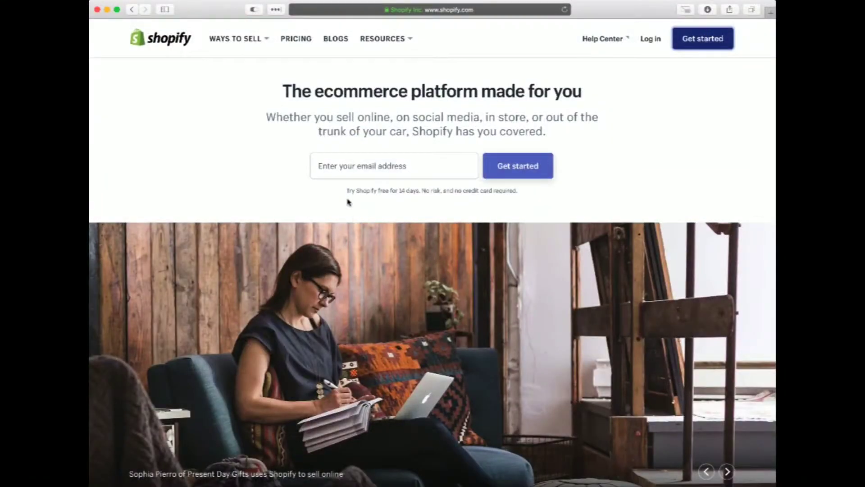
Try to create a 14-day free trial store named ACsSweetDeals from the Shopify sign-up form, and close its window
left_click_drag(346, 191, 423, 193)
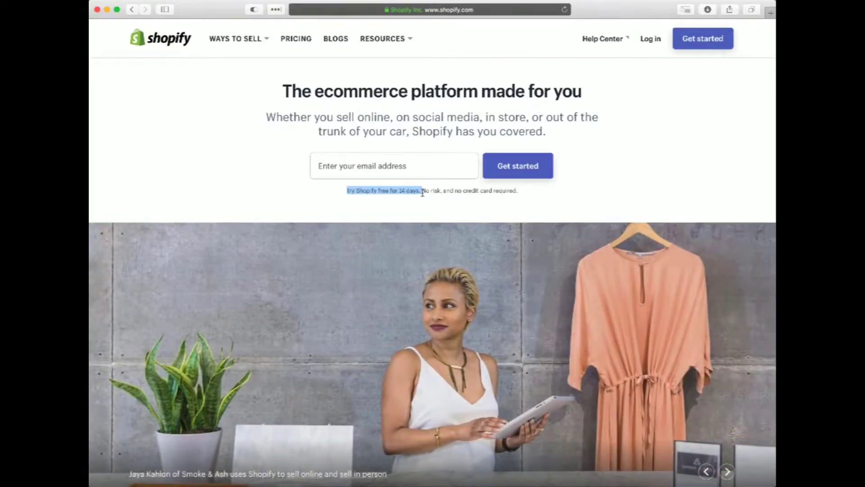
left_click(469, 193)
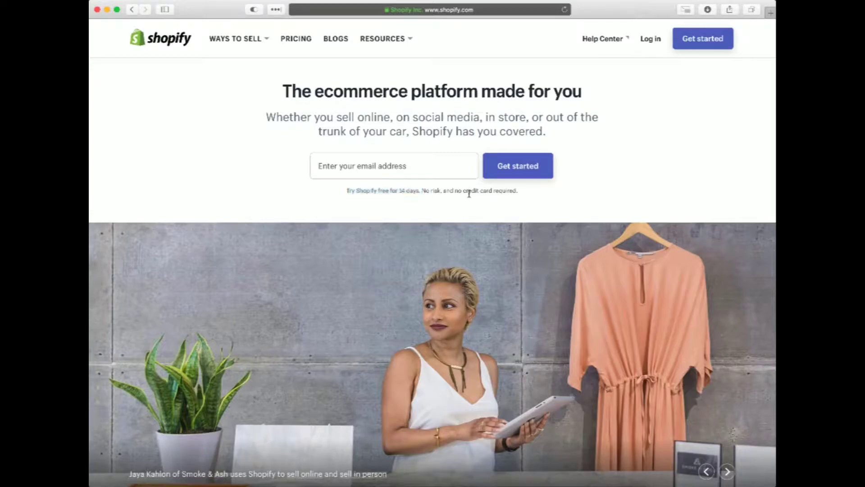
left_click(702, 43)
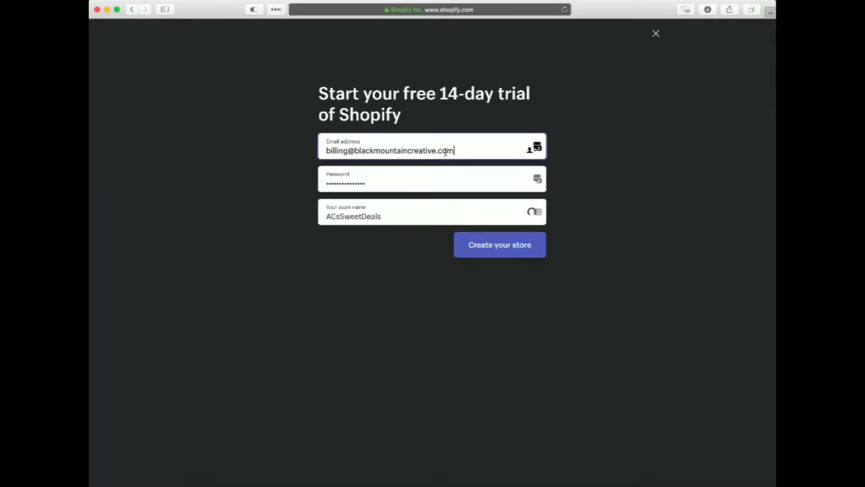
left_click(647, 230)
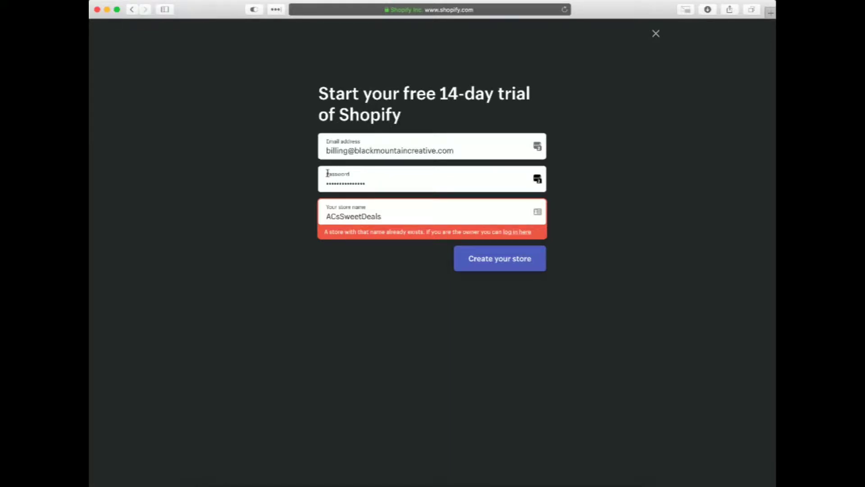
left_click(501, 263)
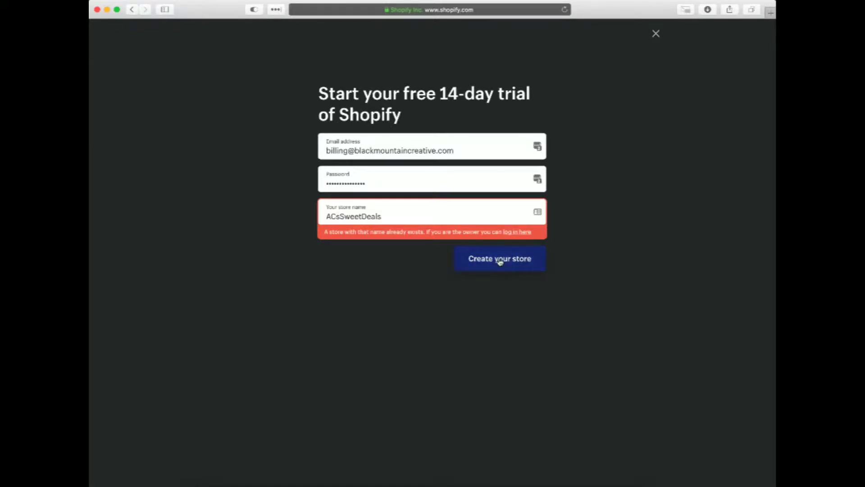
left_click(97, 10)
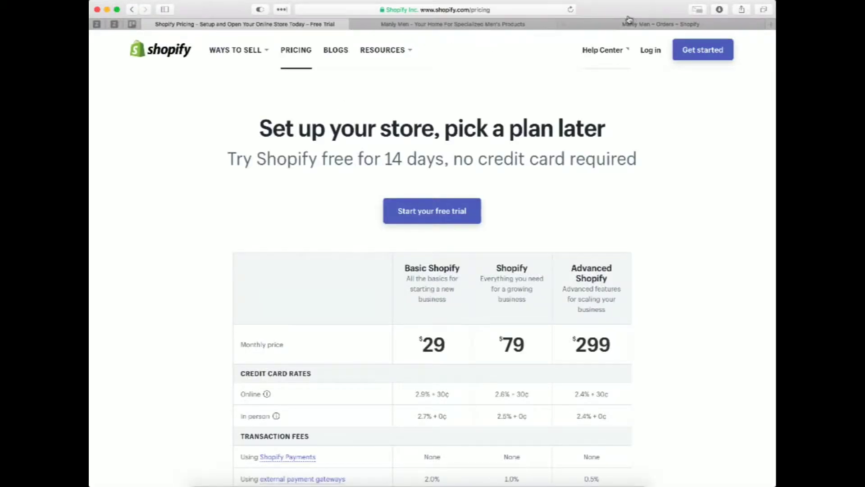
Switch to the Manly Men store admin and examine the list of sales channels that can be added
left_click(616, 25)
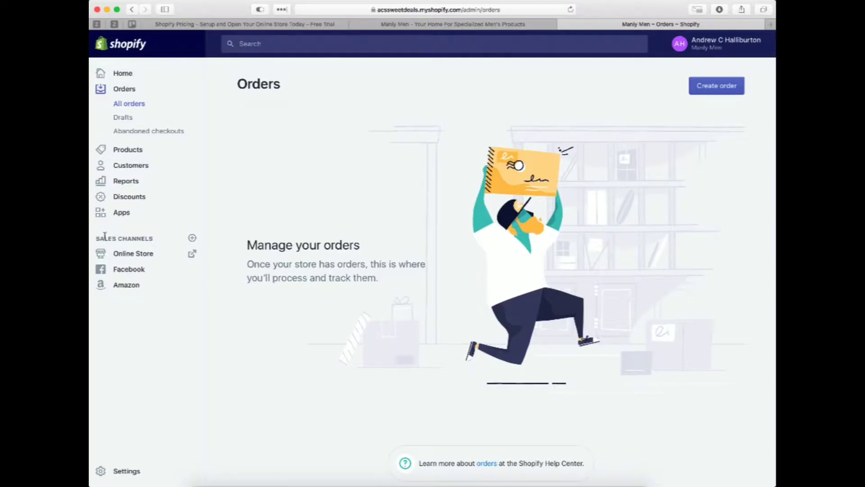
mouse_move(154, 238)
left_mouse_down()
mouse_move(130, 237)
mouse_move(146, 235)
left_mouse_up()
left_click(127, 240)
left_click(192, 238)
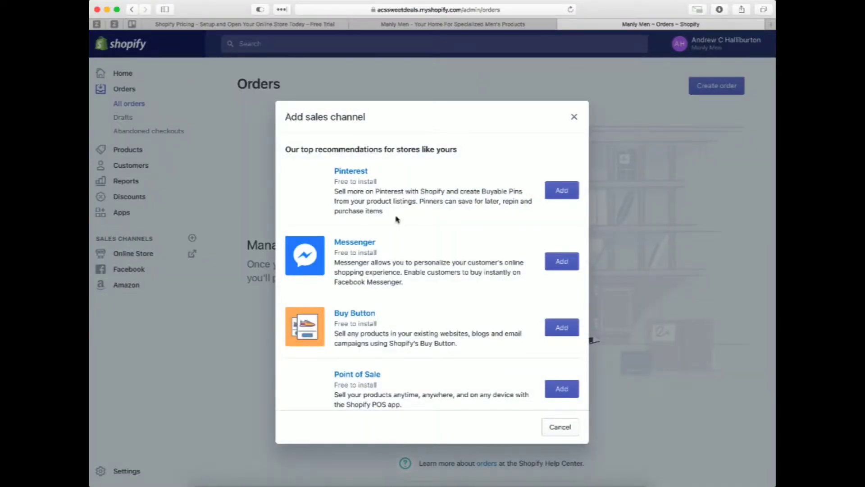
scroll(347, 310, "down", 2)
scroll(347, 310, "down", 3)
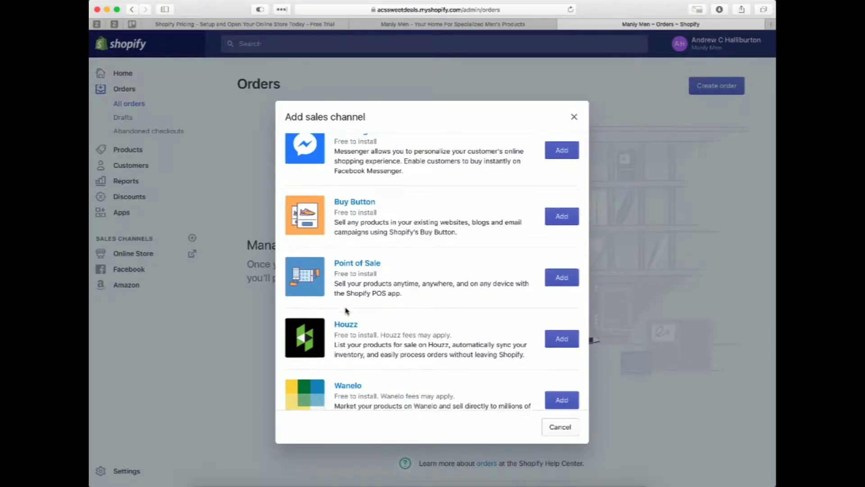
scroll(347, 310, "down", 3)
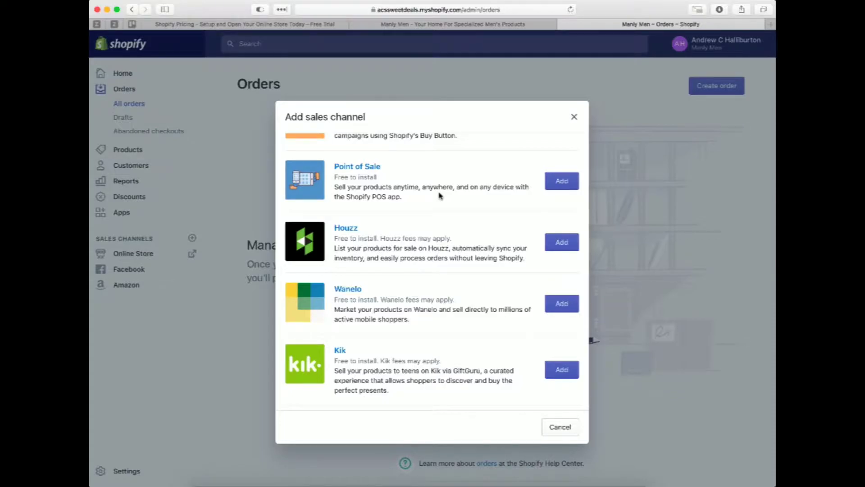
scroll(439, 194, "down", 5)
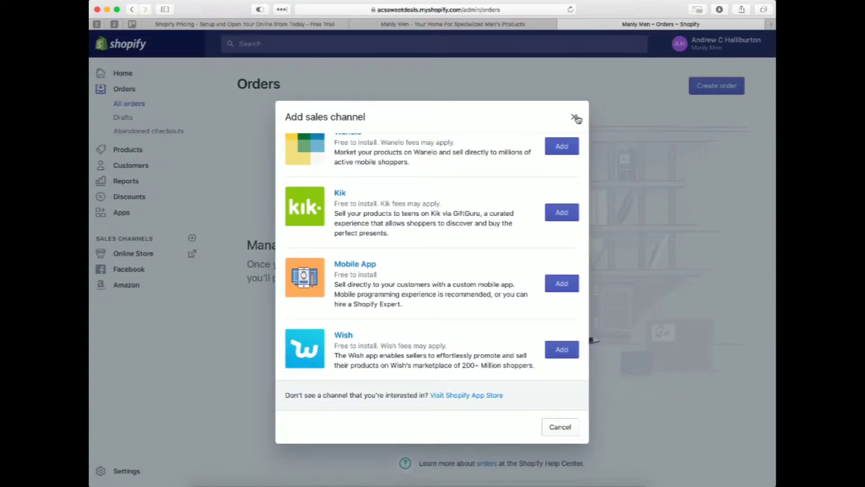
left_click(576, 118)
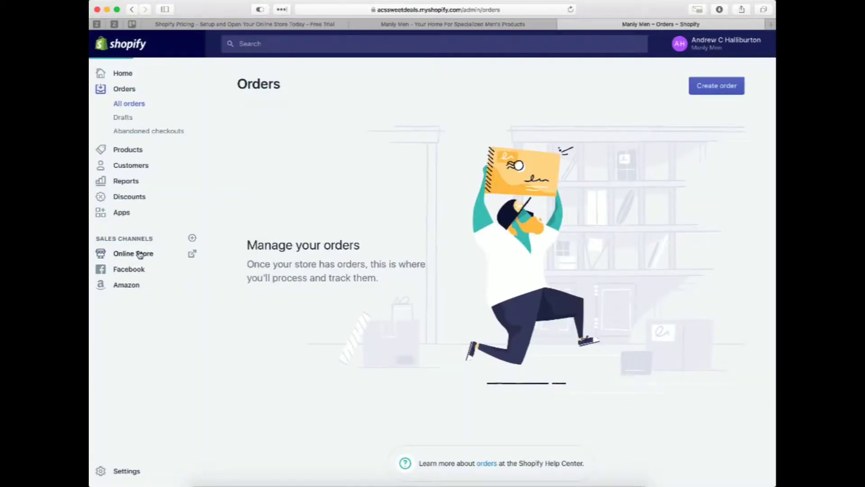
Start a new page in the online store and view the template suffix options available for it
left_click(140, 255)
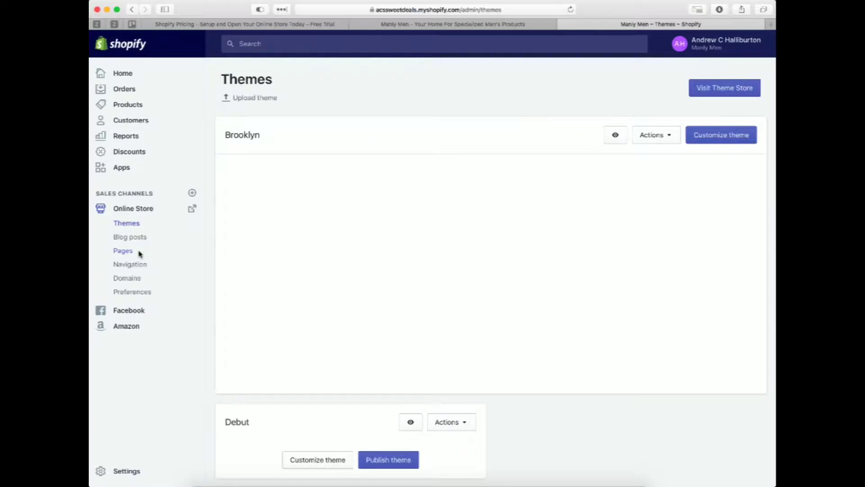
left_click(123, 252)
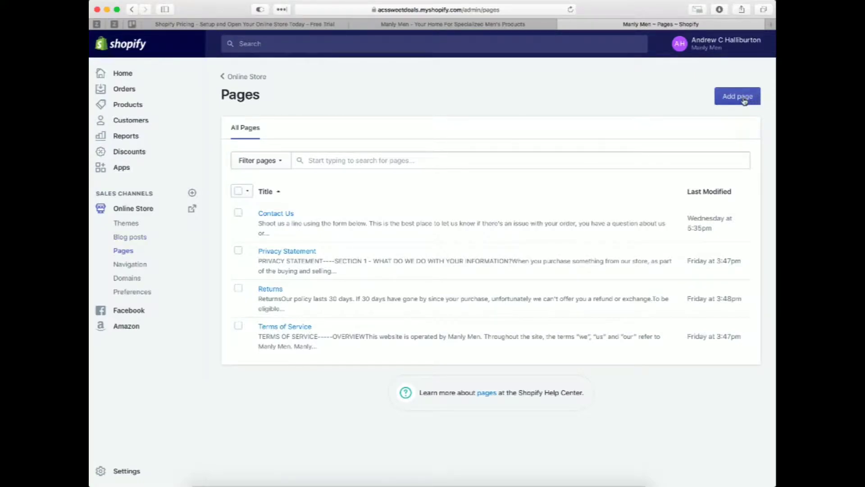
left_click(745, 101)
left_click(260, 167)
left_click(273, 224)
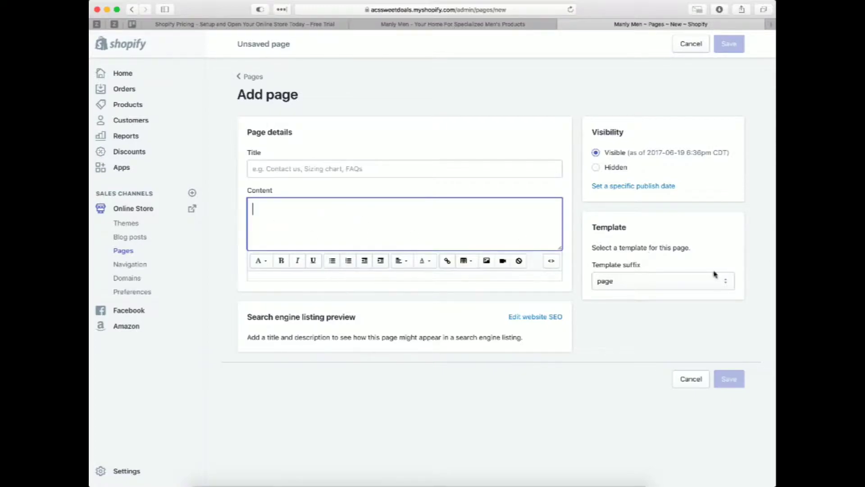
left_click(612, 282)
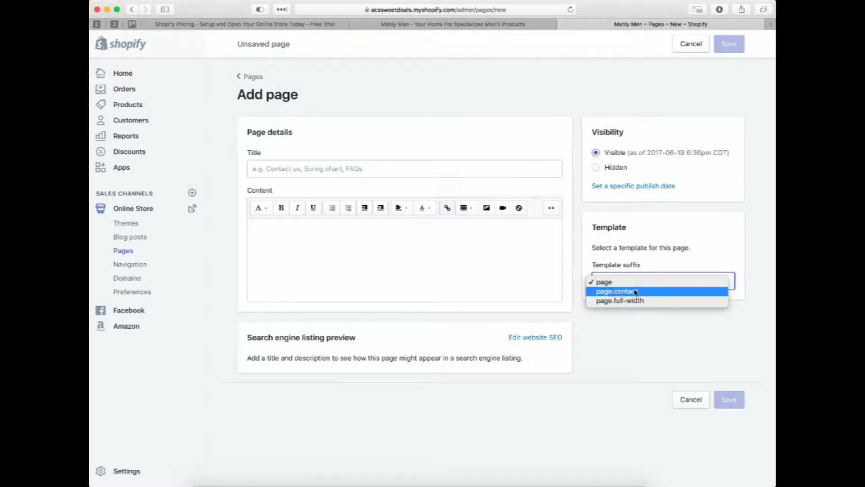
left_click(638, 242)
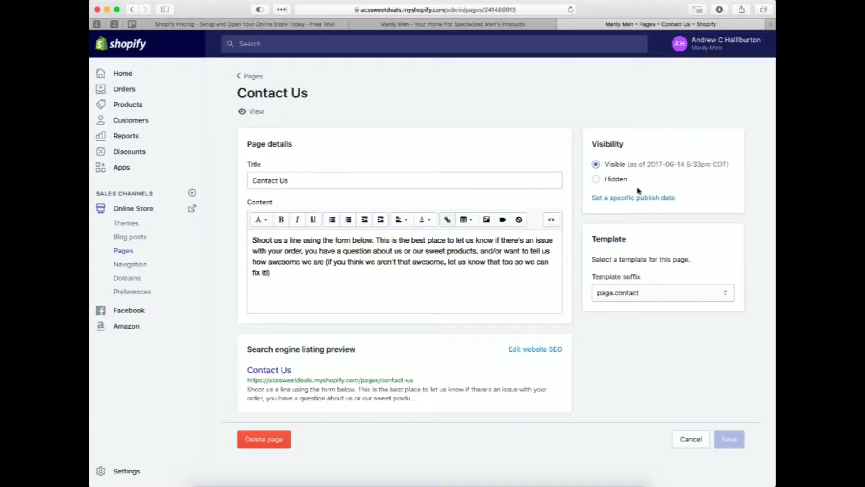
Check the Contact Us page's template suffix options and preview the page with its form in the storefront
left_click(645, 295)
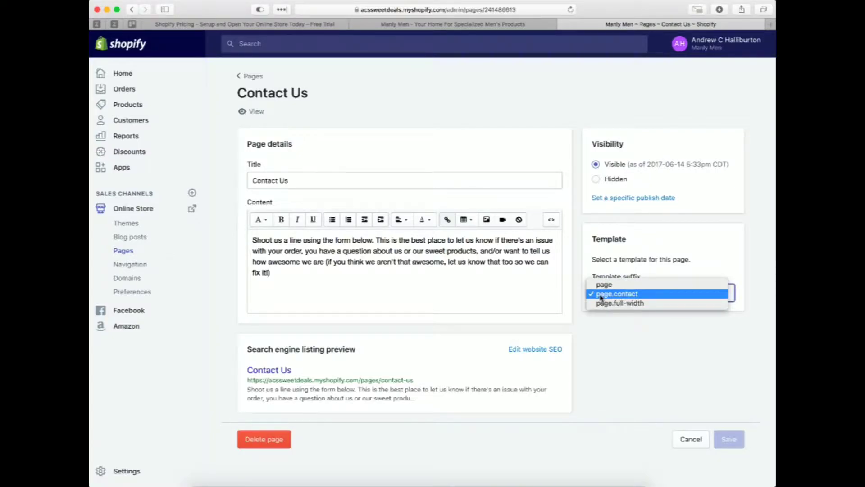
left_click(652, 336)
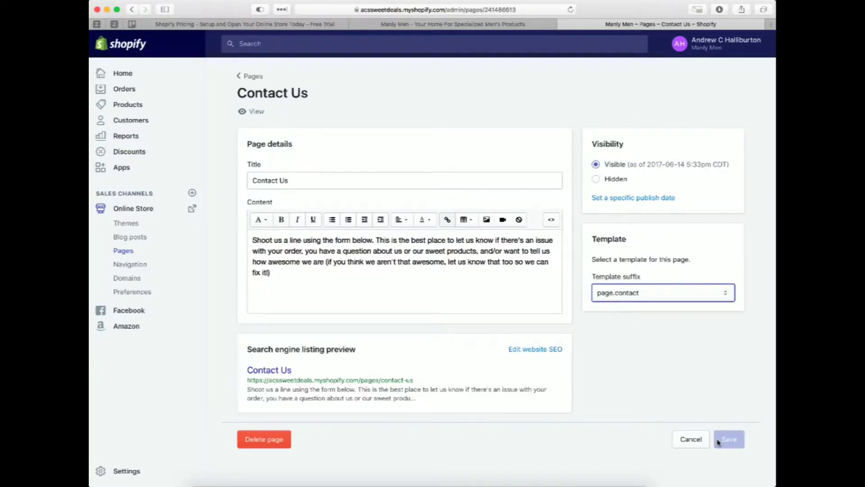
left_click(254, 112)
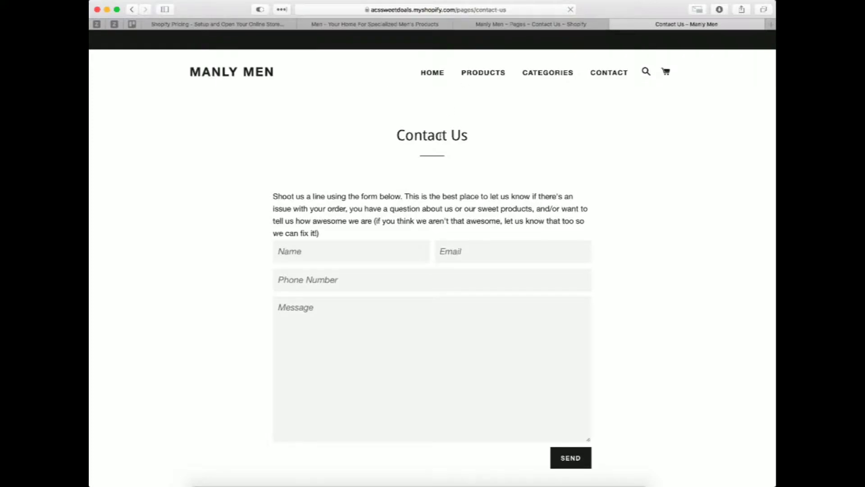
scroll(352, 223, "down", 2)
left_click(337, 203)
scroll(363, 299, "down", 2)
scroll(363, 298, "up", 5)
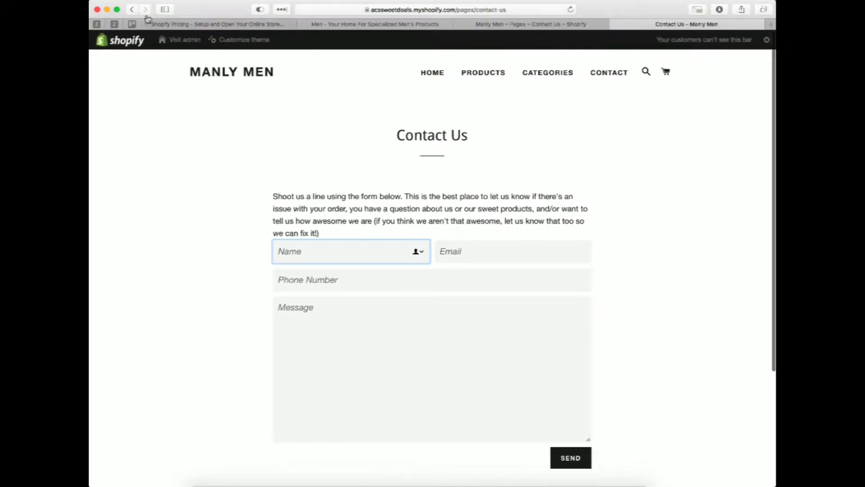
left_click(134, 9)
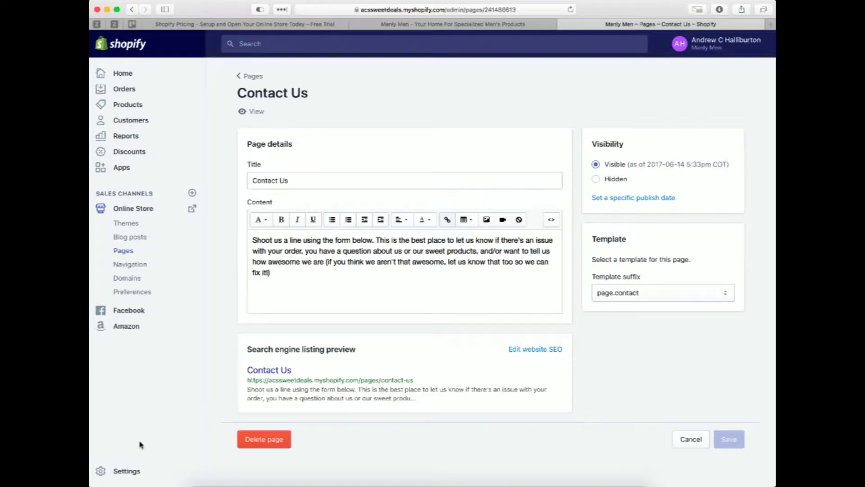
Open the store's checkout settings and locate the refund, privacy, and TOS statements section
left_click(138, 470)
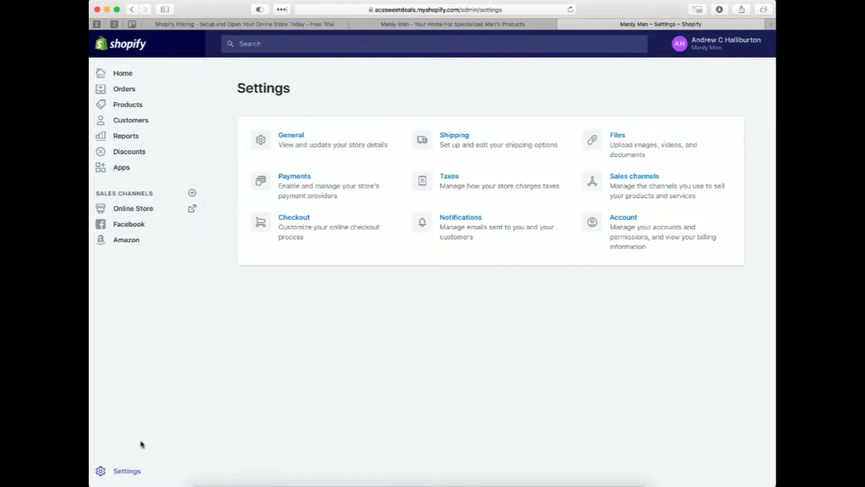
left_click(295, 228)
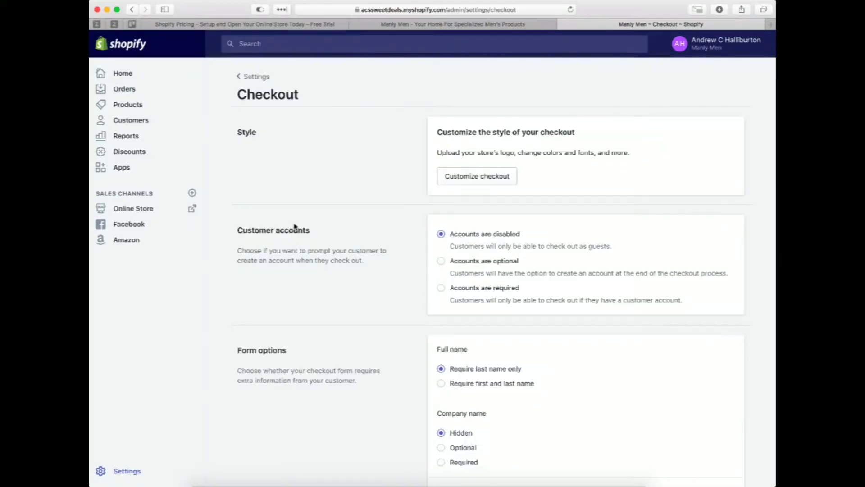
scroll(295, 226, "down", 20)
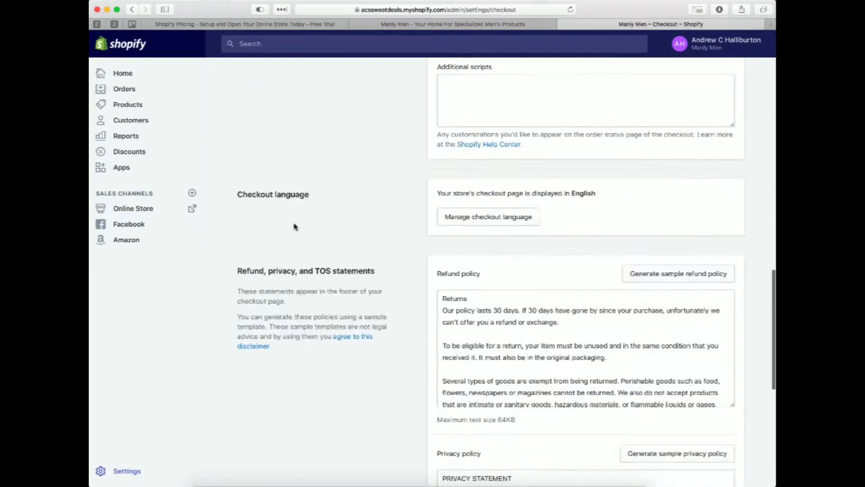
scroll(294, 226, "up", 6)
scroll(294, 226, "down", 2)
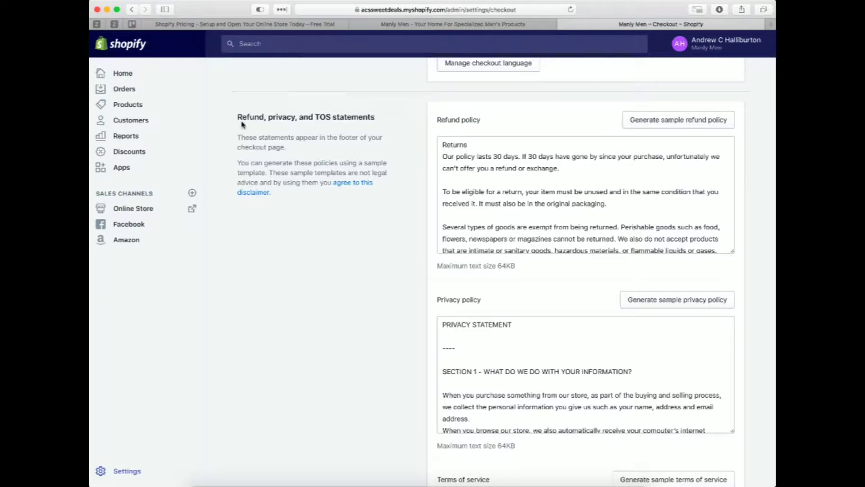
left_click_drag(237, 116, 378, 114)
left_click(379, 115)
Examine the refund policy, privacy policy and terms of service texts along with their options for generating samples
scroll(573, 178, "down", 6)
scroll(574, 178, "down", 6)
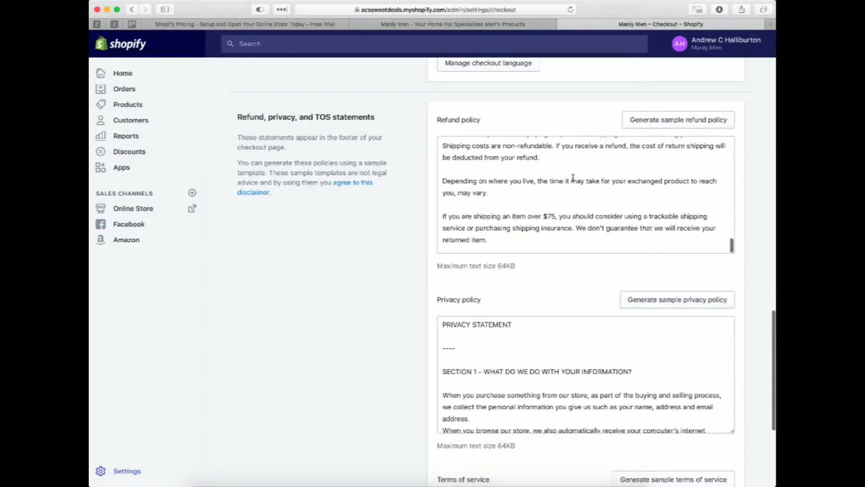
scroll(573, 177, "up", 5)
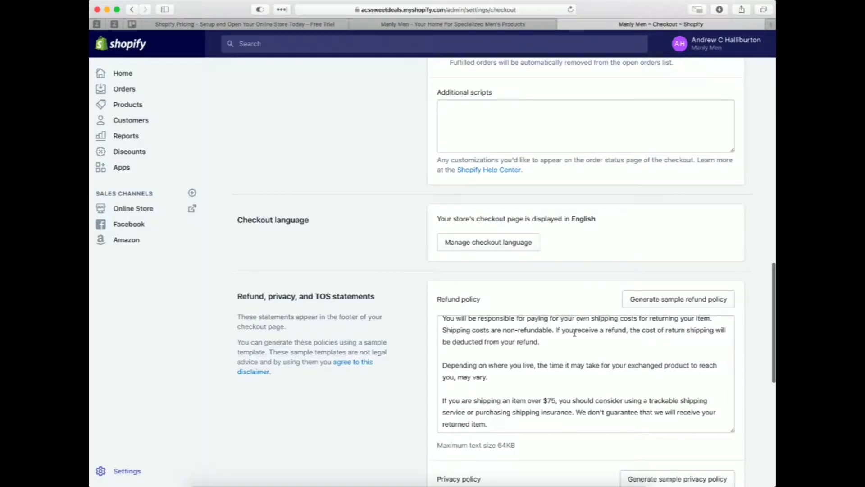
scroll(574, 333, "up", 5)
scroll(575, 334, "up", 5)
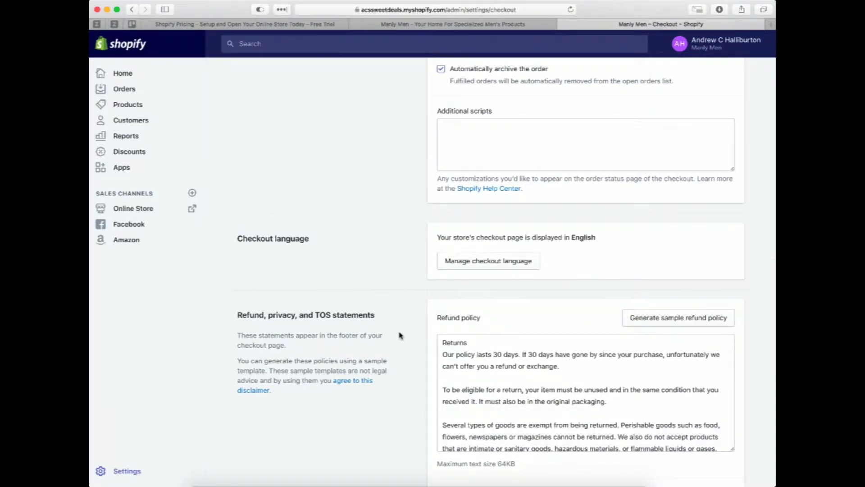
scroll(399, 335, "down", 5)
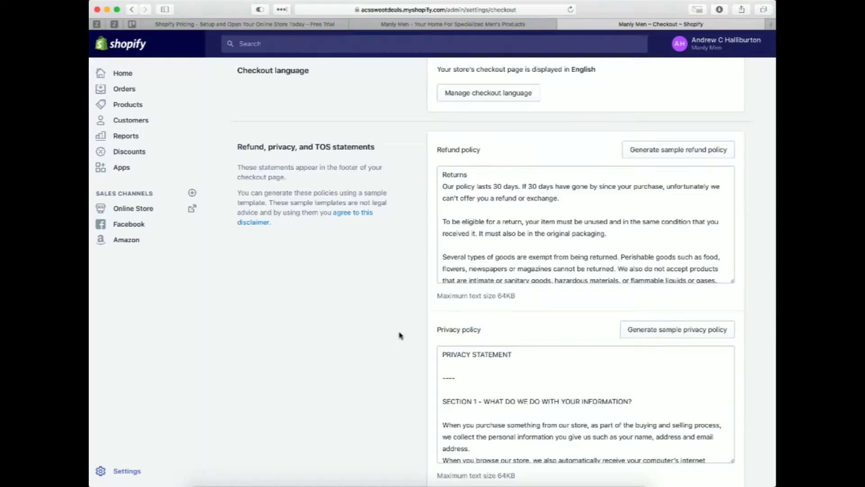
scroll(400, 336, "down", 5)
scroll(399, 335, "up", 3)
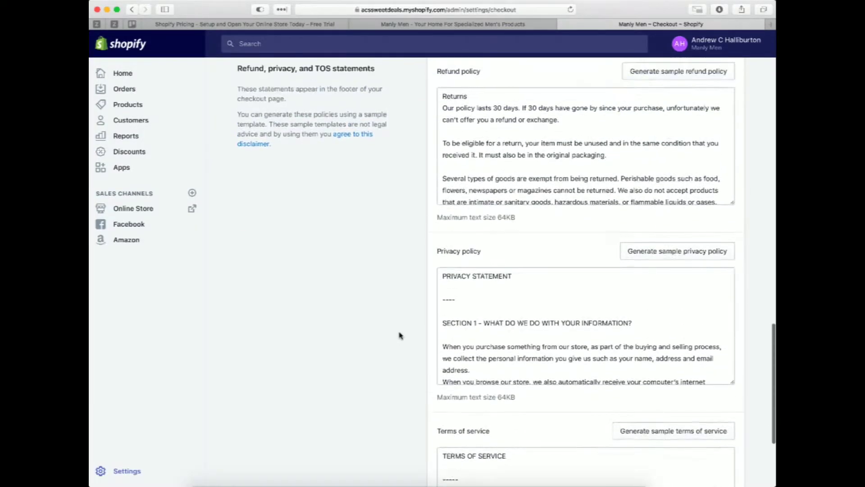
scroll(400, 336, "up", 1)
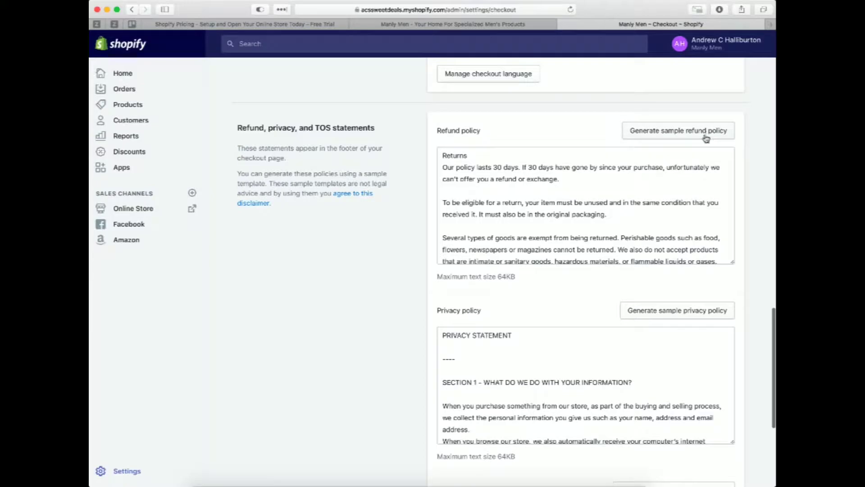
scroll(673, 302, "down", 5)
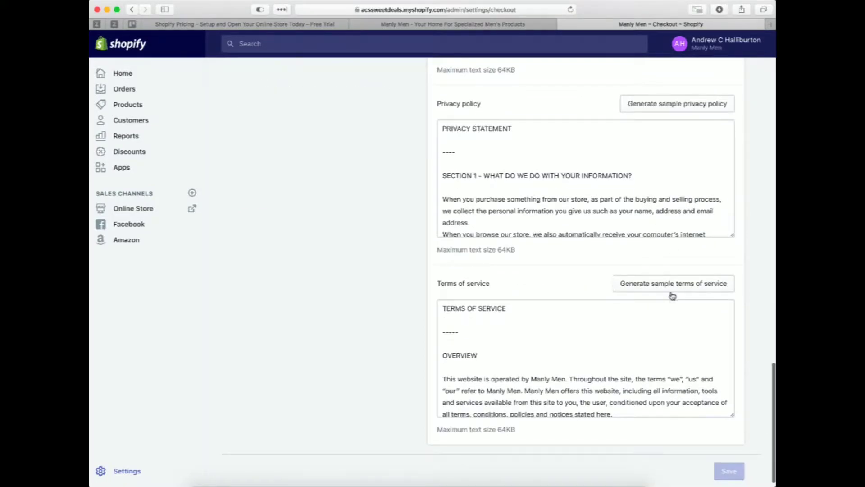
scroll(555, 367, "up", 4)
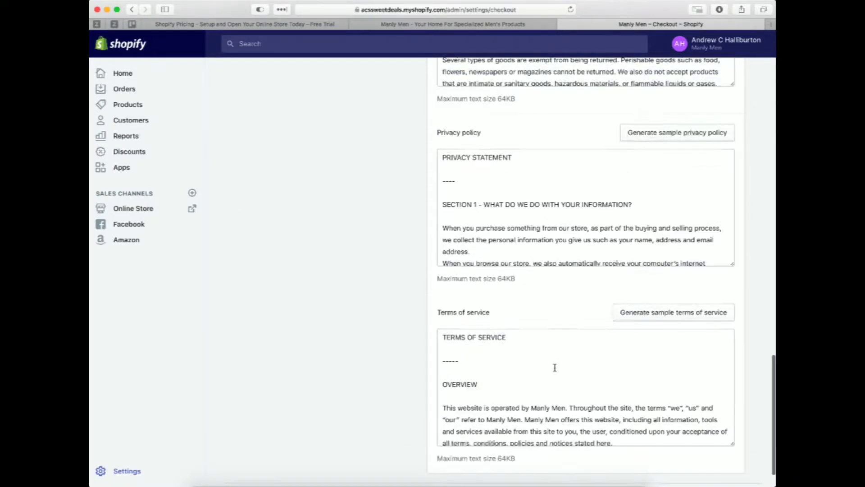
scroll(555, 367, "up", 4)
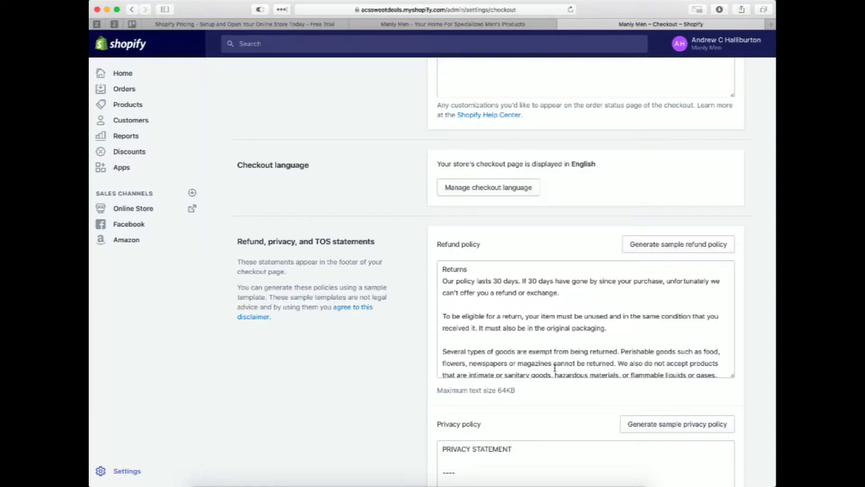
Try editing the return period in the refund policy's opening sentence and restore it to 30 days
scroll(555, 367, "down", 2)
scroll(555, 368, "up", 2)
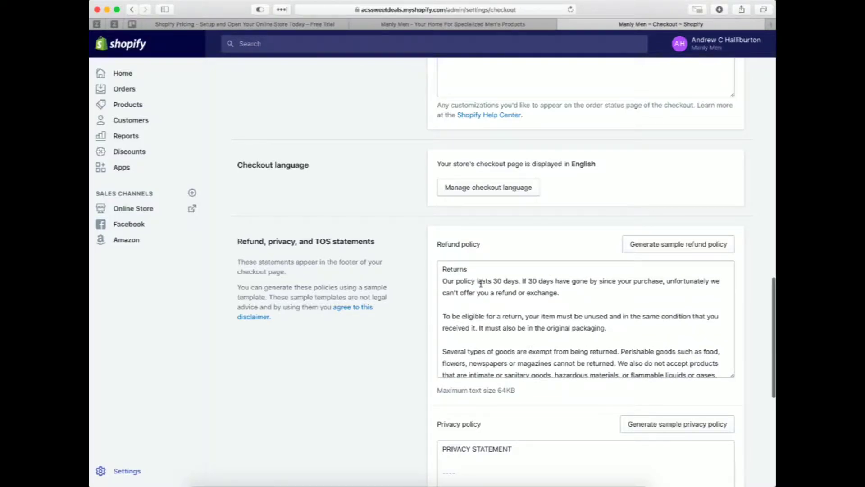
left_click(531, 281)
key("BackSpace")
type("2")
key("BackSpace")
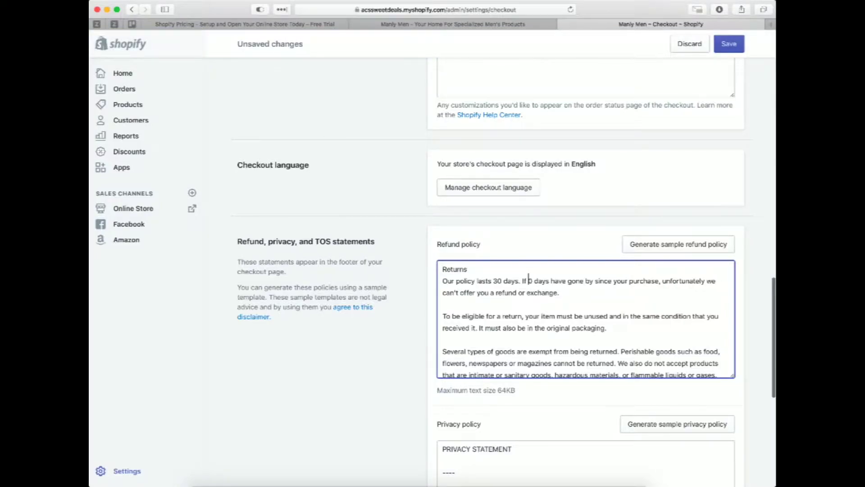
type("3")
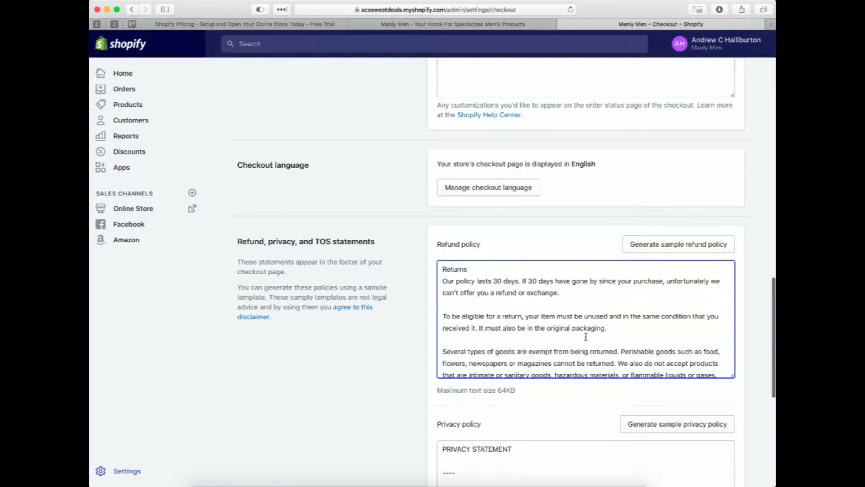
Examine the full refund policy text and the privacy policy and terms of service sections in the checkout settings
scroll(586, 336, "down", 5)
scroll(586, 336, "down", 15)
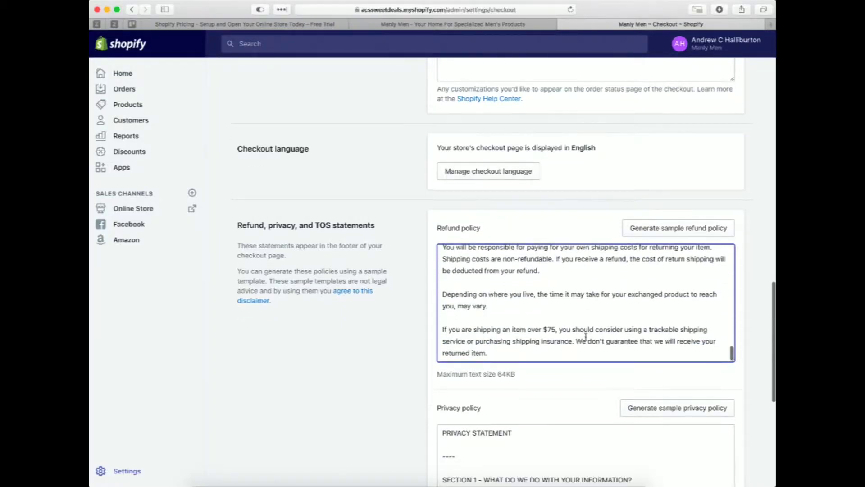
scroll(585, 336, "down", 15)
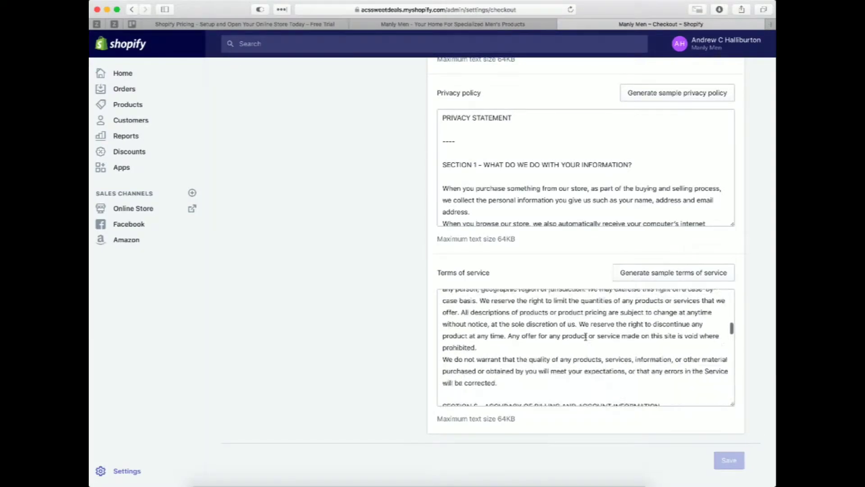
scroll(585, 336, "up", 15)
scroll(586, 338, "down", 6)
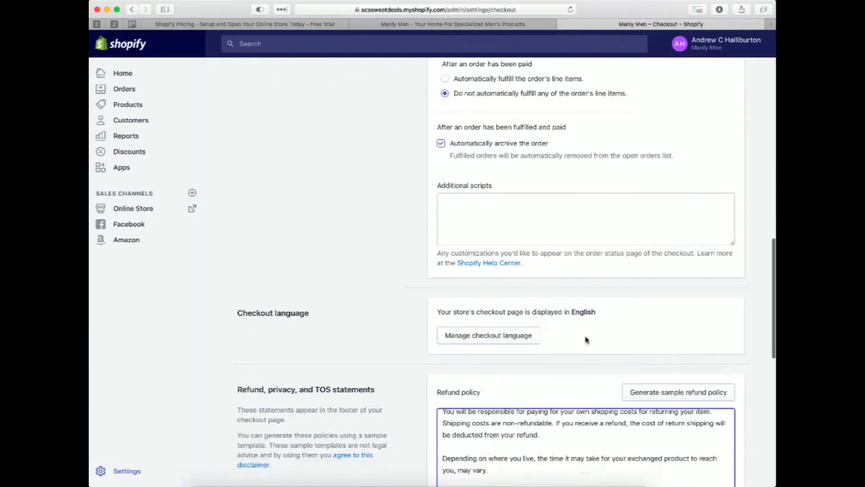
scroll(586, 339, "down", 5)
scroll(586, 338, "up", 2)
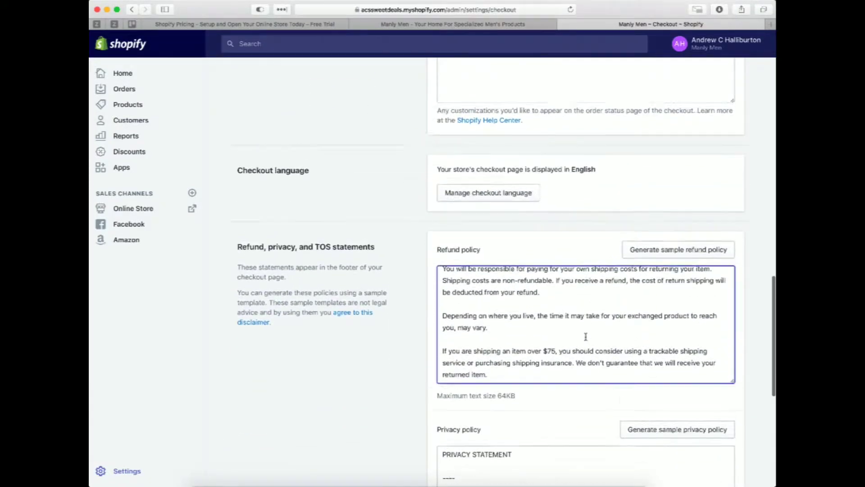
scroll(509, 338, "up", 10)
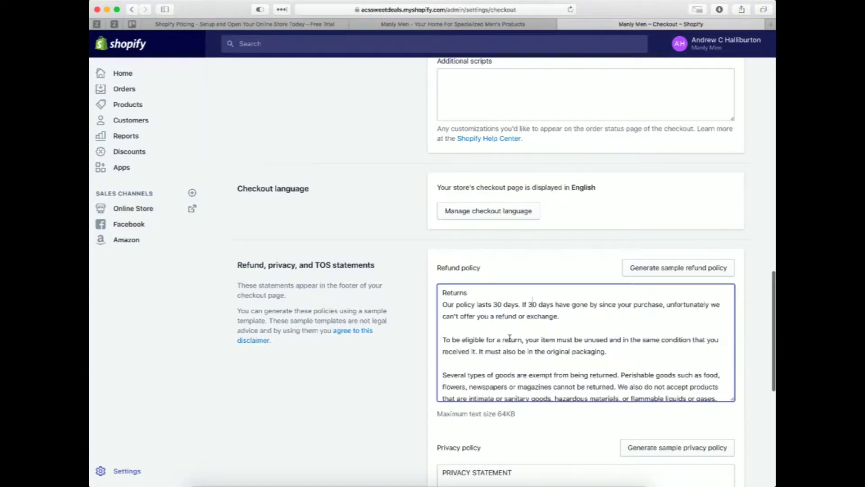
Copy the entire refund policy text and look over the privacy policy and terms of service statements
key("super+a")
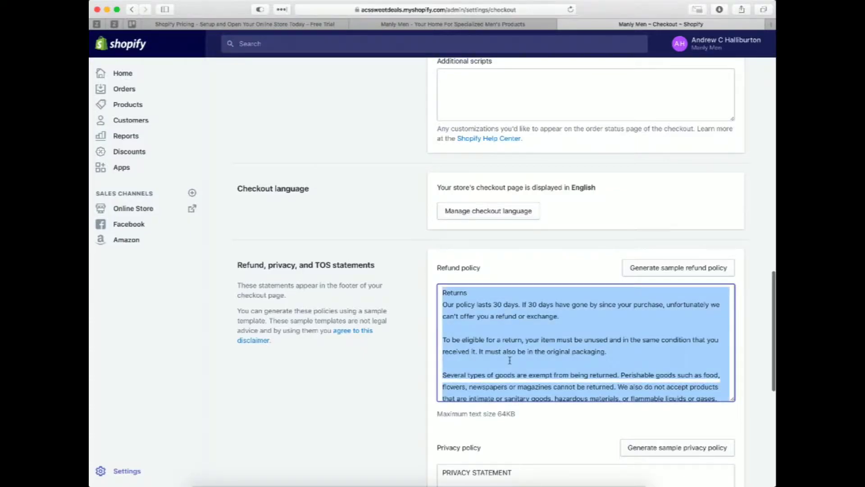
scroll(510, 360, "down", 10)
scroll(499, 466, "down", 3)
scroll(499, 466, "down", 3)
scroll(386, 433, "down", 10)
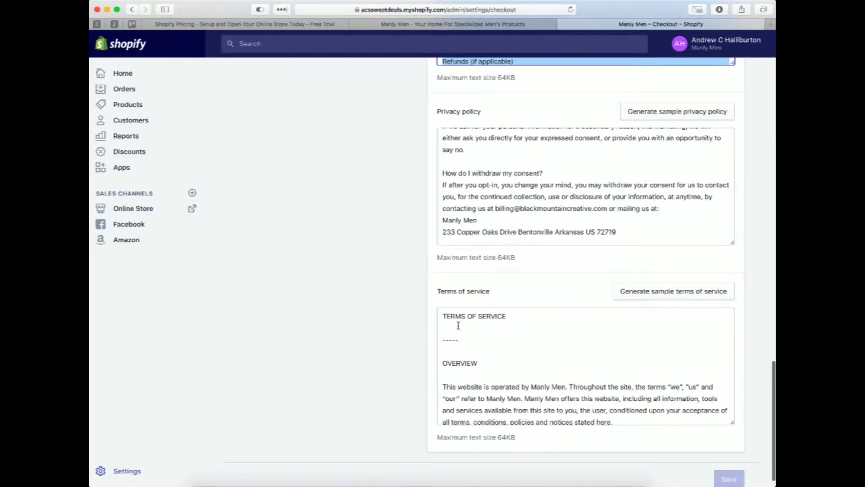
Create an online store page titled Refund Policy with the copied policy text as its content and save it
left_click(156, 209)
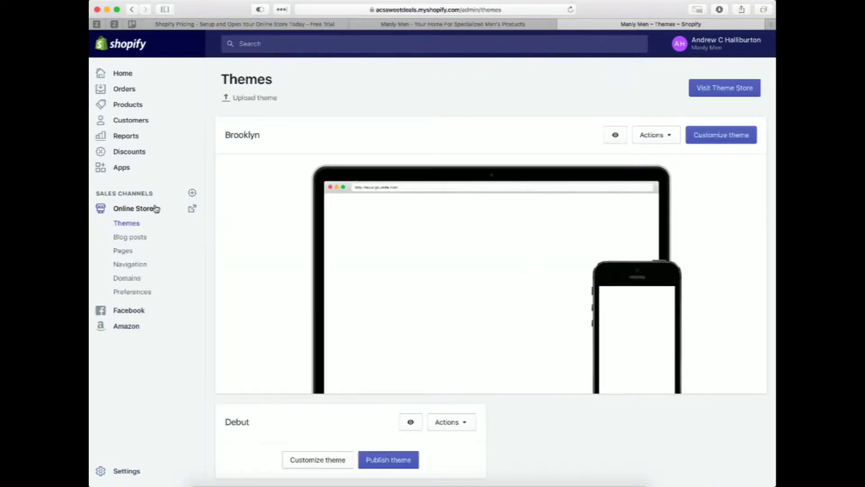
left_click(126, 254)
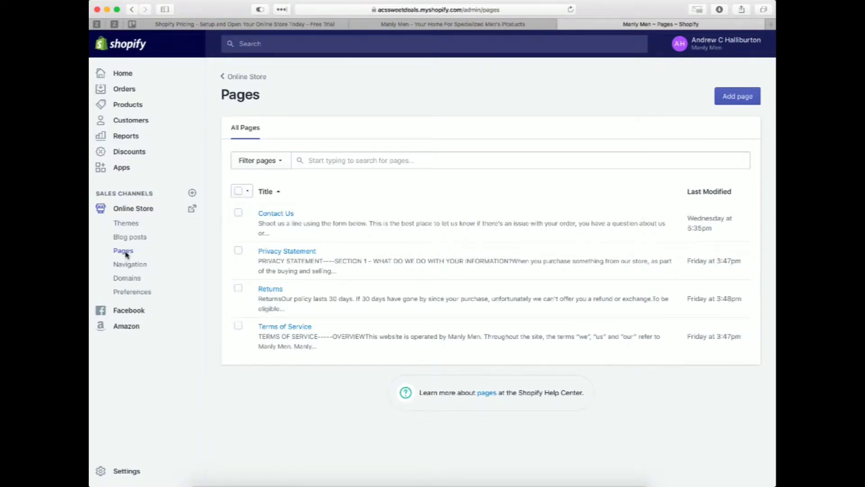
left_click(730, 103)
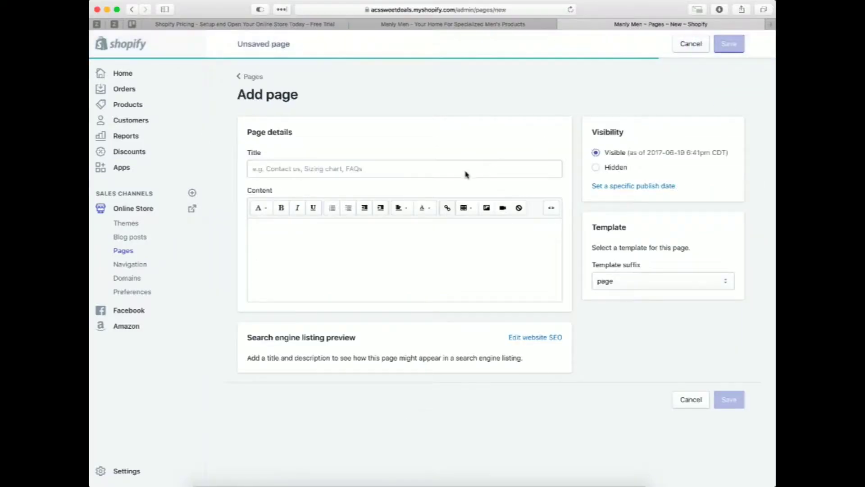
left_click(464, 173)
type("Refund Policy")
left_click(253, 228)
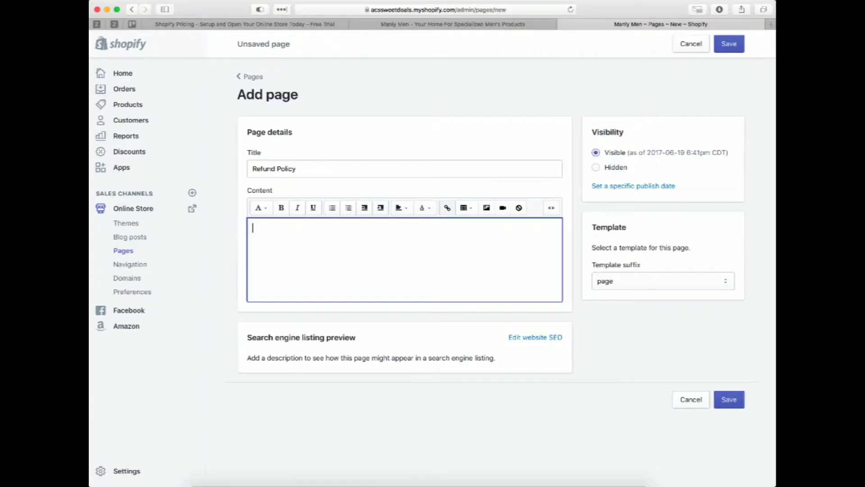
key("super+v")
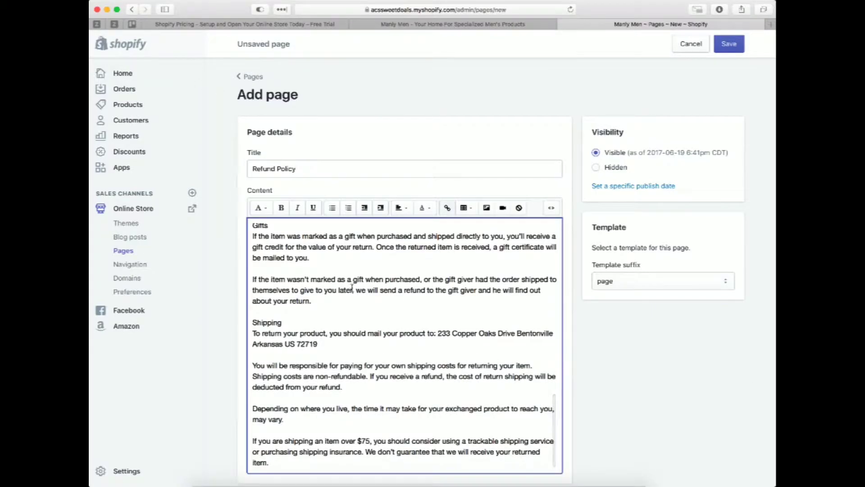
scroll(352, 287, "up", 5)
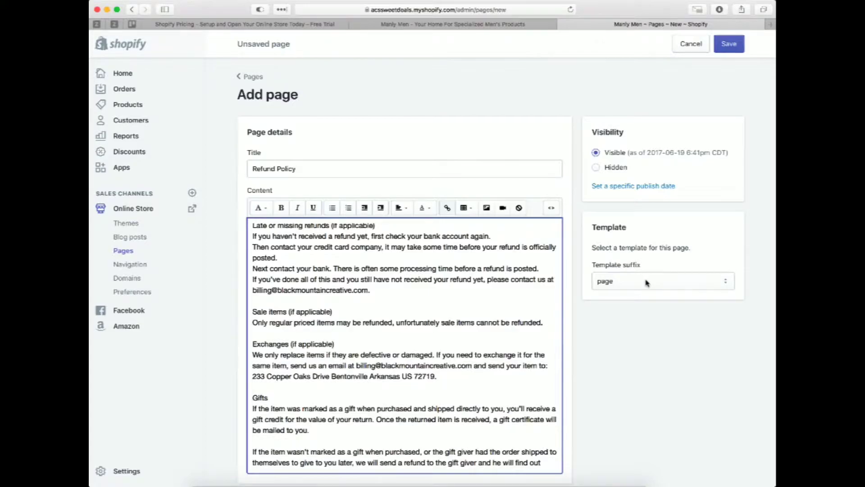
scroll(647, 283, "down", 3)
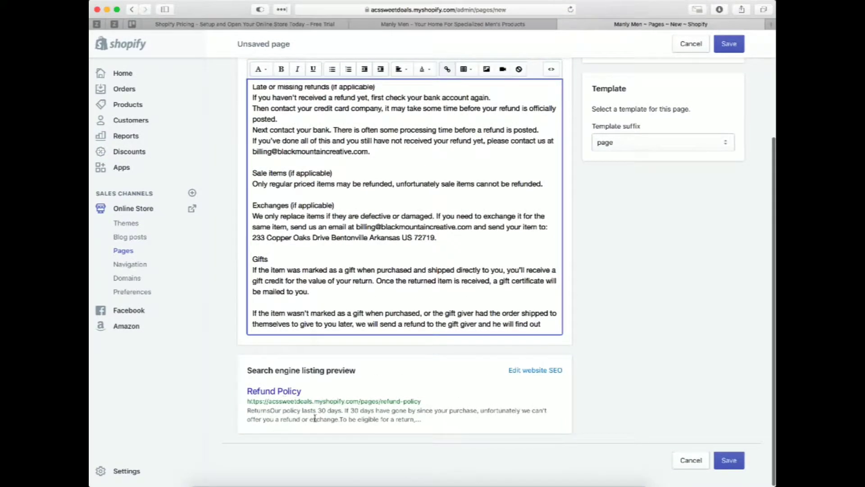
left_click(735, 469)
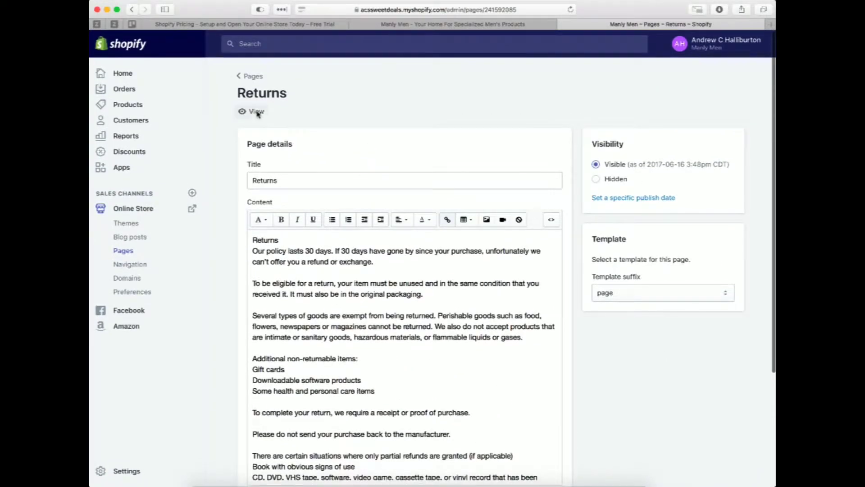
View the existing Returns page in the storefront, then leave its editor for the pages list
left_click(256, 111)
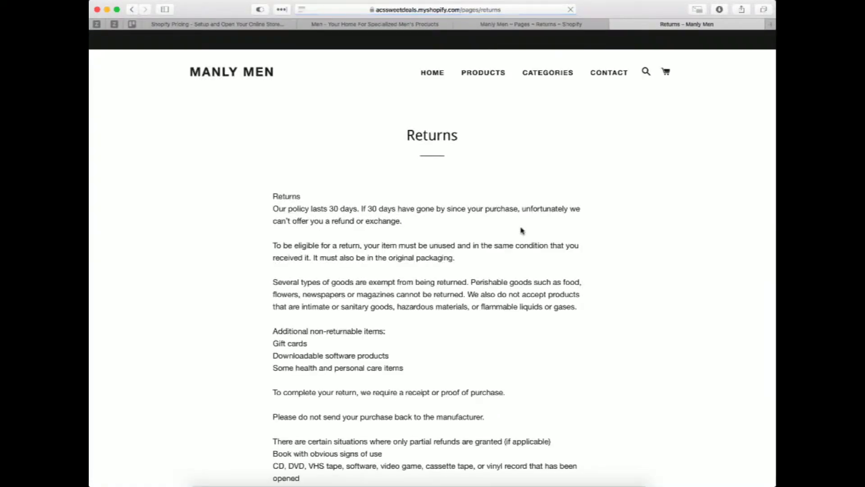
scroll(521, 230, "down", 15)
scroll(522, 230, "down", 5)
scroll(519, 230, "up", 20)
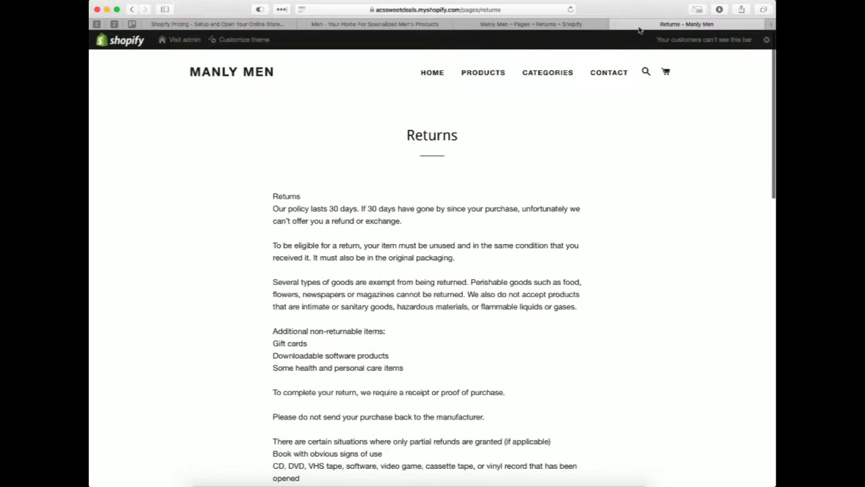
left_click(616, 26)
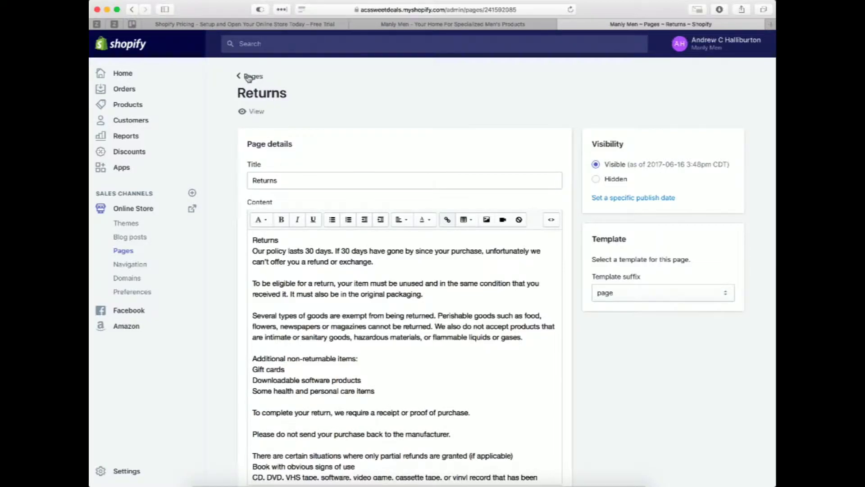
key("super+bracketleft")
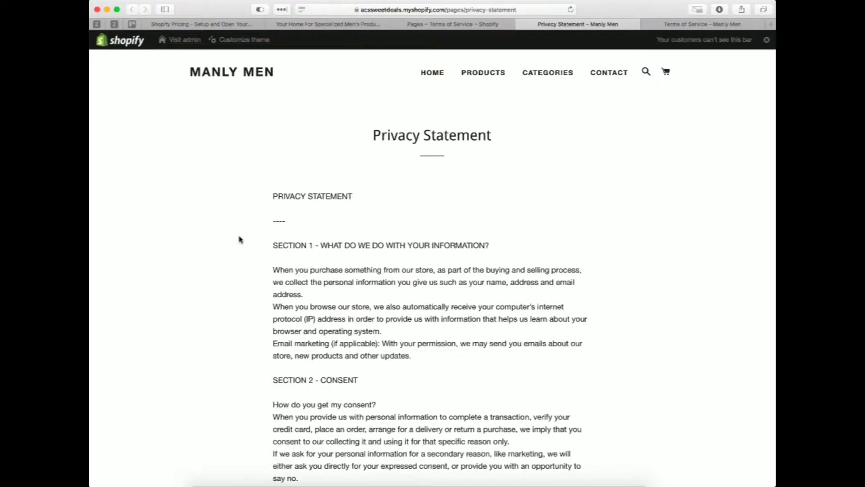
Examine the Privacy Statement and Terms of Service pages in the storefront, including the links in their footers
scroll(240, 239, "down", 20)
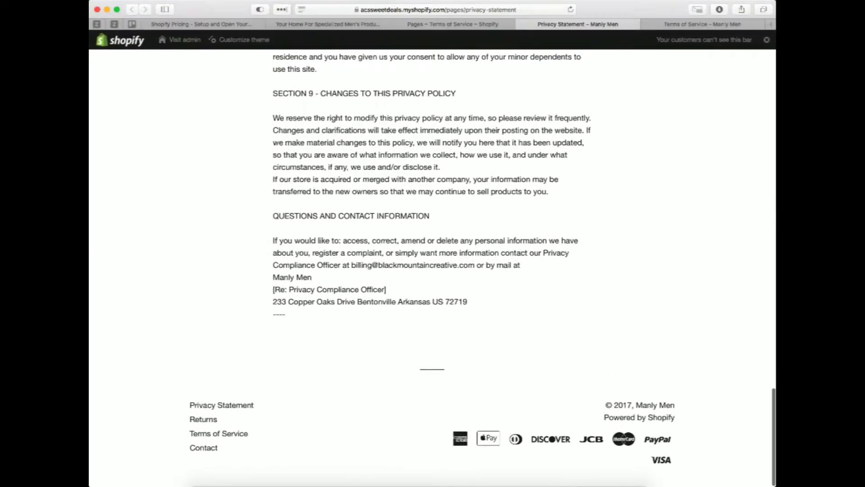
left_click(694, 25)
scroll(499, 204, "down", 15)
scroll(499, 203, "down", 10)
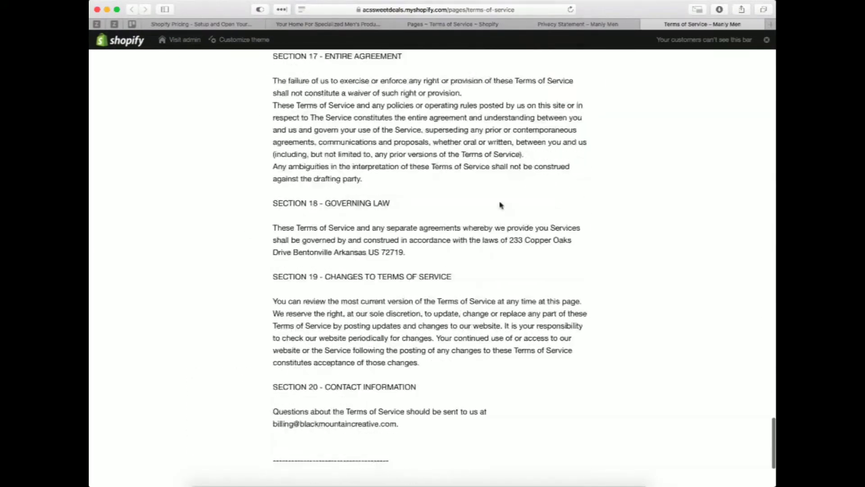
scroll(499, 203, "up", 20)
scroll(499, 204, "up", 5)
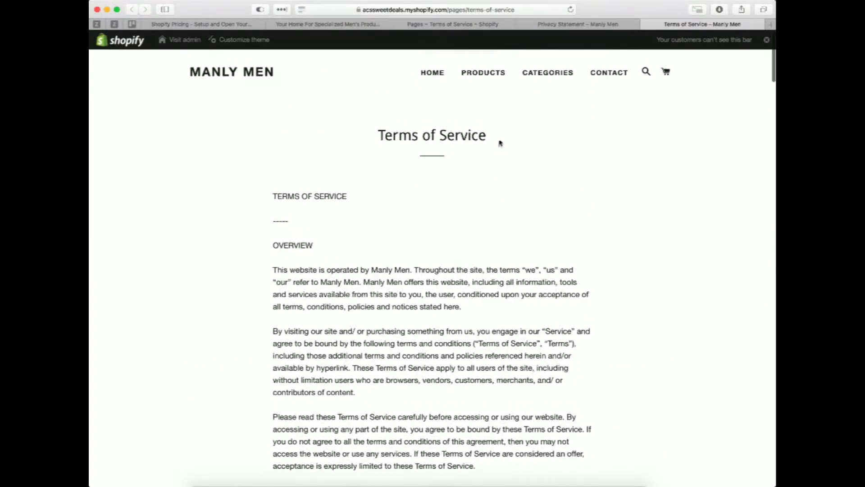
left_click(576, 25)
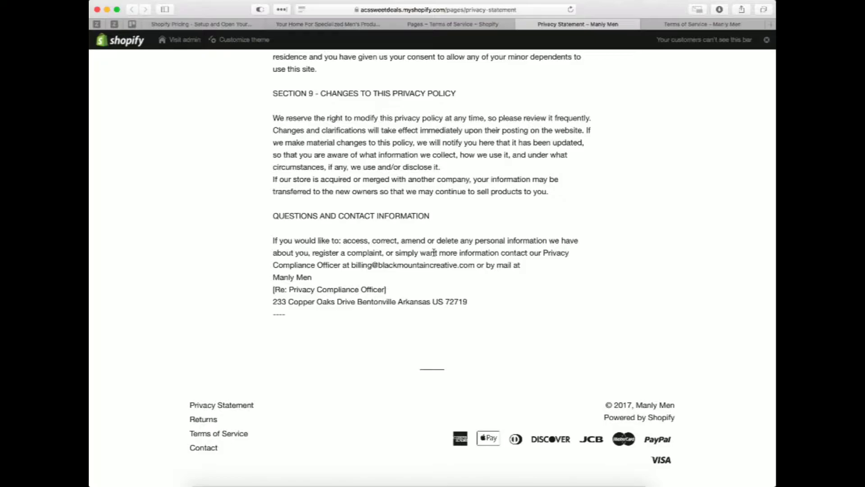
scroll(434, 252, "up", 20)
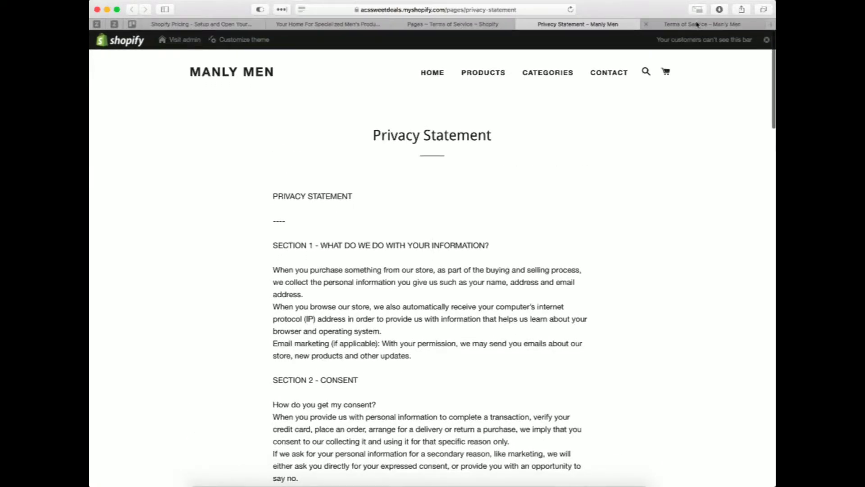
left_click(659, 25)
scroll(503, 264, "down", 15)
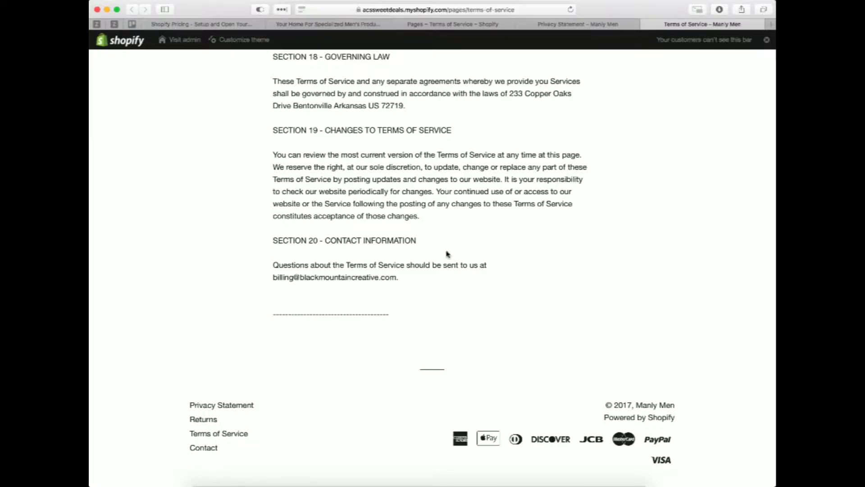
Return to the store admin and look over the navigation menus and the themes page
left_click(451, 25)
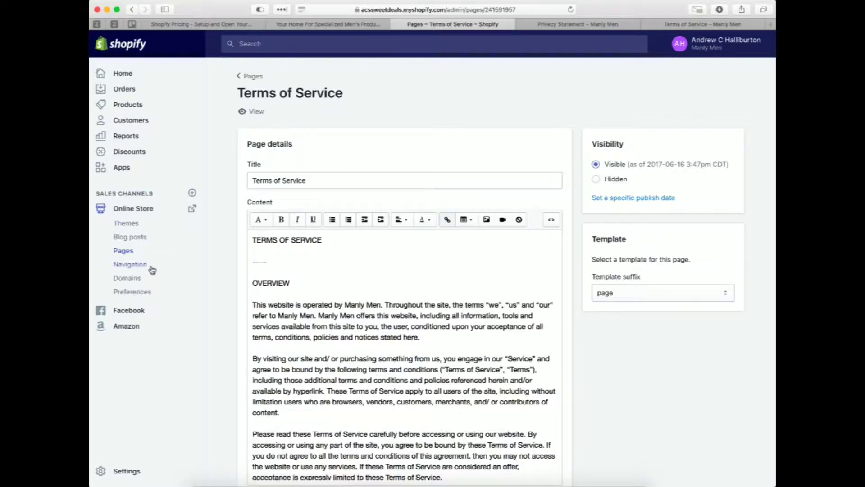
left_click(130, 264)
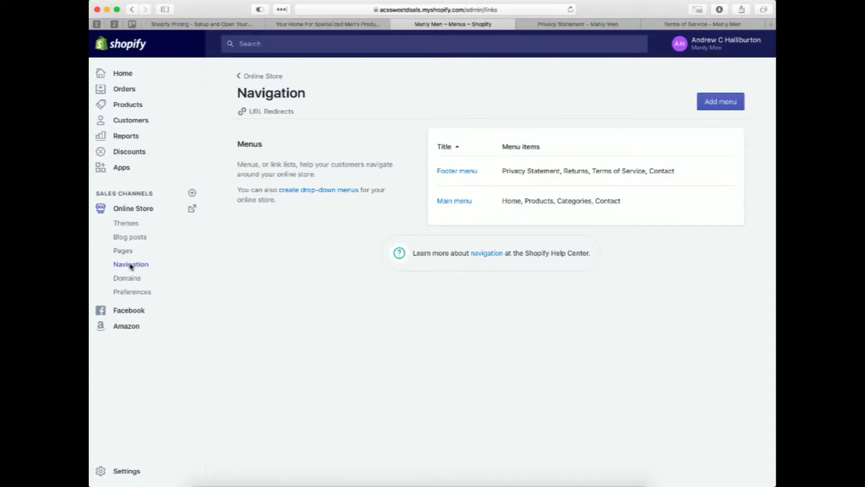
left_click(130, 225)
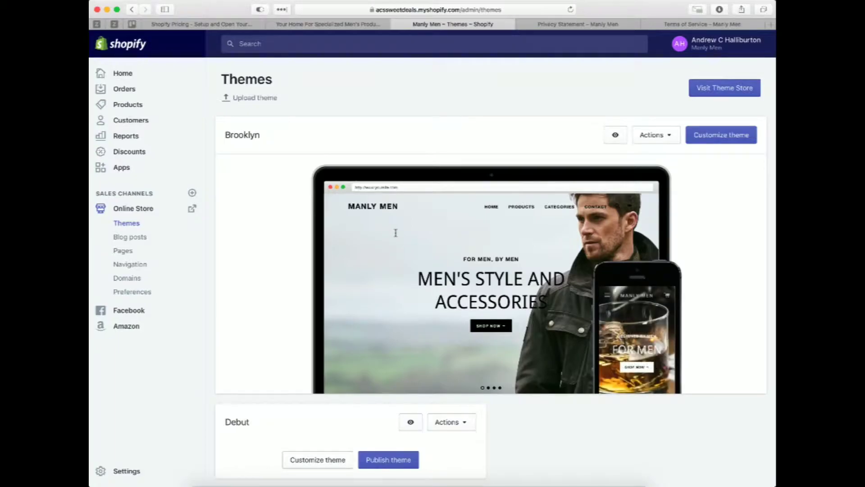
scroll(455, 385, "down", 10)
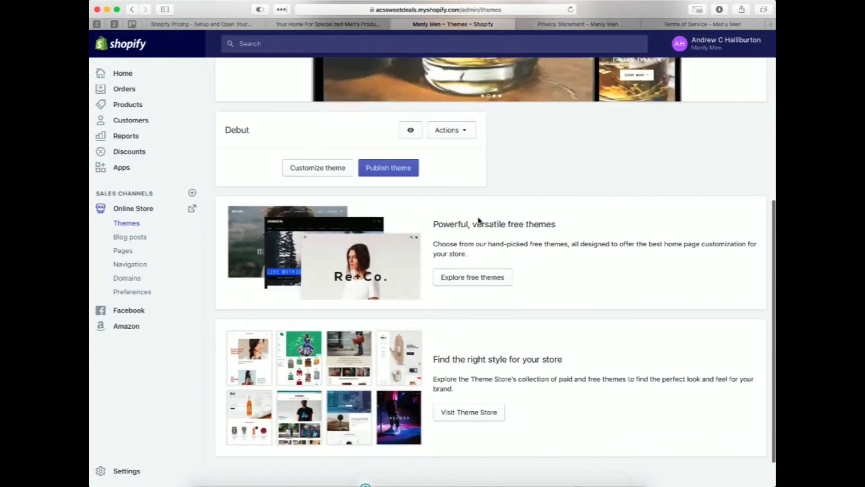
scroll(479, 221, "up", 6)
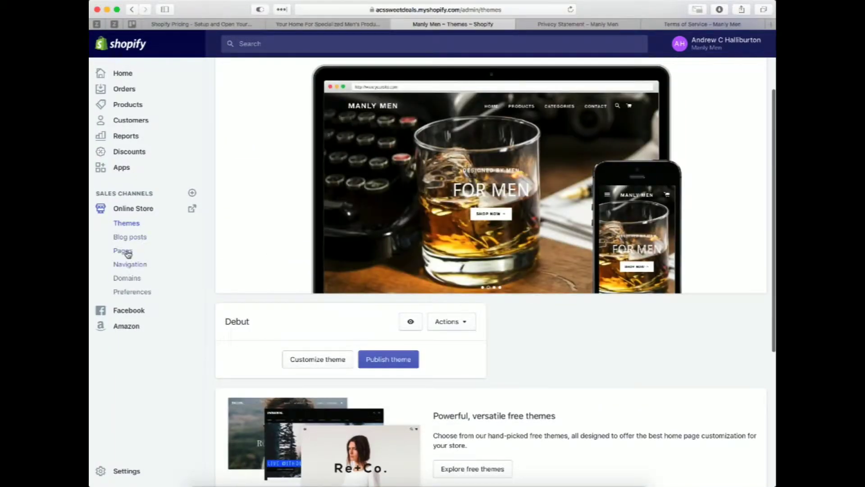
Open the Footer menu from the online store's navigation to view its menu items and page links
left_click(131, 266)
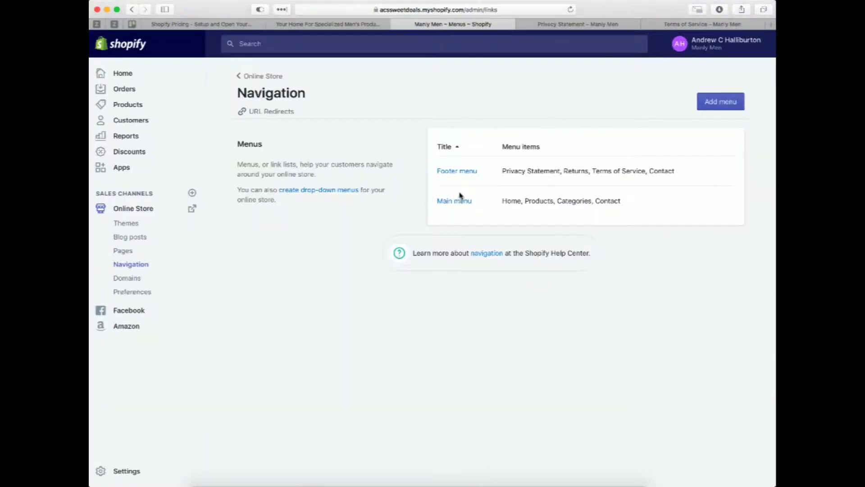
left_click(460, 174)
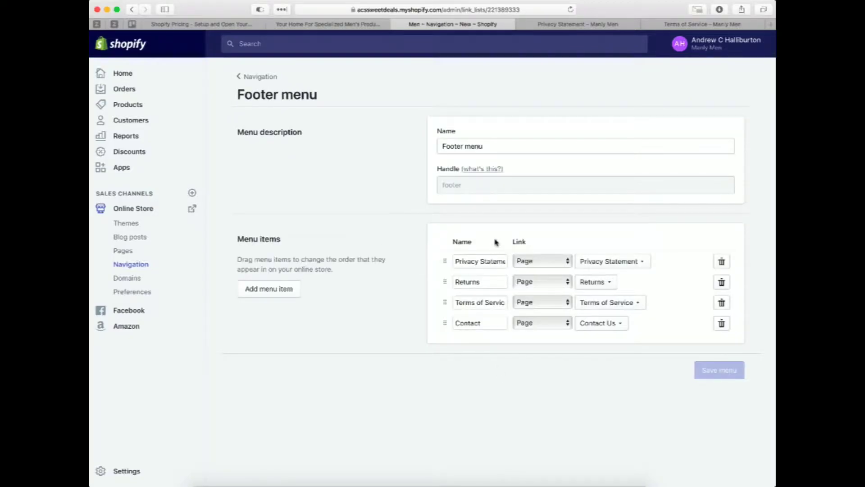
Add a Footer menu item named Returns linked to the Returns page, and delete that duplicate item again
left_click(281, 295)
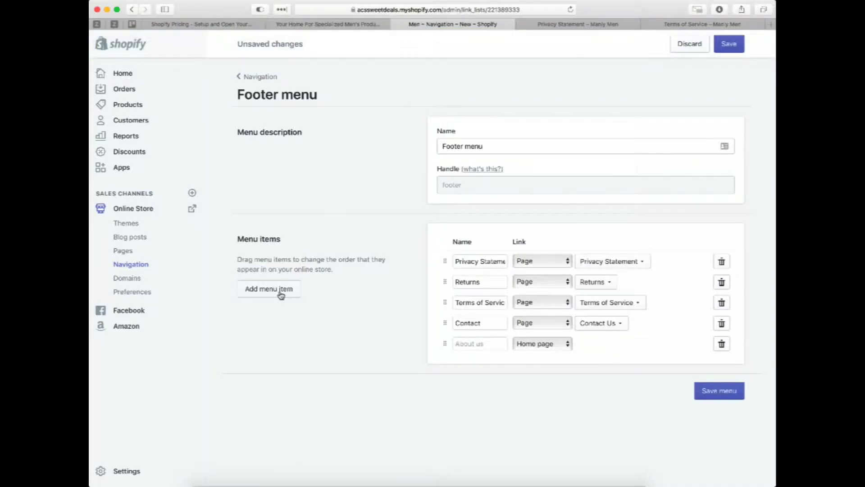
left_click(475, 343)
type("Returns")
left_click(539, 344)
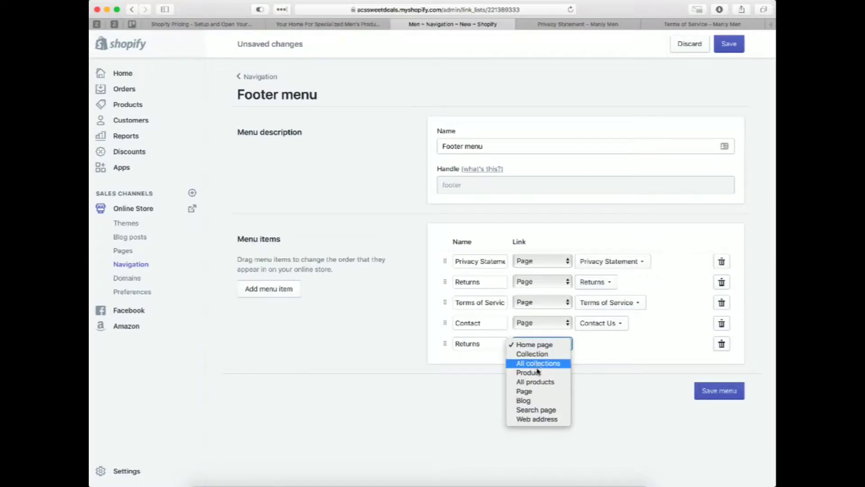
left_click(538, 391)
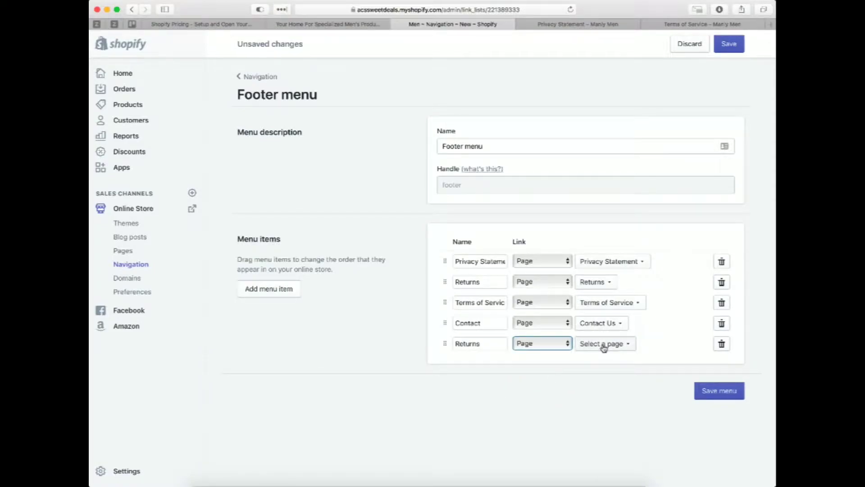
left_click(603, 347)
left_click(594, 401)
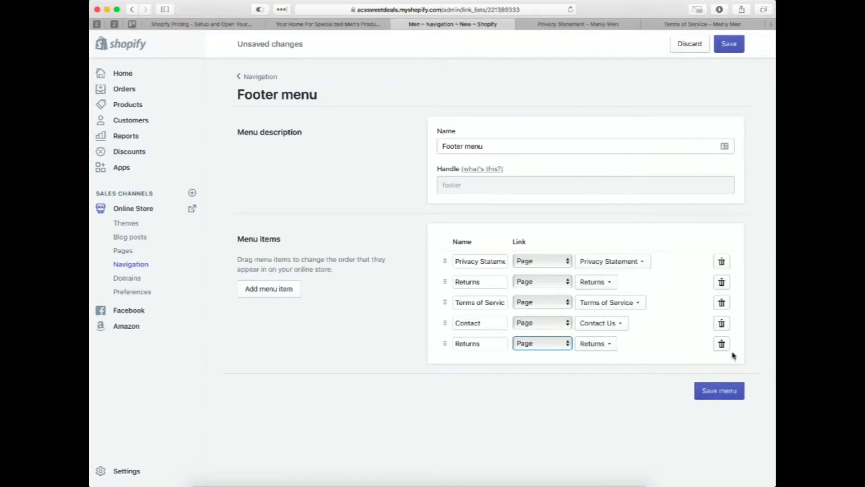
left_click(721, 344)
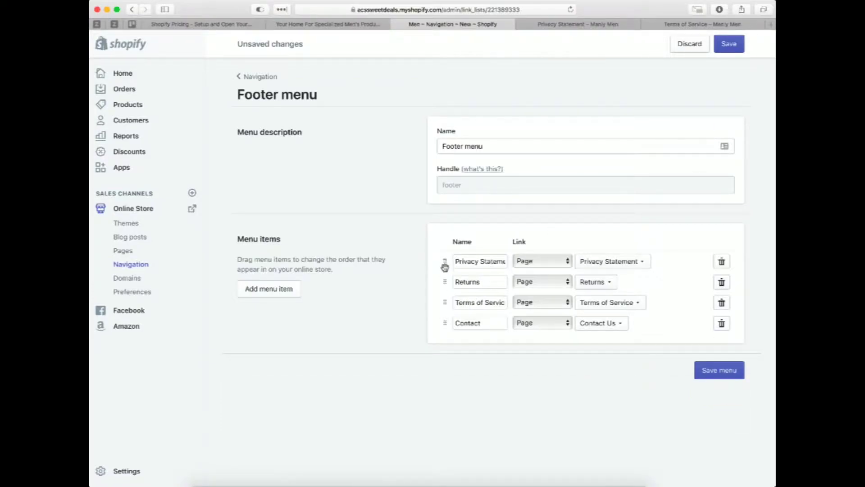
Move the Returns item above Privacy Statement in the Footer menu and save the menu
mouse_move(445, 282)
left_mouse_down()
mouse_move(449, 261)
mouse_move(446, 268)
left_mouse_up()
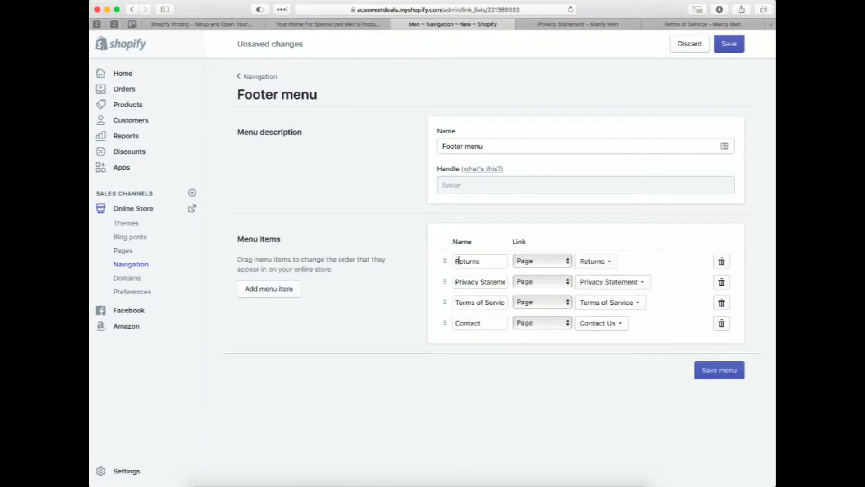
left_click(733, 371)
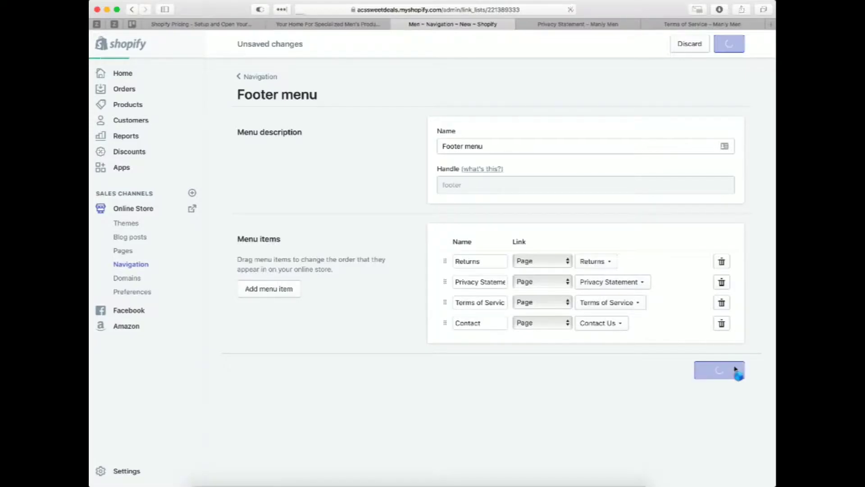
Reload the storefront's Privacy Statement page and check the order of its footer links
left_click(587, 29)
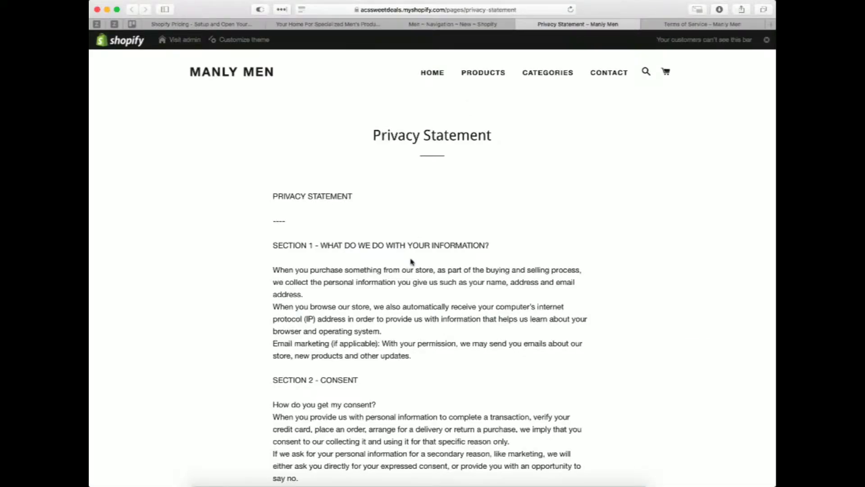
key("super+r")
scroll(411, 262, "down", 20)
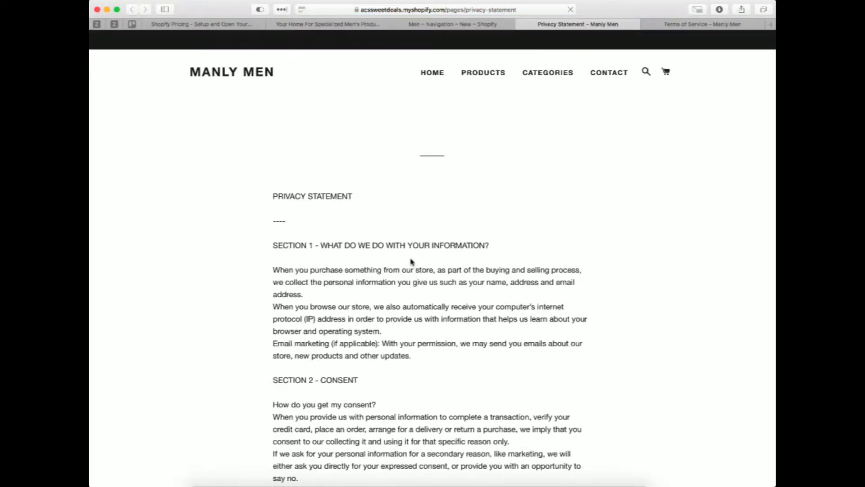
scroll(411, 261, "down", 15)
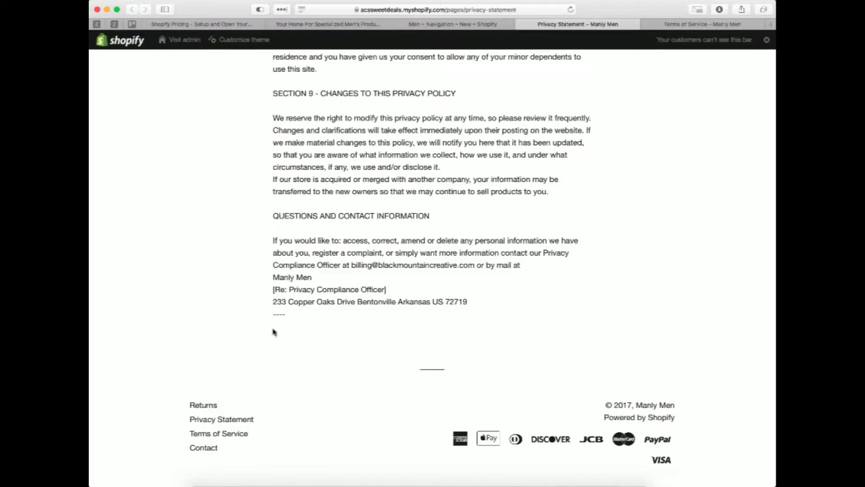
Open the online store's themes page in the admin, and look through the storefront home page from banner to footer
left_click(452, 26)
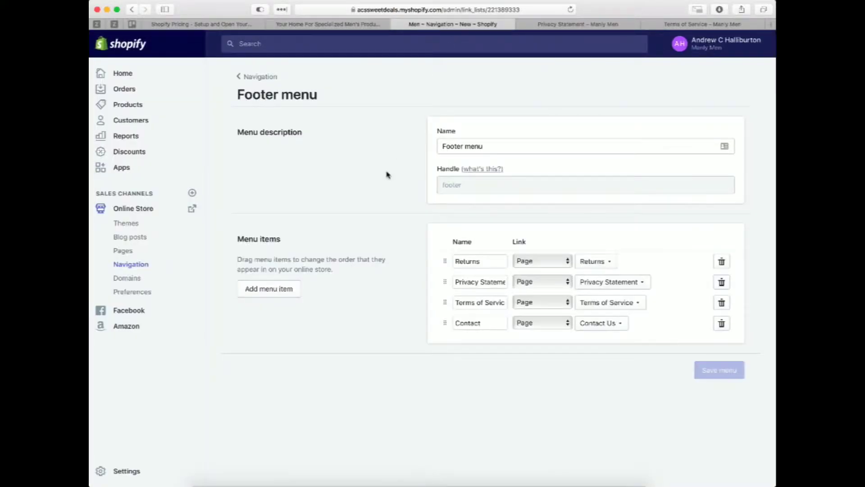
left_click(131, 224)
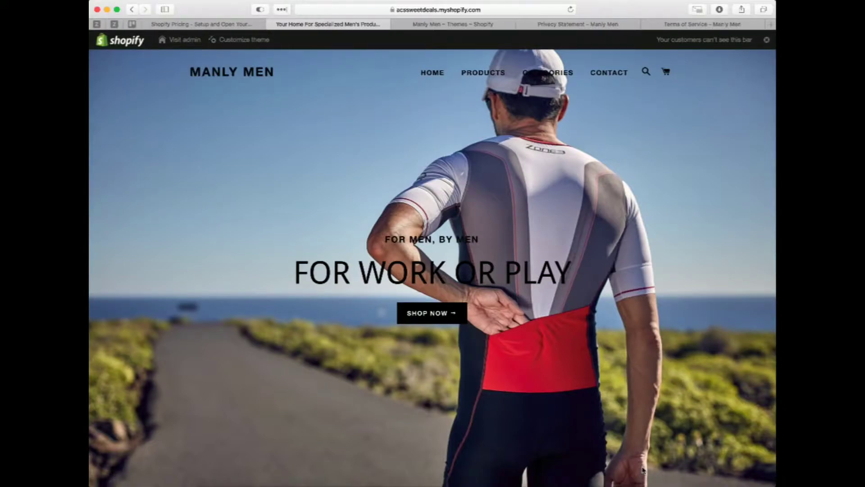
scroll(604, 424, "down", 15)
scroll(593, 399, "down", 5)
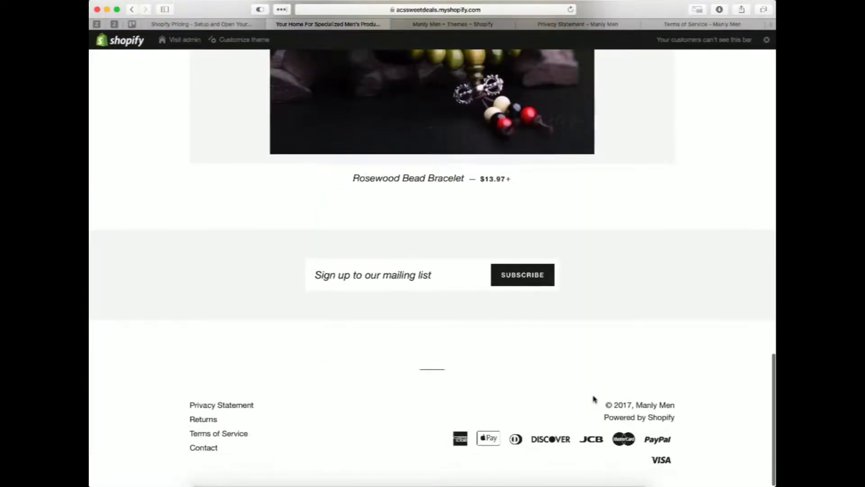
scroll(593, 398, "up", 20)
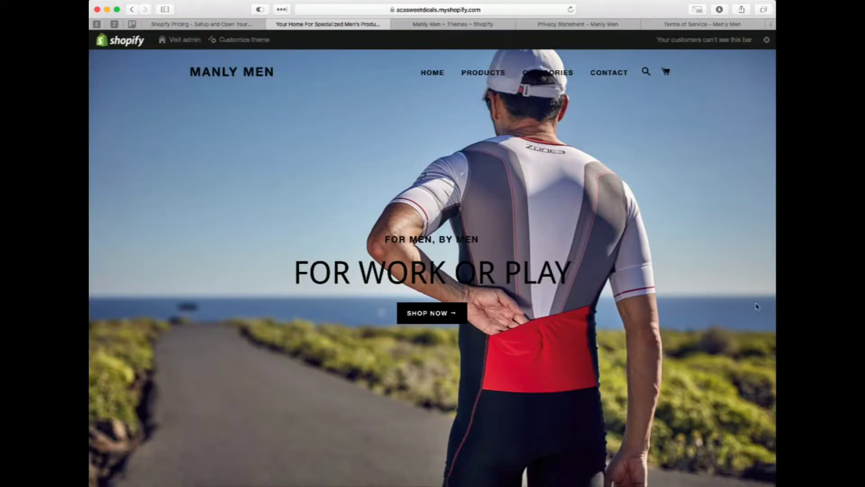
scroll(563, 261, "down", 10)
scroll(563, 261, "down", 10)
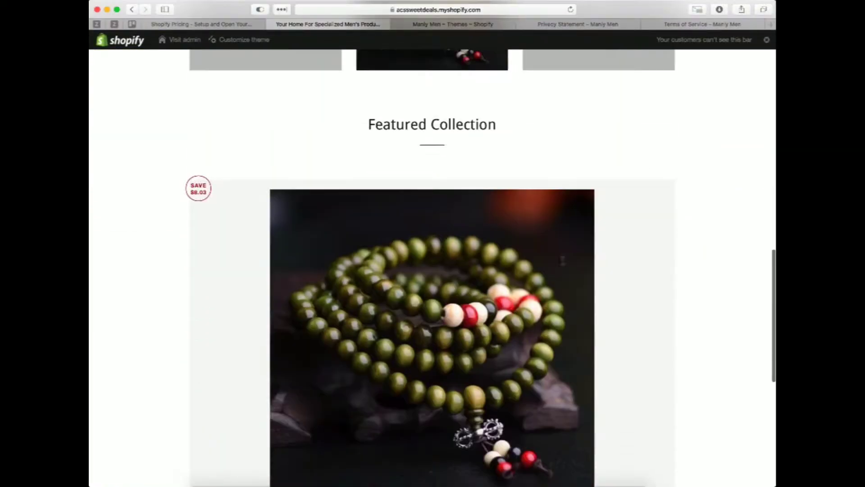
scroll(563, 261, "up", 2)
scroll(563, 261, "up", 15)
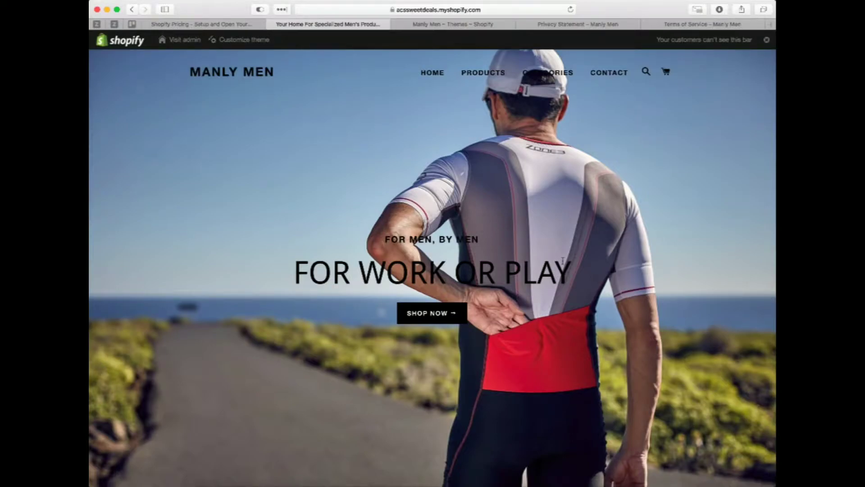
Compare the themes page with the storefront home page, open a preview of the Debut theme and return to the themes page
left_click(483, 27)
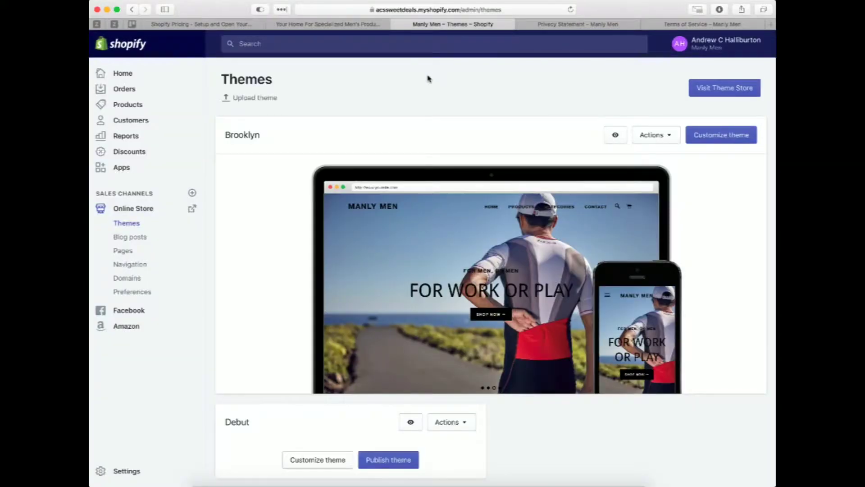
left_click(359, 25)
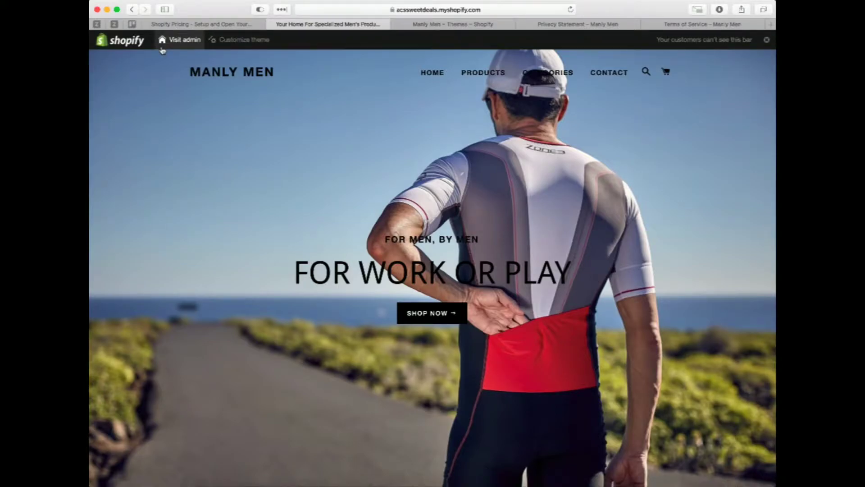
left_click(438, 27)
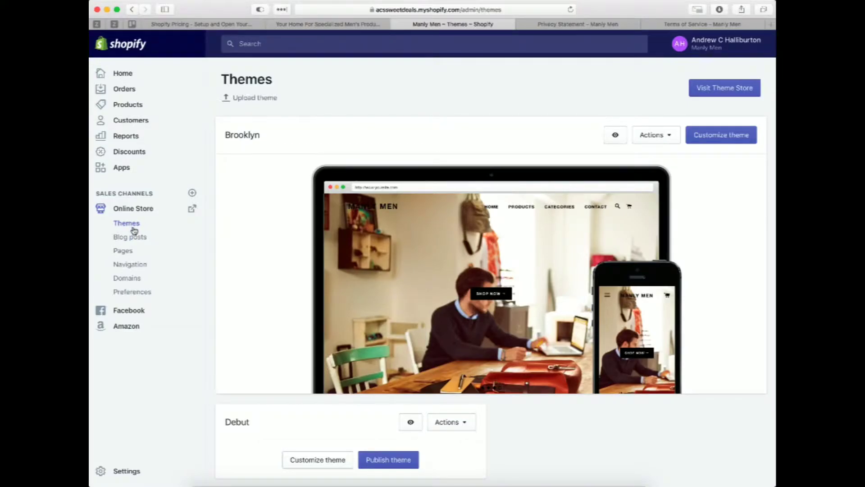
scroll(255, 240, "down", 2)
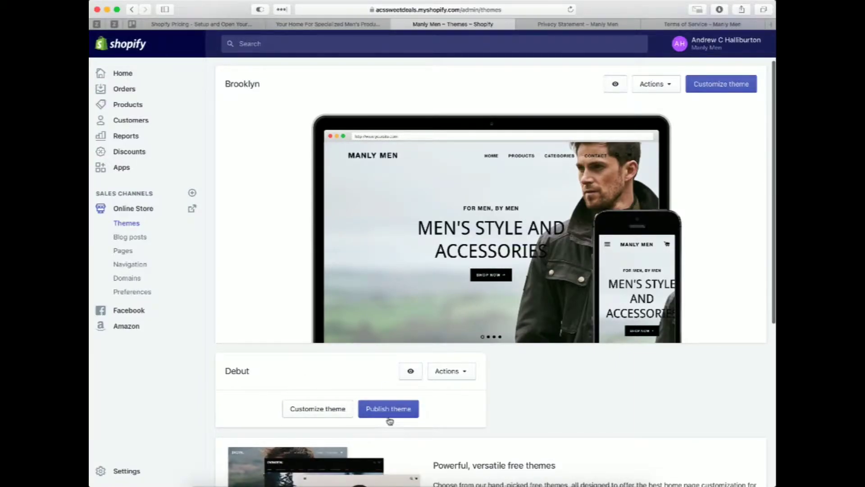
left_click(405, 371)
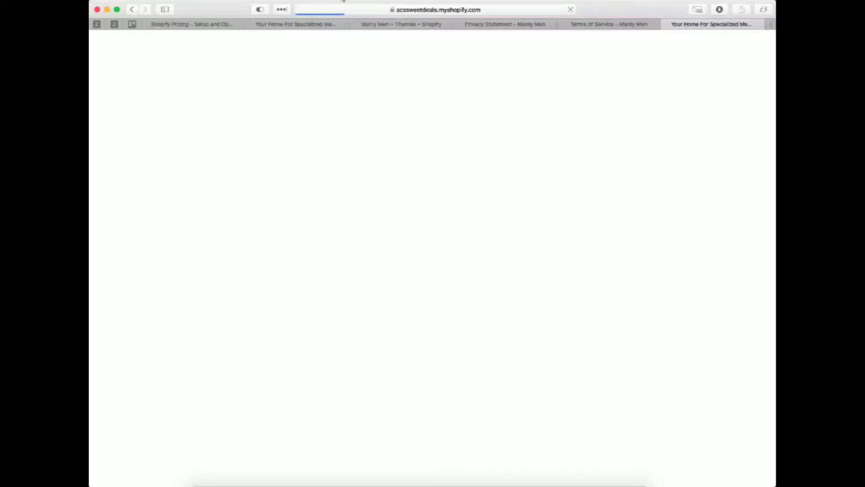
left_click(387, 24)
Browse the full list of free themes offered on the themes page and close the list
scroll(401, 277, "down", 3)
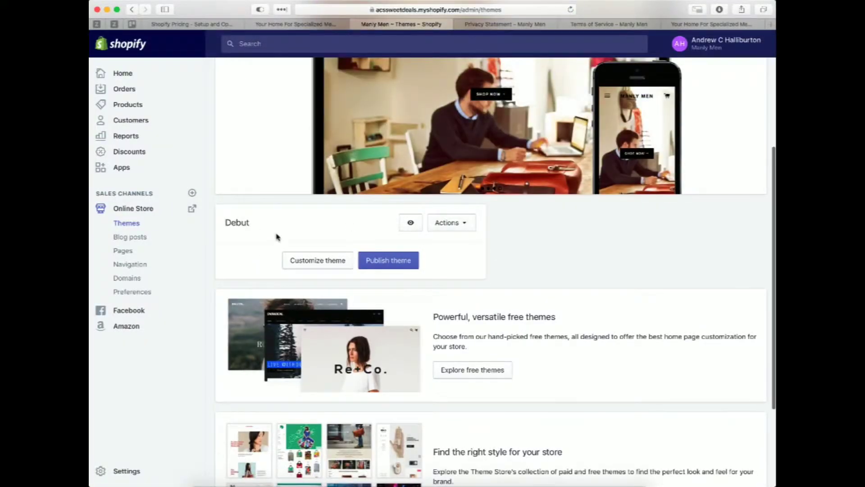
scroll(541, 411, "down", 3)
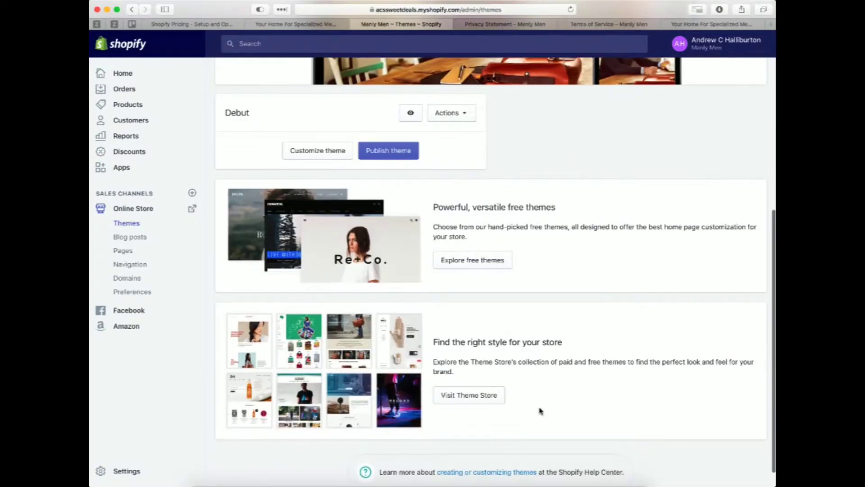
left_click(471, 259)
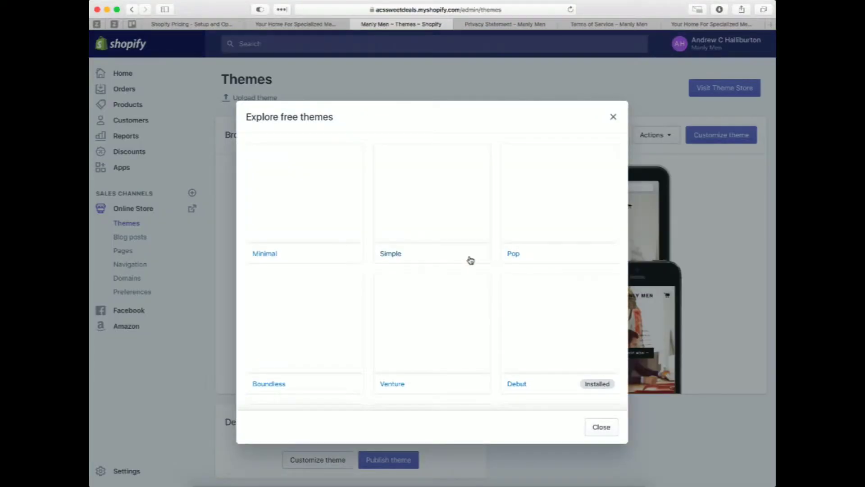
scroll(470, 259, "down", 6)
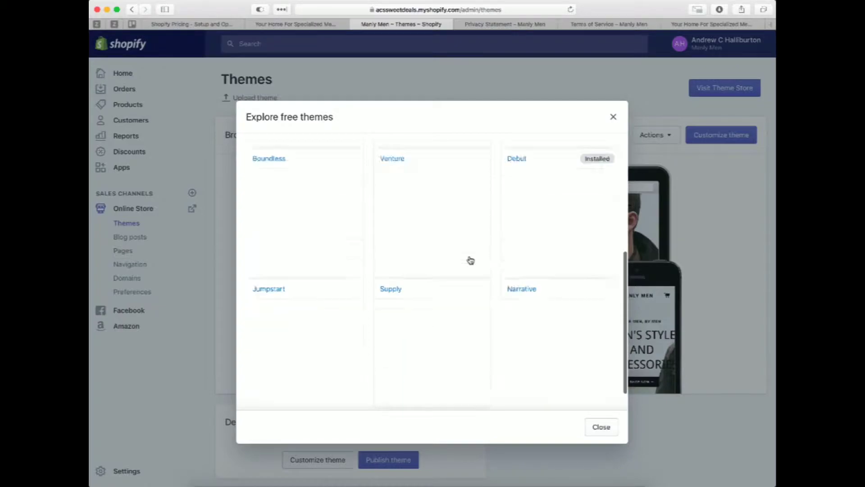
scroll(470, 260, "up", 6)
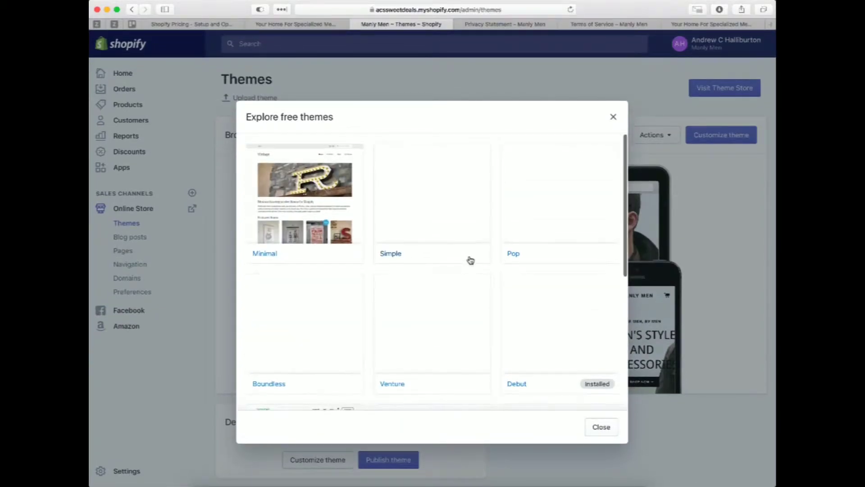
scroll(470, 260, "down", 6)
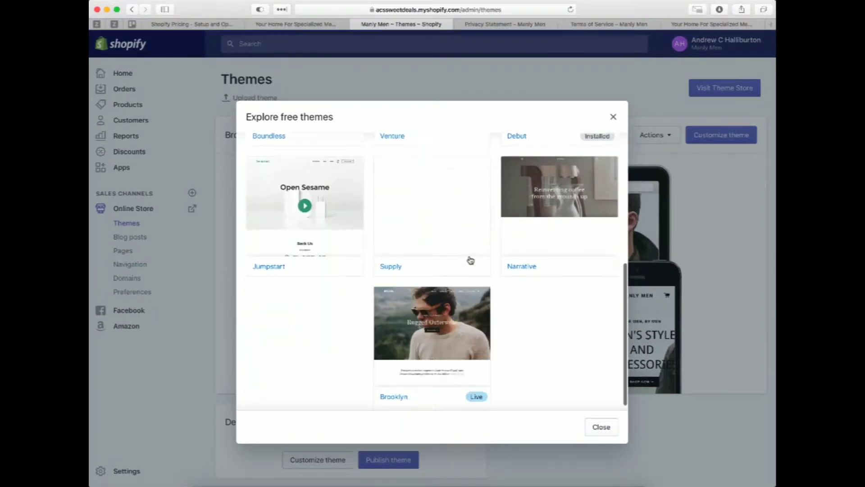
scroll(471, 260, "up", 5)
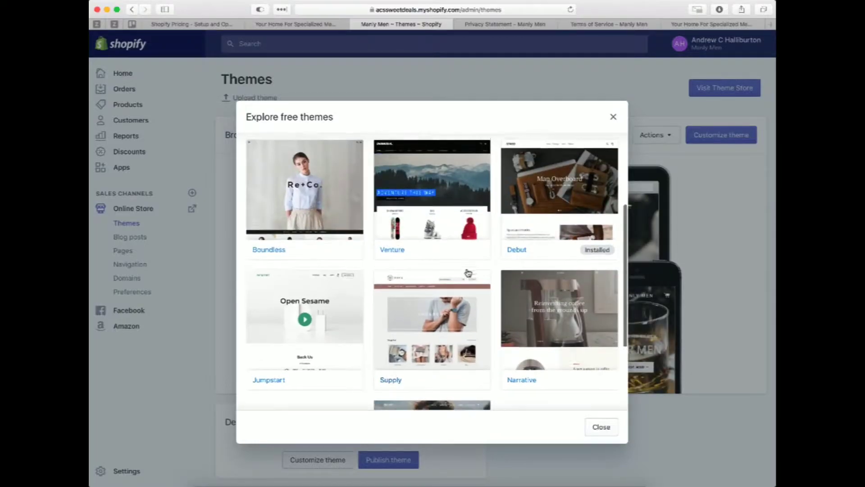
scroll(468, 273, "up", 3)
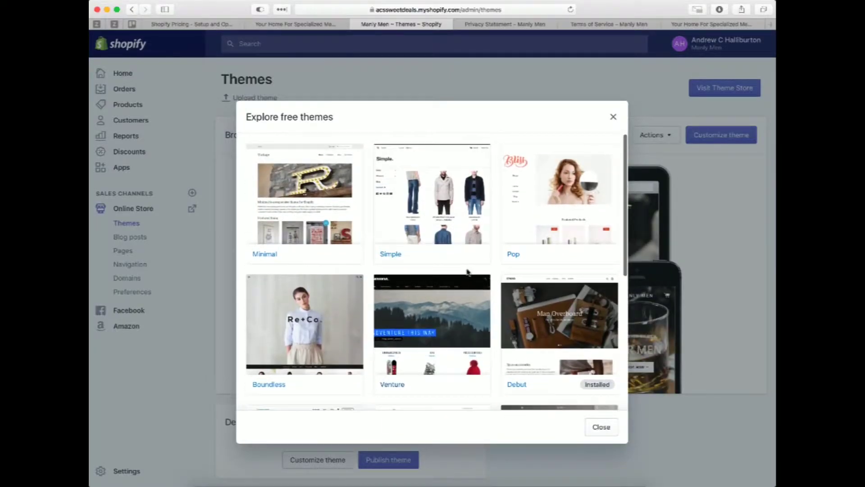
left_click(614, 118)
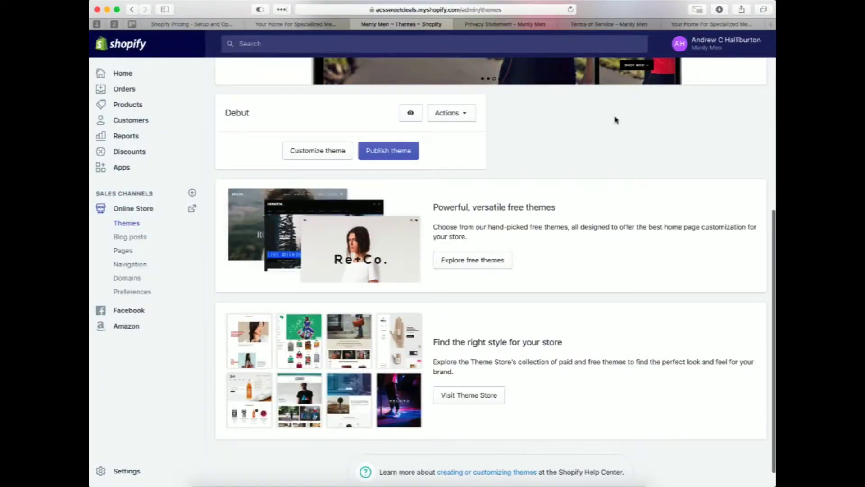
Visit the Theme Store and browse its recommended, trending and large-inventory theme collections
left_click(472, 397)
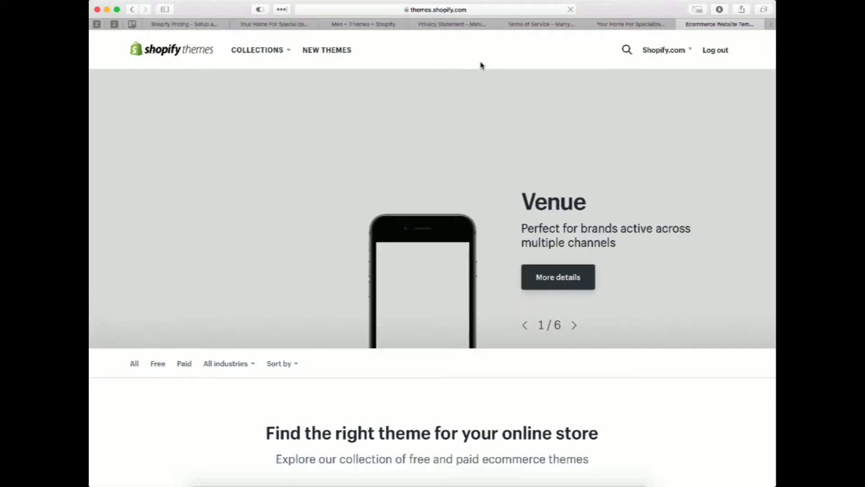
scroll(514, 288, "down", 7)
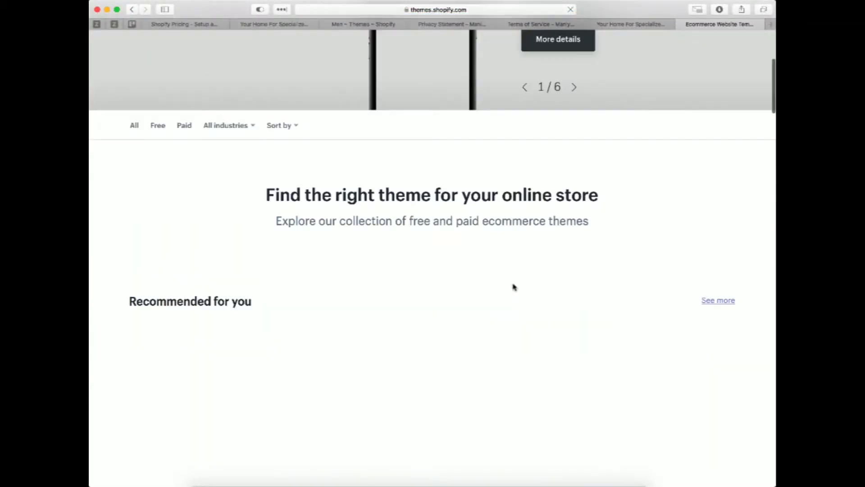
scroll(514, 288, "down", 1)
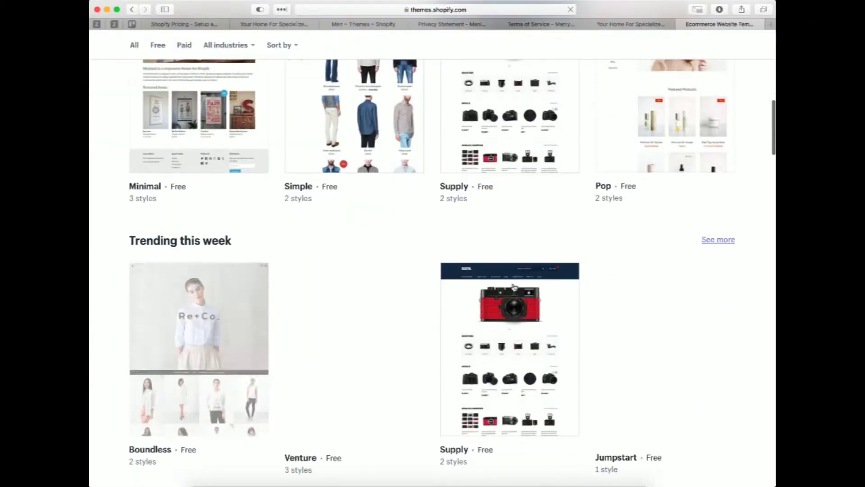
scroll(515, 288, "up", 3)
scroll(514, 288, "down", 9)
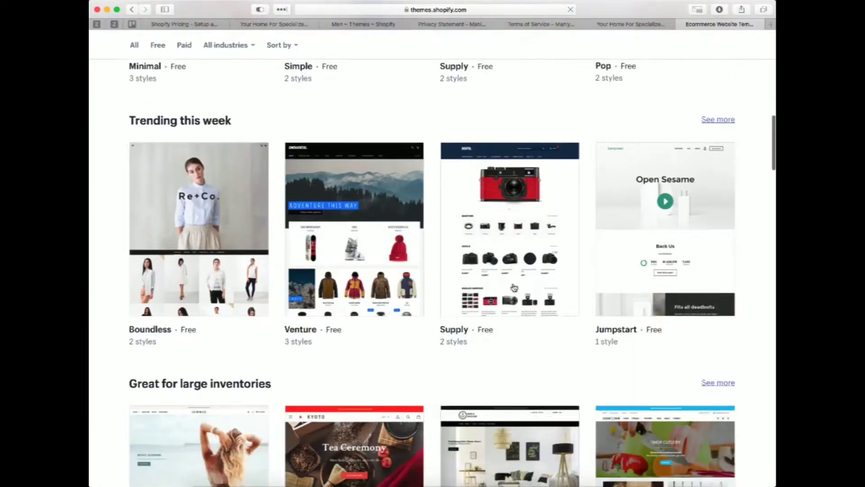
scroll(514, 287, "up", 3)
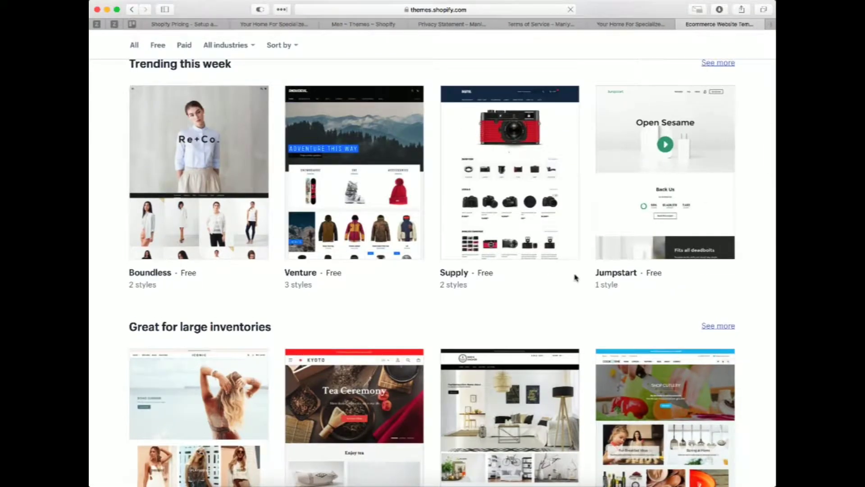
Browse the Theme Store's themes for large inventories and return to the featured Venue theme
scroll(479, 344, "down", 6)
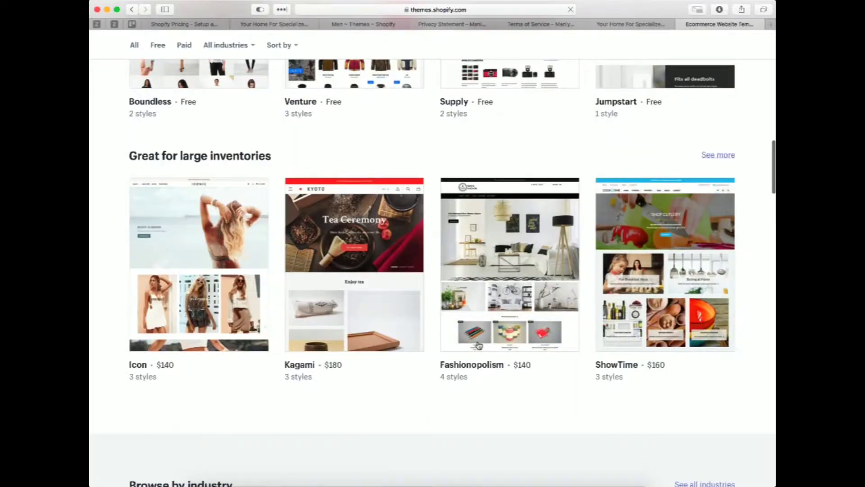
scroll(479, 346, "up", 6)
scroll(479, 344, "up", 1)
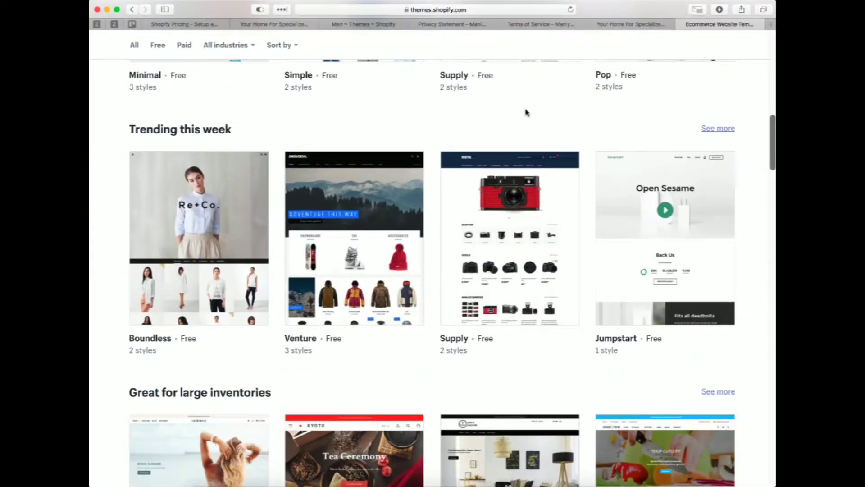
scroll(526, 112, "up", 3)
scroll(527, 112, "up", 15)
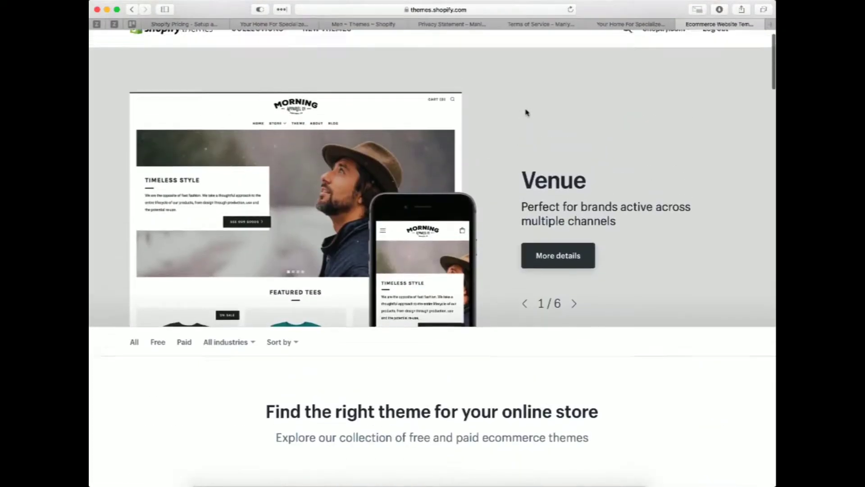
Close the open Privacy Statement and Terms of Service storefront pages and return to the admin's themes page
left_click(464, 26)
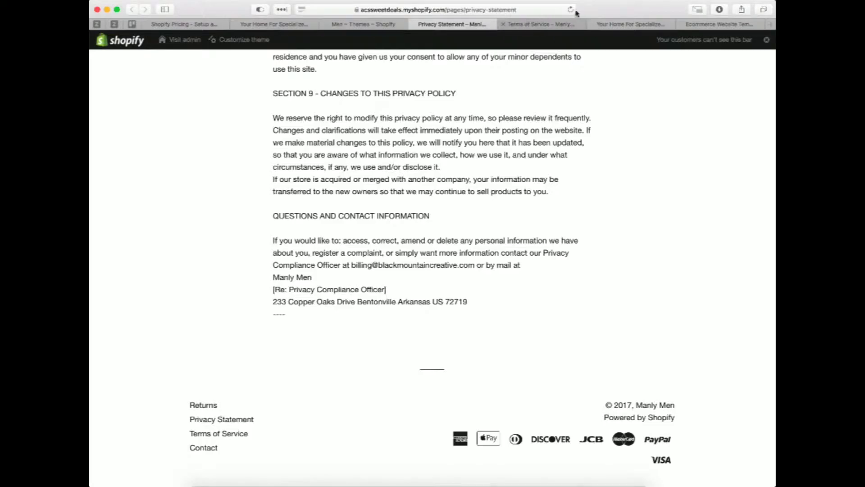
left_click(361, 27)
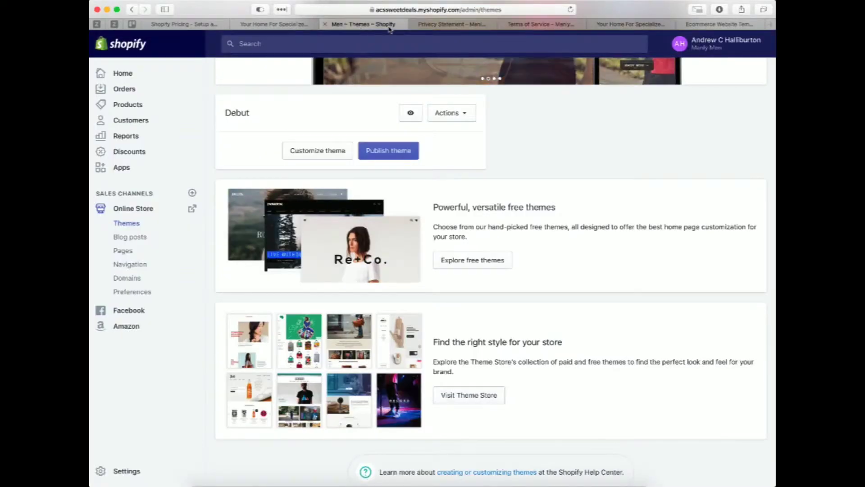
left_click(414, 24)
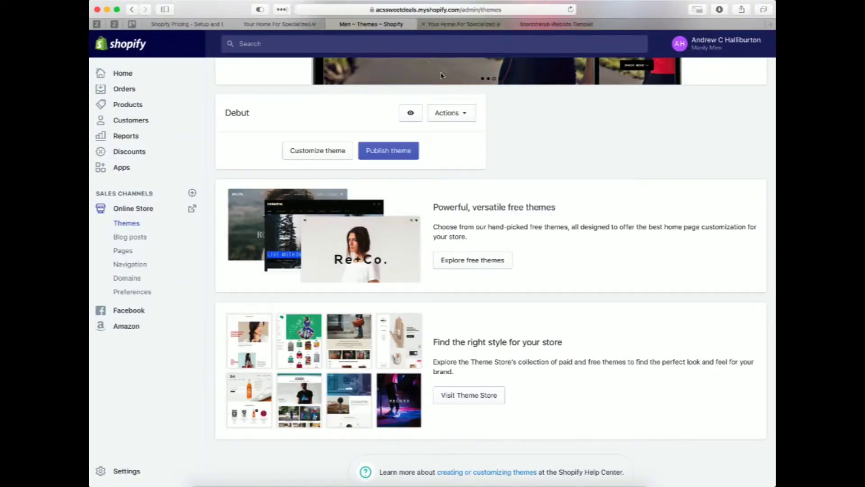
Look over the Brooklyn and Debut theme entries on the themes page
scroll(505, 207, "up", 3)
scroll(505, 207, "up", 6)
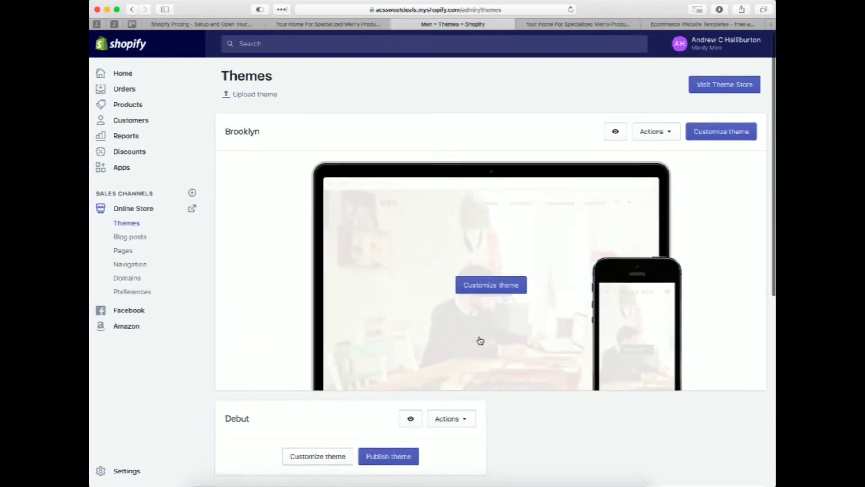
scroll(479, 340, "down", 3)
scroll(480, 340, "up", 1)
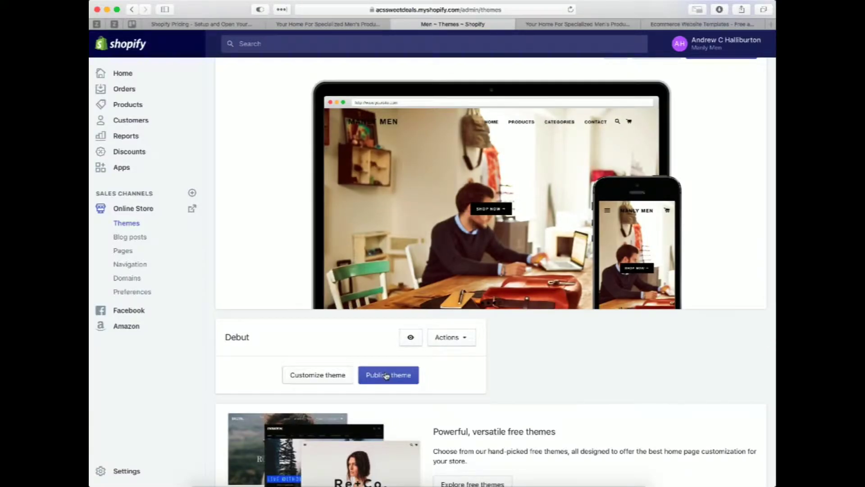
scroll(400, 251, "up", 2)
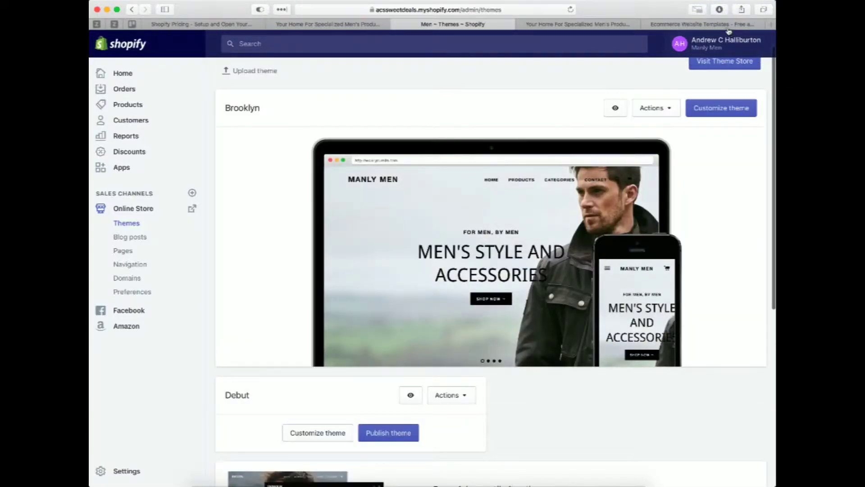
Look through the Debut theme preview of the storefront, from its banner to the image-with-text section and below
left_click(609, 25)
scroll(551, 178, "down", 10)
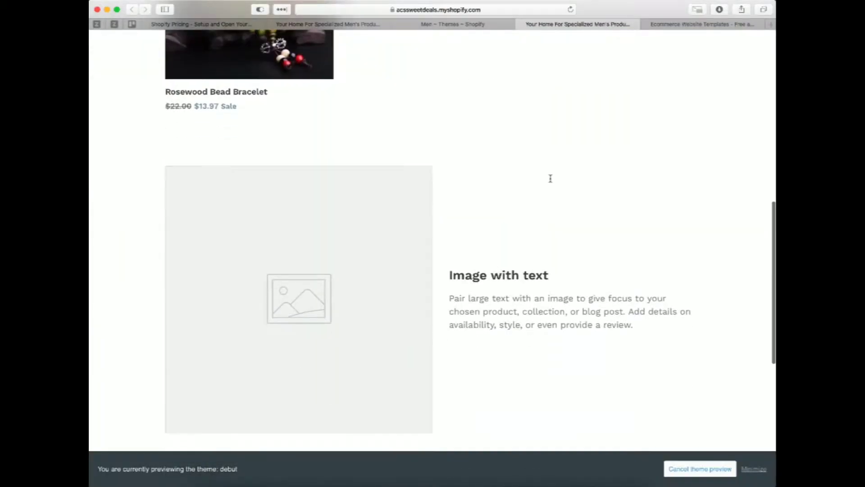
scroll(550, 179, "down", 5)
scroll(551, 179, "up", 15)
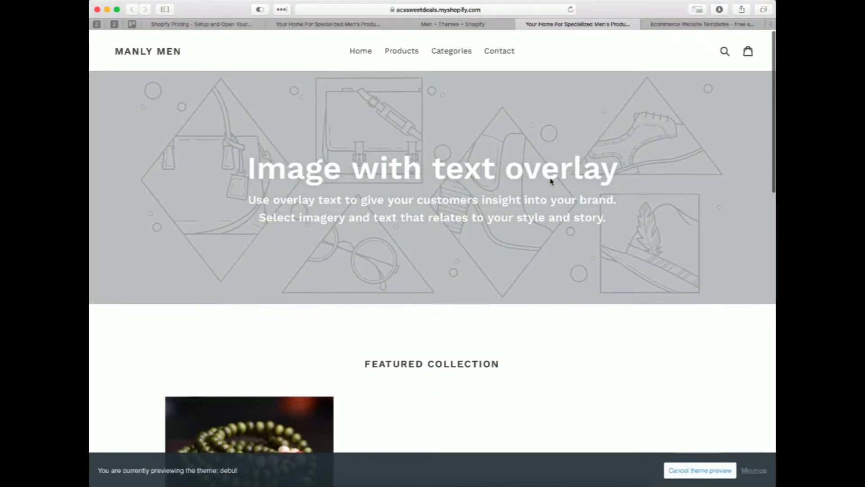
Close the Debut preview and open the Brooklyn theme for customizing from the admin's themes page
left_click(522, 24)
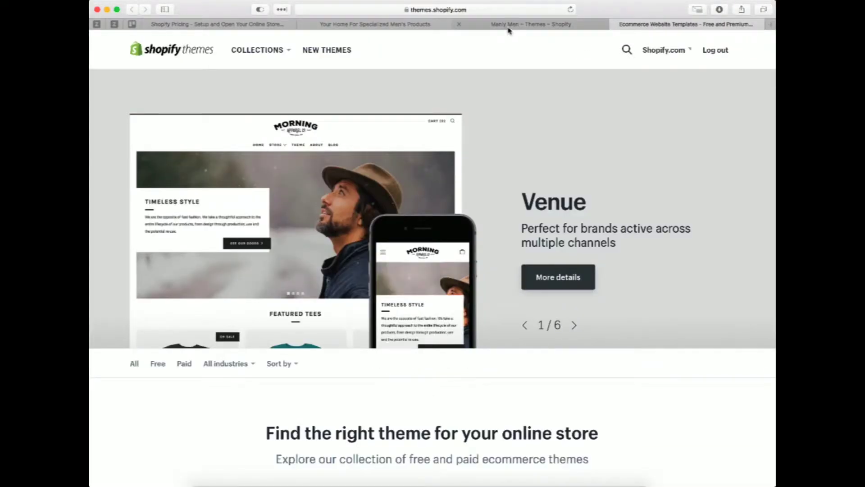
left_click(510, 26)
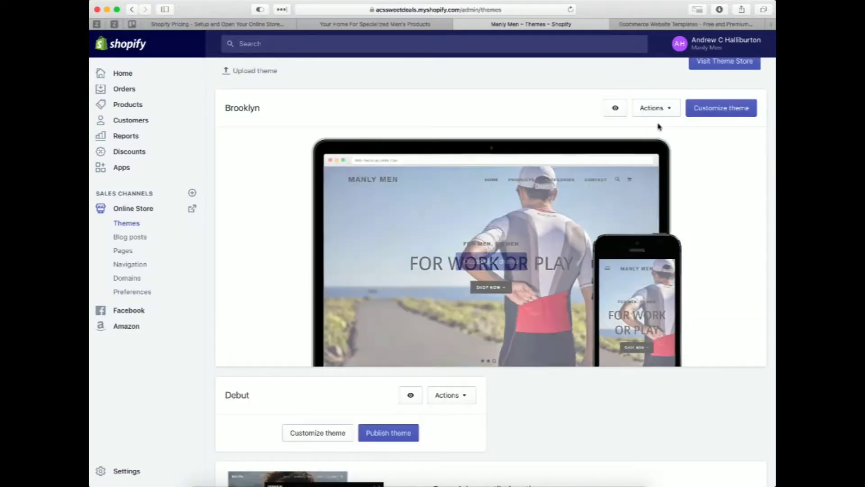
left_click(714, 112)
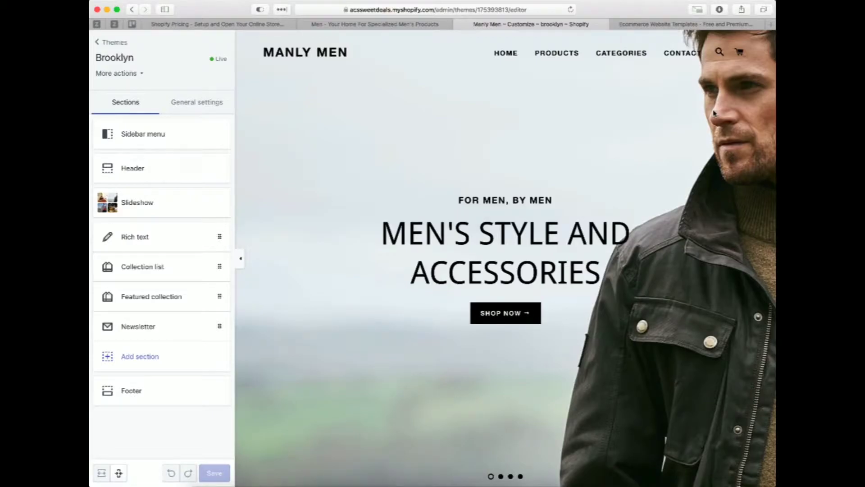
Search Google for "stock photos" in a new browser tab
key("super+t")
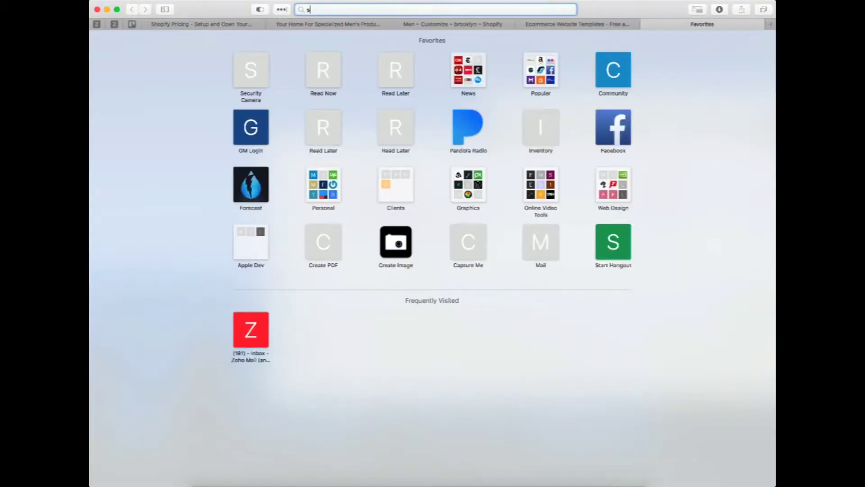
type("stock ")
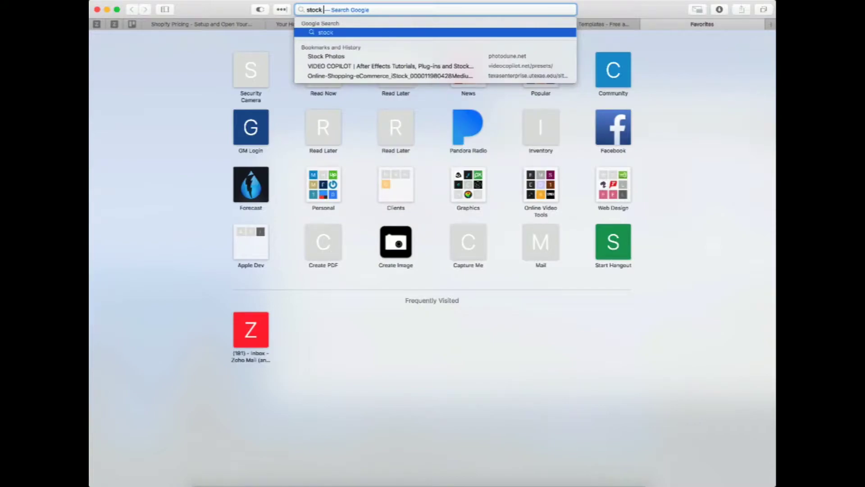
type("photos")
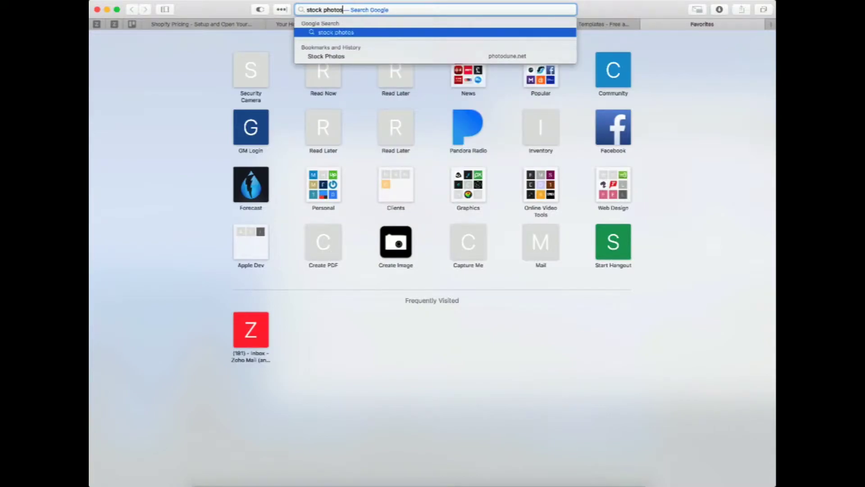
key("Return")
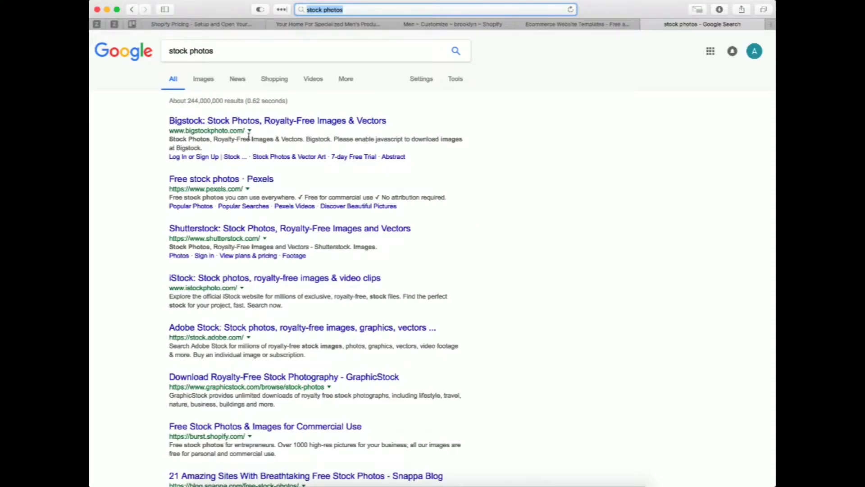
Search Google Images for "men's lifestyle" and enlarge the photo of the man wearing a backpack
left_click_drag(342, 53, 148, 40)
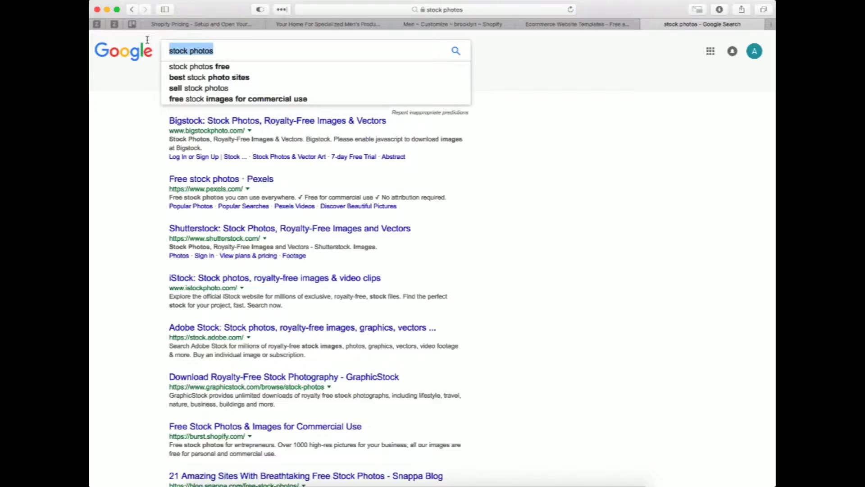
type("ma")
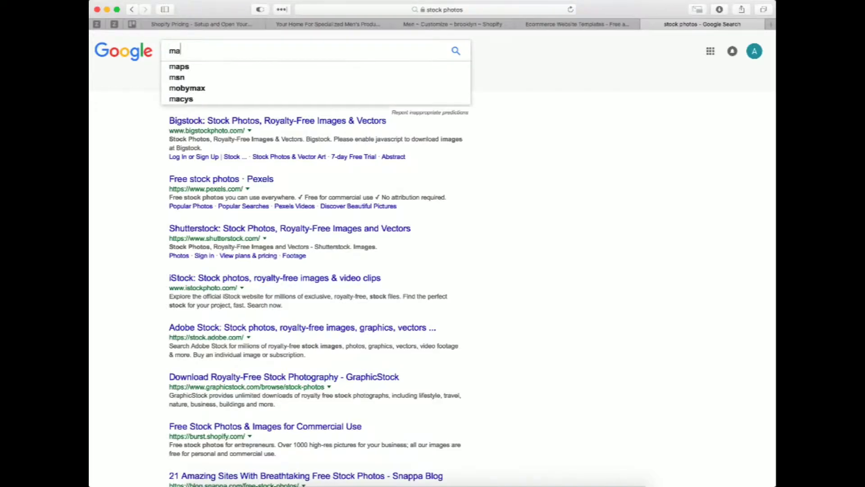
key("BackSpace")
type("ens")
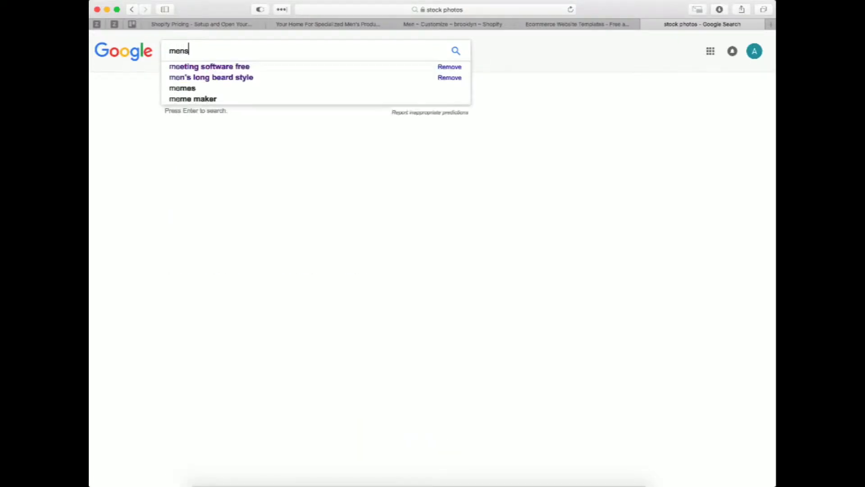
type(" lifes")
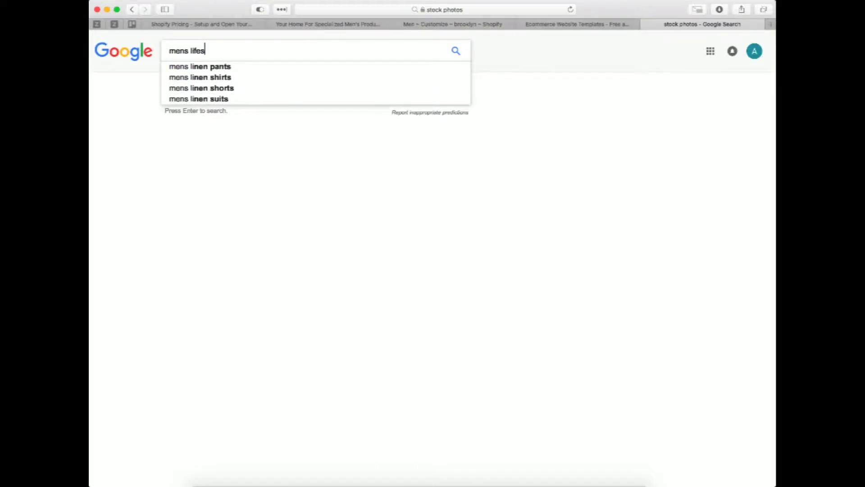
type("tule")
key("Return")
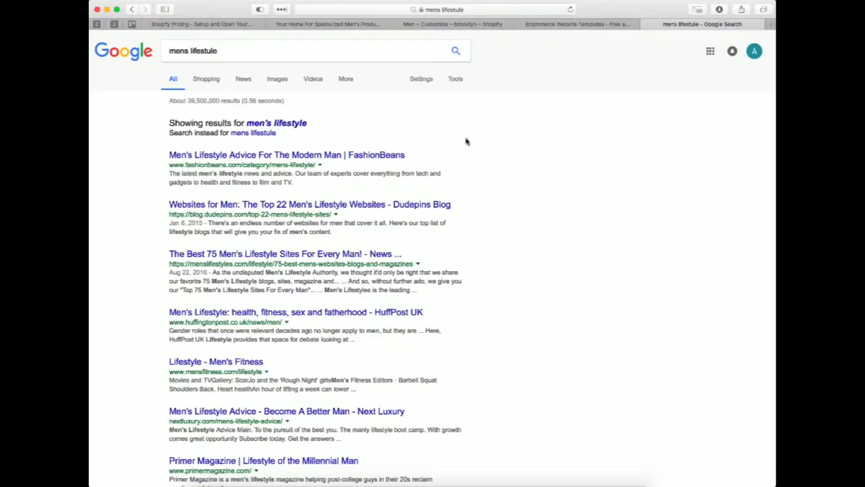
left_click(281, 124)
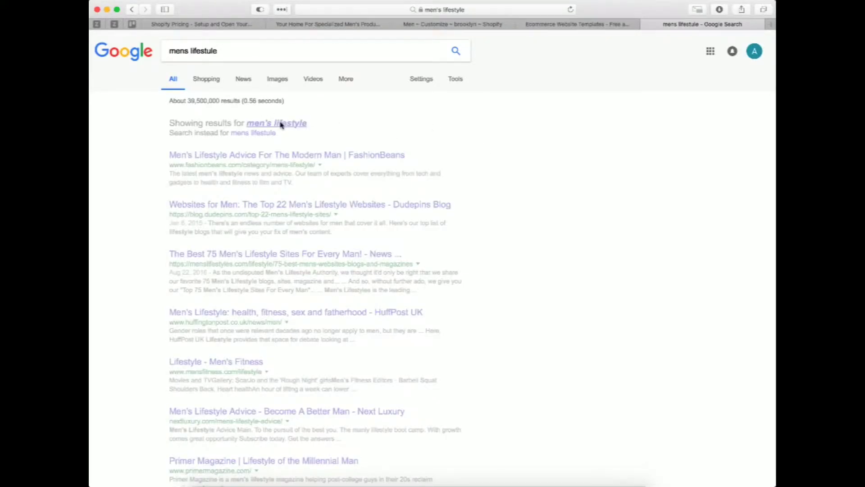
left_click(273, 82)
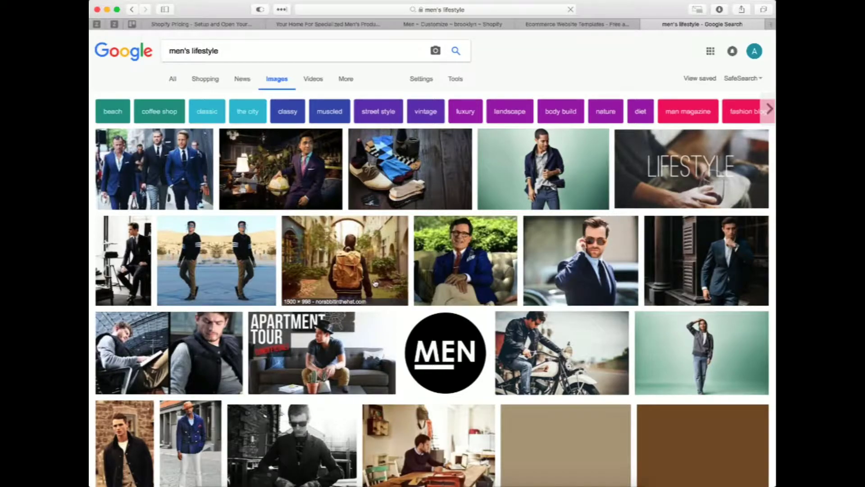
left_click(375, 283)
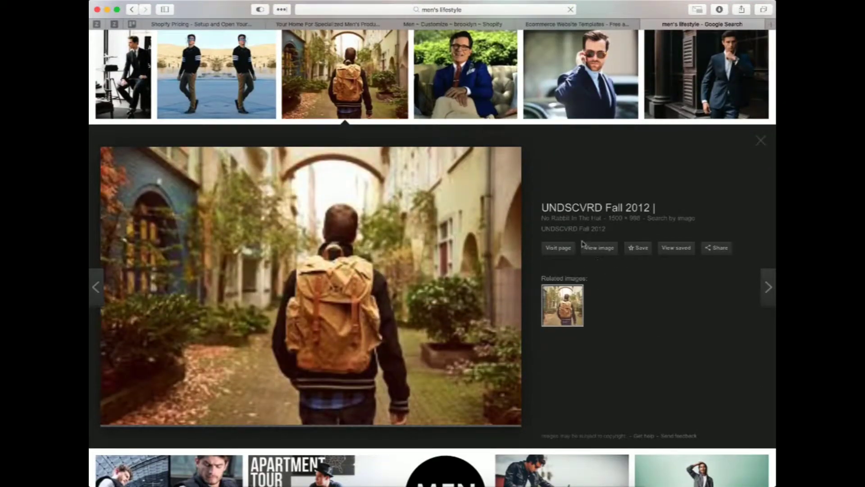
Search the images for "men's lifestyle stock" and enlarge the photo of hikers on a wooden bridge
left_click(328, 57)
scroll(310, 123, "up", 5)
left_click(282, 52)
type("style stock")
key("Return")
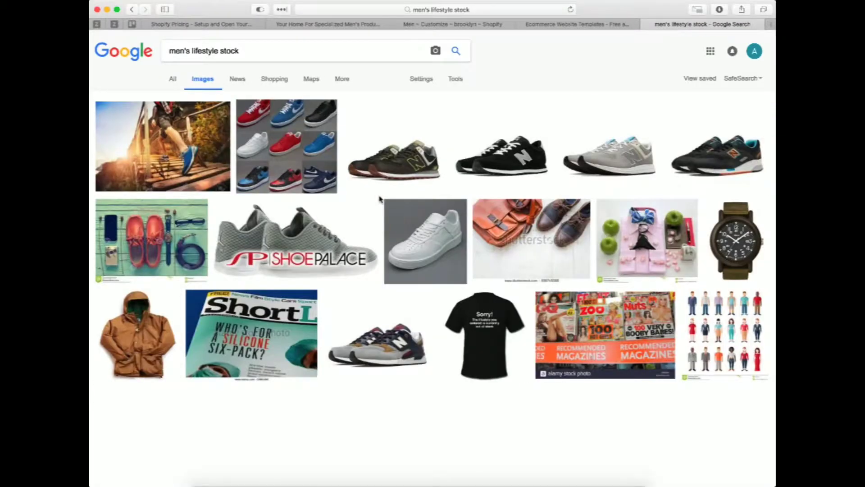
left_click(195, 139)
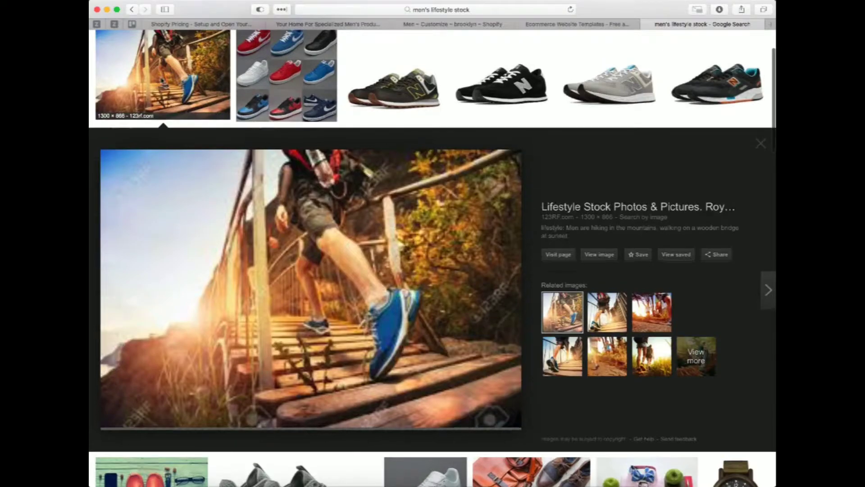
Close the enlarged hiking photo and repeat the image search with only "men's lifestyle"
key("Escape")
key("BackSpace")
key("BackSpace")
key("BackSpace")
key("BackSpace")
key("BackSpace")
key("BackSpace")
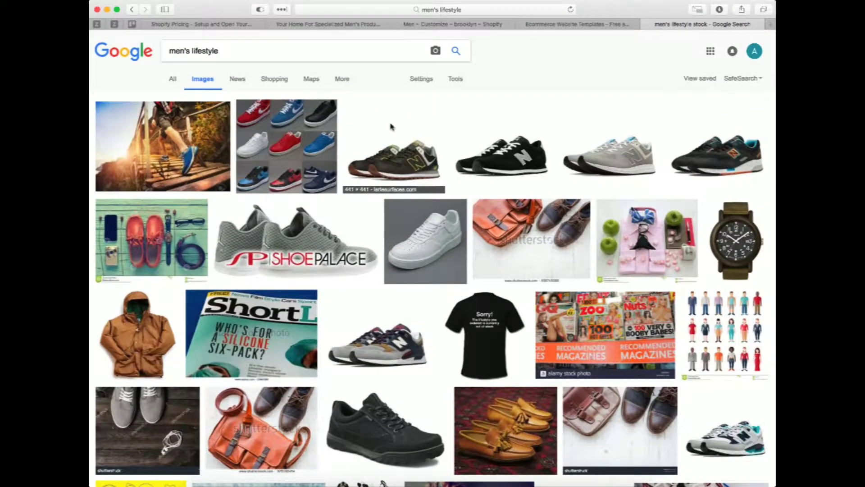
key("Return")
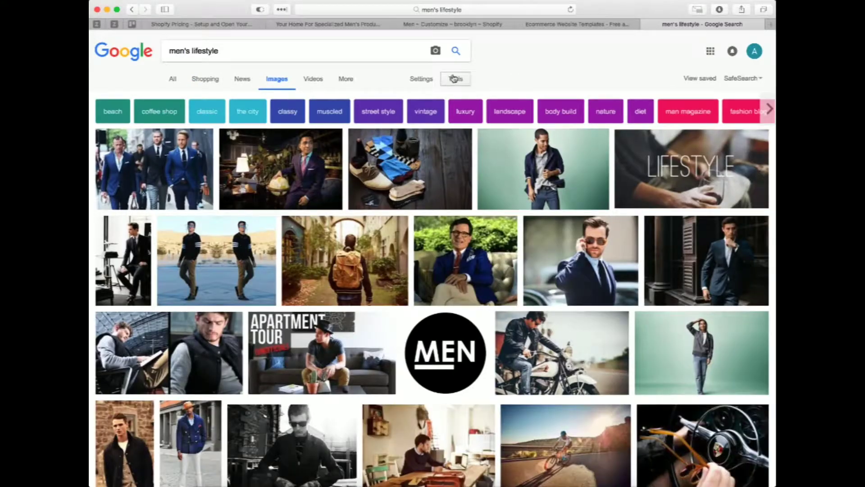
Filter the "men's lifestyle" image results by usage rights to Labeled for reuse
left_click(465, 82)
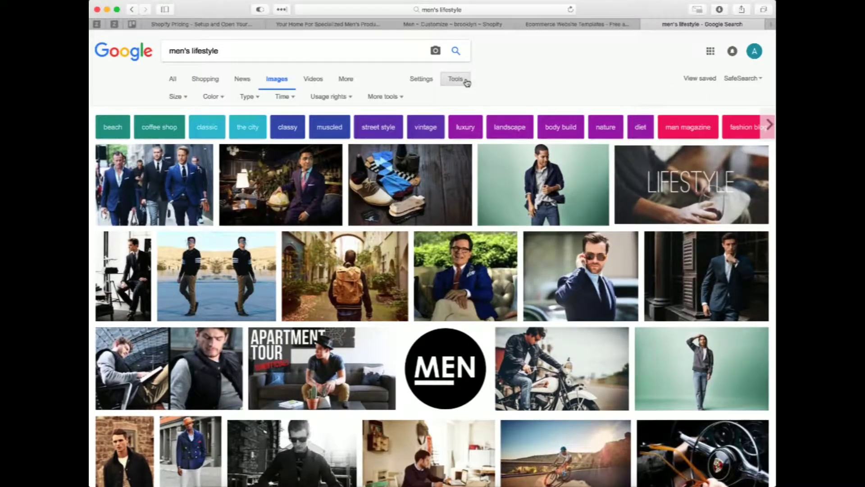
left_click(334, 97)
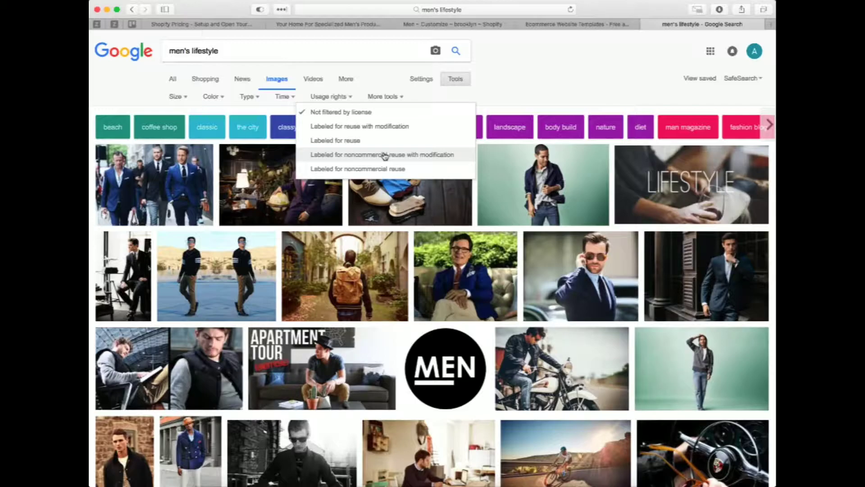
left_click(359, 142)
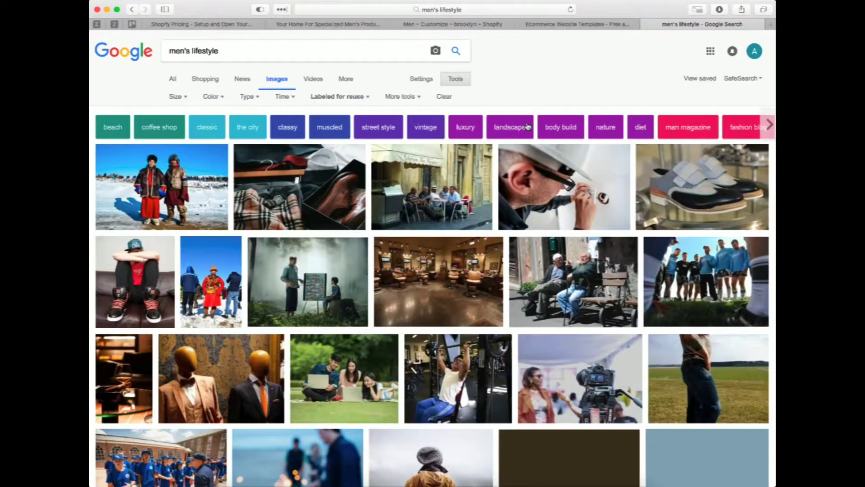
Review the usage-rights licence options for the "men's lifestyle" images and browse the results labeled for reuse
scroll(528, 126, "down", 2)
scroll(528, 127, "up", 2)
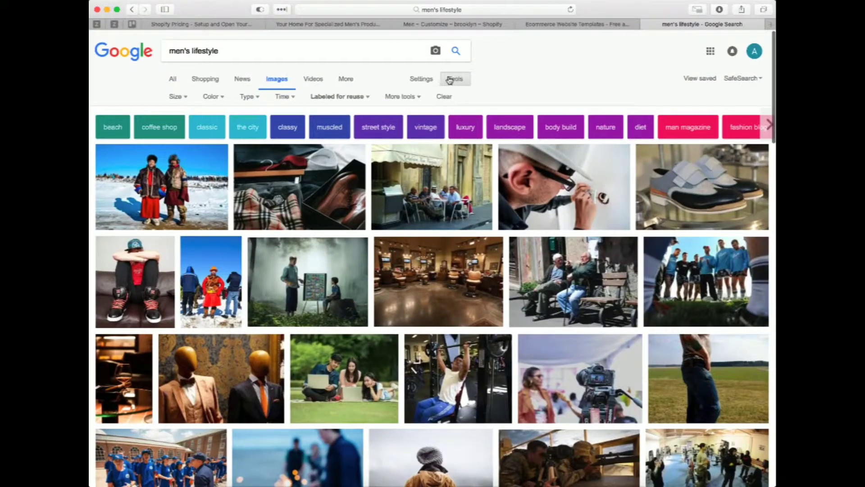
left_click(357, 96)
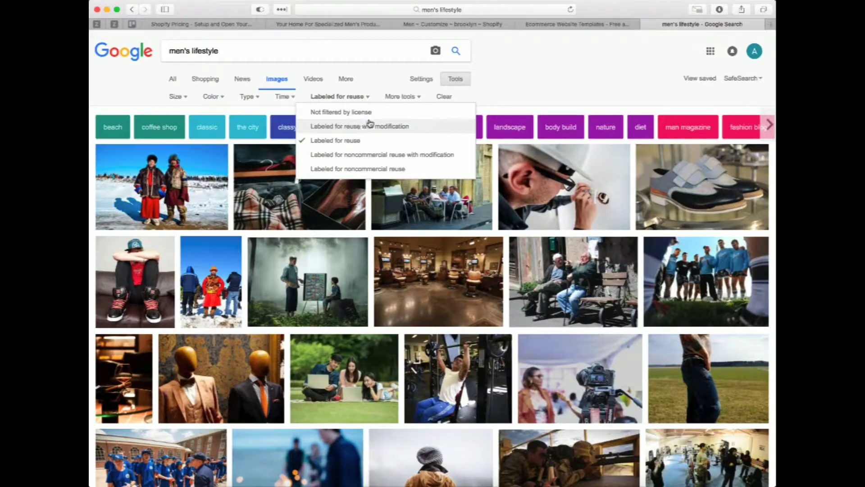
left_click(511, 91)
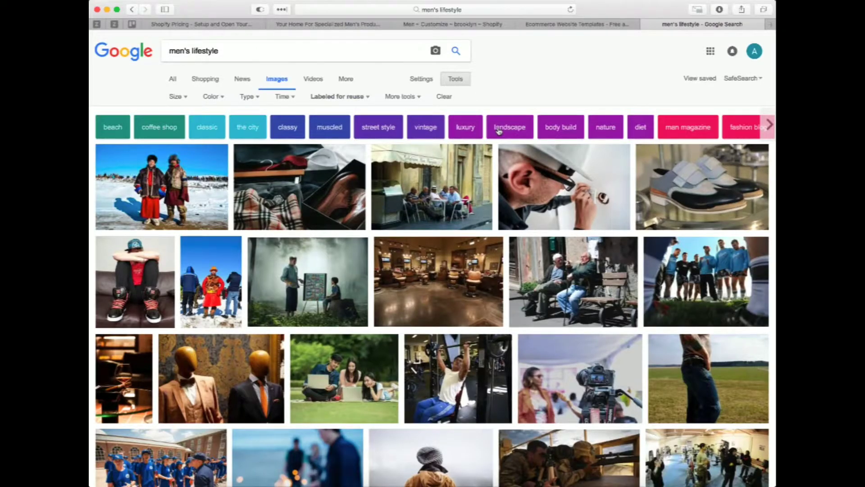
scroll(510, 91, "down", 5)
scroll(499, 131, "down", 9)
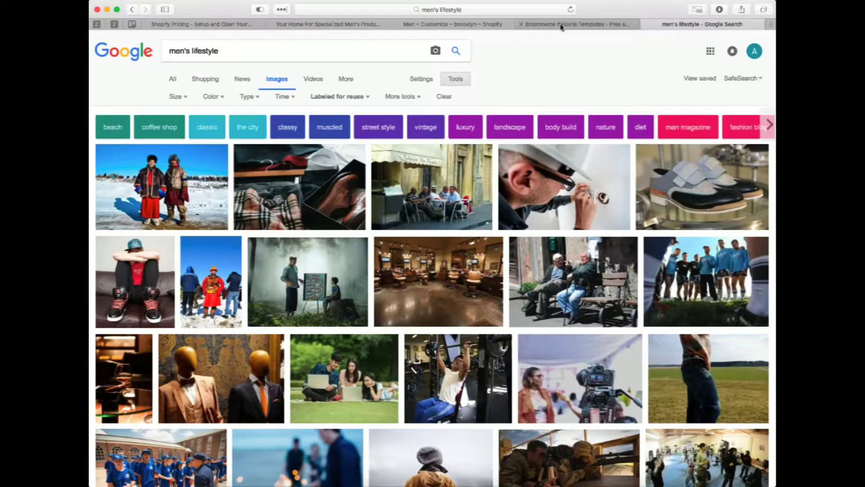
Return to the Brooklyn theme editor and look through the home page preview from the slideshow down to the newsletter sign-up
left_click(458, 26)
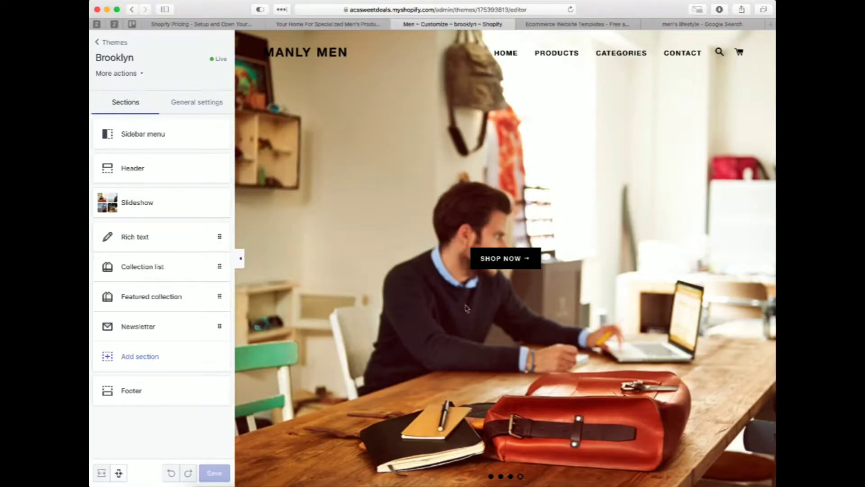
scroll(523, 390, "down", 10)
scroll(523, 390, "down", 7)
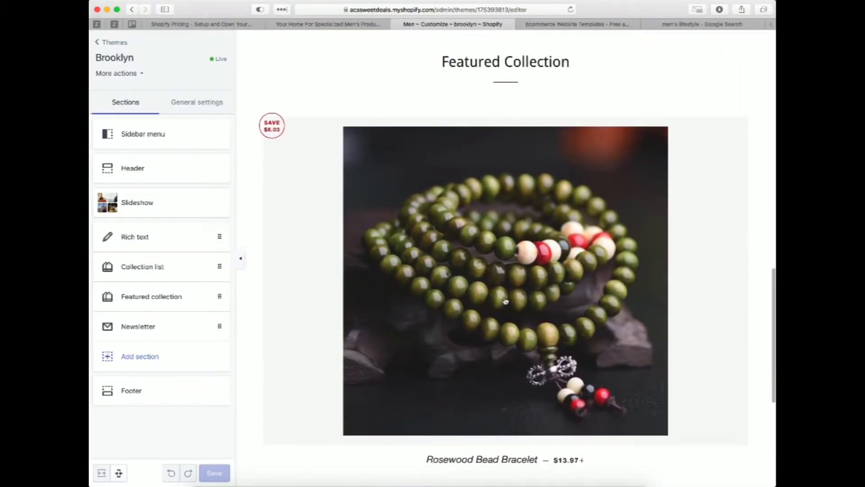
scroll(534, 257, "down", 8)
scroll(535, 257, "up", 15)
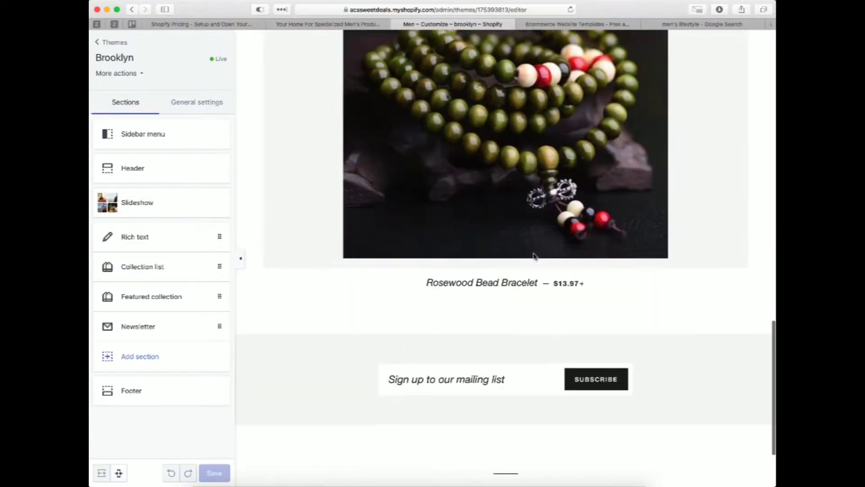
scroll(535, 257, "up", 10)
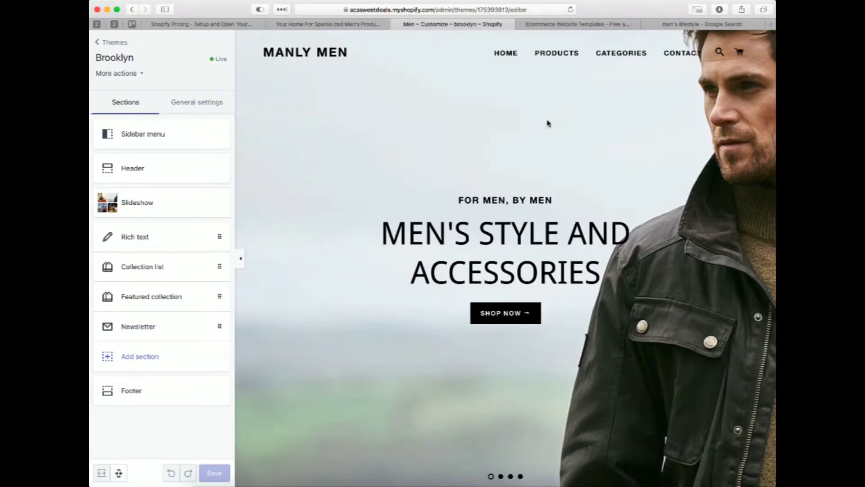
scroll(274, 218, "down", 10)
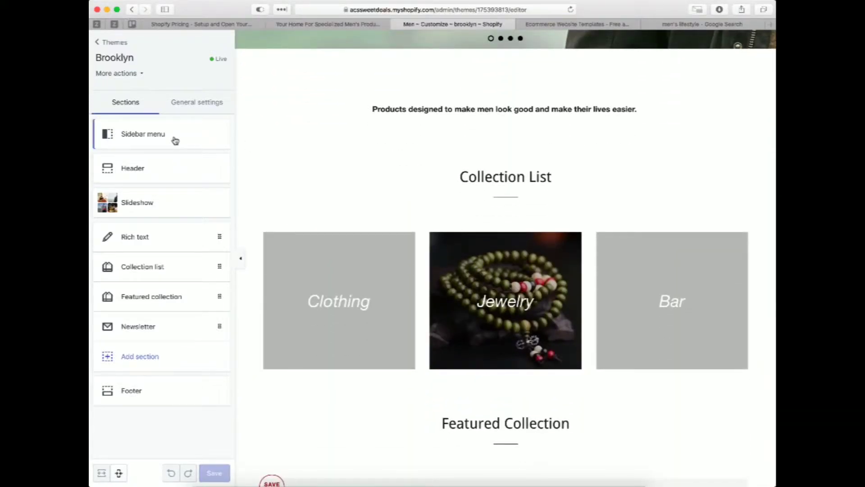
scroll(340, 142, "up", 10)
scroll(340, 143, "down", 20)
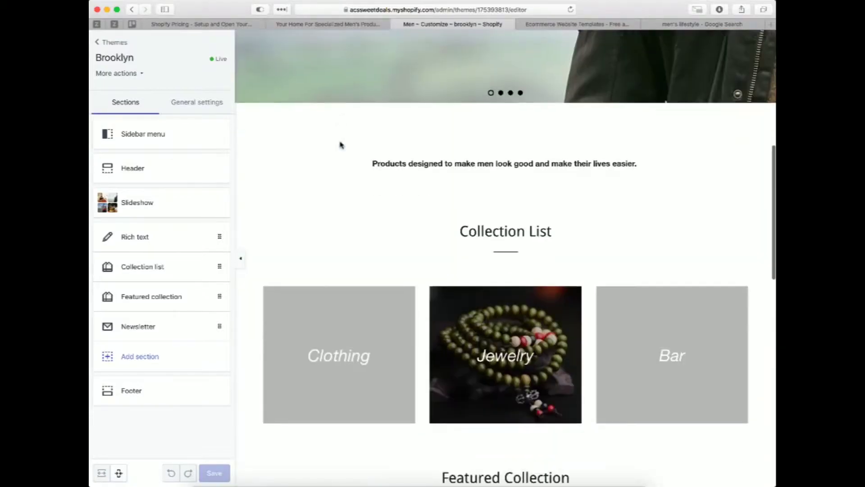
scroll(340, 143, "up", 20)
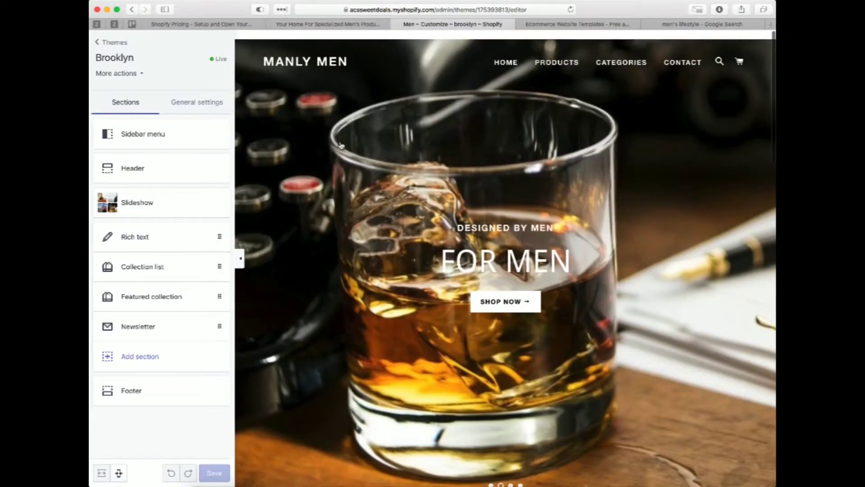
Examine the Header section's menu, logo, search and announcement bar settings, then return to the section list
left_click(135, 169)
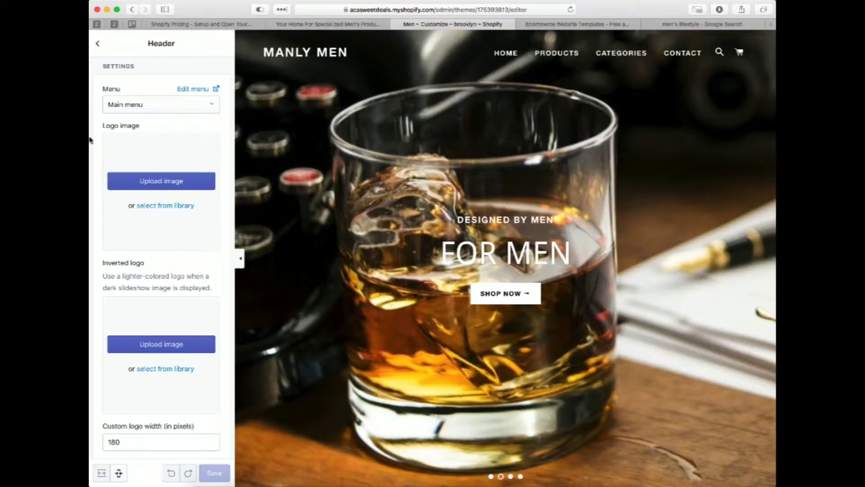
scroll(163, 235, "down", 3)
scroll(163, 235, "down", 2)
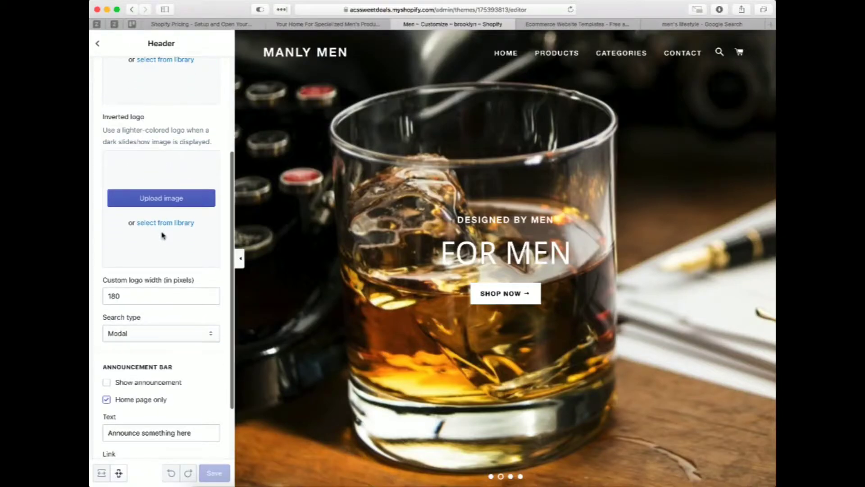
scroll(163, 235, "up", 5)
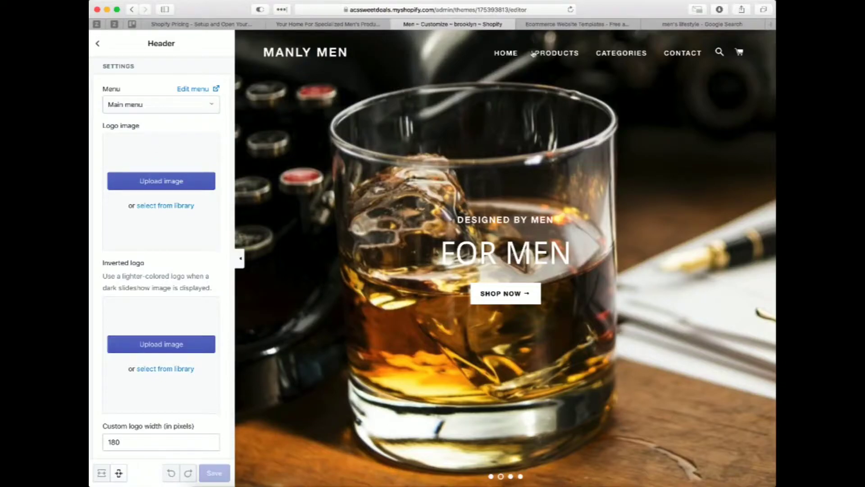
scroll(145, 251, "down", 5)
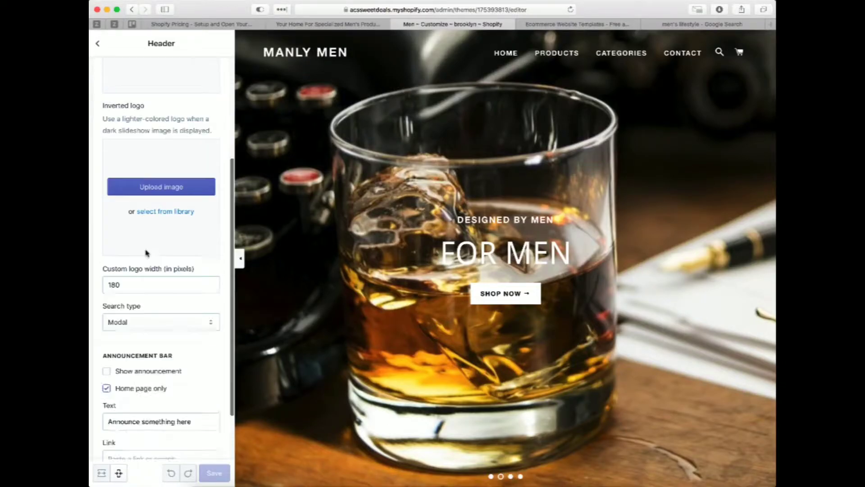
left_click(98, 47)
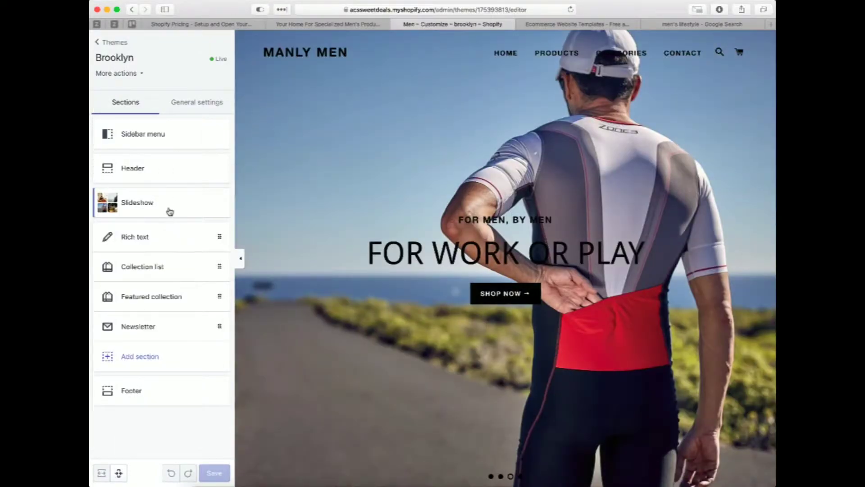
Add a new slide to the Slideshow section, upload the store-aisle photo to it, and review its text and link settings
left_click(169, 211)
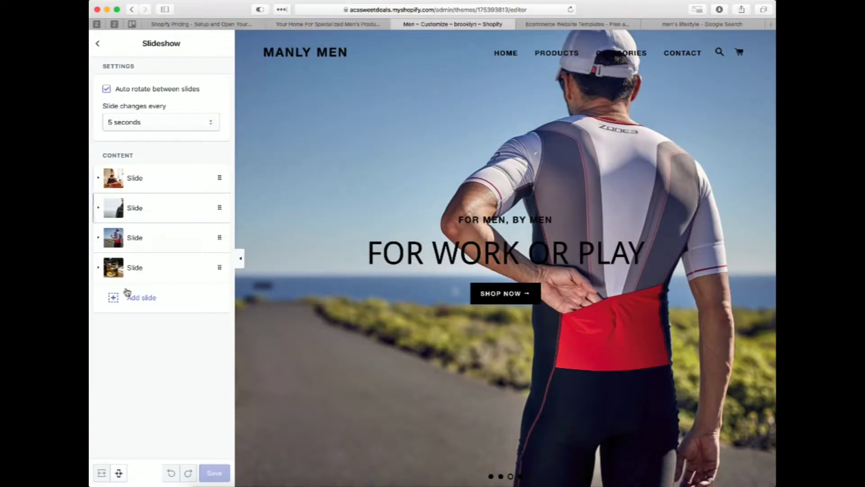
left_click(142, 298)
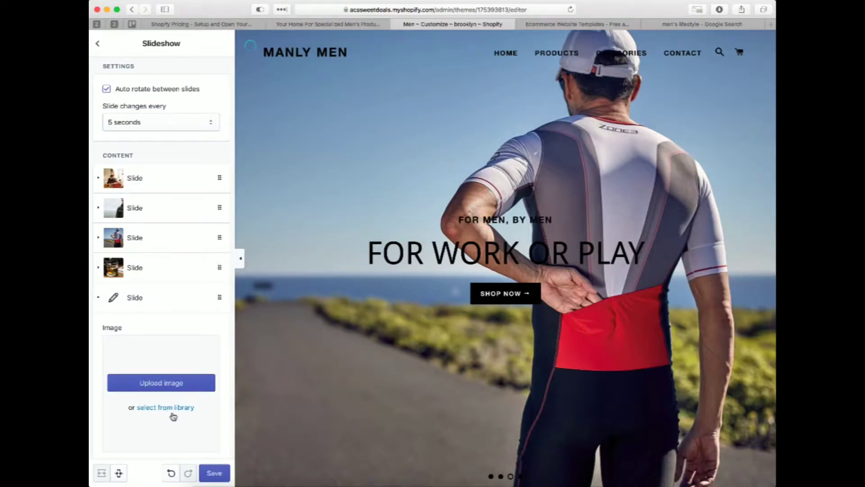
scroll(172, 387, "down", 3)
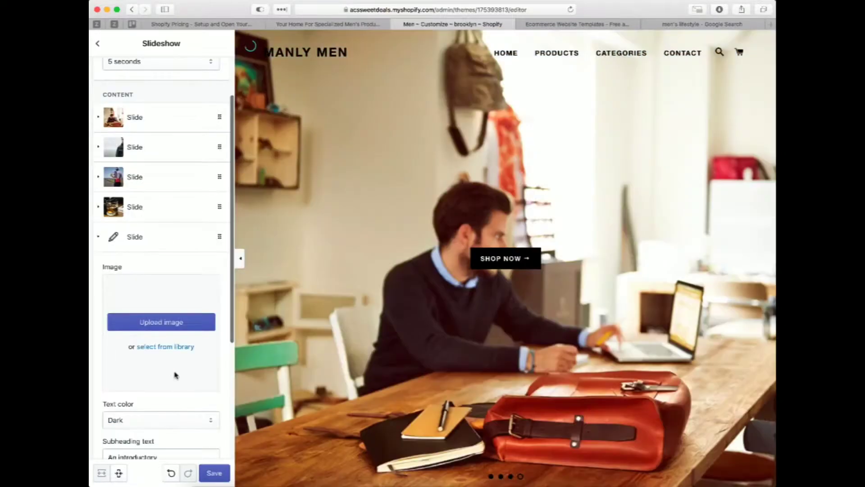
left_click(171, 327)
left_click(582, 228)
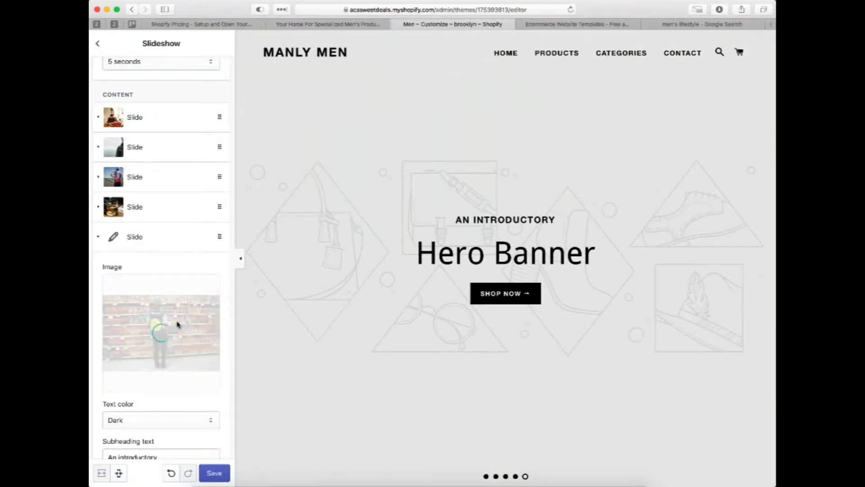
scroll(178, 324, "down", 5)
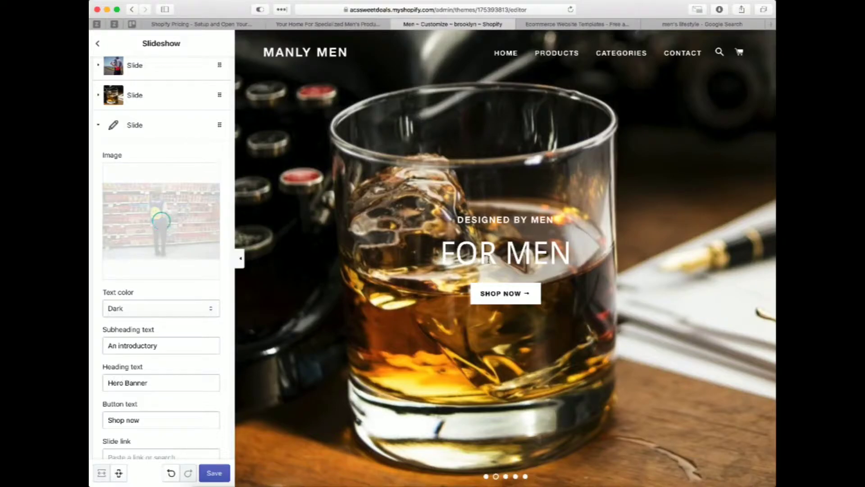
scroll(209, 386, "down", 2)
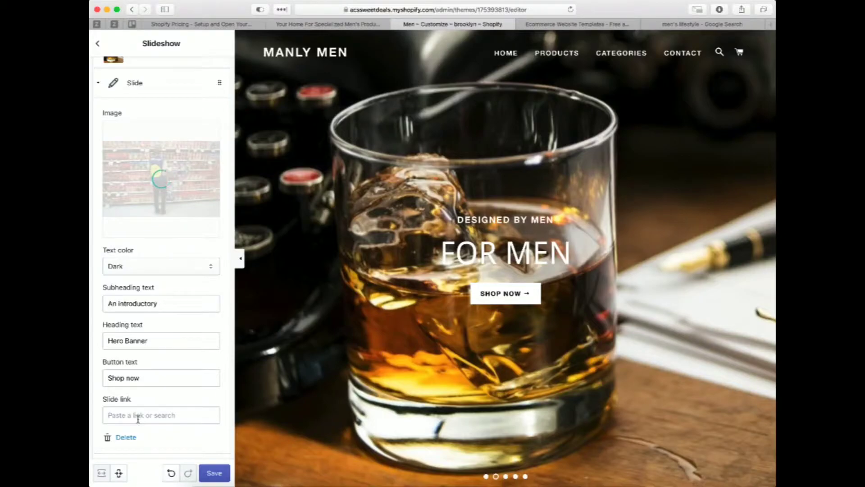
Examine the image, text, button and link settings of the slide showing the man at a desk, then collapse it
scroll(158, 265, "up", 10)
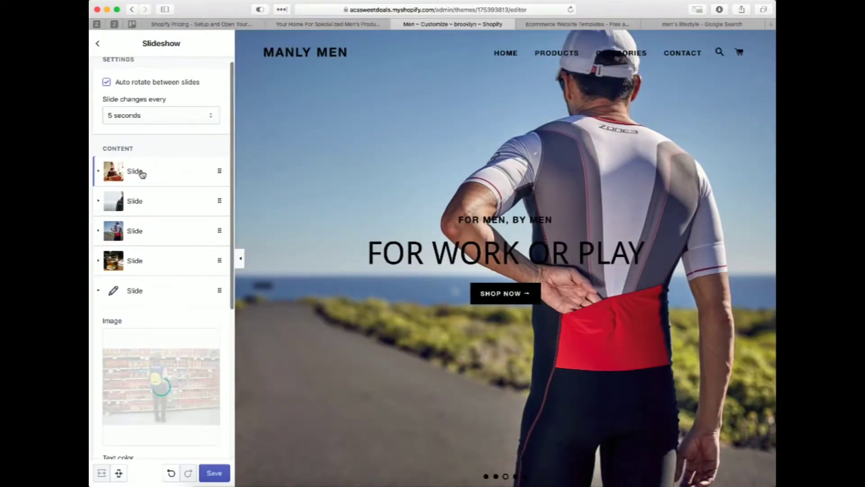
left_click(140, 172)
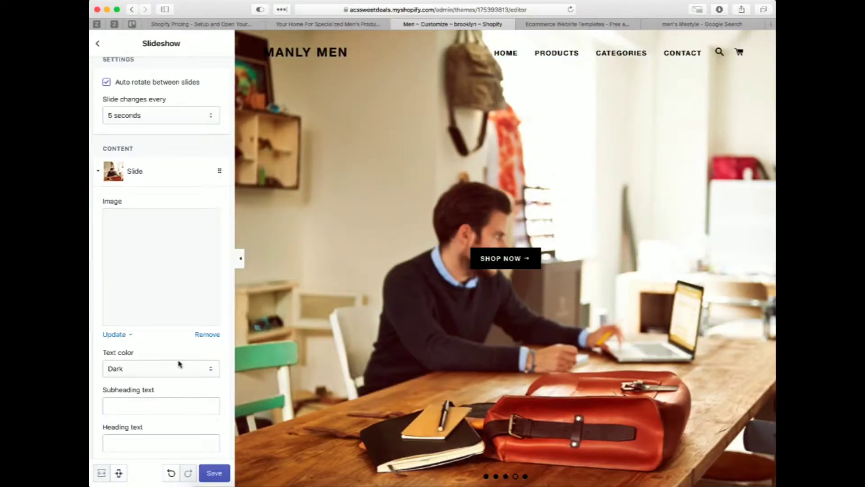
scroll(179, 363, "down", 1)
scroll(179, 363, "down", 1)
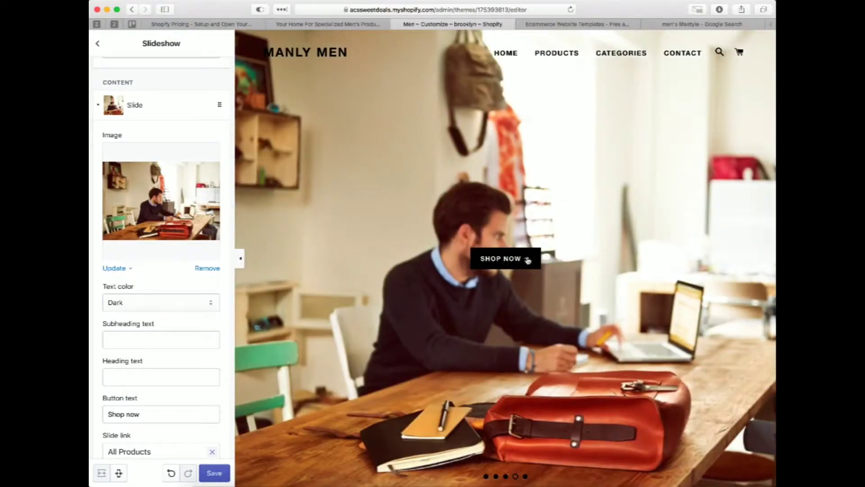
left_click(98, 105)
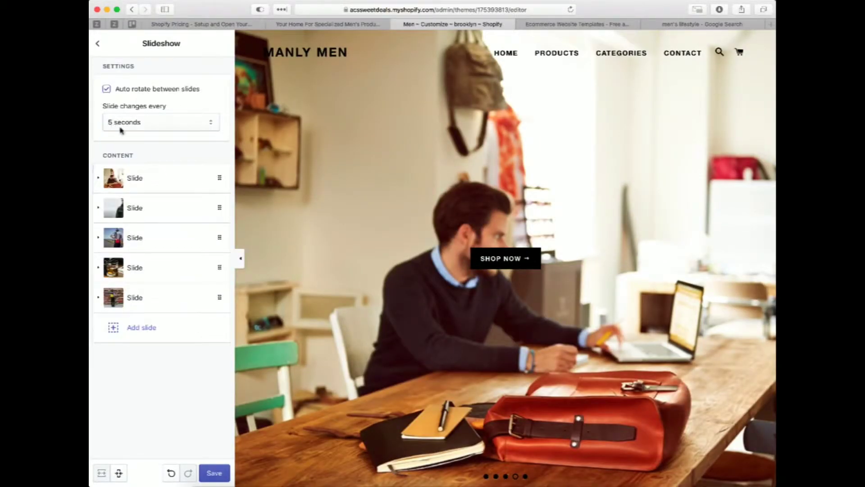
Examine the settings of the slide with the man in a dark jacket, collapse it, and look over the rest of the page preview
left_click(171, 206)
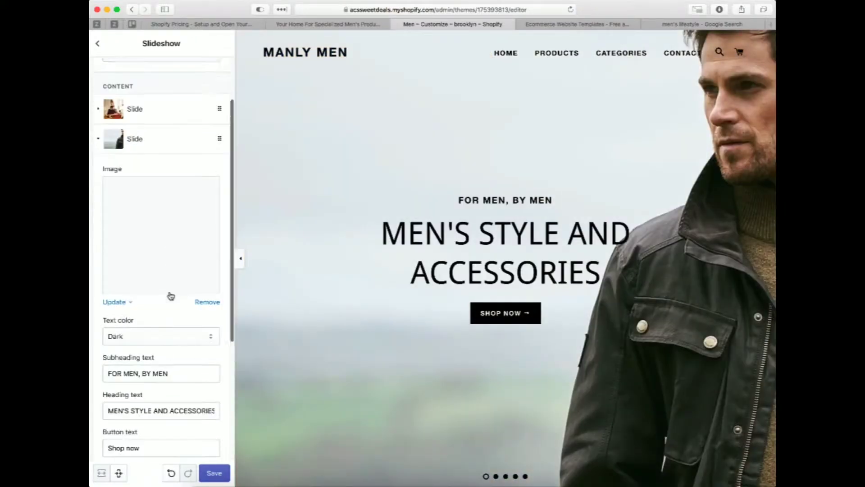
scroll(144, 316, "down", 3)
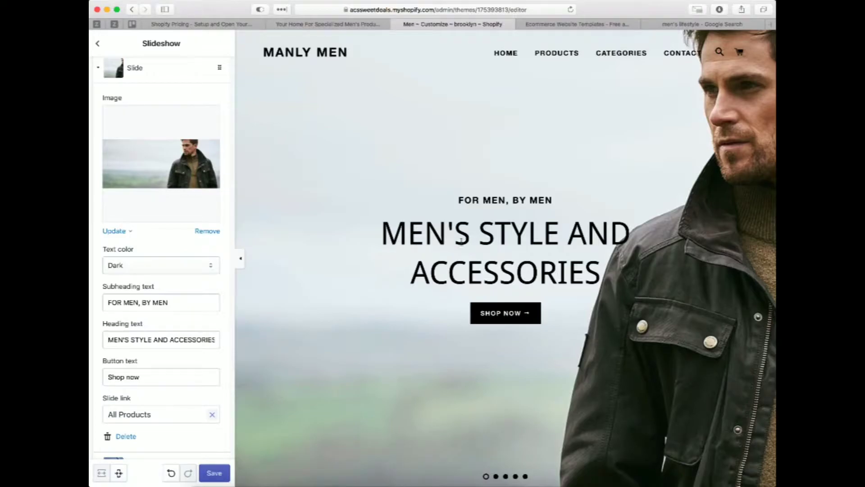
scroll(137, 259, "down", 3)
scroll(136, 255, "up", 10)
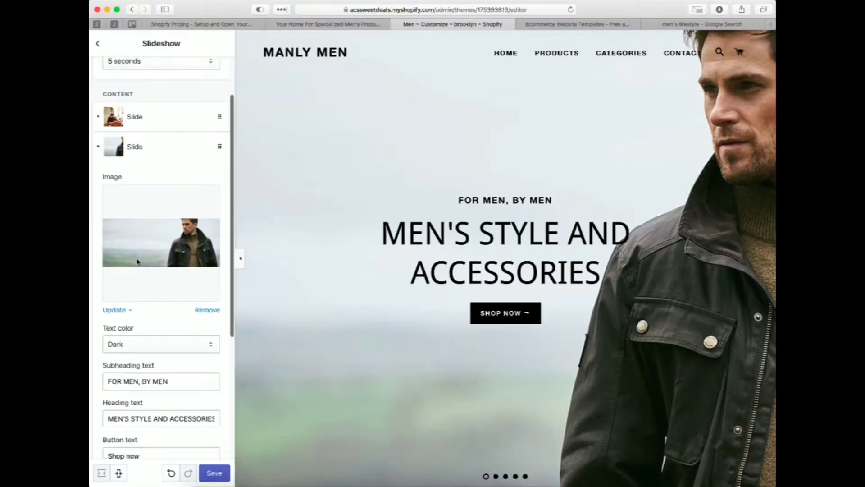
left_click(99, 204)
scroll(505, 270, "down", 10)
scroll(242, 298, "down", 10)
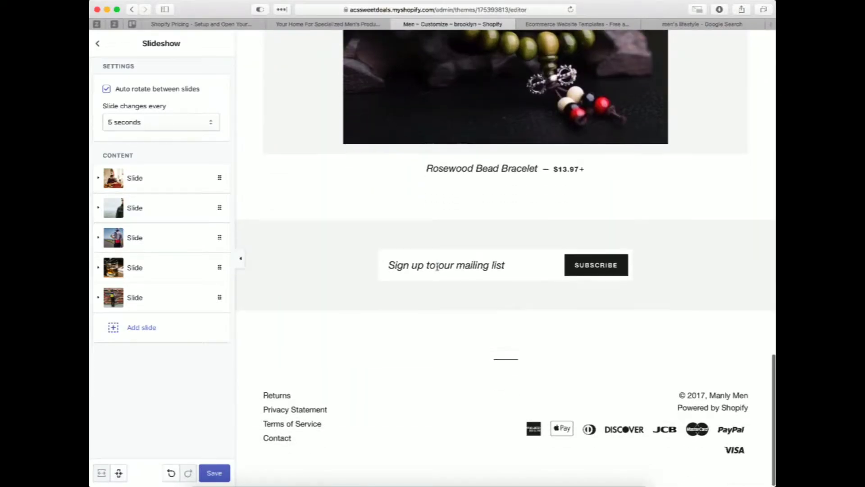
scroll(242, 298, "up", 10)
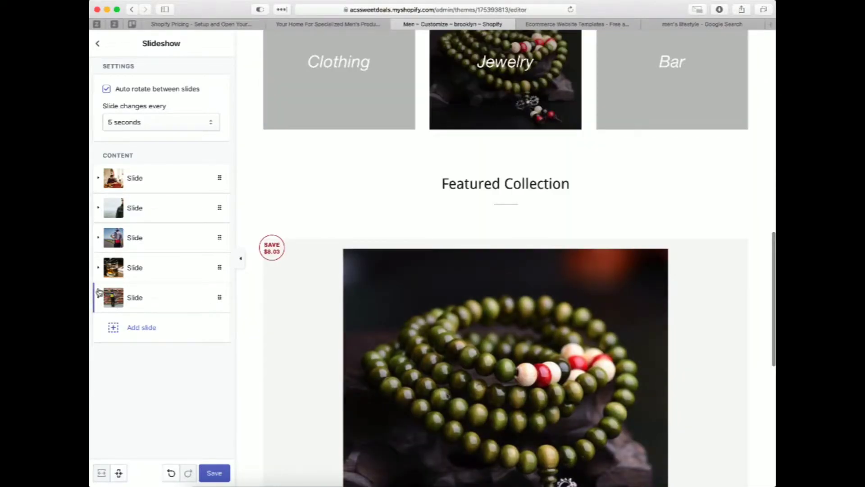
Expand the whisky glass slide and examine its text color, subheading, heading, button text and slide link
right_click(100, 271)
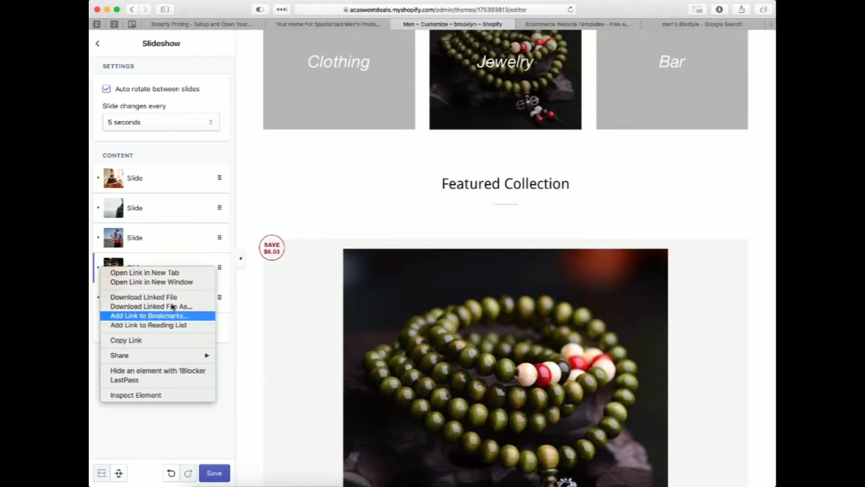
left_click(149, 217)
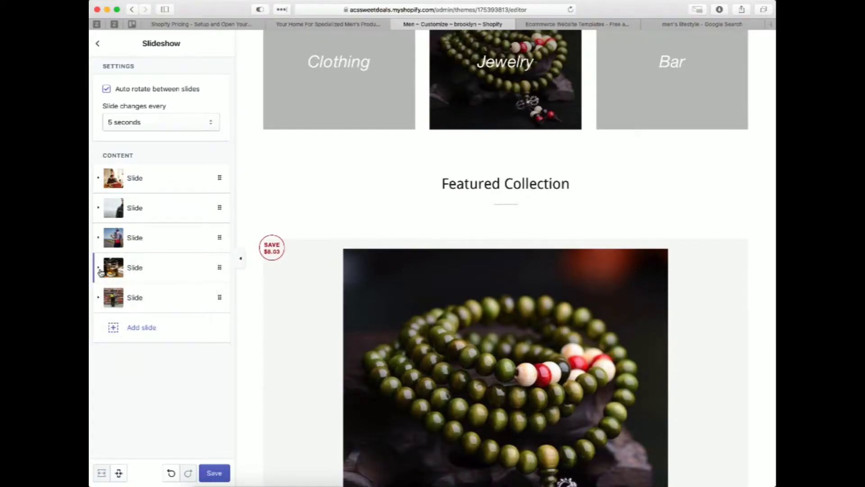
left_click(99, 271)
scroll(170, 332, "down", 3)
scroll(170, 332, "down", 3)
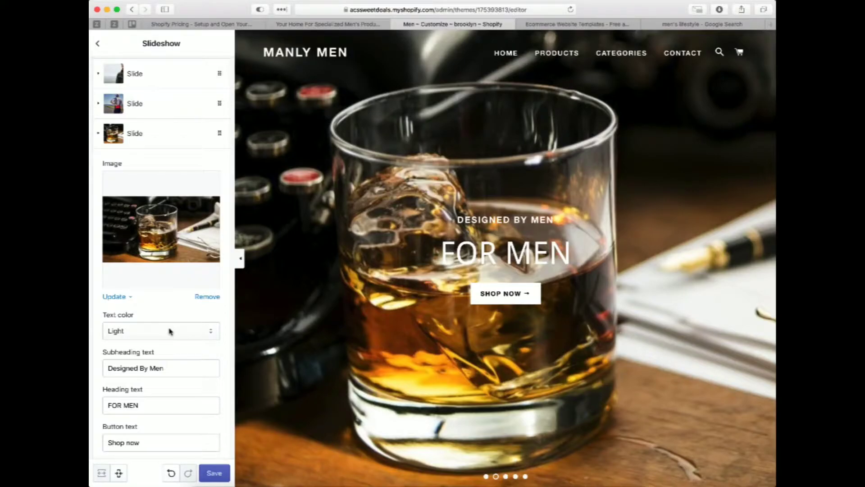
scroll(165, 396, "down", 5)
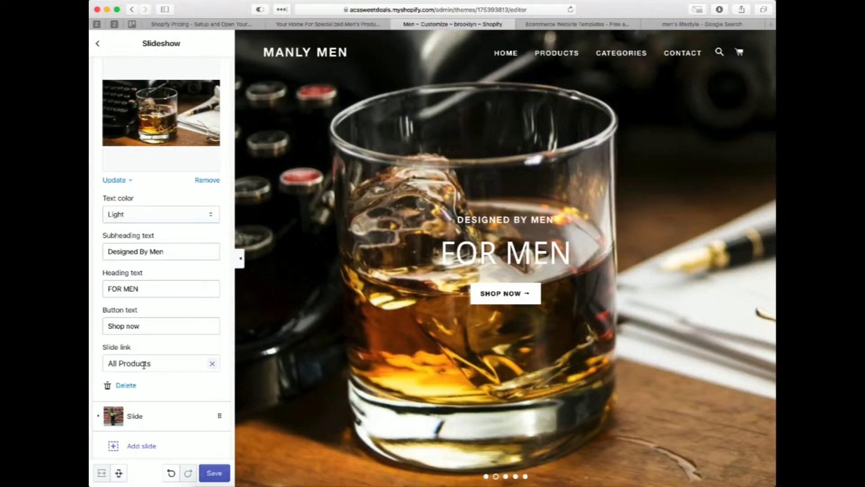
Clear the whisky glass slide's link, relink it to All Products under Products, save, and return to the section list
left_click(212, 364)
left_click(186, 362)
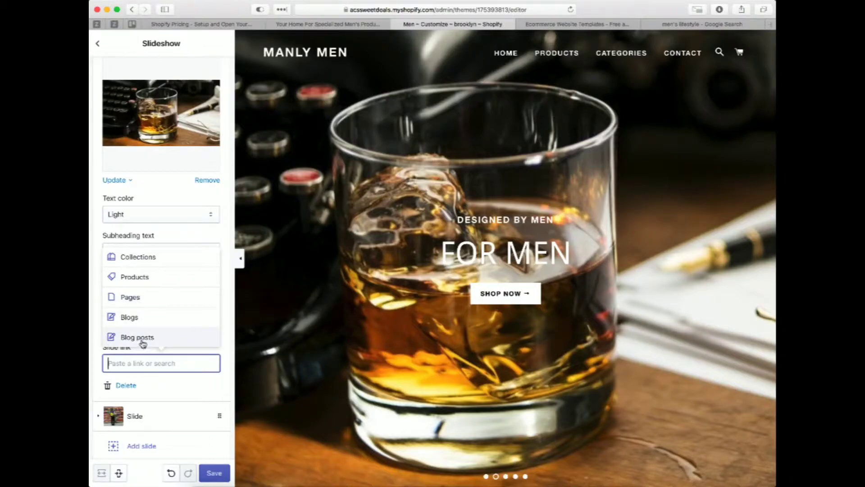
left_click(130, 278)
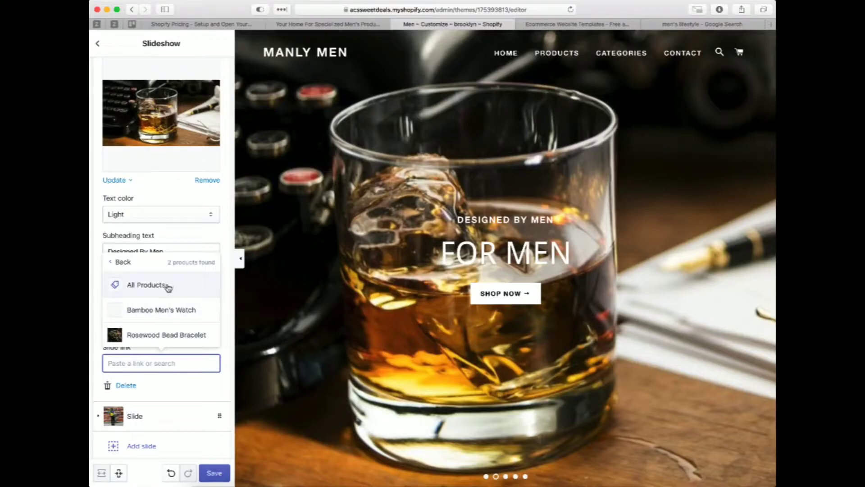
left_click(168, 286)
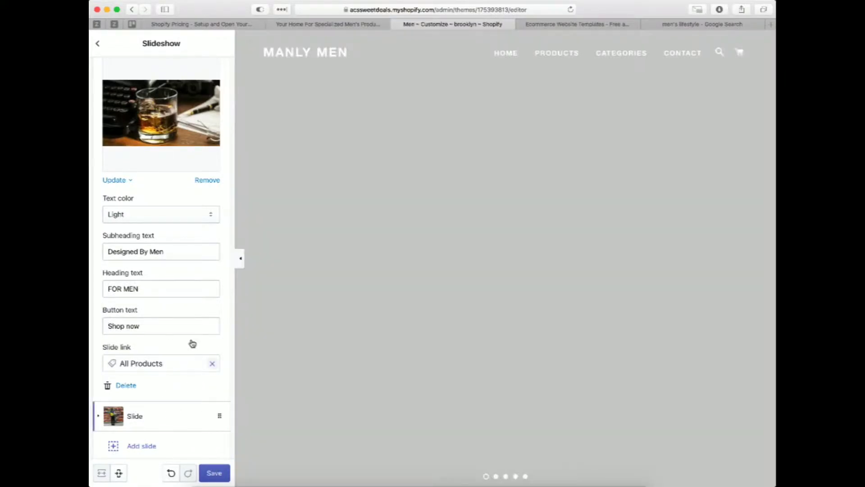
scroll(193, 343, "down", 1)
left_click(214, 471)
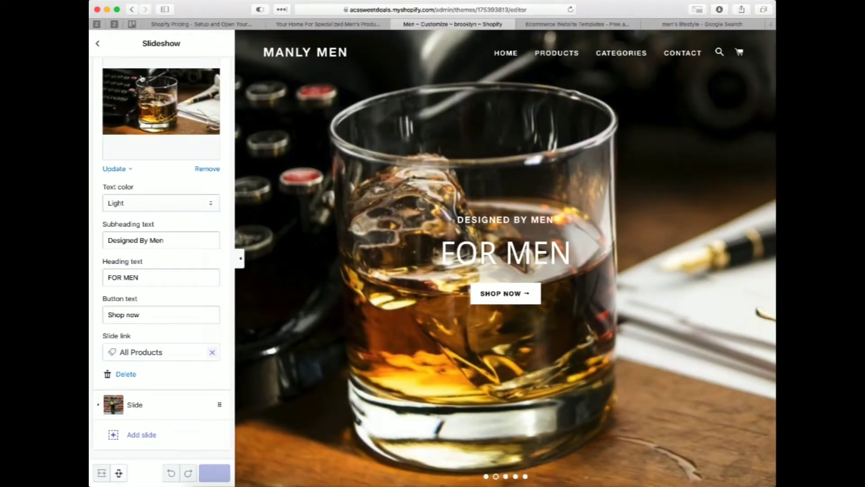
left_click(99, 45)
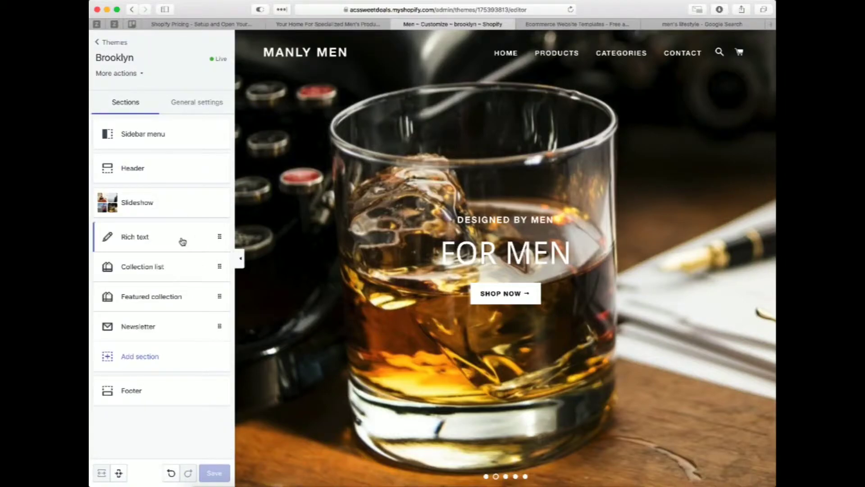
Examine the Rich text section's content and its place on the home page, then return to the section list
scroll(301, 308, "down", 2)
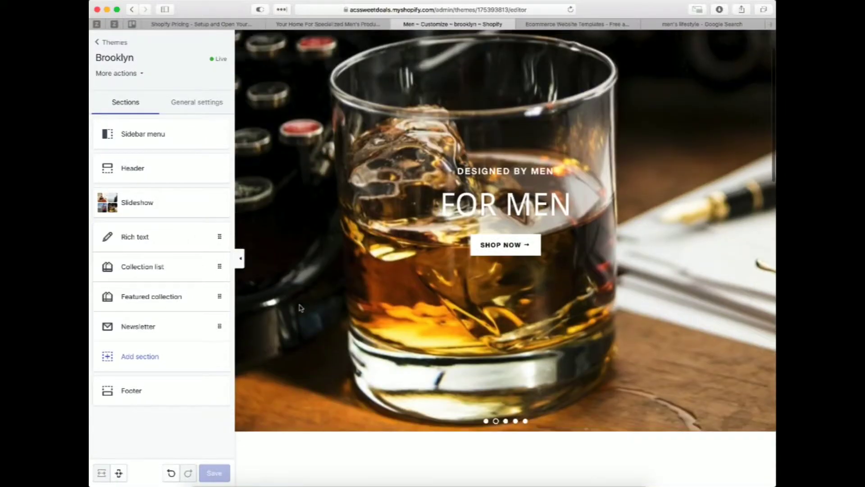
scroll(301, 308, "down", 10)
scroll(300, 308, "down", 1)
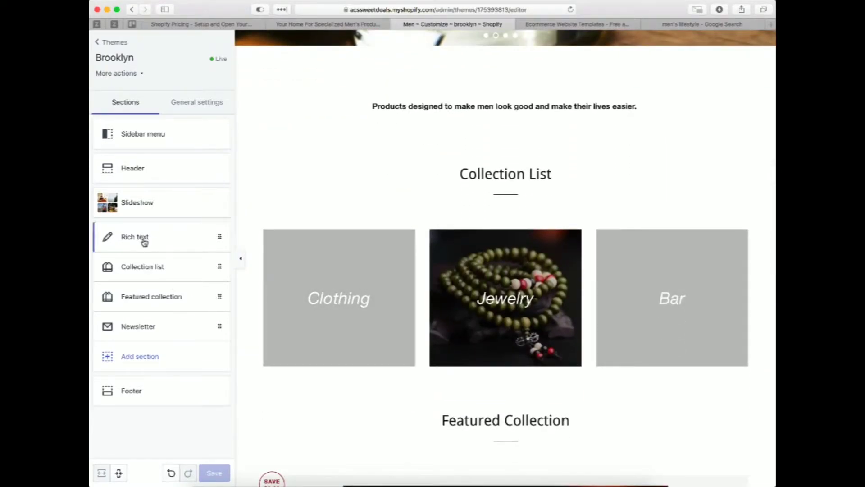
left_click(192, 238)
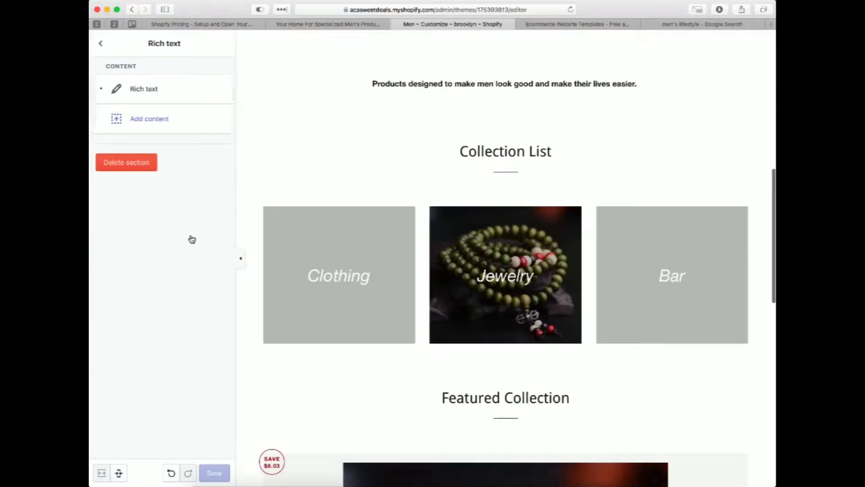
left_click(169, 97)
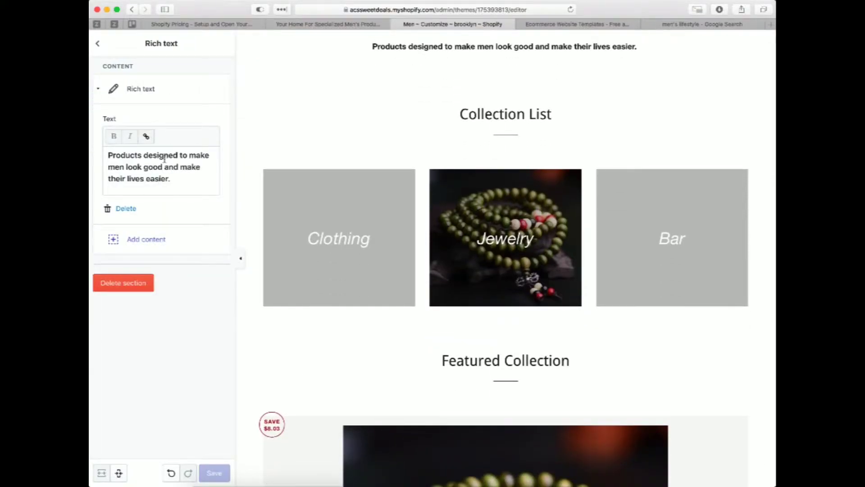
left_click(99, 45)
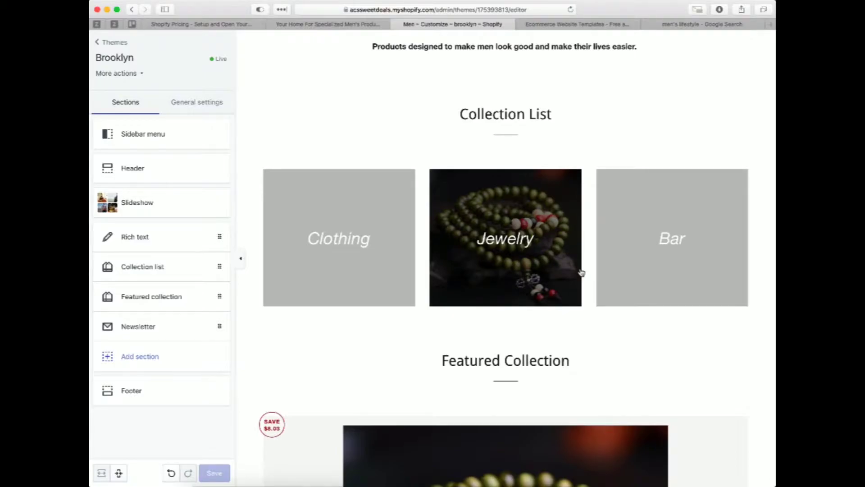
Look over the featured product in the preview and check the Featured collection section's heading, collection and grid style settings
scroll(344, 331, "down", 5)
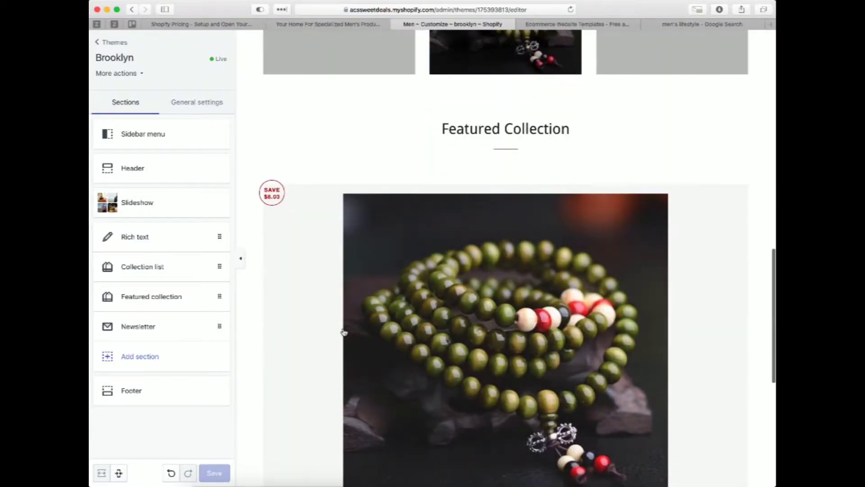
scroll(344, 333, "down", 2)
scroll(344, 333, "up", 1)
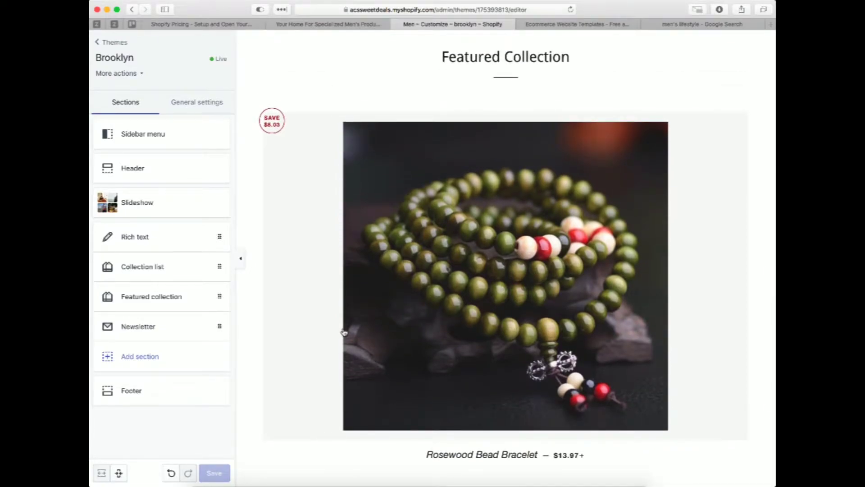
scroll(344, 332, "down", 1)
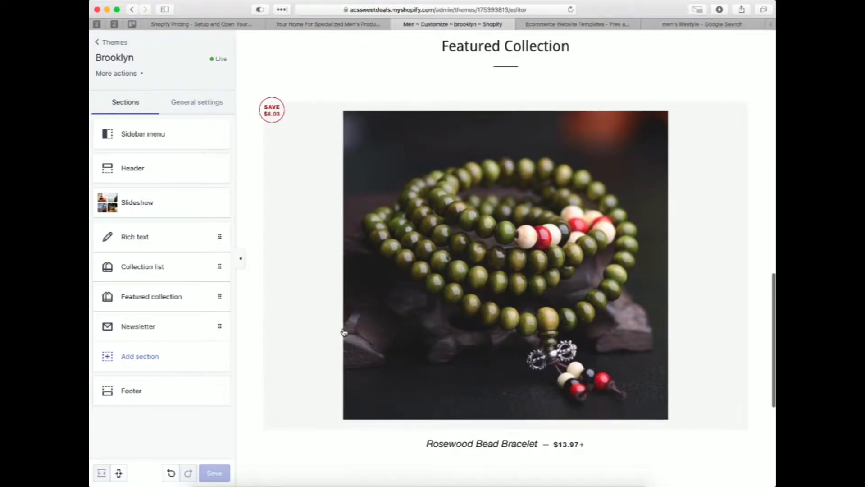
left_click(179, 297)
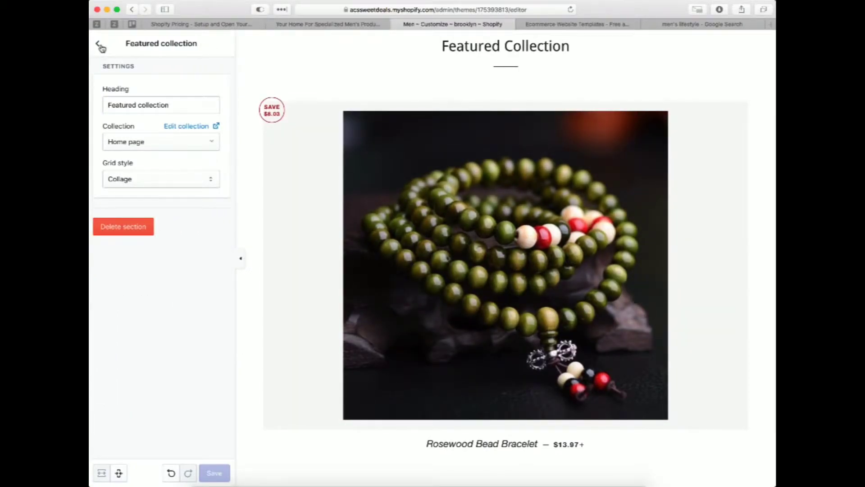
left_click(99, 45)
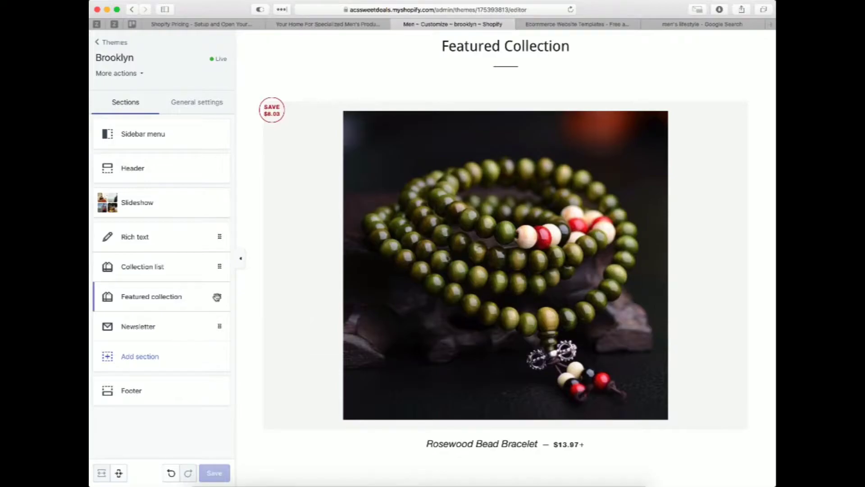
Examine the section order and the newsletter mailing-list signup near the end of the home page preview
mouse_move(218, 297)
left_mouse_down()
mouse_move(218, 257)
mouse_move(216, 292)
left_mouse_up()
scroll(416, 215, "down", 6)
scroll(374, 213, "up", 2)
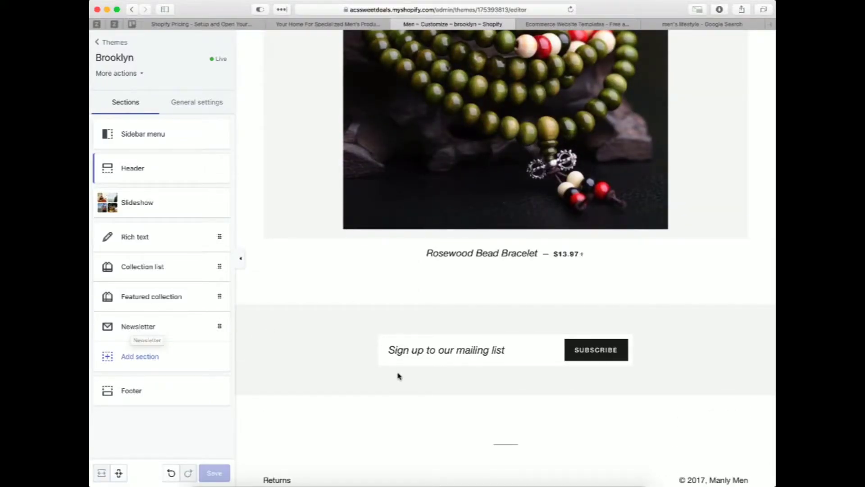
left_click(436, 358)
left_click(300, 361)
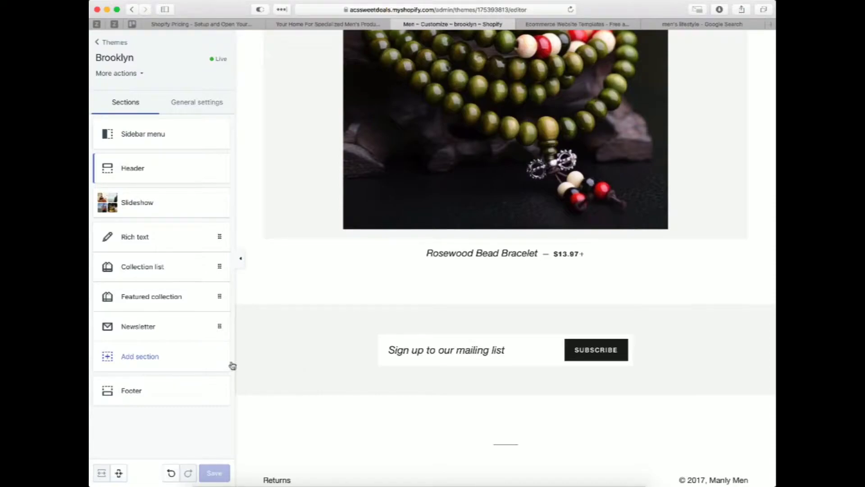
Review the available section types without adding one, and check the Footer section's menu setting against the page footer
left_click(161, 361)
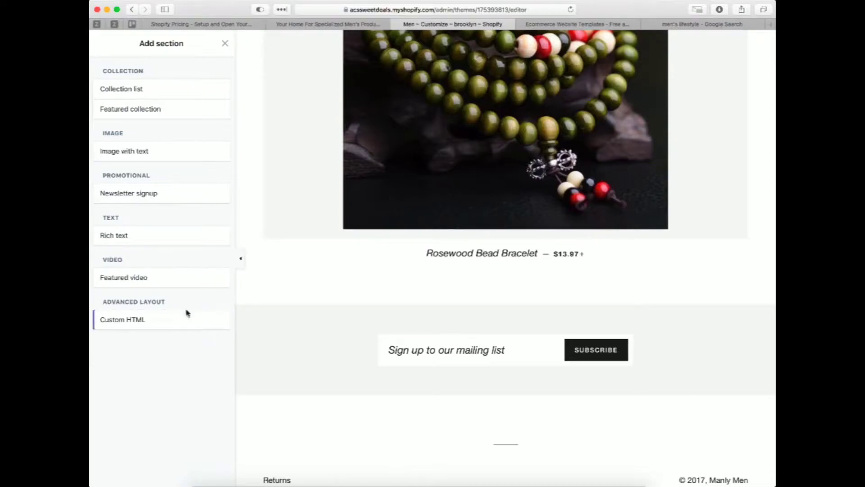
left_click(224, 44)
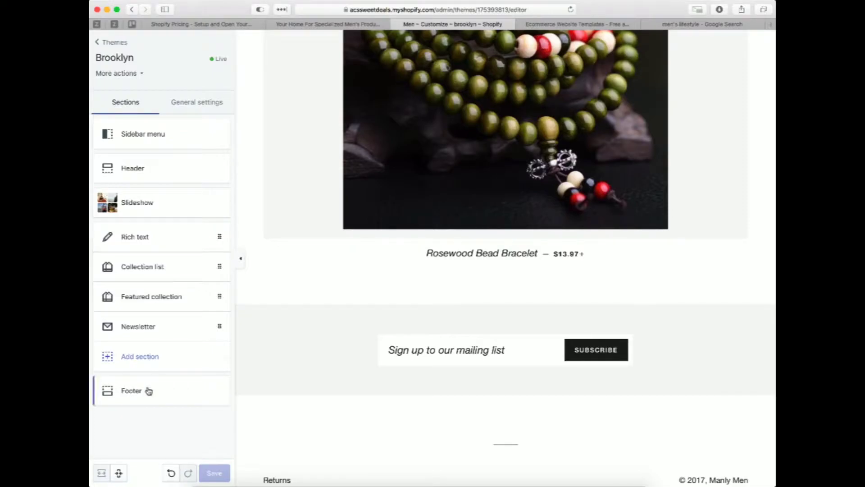
scroll(277, 370, "down", 1)
scroll(277, 369, "down", 3)
left_click(184, 396)
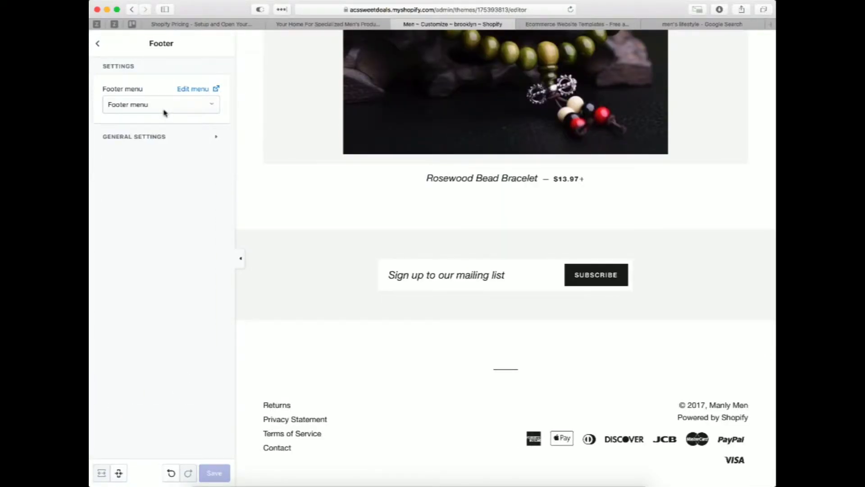
left_click(98, 44)
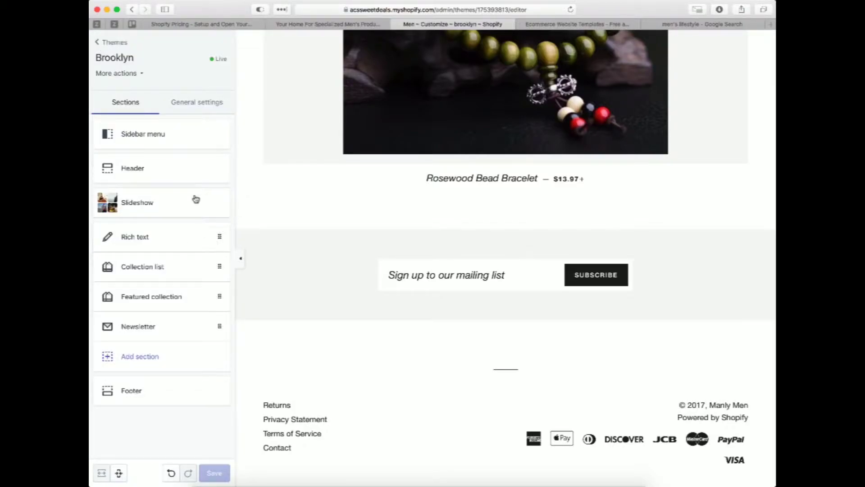
Review the theme's general Colors and Typography settings, comparing the fonts with the home page preview
left_click(213, 106)
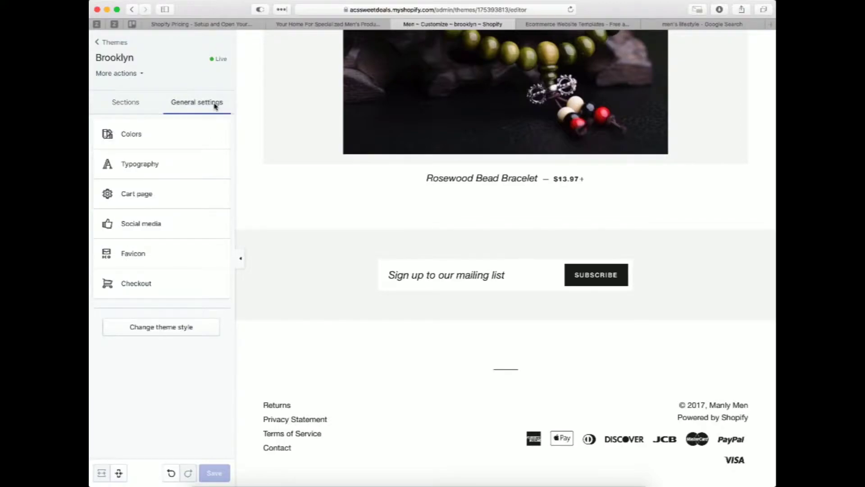
left_click(173, 135)
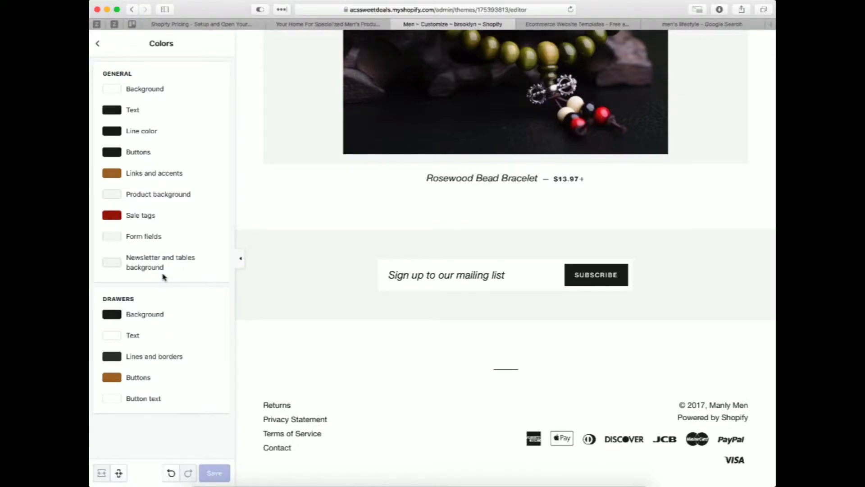
left_click(98, 44)
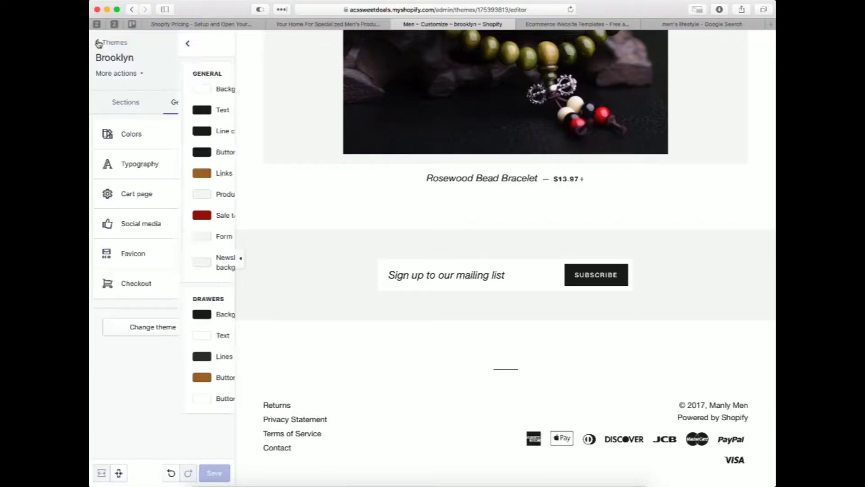
left_click(155, 165)
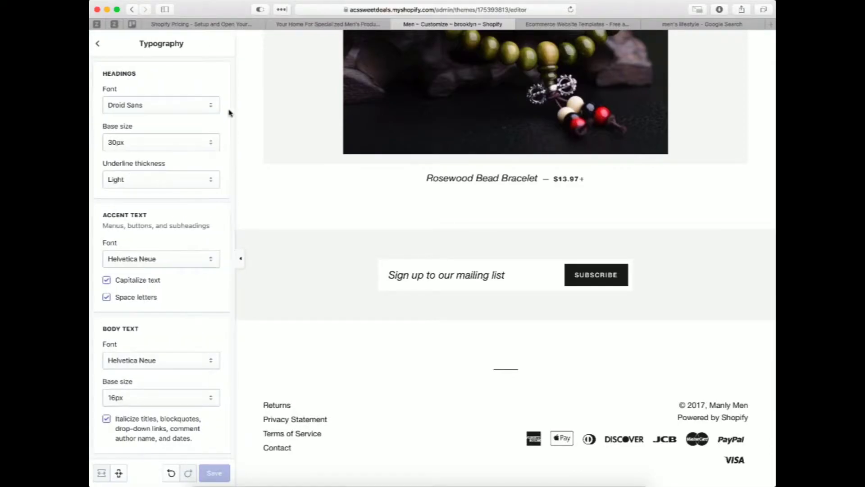
scroll(306, 92, "up", 15)
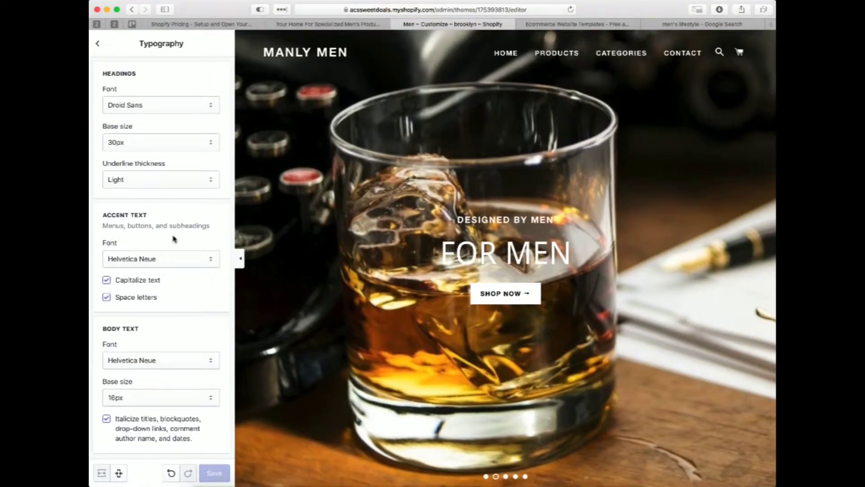
left_click(98, 43)
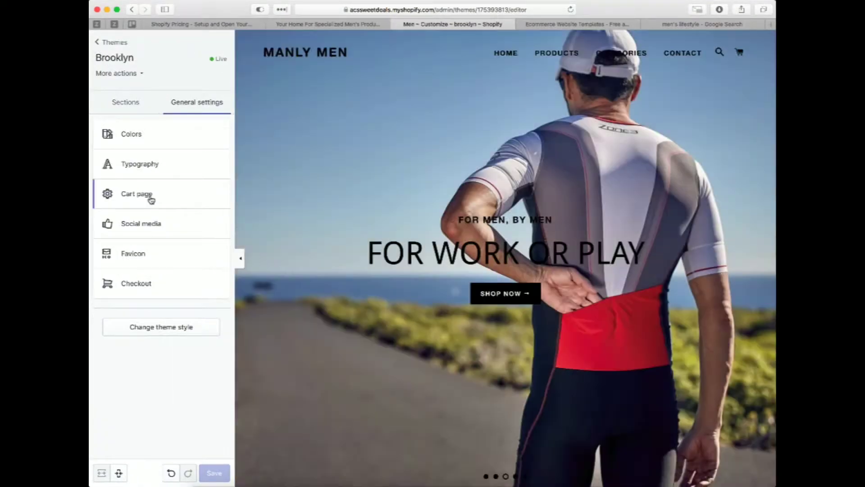
Check the Cart page's cart type options, keeping Drawer, and find the featured bracelet in the home page preview
left_click(151, 200)
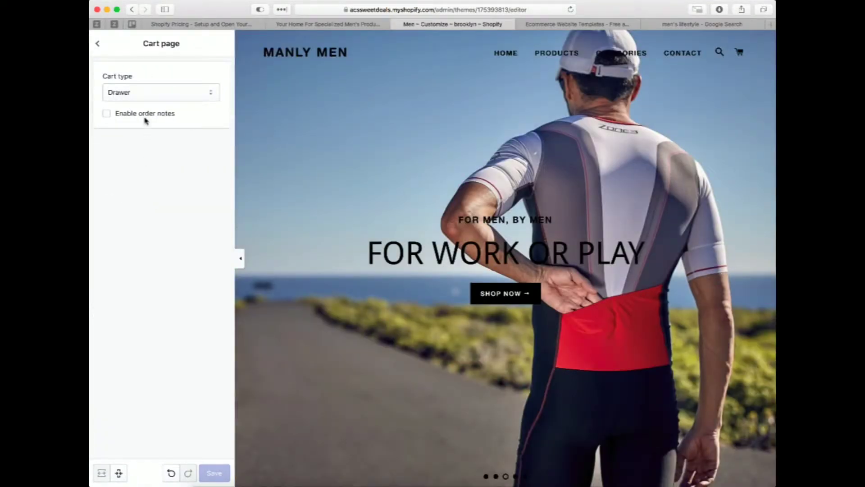
left_click(149, 101)
left_click(171, 219)
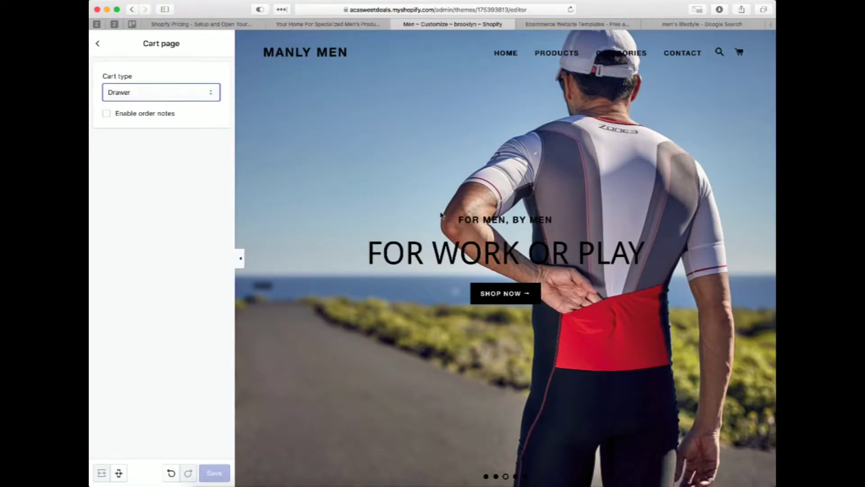
scroll(482, 284, "down", 20)
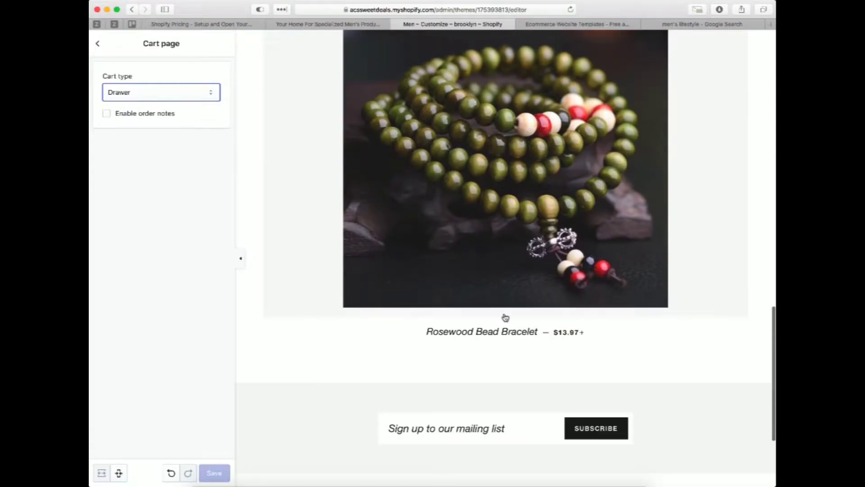
scroll(504, 315, "up", 10)
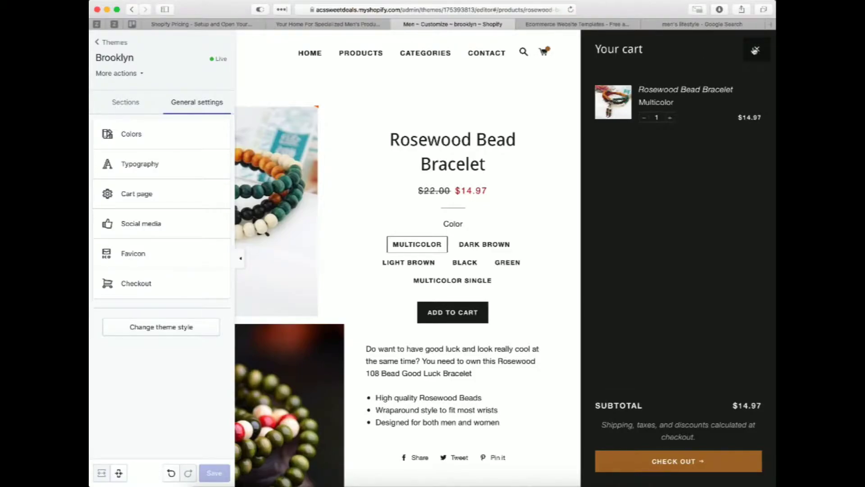
Close the cart drawer and look over the Rosewood Bead Bracelet product page
left_click(755, 50)
scroll(426, 323, "down", 2)
scroll(425, 323, "down", 15)
scroll(422, 339, "up", 8)
scroll(422, 339, "up", 7)
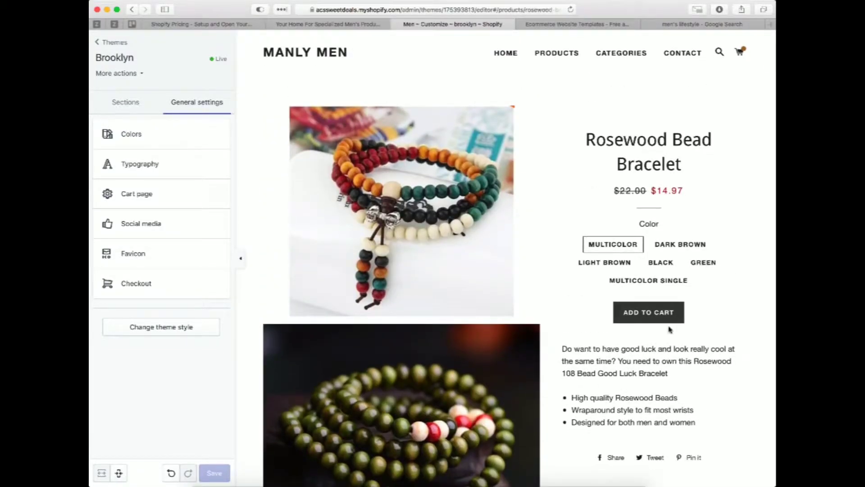
Add another multicolor Rosewood Bead Bracelet to the cart, then close the cart drawer and return to the product page
left_click(666, 321)
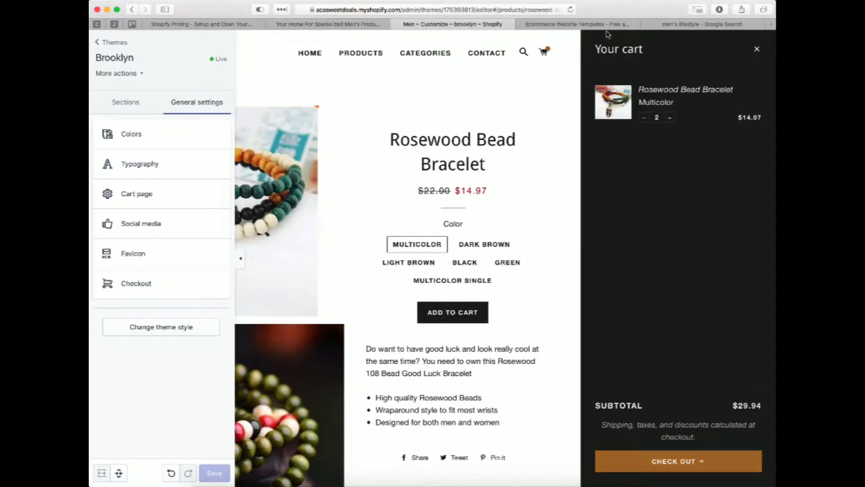
left_click(757, 49)
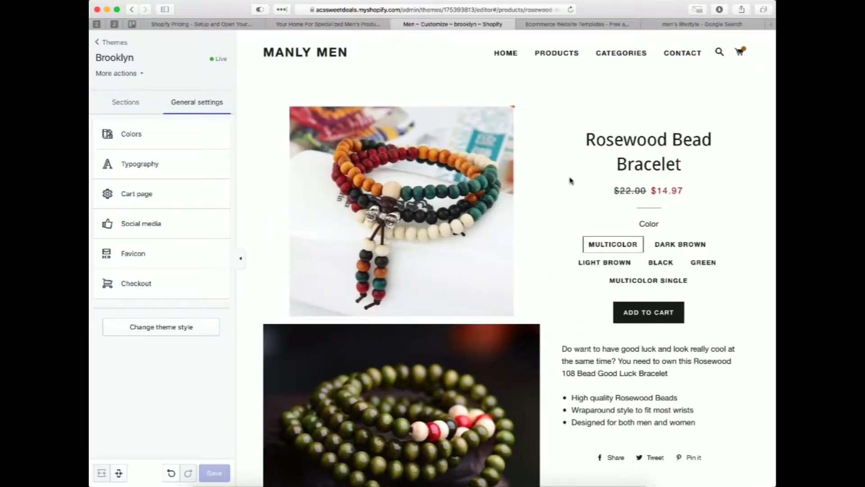
scroll(570, 179, "down", 7)
scroll(572, 180, "up", 8)
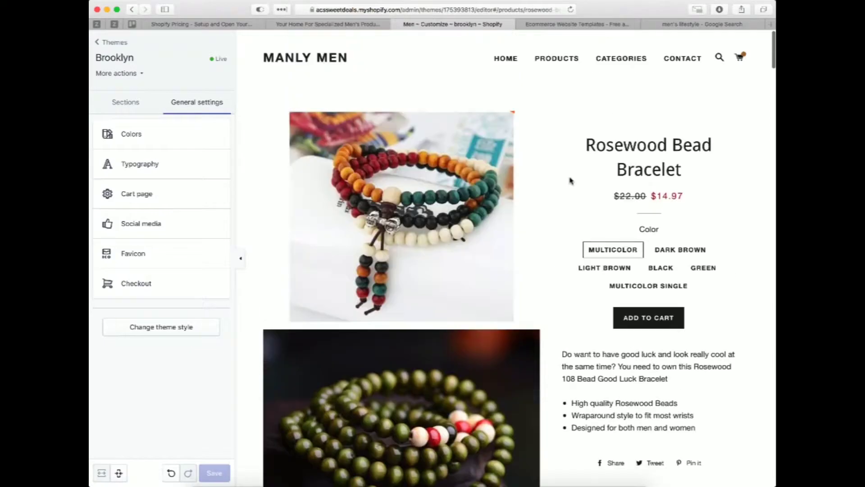
Review the theme's Social media account fields and sharing options, and look over the bracelet product page in the preview
left_click(161, 228)
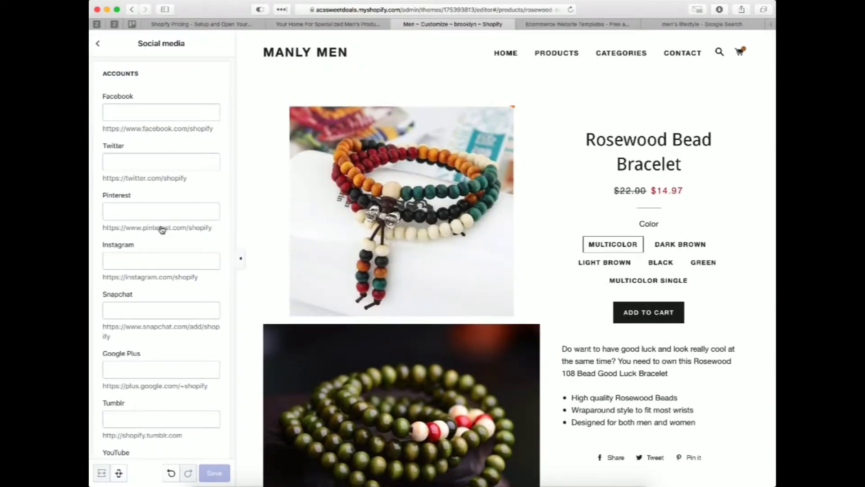
scroll(171, 212, "down", 5)
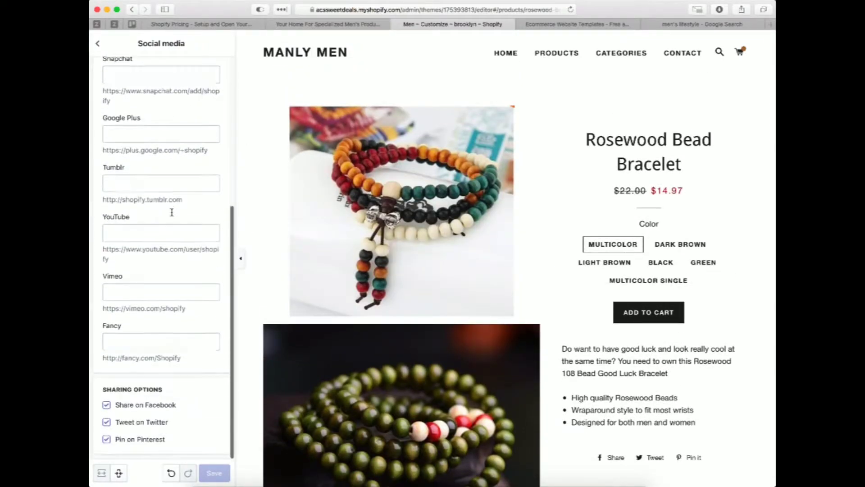
scroll(171, 213, "up", 5)
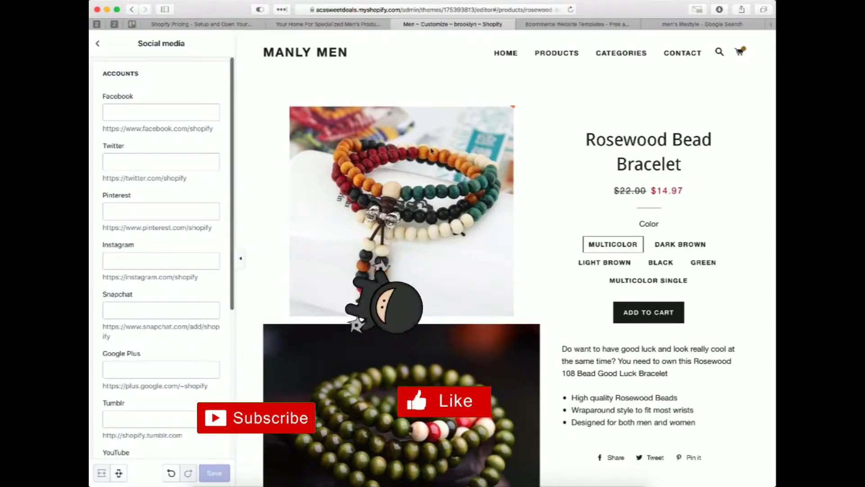
scroll(401, 145, "down", 2)
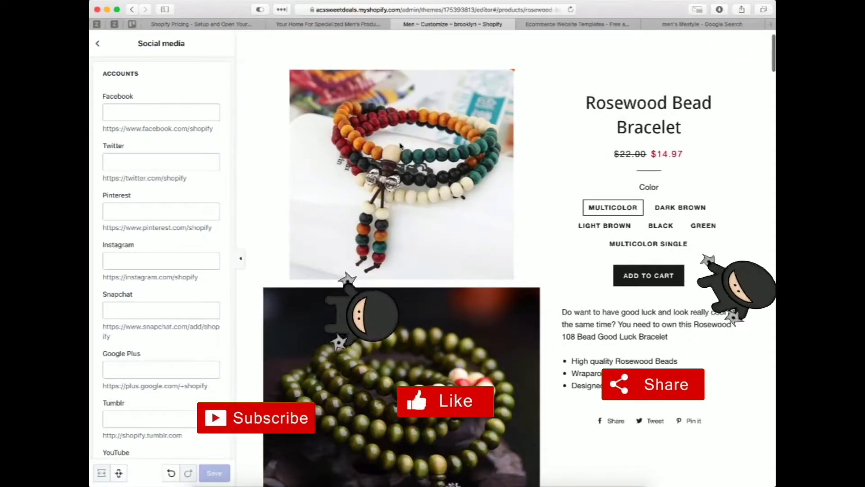
scroll(401, 145, "down", 20)
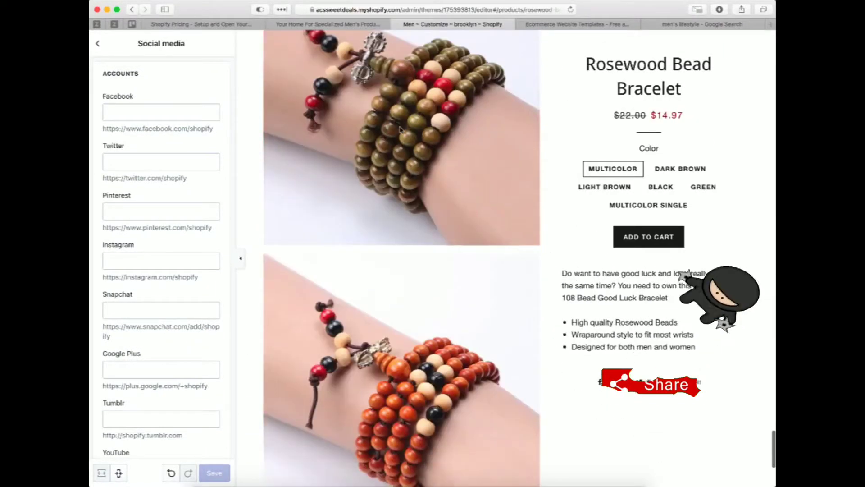
scroll(401, 130, "up", 20)
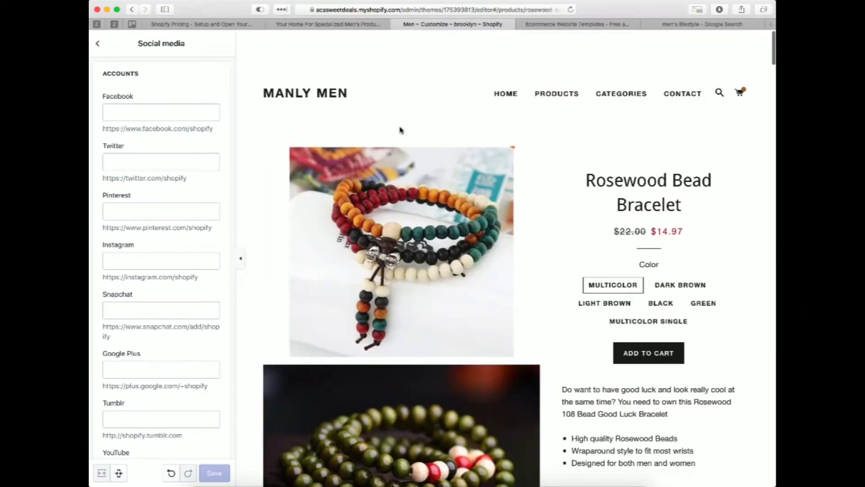
Review the theme's Checkout banner and logo settings, then leave the theme editor for the Themes page
left_click(97, 44)
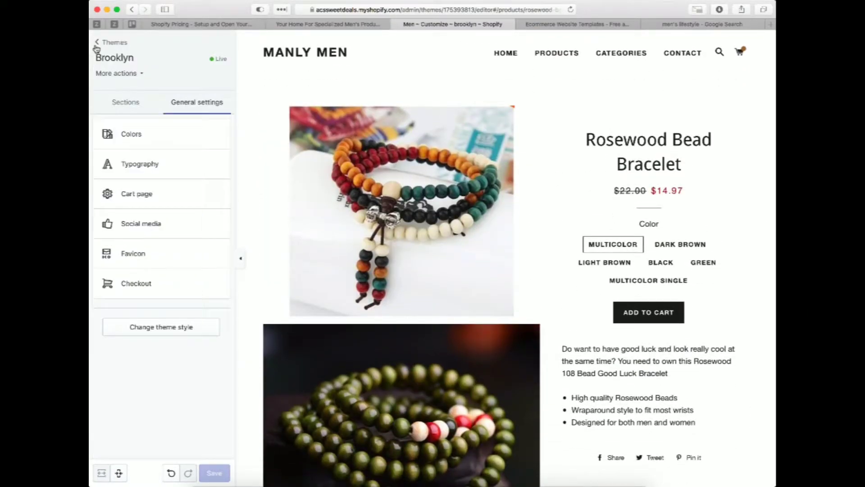
left_click(173, 288)
scroll(176, 289, "down", 10)
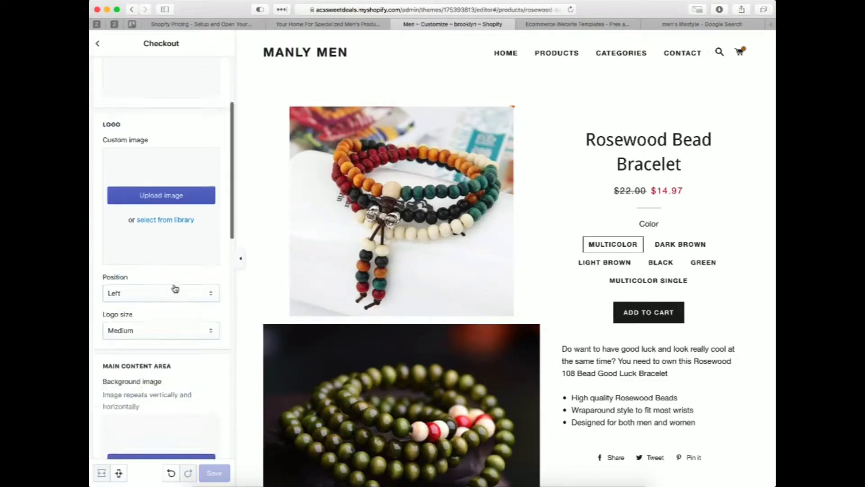
scroll(174, 285, "up", 10)
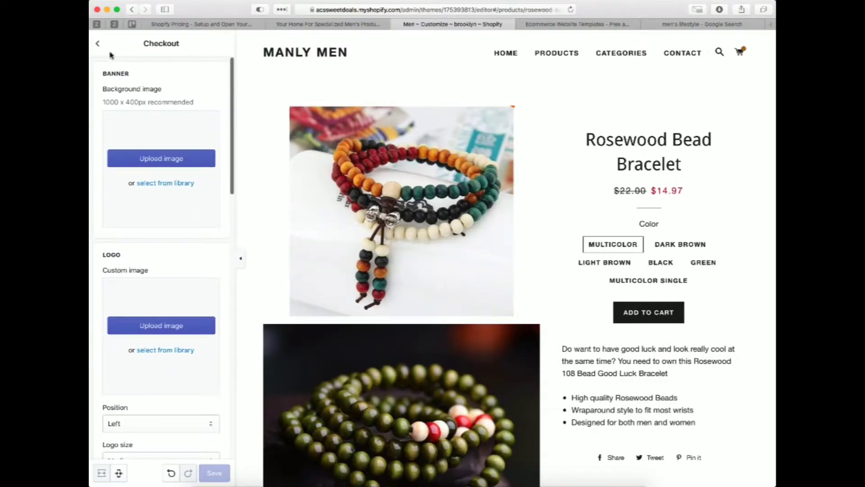
left_click(98, 45)
left_click(104, 43)
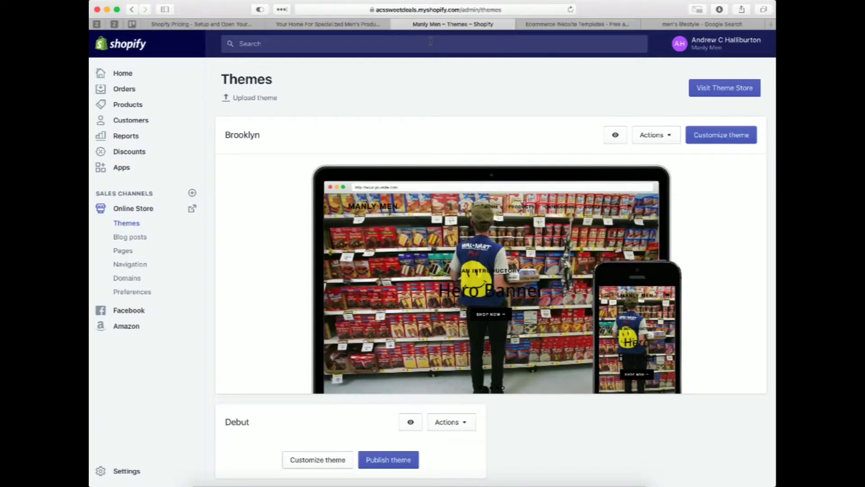
Switch to the live Manly Men storefront and look over its whole home page, from slideshow to footer
left_click(333, 24)
scroll(408, 199, "down", 15)
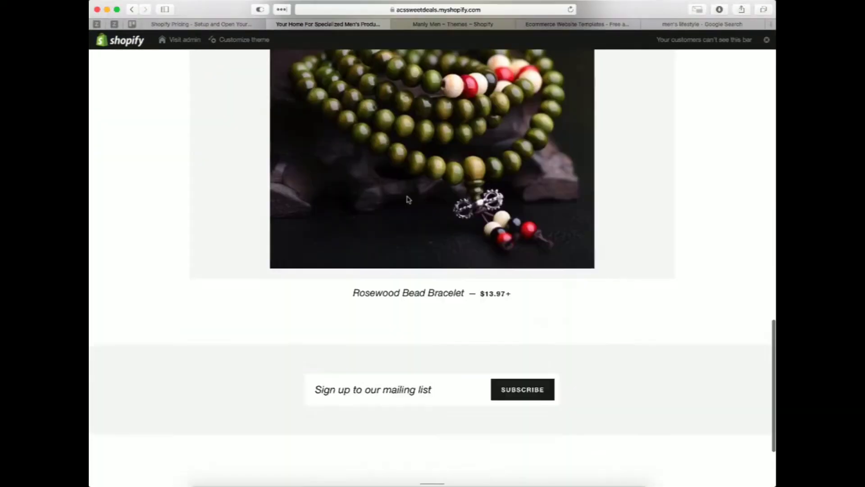
scroll(408, 199, "up", 20)
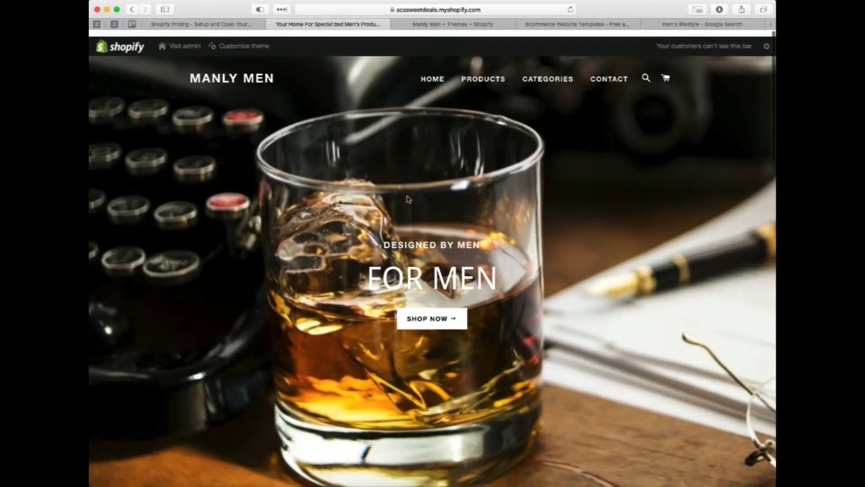
scroll(408, 199, "down", 20)
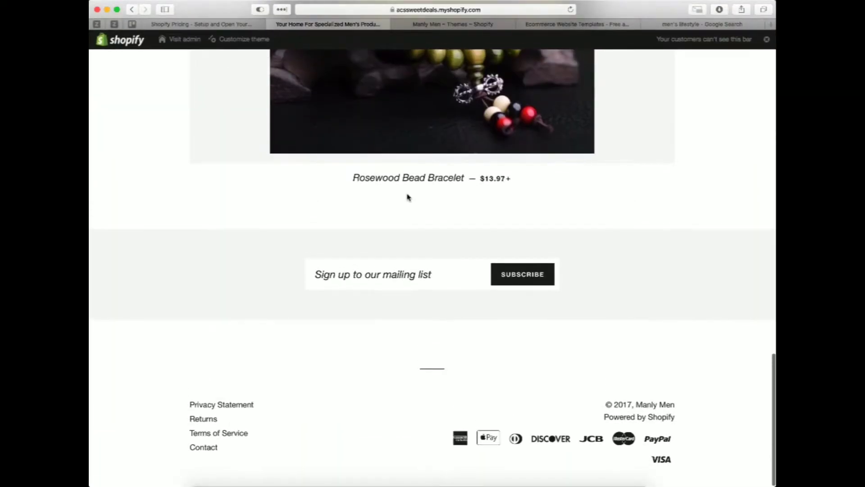
scroll(407, 197, "up", 20)
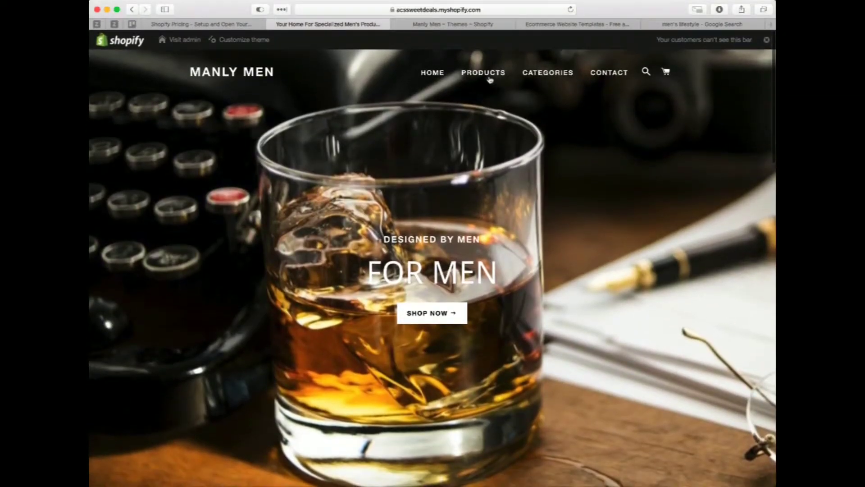
Open the store's Products page from the slideshow's Shop Now link and look over the listed products
left_click(433, 313)
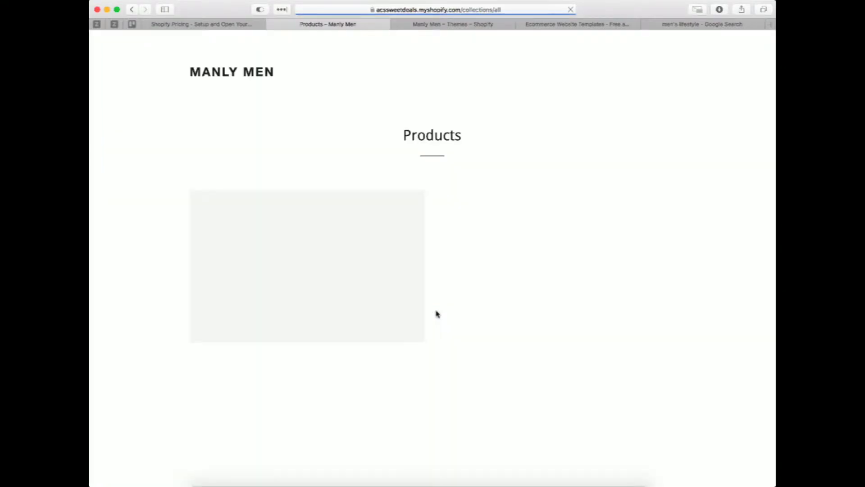
scroll(437, 314, "down", 3)
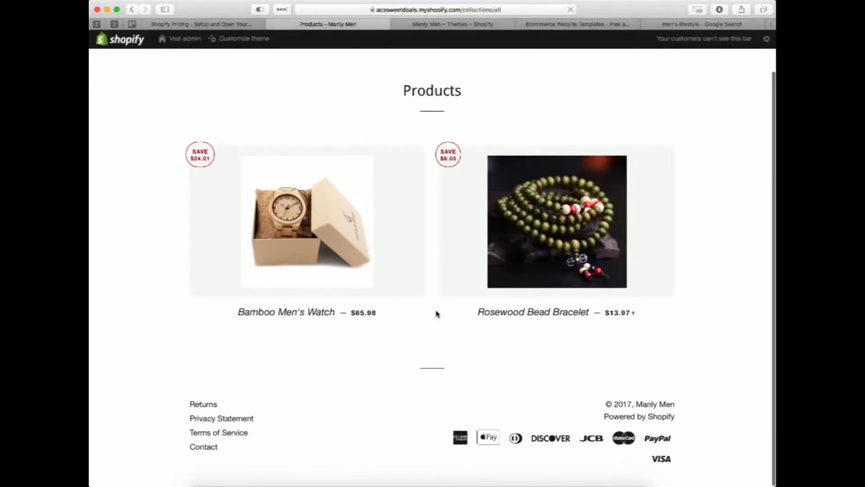
scroll(436, 313, "up", 3)
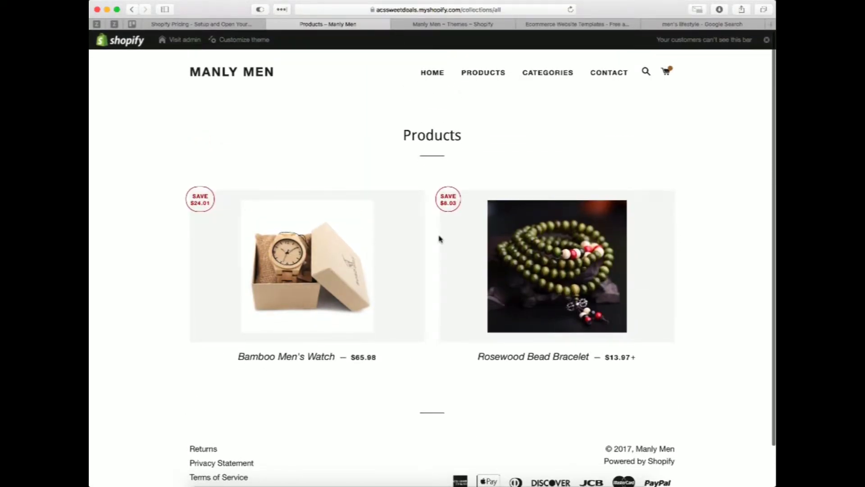
Return to the storefront home page and examine the slideshow, Collection List and Featured Collection sections
left_click(432, 74)
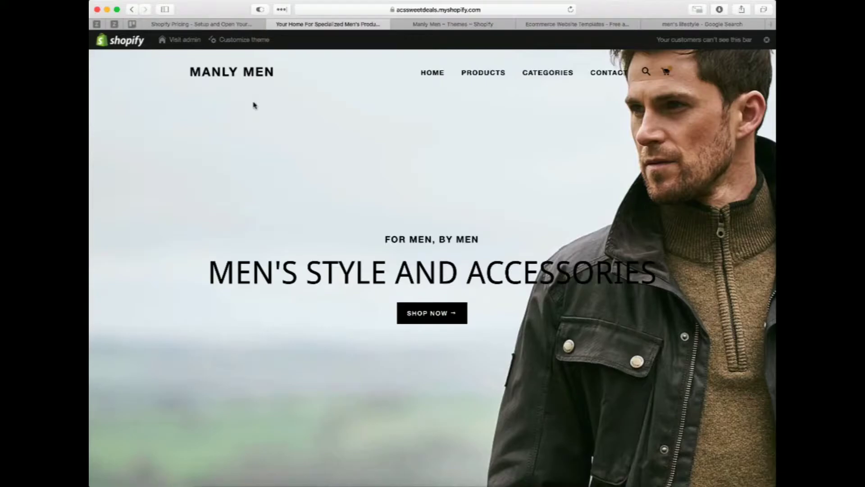
scroll(290, 223, "down", 10)
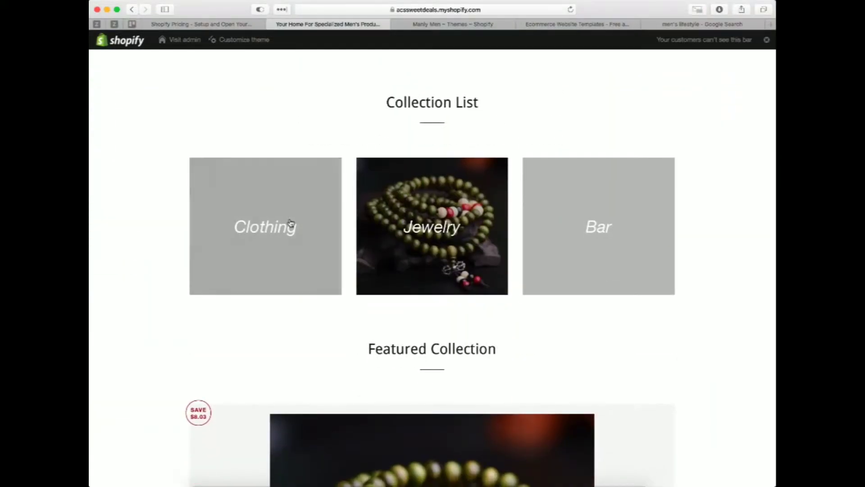
scroll(290, 221, "down", 10)
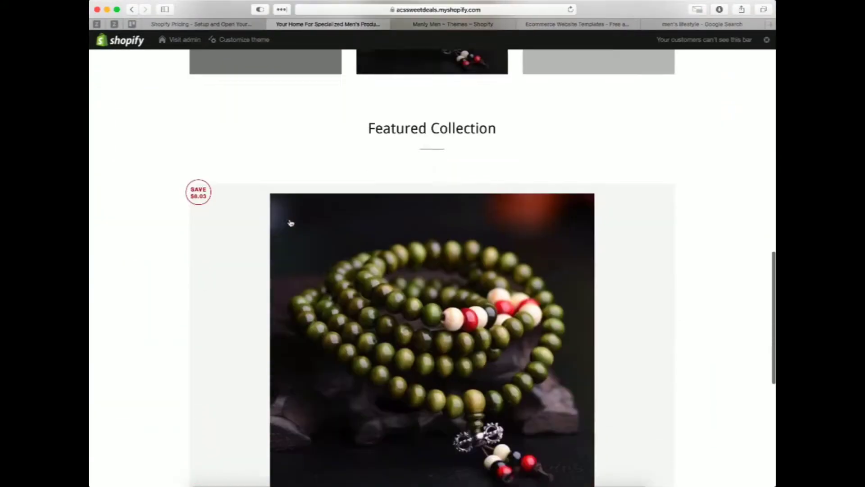
scroll(291, 223, "up", 20)
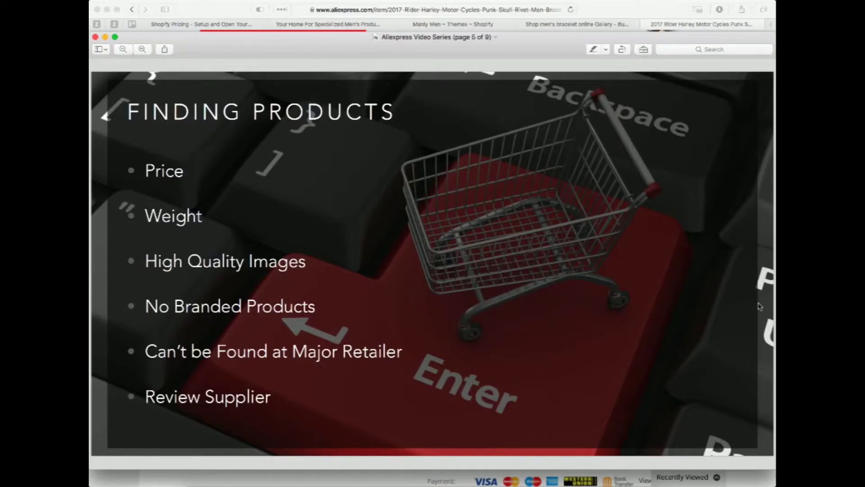
Page through the Finding Products slides covering price, product weight and supplier review
key("Right")
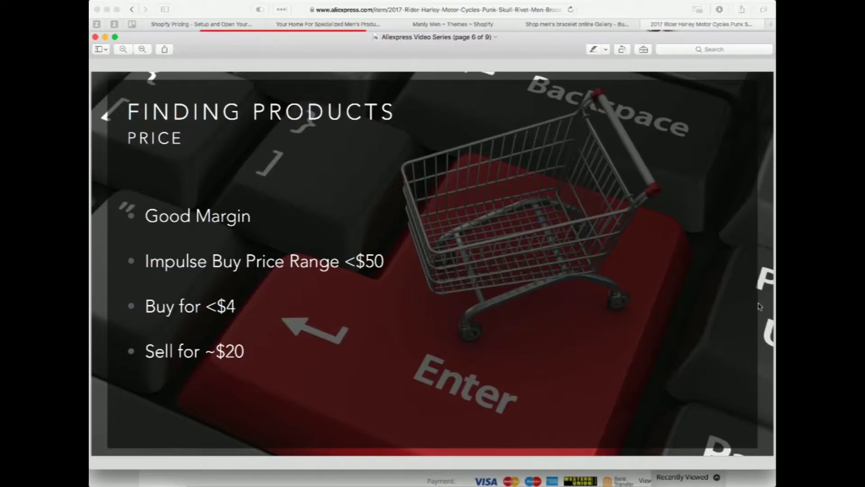
key("Down")
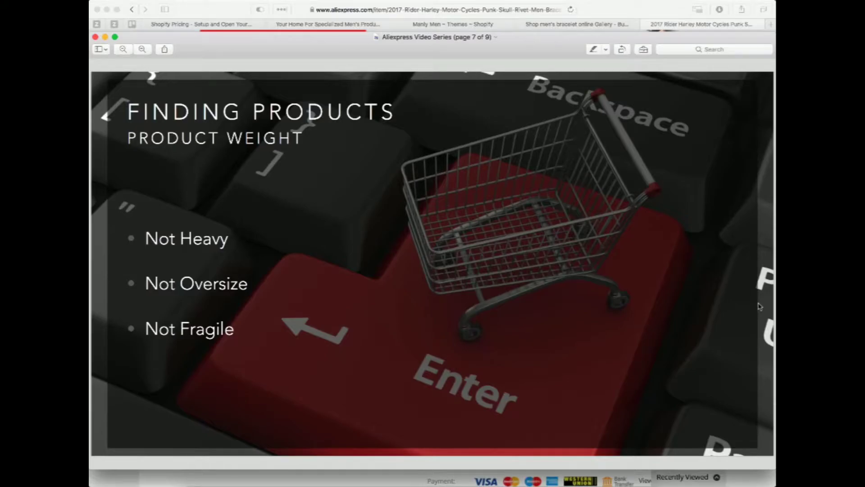
key("Down")
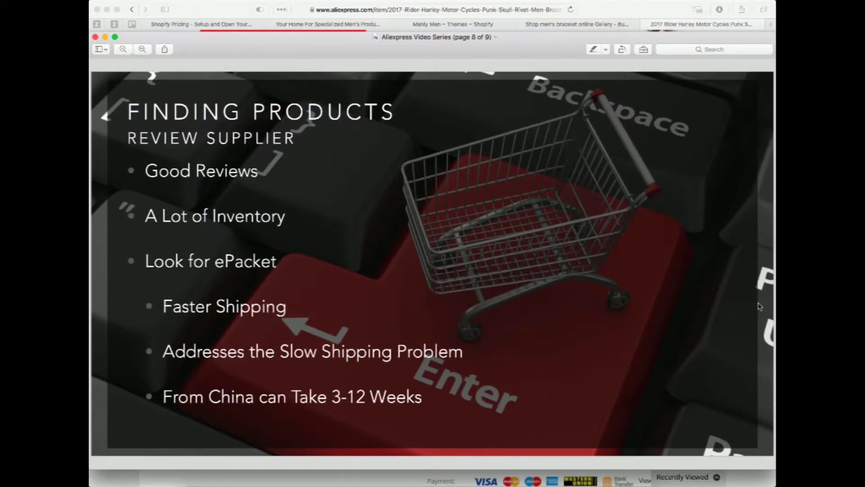
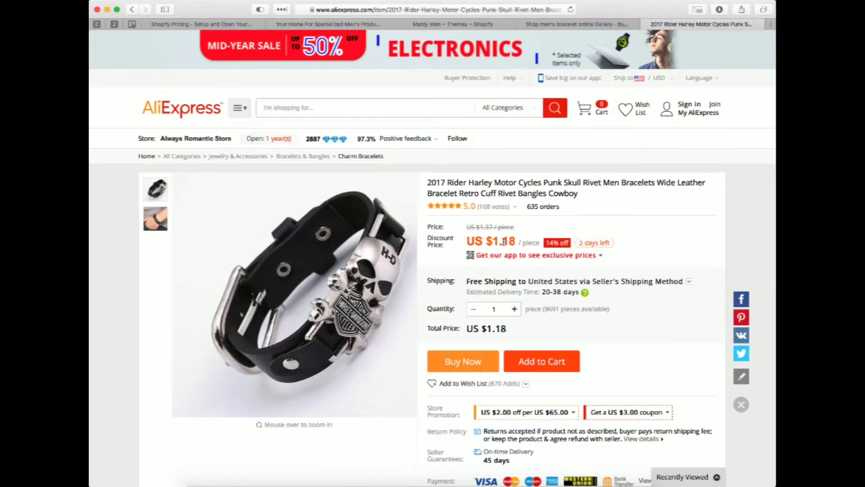
Check the AliExpress skull bracelet's discount price, open its shipping methods for the United States and select ePacket
left_click_drag(493, 242, 516, 239)
left_click(515, 240)
left_click(689, 283)
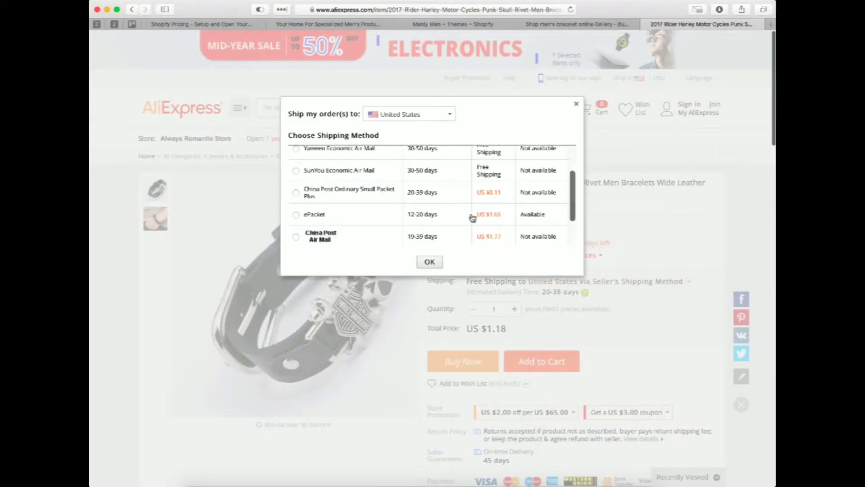
left_click(296, 215)
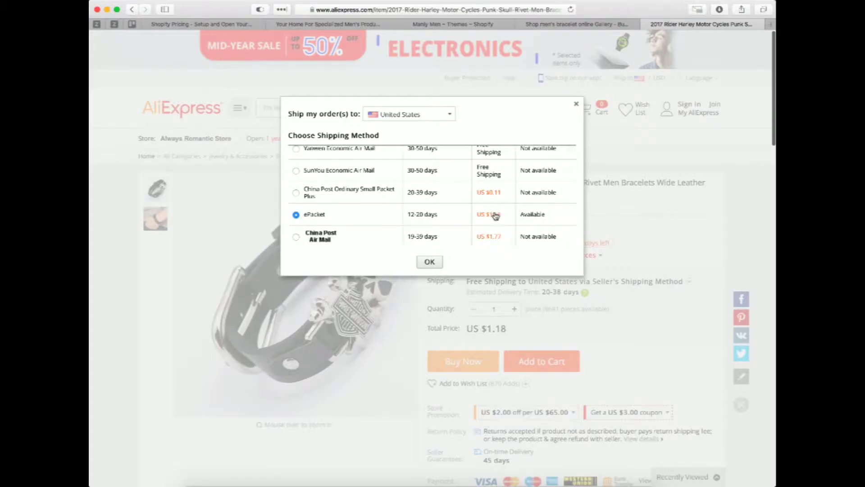
Compare the shipping methods' delivery times, costs and tracking, then apply ePacket to the bracelet
scroll(496, 218, "up", 2)
scroll(496, 218, "down", 1)
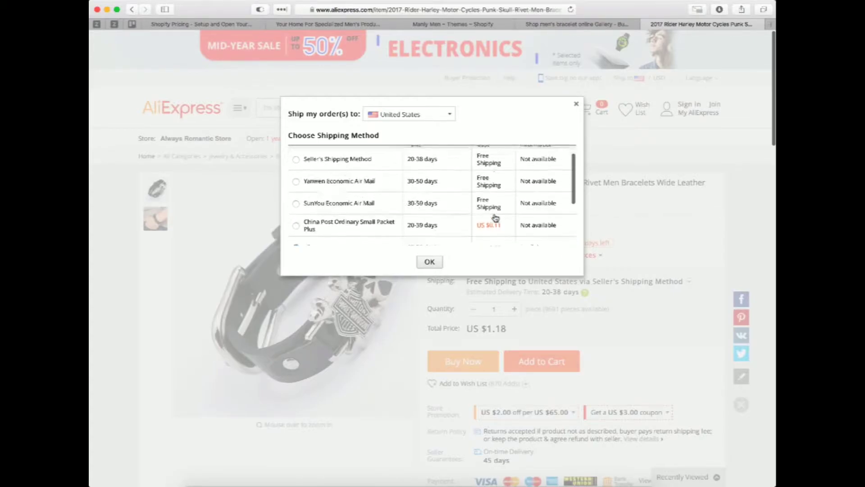
scroll(496, 218, "up", 1)
scroll(495, 218, "down", 3)
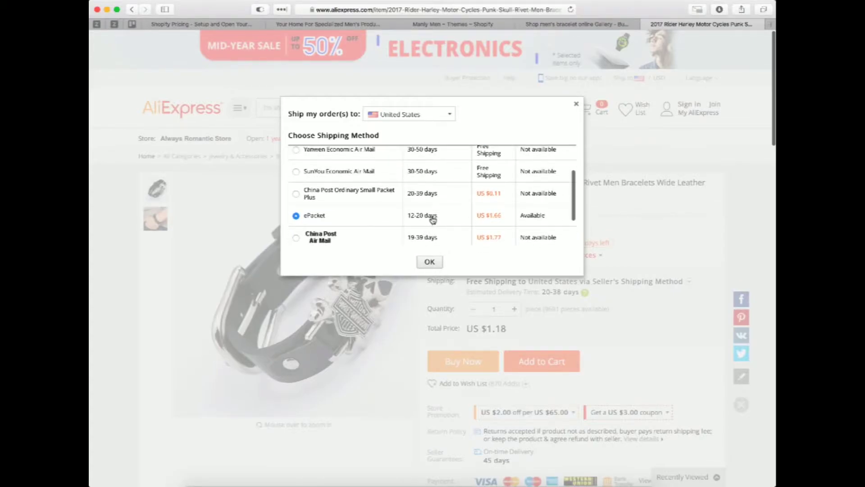
scroll(431, 223, "down", 2)
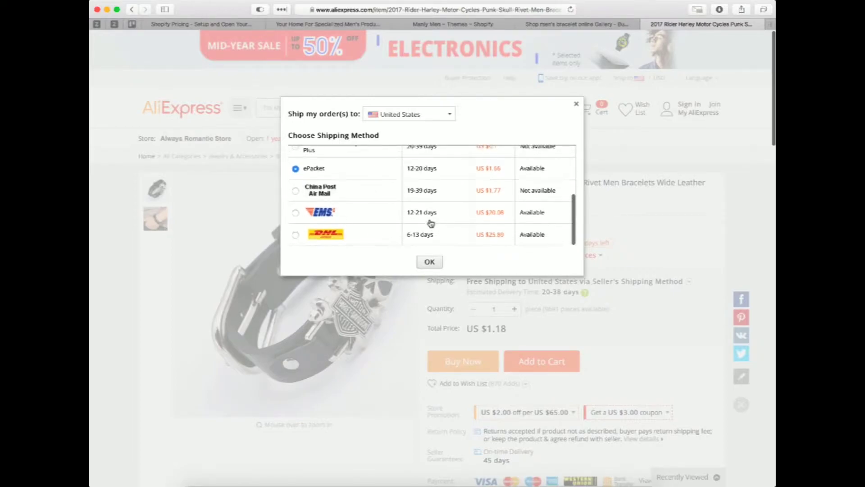
scroll(431, 223, "up", 1)
scroll(431, 223, "down", 1)
scroll(432, 223, "up", 2)
scroll(431, 223, "down", 2)
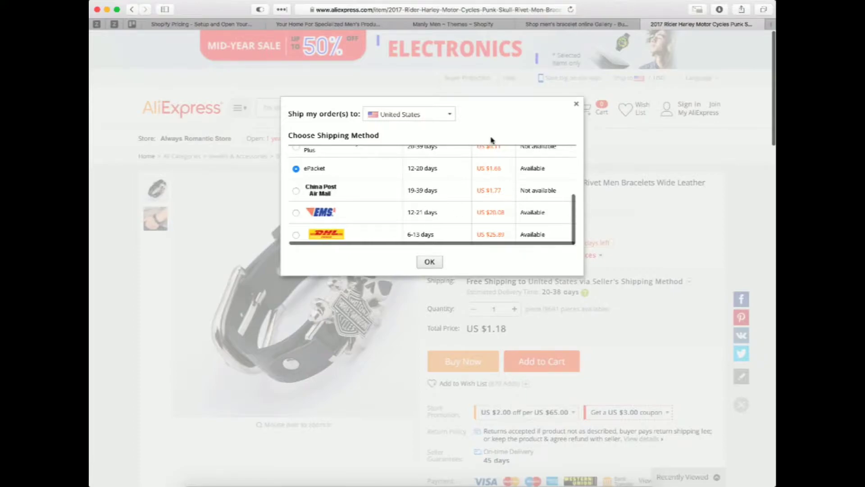
scroll(506, 206, "up", 4)
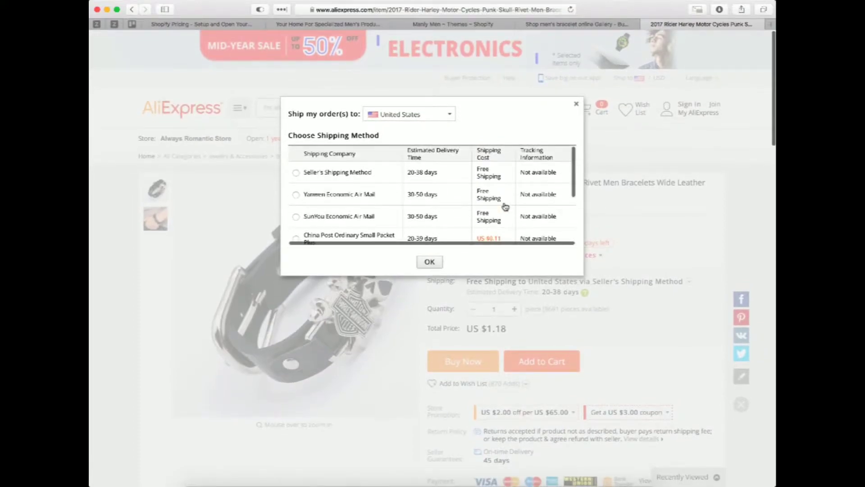
scroll(500, 201, "down", 2)
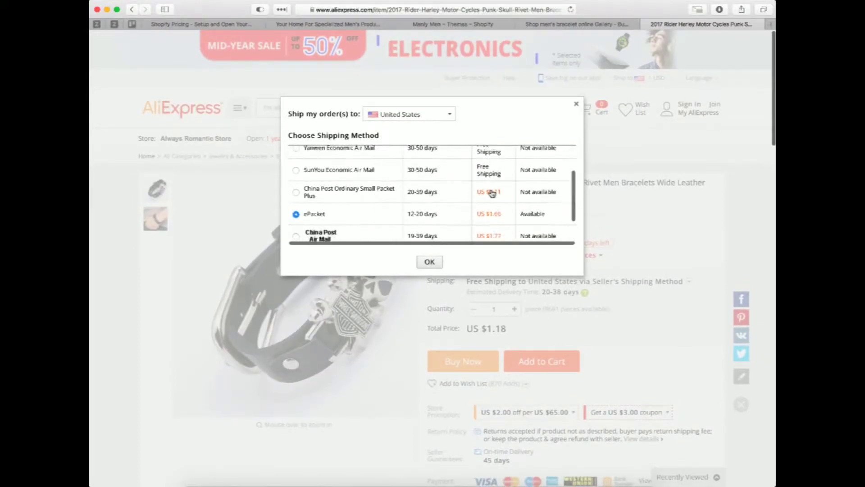
scroll(493, 195, "up", 3)
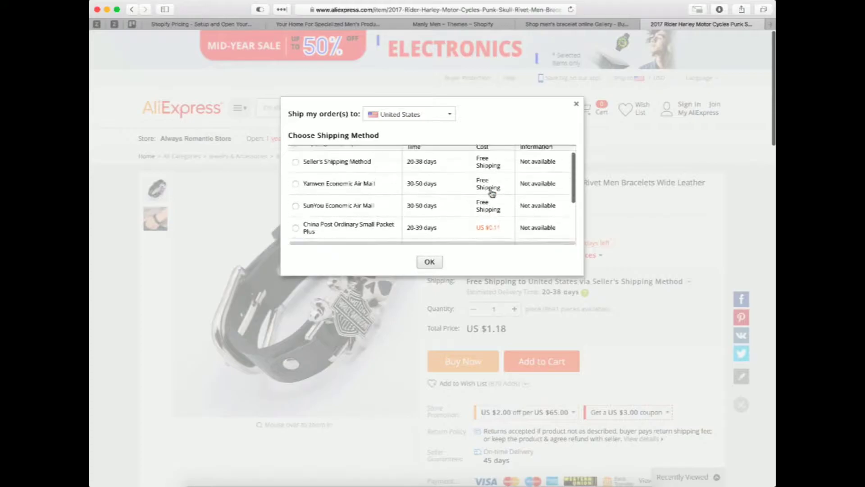
left_click(429, 264)
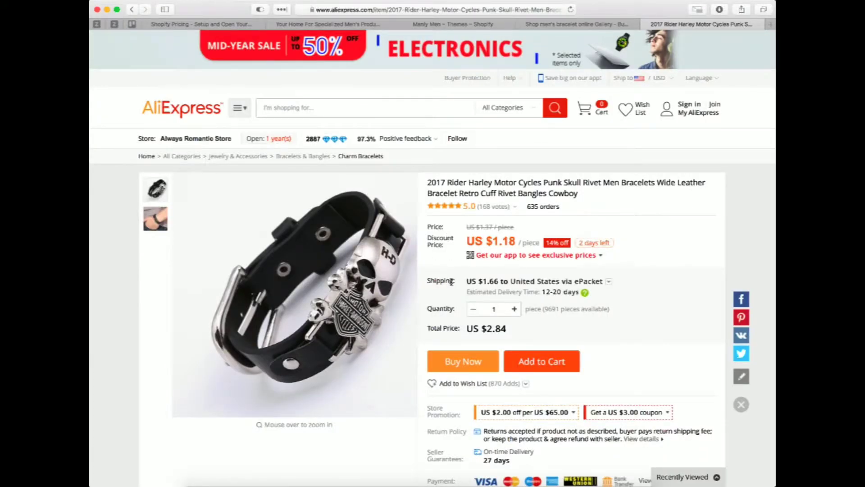
Check both photos of the skull bracelet, then examine the seller's positive feedback and detailed ratings
scroll(453, 282, "down", 2)
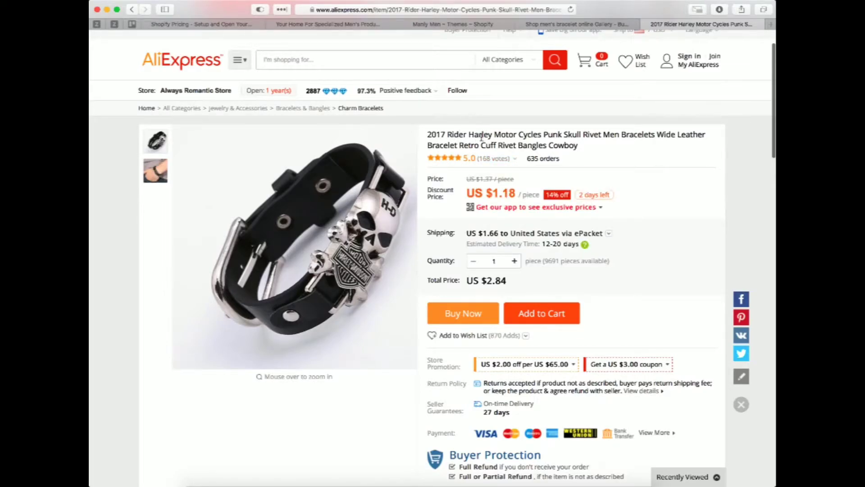
mouse_move(467, 164)
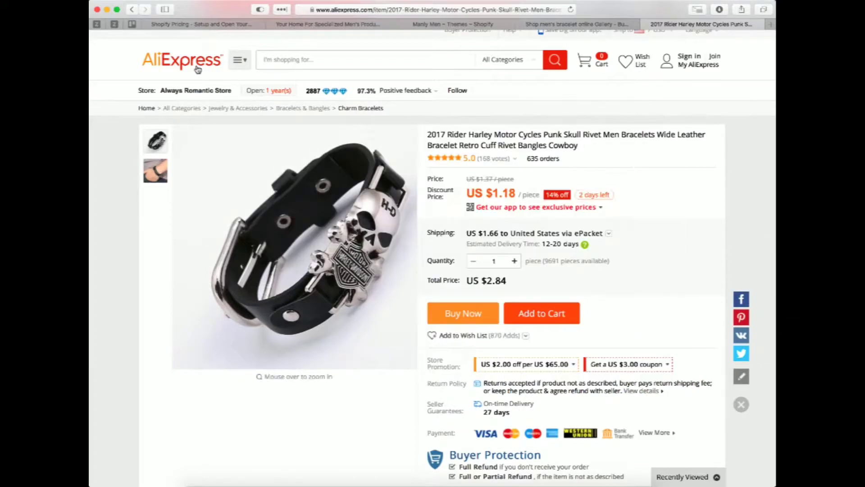
mouse_move(160, 177)
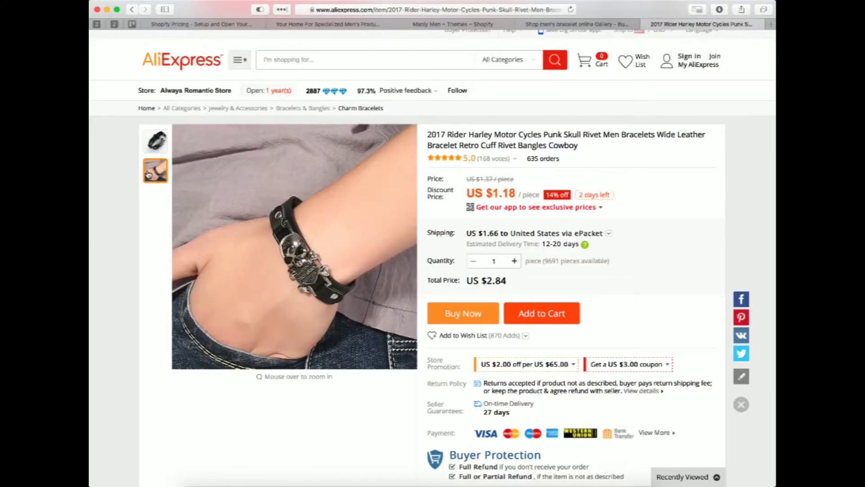
mouse_move(149, 140)
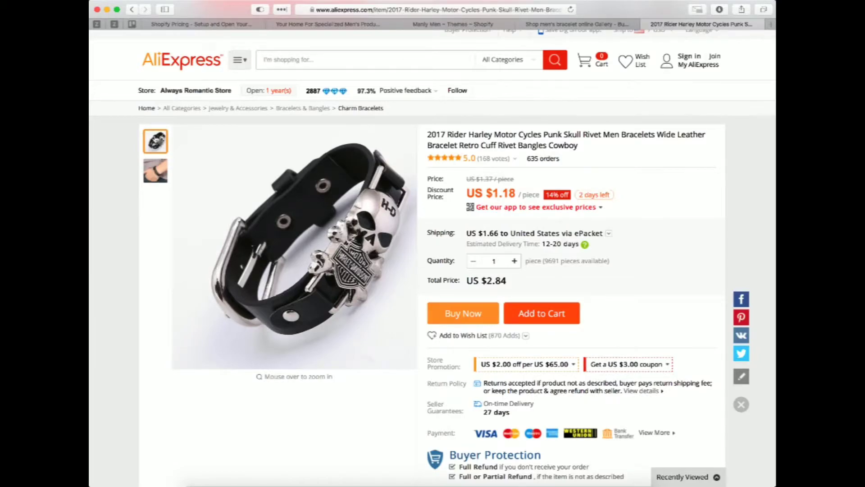
mouse_move(335, 91)
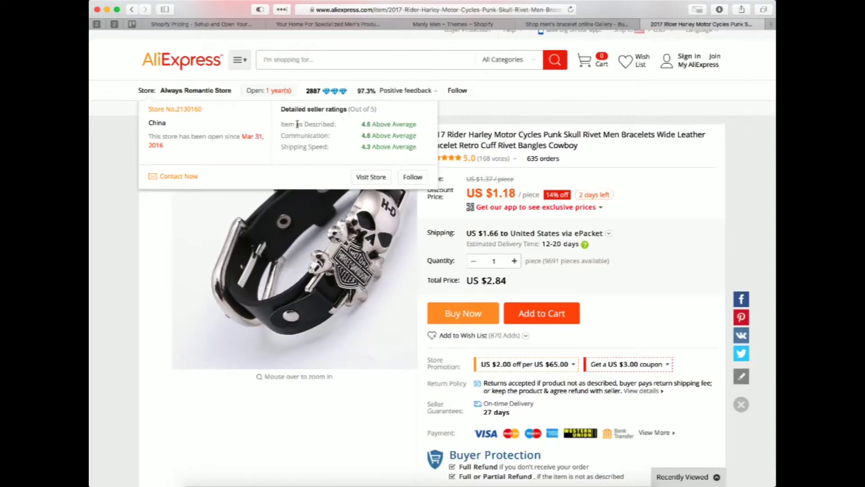
mouse_move(368, 130)
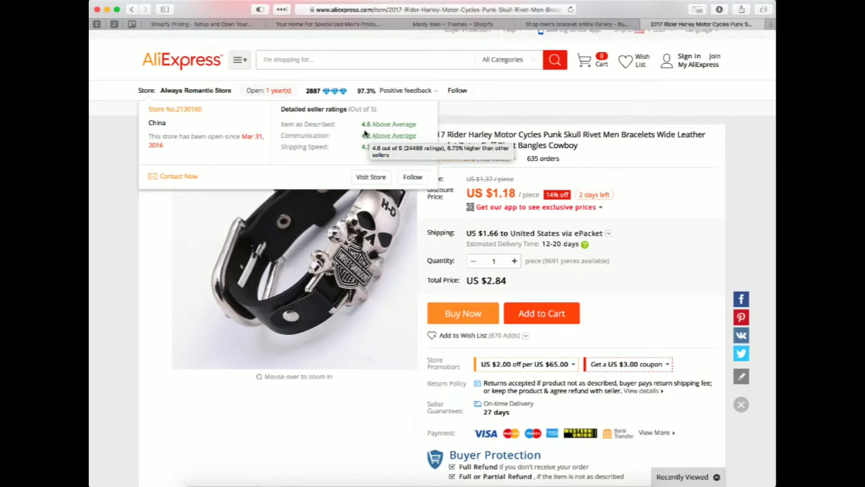
mouse_move(329, 139)
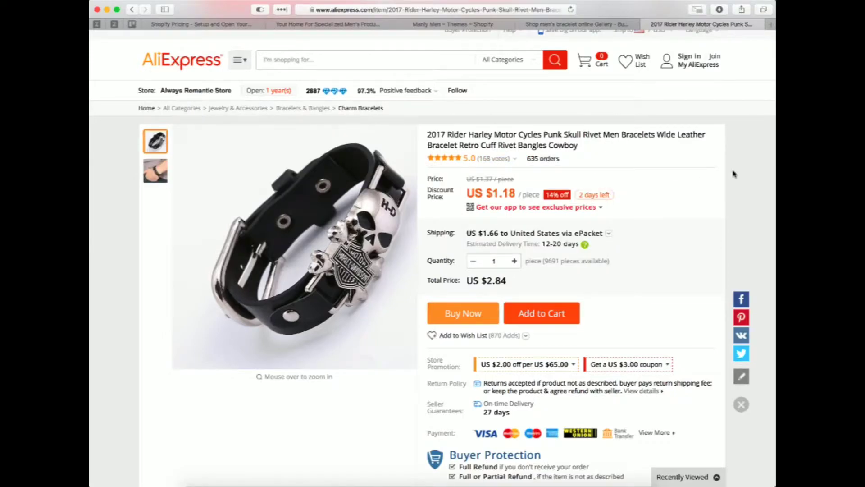
Examine the bracelet's item specifics, product description, large photos and the seller's shipping and returns terms
scroll(734, 174, "down", 3)
scroll(734, 174, "down", 10)
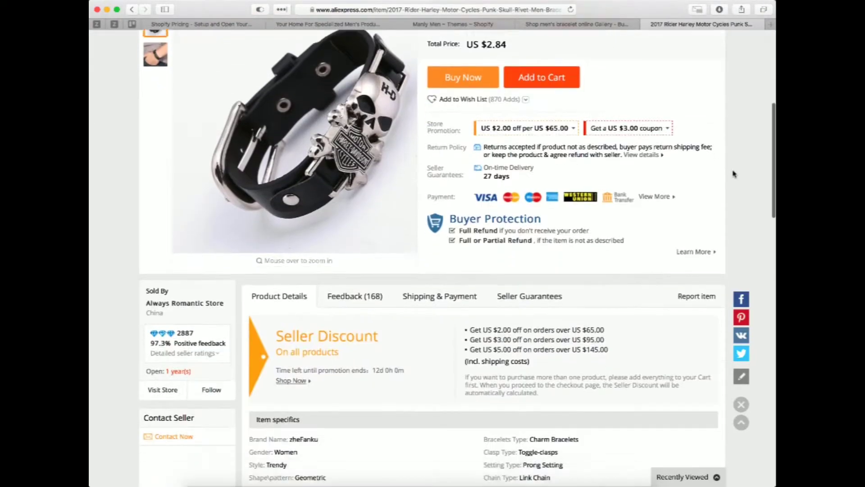
scroll(734, 174, "down", 15)
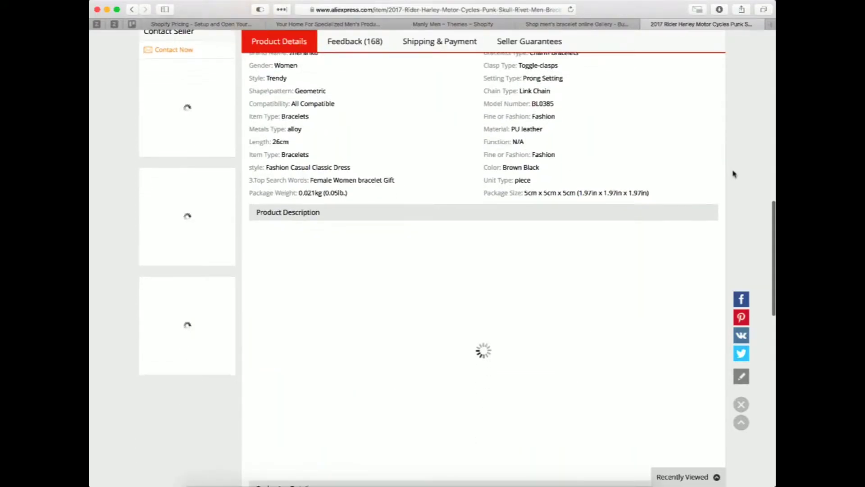
scroll(733, 173, "up", 10)
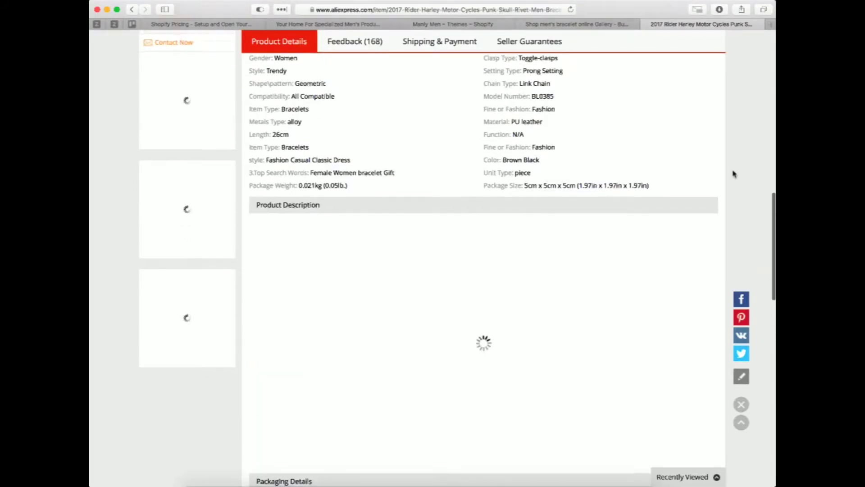
scroll(733, 174, "down", 2)
scroll(734, 173, "down", 15)
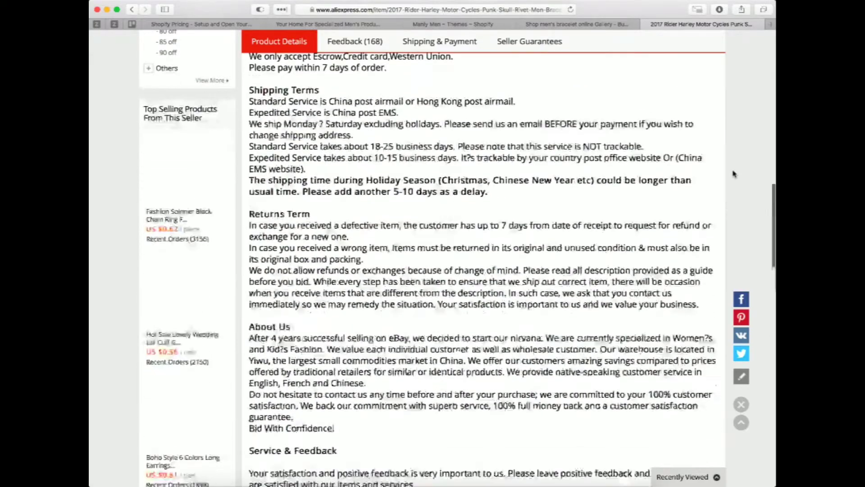
scroll(733, 174, "up", 8)
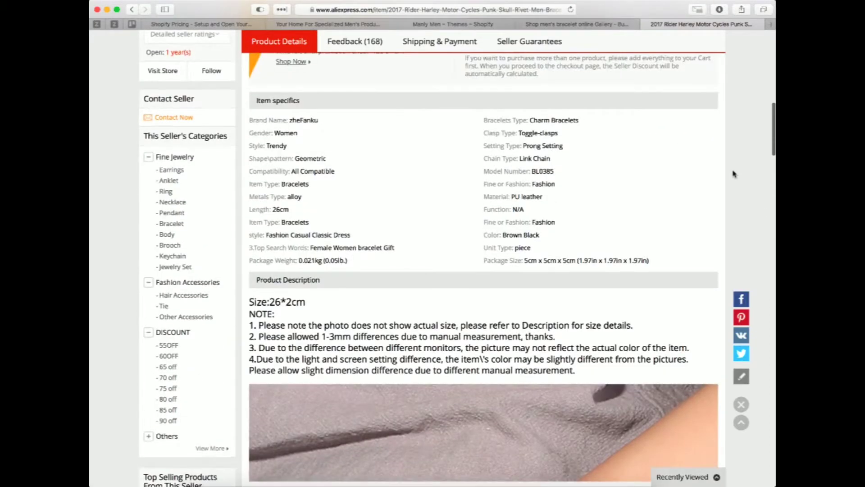
scroll(733, 174, "down", 4)
scroll(733, 174, "down", 15)
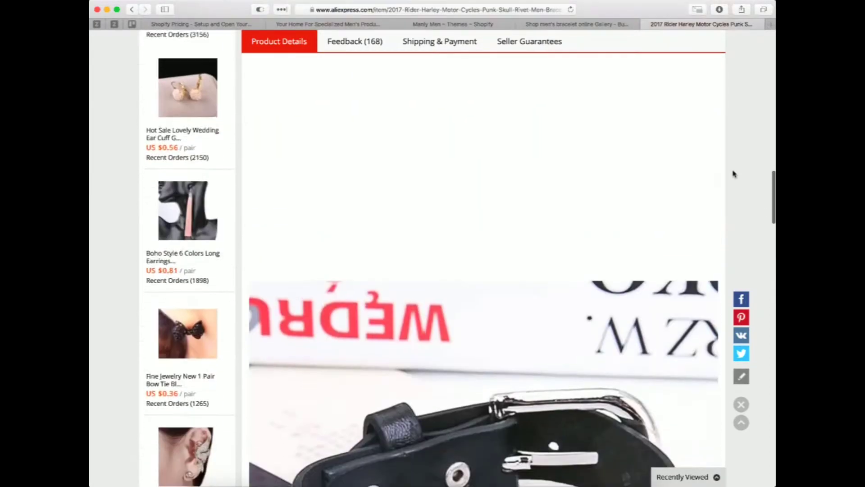
scroll(734, 174, "up", 8)
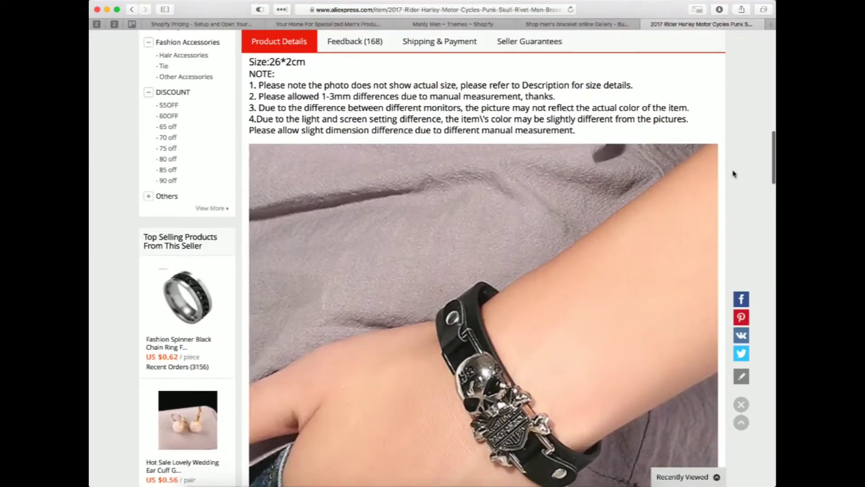
scroll(733, 174, "down", 12)
scroll(733, 173, "down", 15)
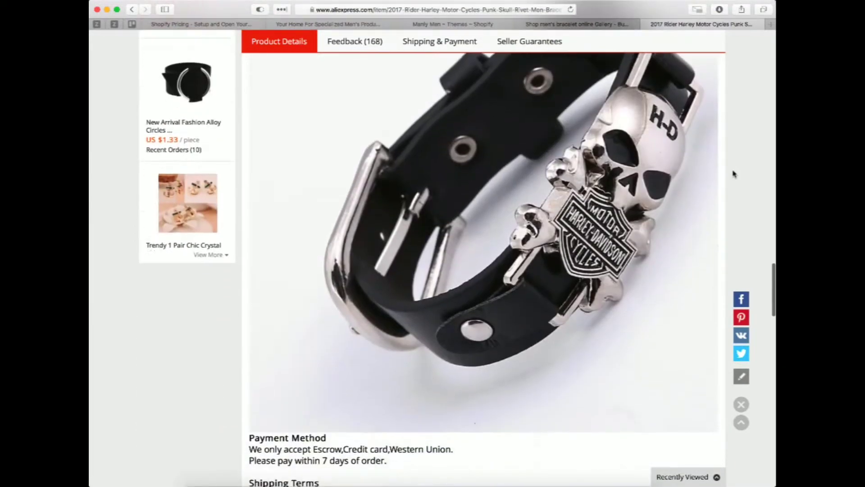
scroll(734, 174, "up", 20)
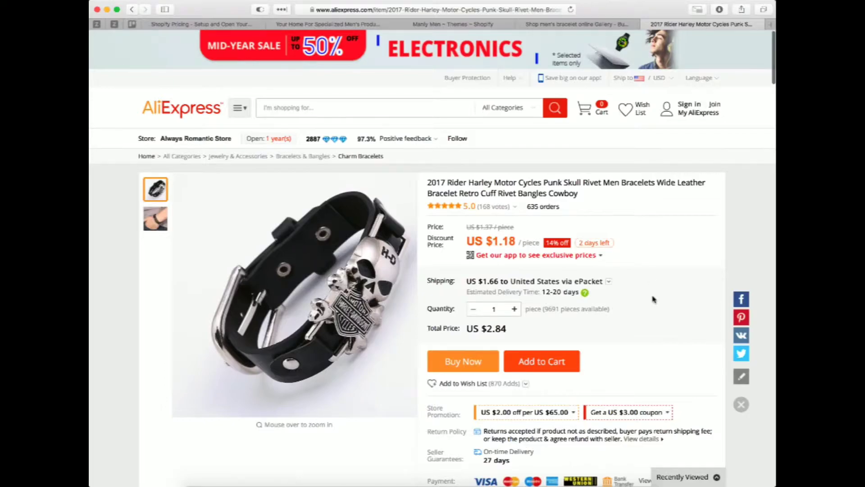
Review the bracelet's title, item specifics, package weight and description photos as source material for a store listing
scroll(654, 300, "down", 15)
scroll(654, 300, "down", 20)
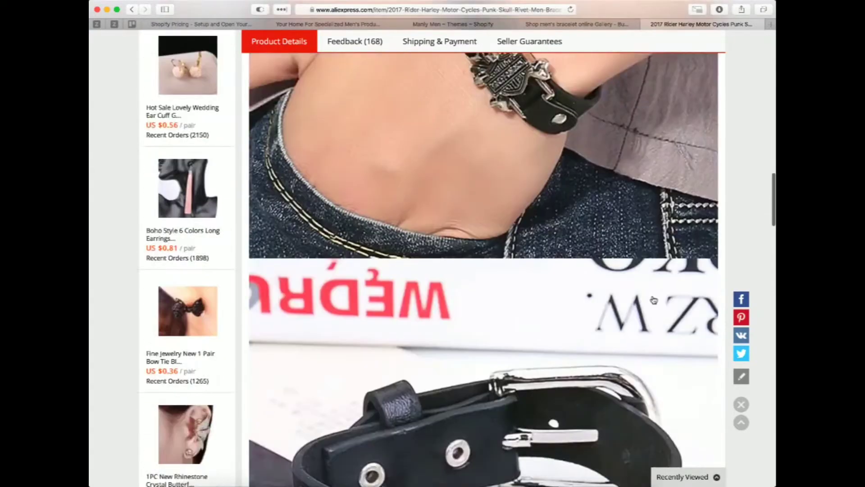
scroll(654, 300, "up", 10)
scroll(654, 301, "up", 20)
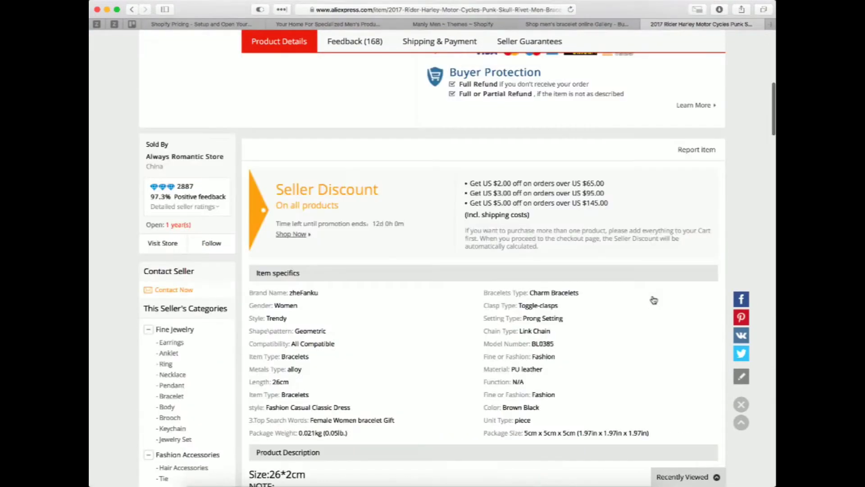
scroll(654, 299, "down", 8)
scroll(654, 300, "down", 3)
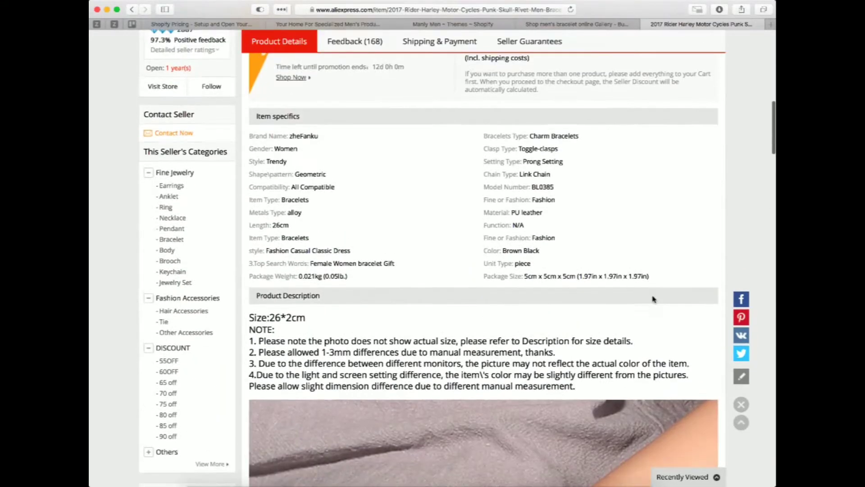
scroll(654, 300, "up", 15)
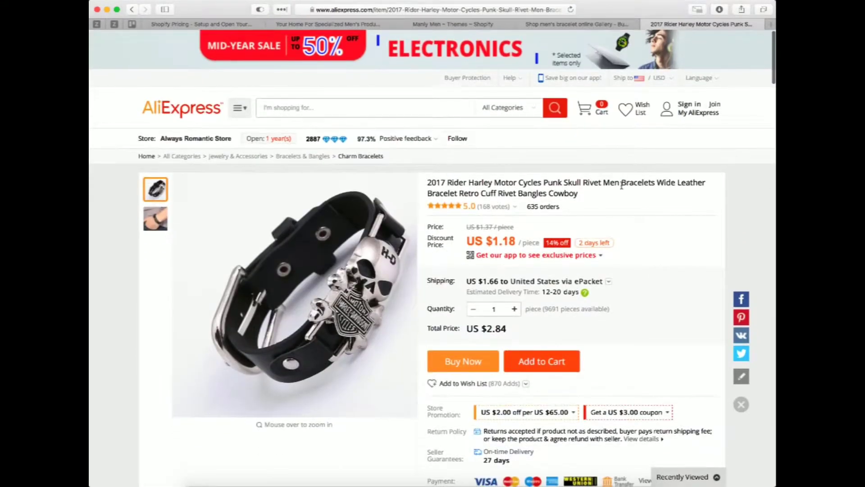
left_click_drag(593, 195, 505, 189)
left_click(506, 189)
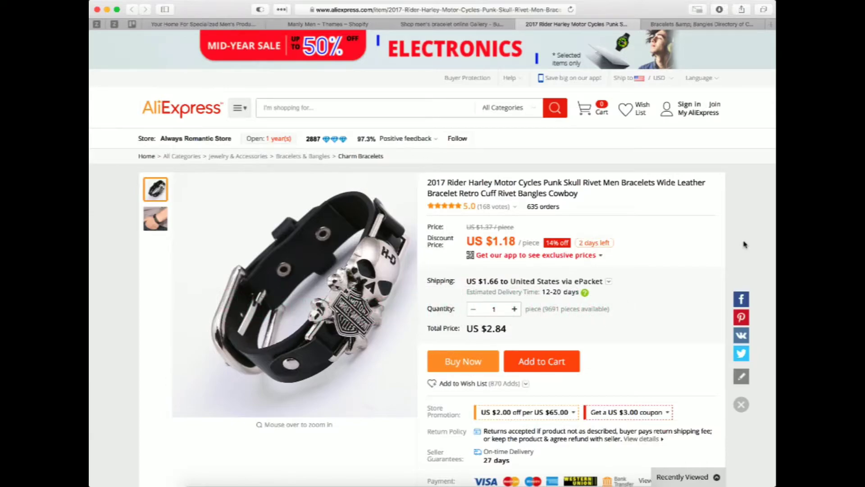
scroll(744, 243, "down", 20)
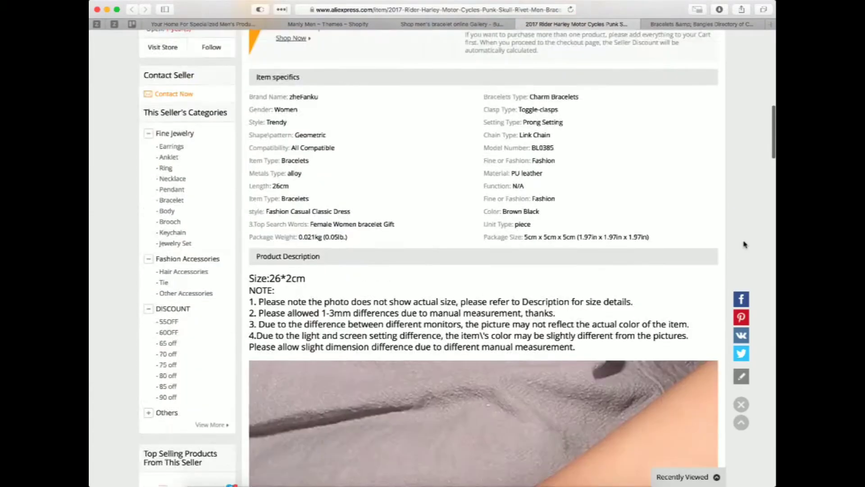
scroll(745, 244, "up", 20)
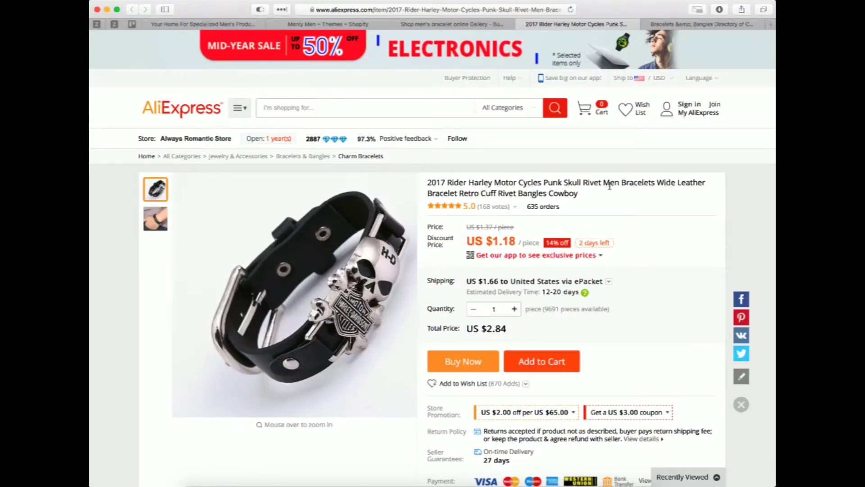
Save the angled close-up photo of the skull bracelet from the product description to Downloads
scroll(494, 181, "down", 20)
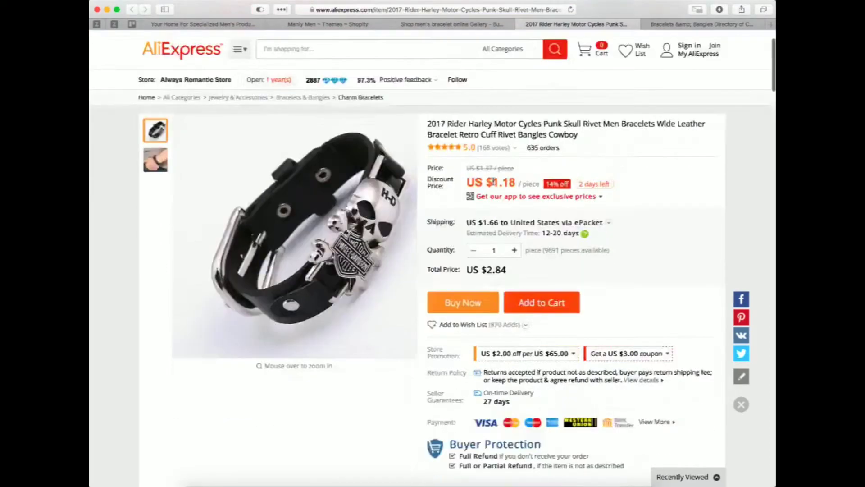
scroll(493, 184, "down", 15)
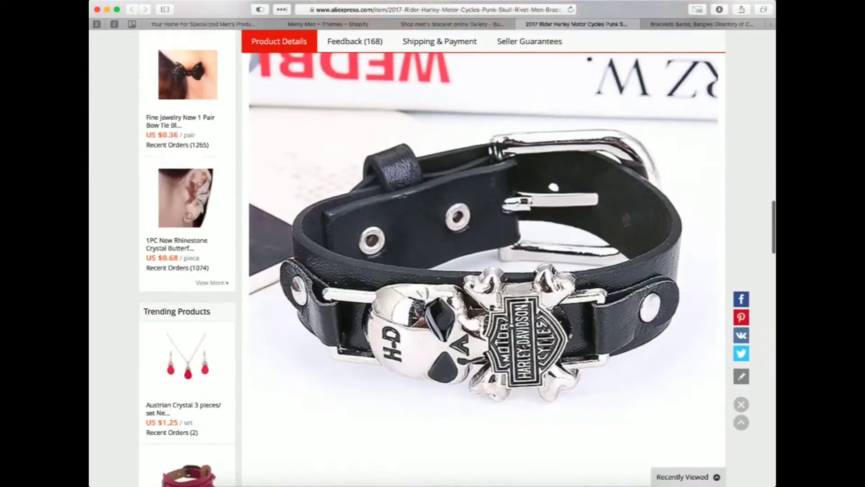
scroll(494, 184, "down", 5)
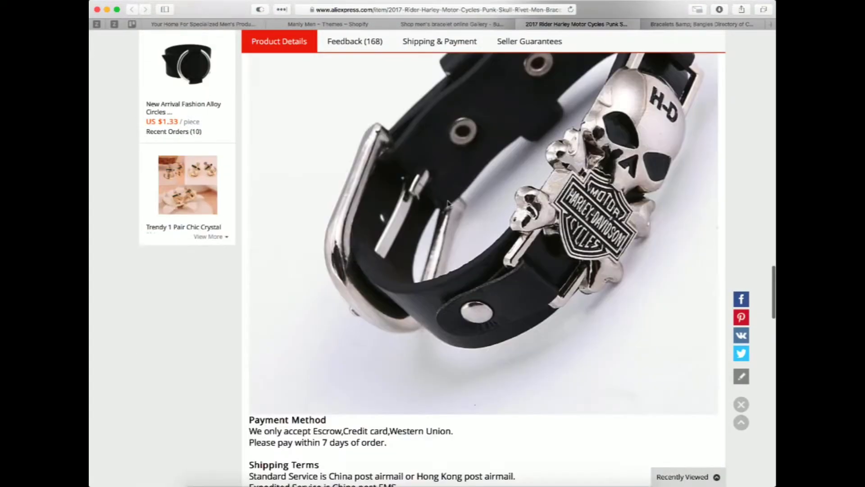
right_click(450, 200)
left_click(492, 231)
Save the photo of the bracelet worn on a wrist to Downloads, then return to the product title
scroll(451, 221, "up", 10)
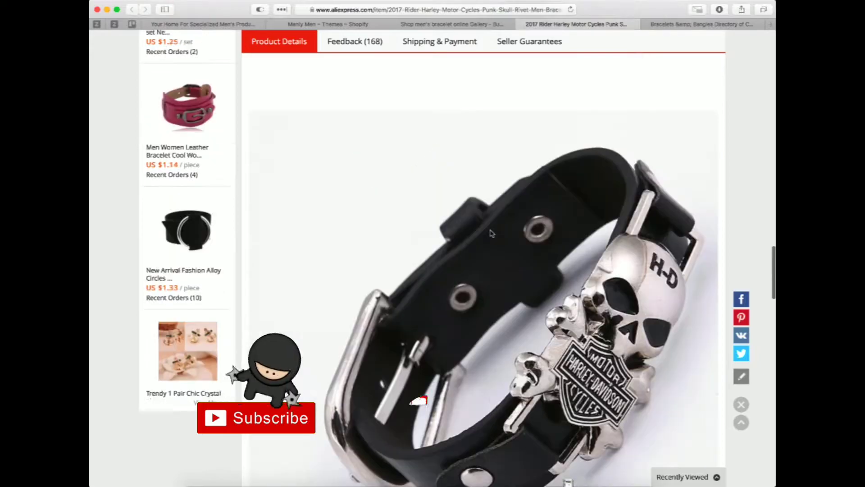
right_click(421, 210)
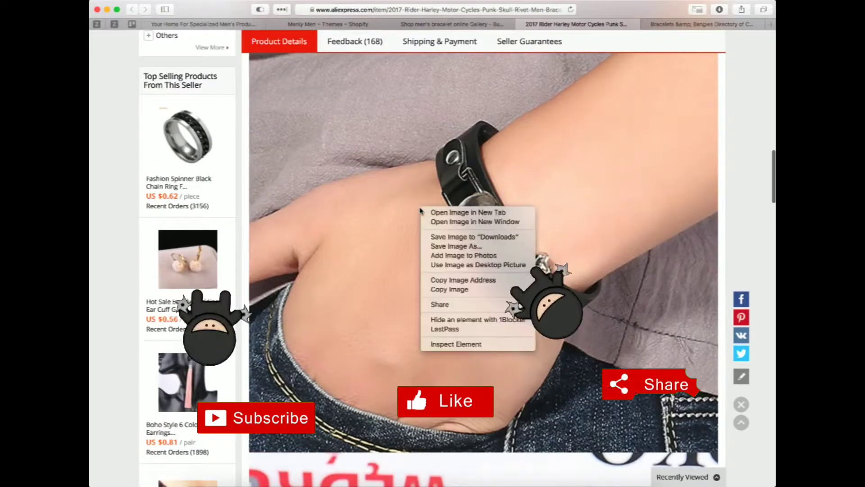
left_click(451, 237)
scroll(420, 336, "down", 10)
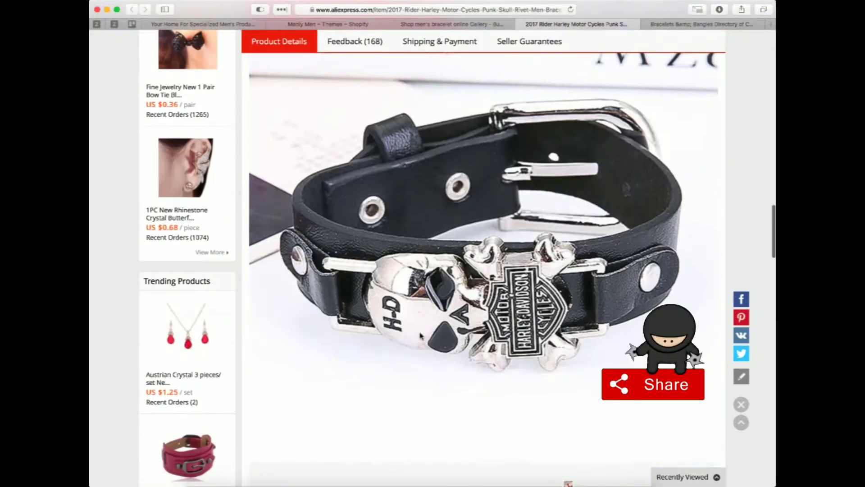
scroll(361, 234, "up", 3)
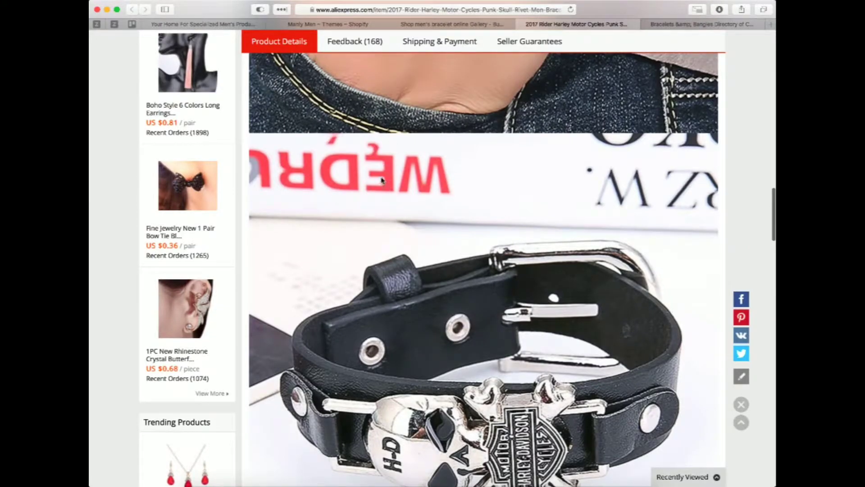
scroll(409, 205, "down", 10)
scroll(409, 205, "down", 5)
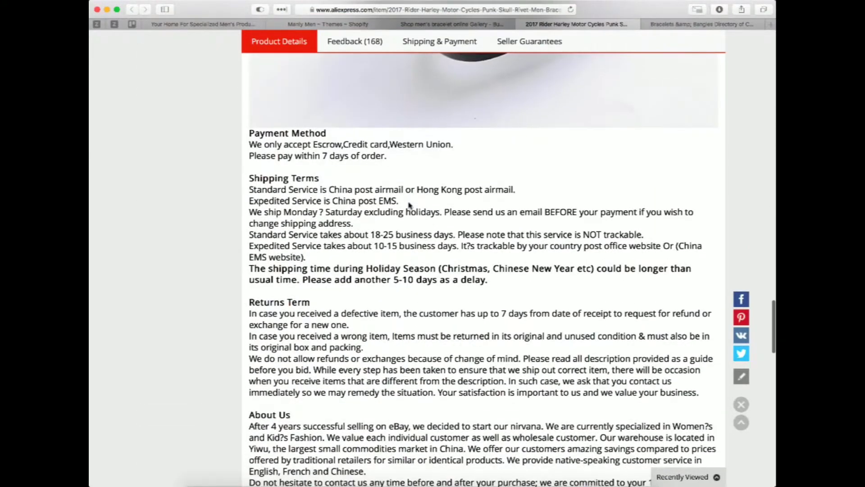
scroll(409, 205, "up", 20)
scroll(409, 205, "down", 1)
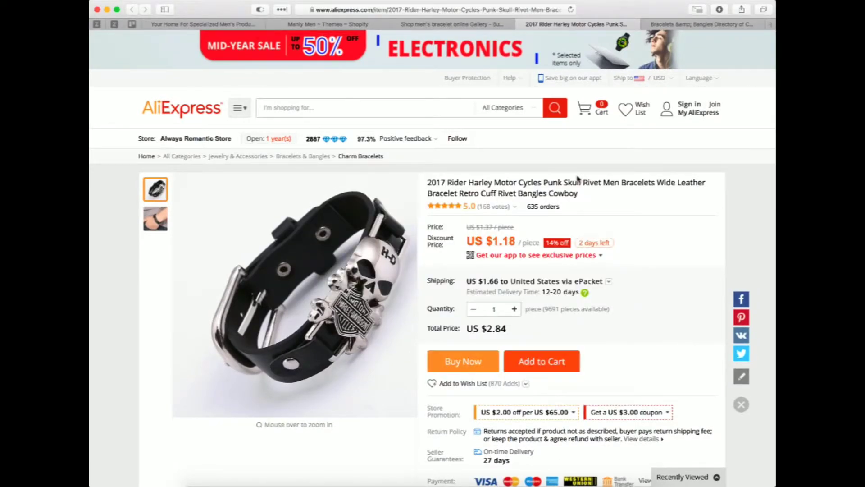
Switch to the Manly Men Shopify admin, open its products list and start adding a new product
left_click(352, 24)
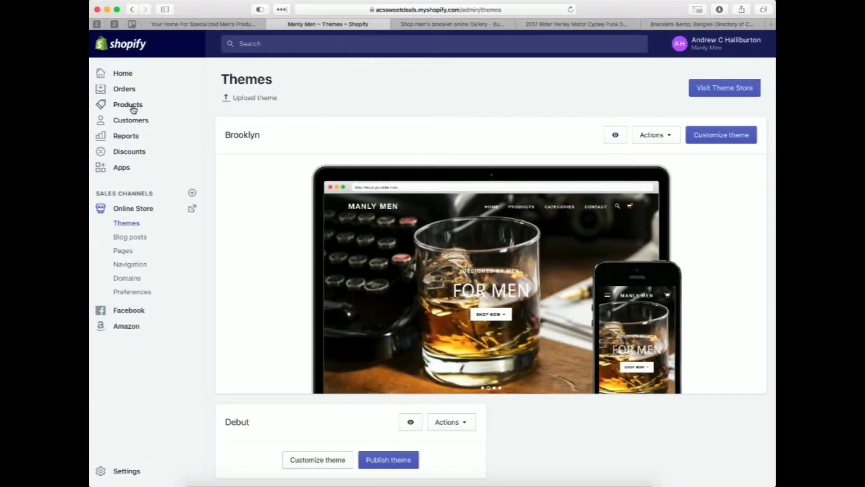
left_click(132, 107)
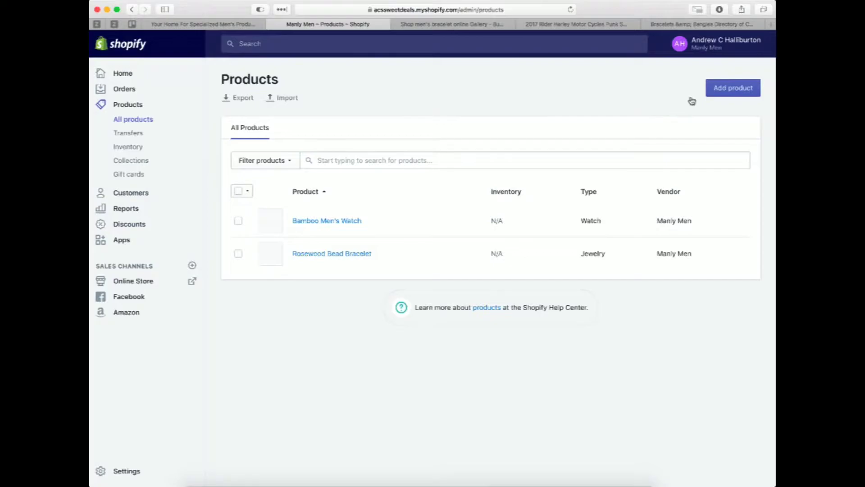
left_click(731, 93)
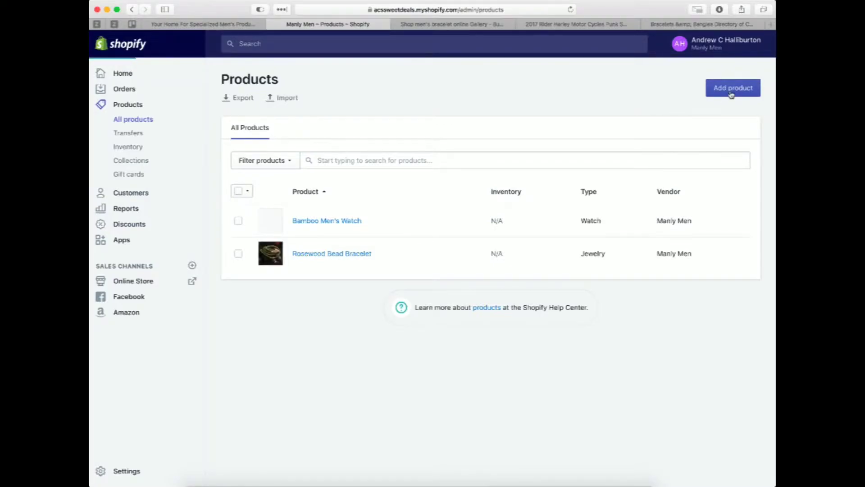
Check the skull bracelet's discount price and total price with shipping on AliExpress, then return to the new product form
left_click(558, 25)
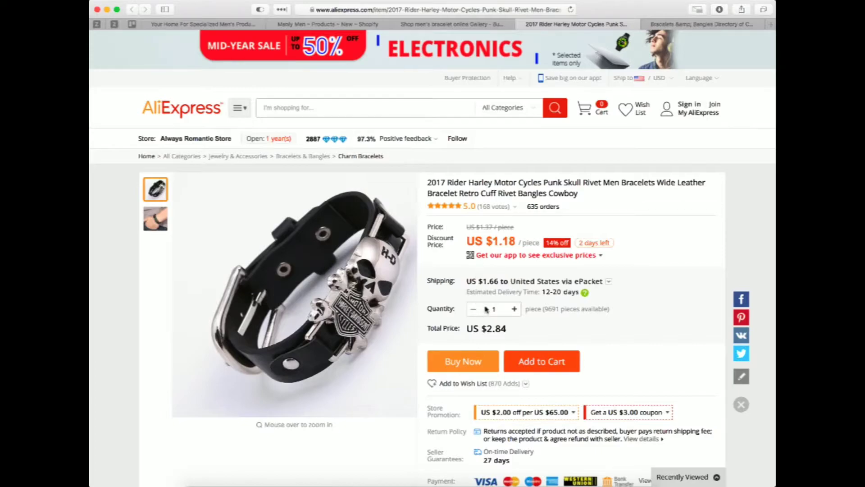
left_click_drag(493, 244, 515, 243)
left_click(650, 344)
left_click_drag(481, 329, 512, 329)
left_click(344, 24)
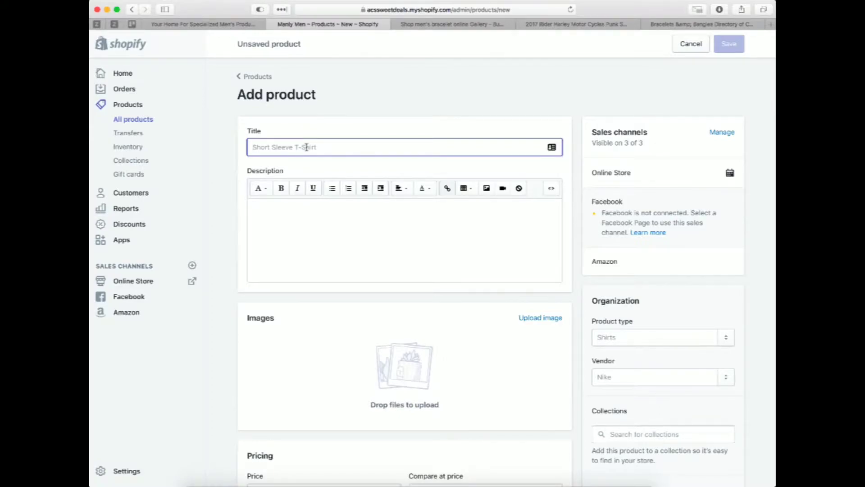
Title the product "Harley Davidson Men's Bracelet" and describe it: "Do you love Harley Davidson? Show off your pride with this limited edition men's leather bracelet!"
type("Harley Davidson Men's Bracelet")
left_click(361, 205)
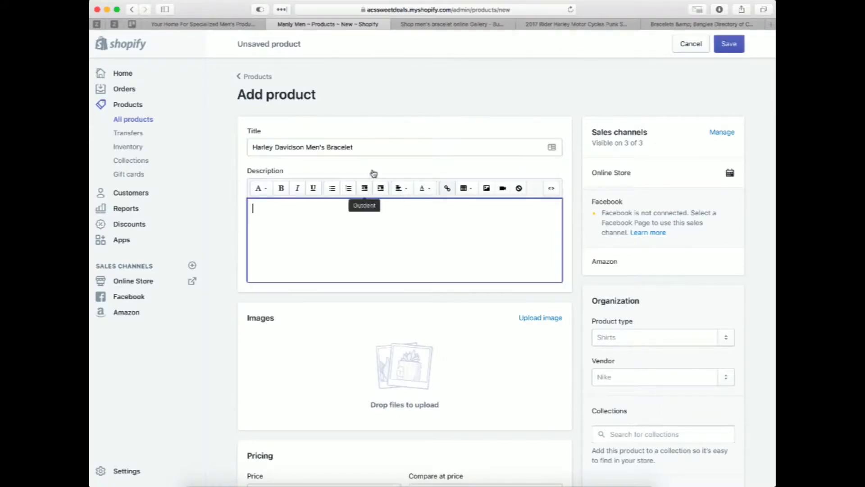
scroll(361, 216, "down", 1)
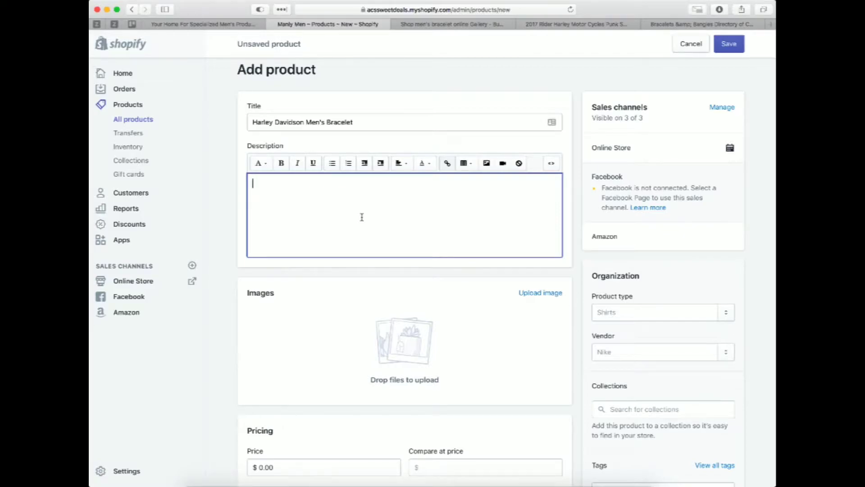
type("Do you love Harley Davidson? Show off your pride with this limited edition men's leather bracelet!")
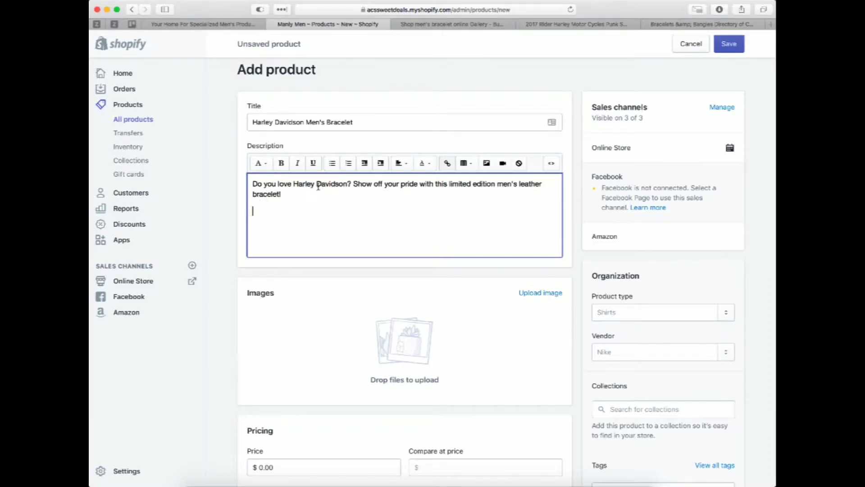
Add description bullets: "Long lasting design with a High Quality Leather Bracelet", "Beautiful silver emblem", "Stylish for riding or an evening out"
left_click(332, 164)
type("High Quality Leather Bracelet")
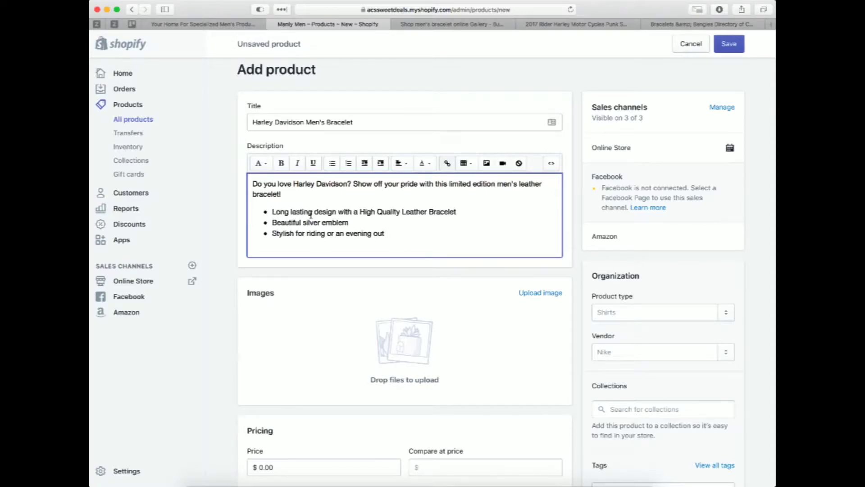
left_click(409, 231)
key("super+shift+backslash")
key("Escape")
scroll(395, 234, "down", 2)
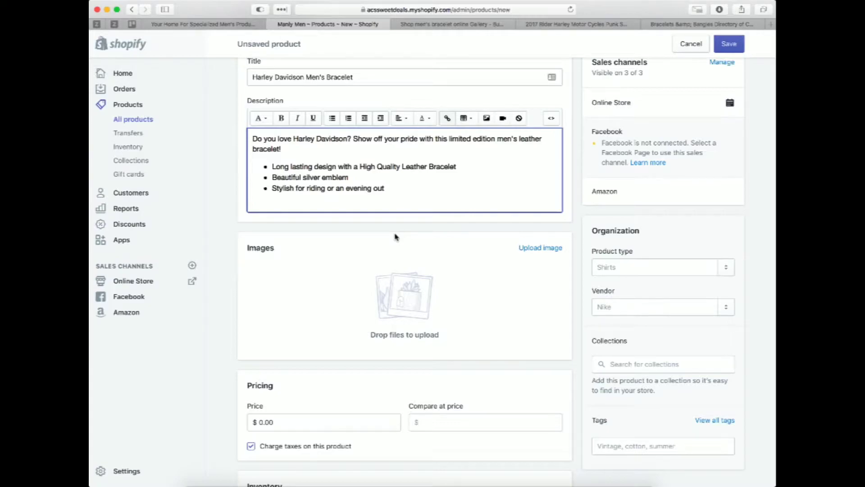
scroll(395, 236, "down", 1)
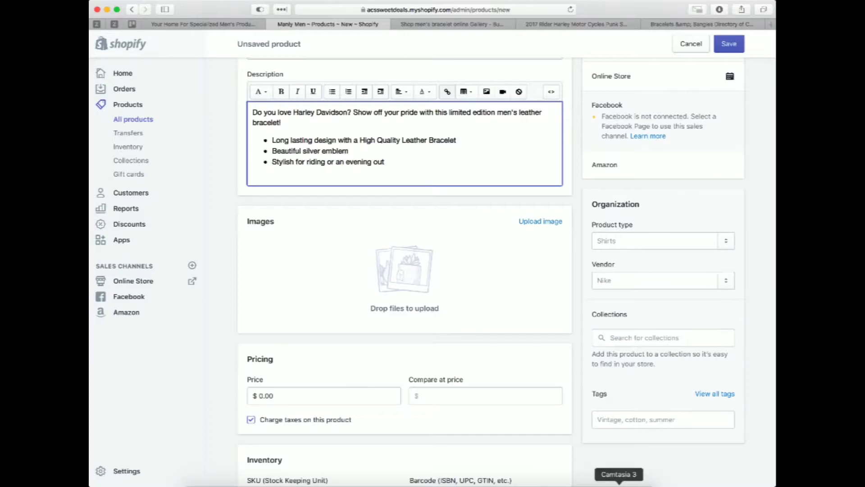
Add the two saved bracelet photos from Downloads to the product images and make the skull close-up the first image
left_click(567, 478)
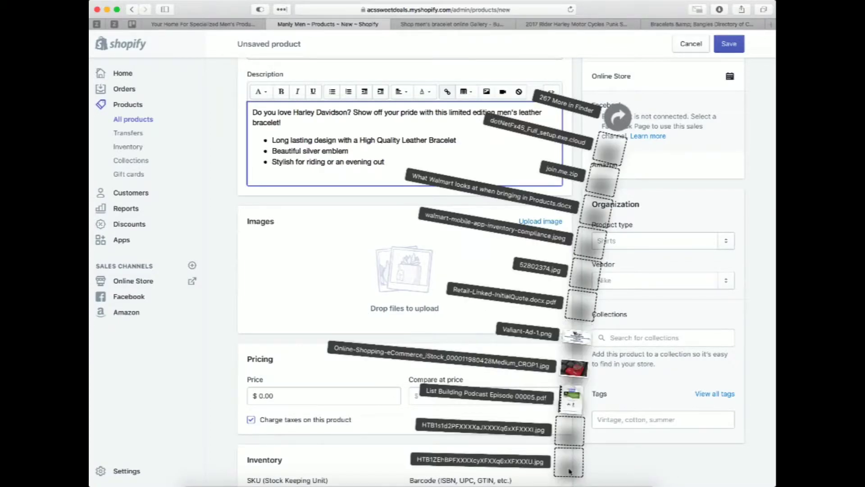
left_click_drag(563, 452, 423, 266)
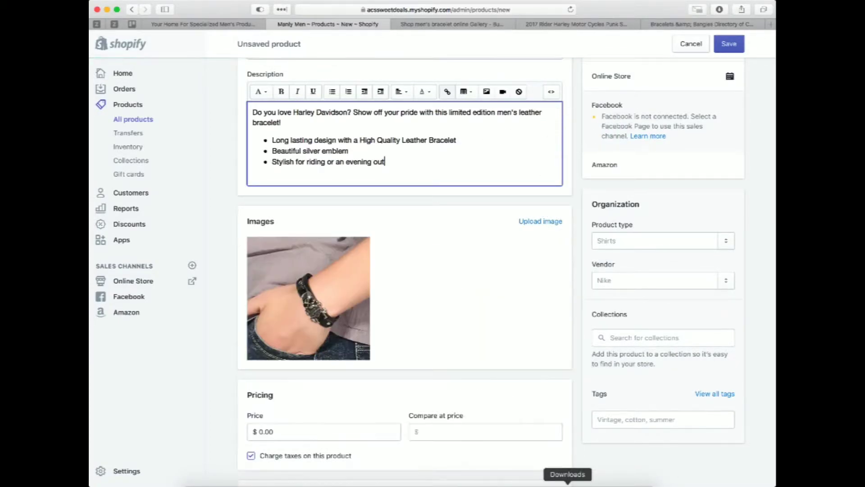
left_click(568, 478)
left_click_drag(570, 434, 437, 296)
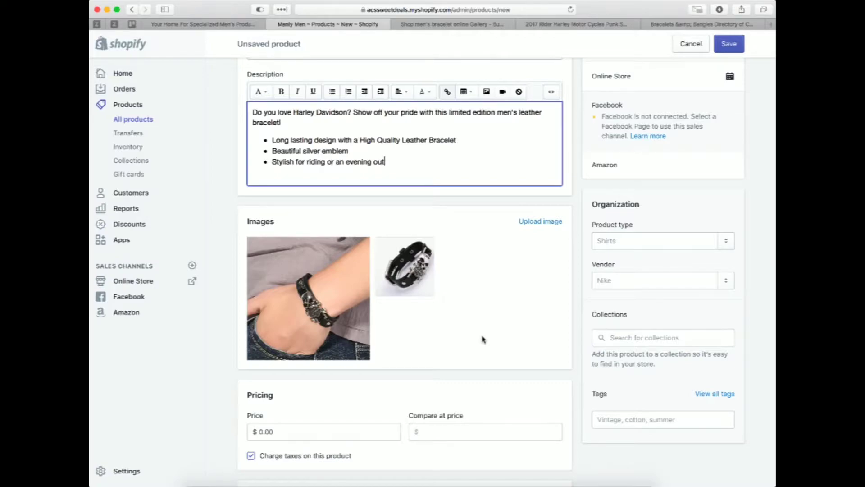
left_click_drag(413, 270, 332, 276)
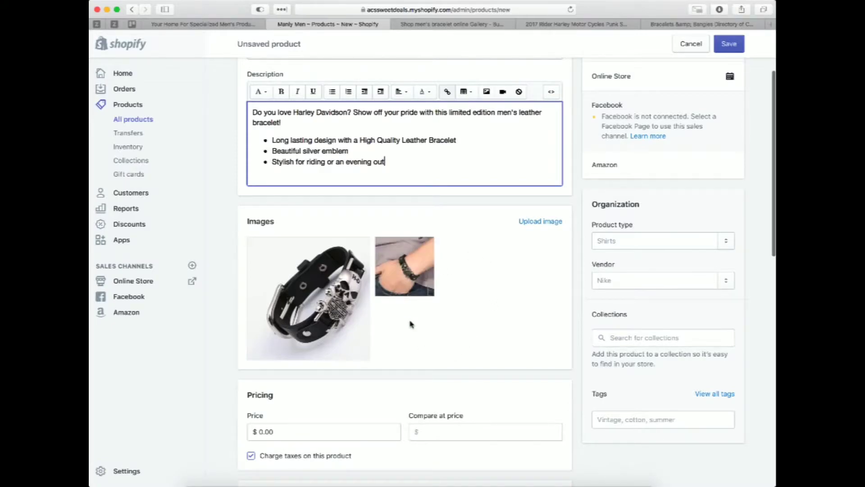
Set the product's price to $16.99 and its compare at price to $18.99
scroll(410, 323, "down", 3)
left_click(279, 294)
left_click_drag(276, 293, 253, 292)
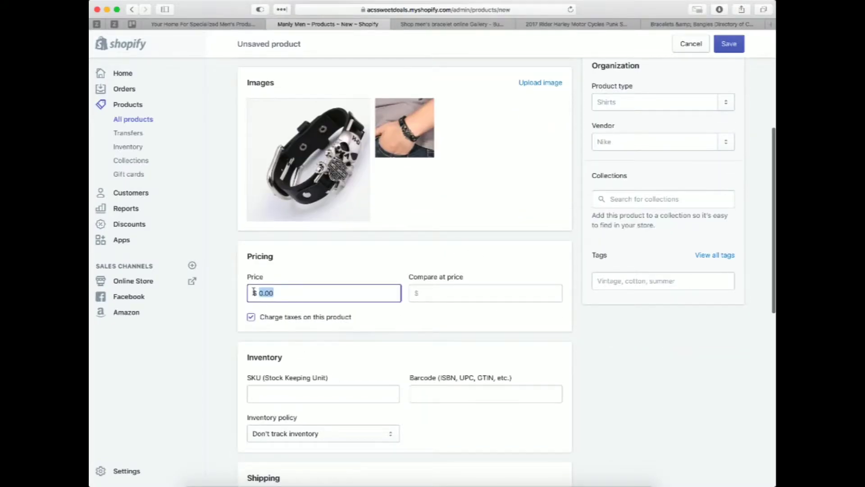
type("16")
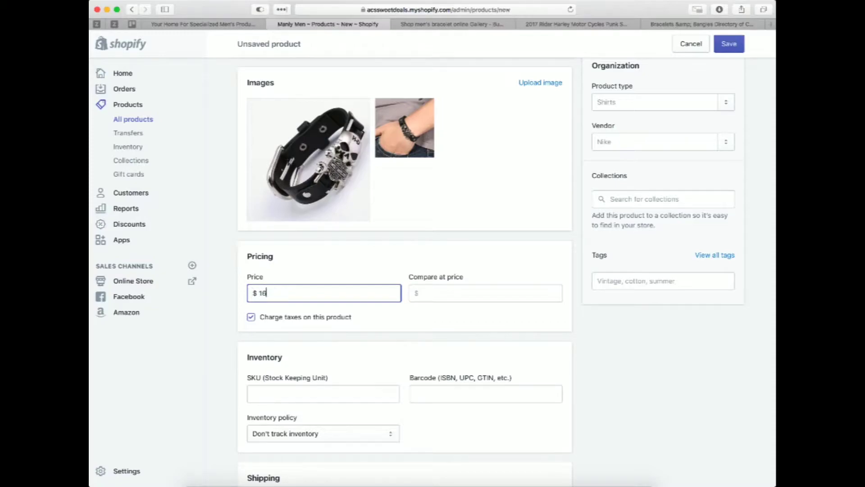
type(".99")
key("Tab")
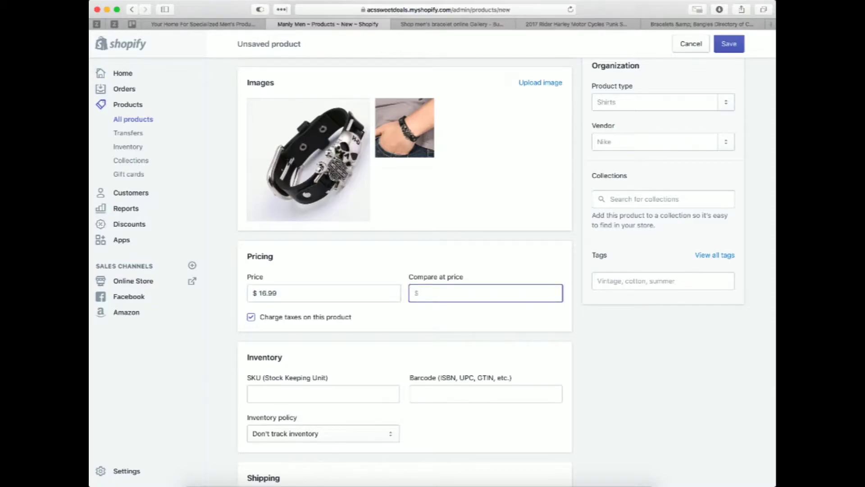
type("18.99")
left_click(361, 332)
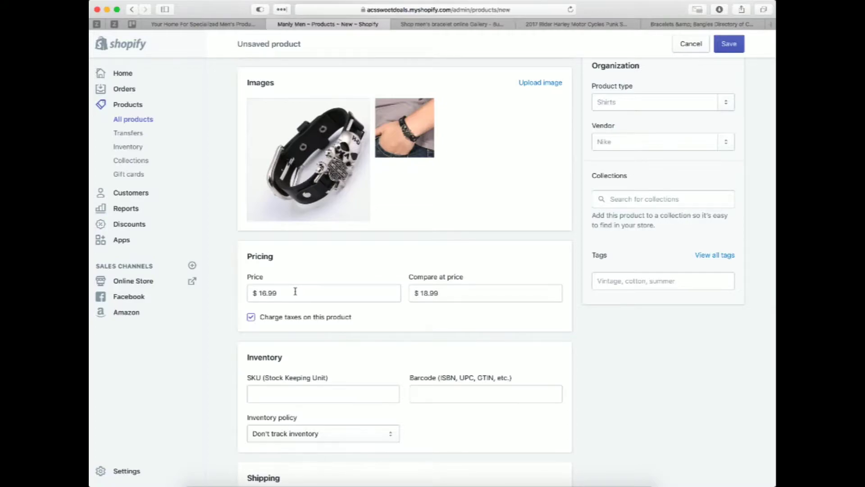
Try a price of $18.99 for the bracelet
left_click_drag(283, 292, 251, 292)
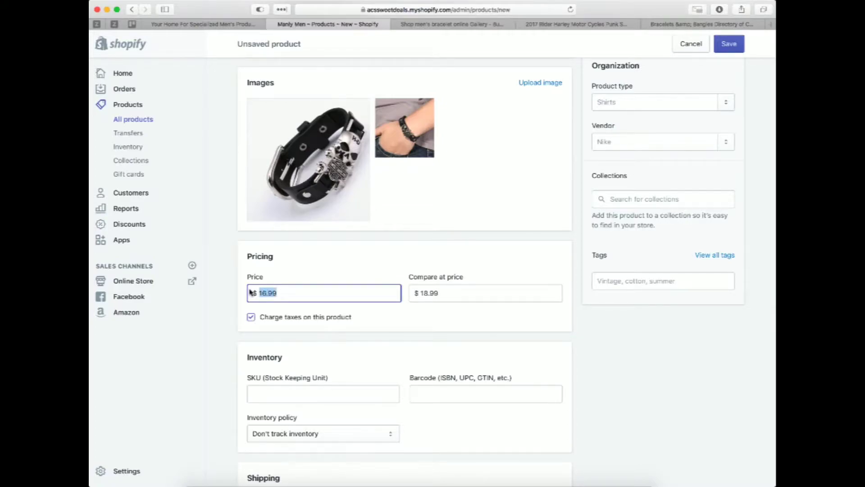
type("18.99")
left_click(488, 301)
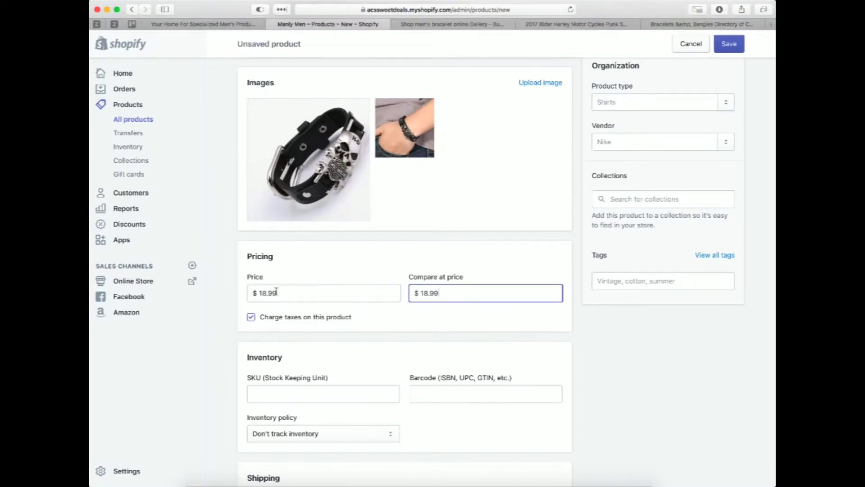
Restore the bracelet's price to $16.99, leaving the compare at price as it is
left_click_drag(284, 293, 249, 291)
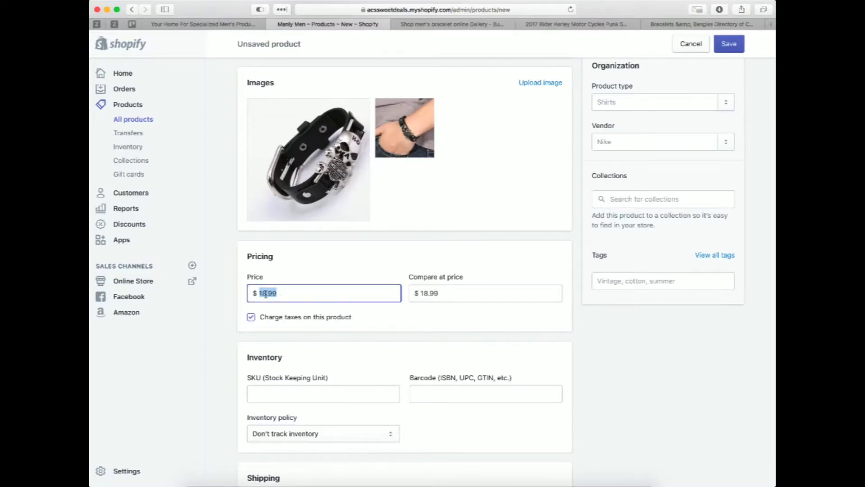
left_click(265, 293)
key("BackSpace")
type("6")
key("BackSpace")
type("6")
scroll(323, 345, "down", 5)
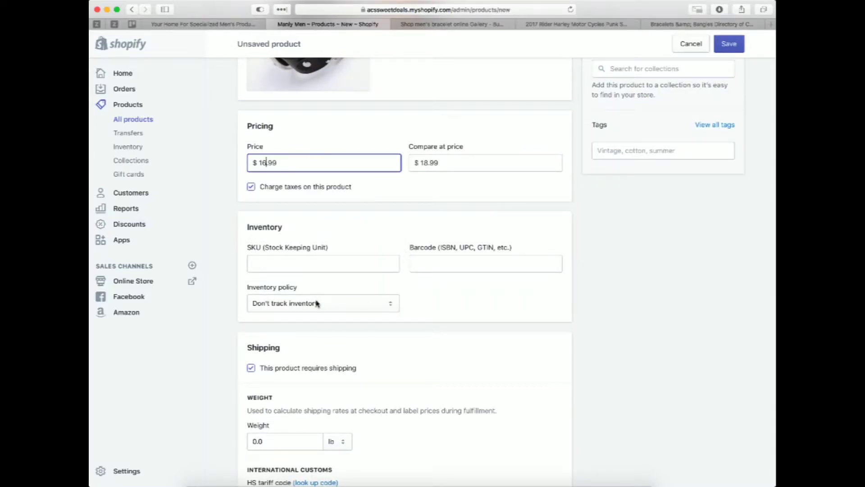
Review the unsaved bracelet product's shipping, variants and search listing sections and check its source listing on AliExpress
scroll(317, 303, "down", 5)
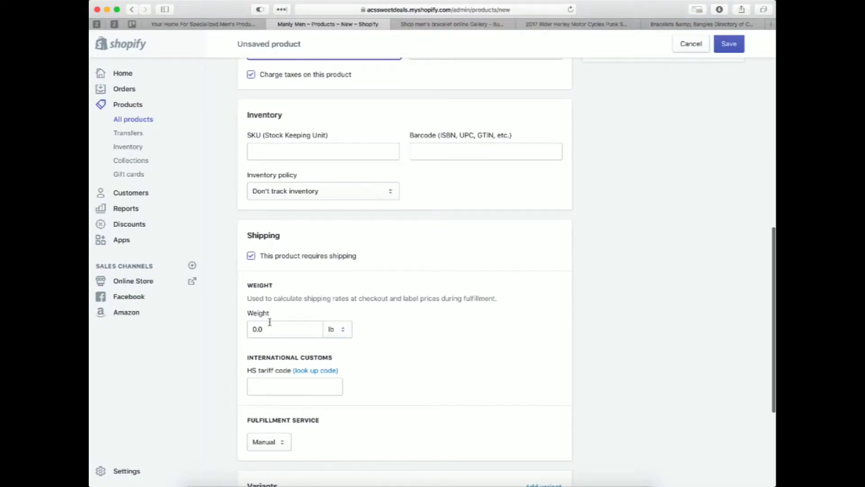
scroll(269, 321, "down", 1)
scroll(270, 321, "down", 6)
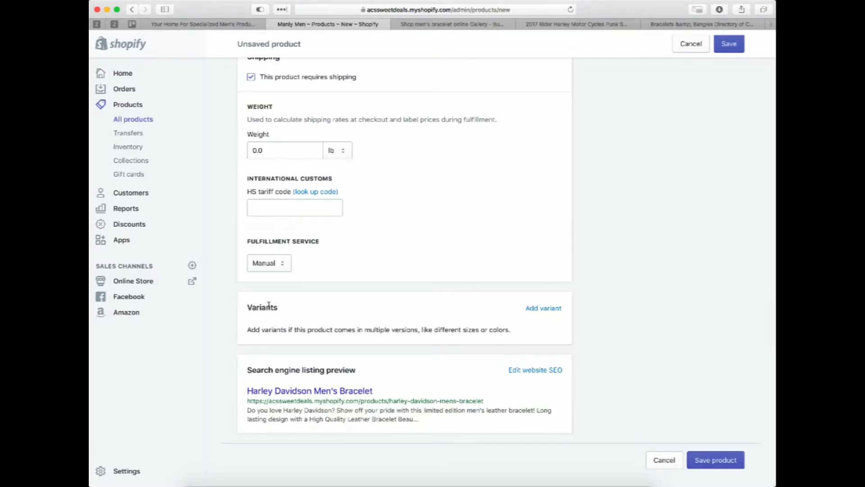
scroll(268, 306, "up", 15)
scroll(269, 308, "down", 15)
left_click(591, 24)
scroll(346, 158, "up", 10)
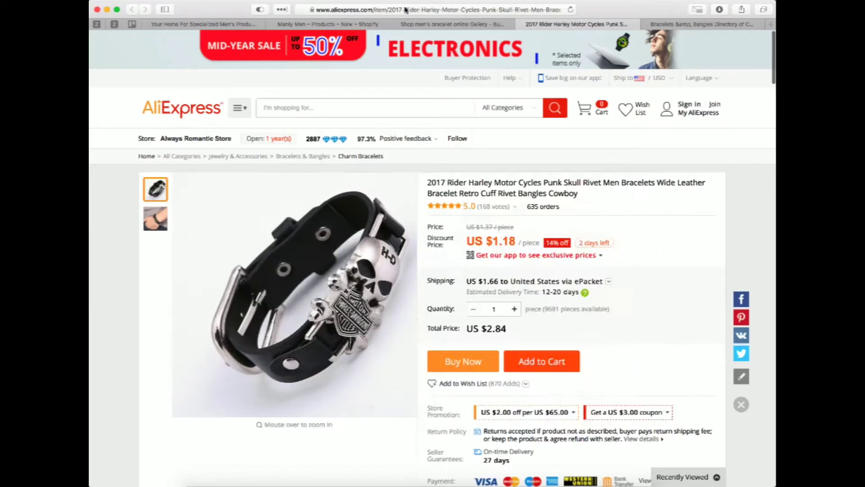
left_click(350, 25)
left_click(399, 25)
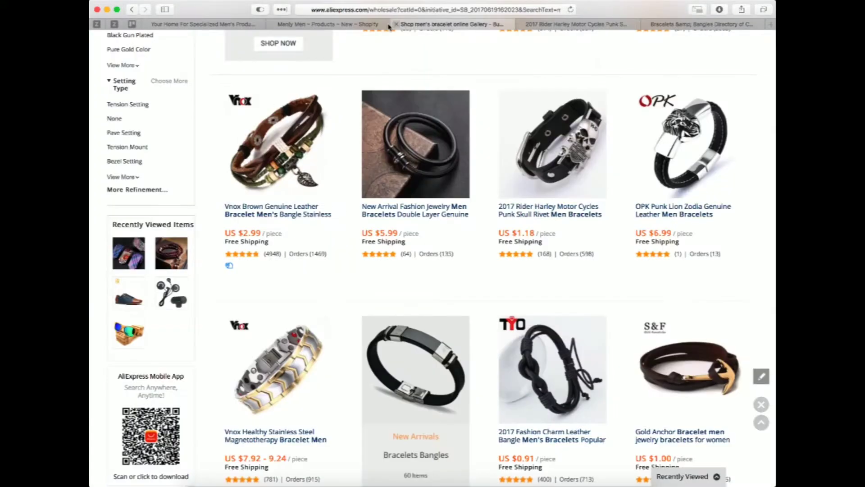
left_click(360, 26)
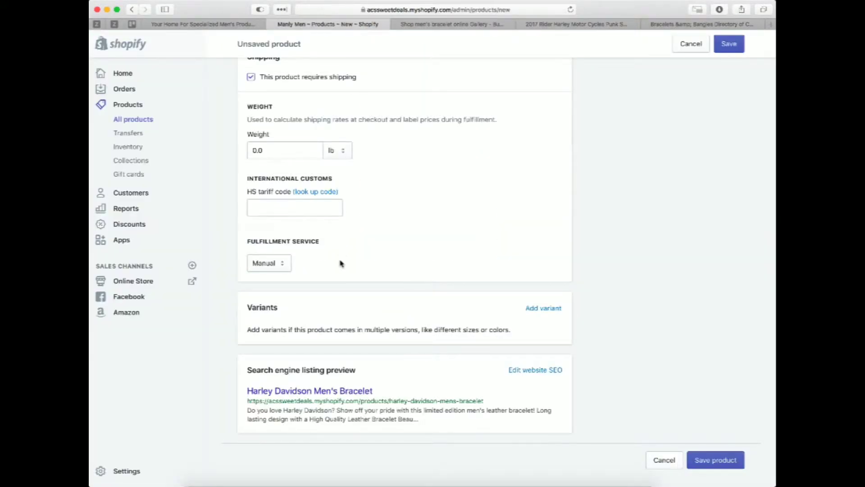
scroll(456, 280, "up", 15)
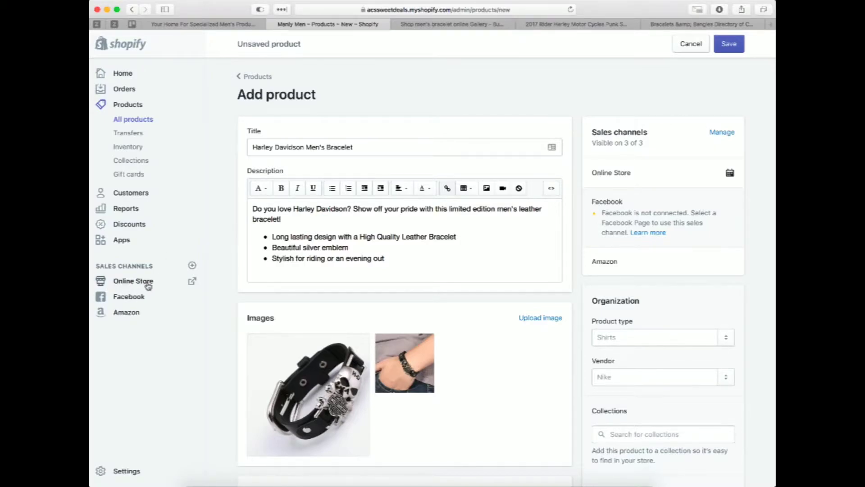
Assign the Harley Davidson Men's Bracelet to the Jewelry and Home page collections
scroll(597, 298, "down", 1)
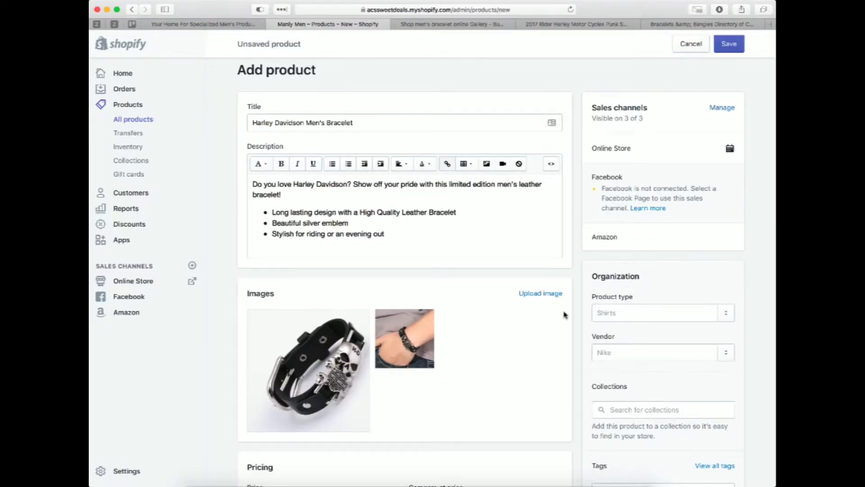
scroll(565, 315, "down", 4)
scroll(565, 314, "down", 1)
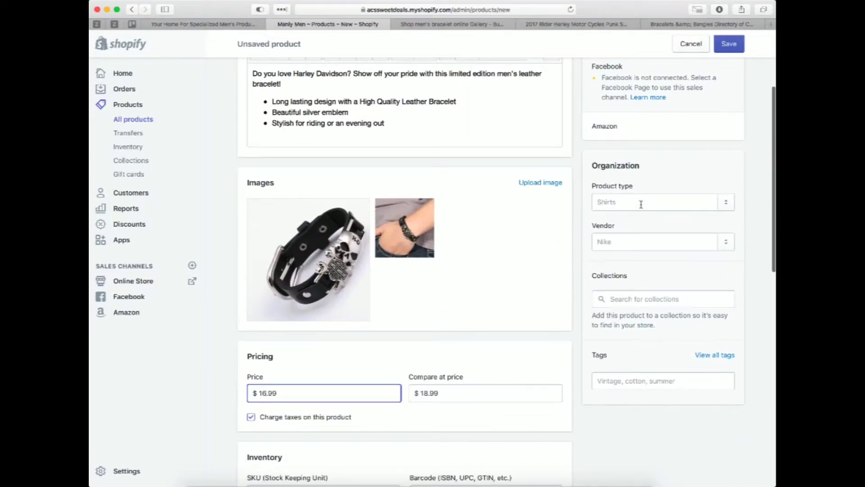
left_click(628, 299)
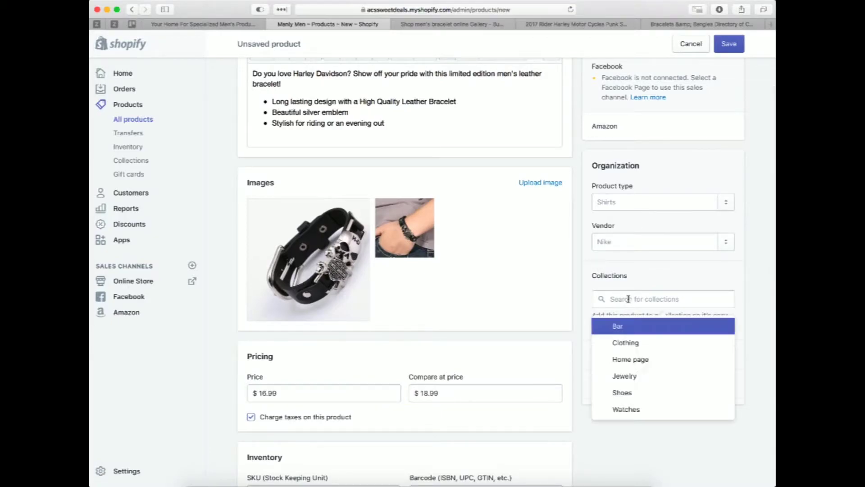
key("Escape")
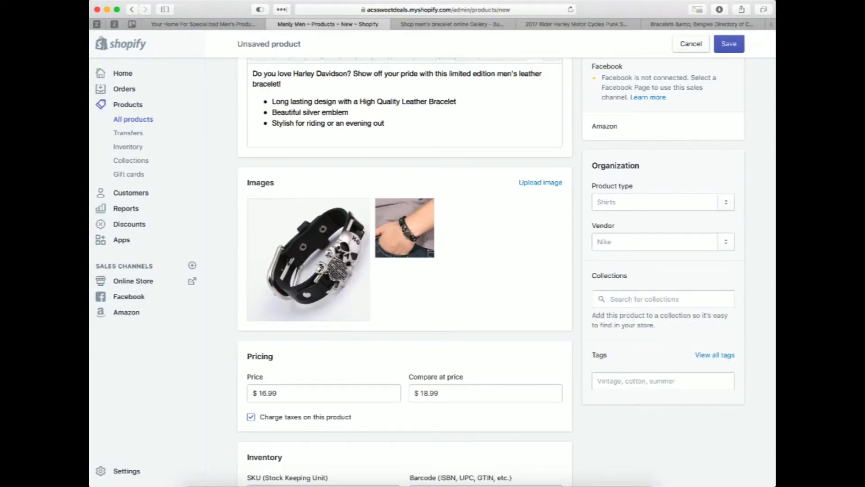
type("jew")
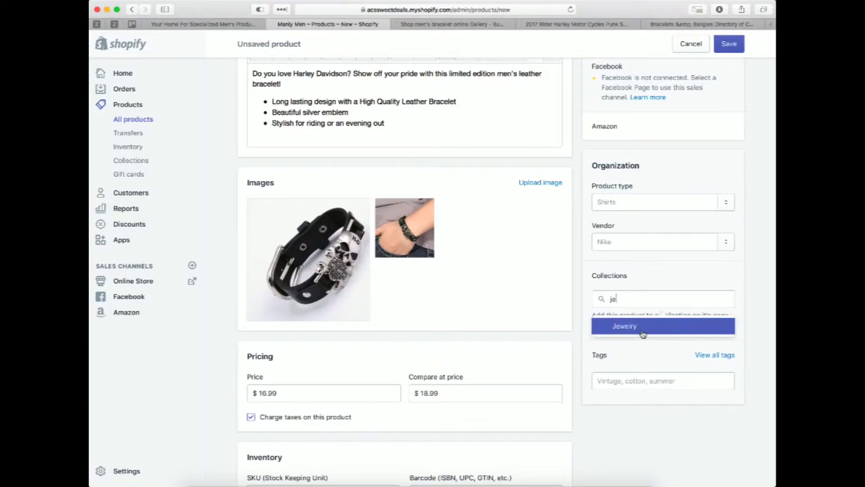
left_click(643, 332)
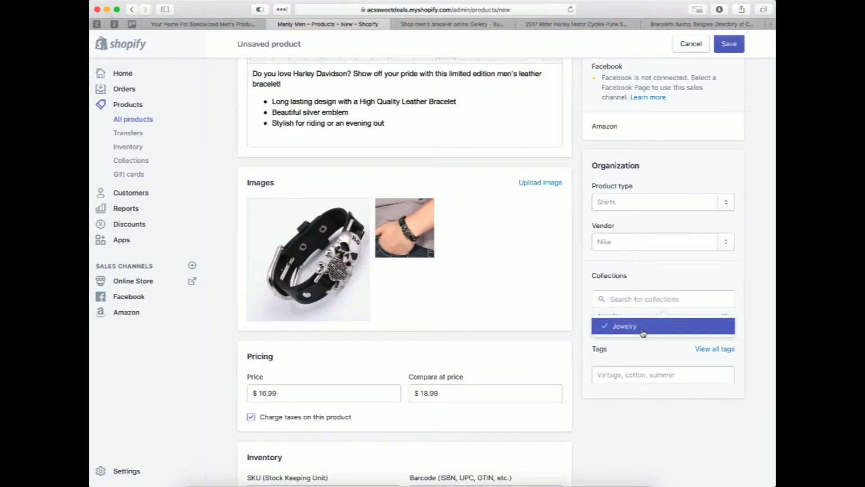
left_click(637, 301)
type("fea")
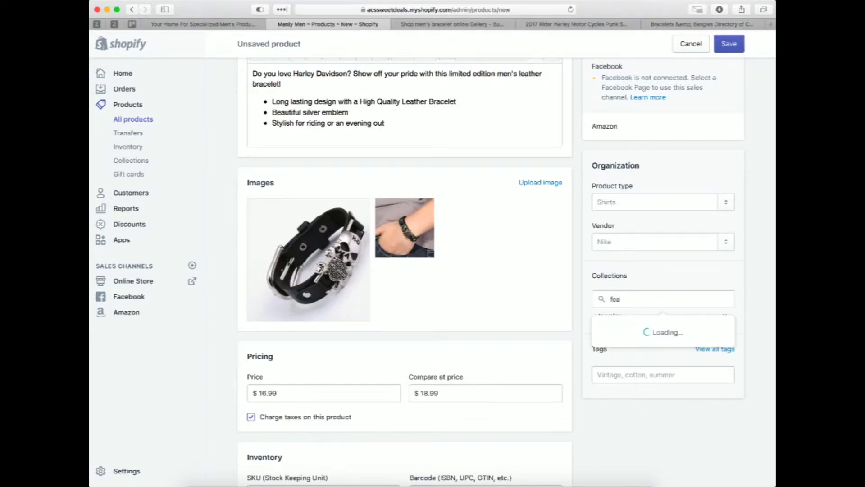
left_click(631, 326)
Add the tag Harley Davidson to the bracelet and save the new product
left_click(630, 366)
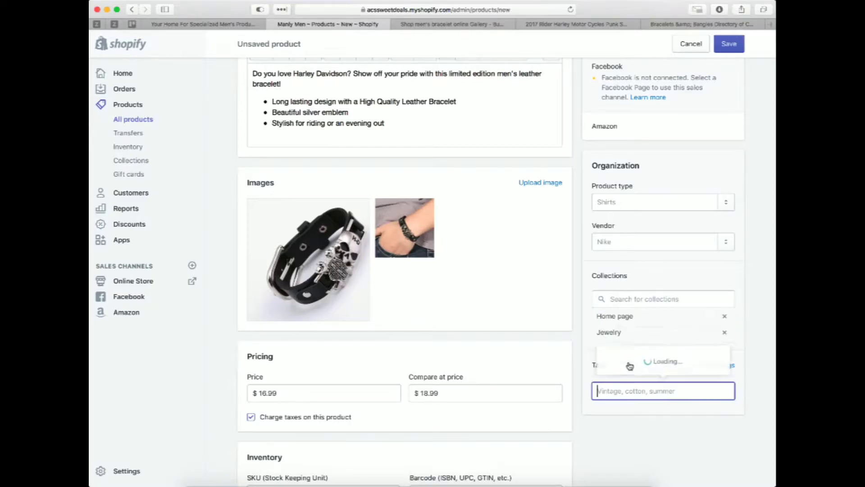
scroll(628, 379, "down", 1)
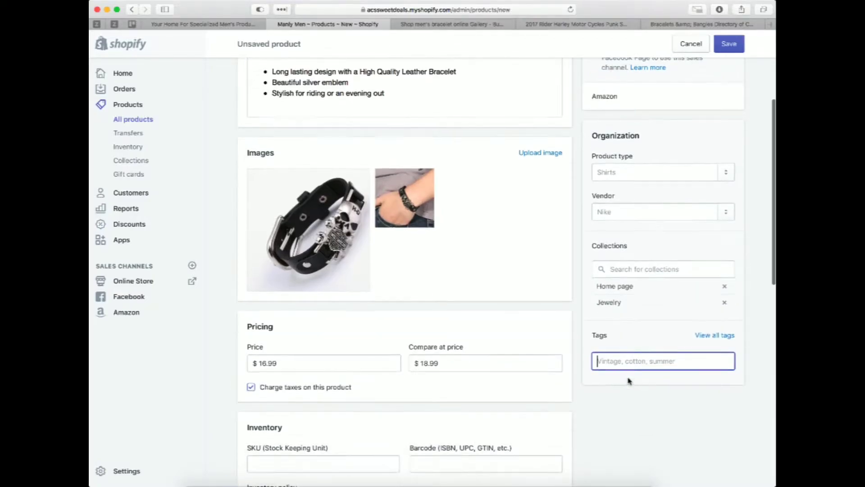
scroll(627, 378, "up", 4)
scroll(628, 378, "down", 2)
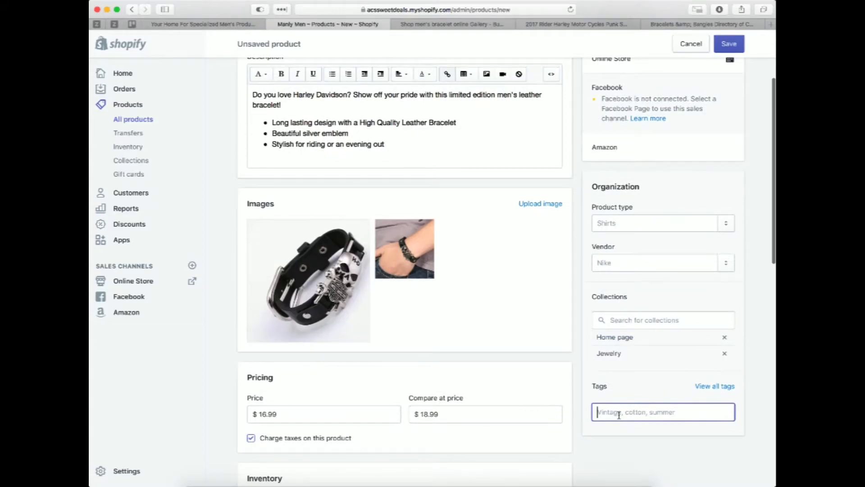
type("Harley Davidson")
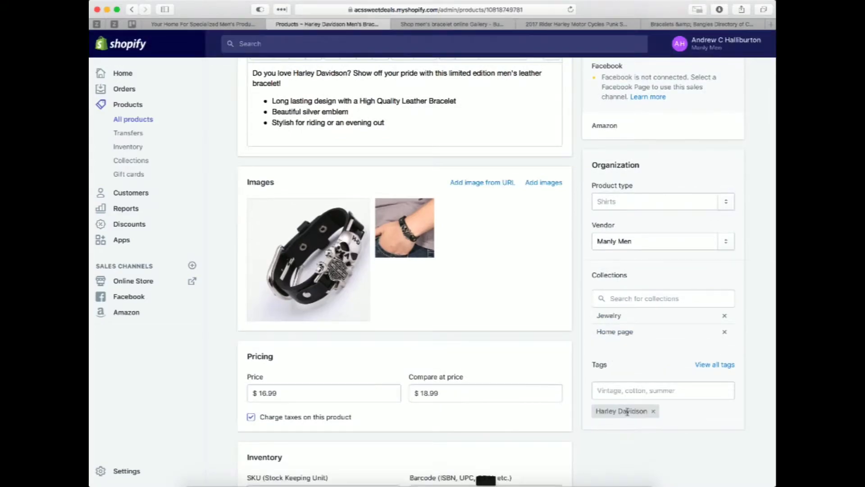
scroll(592, 349, "up", 2)
scroll(626, 321, "up", 3)
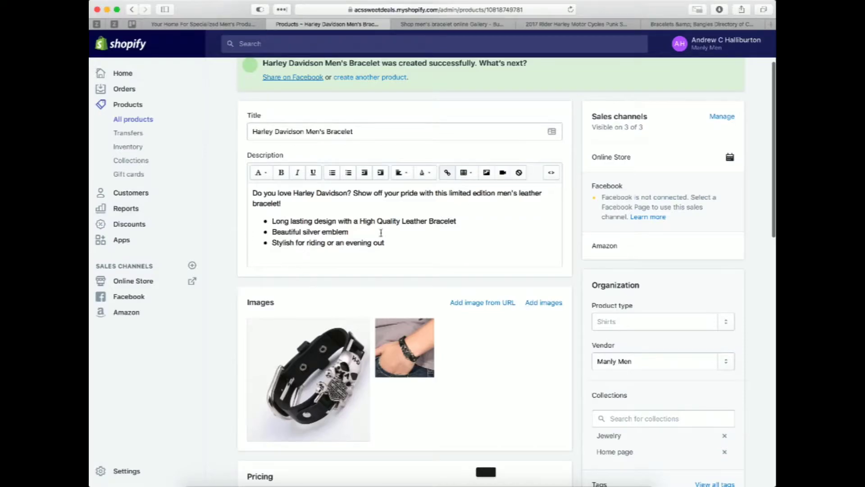
scroll(514, 188, "up", 3)
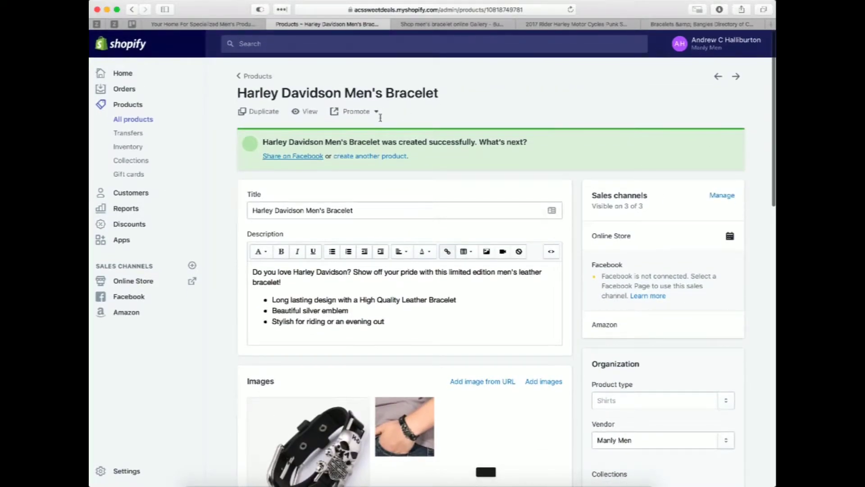
Create and save a new collection titled Motorcycle with products selected manually
left_click(131, 165)
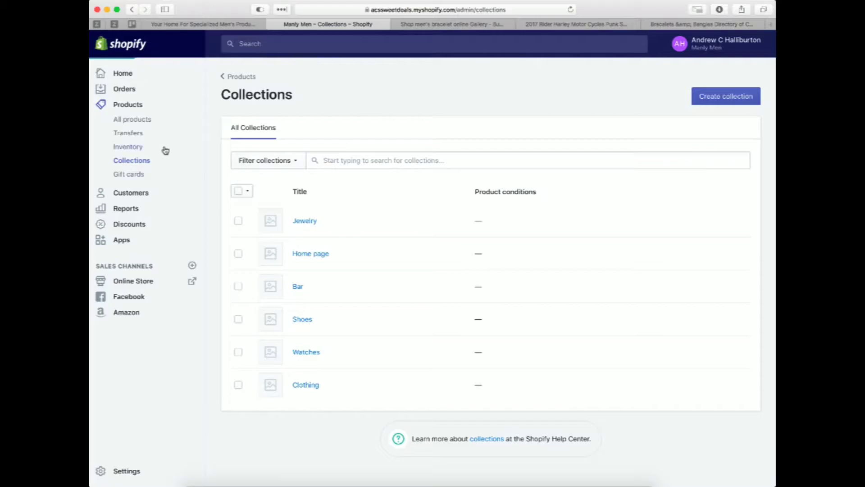
left_click(701, 101)
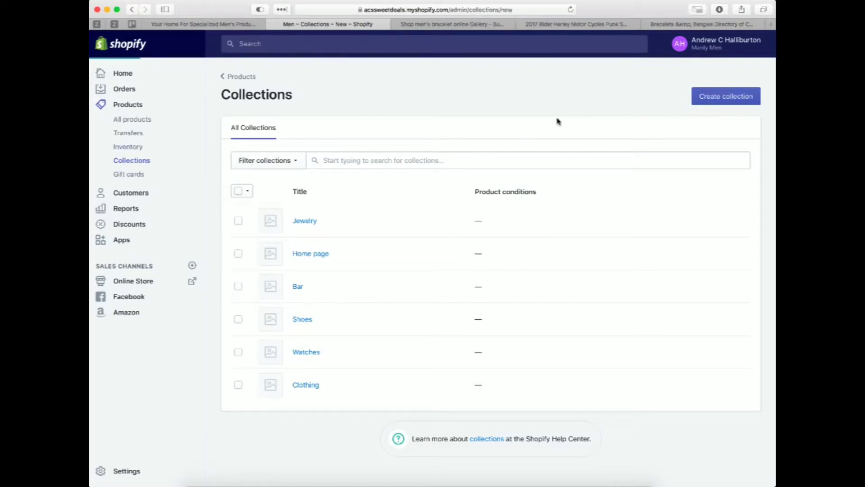
left_click(348, 145)
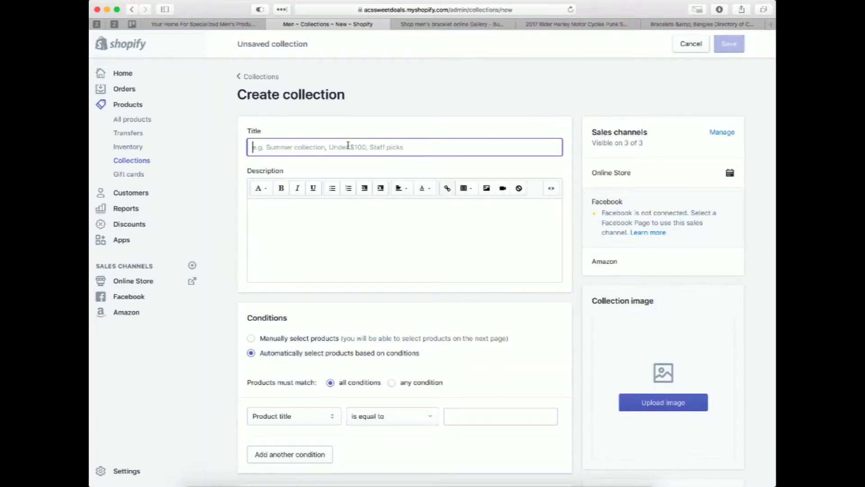
type("Motorcycle")
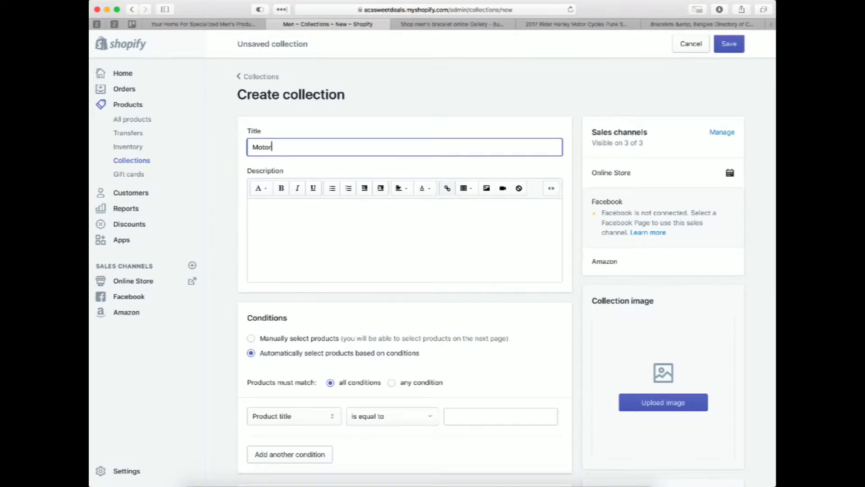
left_click(251, 339)
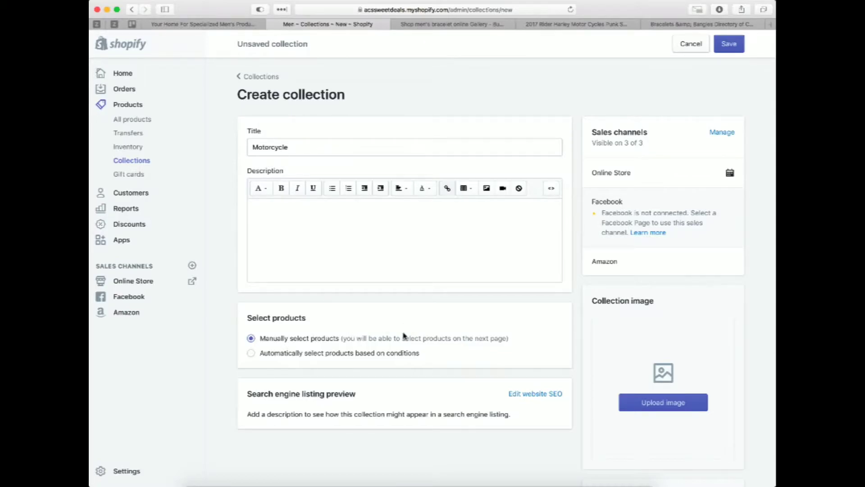
left_click(727, 48)
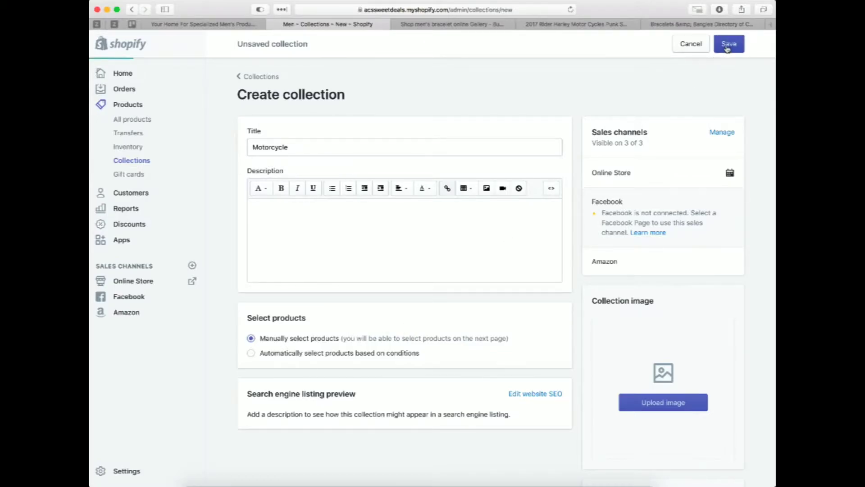
Reopen the Harley Davidson Men's Bracelet product and add it to the Motorcycle collection
left_click(137, 120)
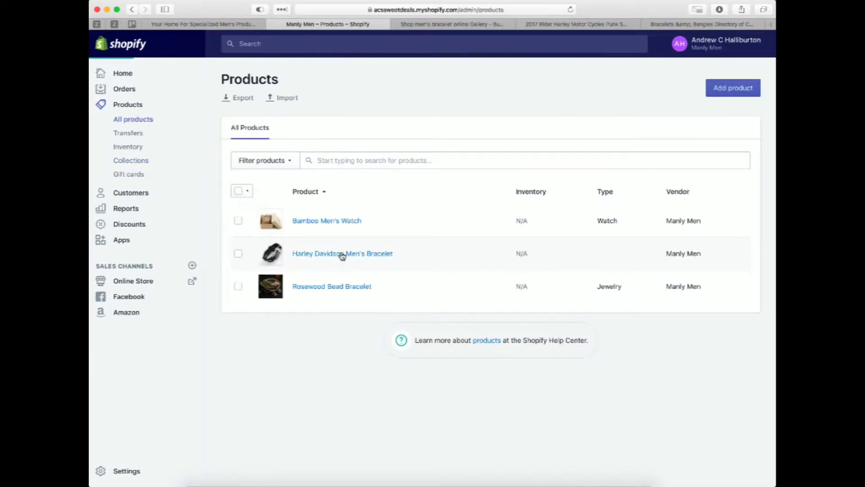
left_click(342, 254)
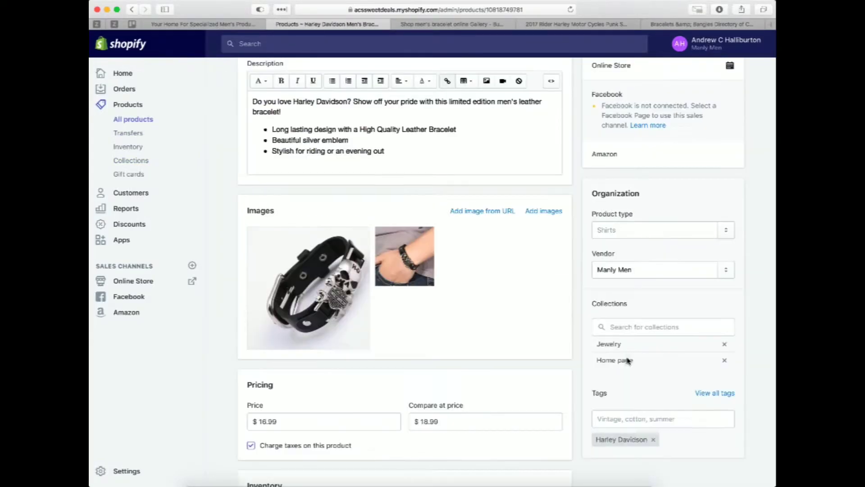
left_click(634, 328)
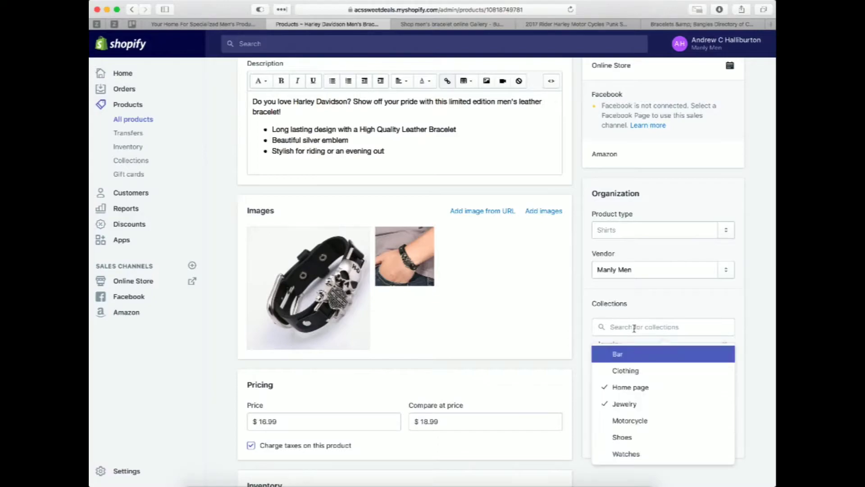
type("mo")
key("Return")
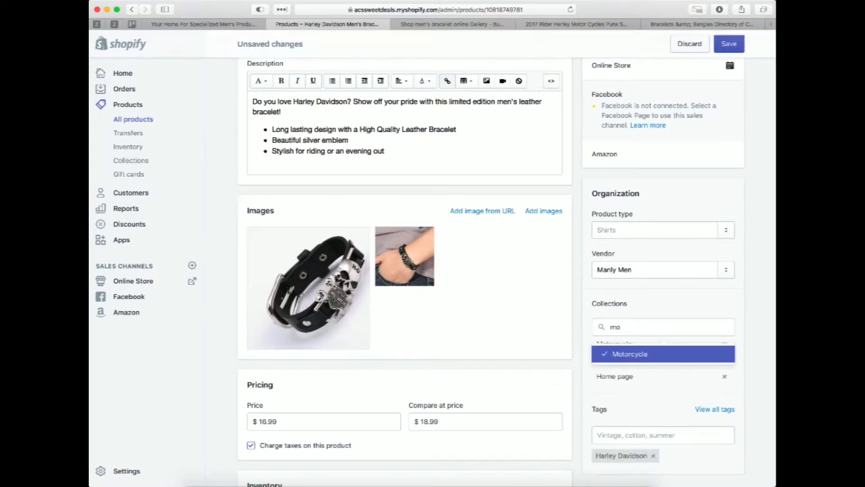
Set the bracelet's product type to Jewelry
left_click(613, 229)
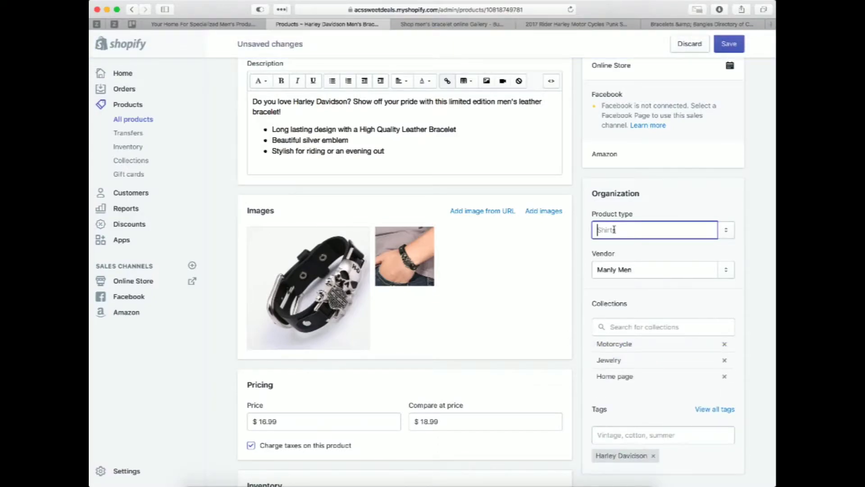
type("Jew")
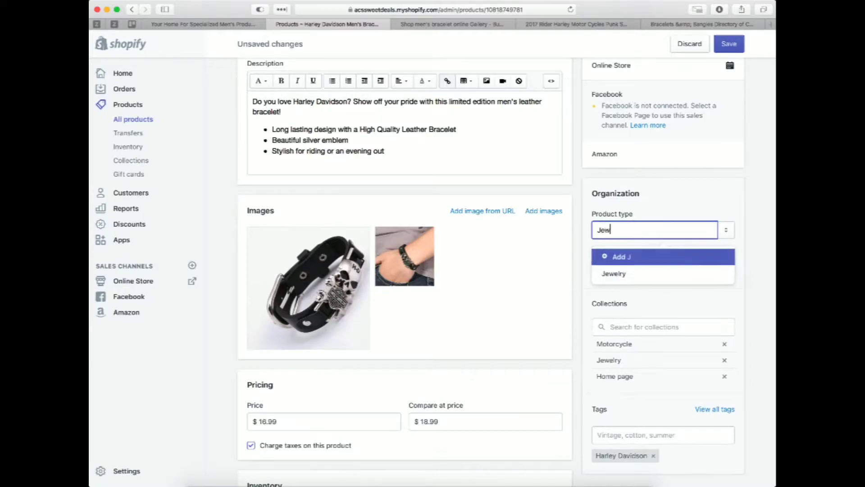
key("Down")
key("Return")
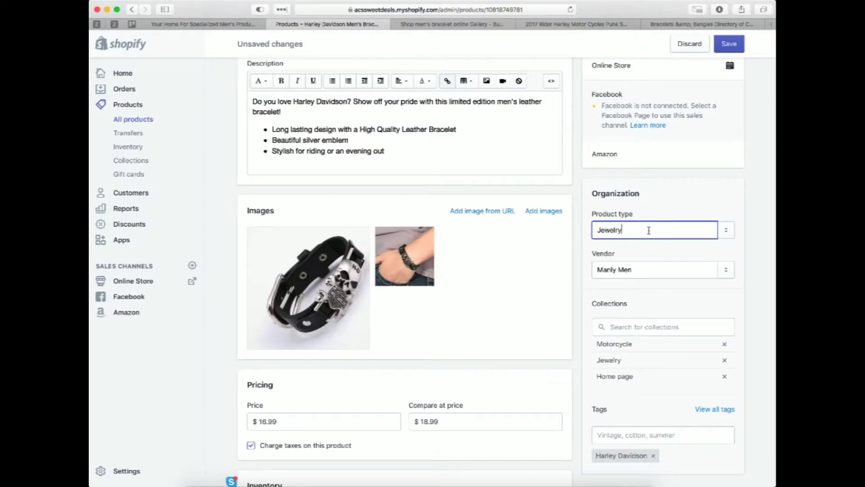
key("super+a")
key("BackSpace")
type("Mot")
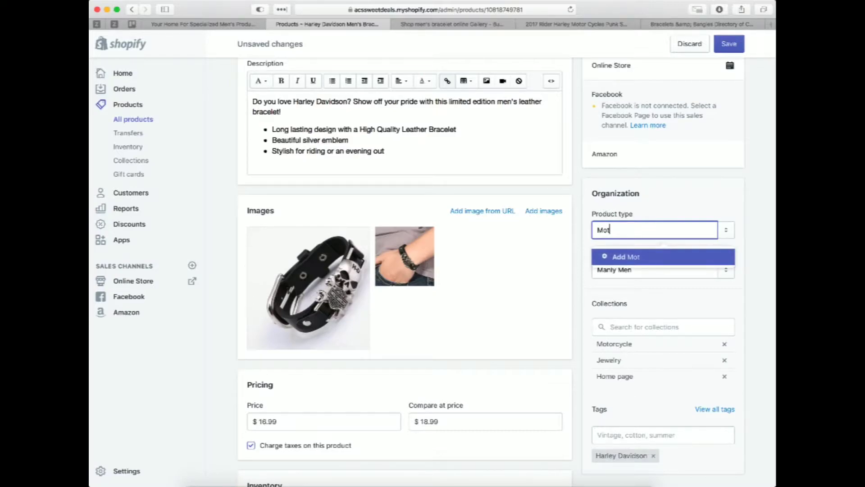
key("super+a")
type("Jew")
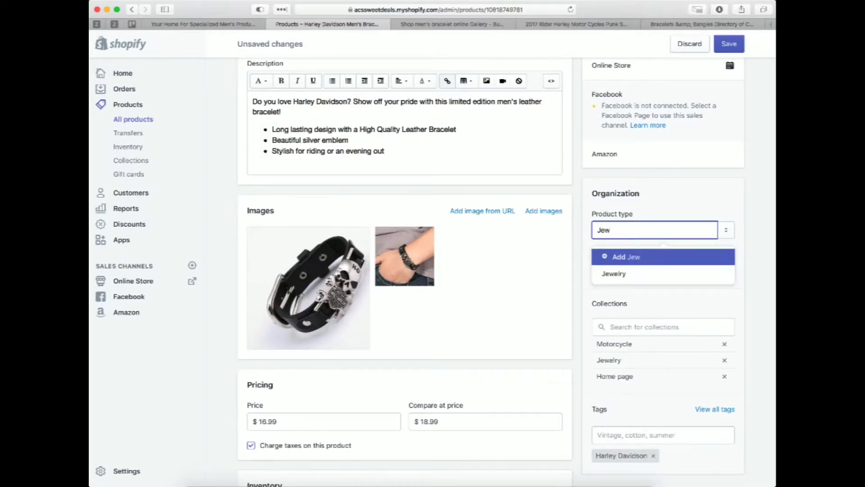
type("elry")
key("Return")
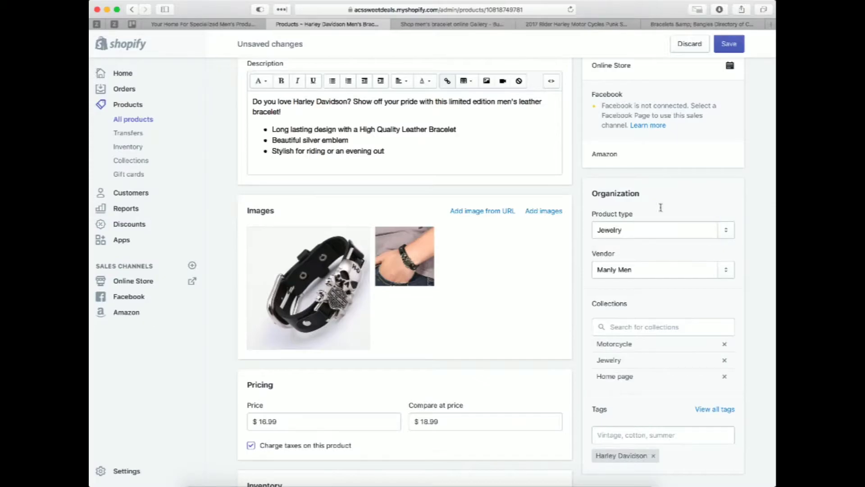
Check the remaining shipping and variant settings of the Harley Davidson Men's Bracelet and save the product changes
scroll(557, 261, "down", 10)
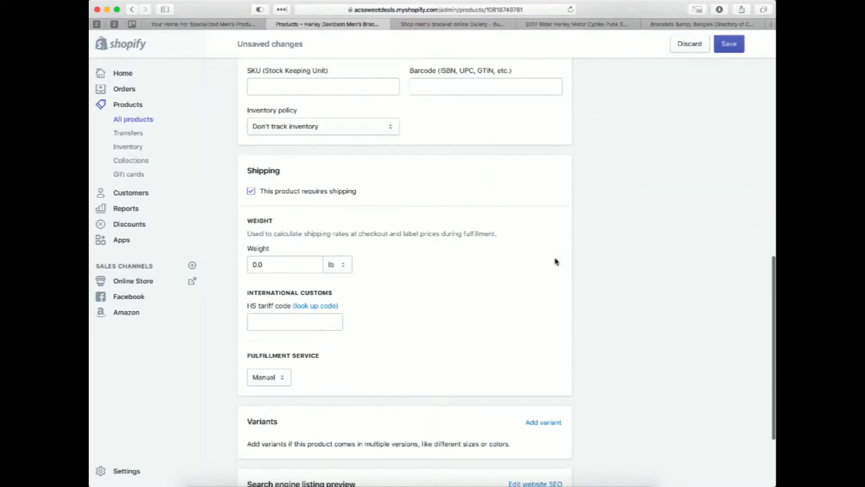
scroll(556, 259, "up", 15)
left_click(728, 47)
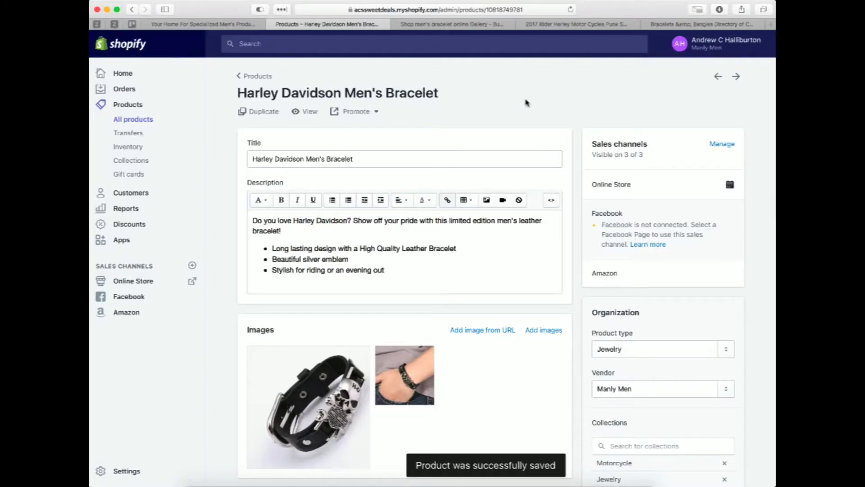
View the Harley Davidson Men's Bracelet on the storefront and examine its images, price and description
left_click(309, 113)
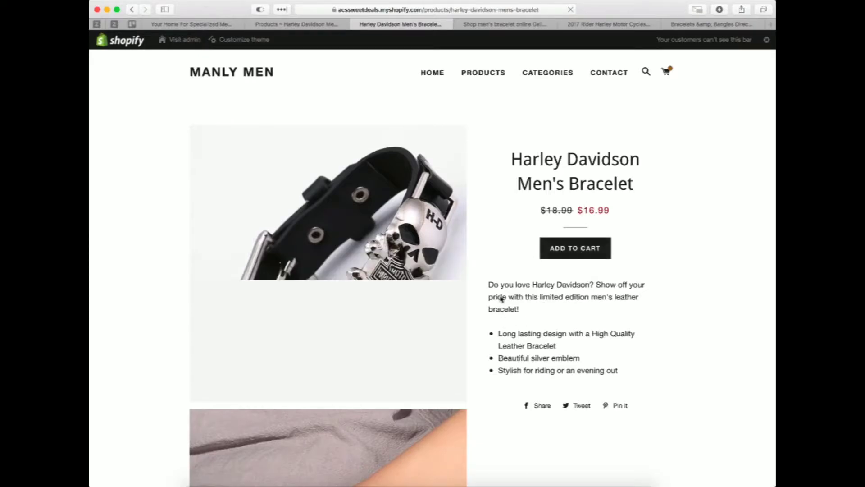
scroll(354, 307, "down", 5)
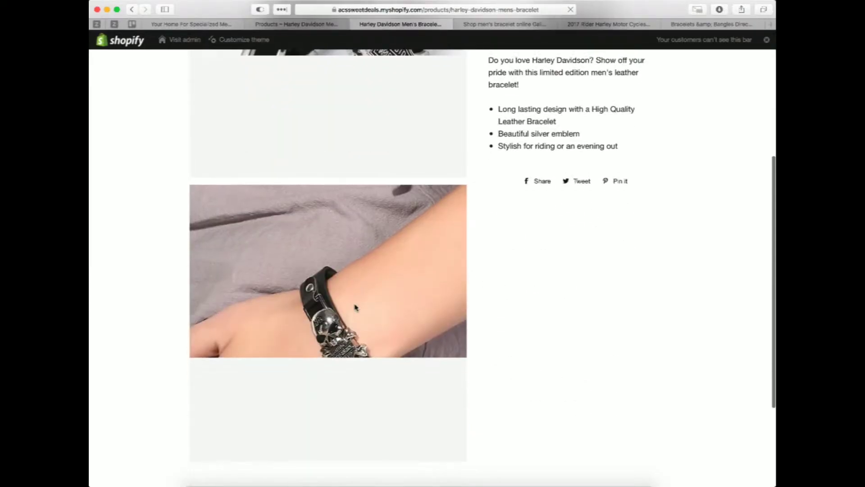
scroll(355, 307, "up", 5)
scroll(355, 307, "down", 3)
scroll(354, 308, "down", 4)
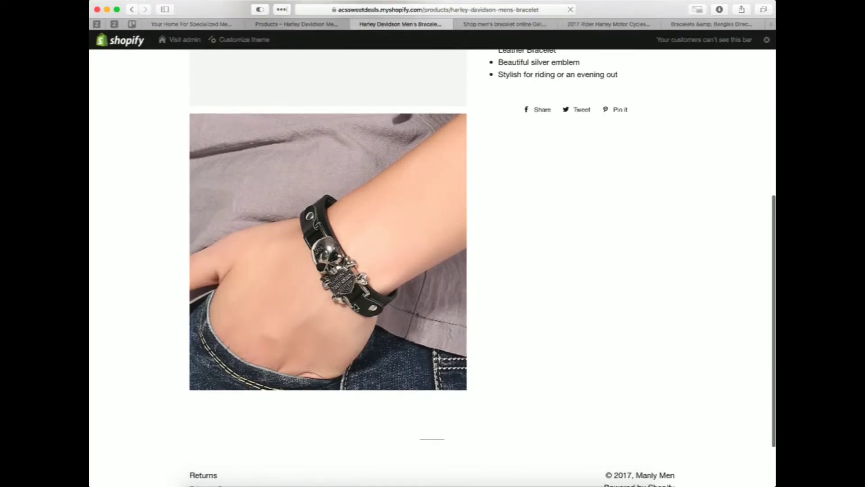
scroll(355, 307, "up", 5)
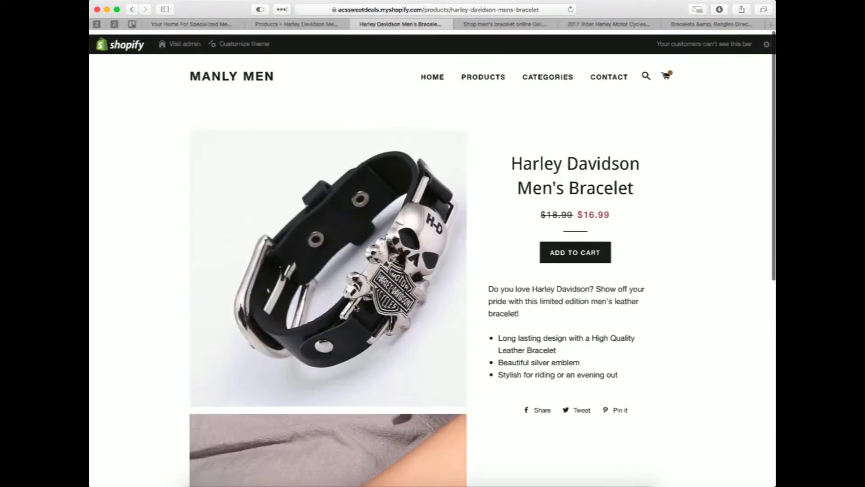
scroll(315, 280, "down", 6)
scroll(315, 279, "up", 6)
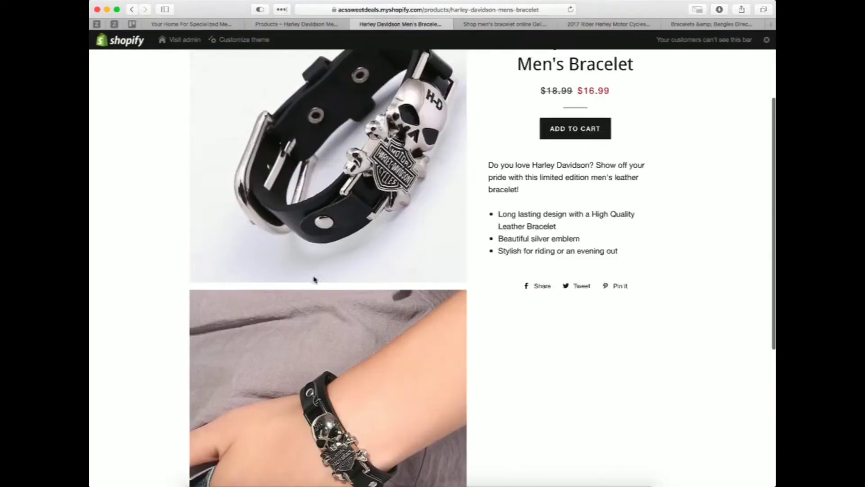
scroll(315, 289, "down", 5)
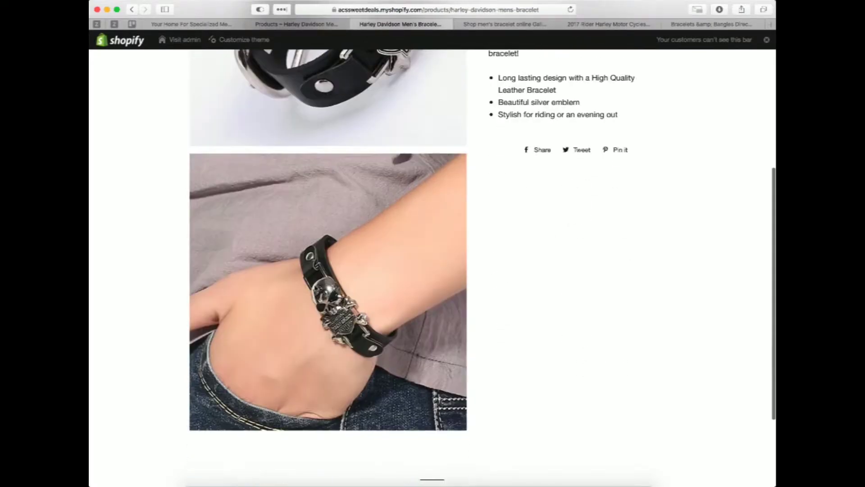
scroll(315, 288, "up", 6)
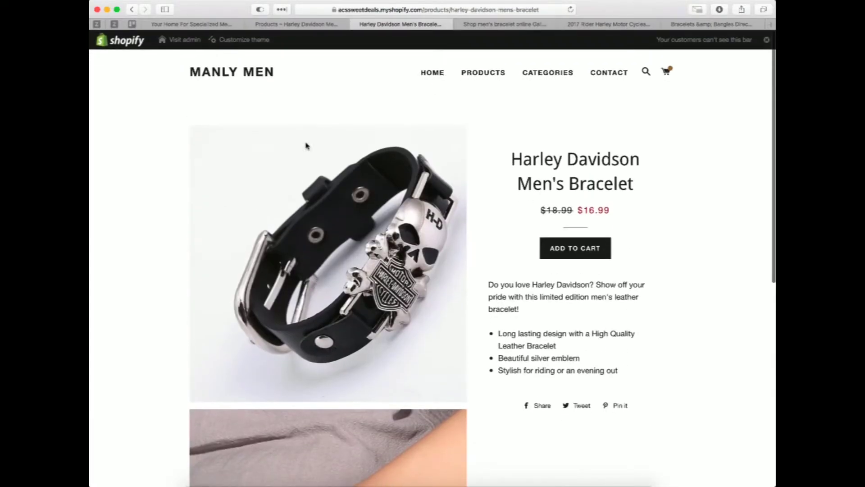
Open the Rosewood Bead Bracelet from the store's admin product list and examine its images and color variants
left_click(289, 25)
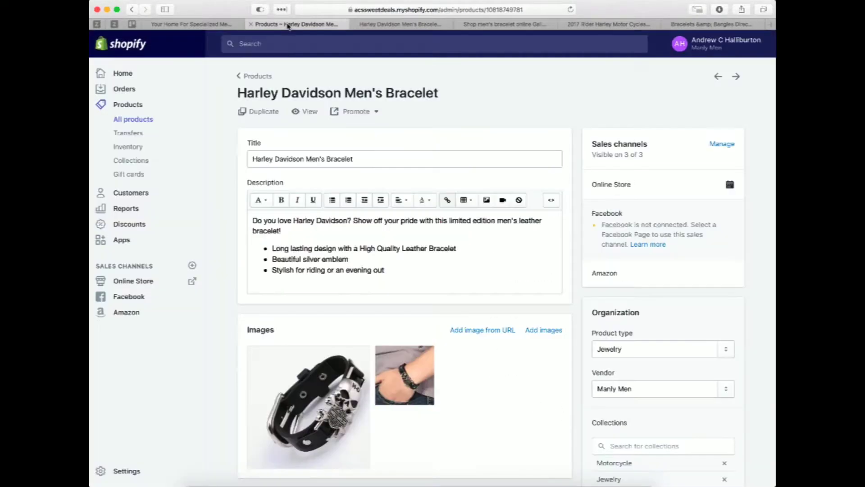
left_click(138, 120)
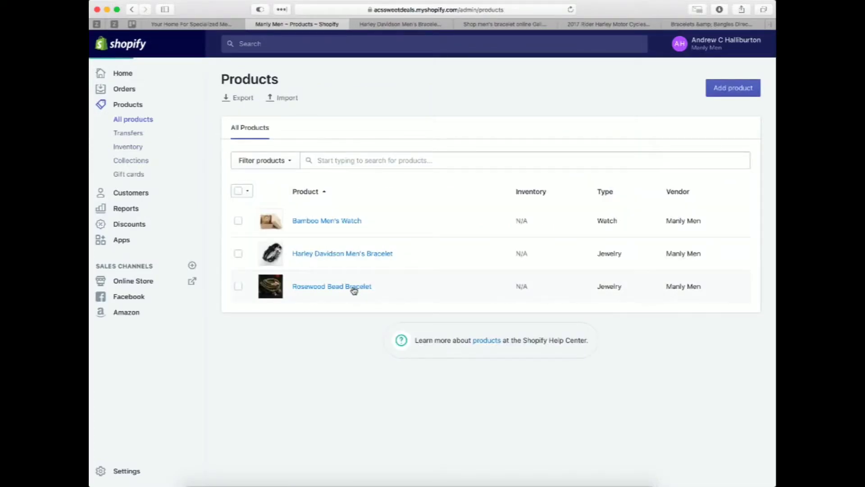
left_click(355, 289)
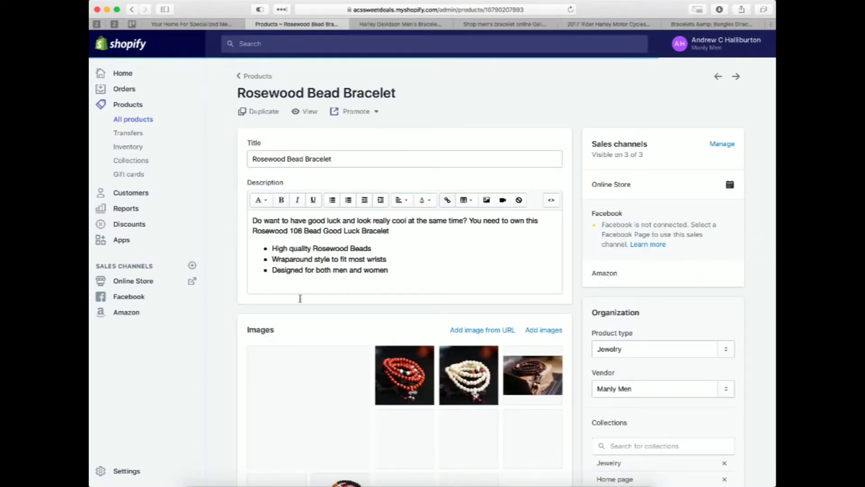
scroll(232, 309, "down", 5)
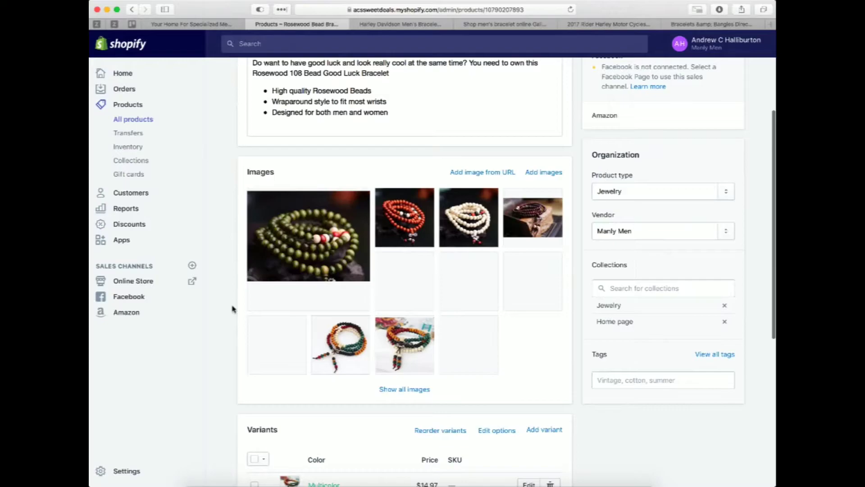
scroll(271, 236, "up", 5)
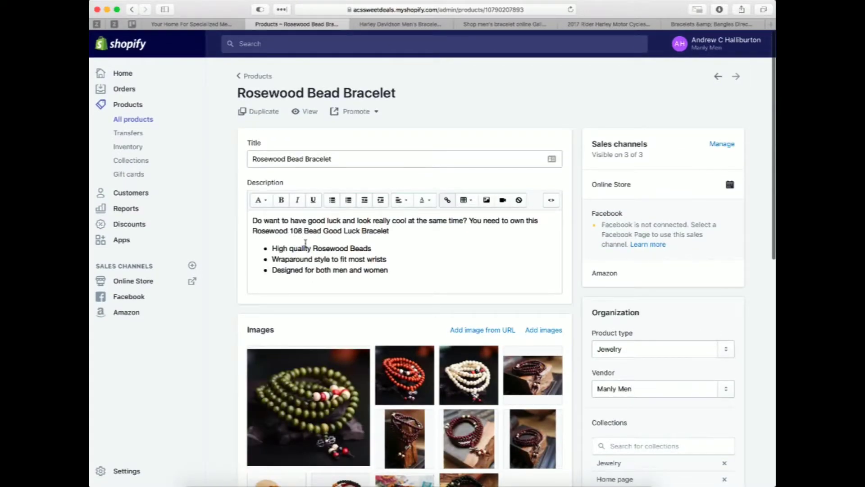
scroll(221, 325, "down", 12)
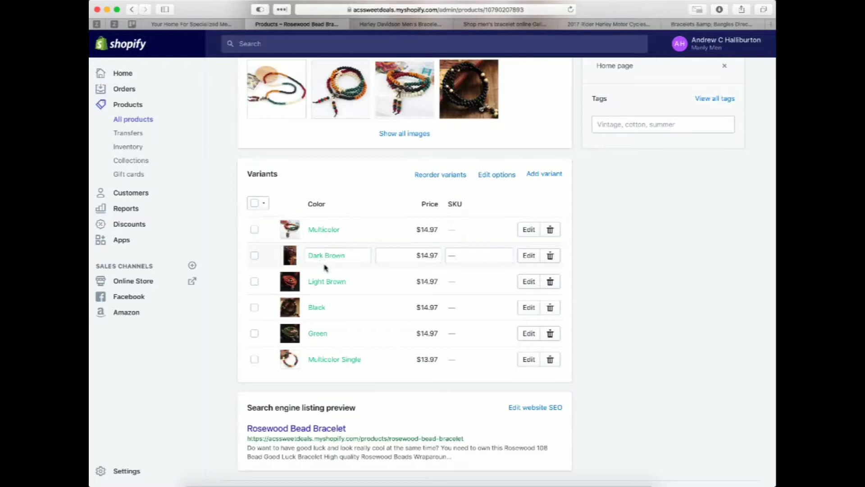
Open a blank variant form for the Rosewood Bead Bracelet, return to the product without adding one and examine its existing color variants
left_click(541, 176)
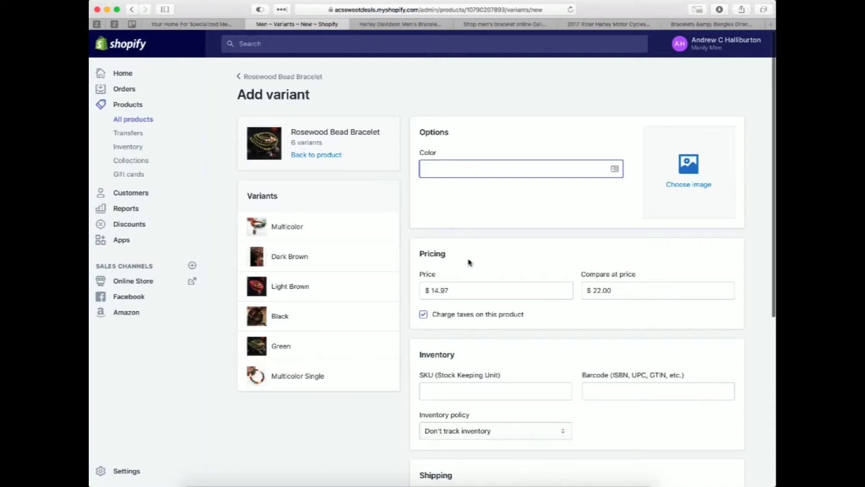
left_click(319, 159)
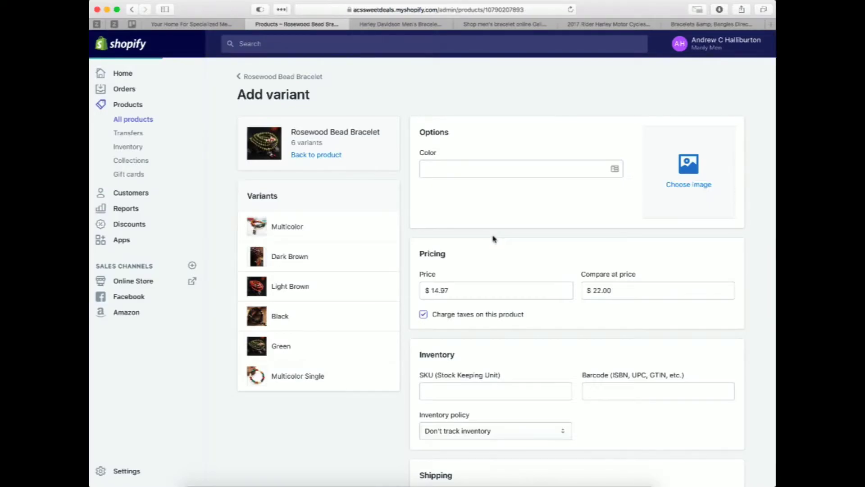
scroll(493, 239, "down", 5)
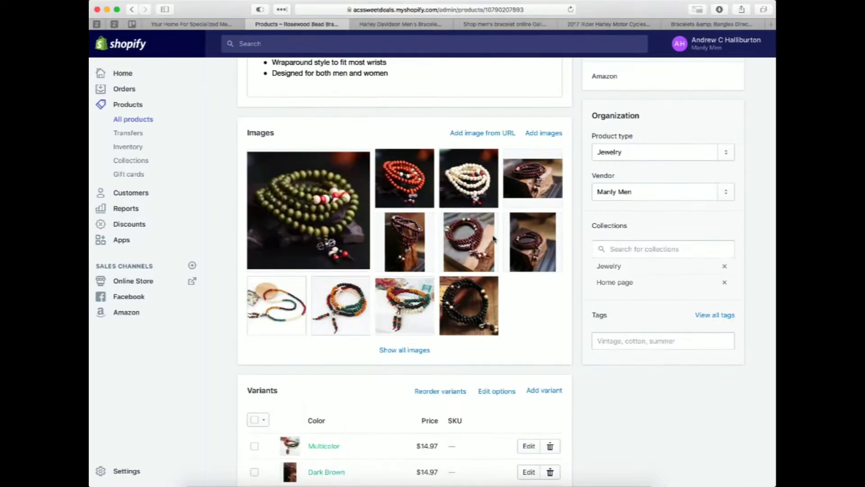
scroll(338, 318, "down", 4)
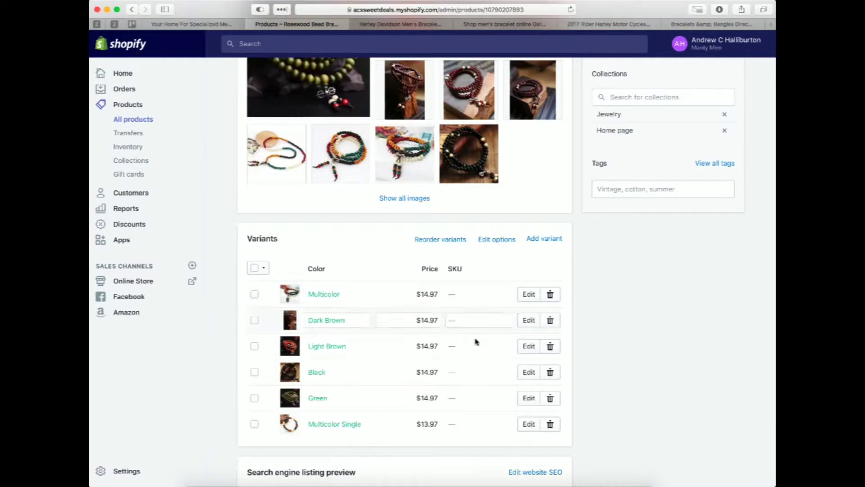
double_click(330, 298)
left_click(617, 328)
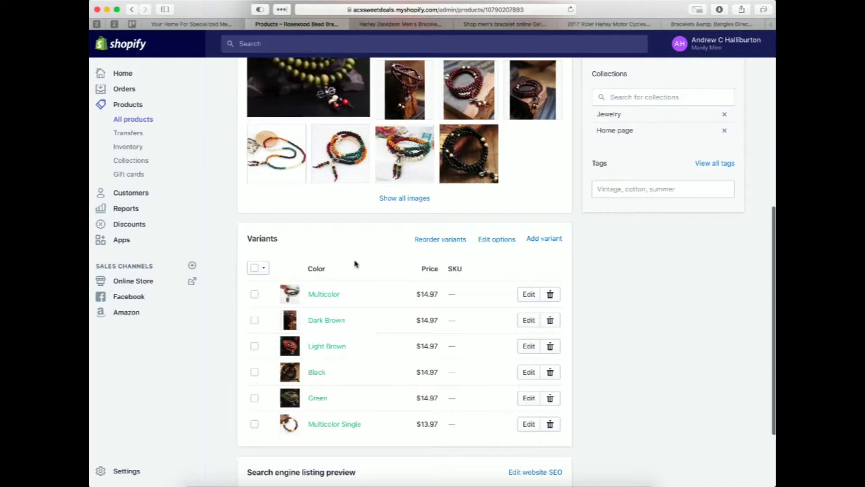
Examine the color, pricing, inventory and shipping fields for adding a Rosewood Bead Bracelet variant, and return to the product
left_click(543, 239)
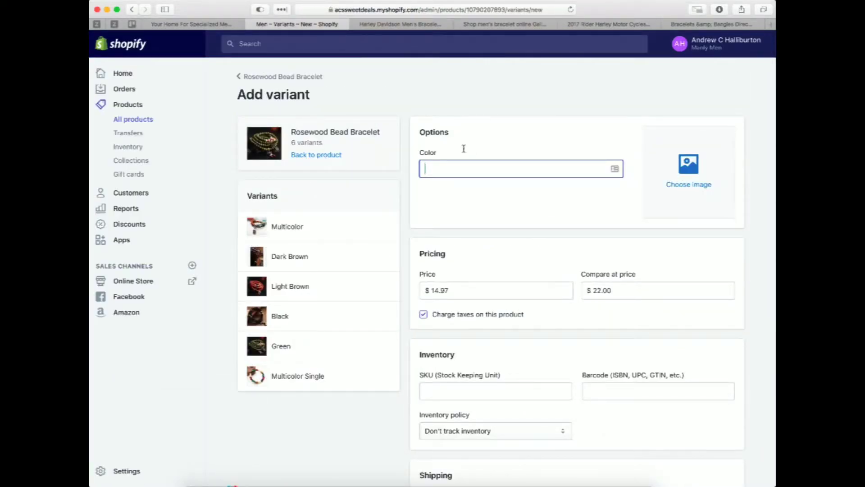
scroll(475, 259, "down", 6)
scroll(475, 259, "up", 6)
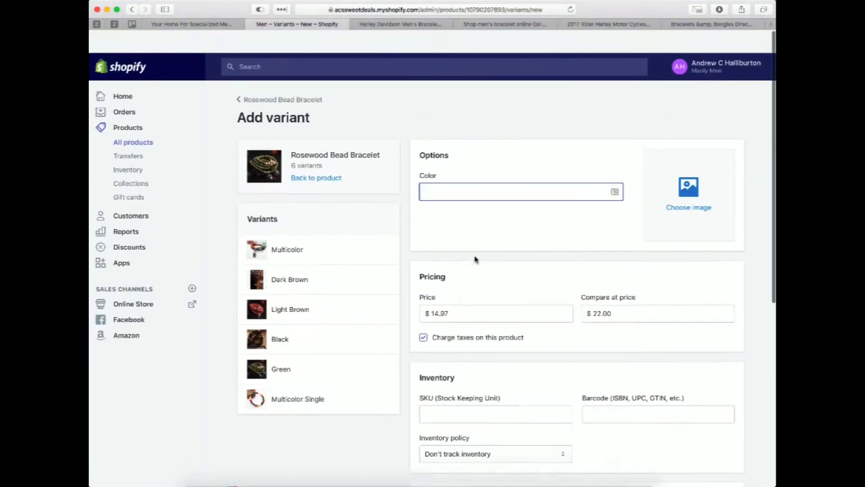
scroll(467, 342, "down", 2)
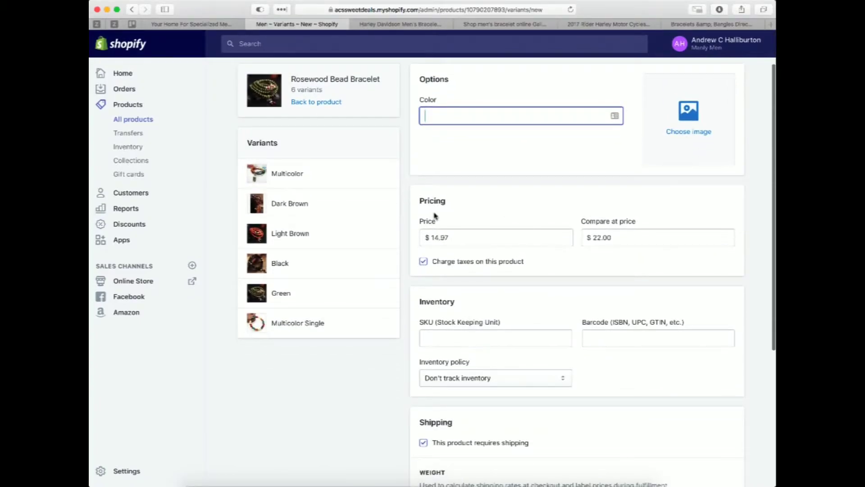
scroll(588, 250, "down", 5)
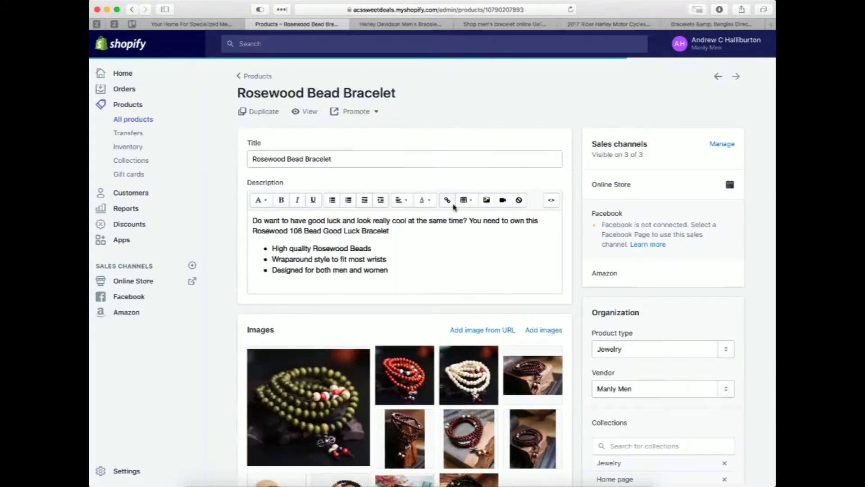
View the Rosewood Bead Bracelet on the storefront and compare color options including Dark Brown, Multicolor and Multicolor Single
left_click(305, 111)
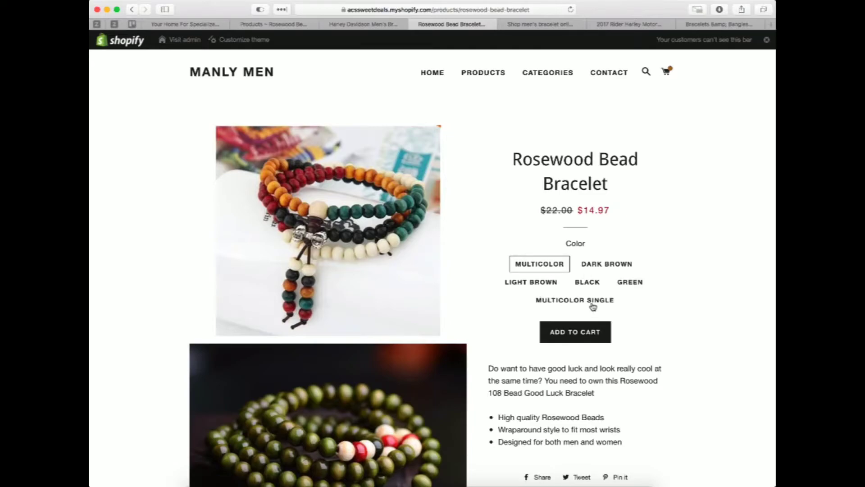
left_click(607, 264)
scroll(605, 263, "down", 8)
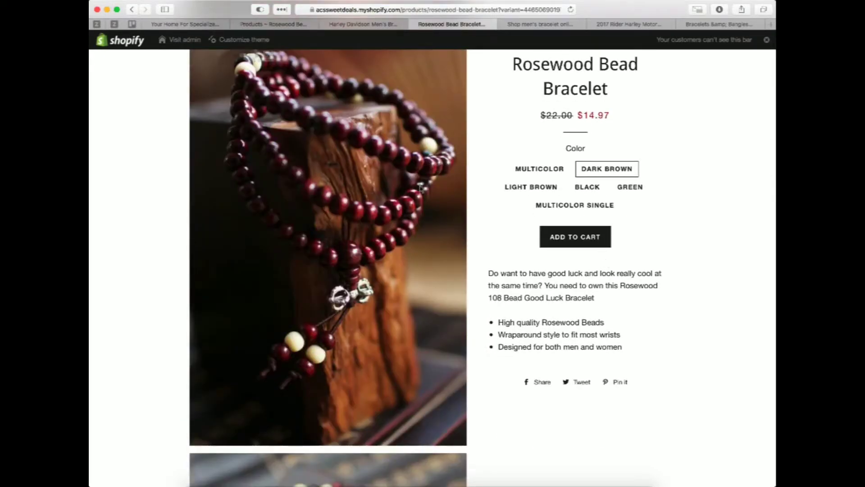
left_click(593, 206)
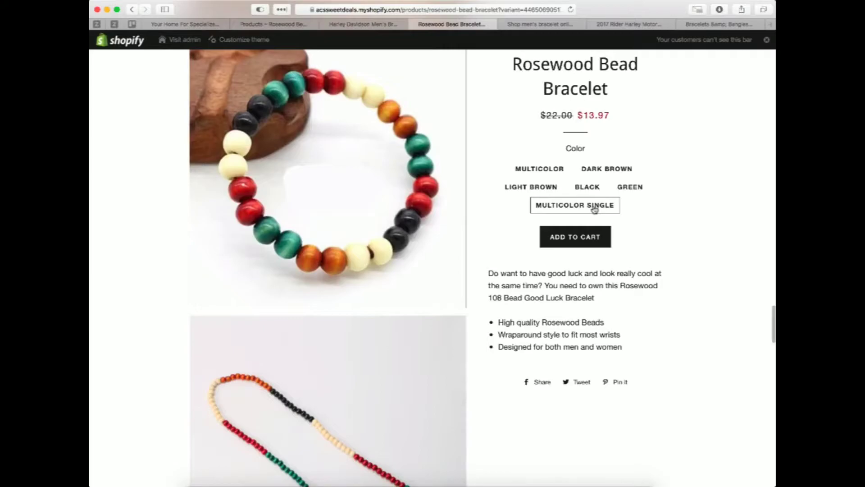
left_click(543, 189)
left_click(530, 173)
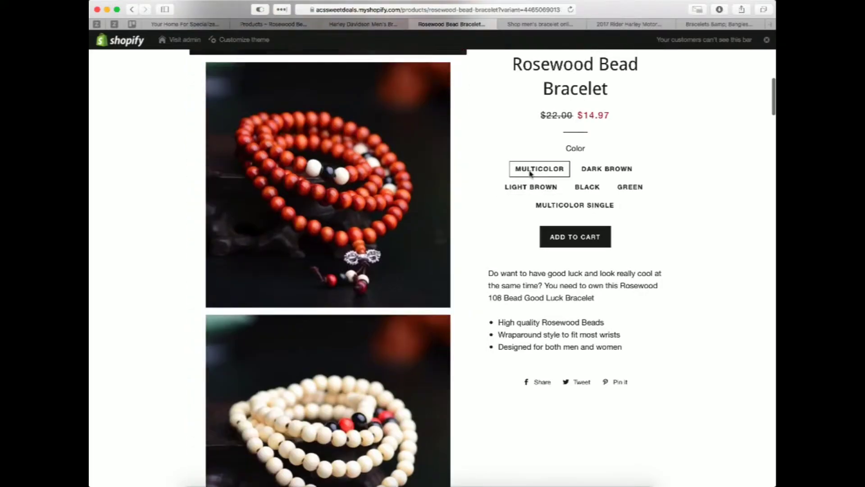
left_click(635, 193)
left_click(577, 206)
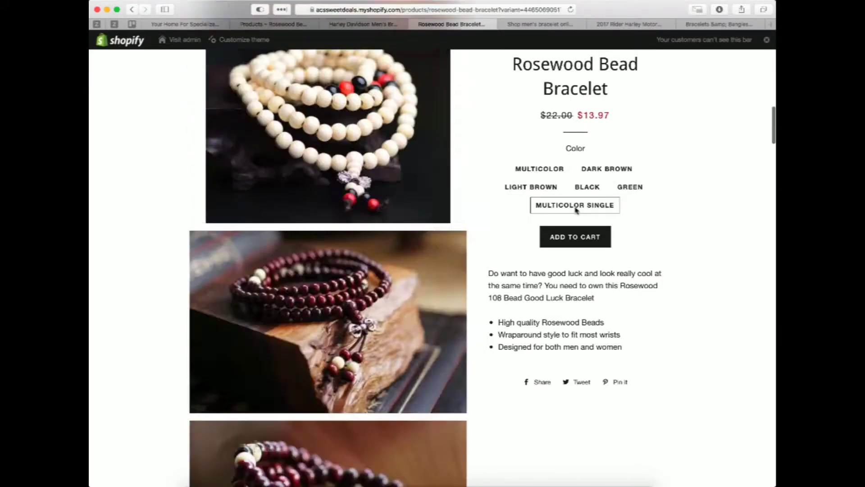
scroll(363, 317, "down", 10)
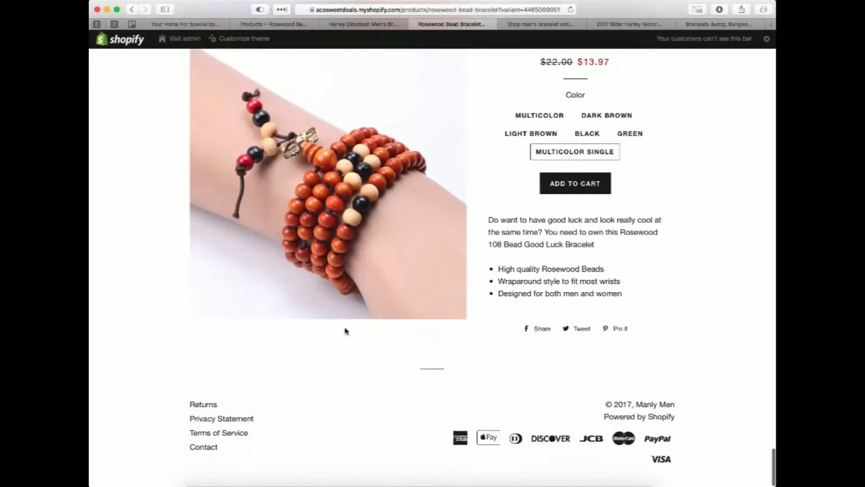
scroll(346, 331, "up", 15)
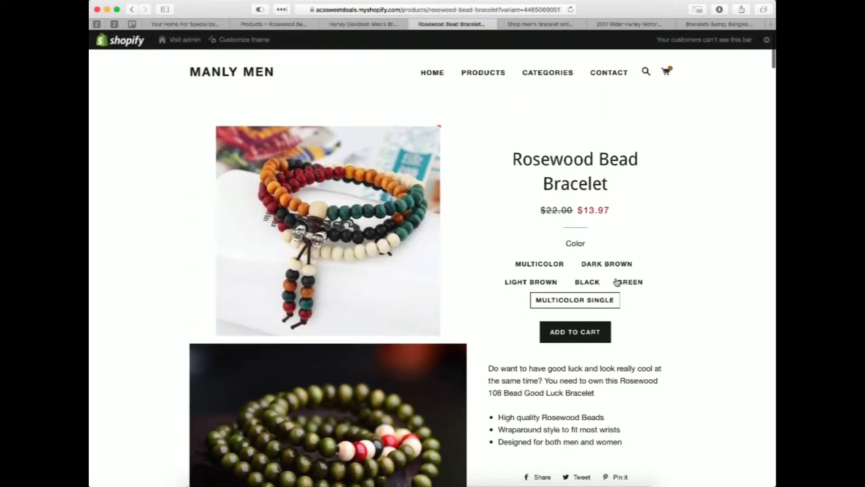
scroll(617, 282, "down", 2)
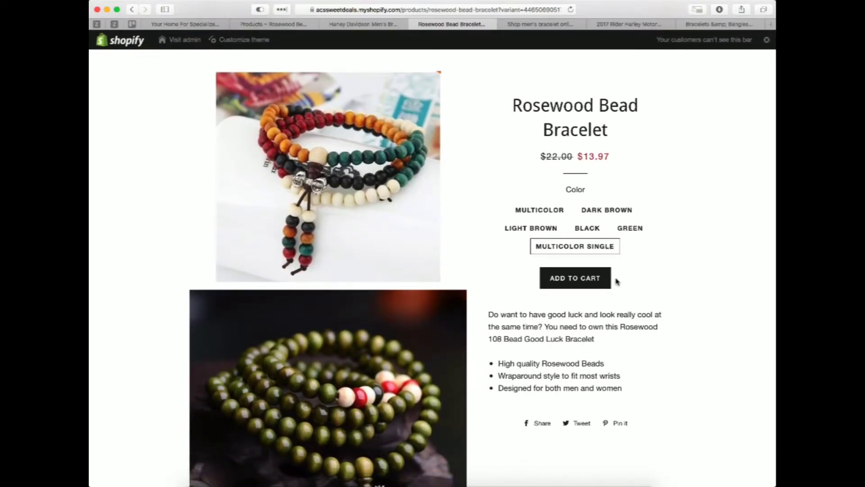
Return to the Harley Davidson bracelet's storefront page and view the store's full product catalog from there
left_click(362, 27)
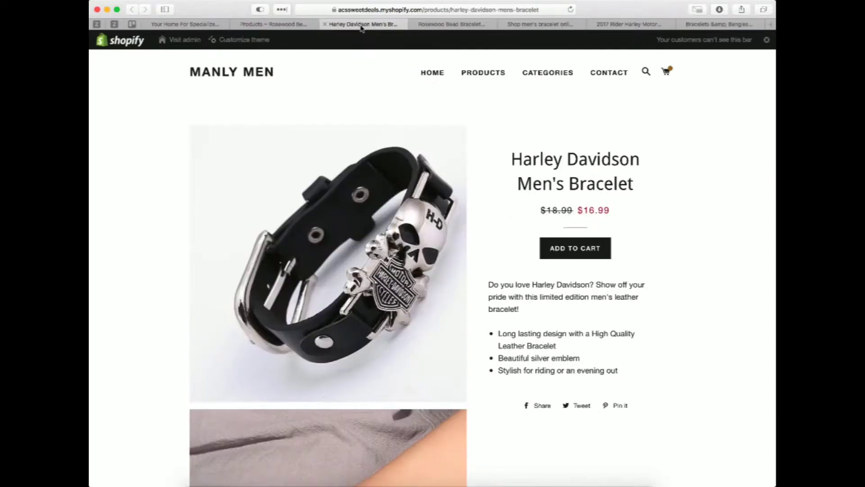
left_click(498, 76)
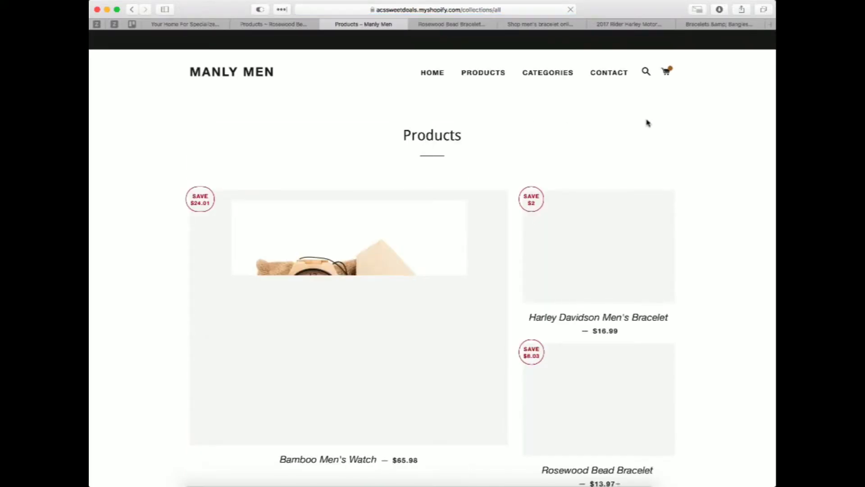
scroll(704, 238, "down", 3)
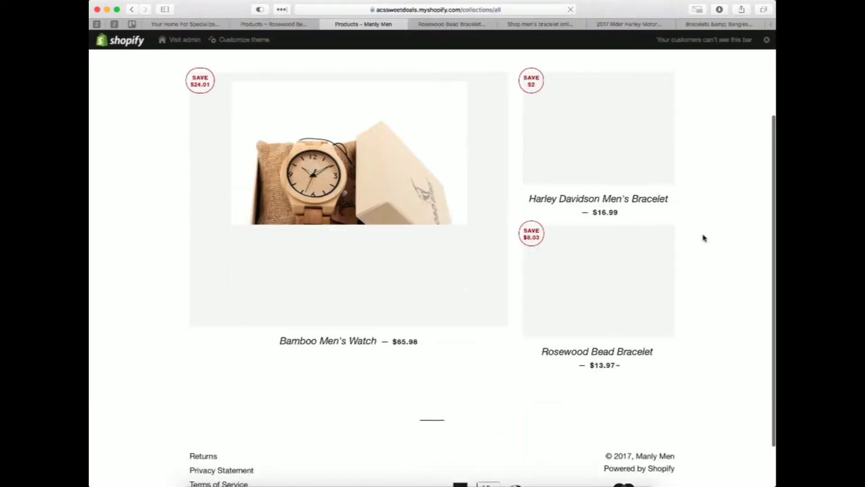
Open the live Brooklyn theme for customization and review the home page from the slideshow down to the newsletter signup
scroll(705, 238, "up", 5)
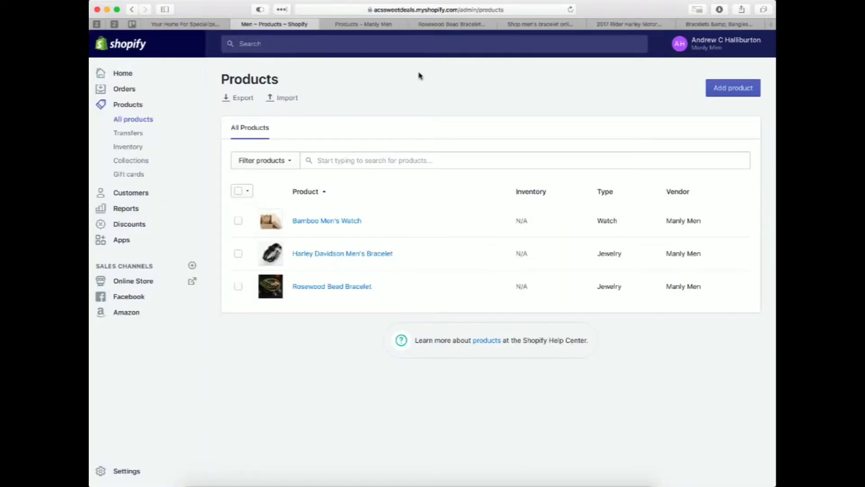
left_click(139, 284)
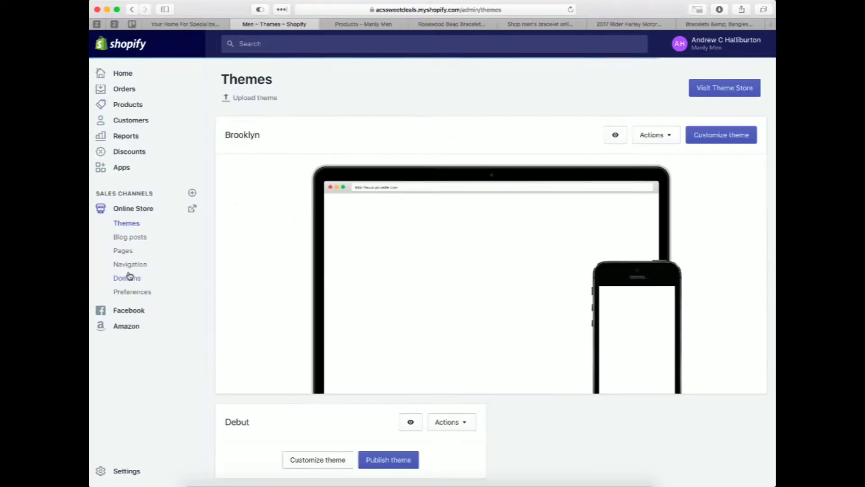
left_click(732, 139)
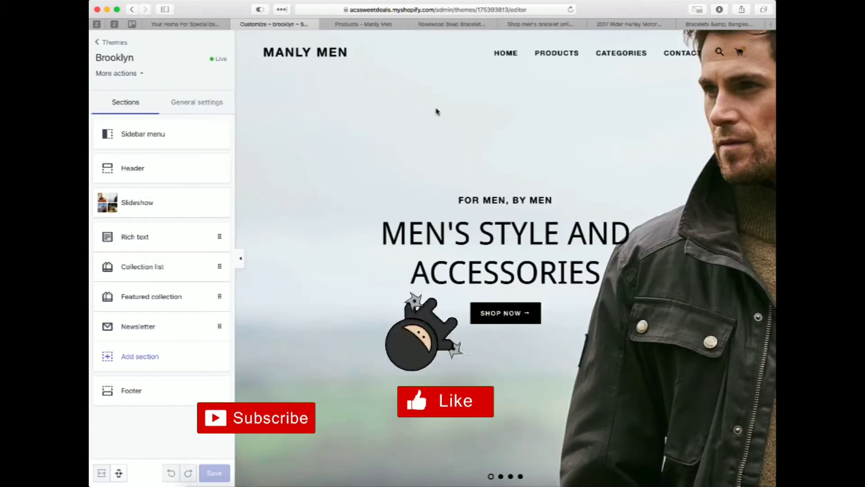
scroll(508, 160, "down", 10)
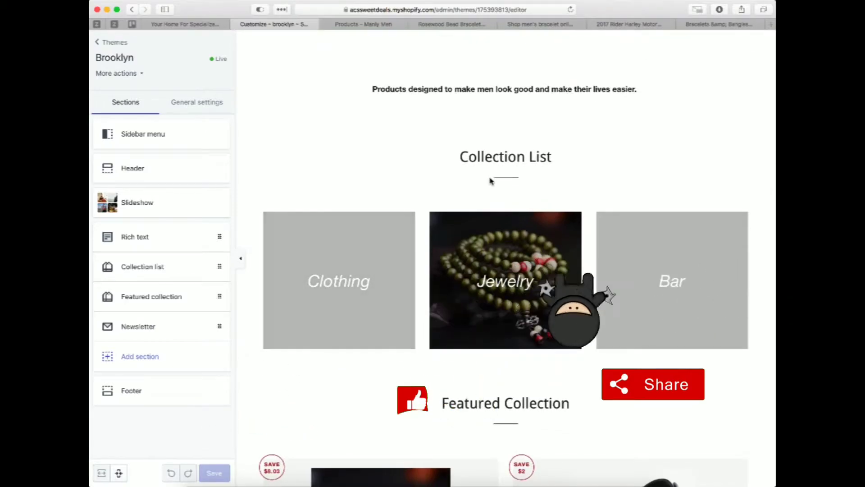
scroll(455, 385, "down", 3)
scroll(481, 297, "down", 5)
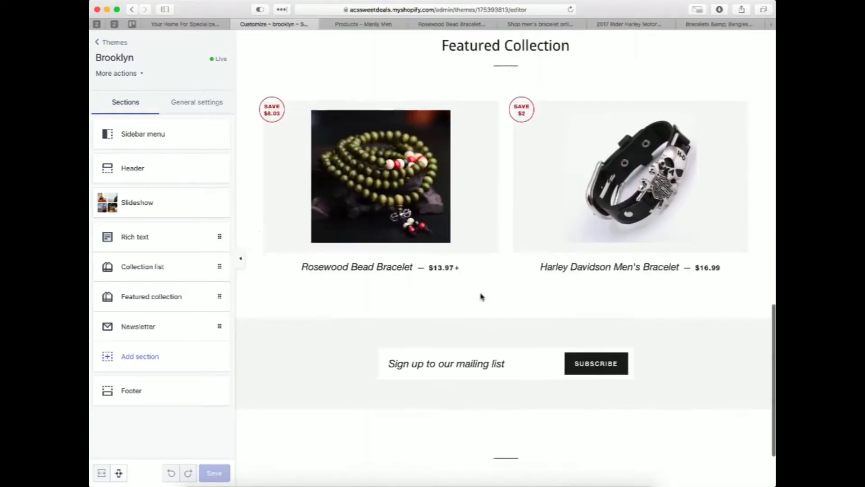
scroll(481, 296, "up", 15)
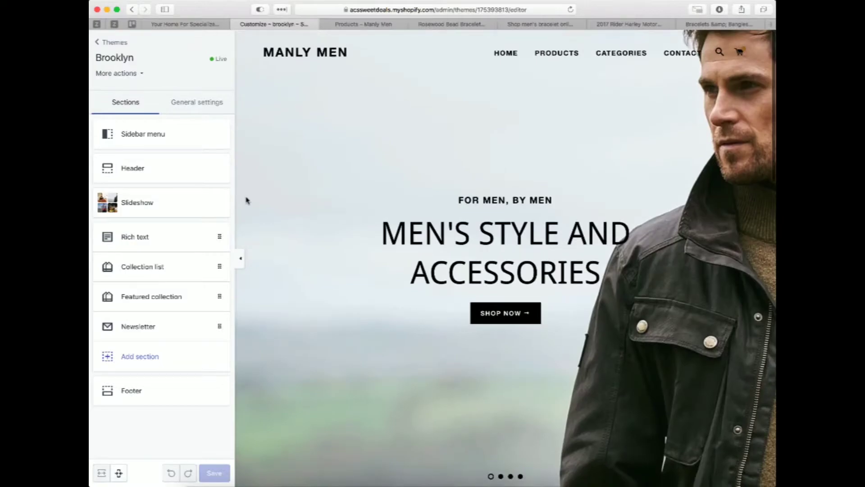
Add a Jewelry entry to the home page's Collection list section and delete that entry again
left_click(174, 273)
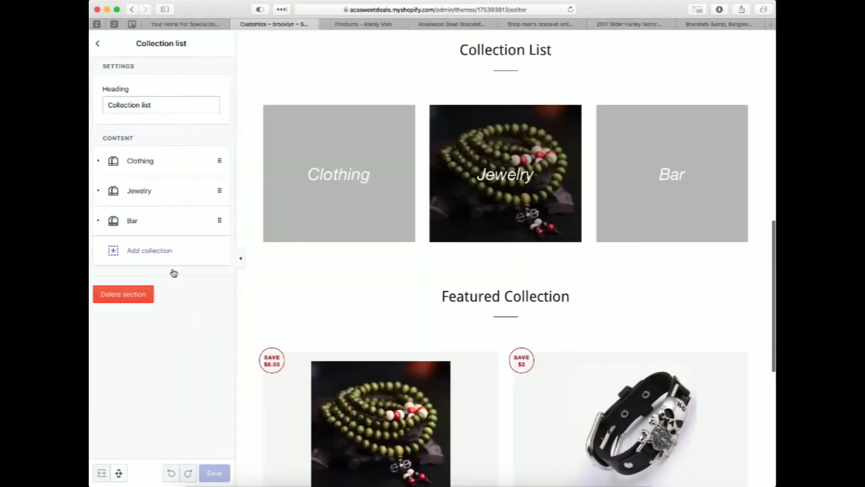
left_click(143, 251)
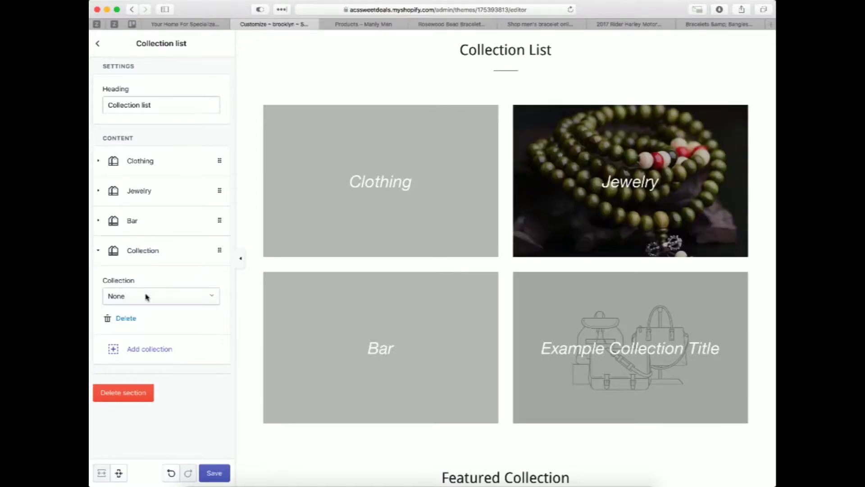
left_click(146, 297)
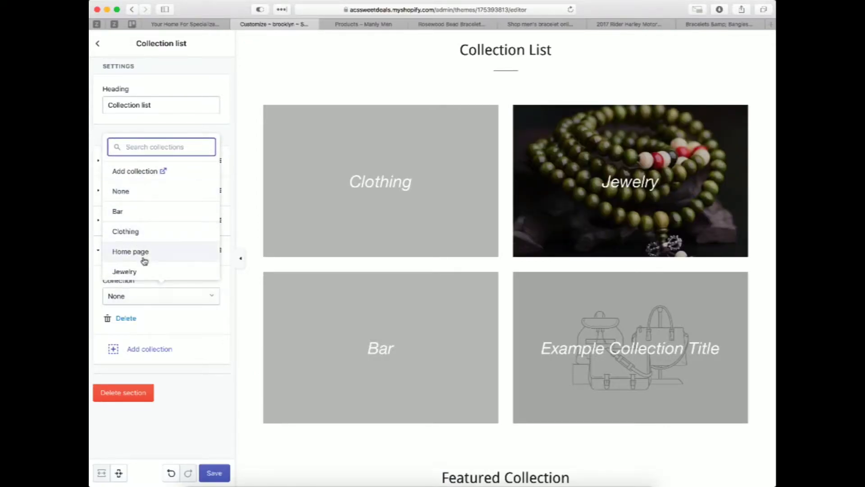
left_click(145, 272)
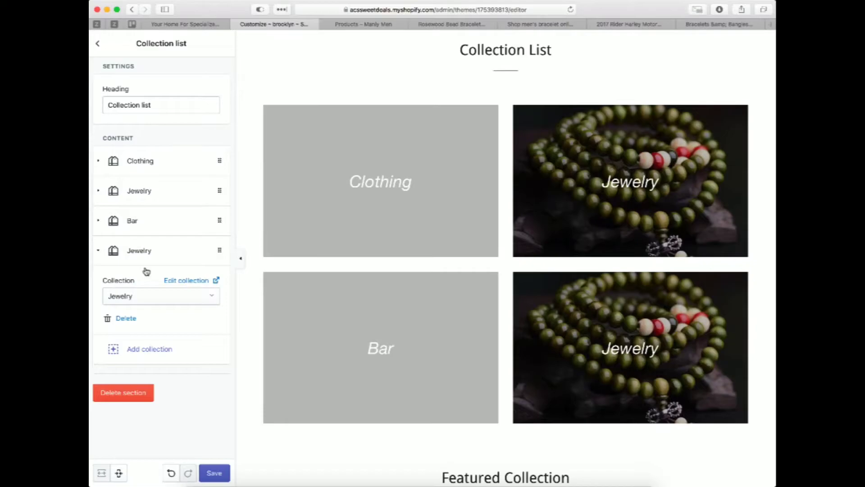
left_click(126, 319)
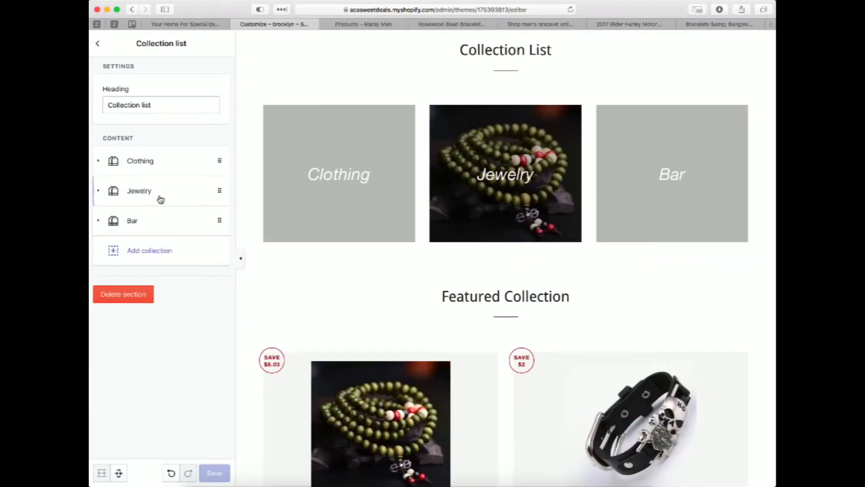
left_click(100, 45)
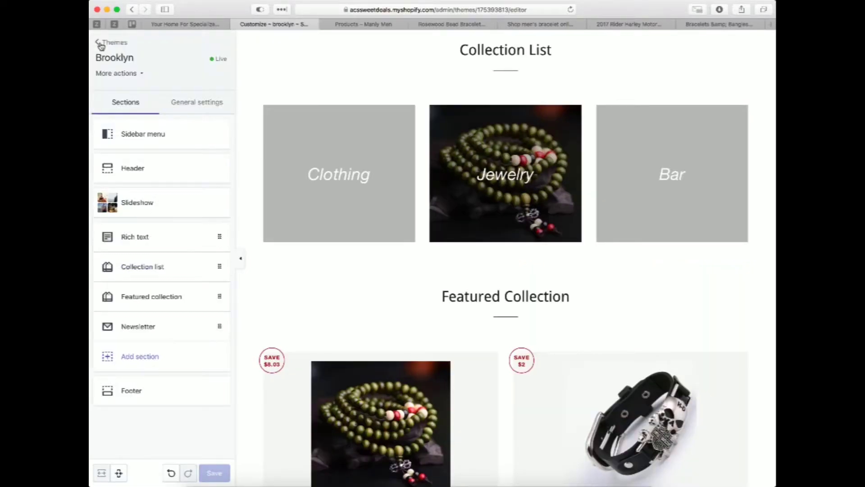
Examine the Featured collection section's heading and collection choices, and view the linked Home page collection before returning to the theme editor
left_click(176, 302)
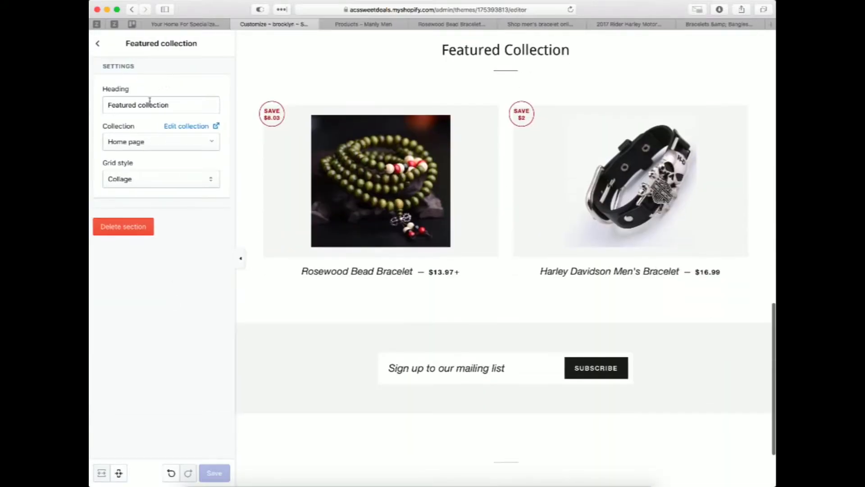
left_click(147, 106)
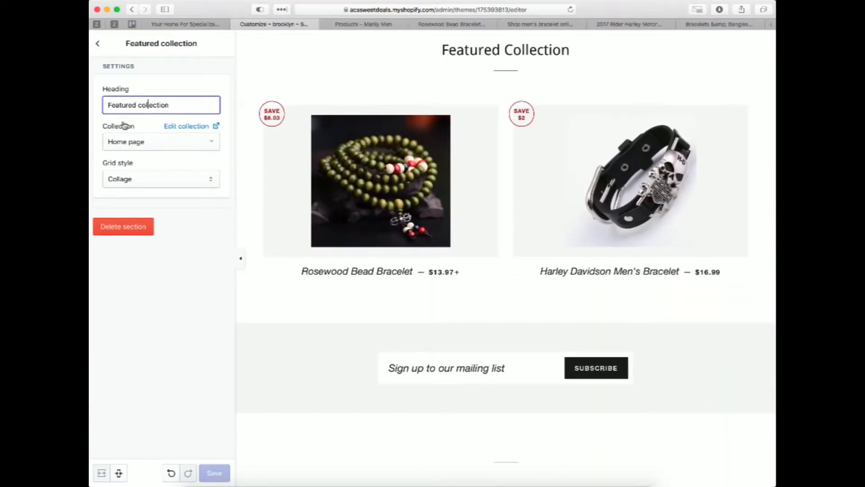
type("6")
key("BackSpace")
left_click(210, 270)
left_click(121, 143)
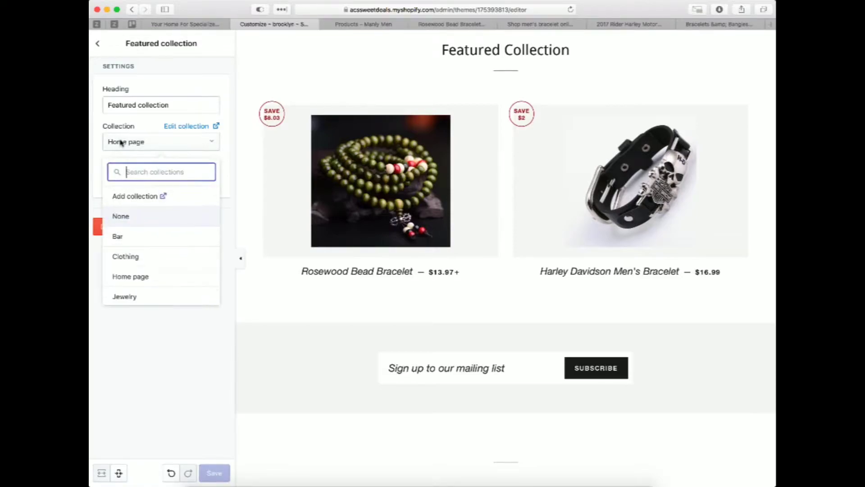
scroll(144, 255, "down", 2)
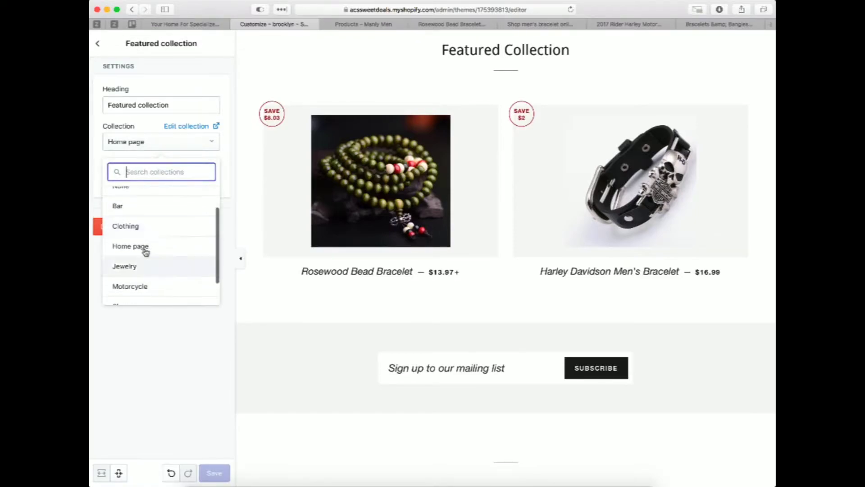
left_click(158, 334)
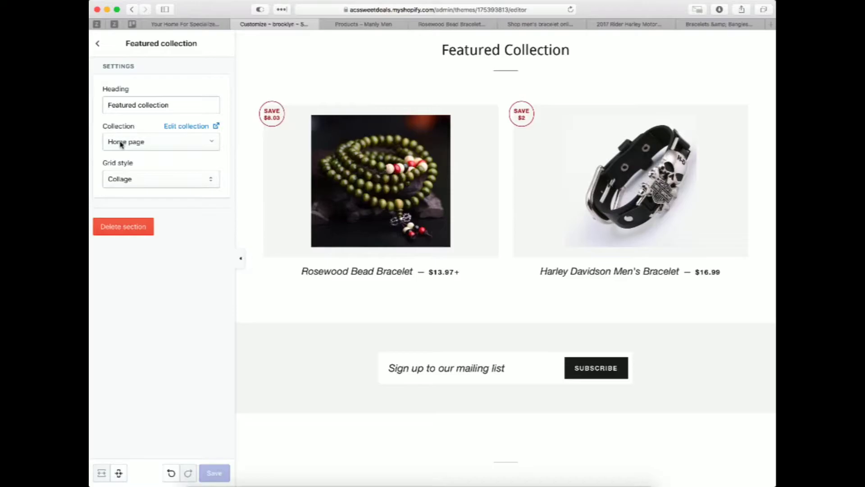
left_click(195, 127)
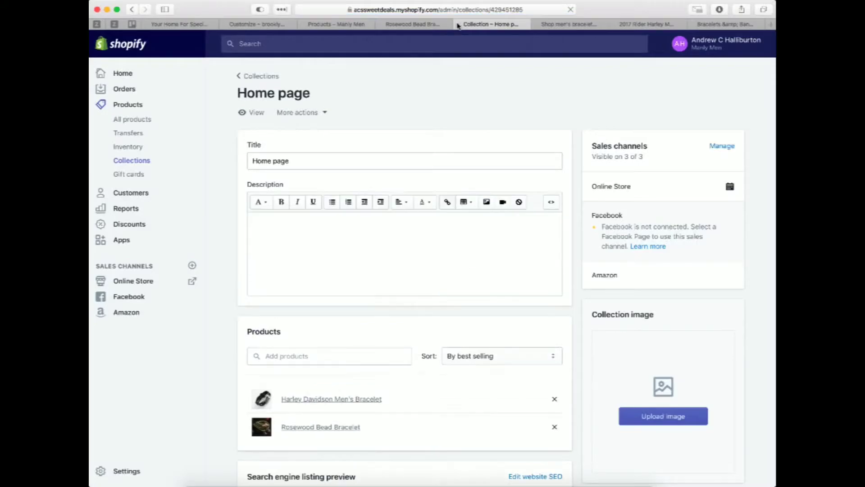
left_click(459, 24)
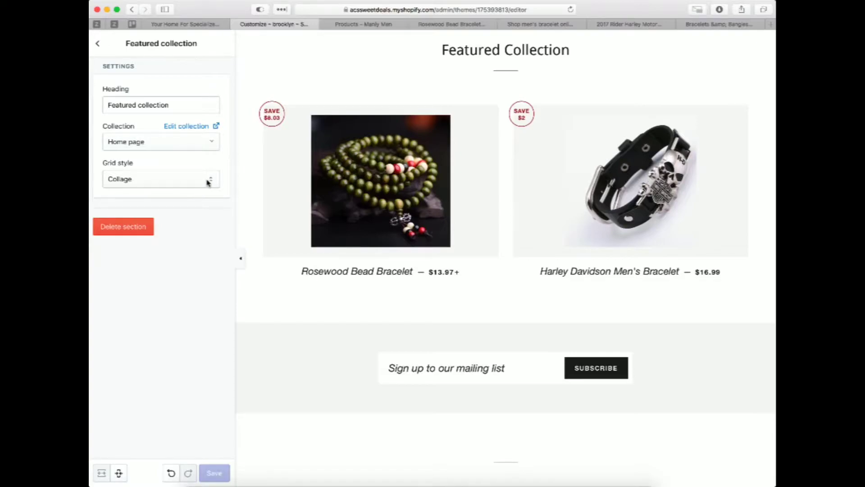
Preview the Featured collection section in the Grid style, switch it back to Collage and leave the section's settings
left_click(138, 182)
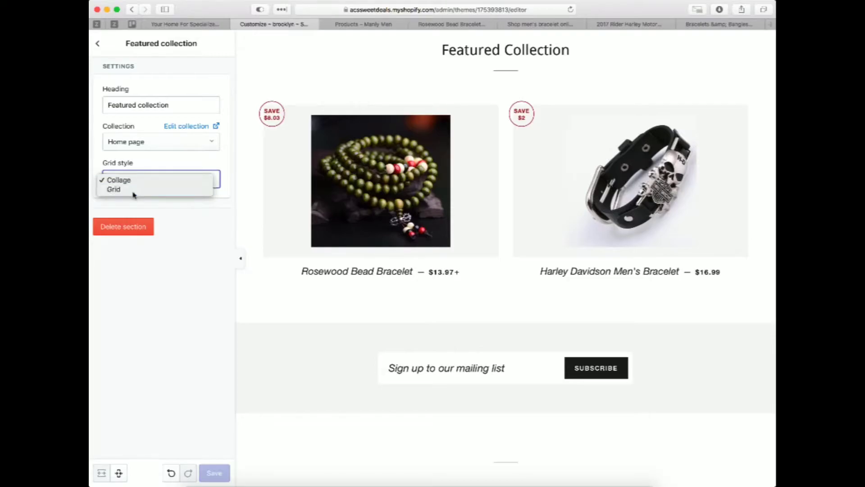
left_click(134, 190)
left_click(133, 179)
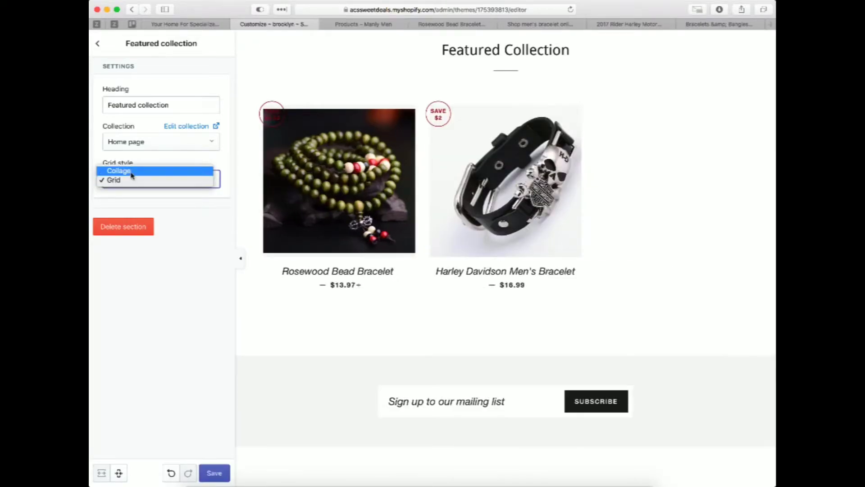
left_click(130, 171)
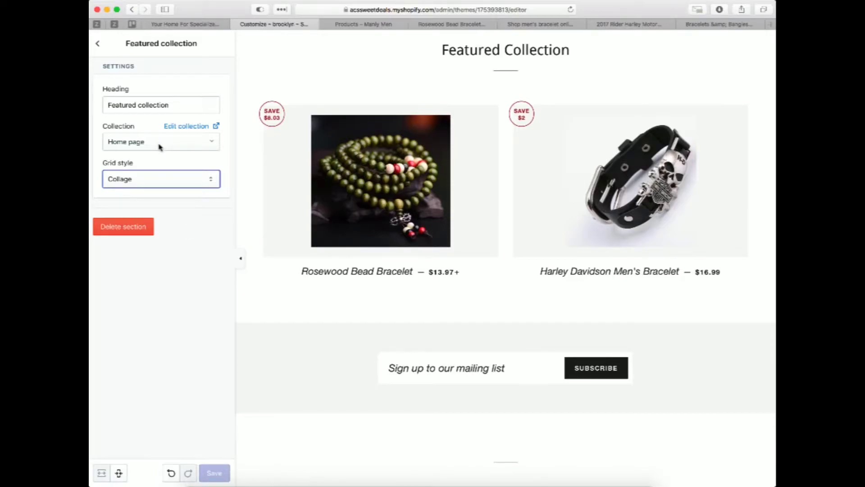
left_click(97, 43)
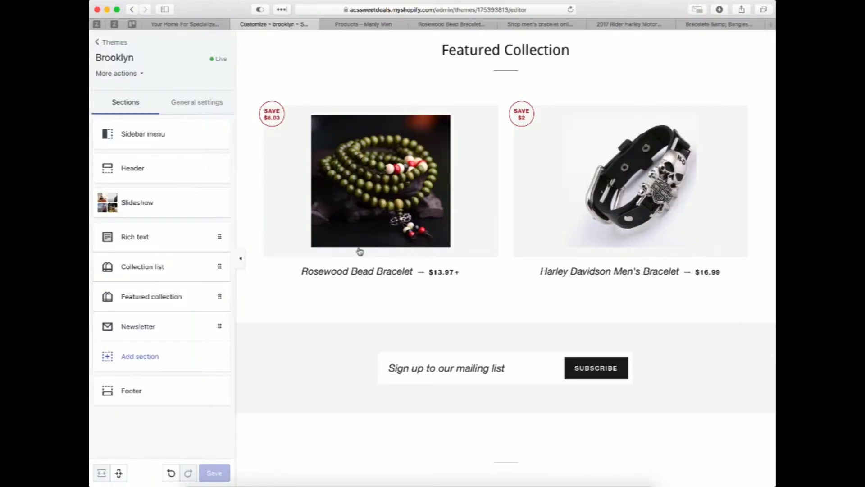
Review the Collection List and Featured Collection sections in the home page preview, and exit the theme editor
scroll(331, 289, "down", 3)
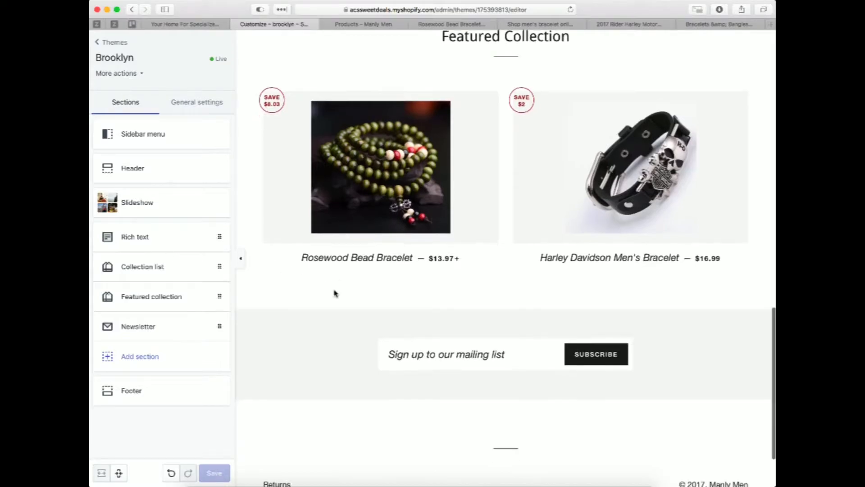
scroll(334, 292, "up", 8)
scroll(334, 293, "up", 3)
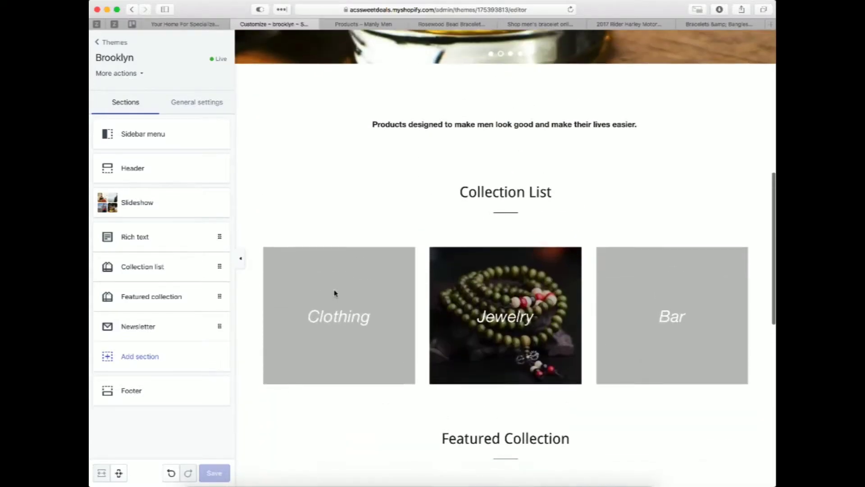
scroll(356, 207, "down", 5)
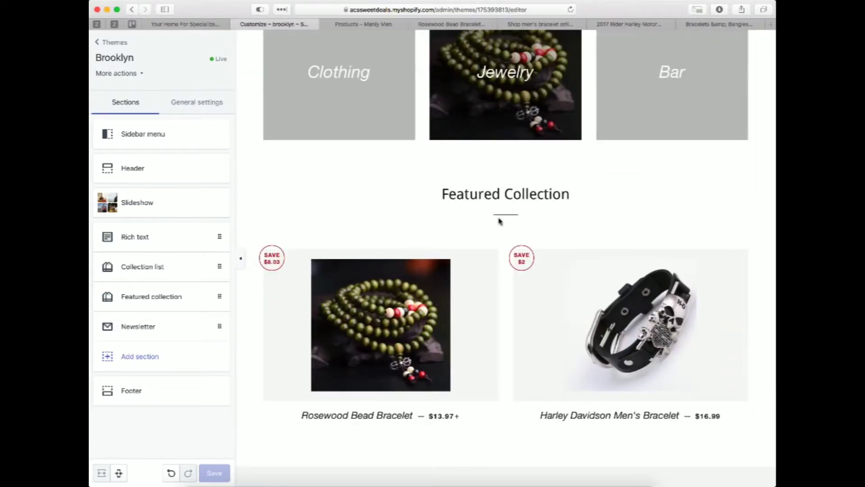
scroll(501, 216, "up", 4)
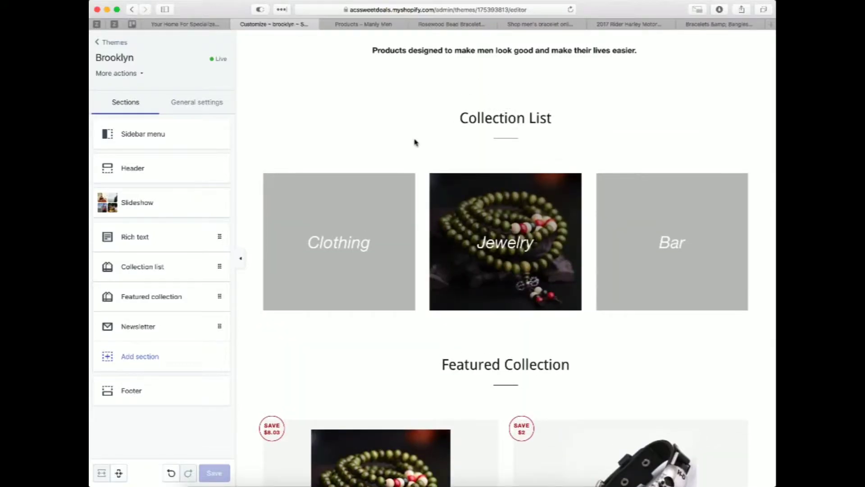
scroll(471, 112, "up", 1)
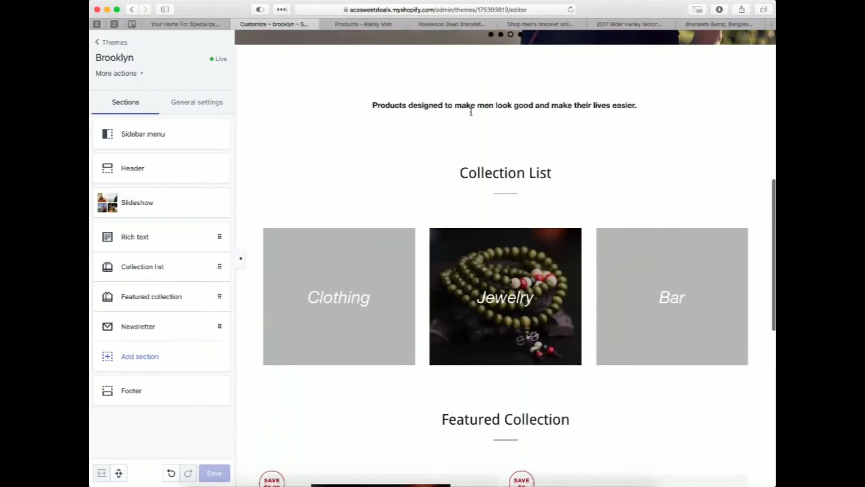
scroll(471, 112, "down", 6)
scroll(472, 116, "up", 14)
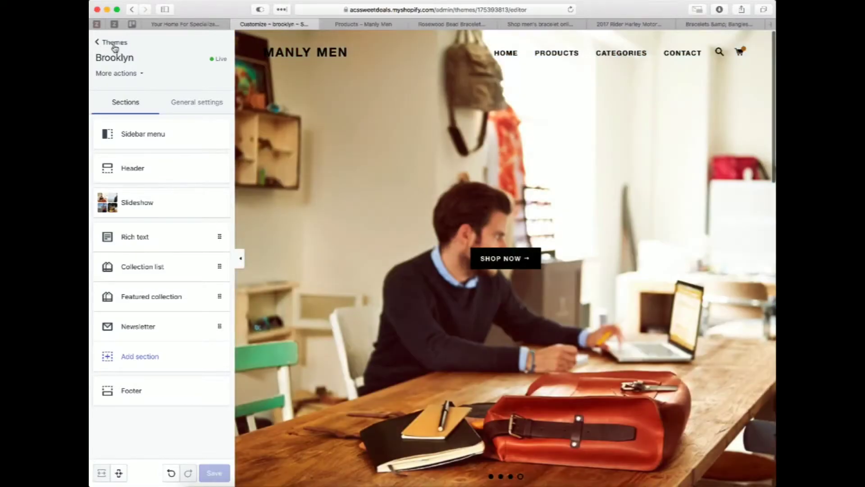
left_click(115, 43)
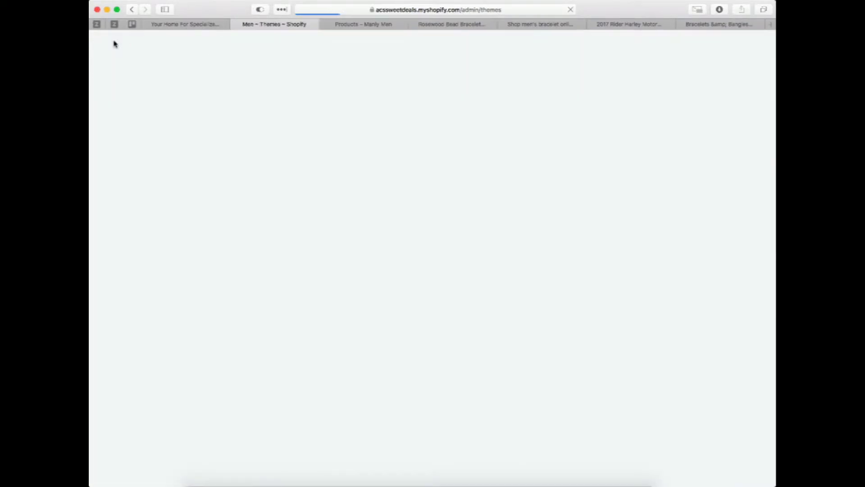
Return to the storefront's Products page and examine the full catalog layout, from the header navigation to the footer links
left_click(356, 25)
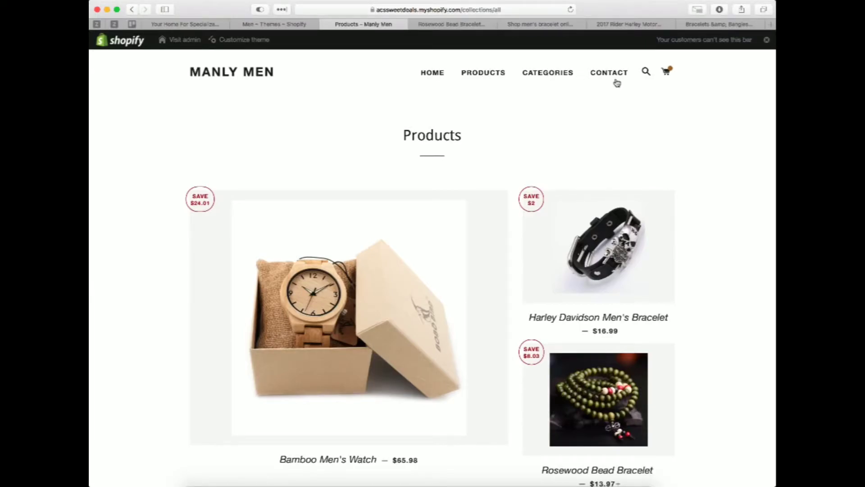
scroll(555, 143, "down", 5)
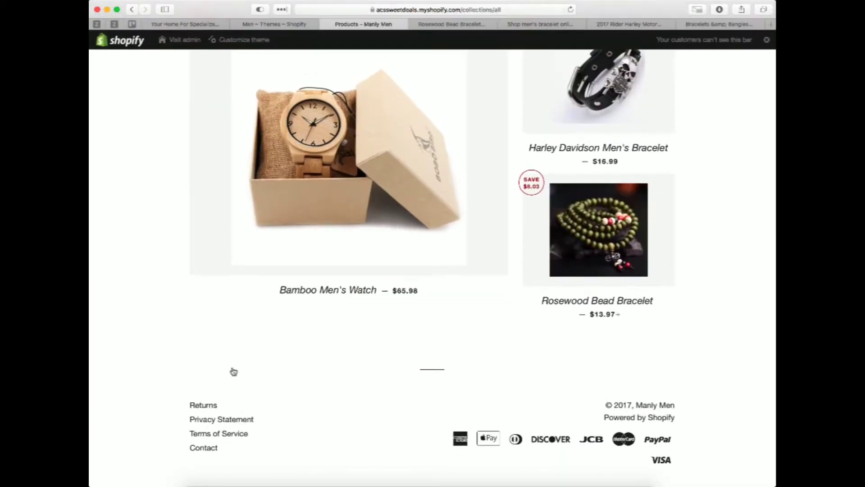
scroll(219, 385, "up", 2)
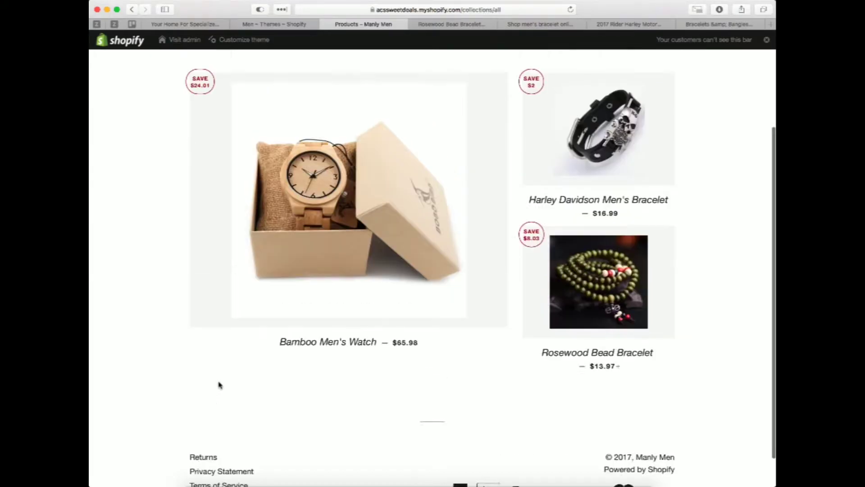
scroll(309, 198, "up", 4)
scroll(236, 309, "down", 5)
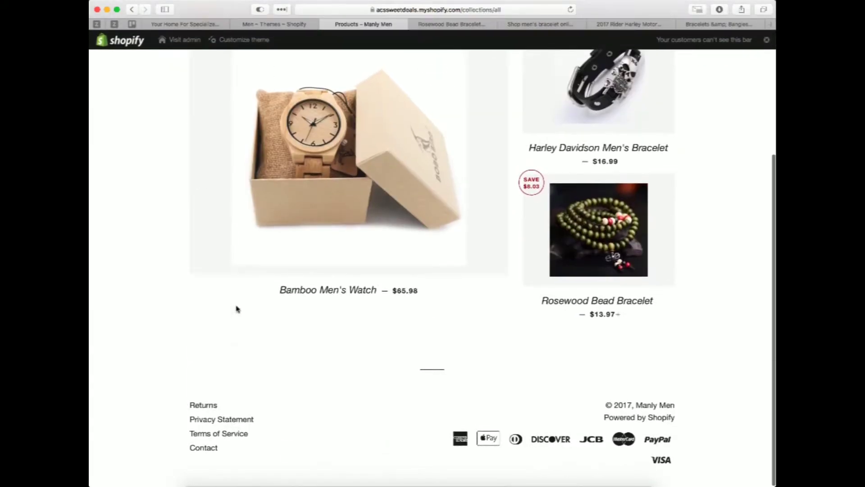
scroll(236, 310, "up", 5)
scroll(236, 309, "down", 2)
scroll(237, 309, "up", 2)
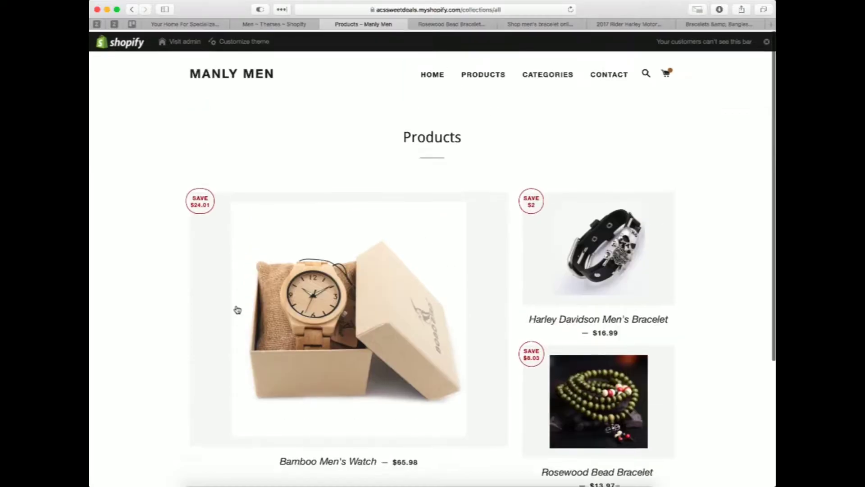
Open the storefront's Categories page and examine the collection tiles from the header to the footer
left_click(548, 75)
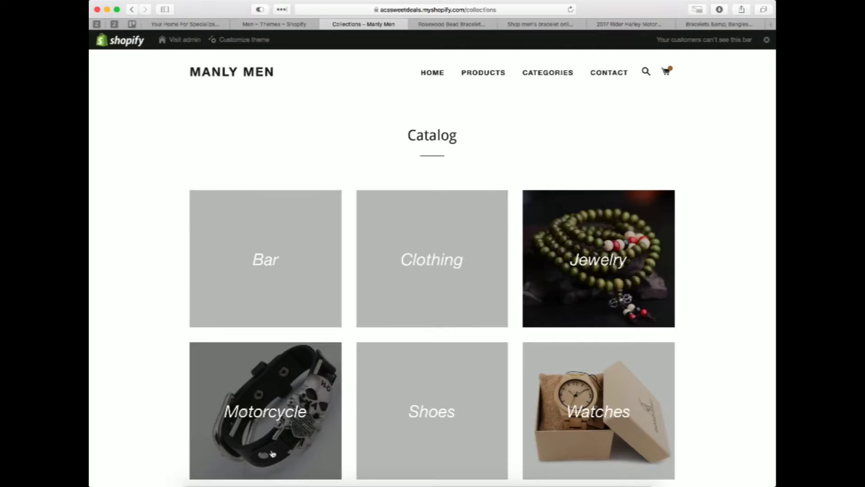
scroll(272, 453, "down", 3)
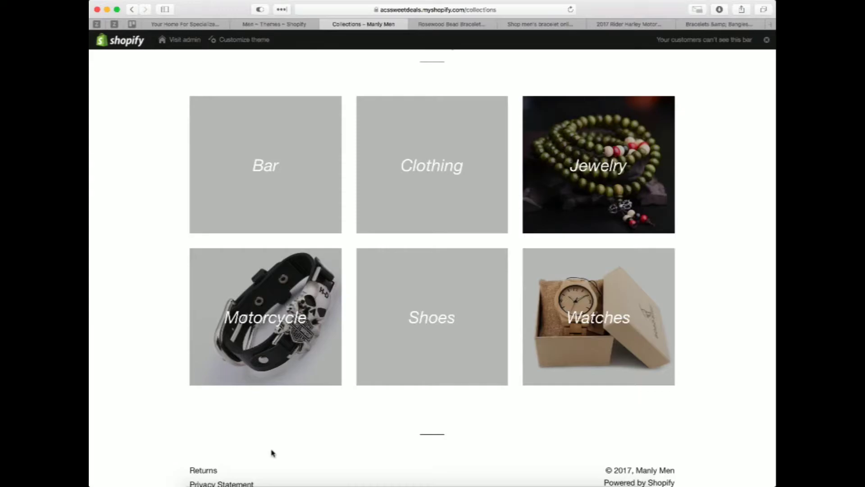
scroll(272, 453, "up", 3)
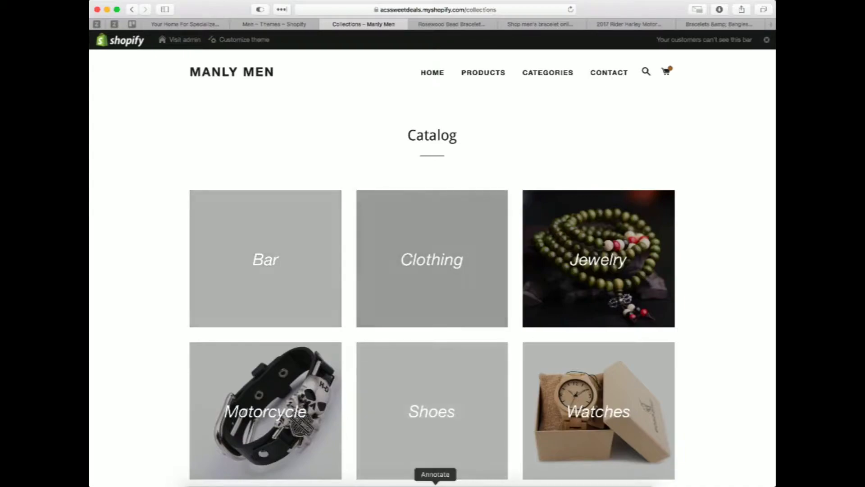
scroll(452, 128, "up", 2)
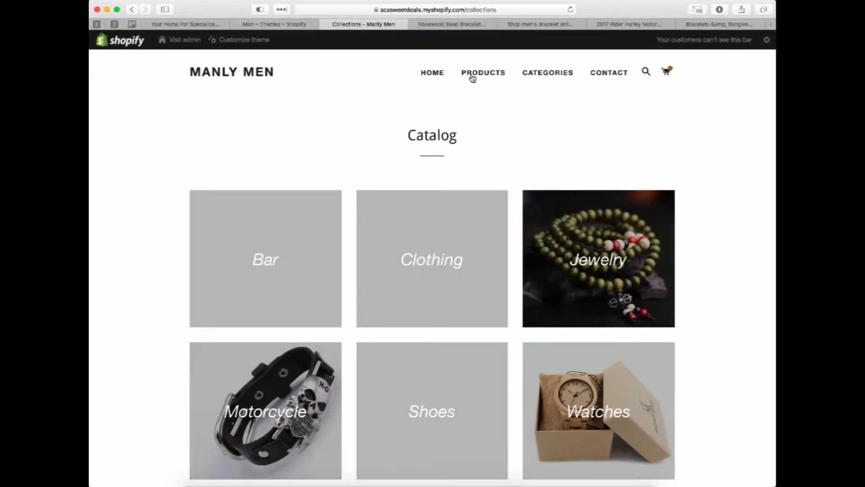
Return to the store admin and open the Main menu in the online store's navigation settings
left_click(265, 25)
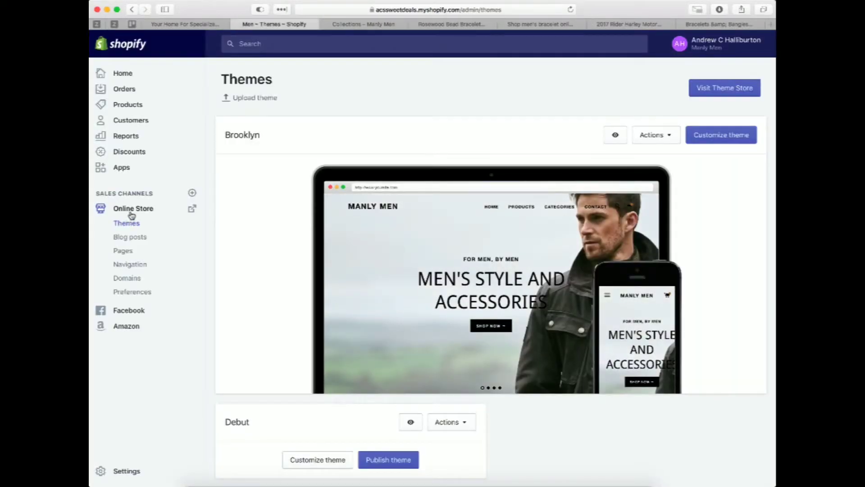
left_click(130, 266)
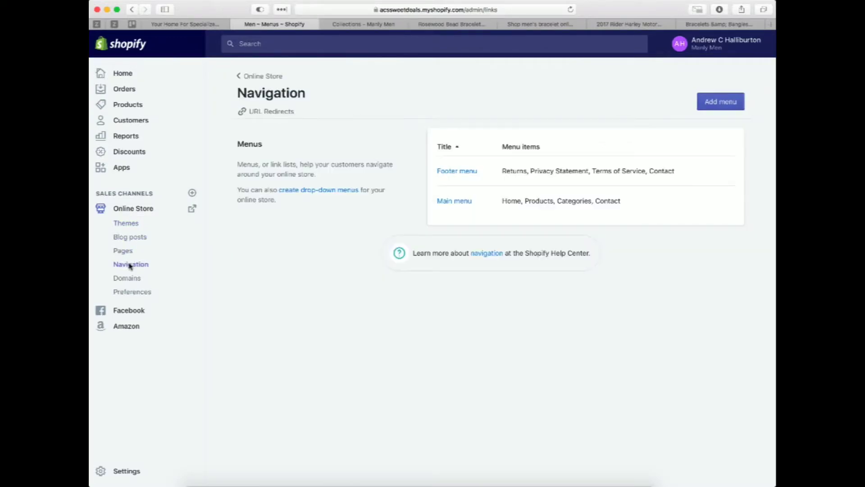
left_click(455, 203)
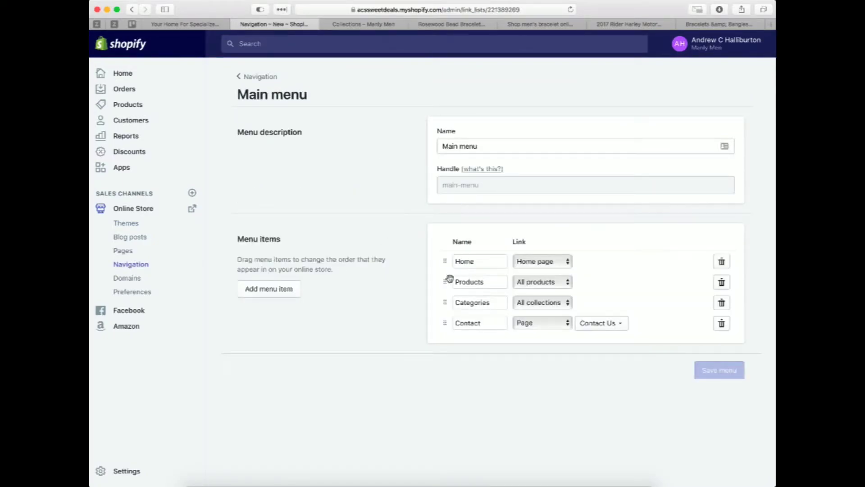
Add a Products item linked to All products to the Main menu
left_click(275, 289)
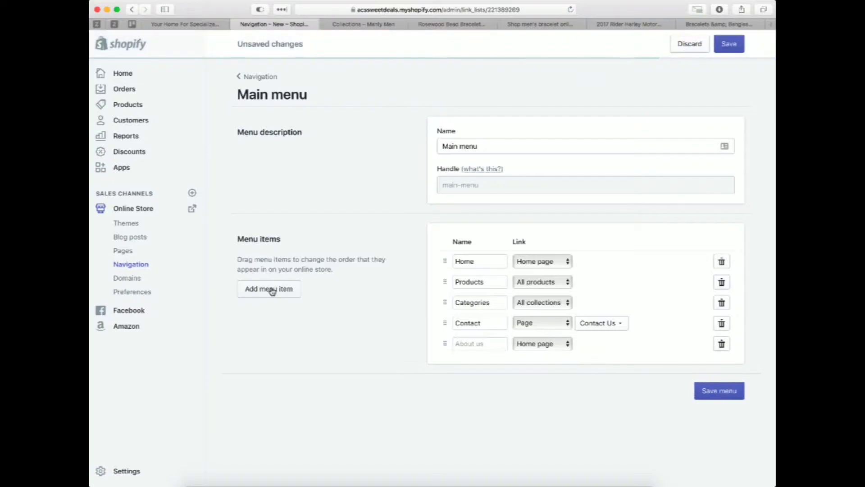
left_click(483, 342)
type("Pro")
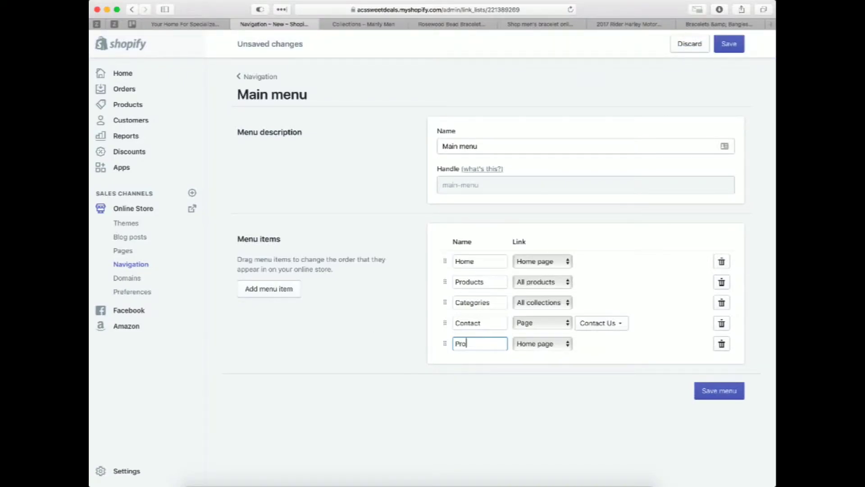
type("ducts")
left_click(542, 344)
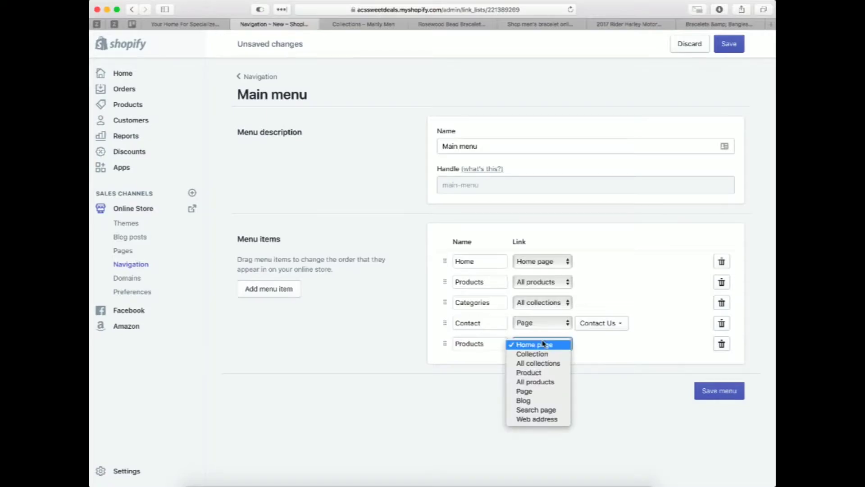
left_click(536, 382)
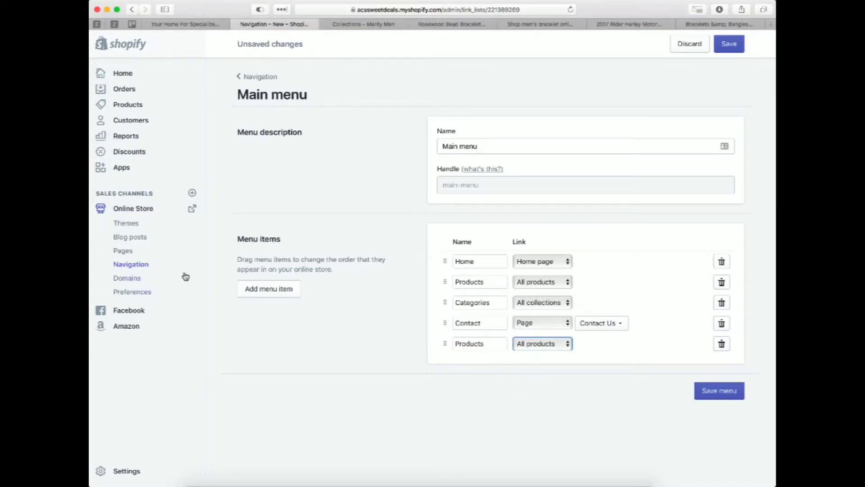
Add a Categories item to the Main menu, checking the single-collection choices before linking it to All collections
left_click(273, 293)
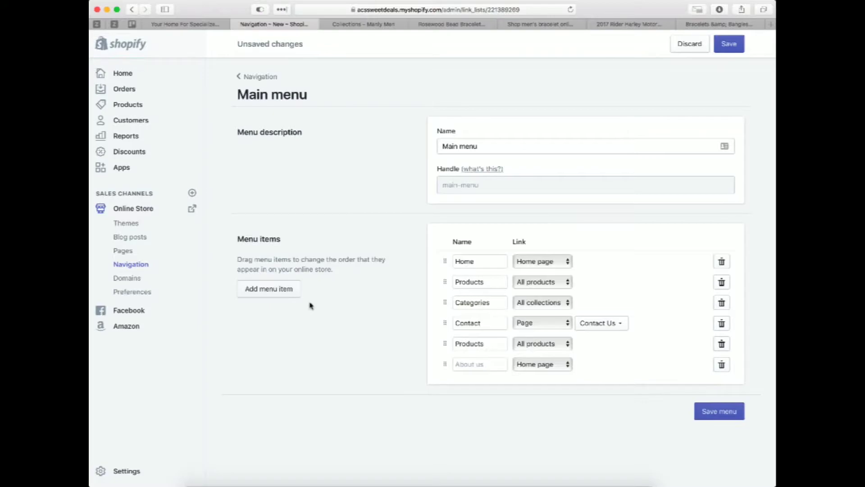
left_click(471, 366)
type("Categories")
left_click(569, 363)
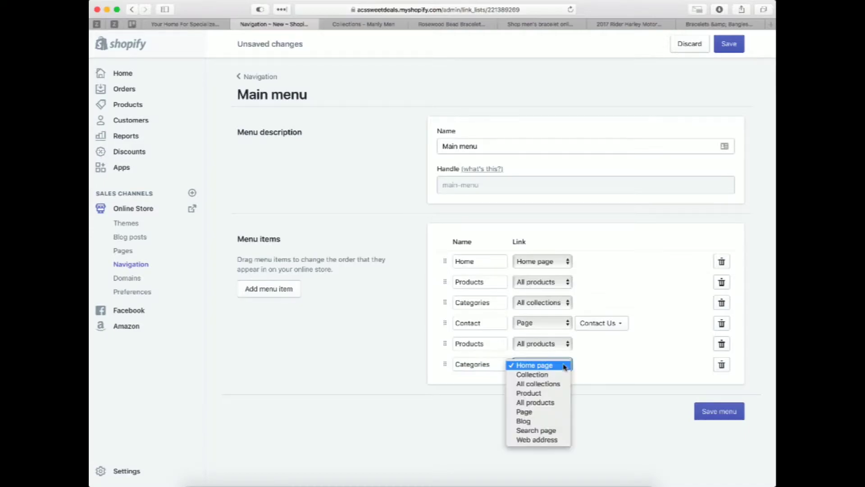
left_click(546, 376)
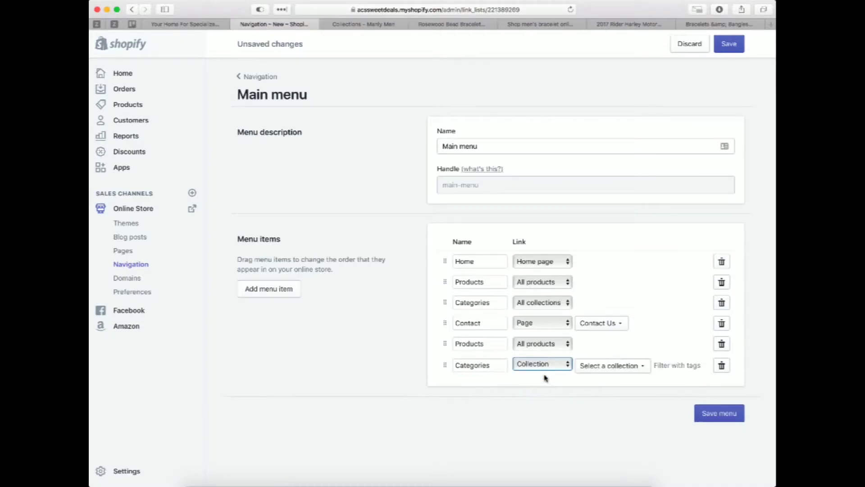
left_click(610, 367)
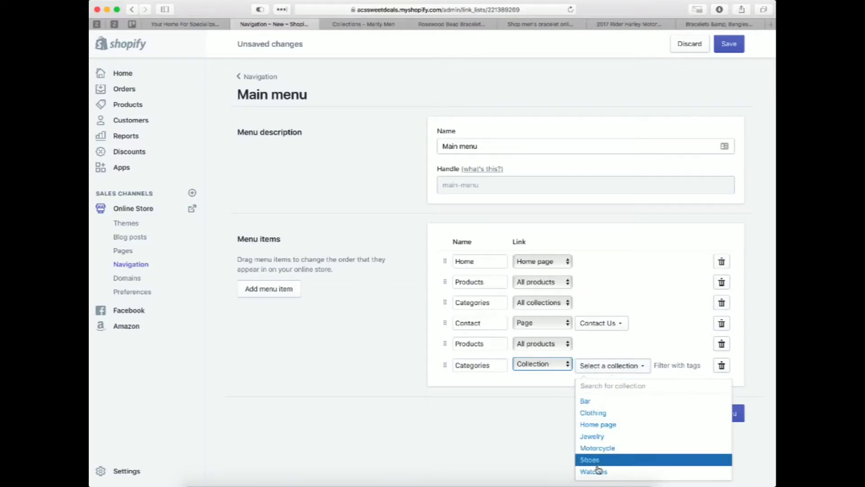
left_click(544, 364)
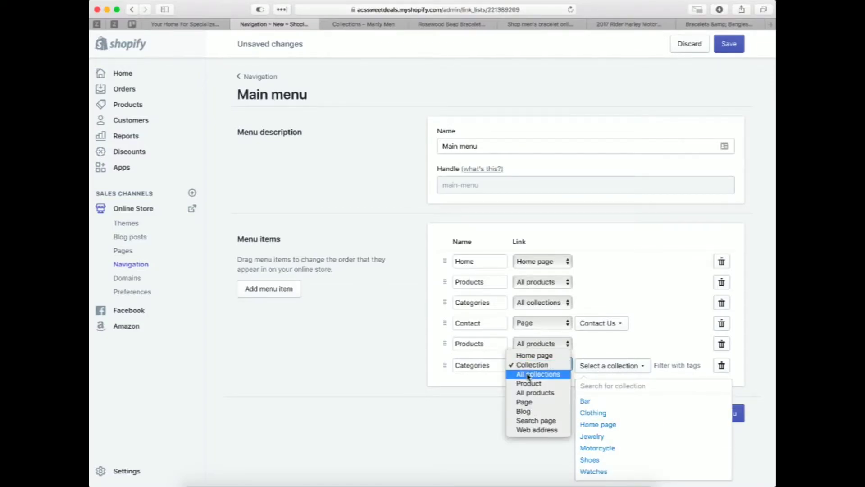
left_click(528, 375)
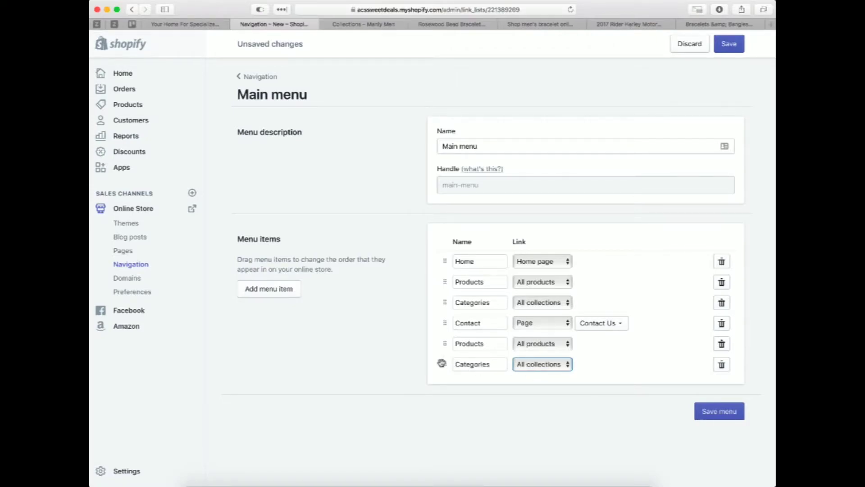
Add a Jewelry item to the Main menu and link it to the Jewelry collection
left_click(269, 288)
left_click(491, 386)
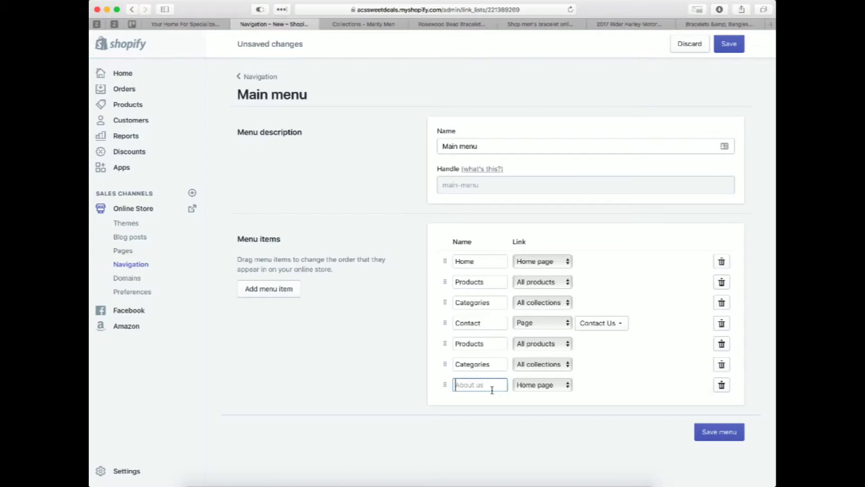
type("J")
key("BackSpace")
type("Jewelry")
left_click(550, 388)
left_click(543, 394)
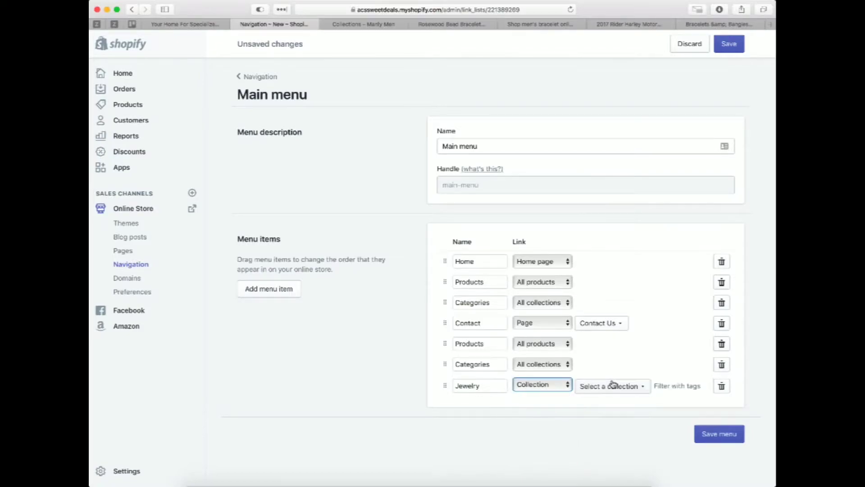
left_click(613, 384)
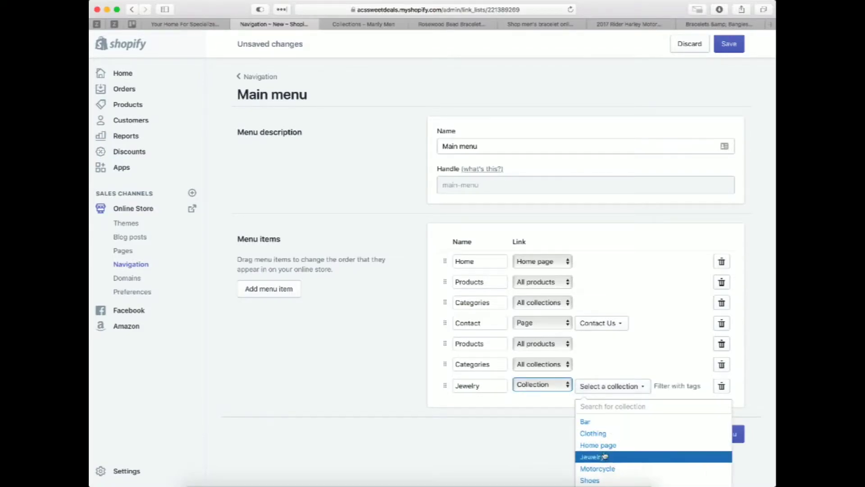
left_click(604, 456)
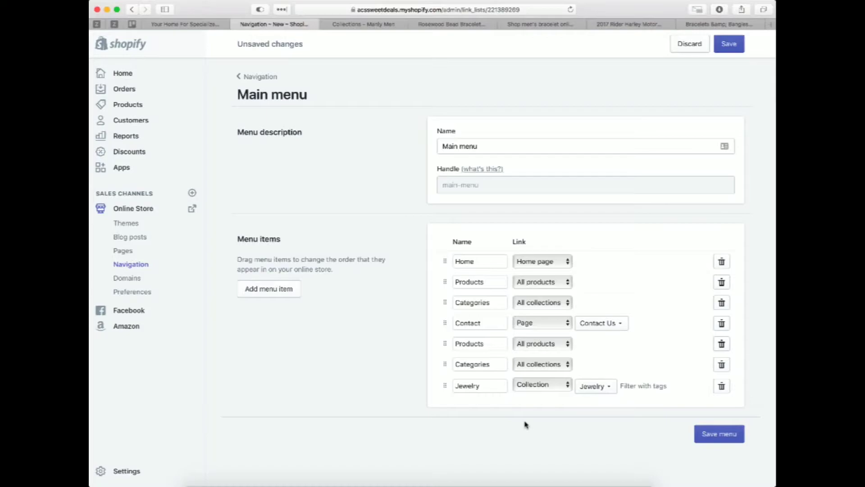
Add a Contact item to the Main menu and link it to the Contact Us page
left_click(285, 291)
left_click(485, 407)
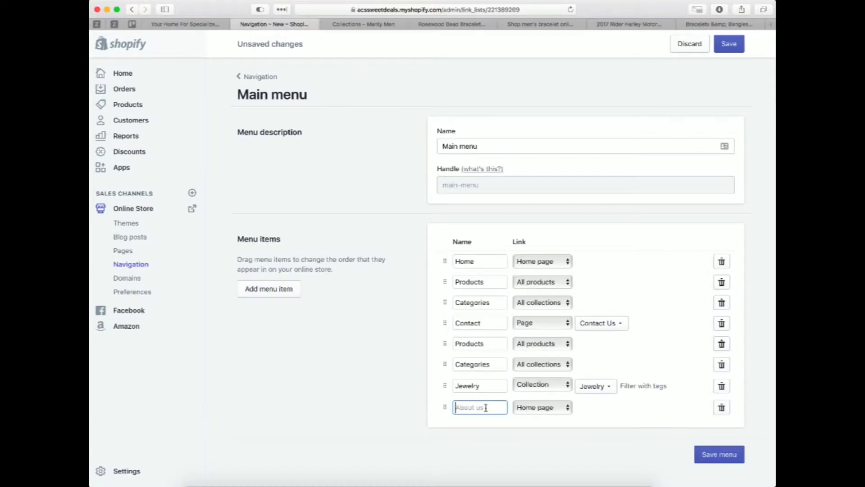
type("Contact")
left_click(542, 407)
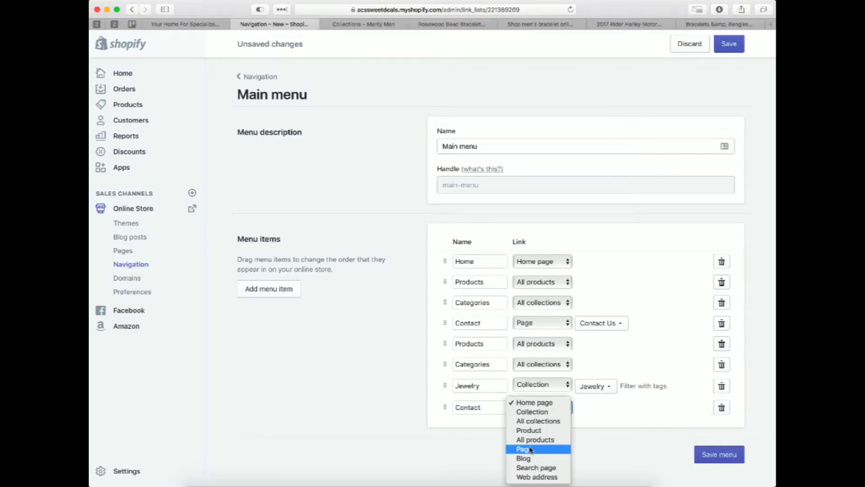
left_click(530, 450)
left_click(594, 408)
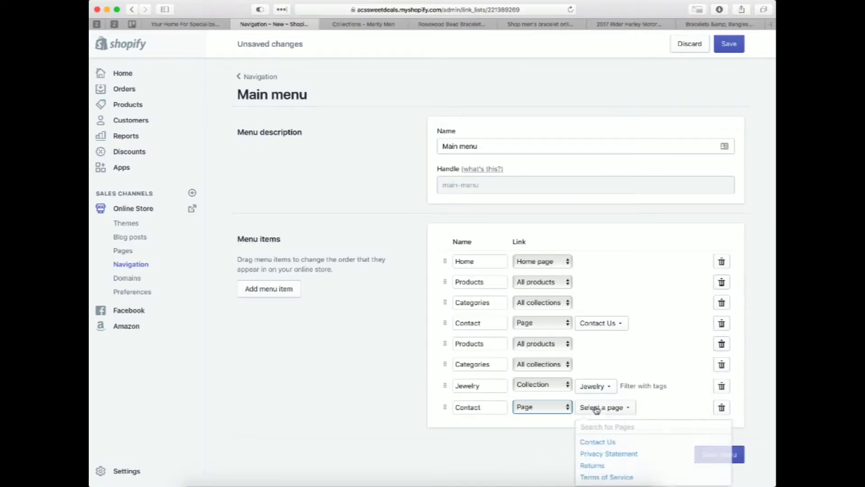
left_click(606, 443)
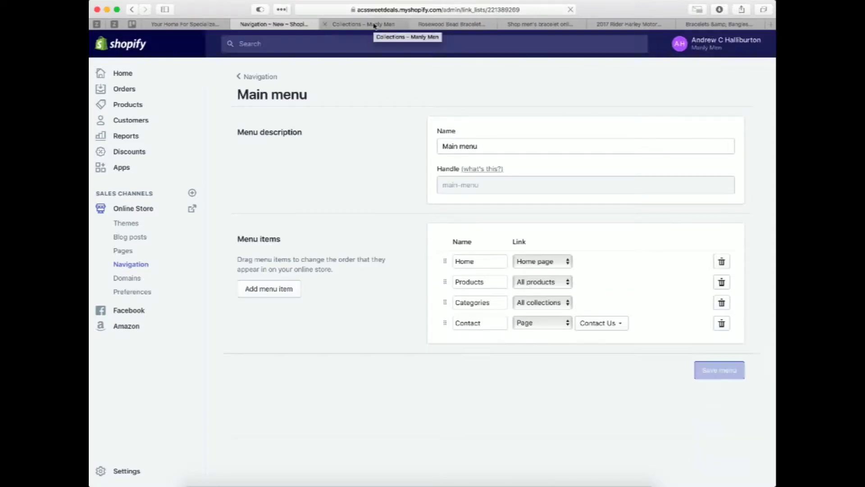
Look back at the storefront's category page, and review the current plan and billing information in the admin's account settings
left_click(377, 25)
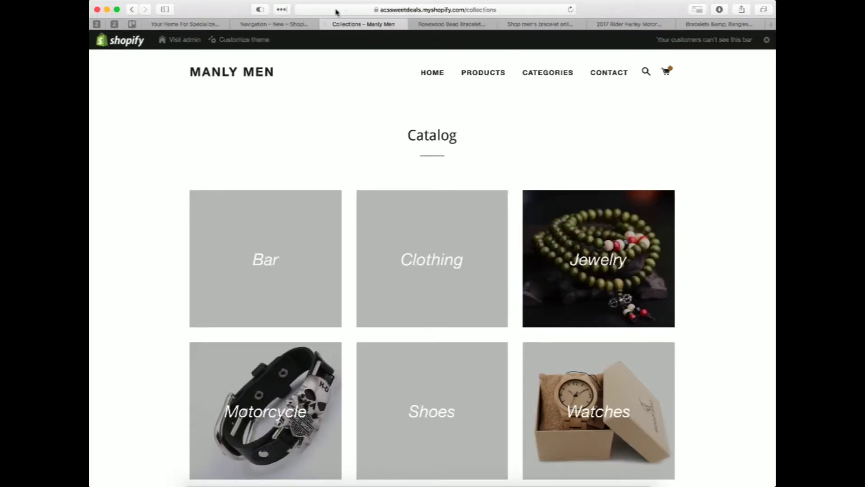
left_click(288, 25)
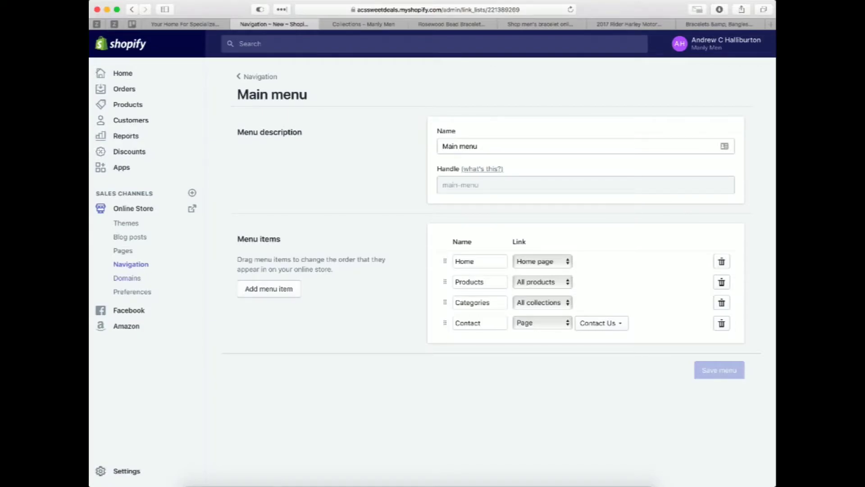
left_click(124, 473)
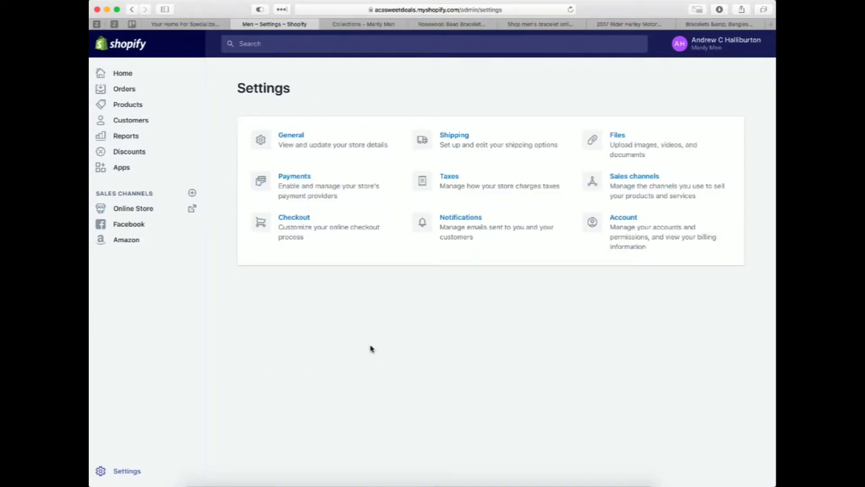
left_click(591, 229)
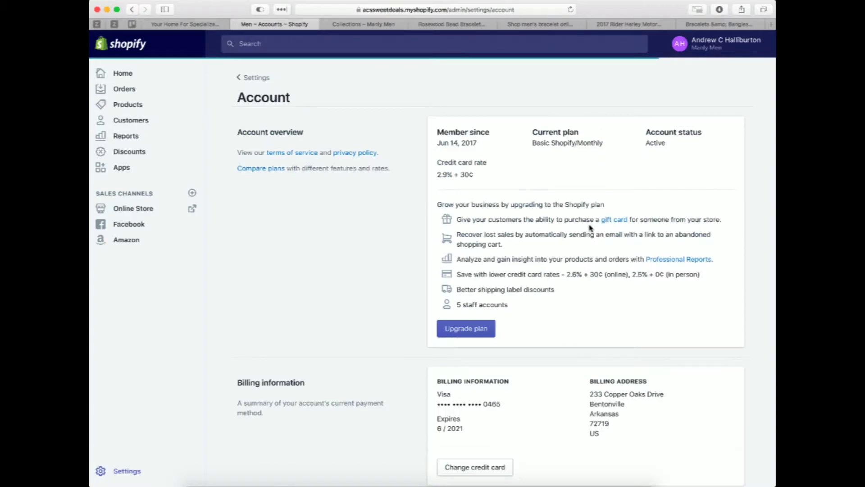
scroll(590, 229, "down", 1)
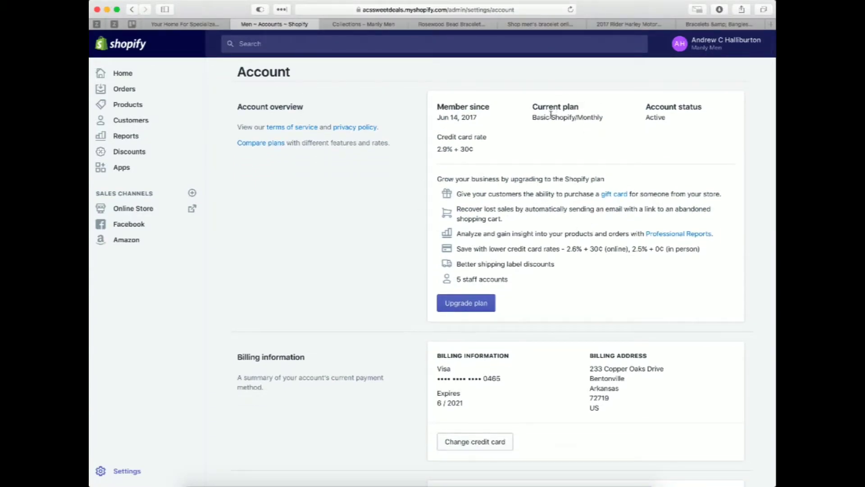
left_click_drag(551, 115, 602, 118)
left_click(606, 161)
scroll(522, 295, "down", 3)
scroll(521, 294, "up", 5)
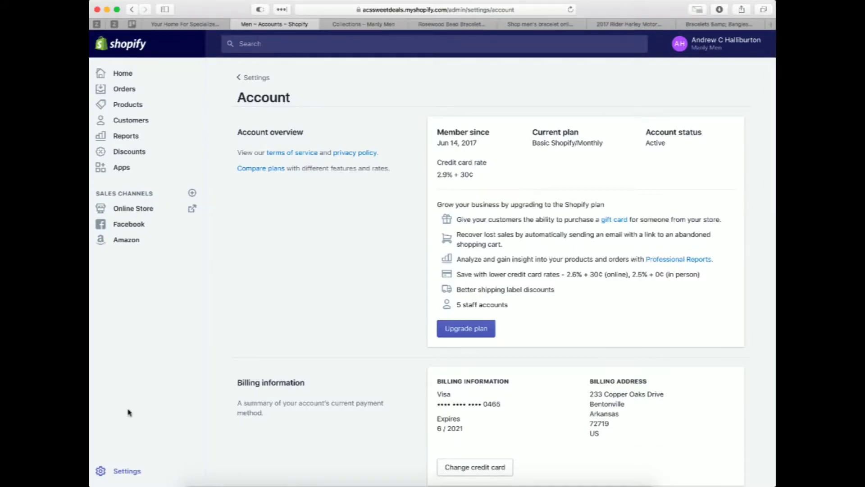
Review the online store's preferences down to the password page section, and open the store's payment settings
left_click(123, 471)
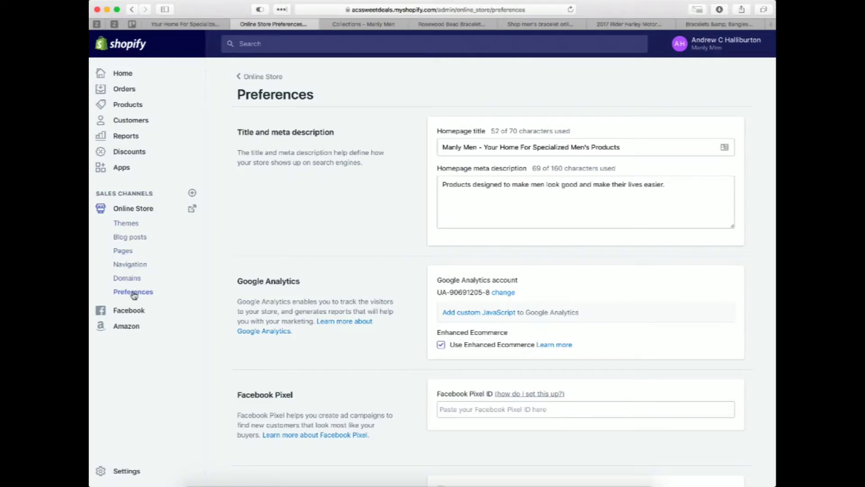
scroll(330, 230, "down", 5)
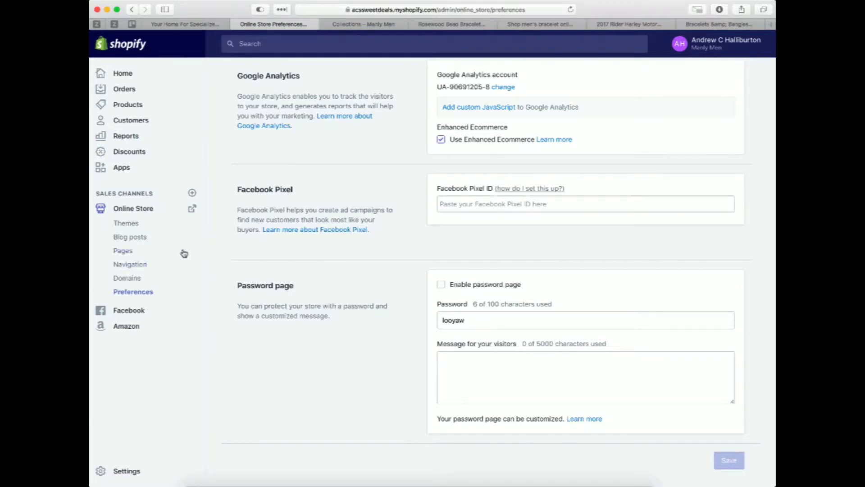
left_click(112, 470)
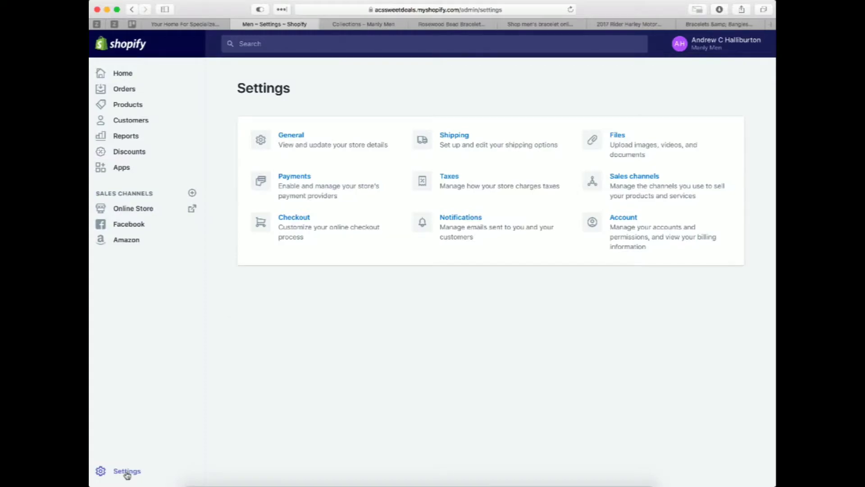
left_click(265, 182)
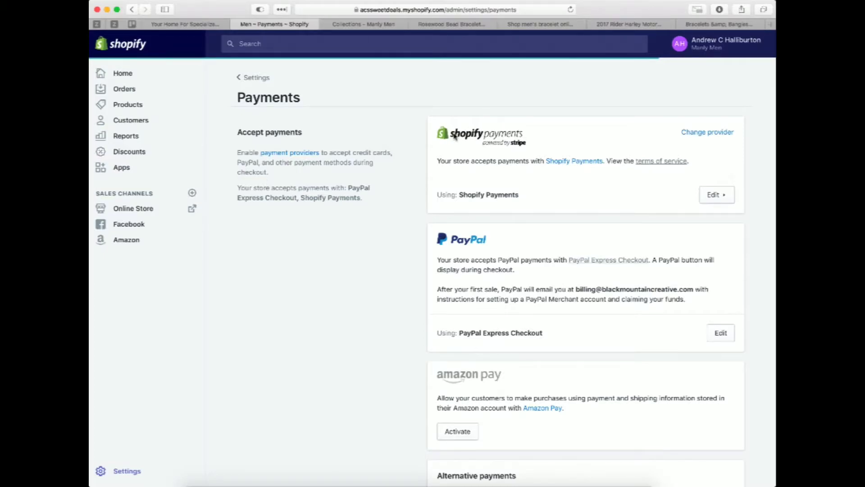
Review the payment providers and the list of alternative payment methods in the store's payment settings
scroll(448, 244, "down", 4)
scroll(447, 242, "down", 2)
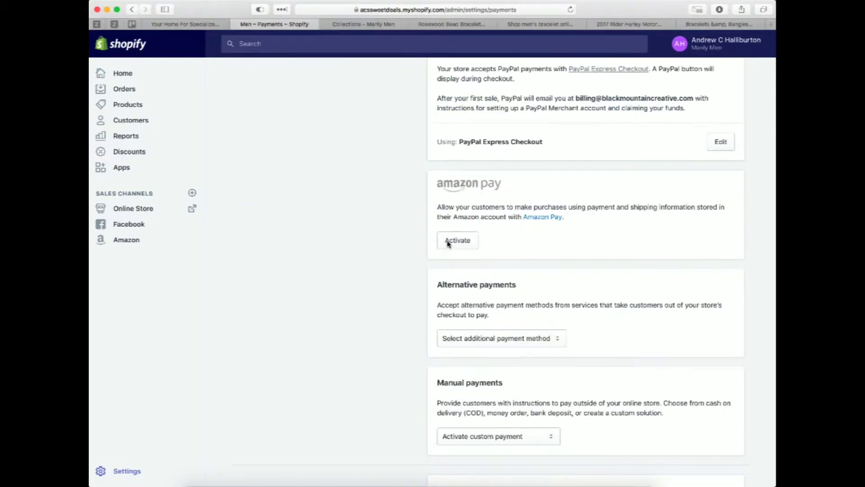
left_click(481, 310)
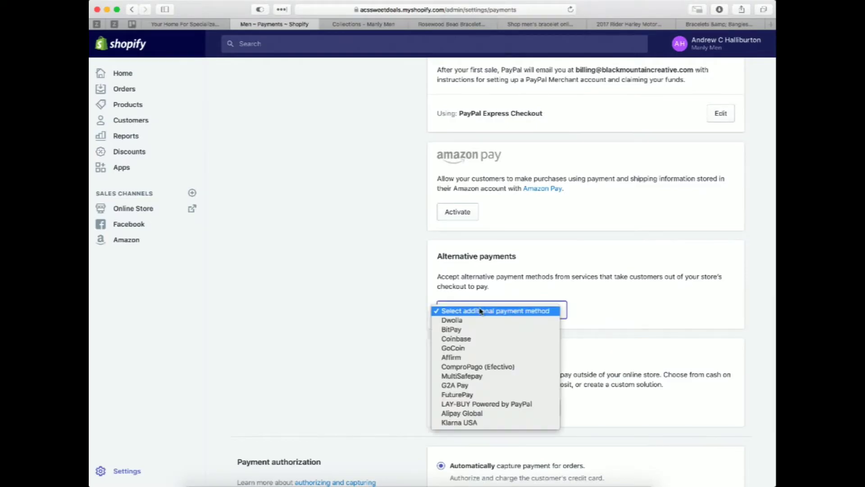
left_click(372, 377)
scroll(373, 377, "down", 4)
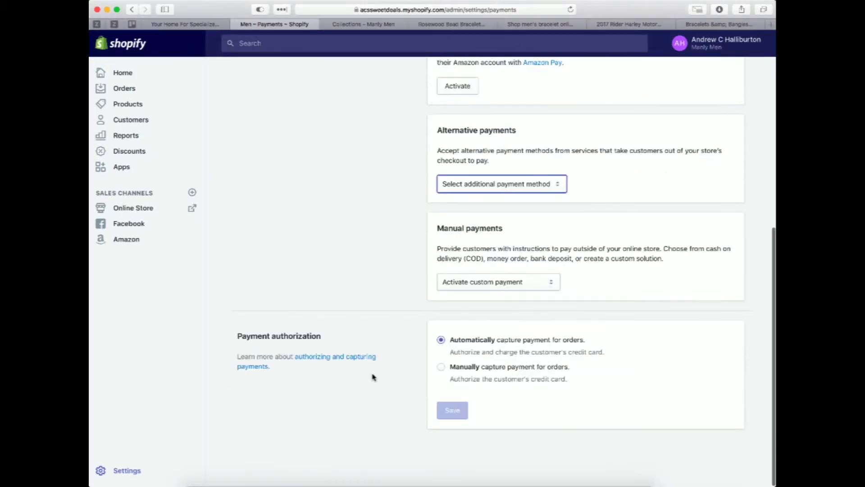
scroll(373, 377, "up", 10)
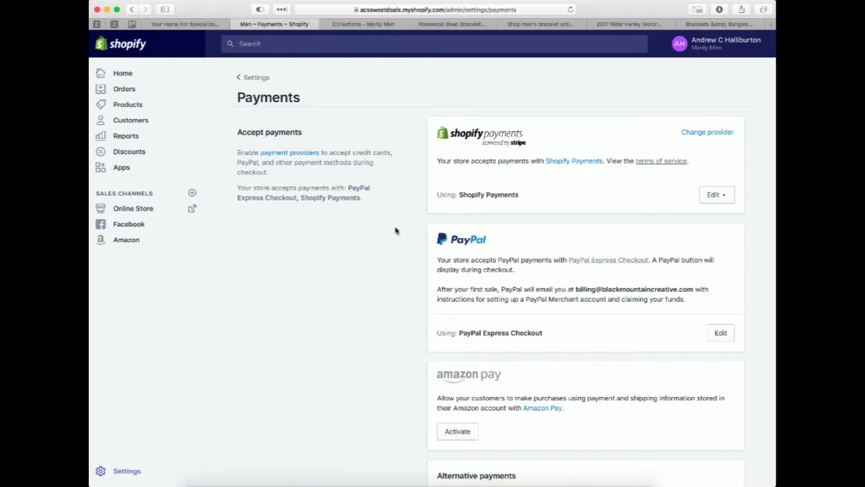
scroll(395, 230, "down", 5)
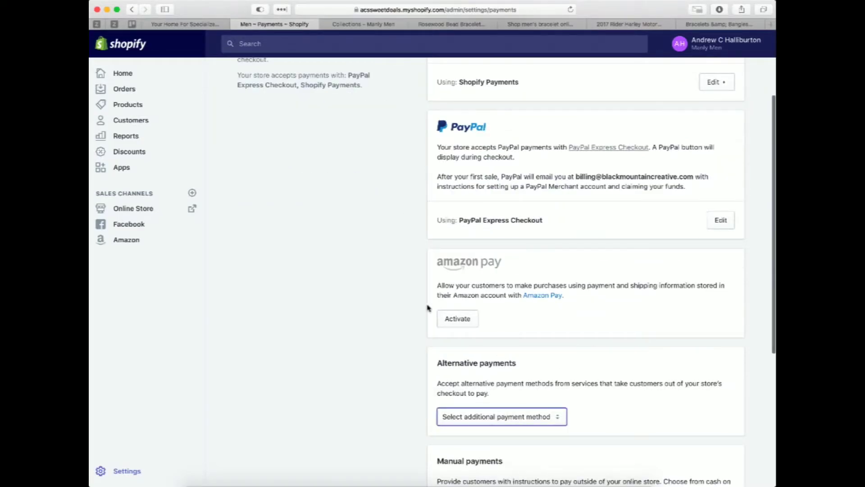
left_click(481, 423)
left_click(373, 407)
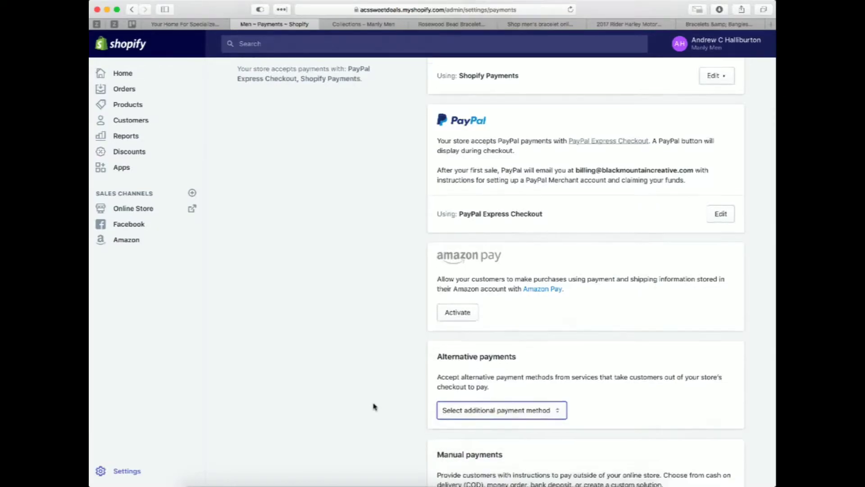
Look through the manual payment options without choosing one, and return to the start of the payment settings
scroll(373, 405, "down", 10)
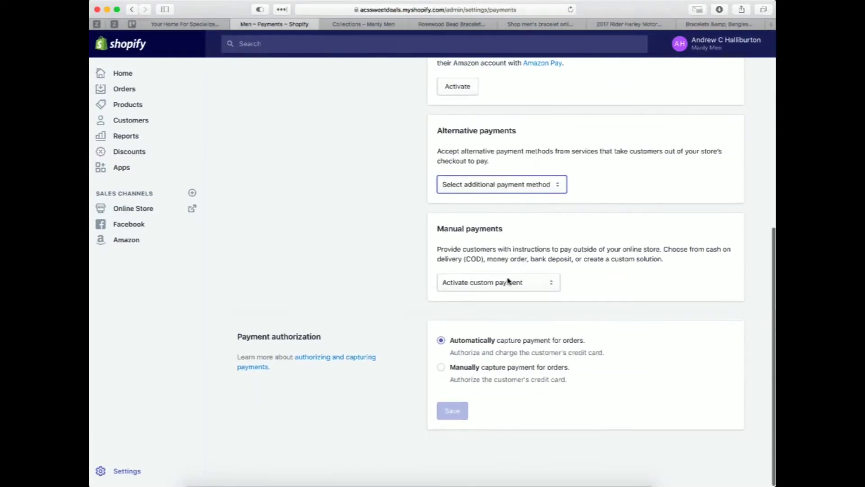
left_click(507, 282)
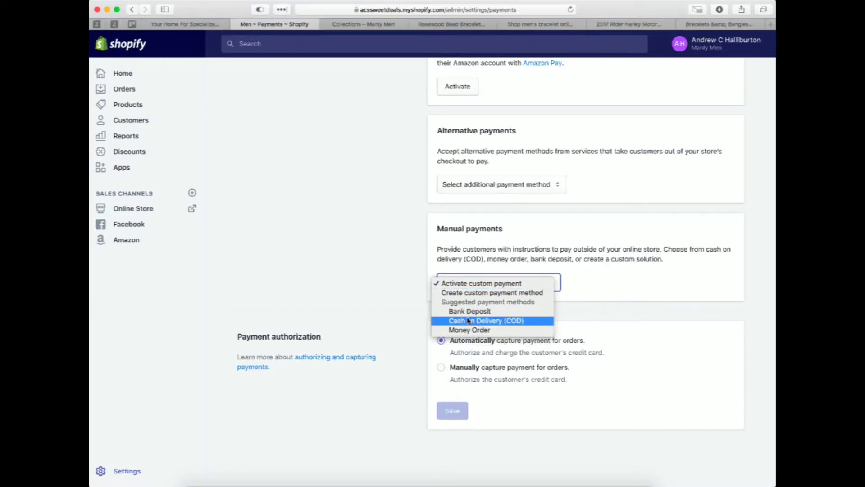
left_click(419, 292)
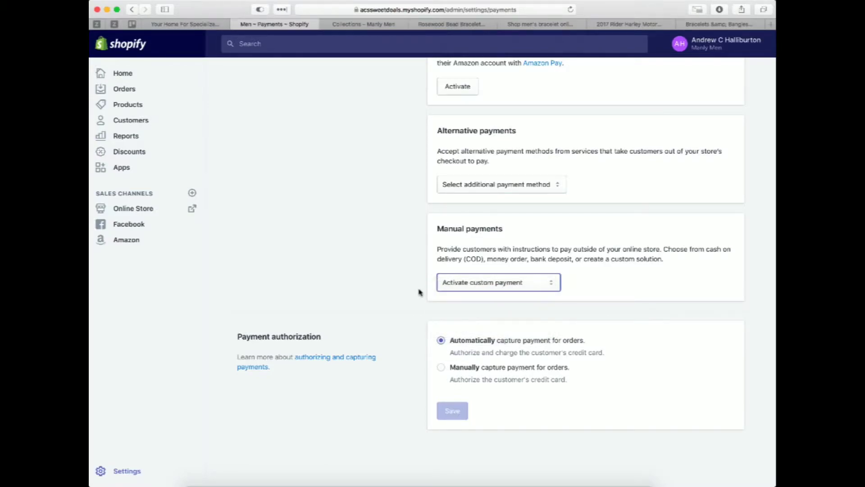
scroll(419, 292, "up", 10)
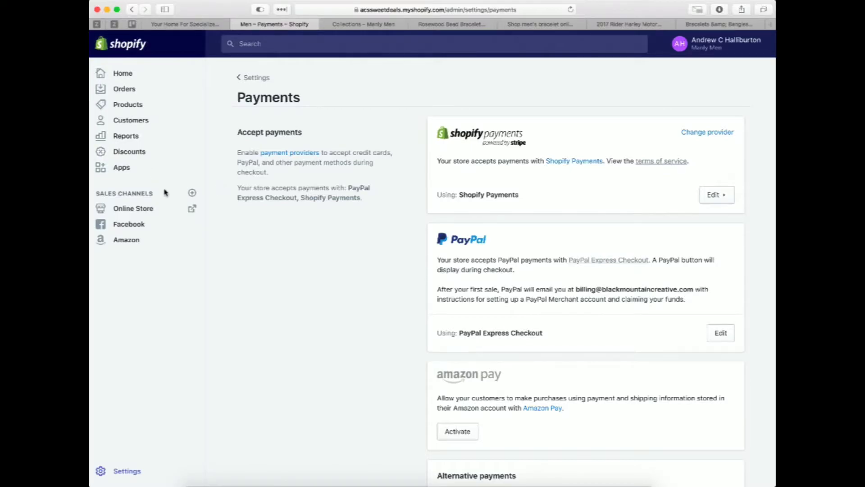
Open the store's shipping settings and review the shipping origin, zones and rates
left_click(127, 472)
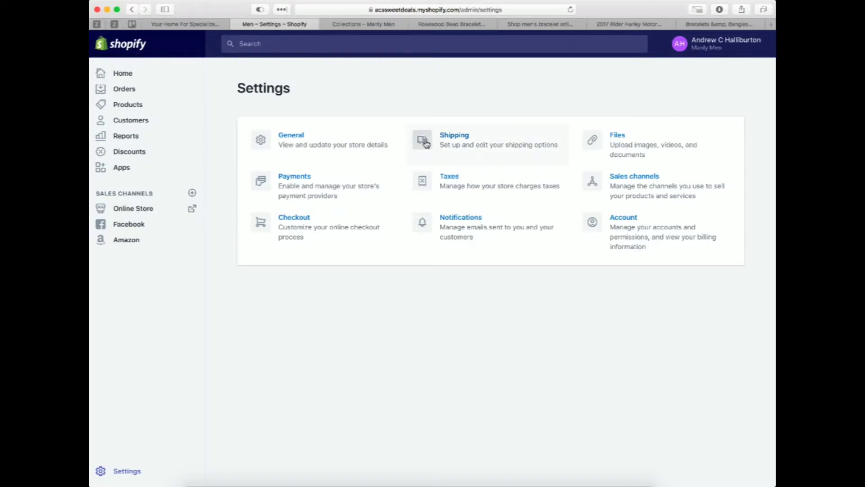
left_click(425, 143)
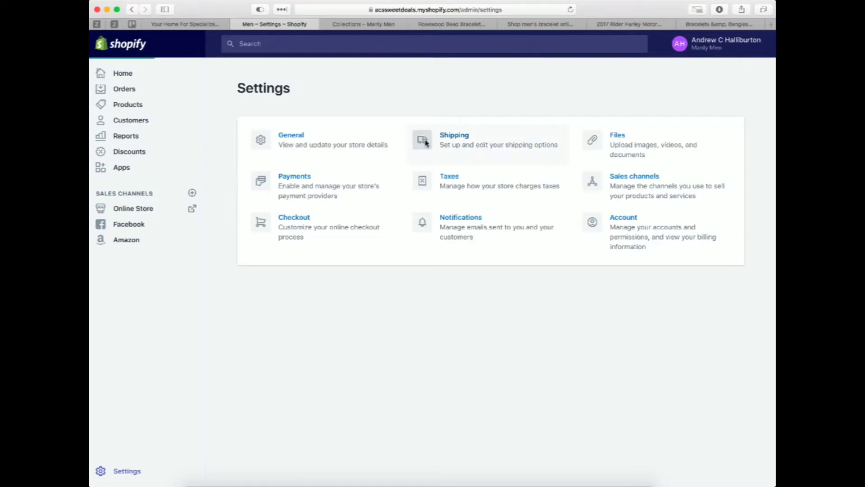
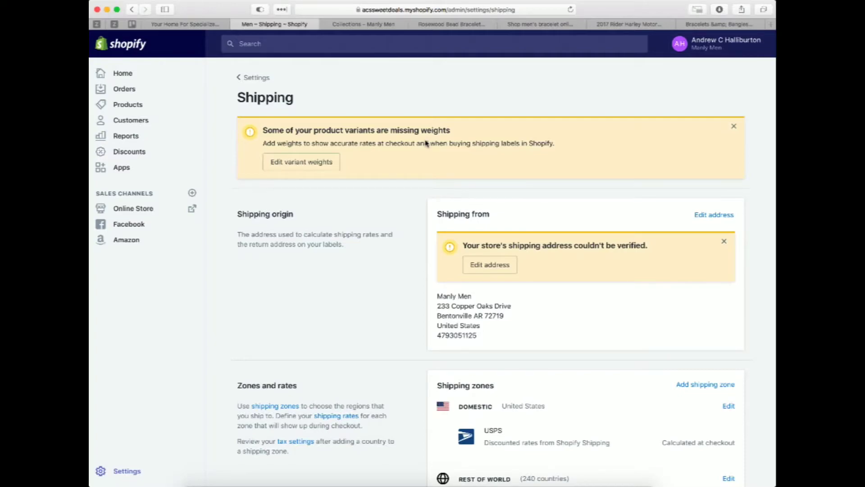
scroll(426, 144, "down", 4)
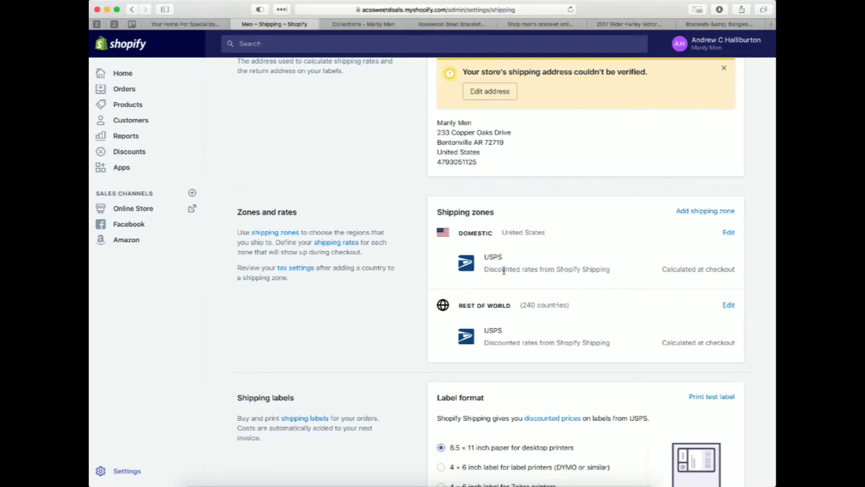
scroll(500, 271, "up", 1)
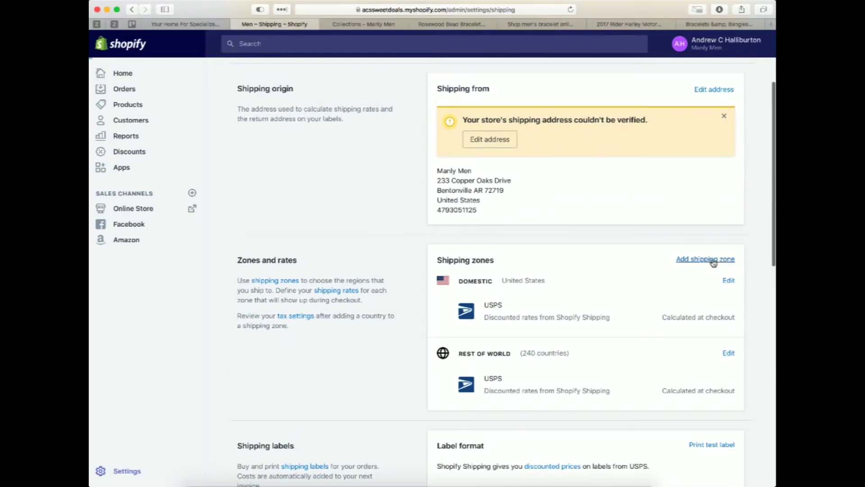
Start a new shipping zone and add a price based rate named "Standard Shipping =<$20" with a maximum order price of $19.99
left_click(714, 263)
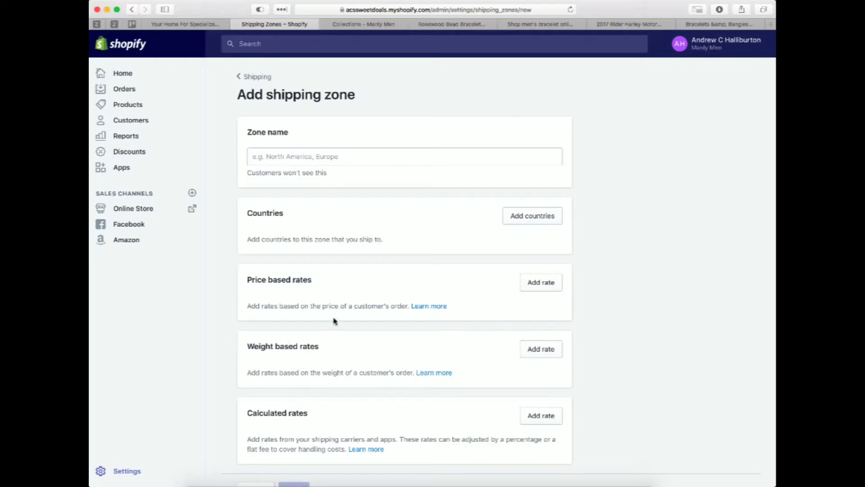
left_click(539, 283)
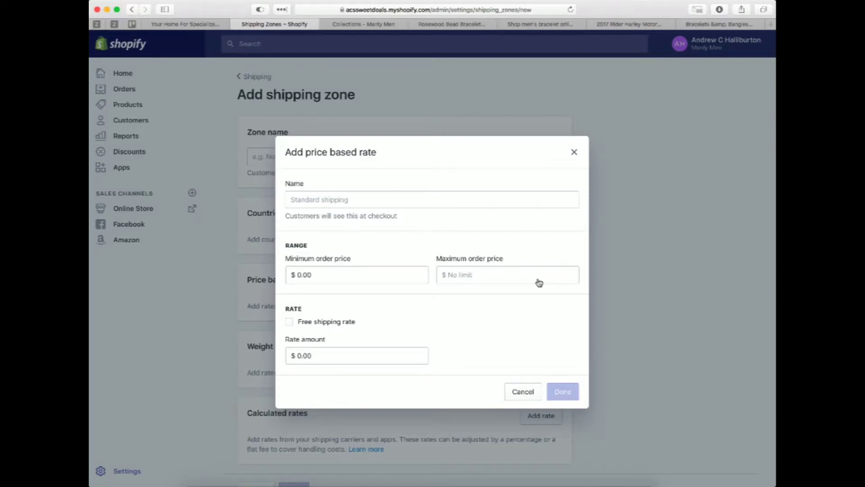
left_click(334, 197)
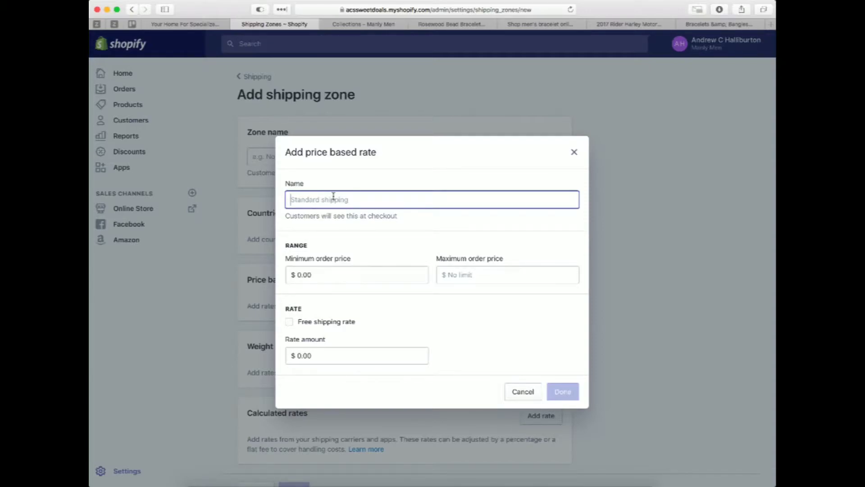
type("Standard Shipping =<$20")
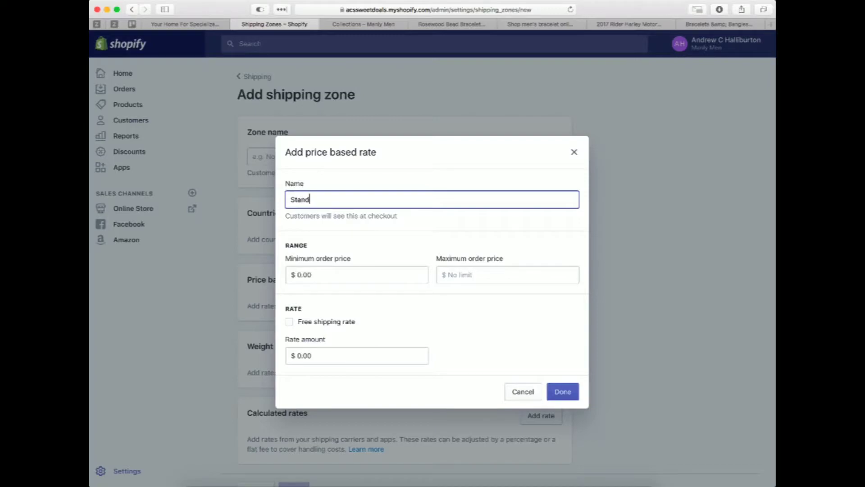
key("Tab")
left_click(496, 274)
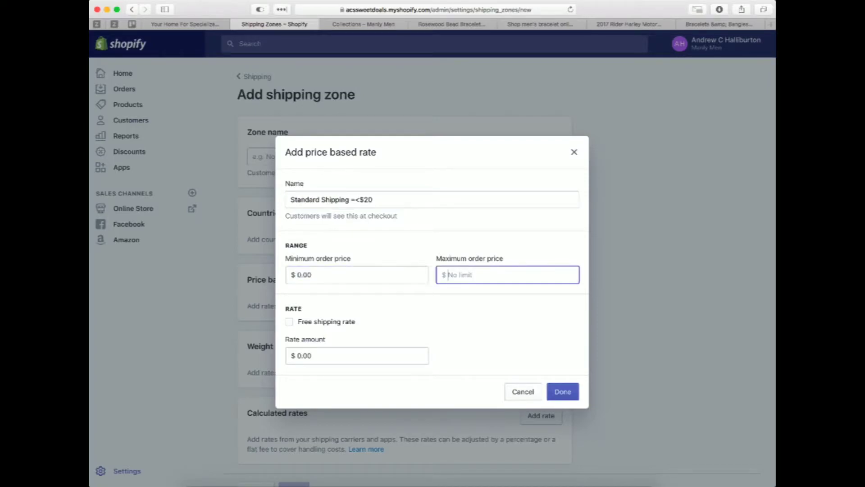
type("20")
key("BackSpace")
key("BackSpace")
type("19.99")
left_click(570, 394)
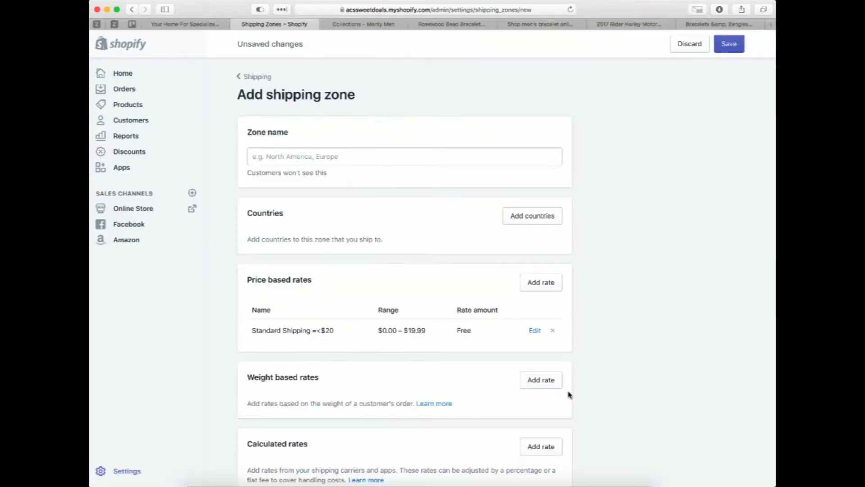
Add a second price based rate named "Standard Shipping >$20" with a minimum order price of $20 and no maximum
left_click(552, 286)
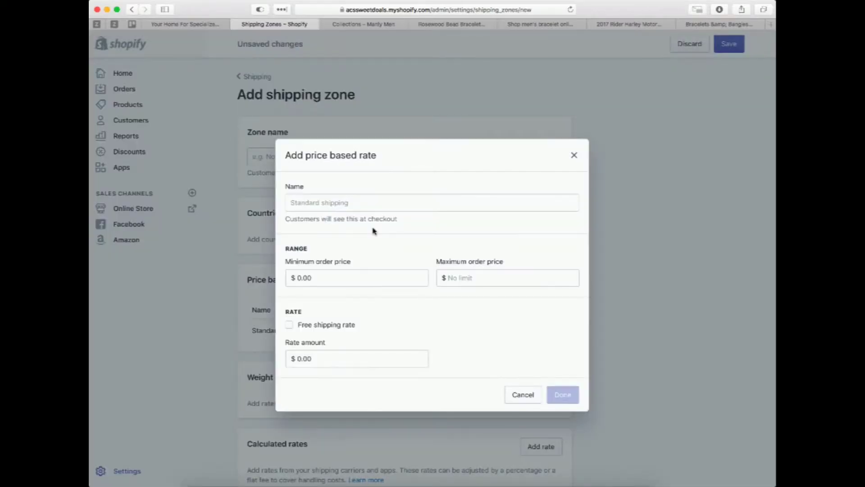
left_click(330, 194)
type("St")
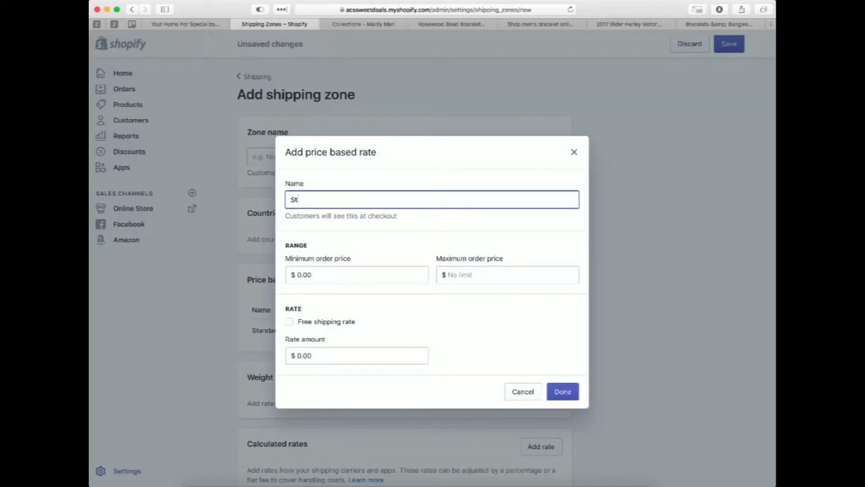
type("andard Shipping >$20")
key("Tab")
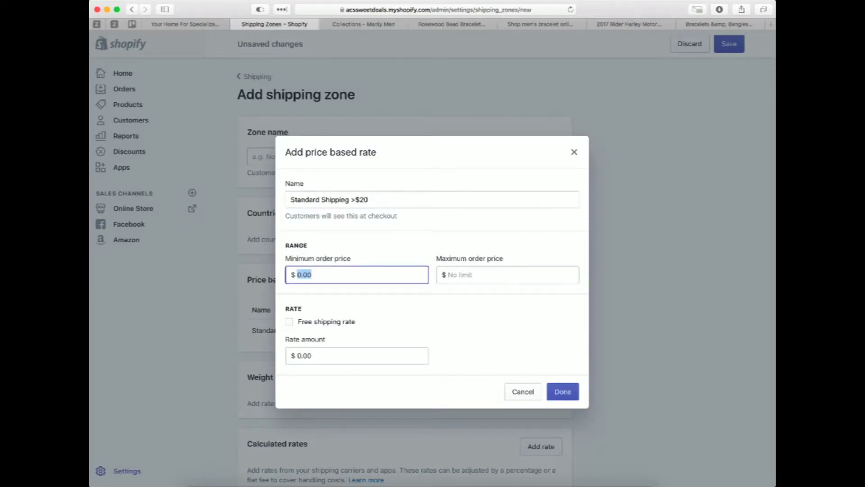
type("200")
key("Tab")
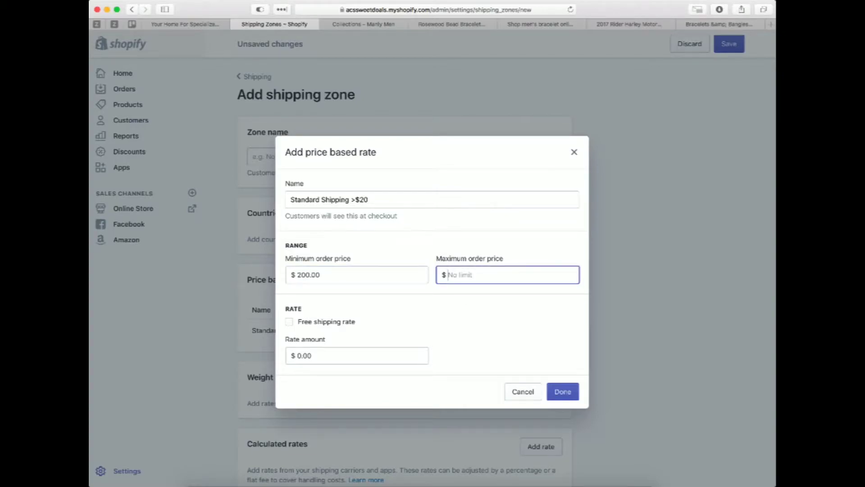
key("shift+Tab")
type("200")
key("Tab")
key("shift+Tab")
type("20")
key("Tab")
left_click(572, 393)
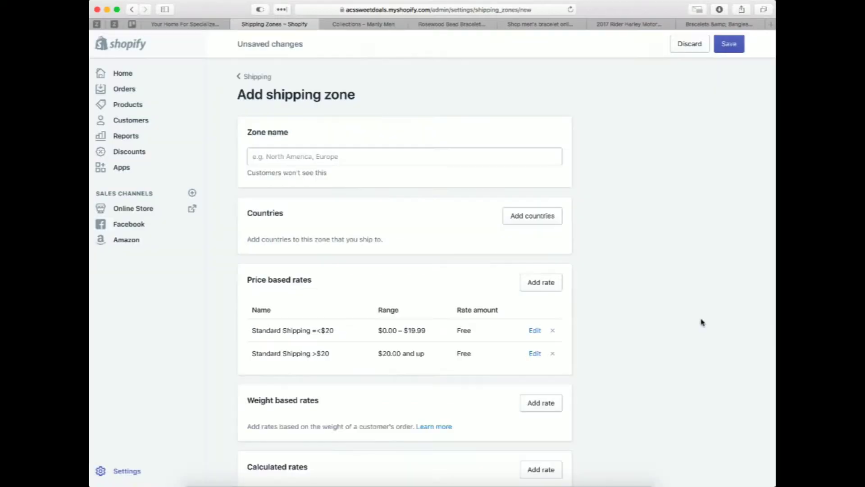
Turn off free shipping for the "Standard Shipping =<$20" rate and set its rate amount to $3
left_click(535, 331)
left_click(289, 322)
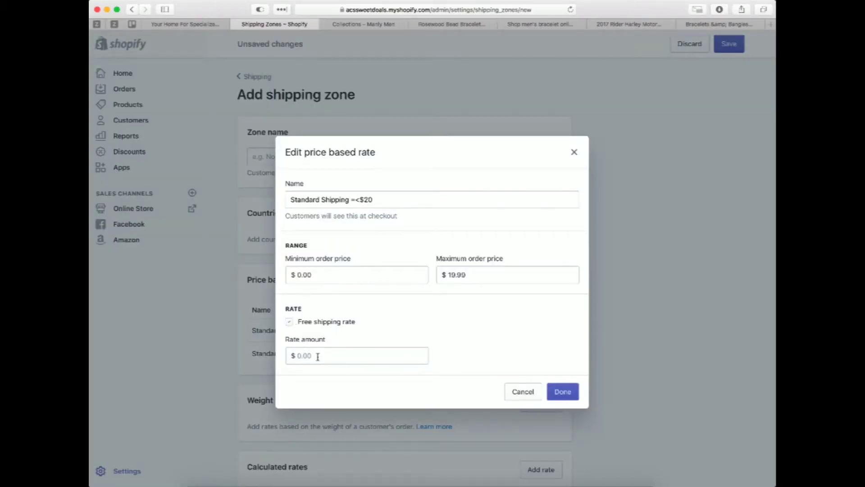
left_click(317, 356)
key("super+a")
type("3")
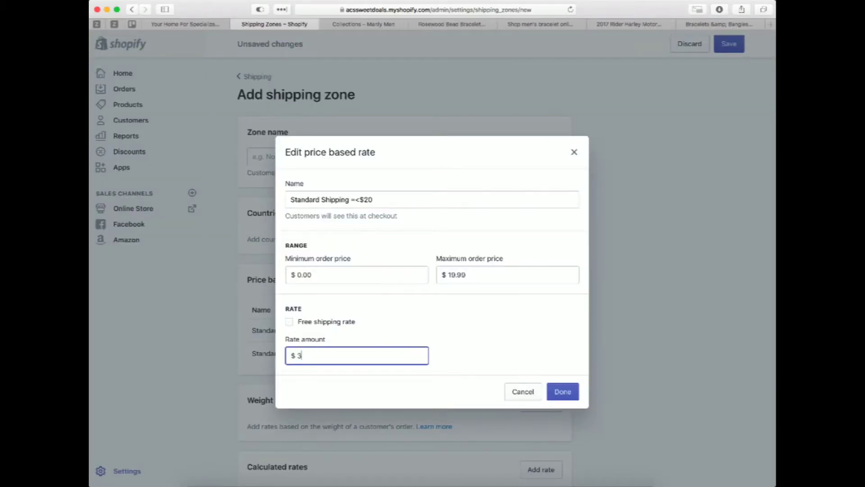
left_click(573, 392)
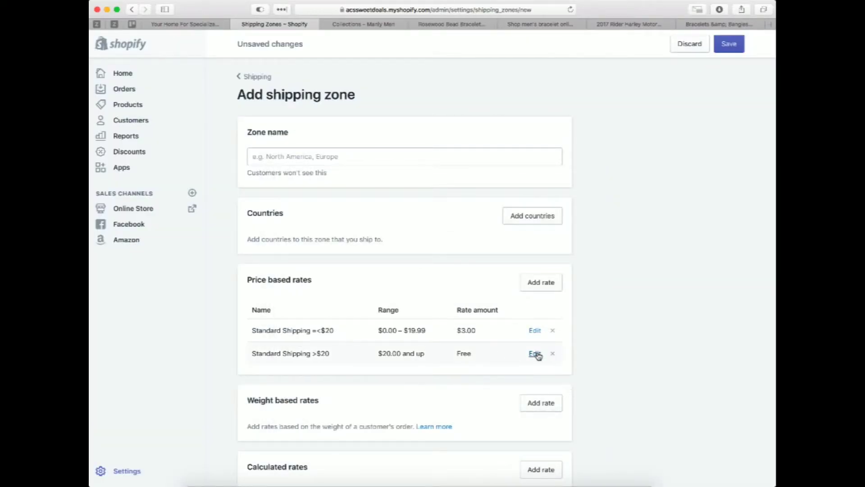
Turn off free shipping for the "Standard Shipping >$20" rate and set its rate amount to $5
left_click(535, 354)
left_click(289, 322)
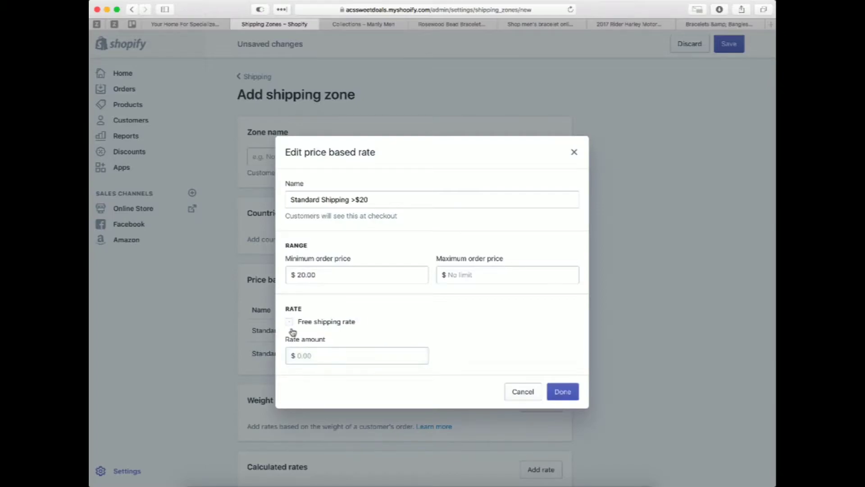
double_click(318, 356)
type("5")
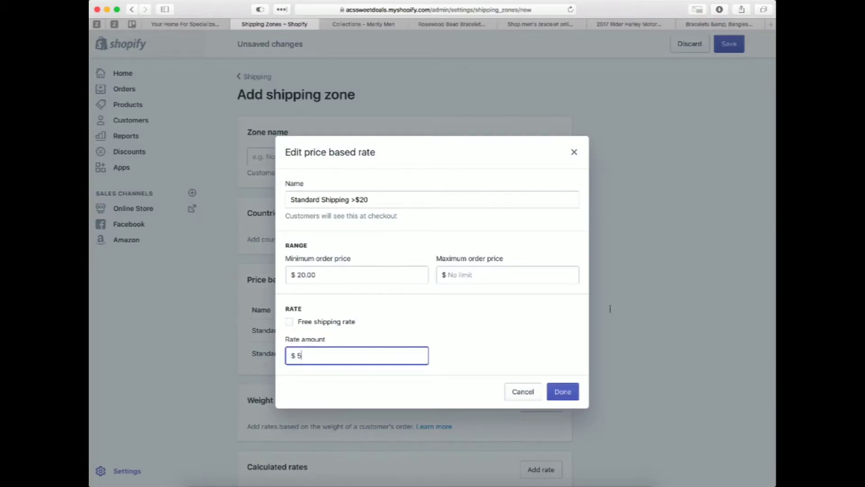
left_click(563, 392)
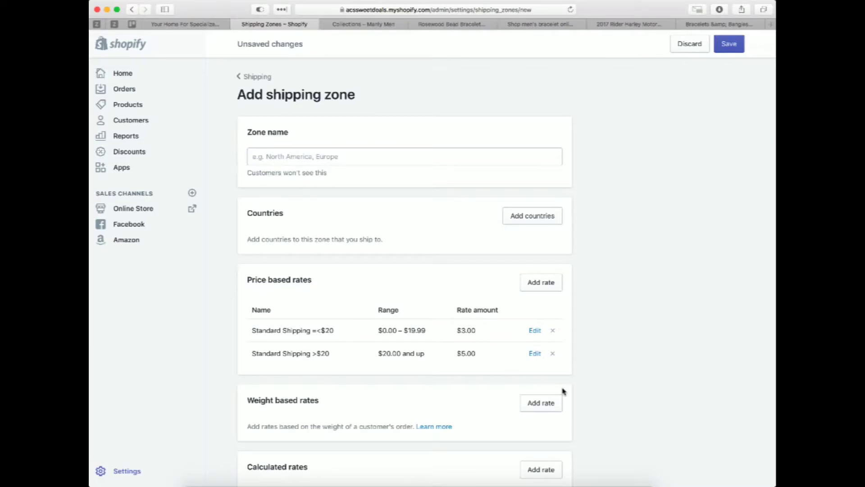
Stay on the new shipping zone instead of leaving with unsaved changes, and try to save the zone
left_click(253, 77)
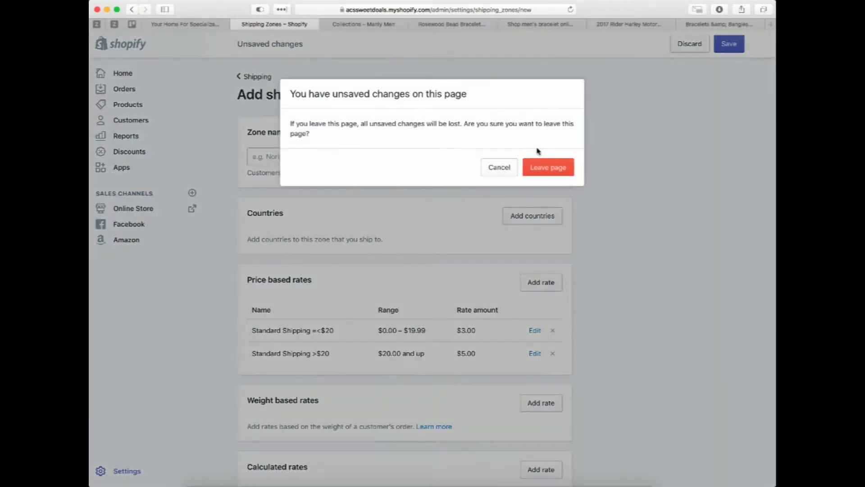
left_click(499, 168)
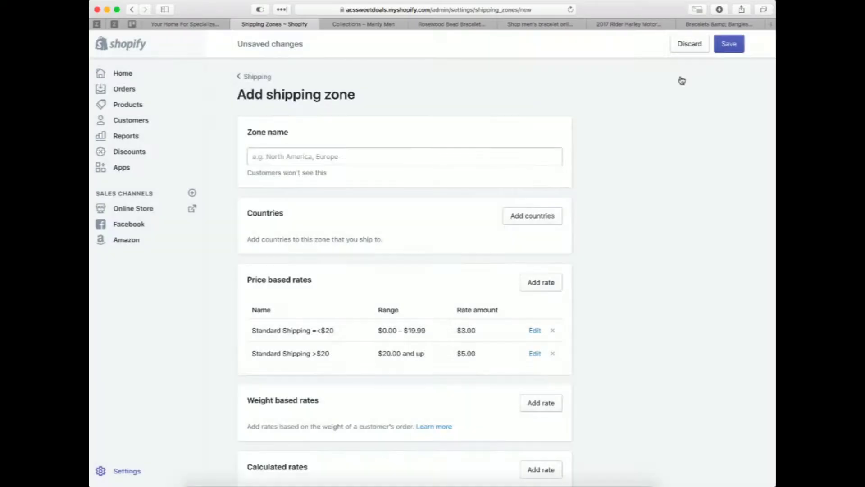
left_click(729, 54)
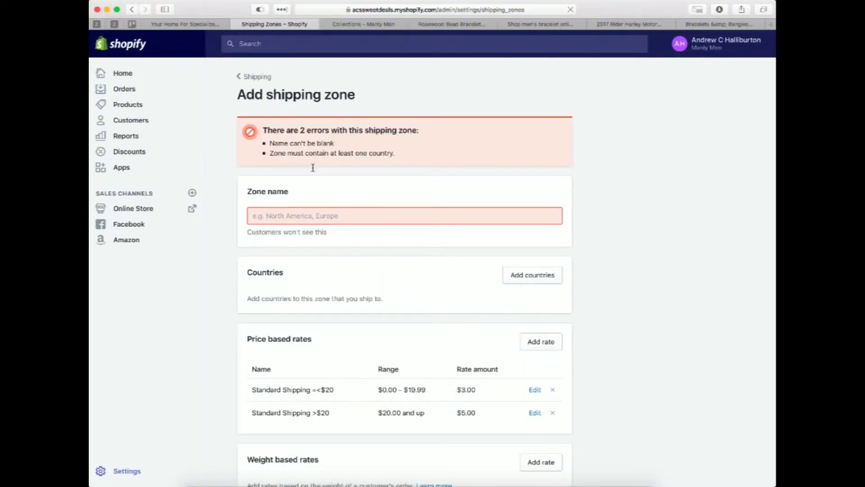
Enter "Shipping" as the new shipping zone's name and submit the form
left_click(282, 215)
type("Shipping")
key("Return")
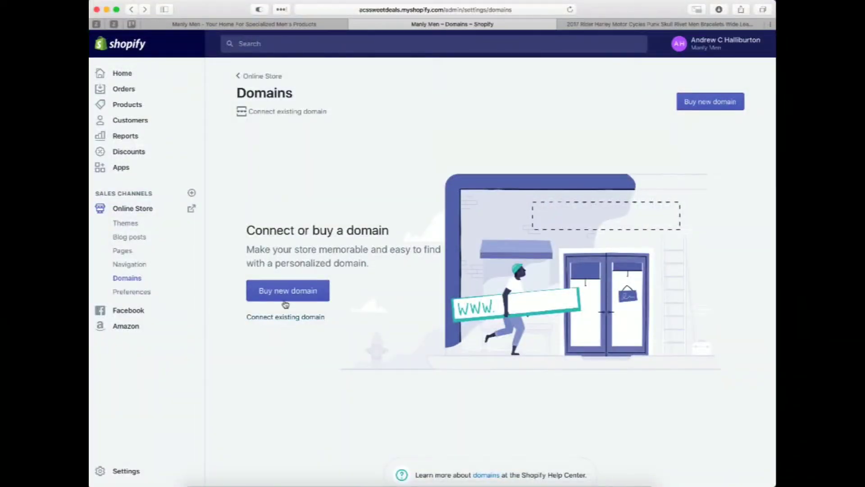
View the form for buying a new domain, and close it without buying one
left_click(282, 294)
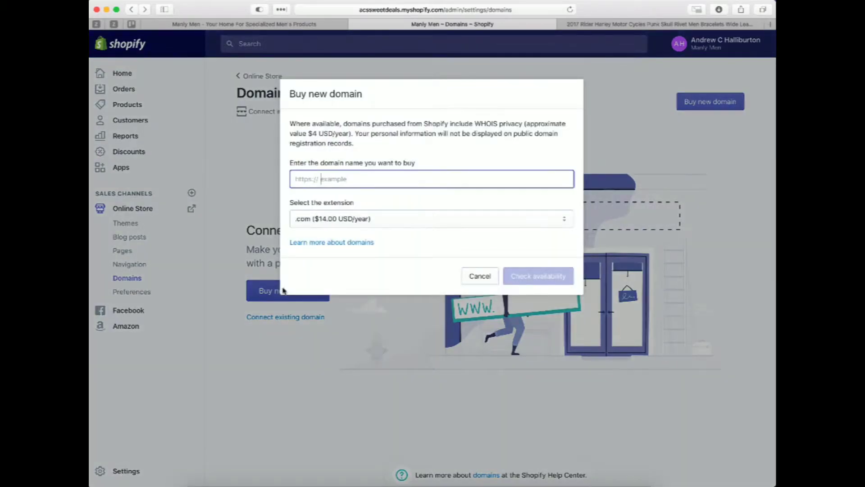
left_click(424, 275)
left_click(481, 279)
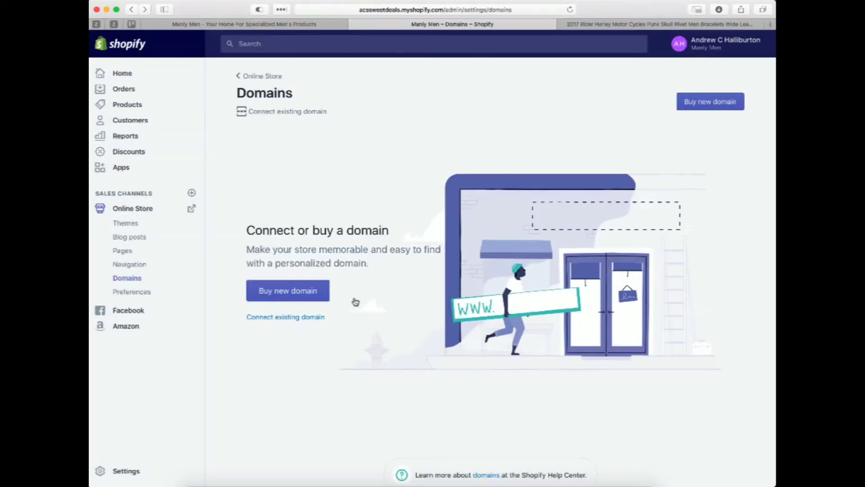
Enter manlymen.com as the existing domain to connect, and choose to connect it manually
left_click(269, 318)
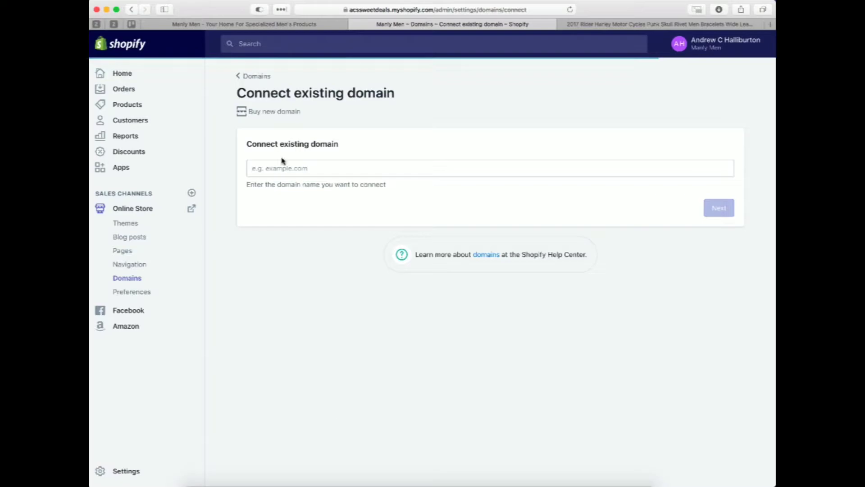
left_click(290, 170)
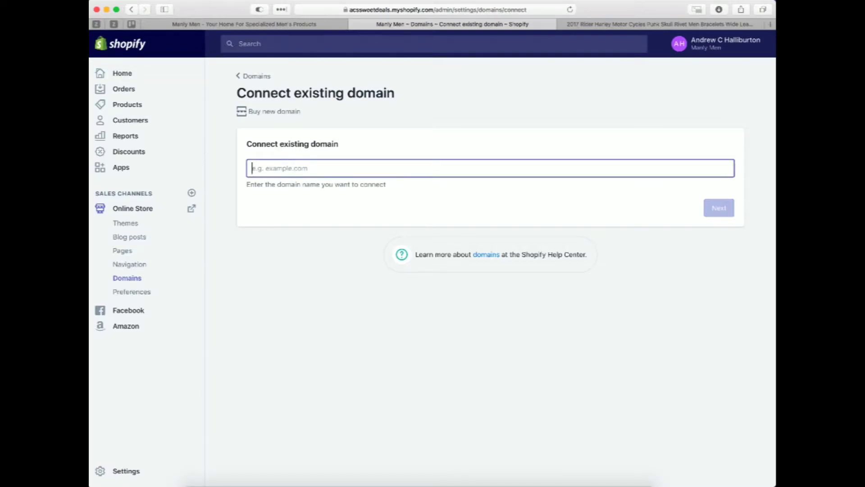
type("http://")
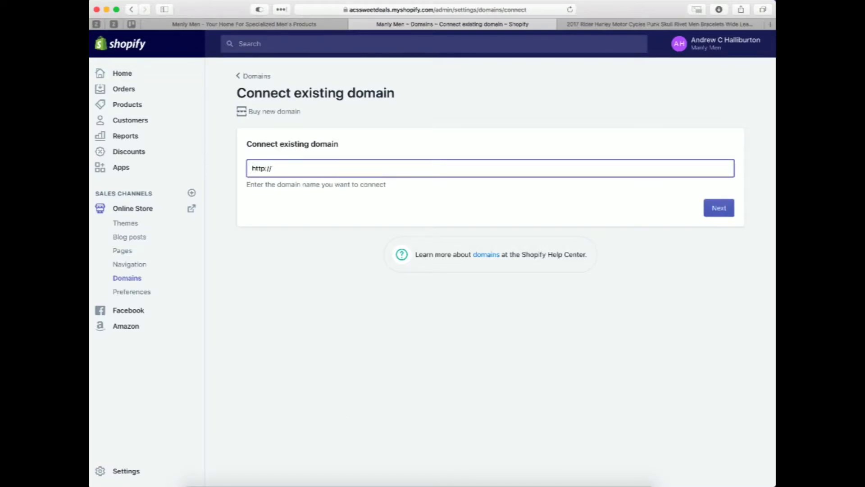
key("super+a")
key("BackSpace")
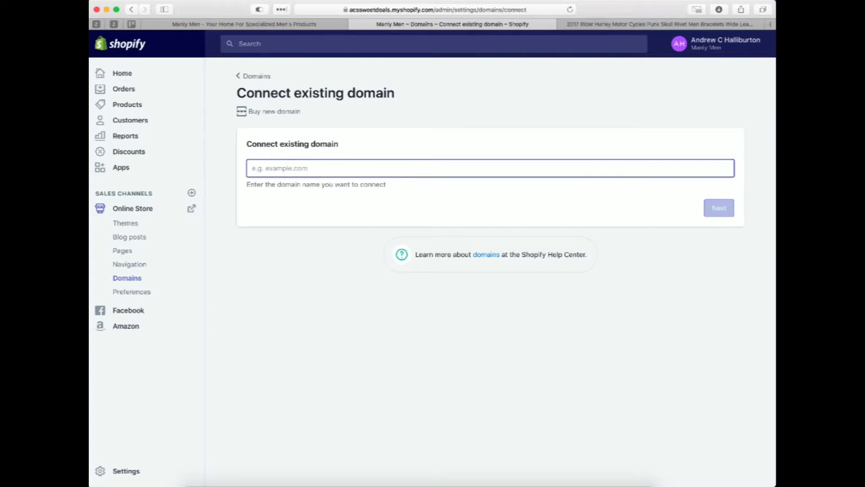
type("manly men.com")
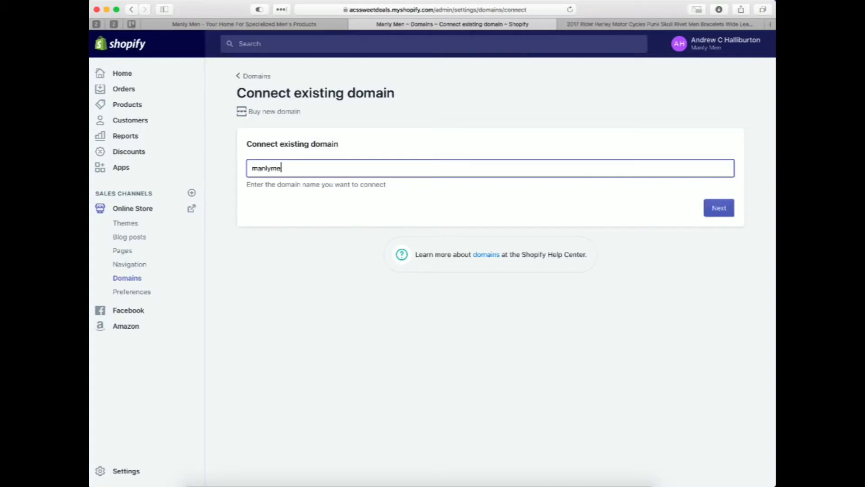
left_click(273, 167)
key("BackSpace")
left_click(727, 208)
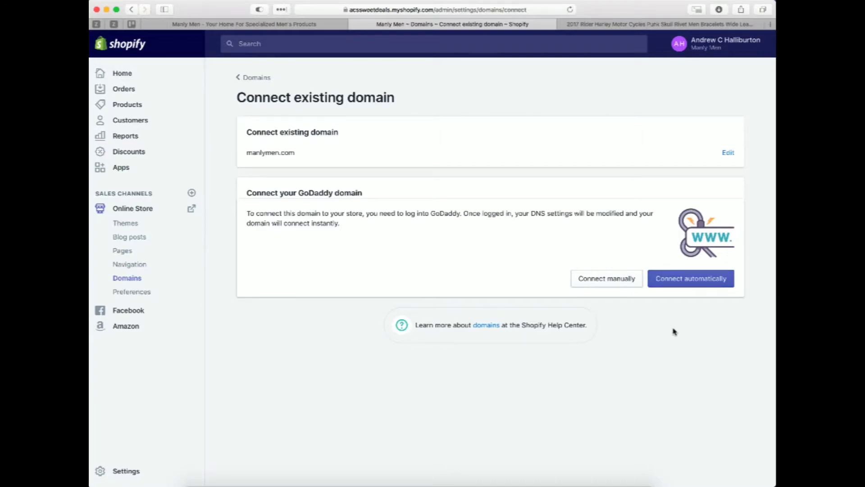
left_click(610, 281)
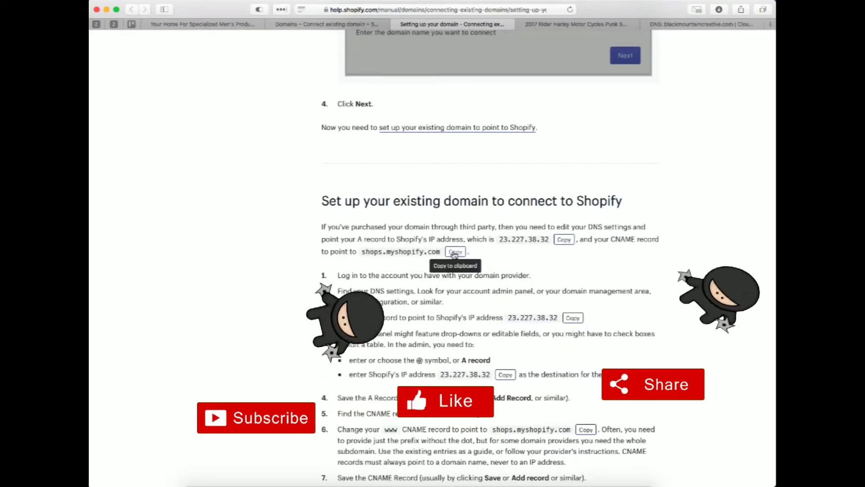
Copy shops.myshopify.com from the Shopify help page, switch to Cloudflare, and fill in an A record with name @ and IPv4 address 23.227.38.32
left_click(456, 252)
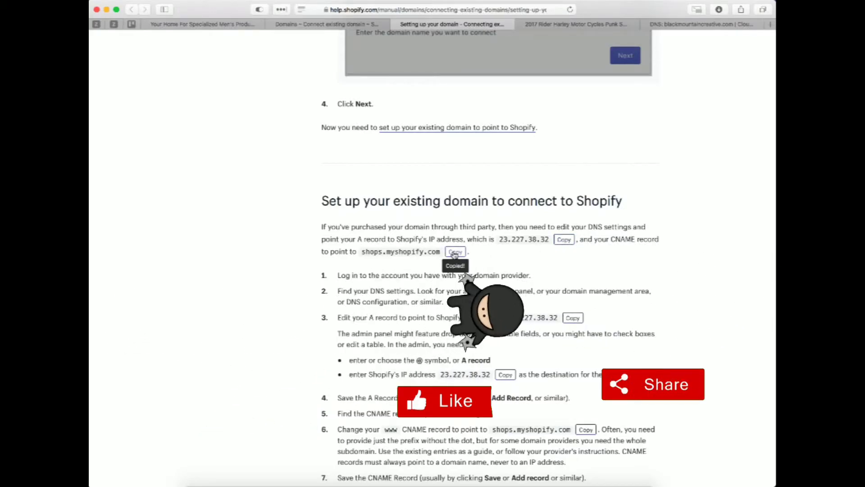
left_click(703, 26)
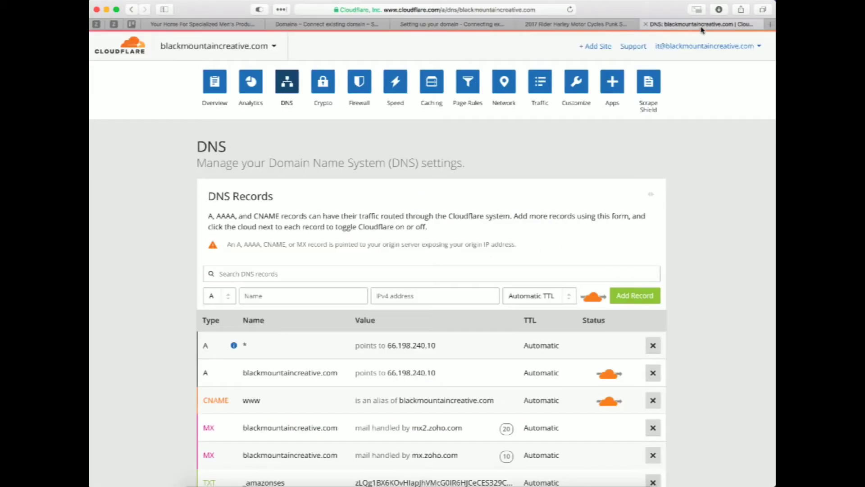
left_click(272, 298)
type("@")
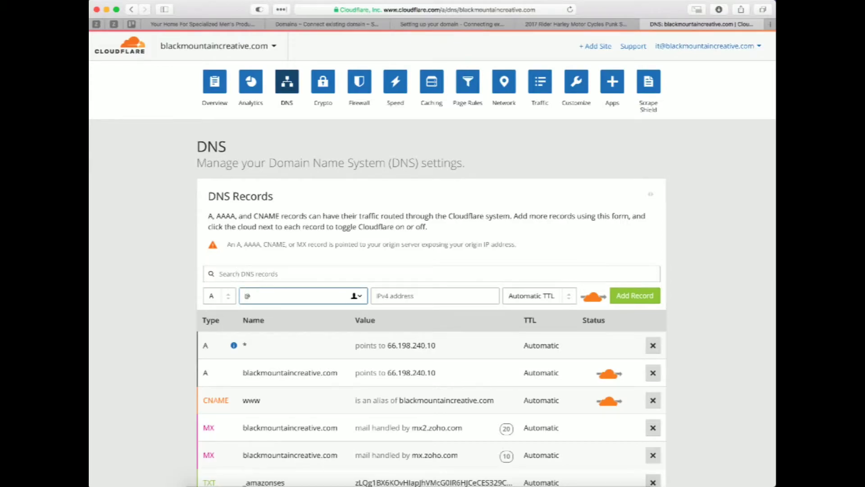
key("Tab")
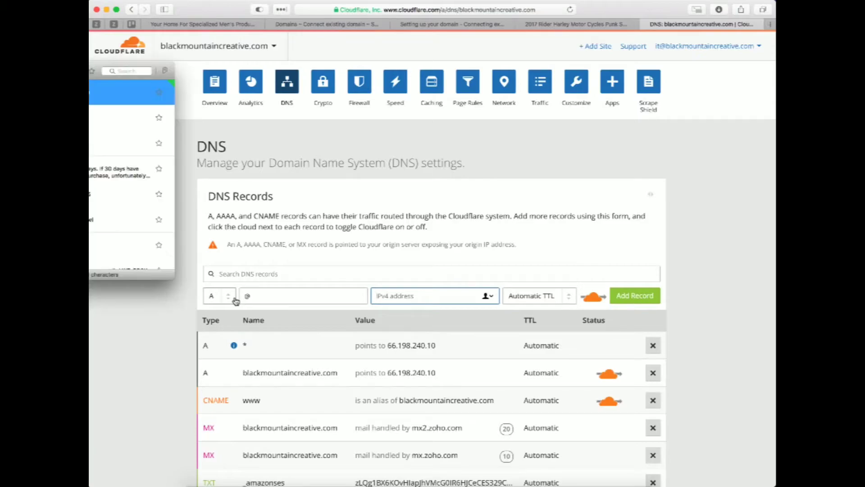
key("super+v")
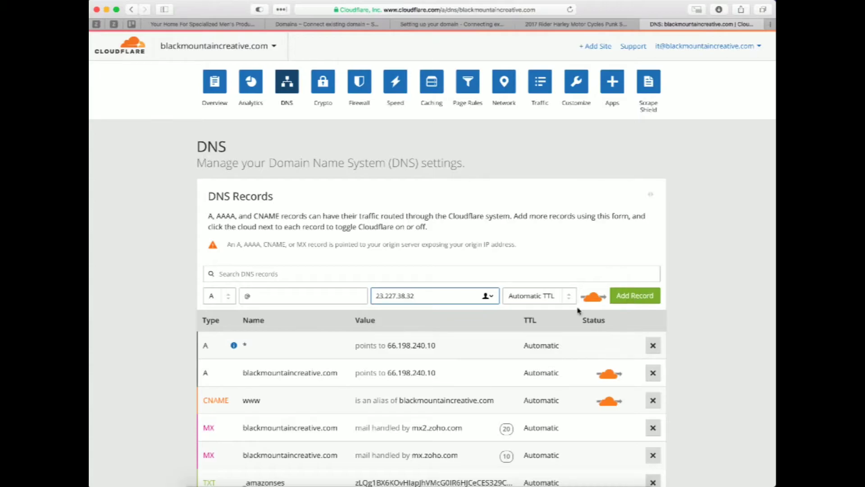
Change the new DNS record entry to type CNAME with name www and target shops.myshopify.com, without adding it
left_click(229, 298)
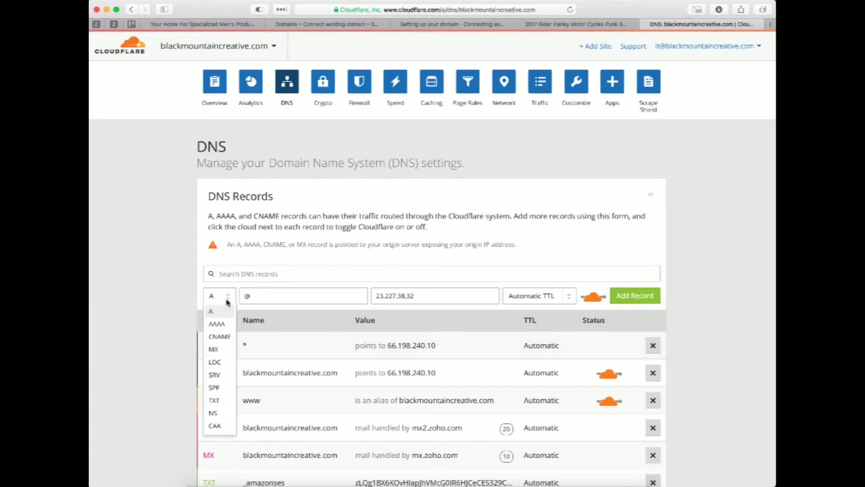
left_click(218, 337)
left_click(266, 295)
type("www")
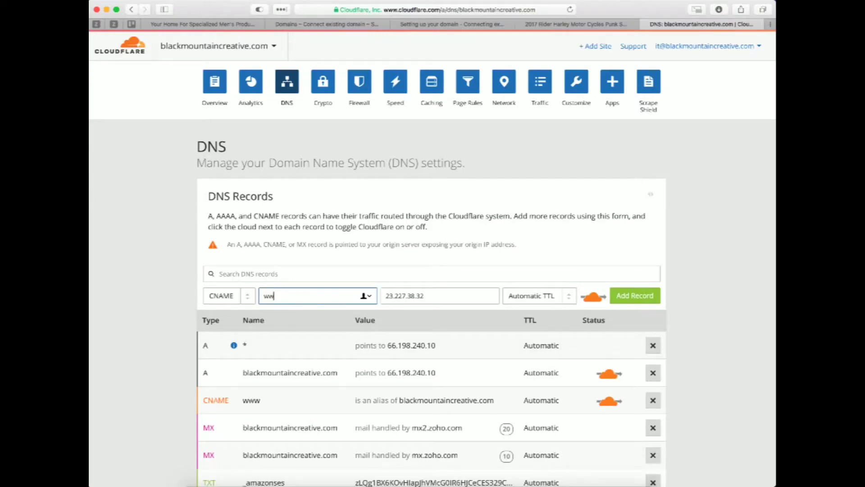
key("Tab")
key("super+shift+v")
key("Down")
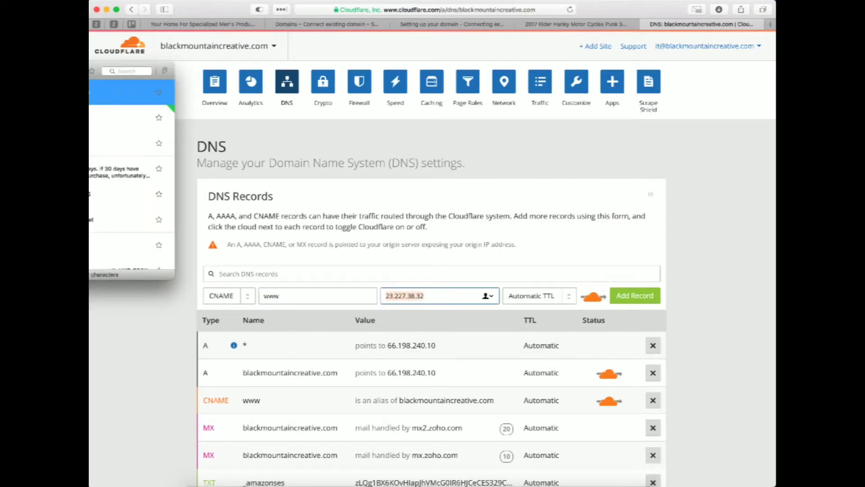
key("Return")
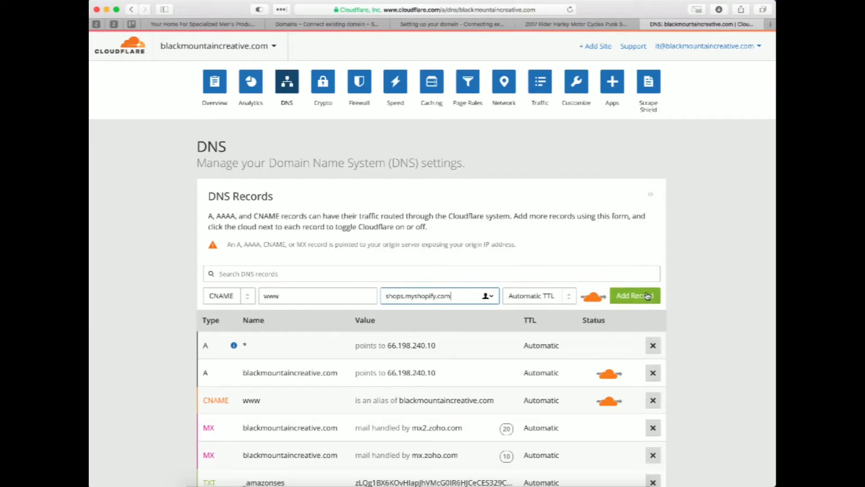
left_click(717, 276)
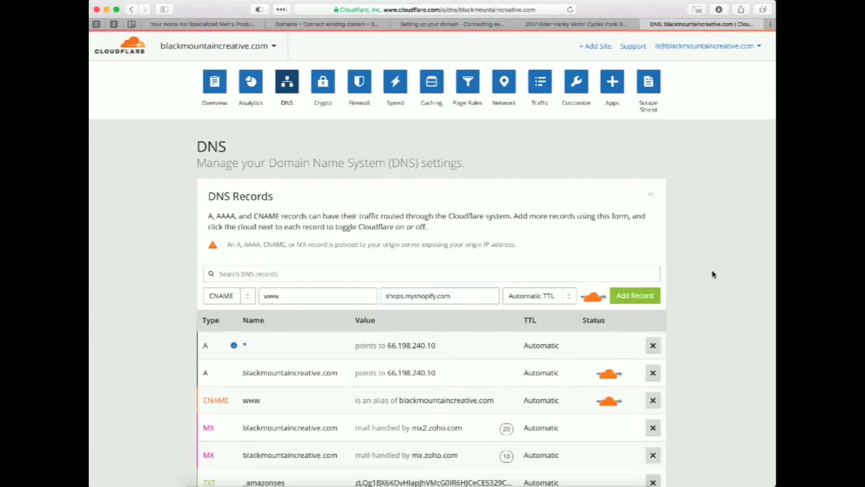
Switch back to the Shopify admin, leave the existing-domain connection setup, and open the store settings
left_click(336, 25)
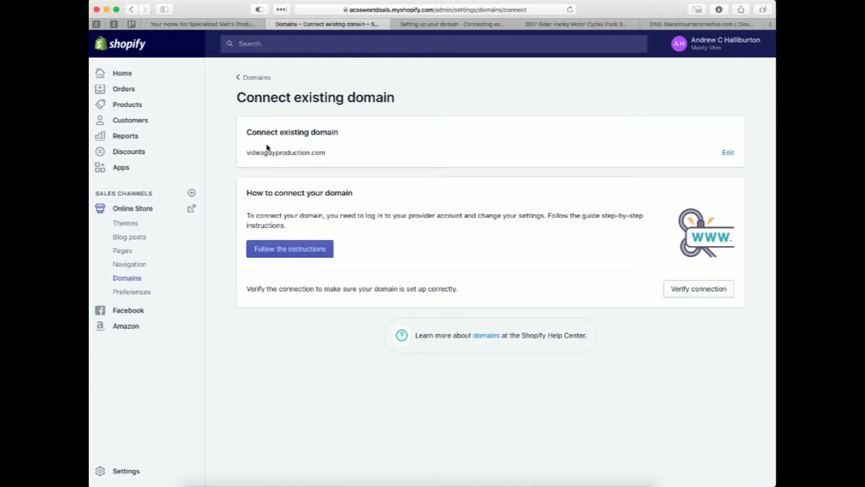
left_click(252, 79)
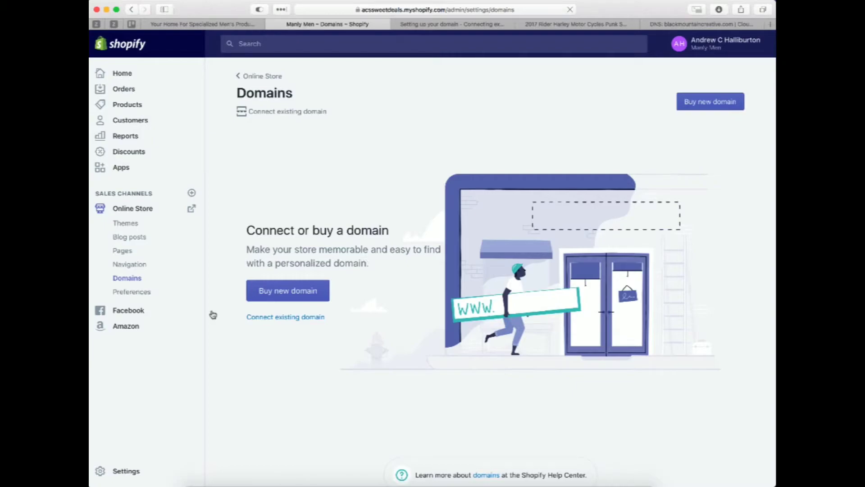
left_click(137, 293)
left_click(118, 471)
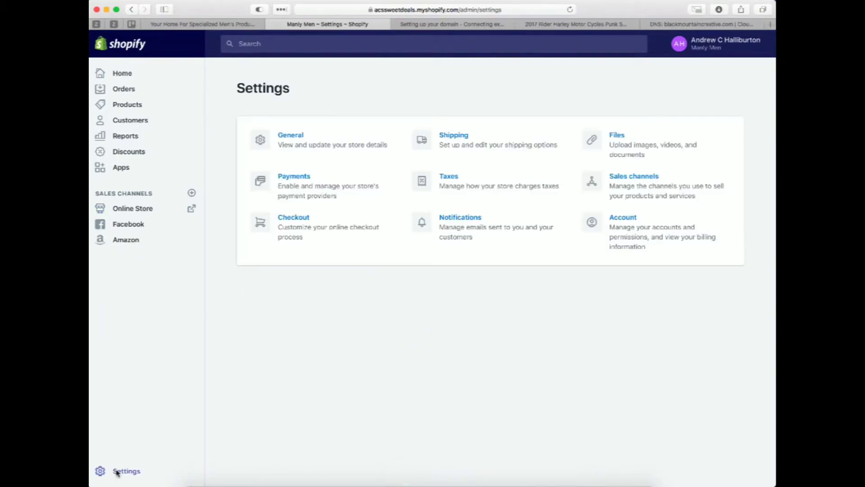
Open the notification settings and review the order, shipping, customer and order notification email templates
left_click(471, 221)
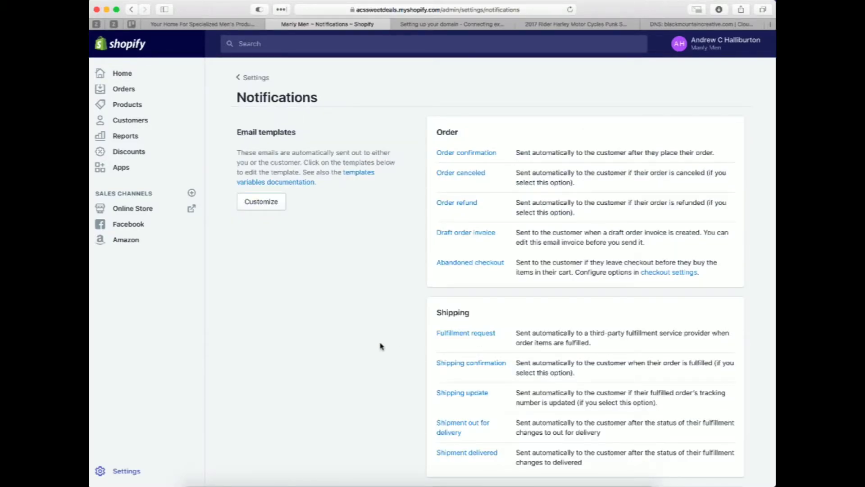
scroll(380, 346, "down", 3)
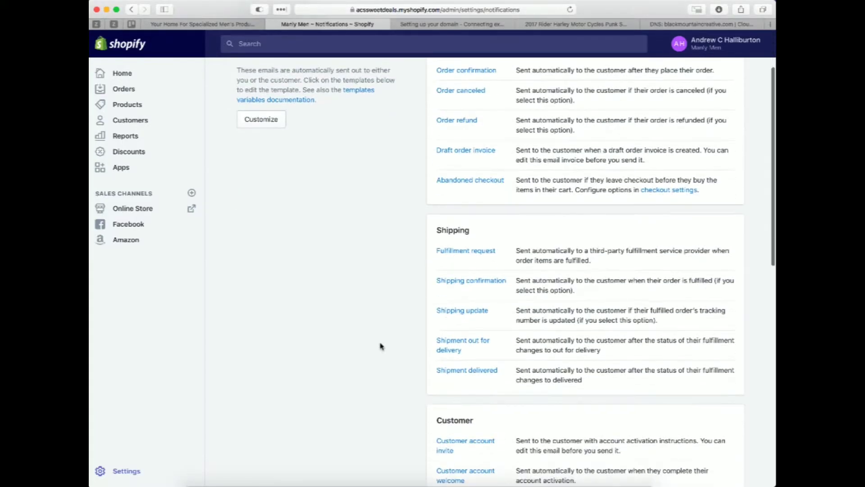
scroll(380, 346, "down", 3)
scroll(380, 346, "up", 8)
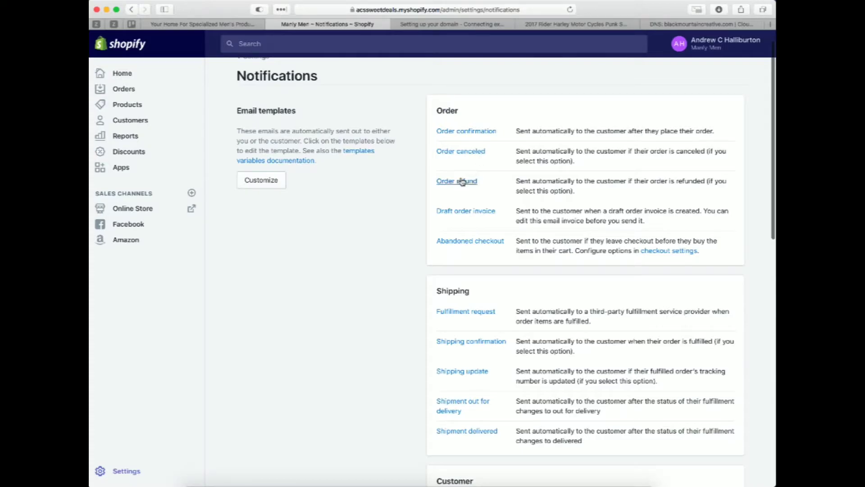
scroll(491, 243, "down", 5)
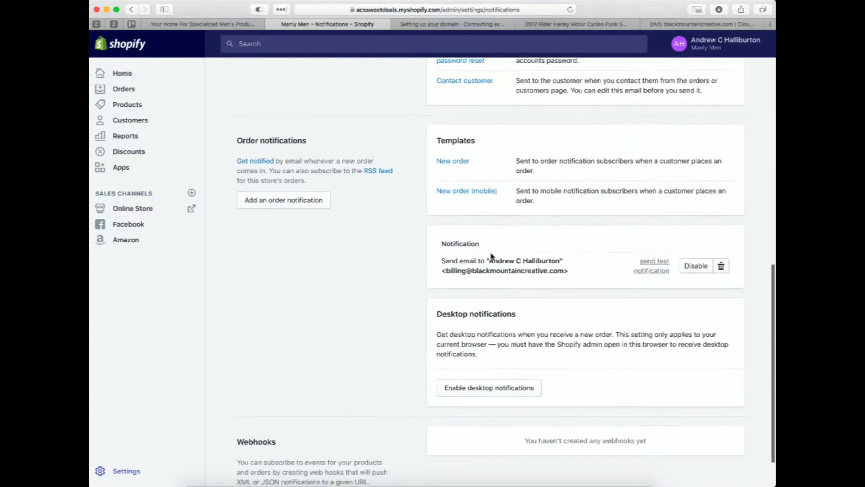
scroll(491, 256, "up", 10)
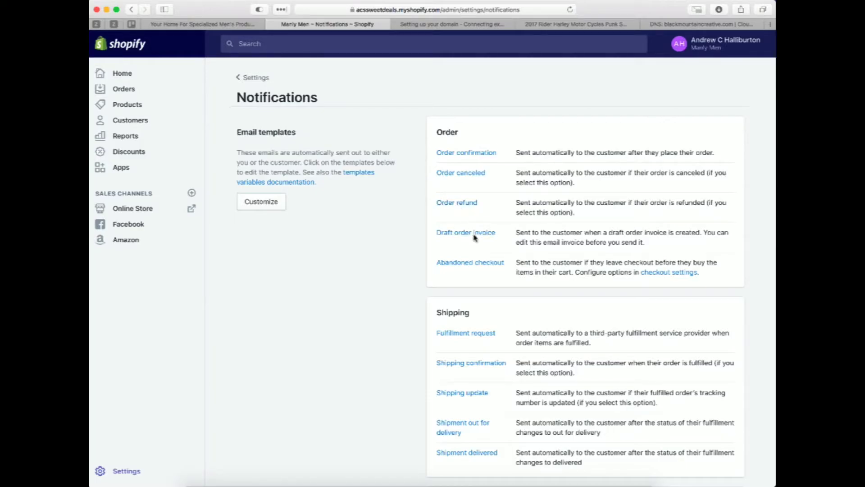
scroll(484, 294, "down", 3)
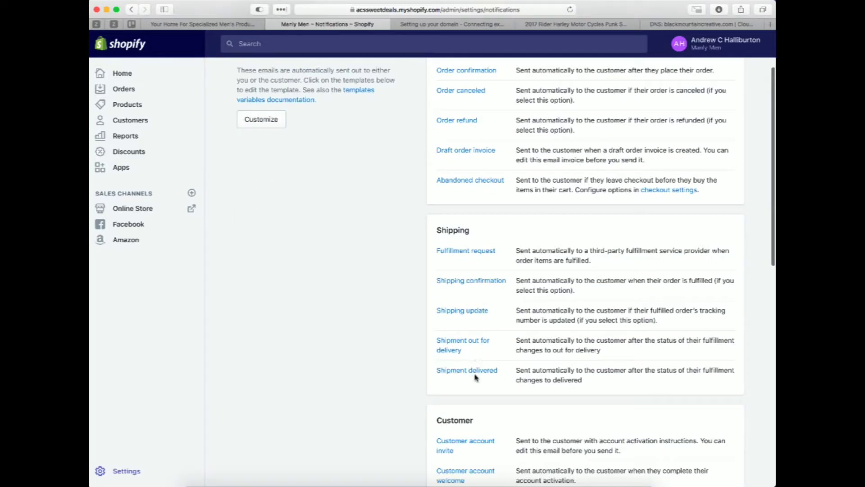
Open the Shipment delivered notification template and examine its email subject and the full HTML body
left_click(475, 374)
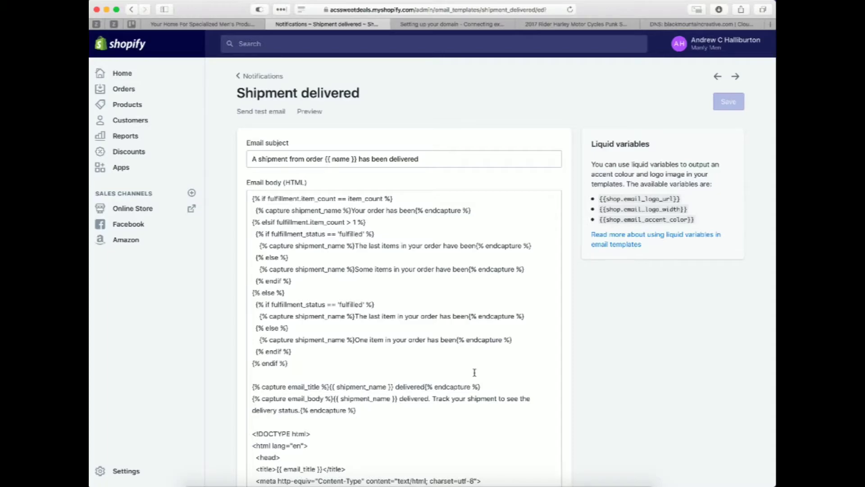
scroll(474, 372, "down", 10)
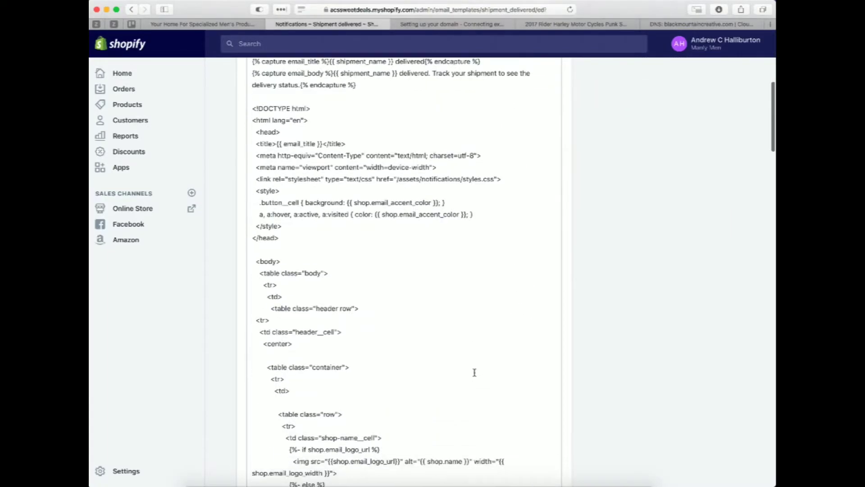
scroll(475, 372, "down", 3)
scroll(474, 372, "up", 12)
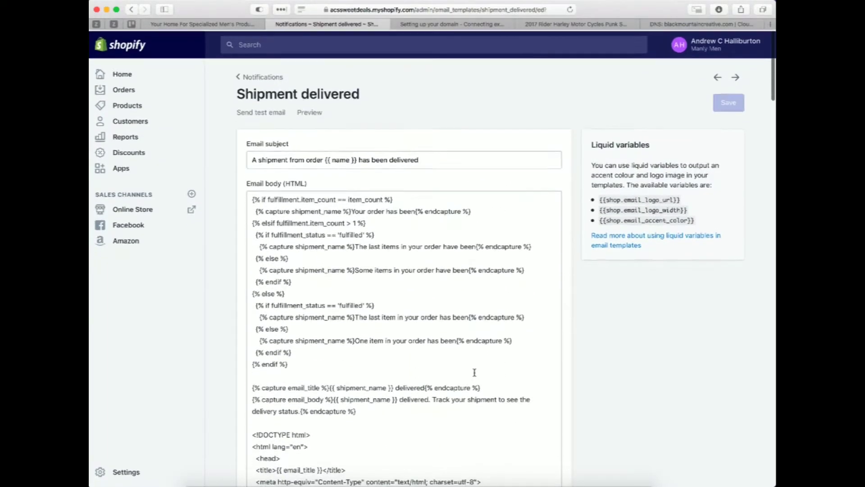
scroll(474, 372, "down", 6)
scroll(475, 373, "down", 20)
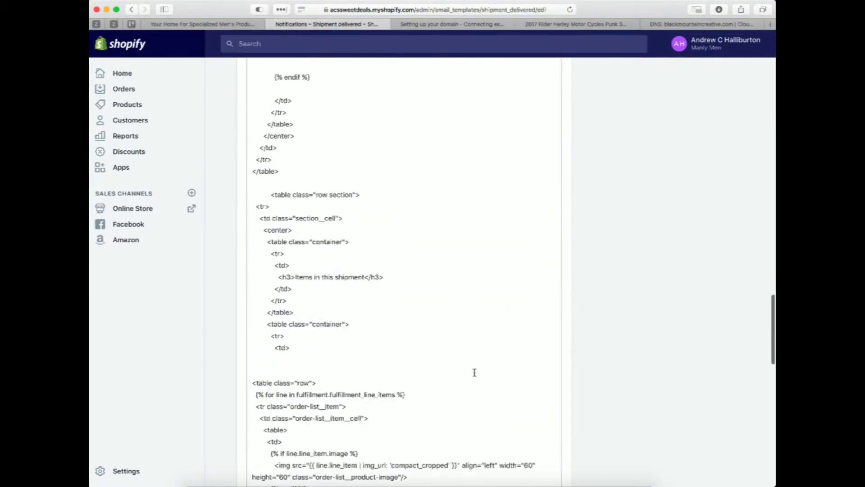
scroll(474, 372, "down", 20)
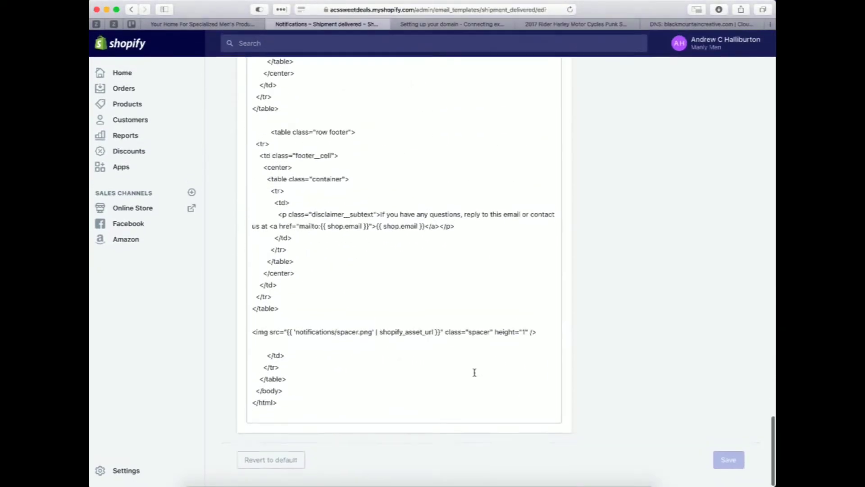
scroll(281, 404, "up", 20)
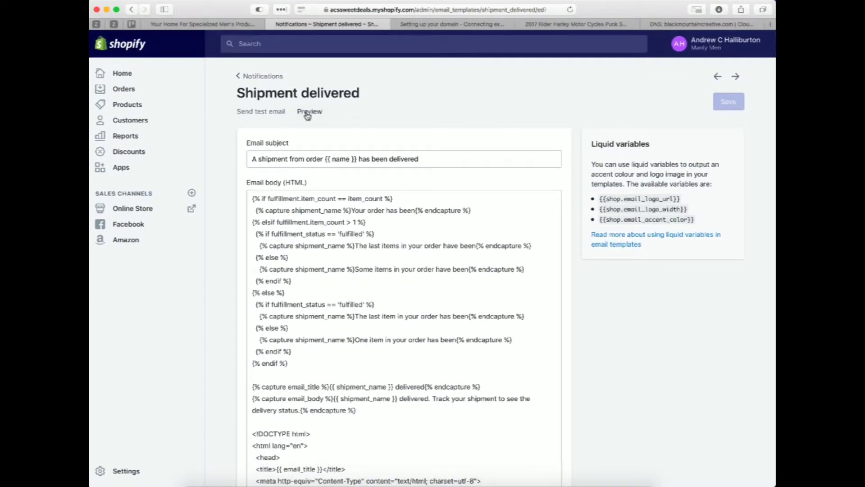
Preview the Shipment delivered email, copy "any questions" from its footer, and find that phrase in the template's HTML body
left_click(307, 113)
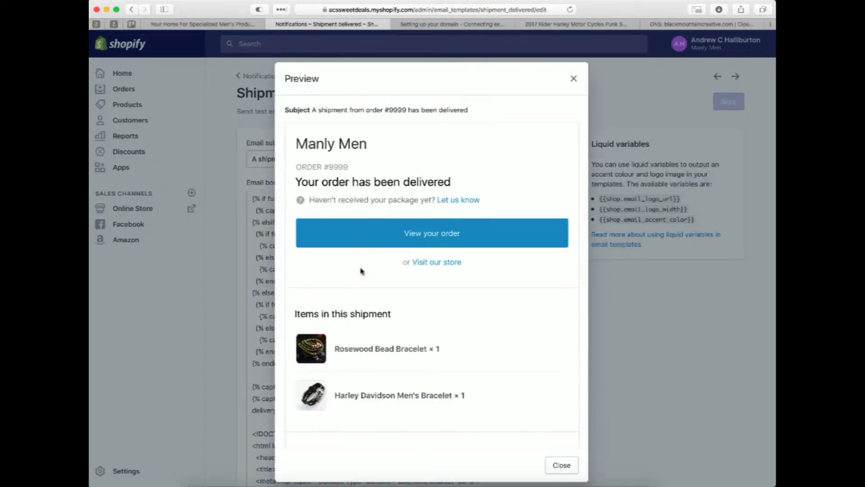
scroll(386, 349, "down", 3)
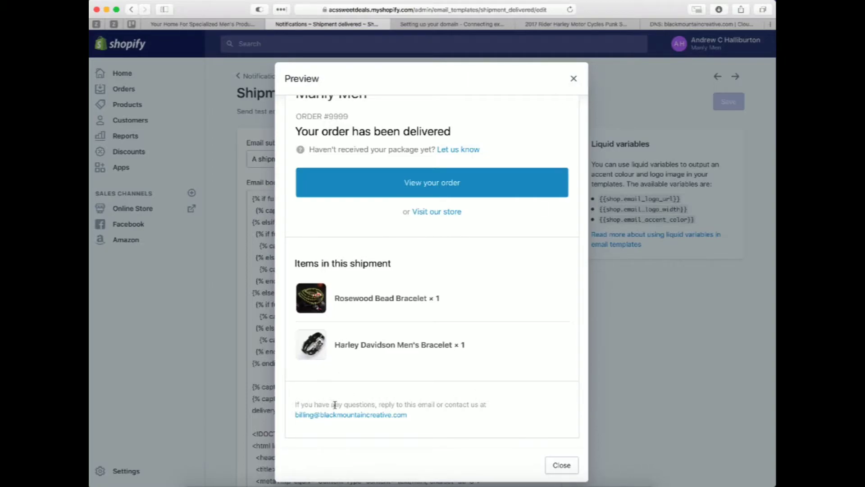
left_click_drag(334, 404, 381, 405)
key("super+c")
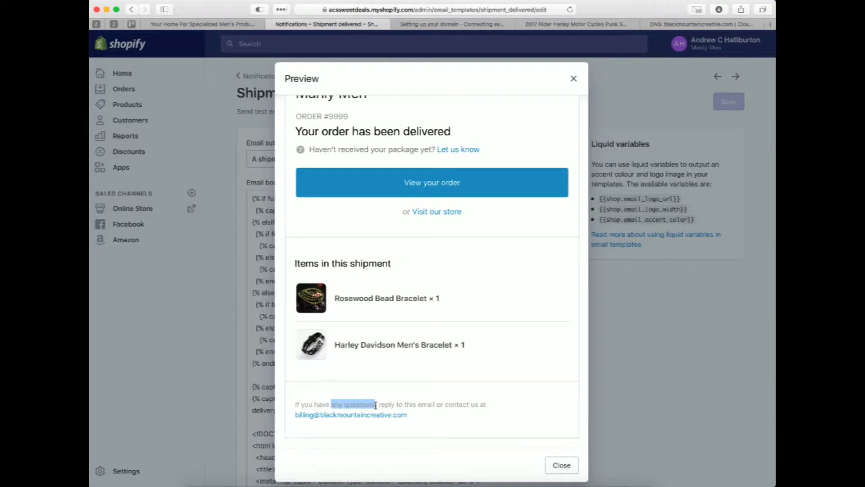
left_click(574, 79)
key("super+f")
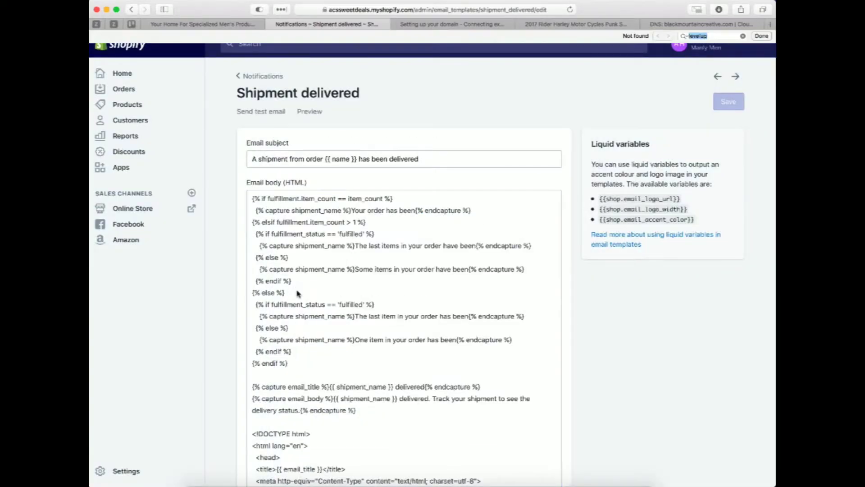
key("super+v")
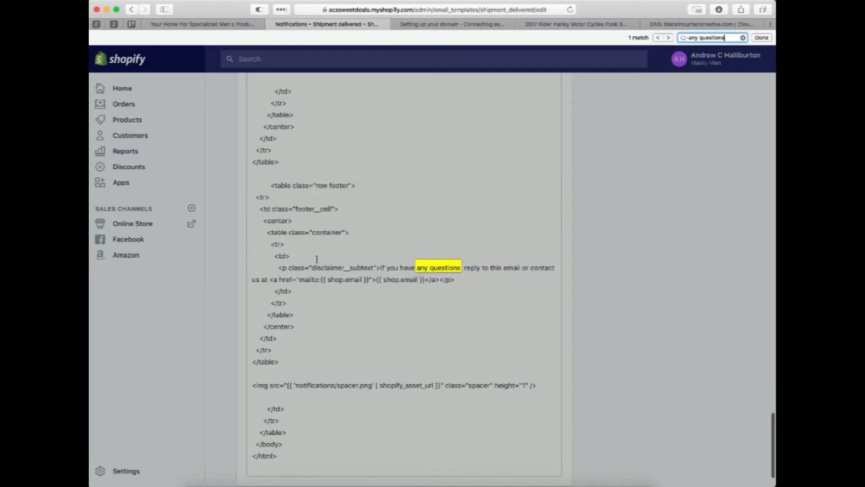
Insert a <td> cell above the footer disclaimer cell, inviting happy customers to send a review to the store's review e-mail or the product page
left_click(395, 258)
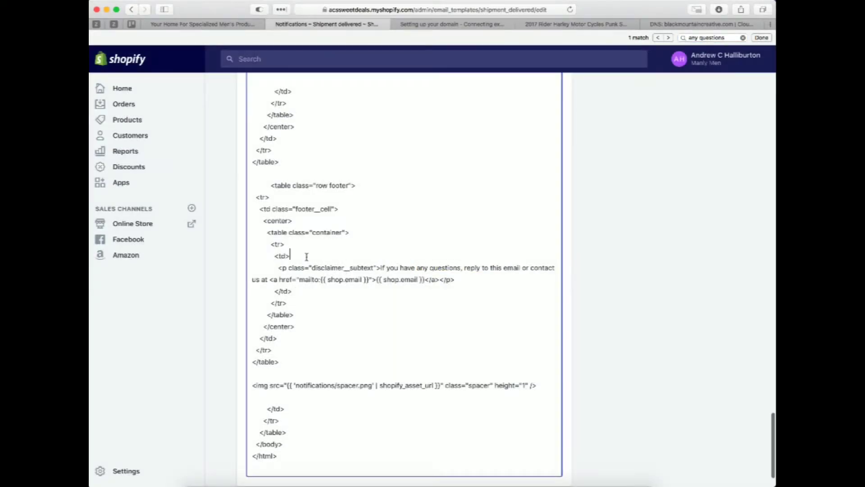
key("Up")
key("Return")
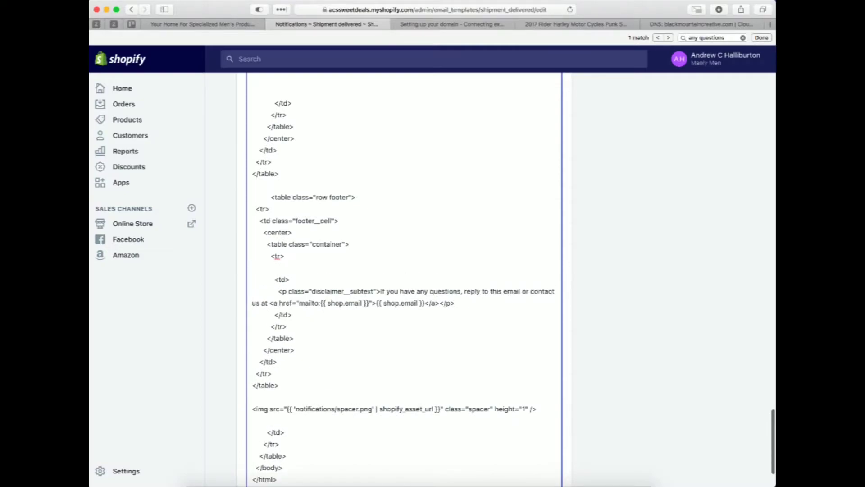
type("<td>")
key("super+v")
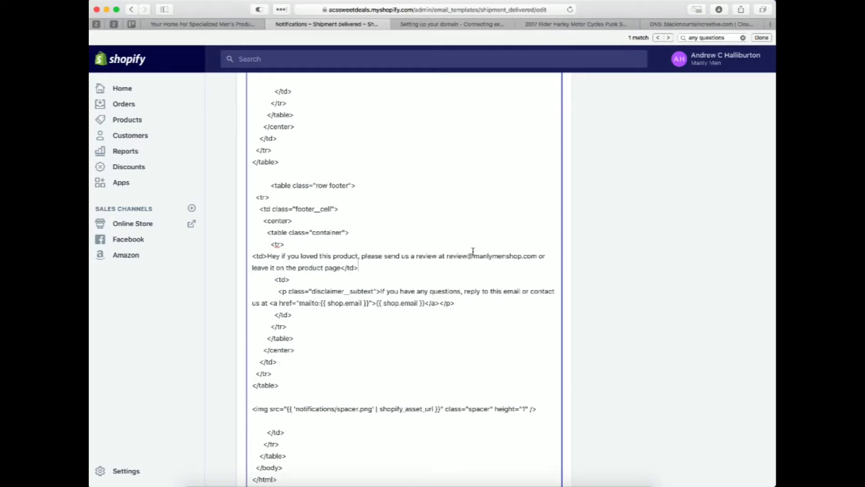
Preview the edited Shipment delivered email, examine the review request in its footer, and close the preview
scroll(357, 261, "up", 20)
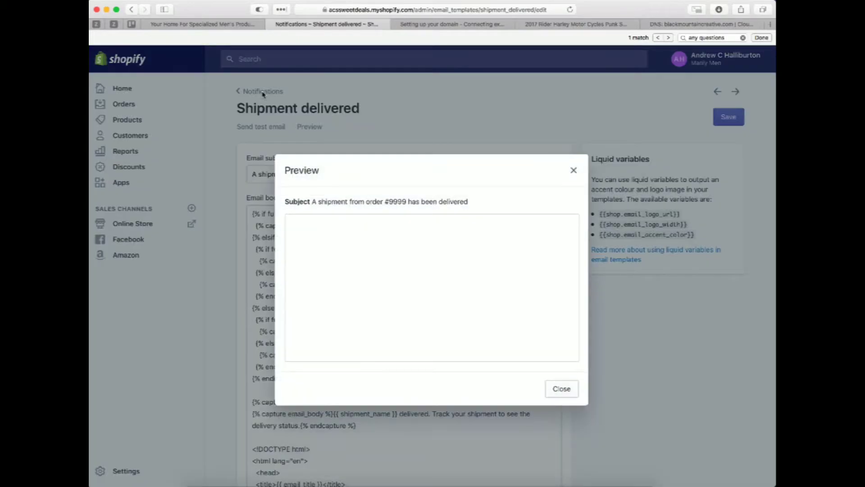
scroll(478, 342, "down", 4)
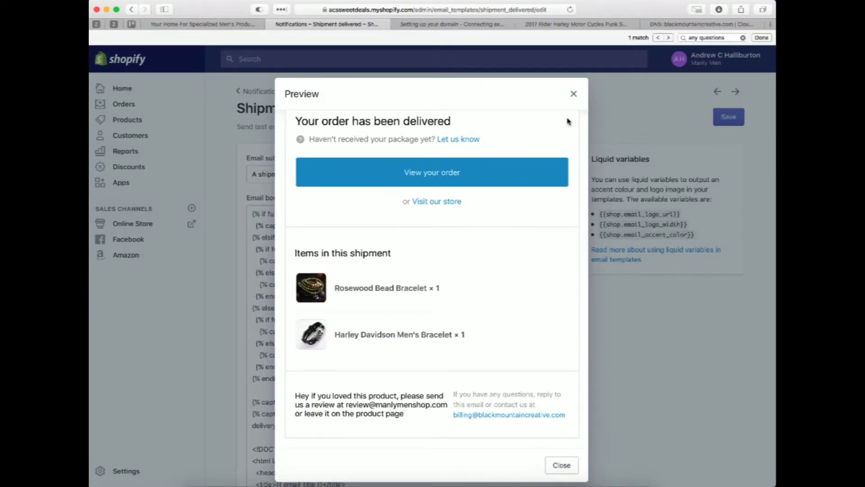
left_click_drag(295, 395, 399, 416)
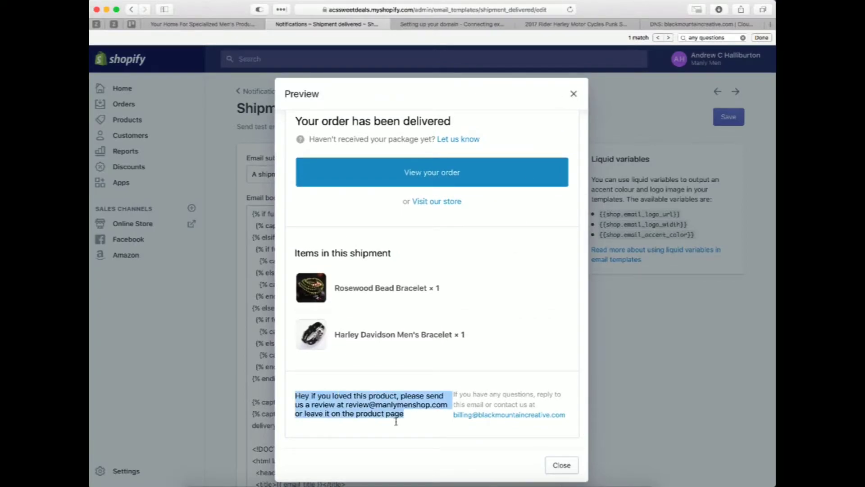
left_click(423, 420)
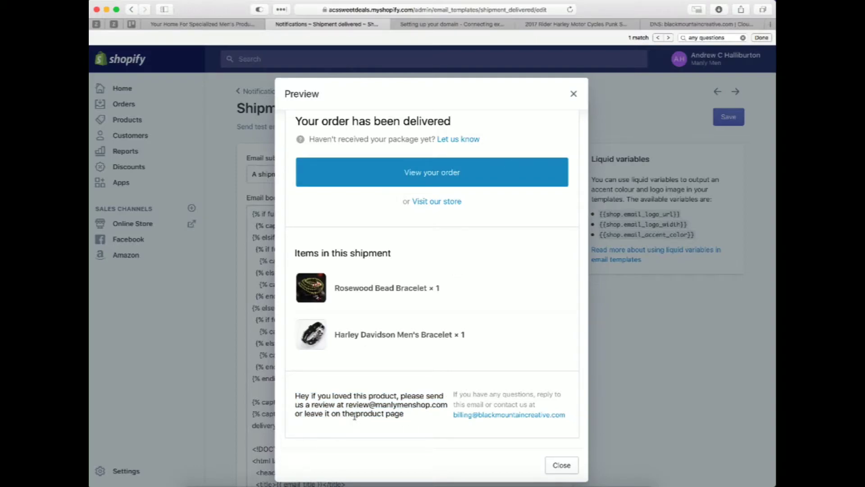
left_click_drag(356, 414, 404, 415)
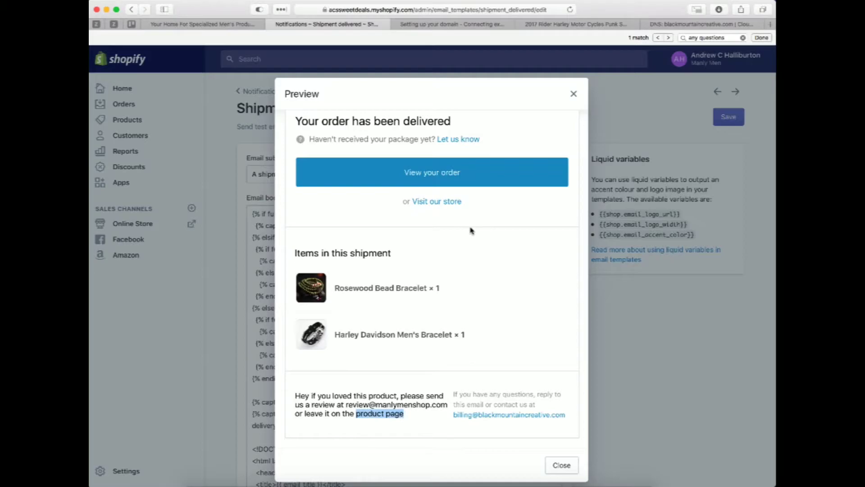
left_click(574, 96)
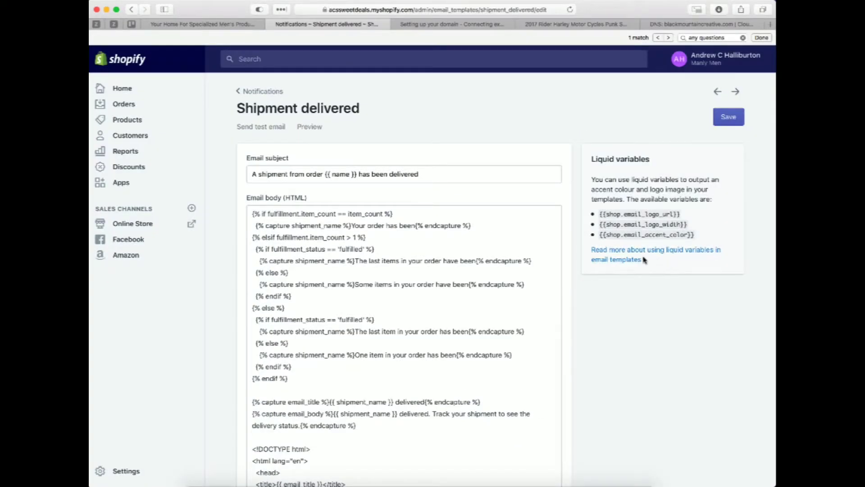
Leave the Shipment delivered template without saving the edit, and look through the list of notification templates
left_click(258, 93)
left_click(550, 188)
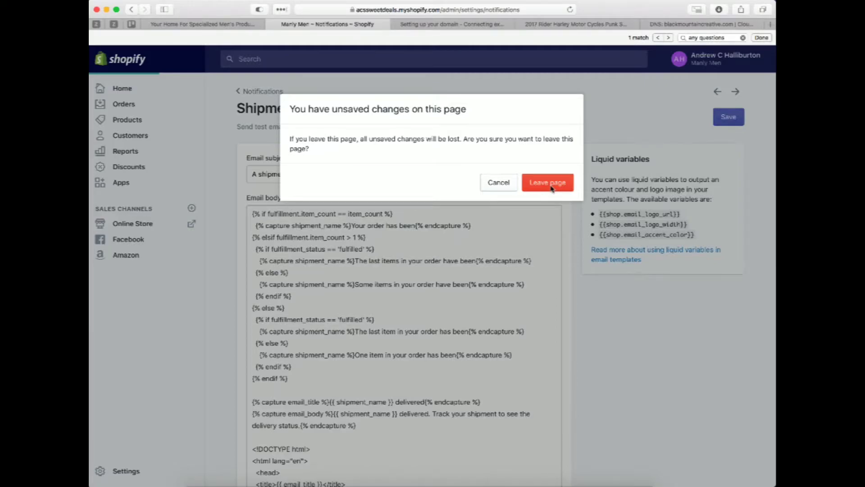
left_click(548, 183)
scroll(440, 299, "down", 6)
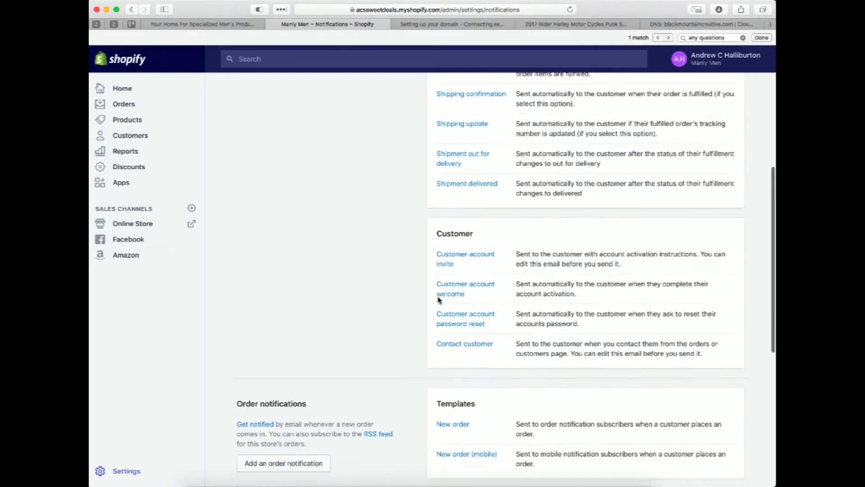
scroll(440, 299, "down", 8)
scroll(440, 300, "up", 8)
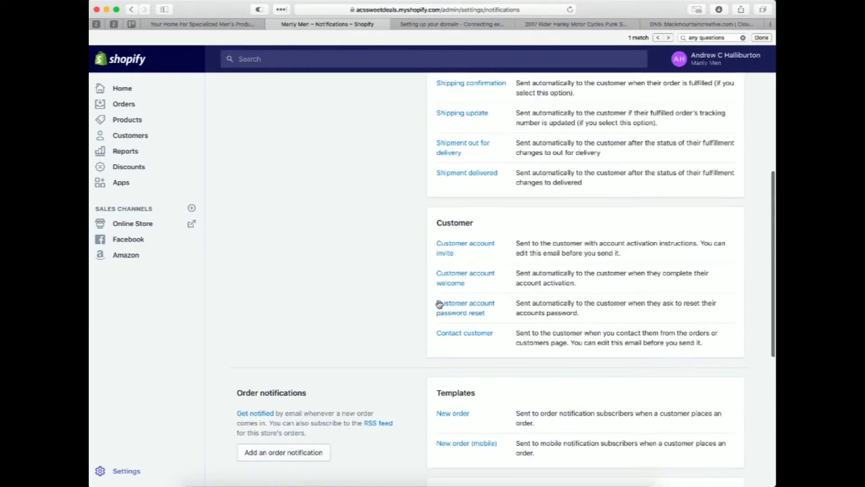
scroll(440, 303, "down", 3)
scroll(472, 397, "up", 9)
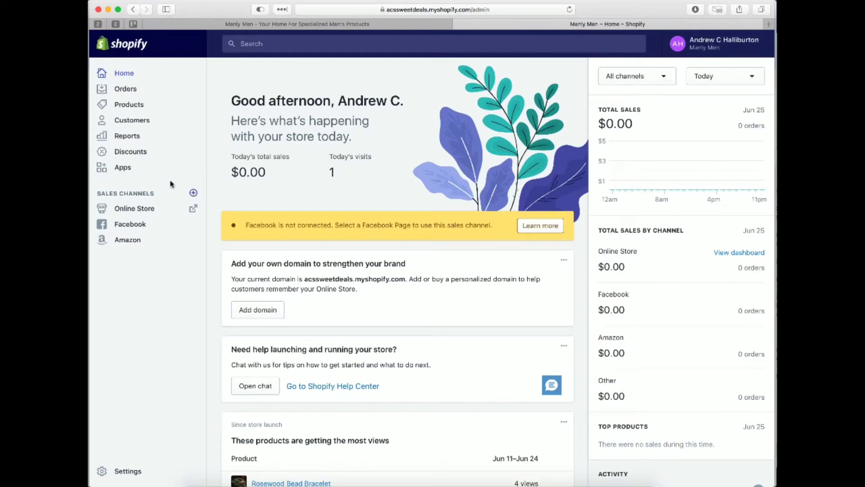
Go from the store's apps to the Shopify App Store and open the Oberlo listing
left_click(124, 169)
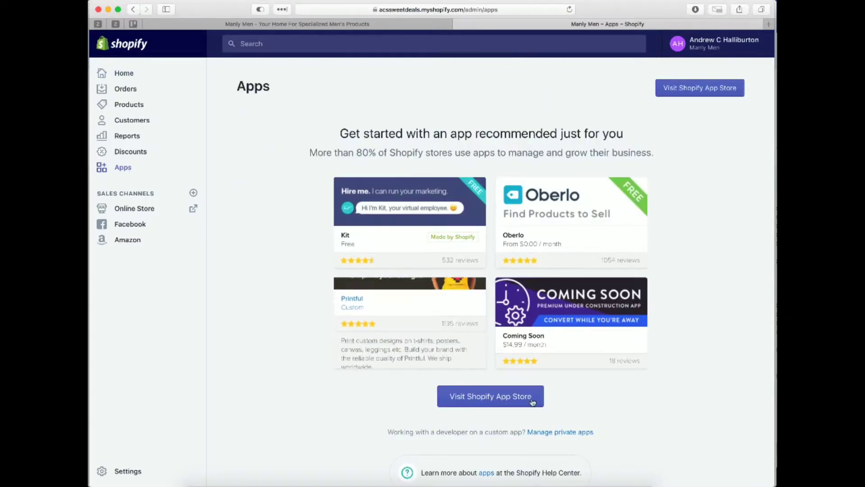
left_click(495, 395)
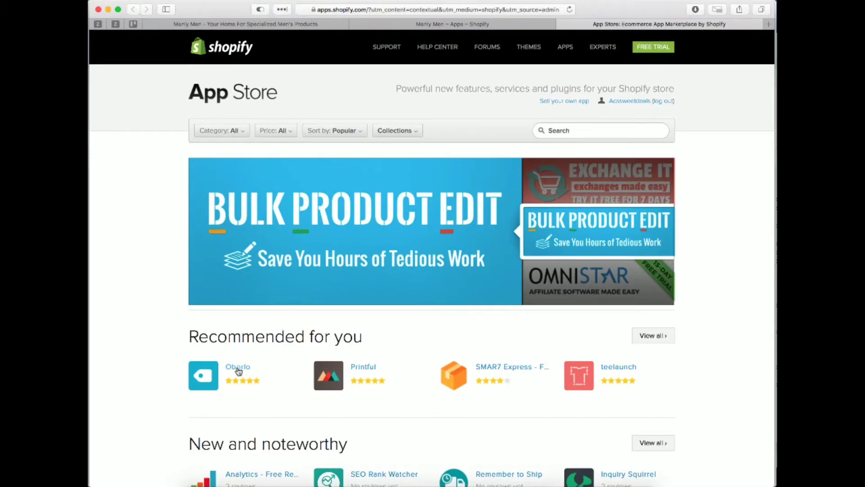
left_click(567, 131)
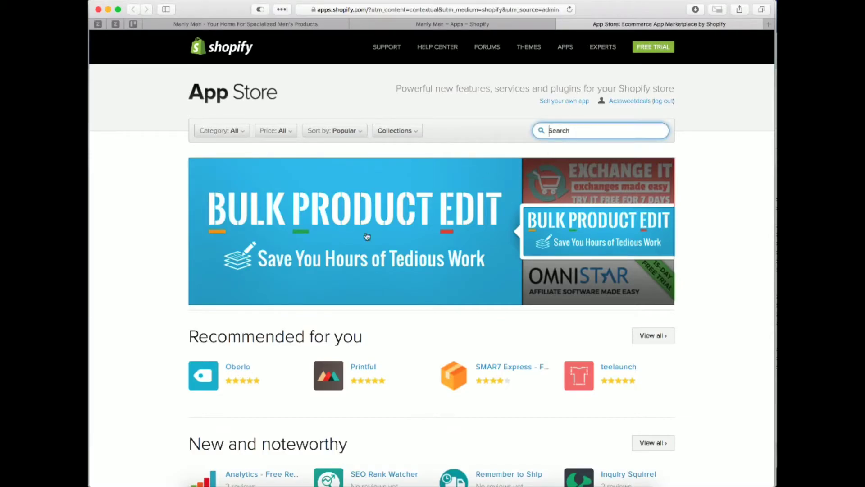
left_click(212, 368)
left_click(237, 368)
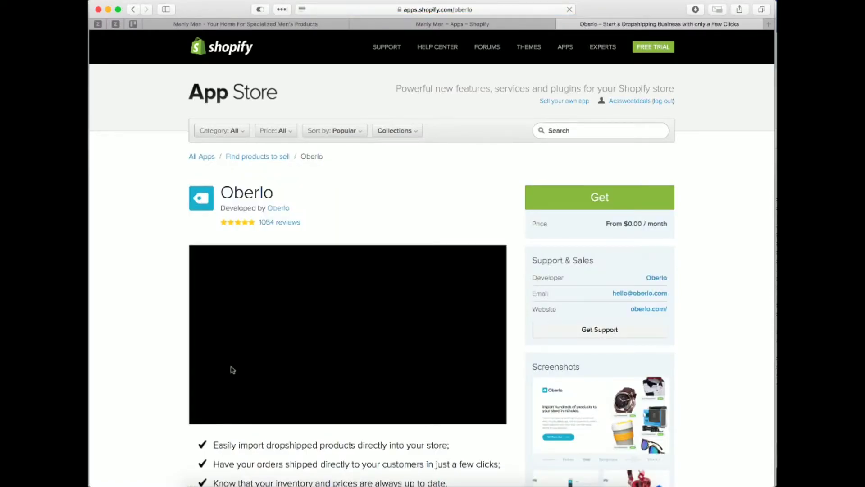
Review Oberlo's pricing and feature descriptions, and install the app in the Manly Men store
left_click_drag(627, 224, 672, 224)
left_click(650, 226)
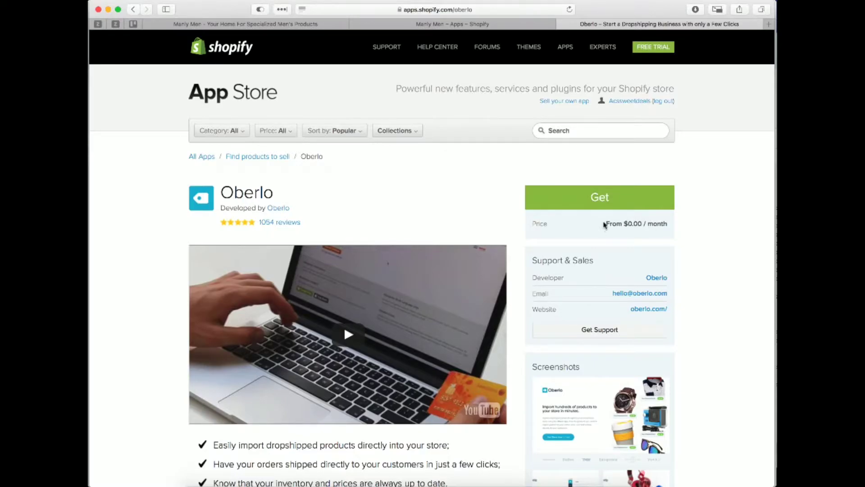
scroll(607, 230, "down", 6)
scroll(310, 350, "down", 12)
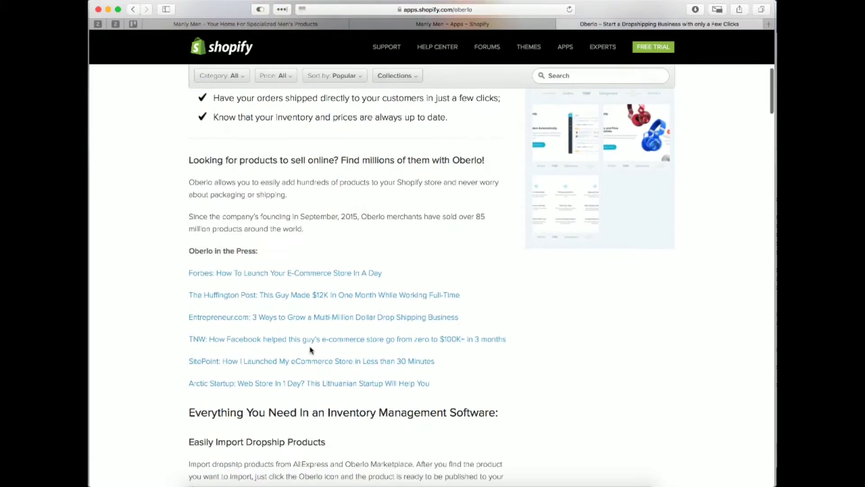
scroll(310, 350, "down", 2)
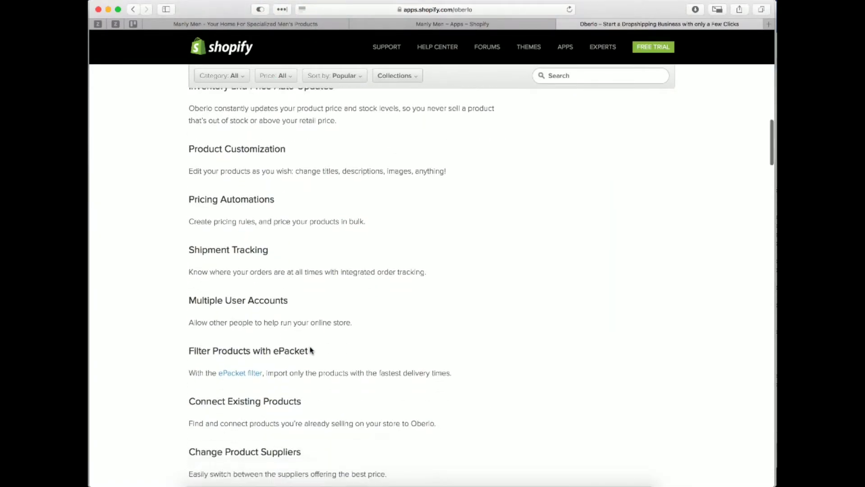
scroll(310, 348, "up", 8)
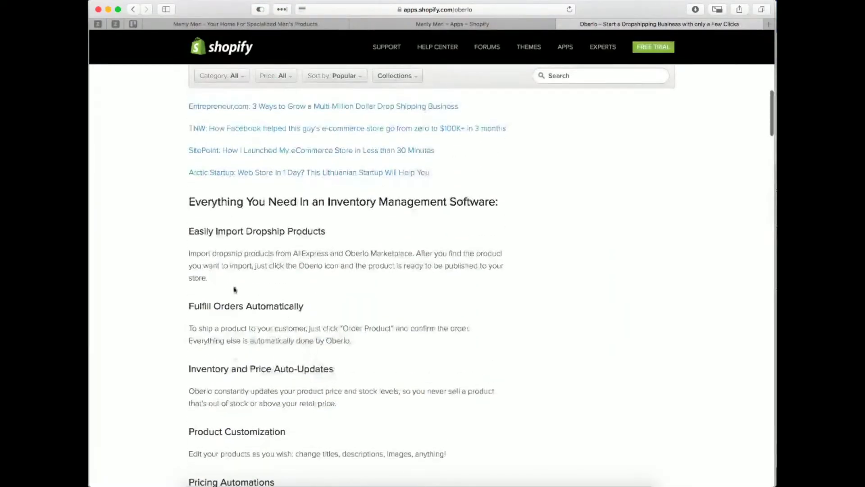
scroll(234, 290, "up", 11)
left_click(574, 198)
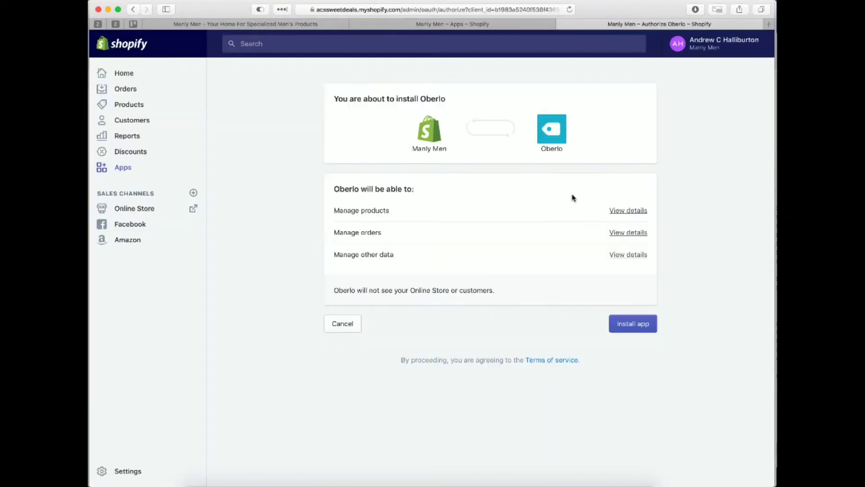
left_click(634, 326)
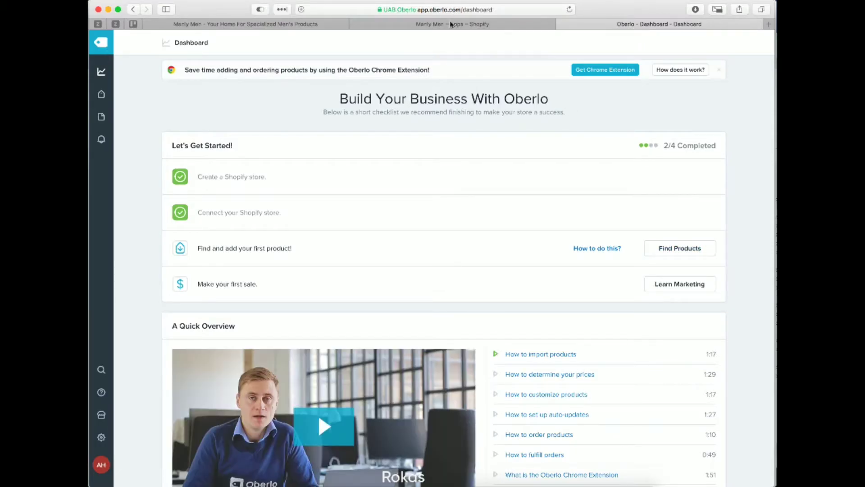
Check the Apps page in the Shopify admin, and review the getting-started checklist and tutorials on the Oberlo dashboard
left_click(430, 27)
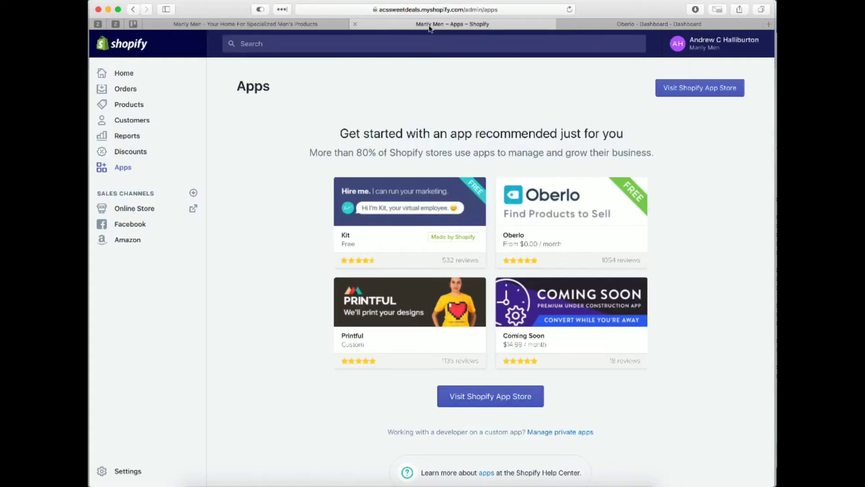
left_click(116, 169)
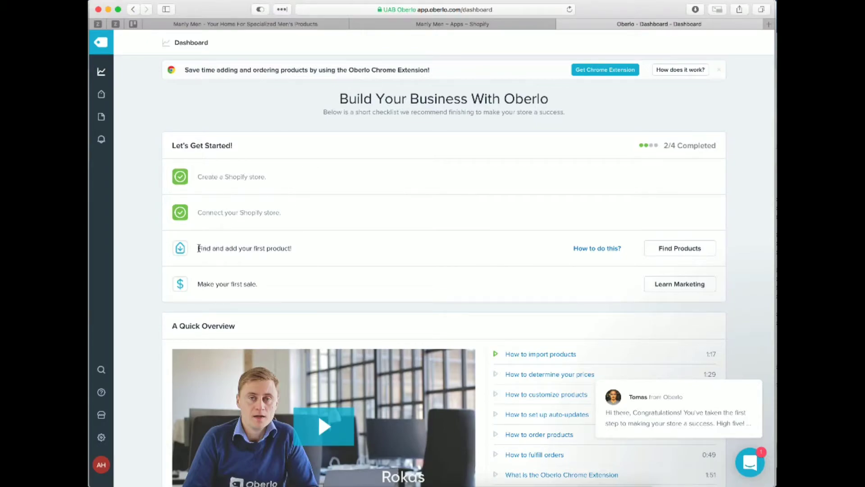
left_click_drag(199, 248, 292, 248)
left_click(284, 271)
scroll(153, 156, "down", 5)
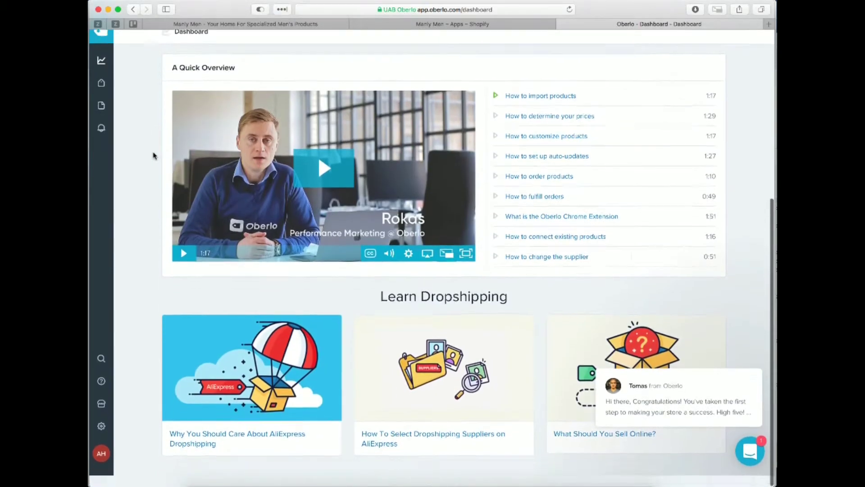
scroll(135, 131, "up", 5)
Search Oberlo's products for "men's jewelry" and browse the results
mouse_move(101, 94)
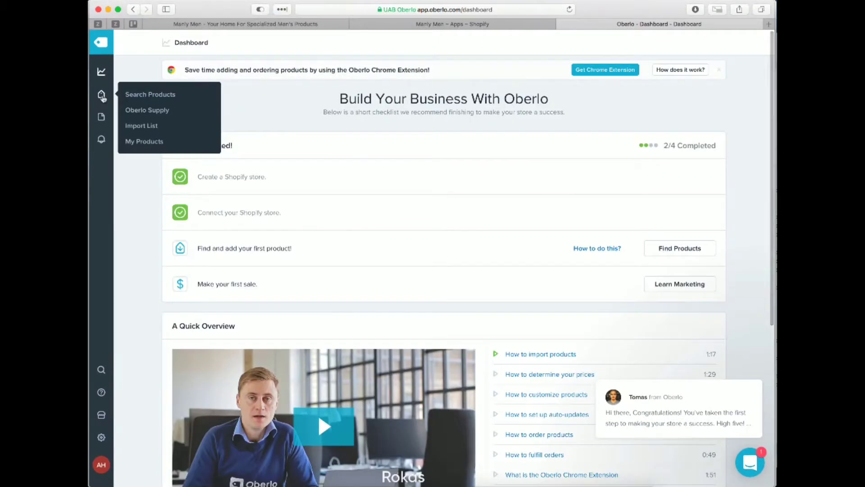
left_click(155, 96)
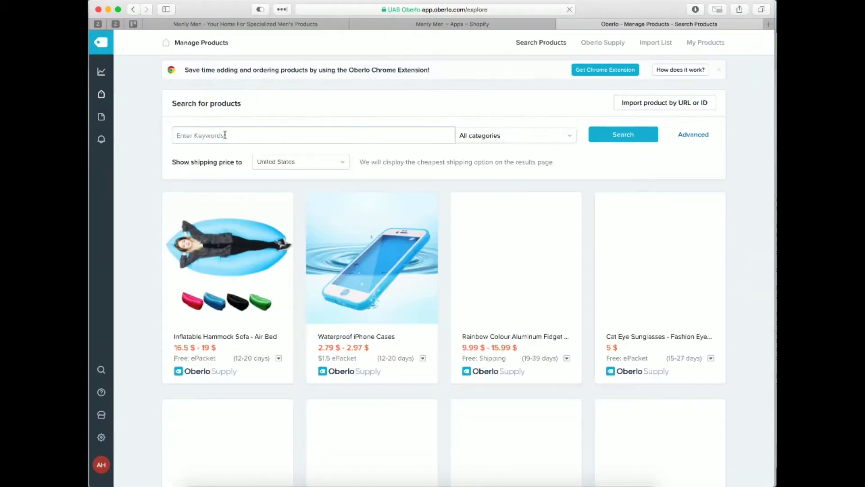
type("men's jewelry")
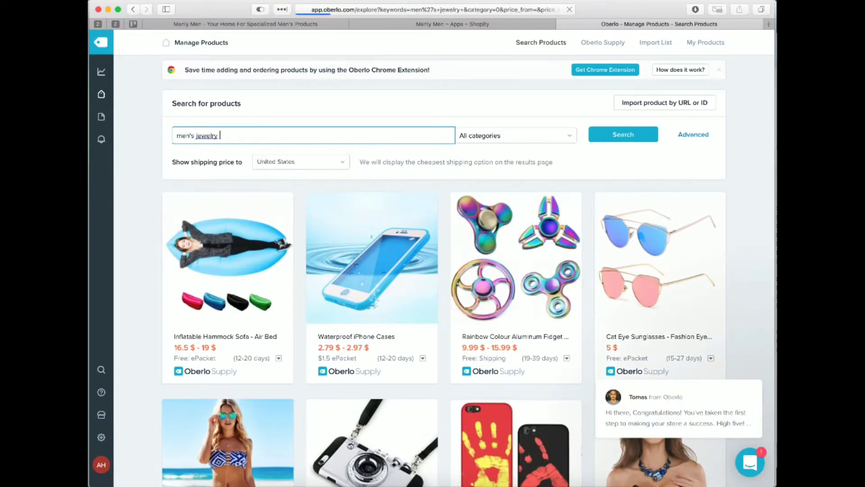
scroll(152, 242, "down", 5)
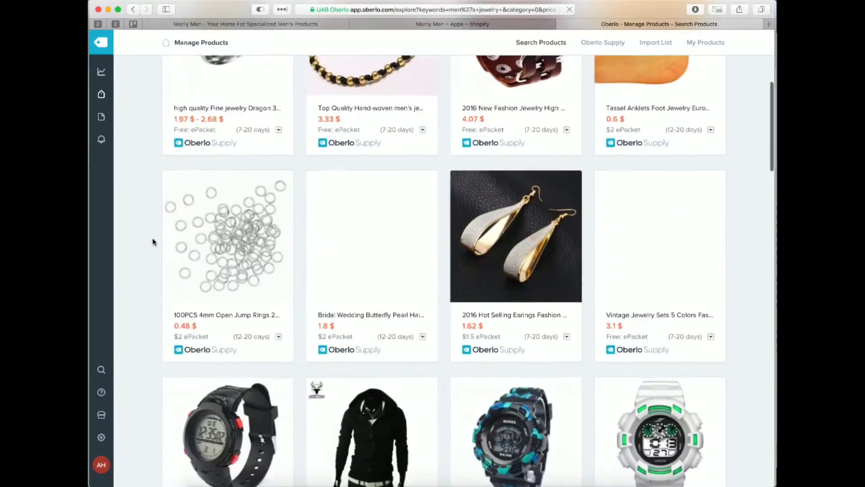
Look through the first page of men's jewelry results and add the high quality Fine jewelry Dragon ring to the import list
scroll(152, 242, "down", 8)
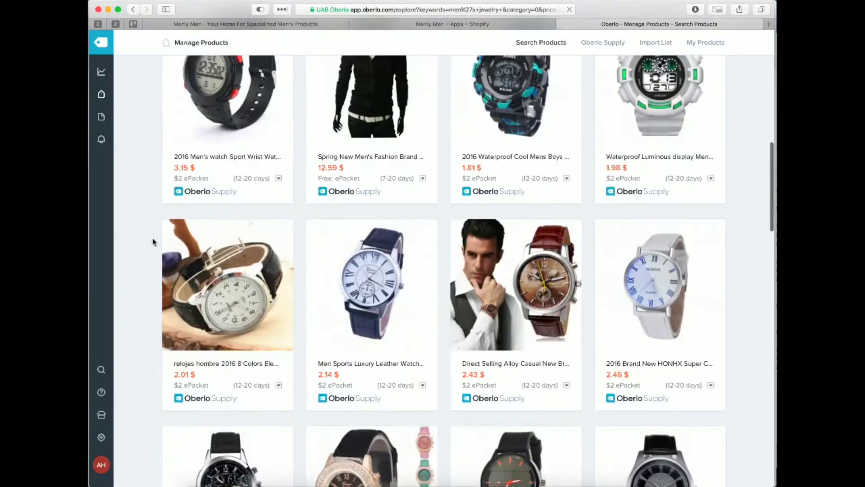
scroll(153, 242, "down", 10)
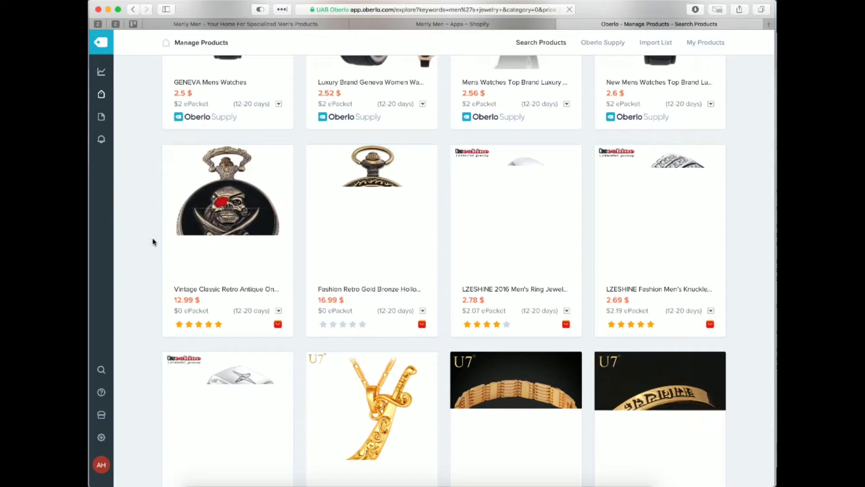
scroll(153, 242, "up", 3)
scroll(153, 242, "down", 5)
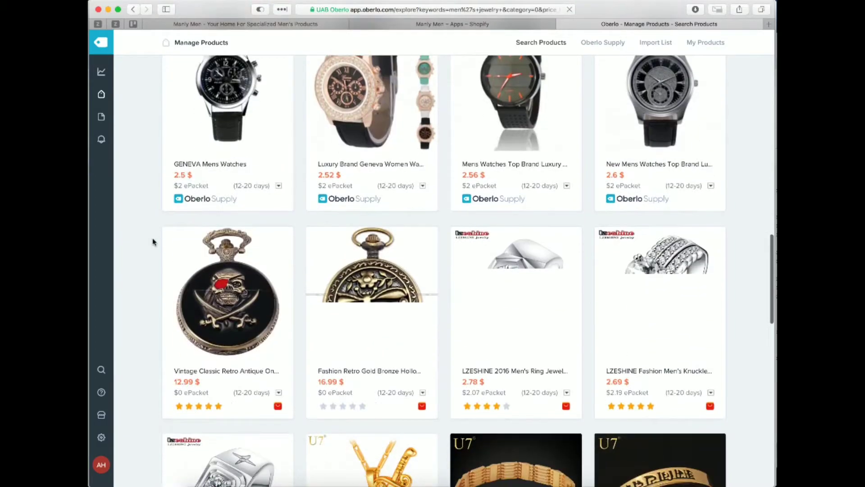
scroll(153, 242, "down", 6)
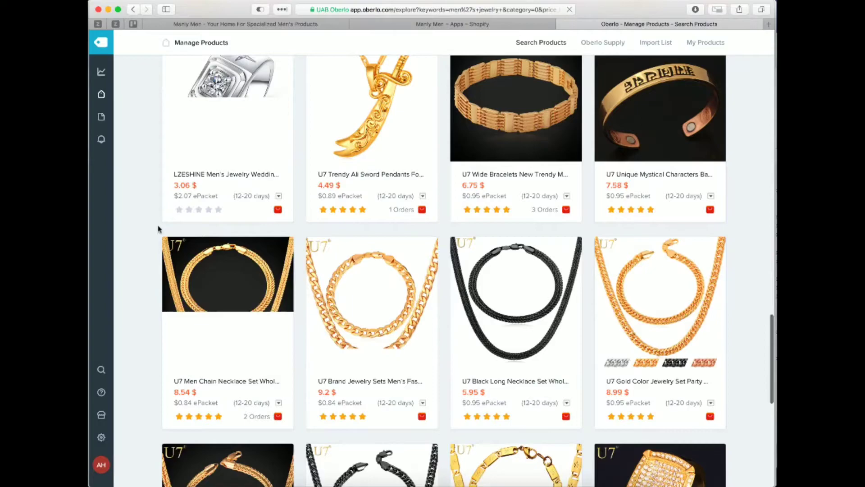
mouse_move(184, 182)
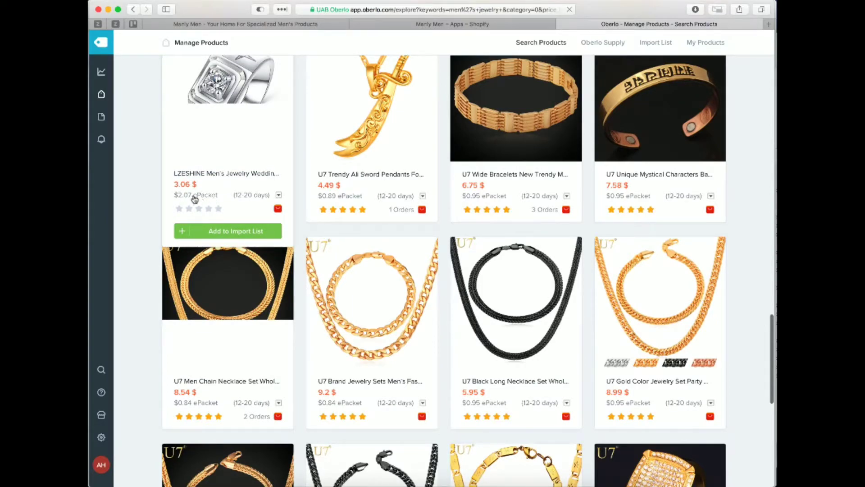
scroll(149, 242, "down", 10)
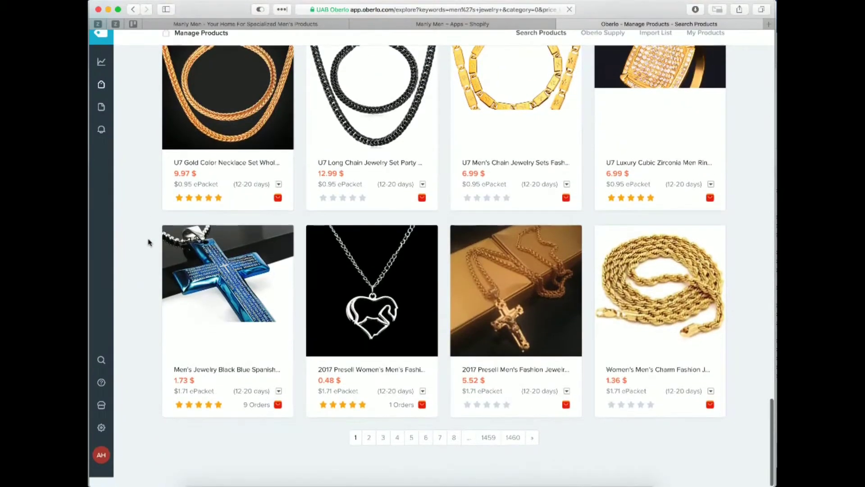
scroll(149, 242, "up", 20)
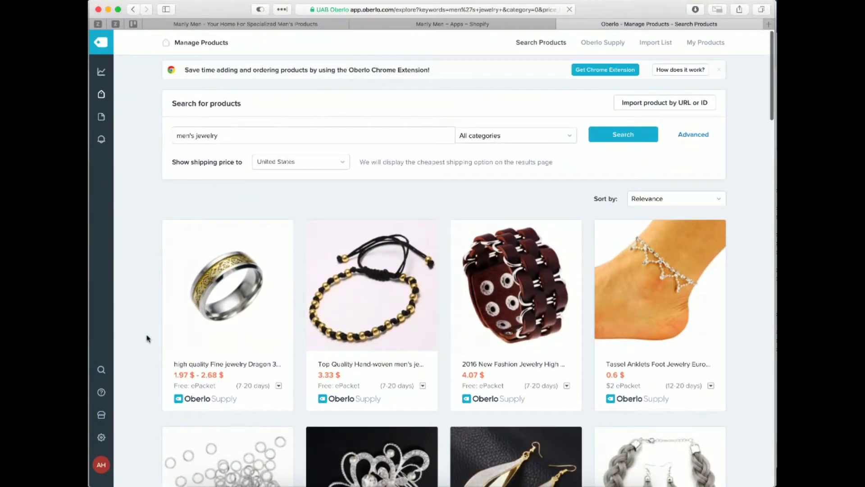
mouse_move(239, 280)
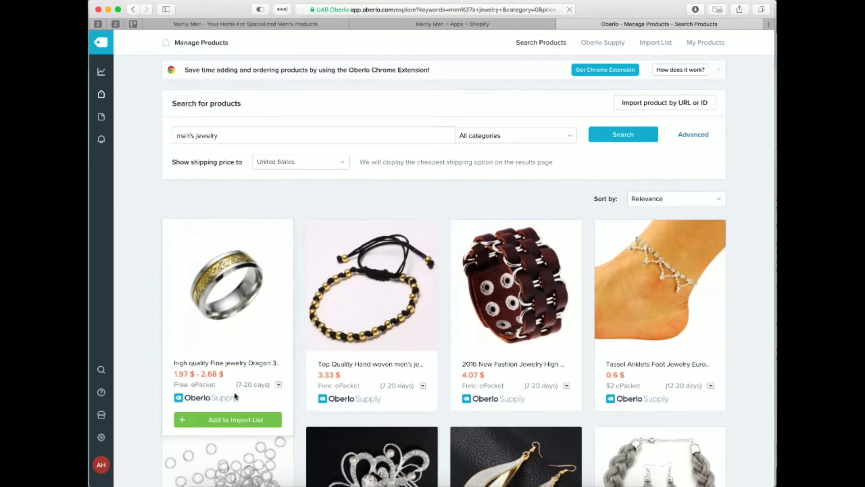
left_click(235, 421)
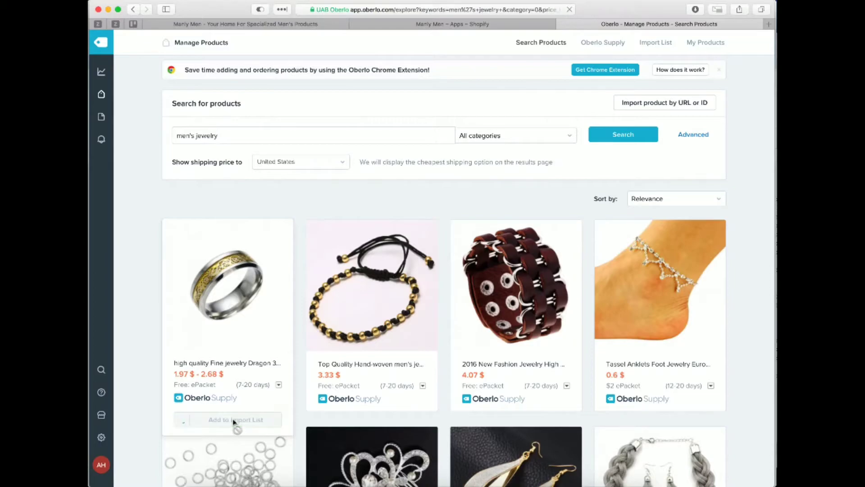
Search the products for "men's ring" and add the Punk Style Gothic Men's Biker skull ring to the import list
double_click(205, 136)
type("ring")
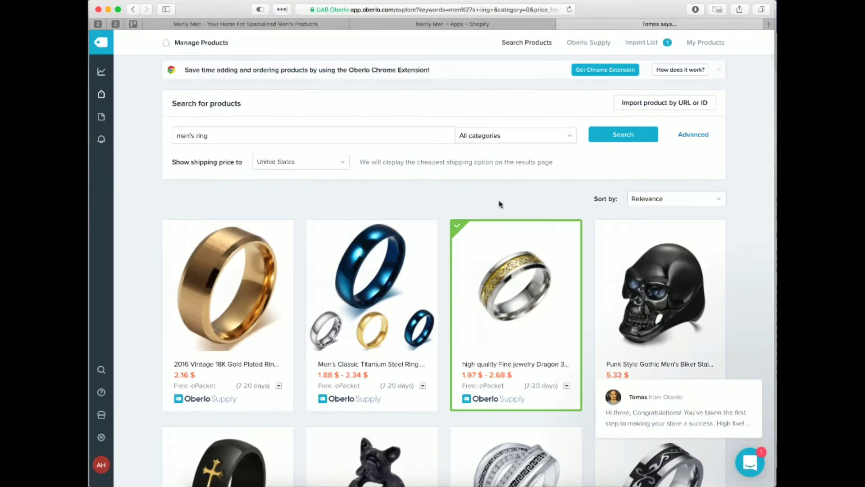
scroll(499, 204, "down", 4)
mouse_move(370, 206)
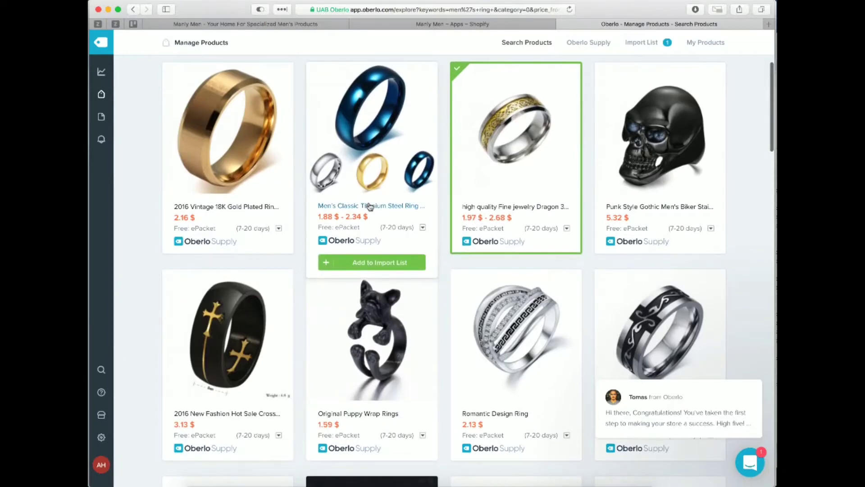
mouse_move(514, 170)
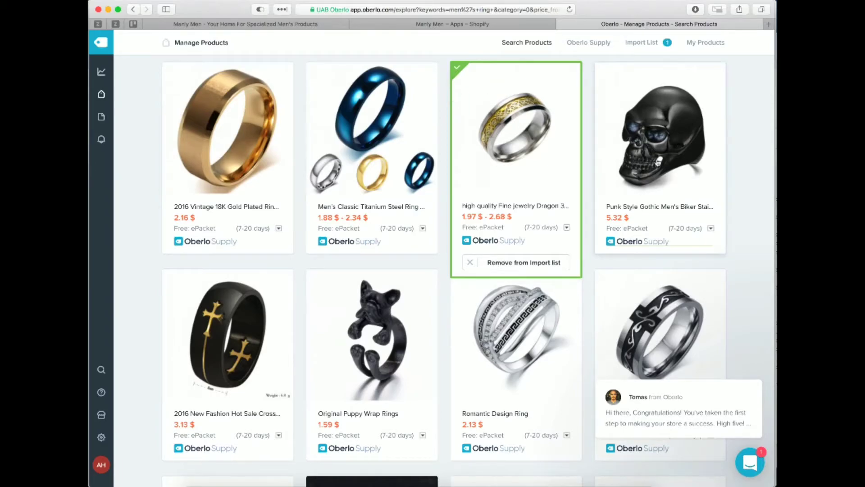
mouse_move(658, 162)
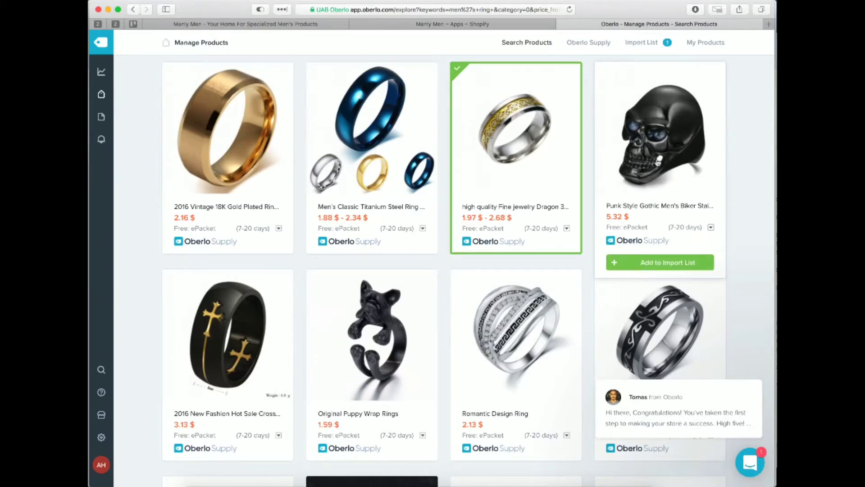
left_click(665, 266)
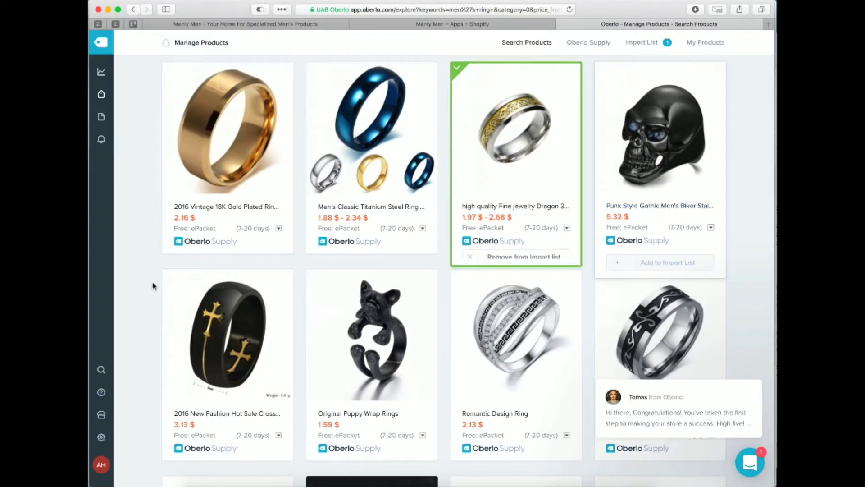
Look over the remaining men's ring results and compare the ring styles and prices
scroll(154, 287, "down", 3)
scroll(153, 287, "down", 6)
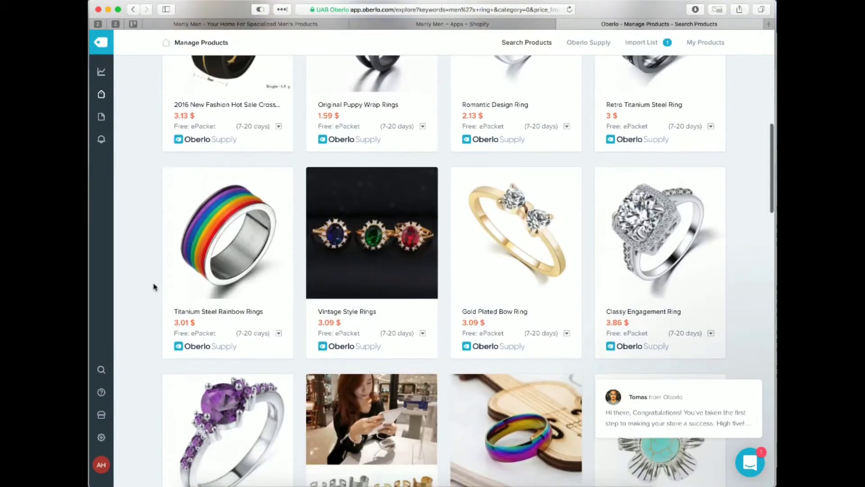
scroll(153, 286, "up", 3)
scroll(153, 287, "up", 10)
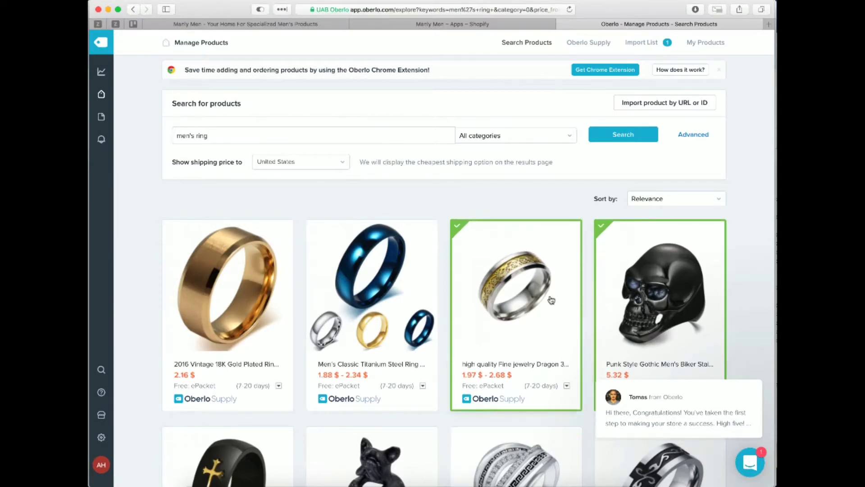
scroll(627, 295, "down", 3)
scroll(627, 295, "down", 1)
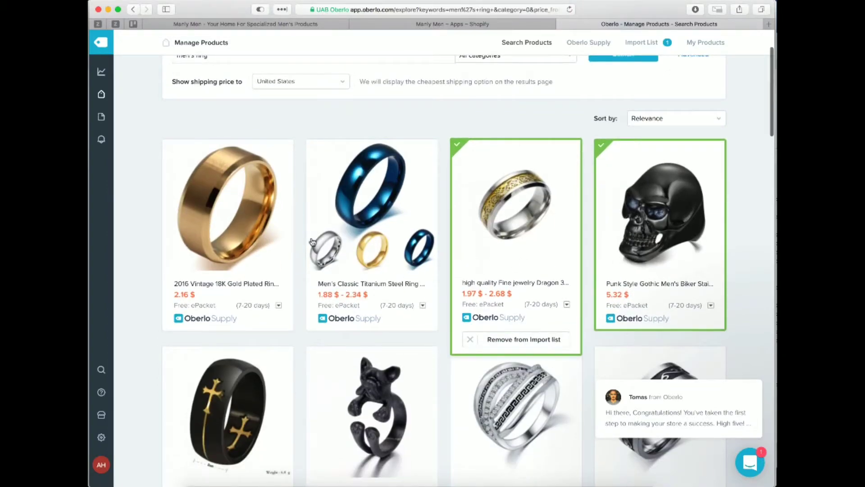
mouse_move(212, 244)
scroll(212, 244, "up", 4)
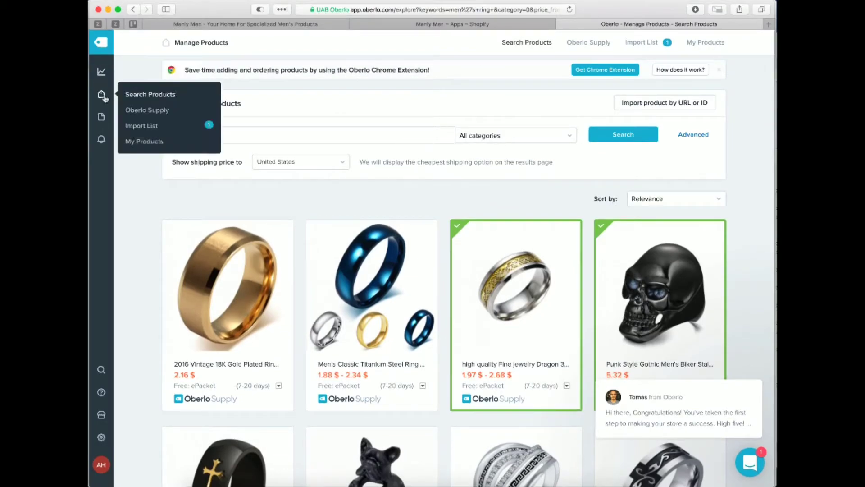
scroll(205, 164, "down", 2)
scroll(205, 164, "up", 2)
Open the import list and look over the product details of the skull and dragon rings
mouse_move(102, 101)
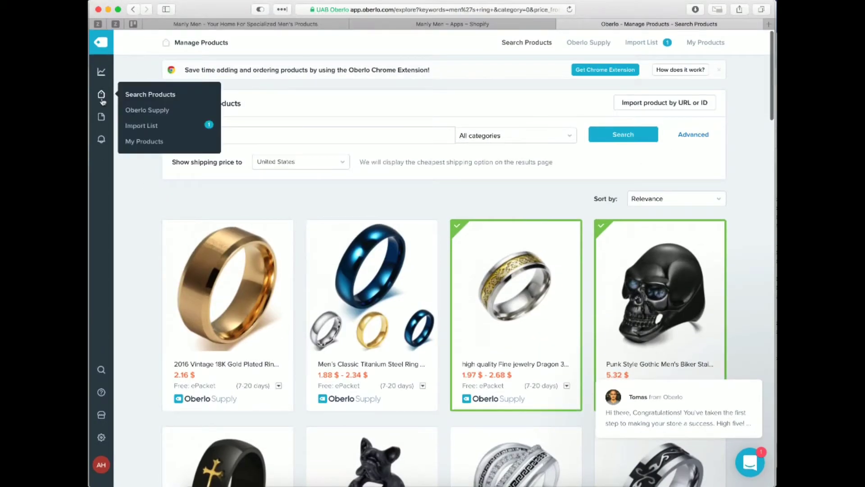
left_click(149, 130)
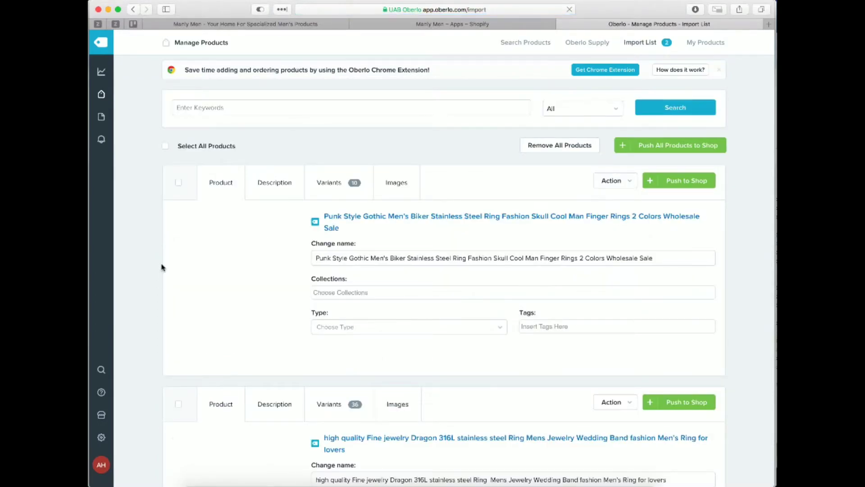
scroll(148, 273, "down", 3)
scroll(148, 273, "up", 3)
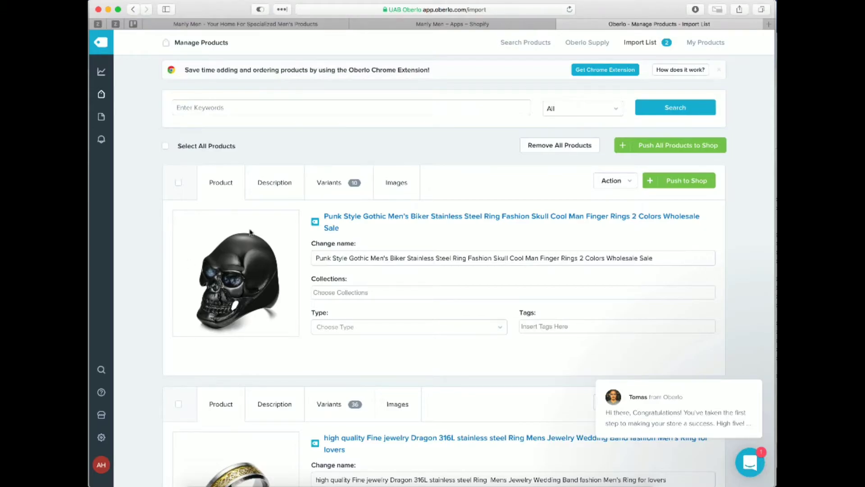
mouse_move(110, 95)
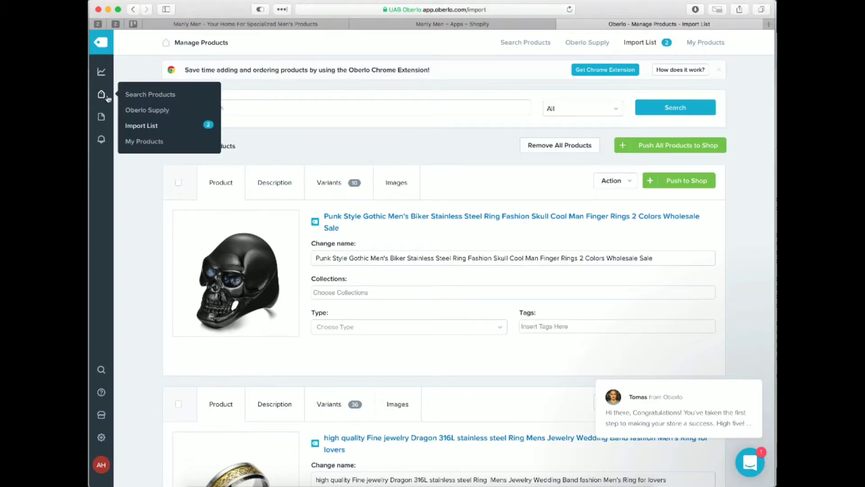
Rename the products "Skull Men's Ring" and "Dragon Men's Ring", and assign both to the Jewelry collection
left_click(350, 258)
triple_click(349, 257)
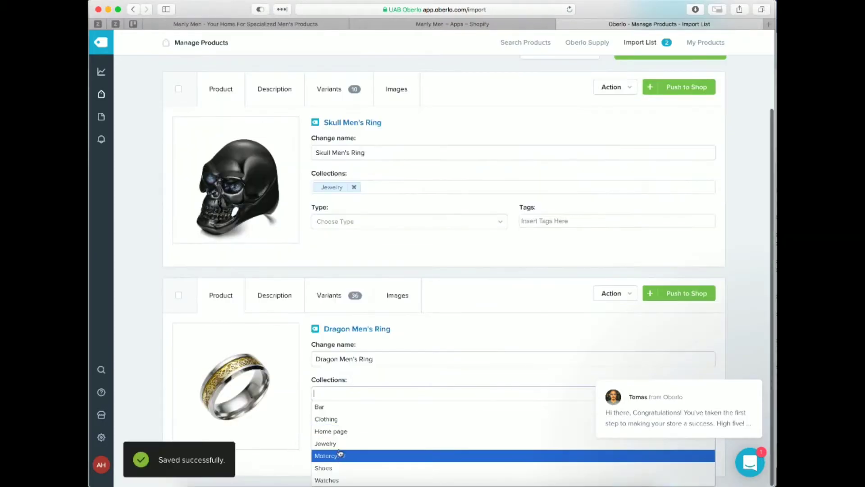
left_click(365, 442)
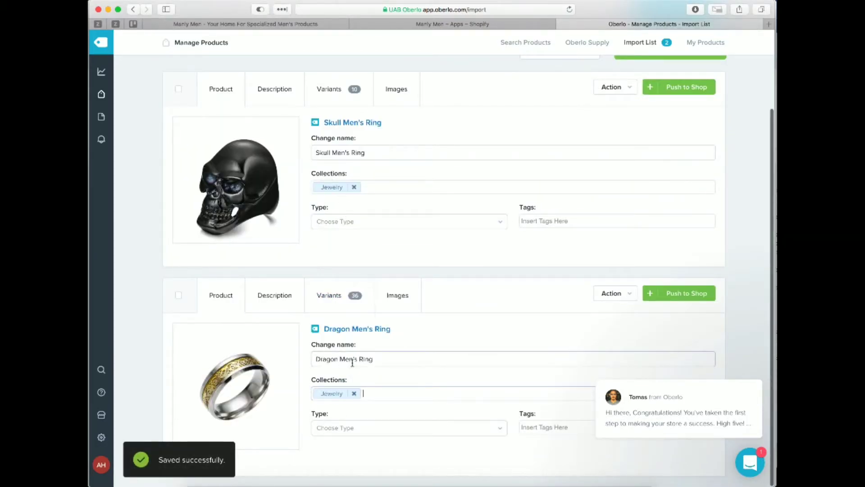
scroll(333, 182, "up", 5)
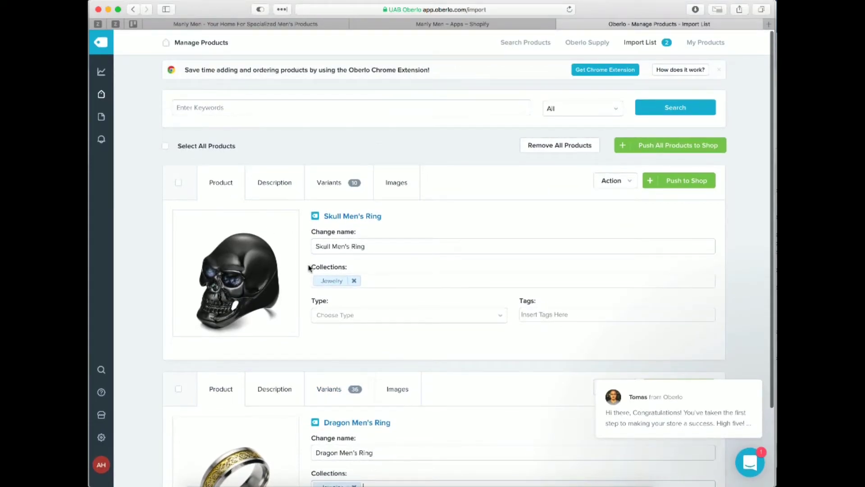
Replace both rings' descriptions with an intro pitch and three bullet points each, on the inner-Pirate skull style and the dragon design
left_click(280, 186)
scroll(269, 345, "down", 2)
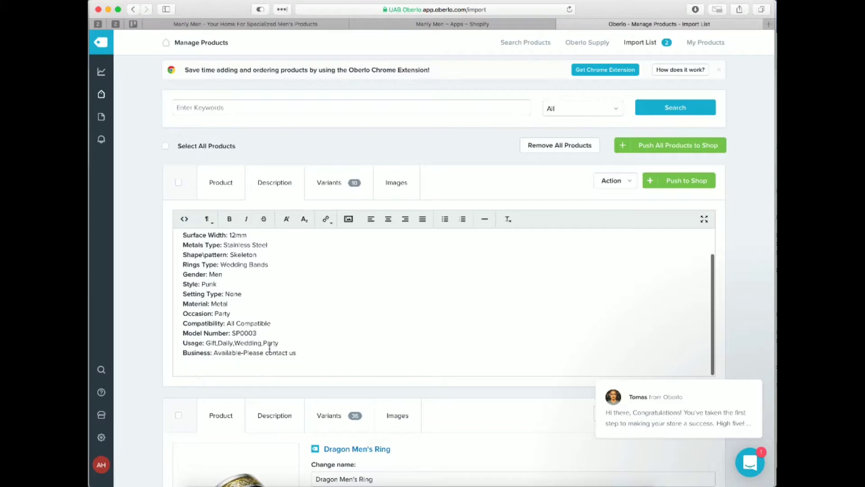
left_click(276, 417)
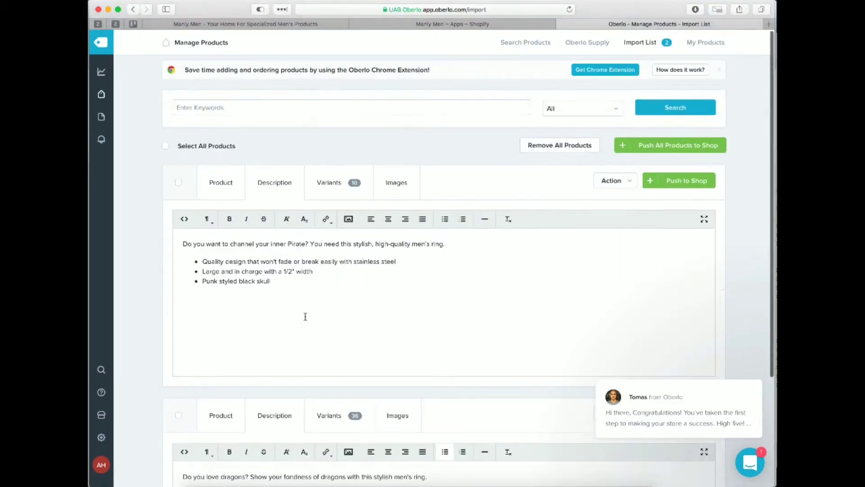
Examine the variants of the Skull Men's Ring and the Dragon Men's Ring, including SKUs, sizes, colors and prices
left_click(329, 182)
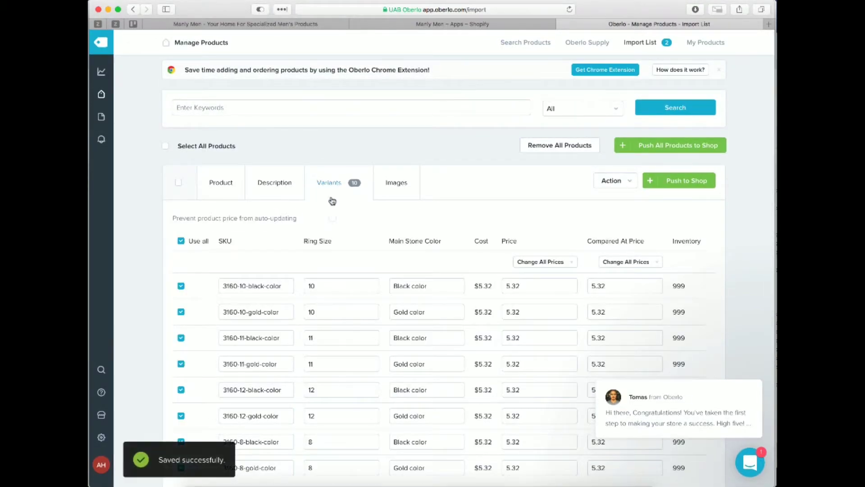
scroll(332, 201, "down", 7)
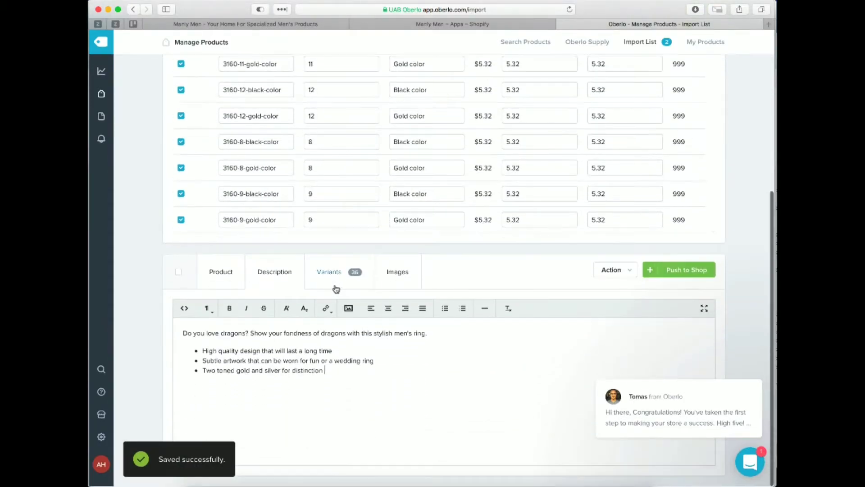
left_click(335, 280)
scroll(336, 274, "down", 3)
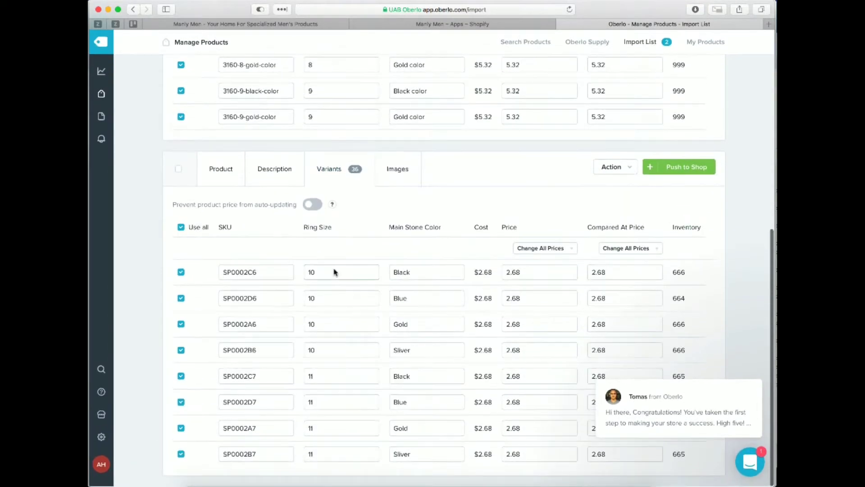
scroll(334, 272, "down", 10)
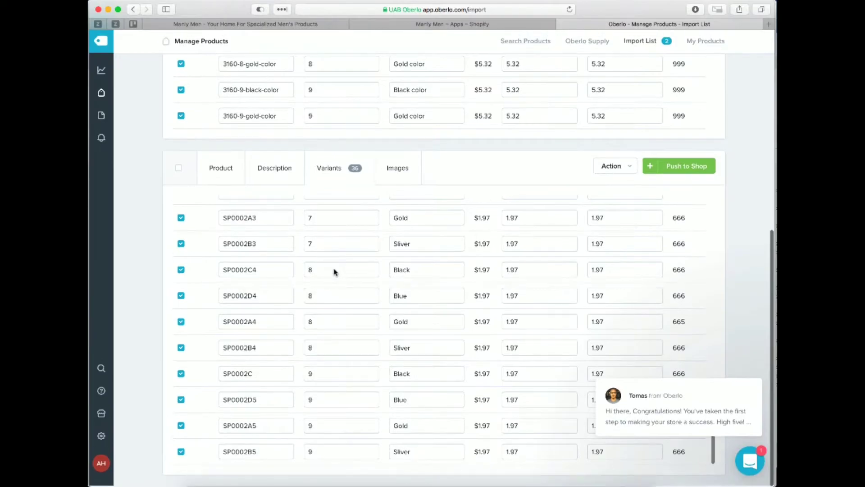
scroll(334, 271, "up", 15)
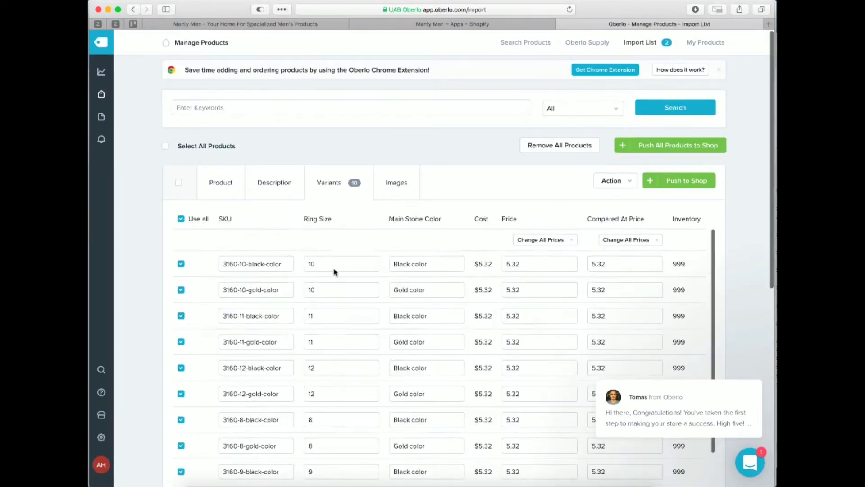
Rename the skull ring's variant SKUs by color and size, such as "Black Size 10", "Gold Size 10" and "Black Size 11"
scroll(336, 272, "up", 2)
scroll(145, 294, "down", 3)
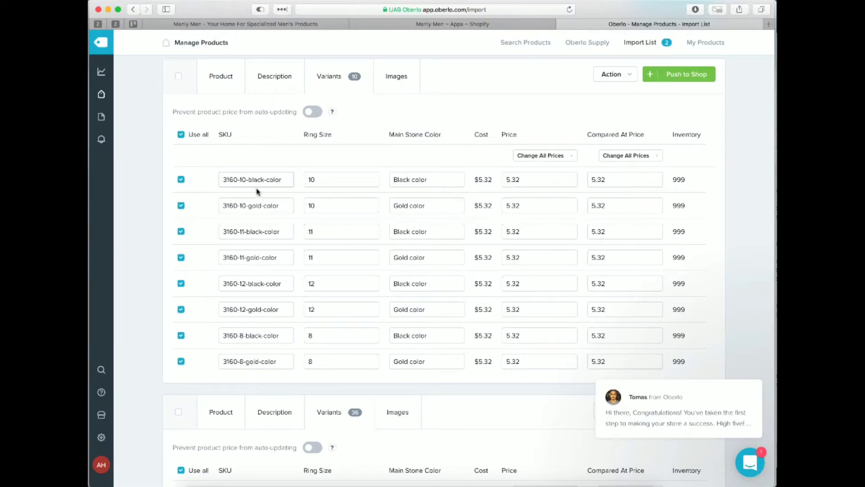
scroll(271, 181, "up", 1)
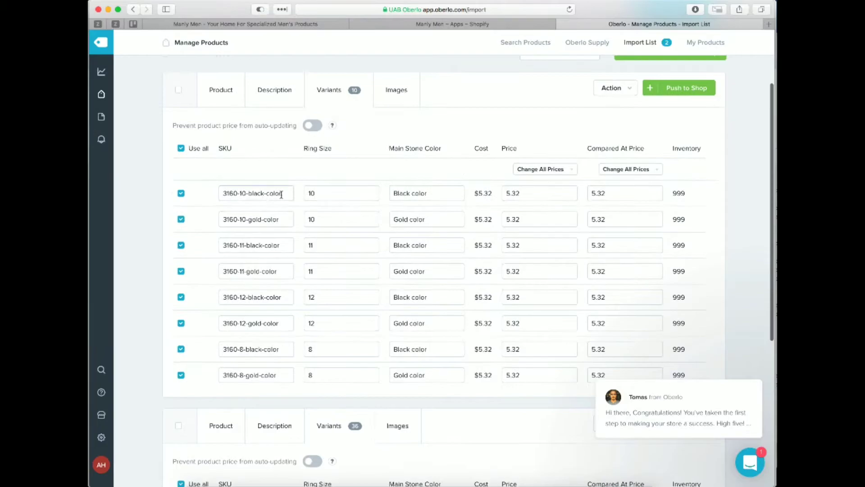
left_click_drag(283, 193, 180, 193)
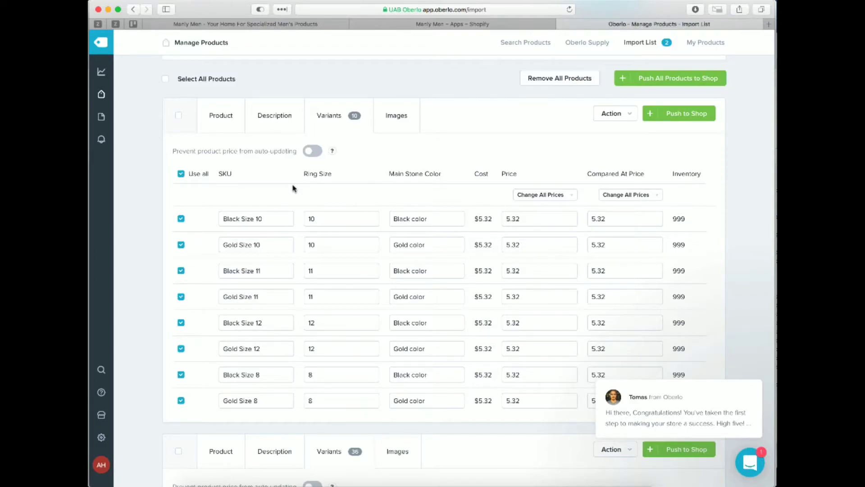
Set both the price and the compared-at price of all Skull Men's Ring variants to 18.00
left_click(553, 218)
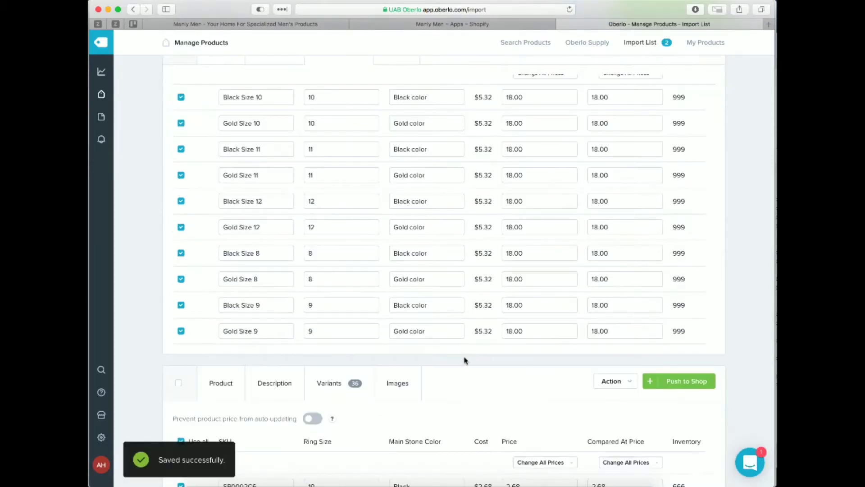
scroll(495, 329, "up", 2)
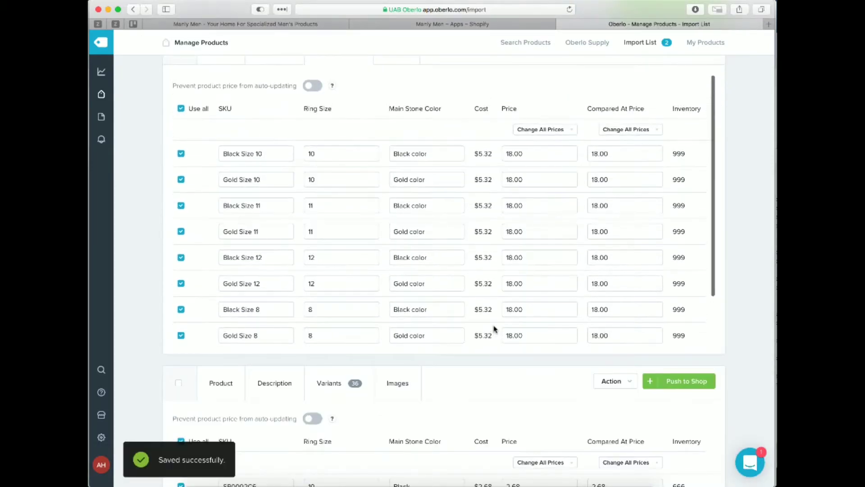
scroll(495, 329, "up", 5)
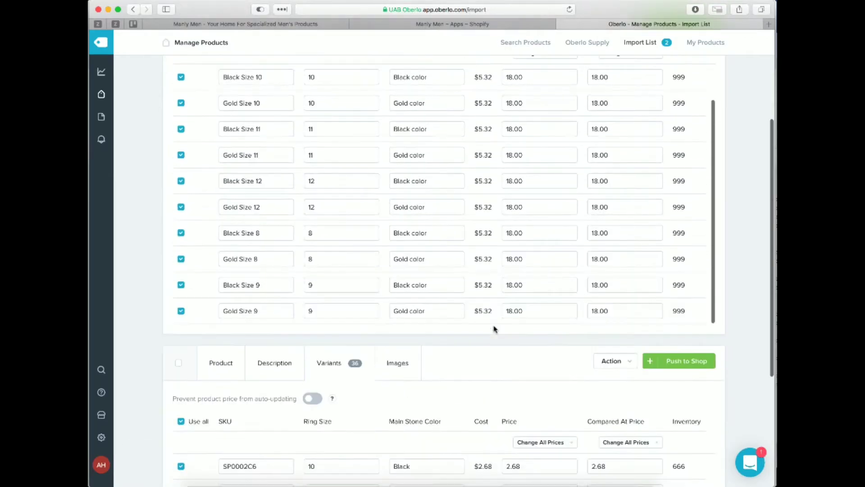
Include the plain gold skull image and the dark-background black skull image for the Skull Men's Ring, leaving out the images with dimensions
left_click(398, 185)
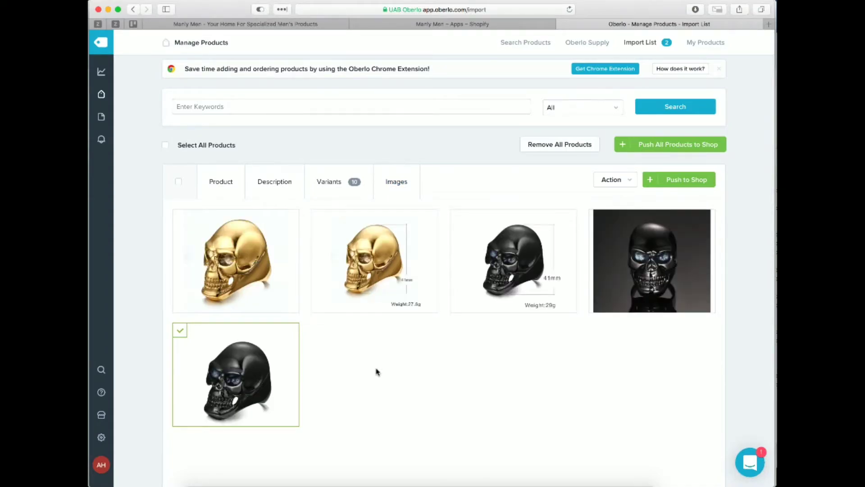
mouse_move(262, 281)
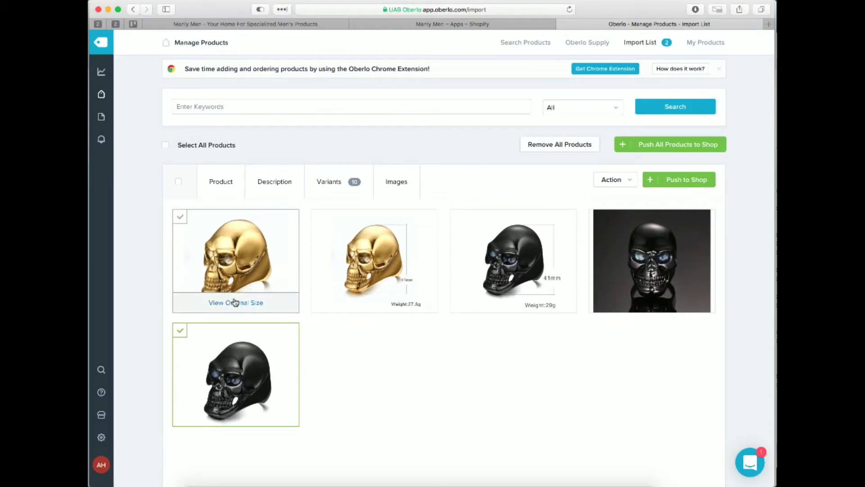
left_click(182, 219)
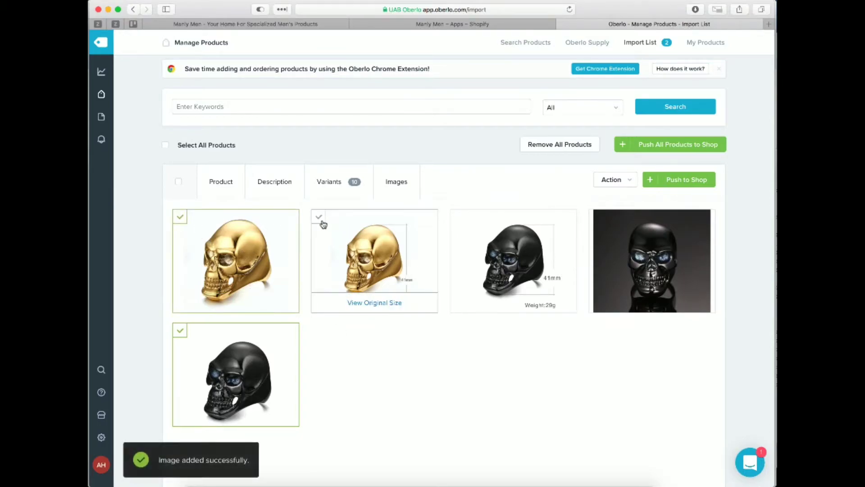
left_click(320, 218)
mouse_move(458, 220)
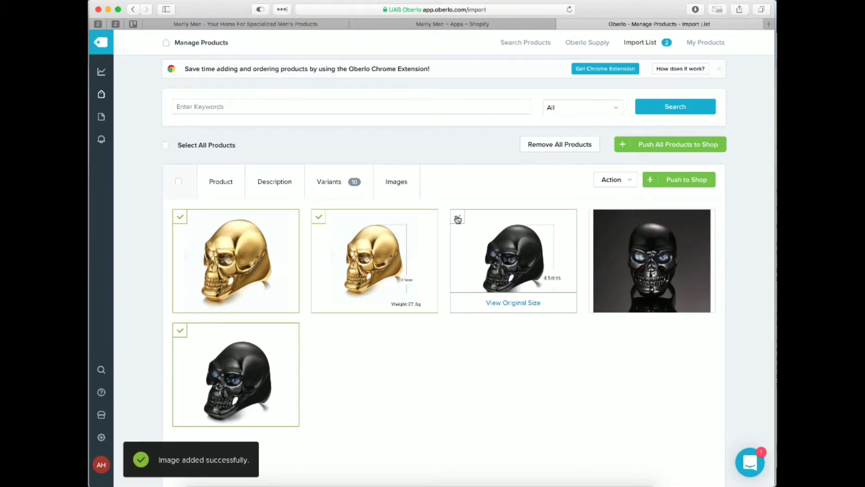
left_click(347, 218)
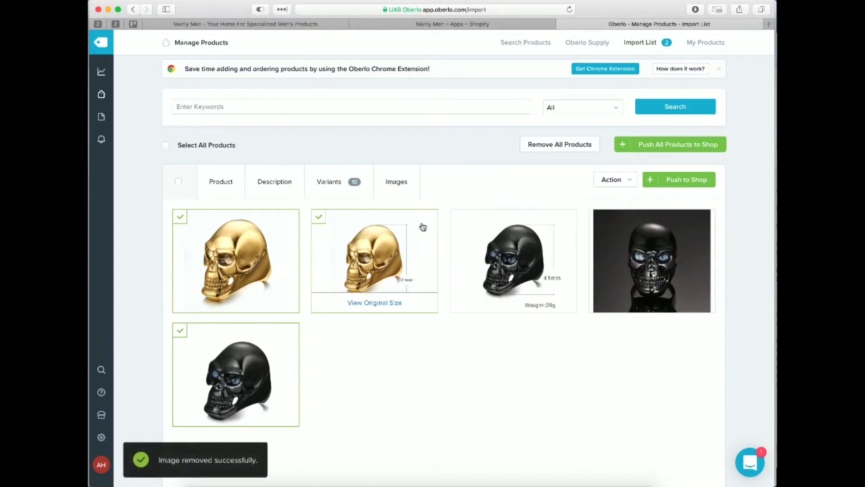
left_click(596, 219)
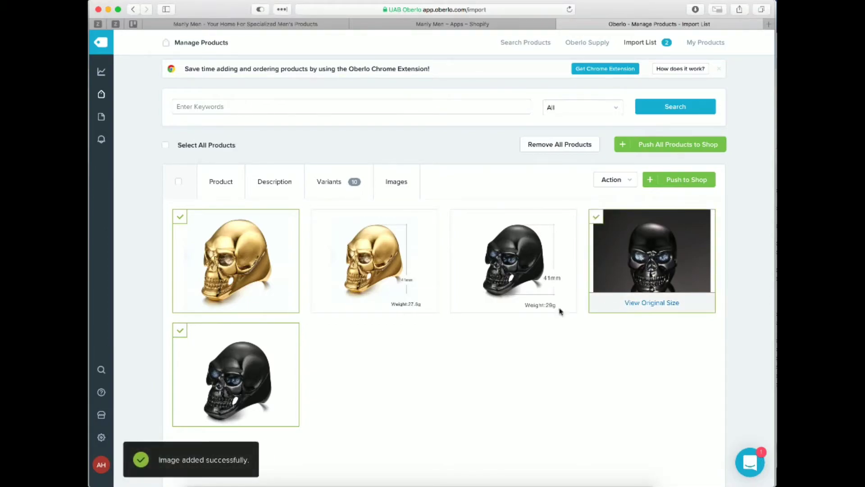
Look over the Skull Men's Ring's selected images and return to its product details
scroll(378, 338, "down", 5)
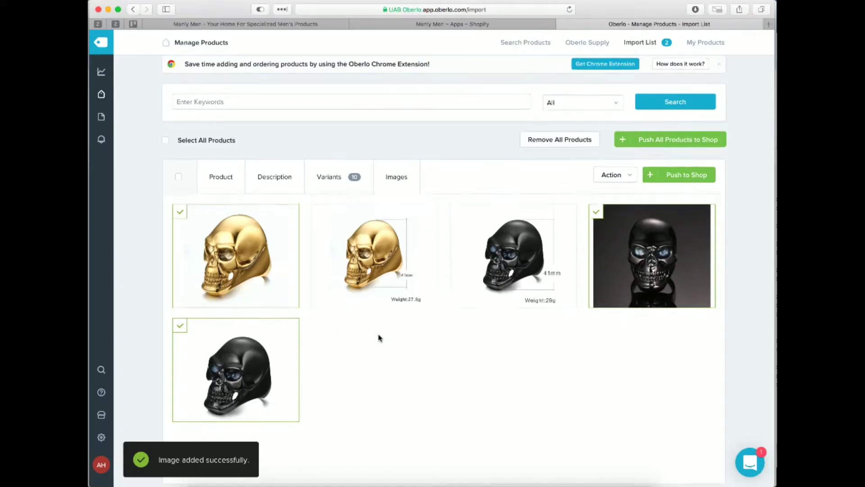
scroll(379, 338, "up", 3)
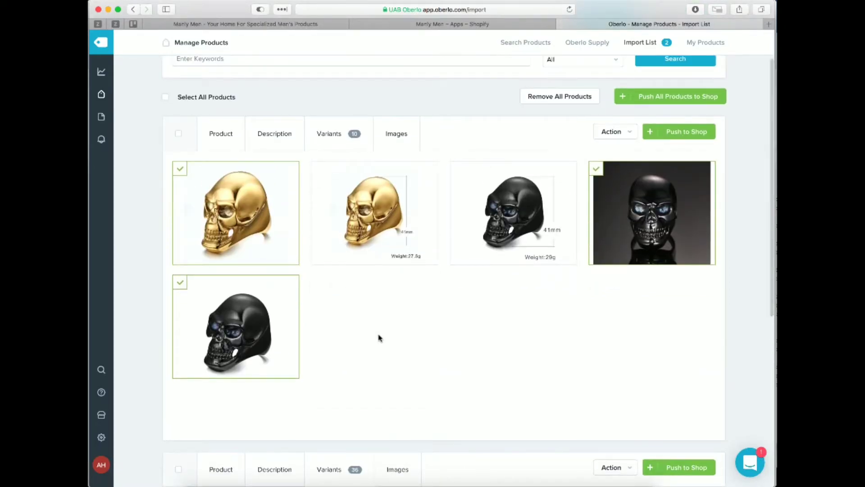
scroll(379, 339, "down", 3)
scroll(379, 338, "up", 4)
scroll(379, 338, "down", 3)
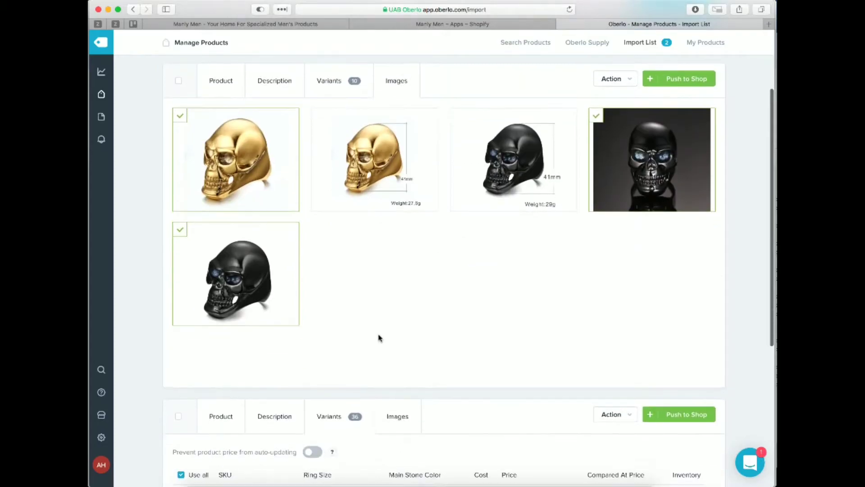
scroll(379, 338, "up", 2)
left_click(211, 128)
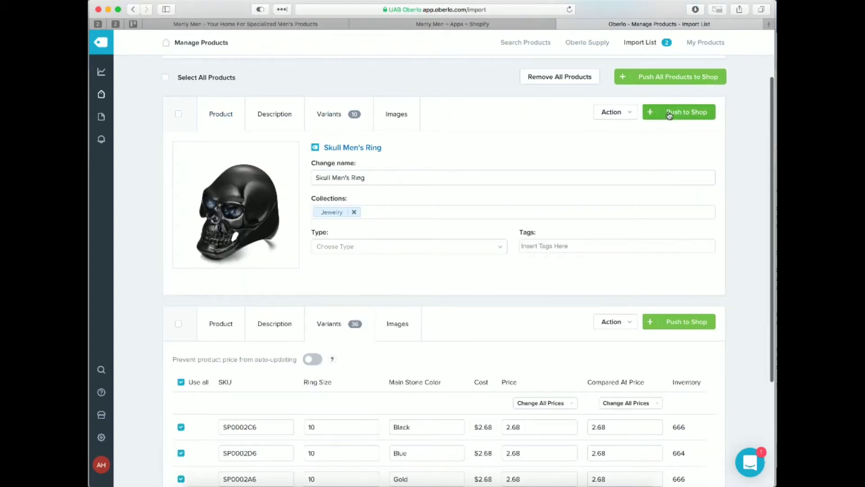
Examine the Dragon Men's Ring's full variant list, including SKUs, sizes, colors and prices, and return to its product details
scroll(441, 363, "down", 10)
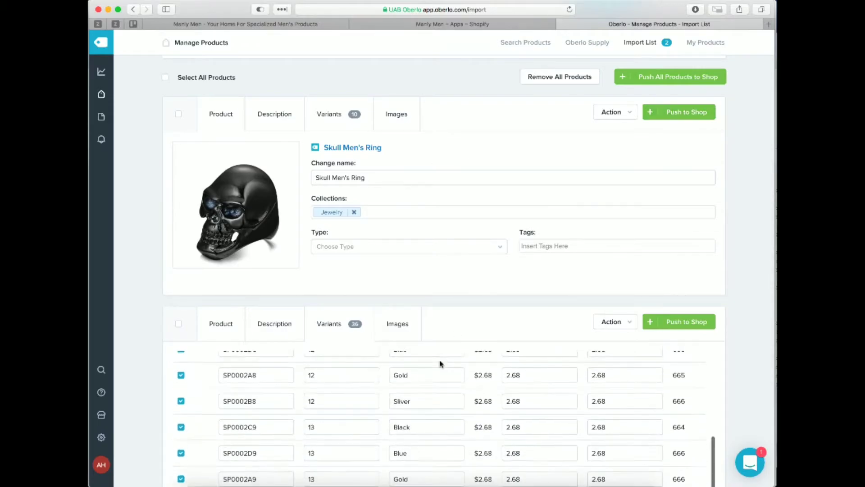
scroll(460, 354, "down", 5)
scroll(436, 222, "down", 3)
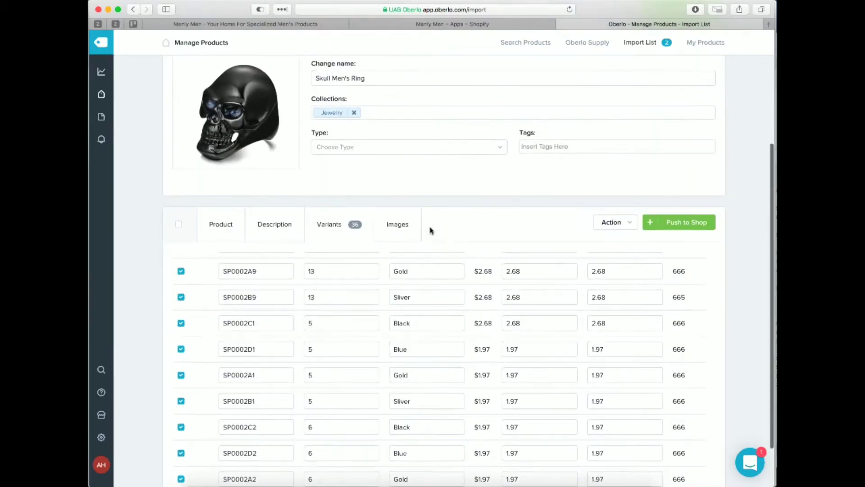
scroll(430, 230, "down", 3)
scroll(412, 274, "down", 5)
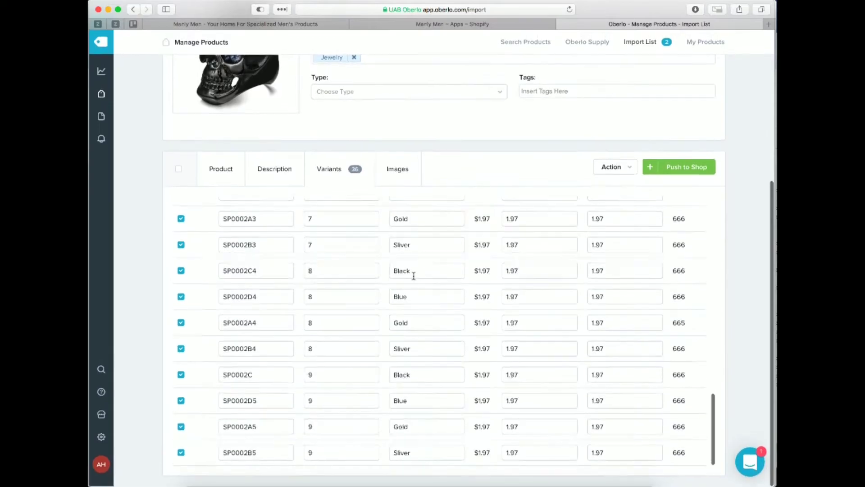
scroll(413, 276, "up", 20)
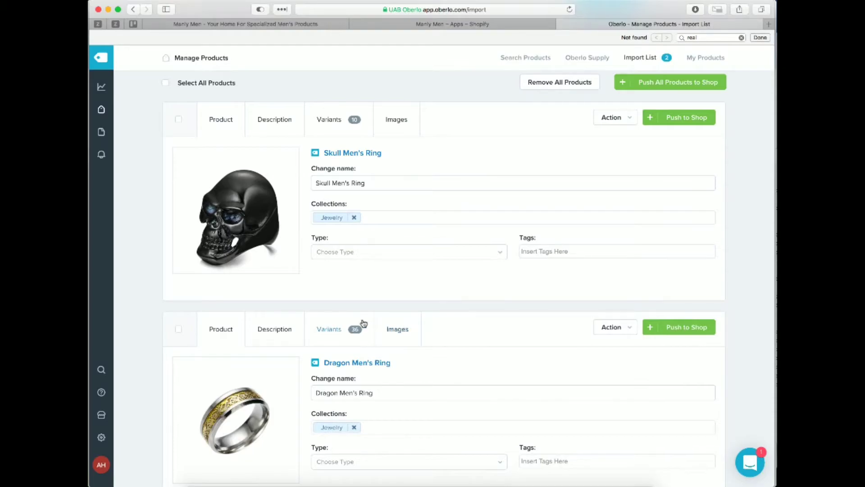
scroll(320, 311, "down", 2)
scroll(322, 293, "up", 3)
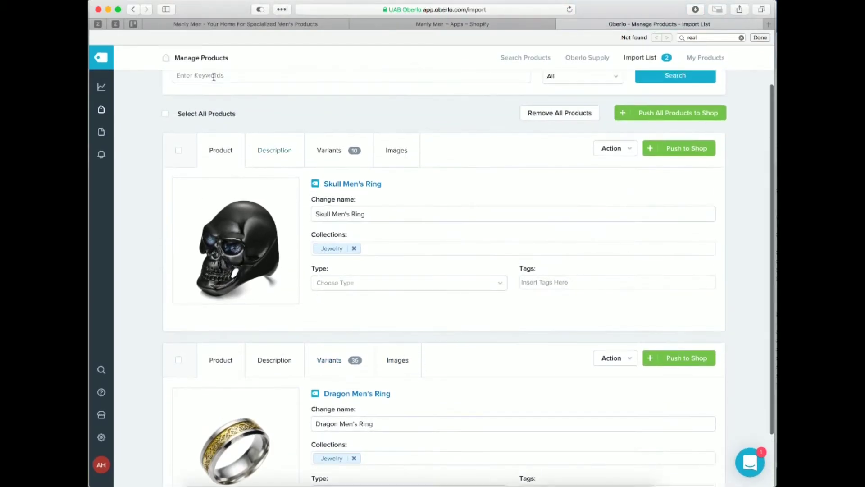
Review the descriptions of the Skull Men's Ring and the Dragon Men's Ring in the import list
left_click(268, 149)
scroll(280, 176, "down", 5)
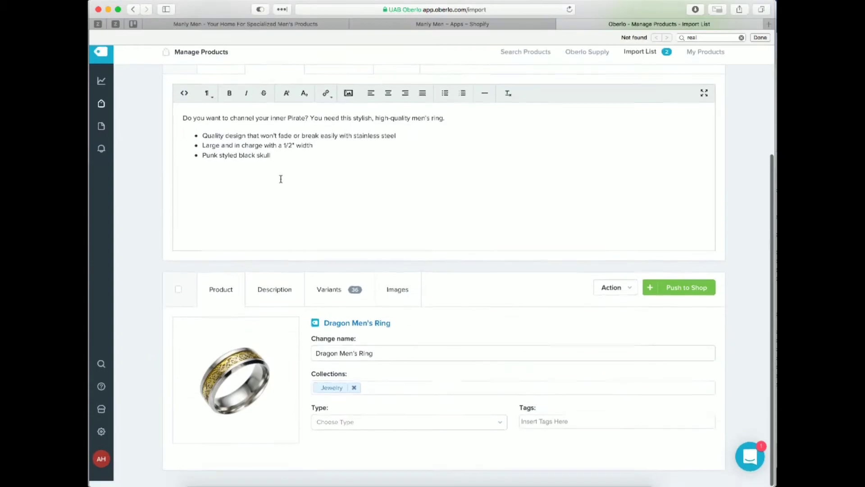
left_click(274, 287)
scroll(269, 247, "up", 5)
scroll(269, 247, "down", 5)
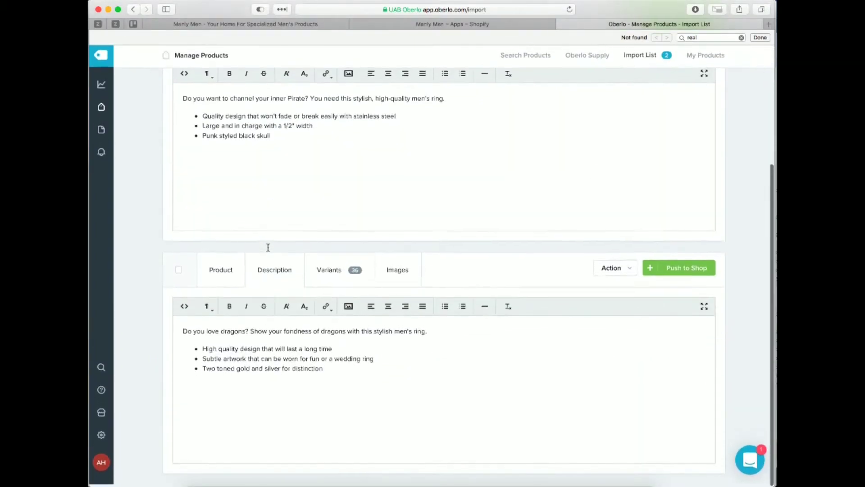
Examine the Skull Men's Ring variants, checking the SKU, ring size, stone color, cost and price of each
scroll(266, 245, "up", 5)
left_click(329, 201)
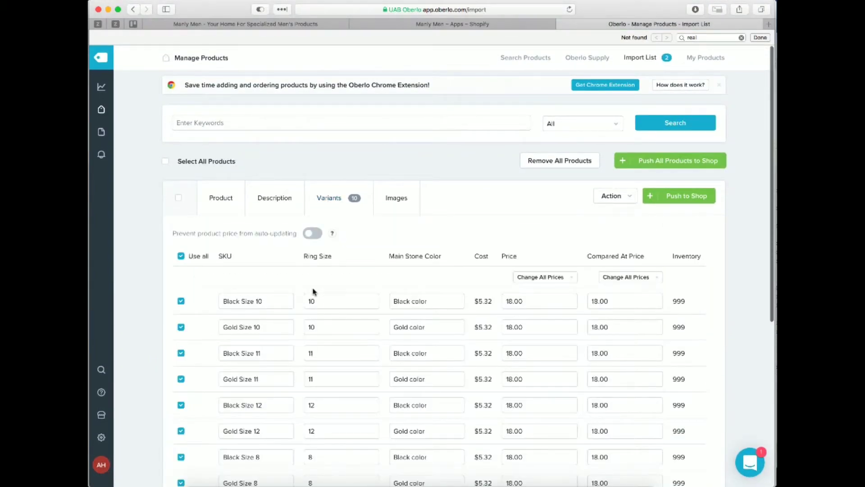
scroll(313, 291, "down", 10)
scroll(313, 288, "up", 5)
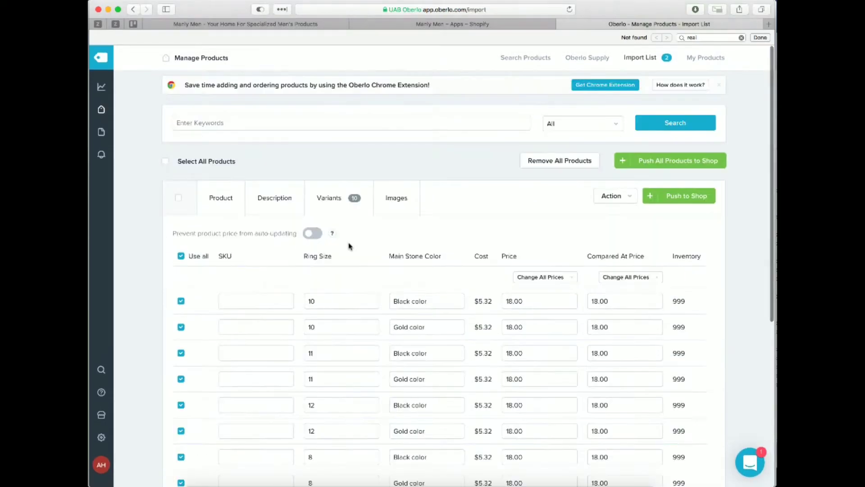
double_click(221, 256)
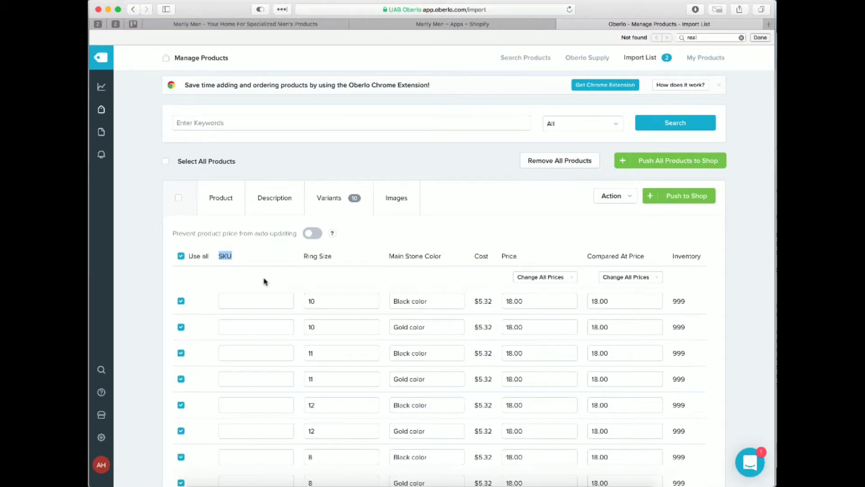
scroll(264, 282, "down", 6)
scroll(264, 281, "up", 5)
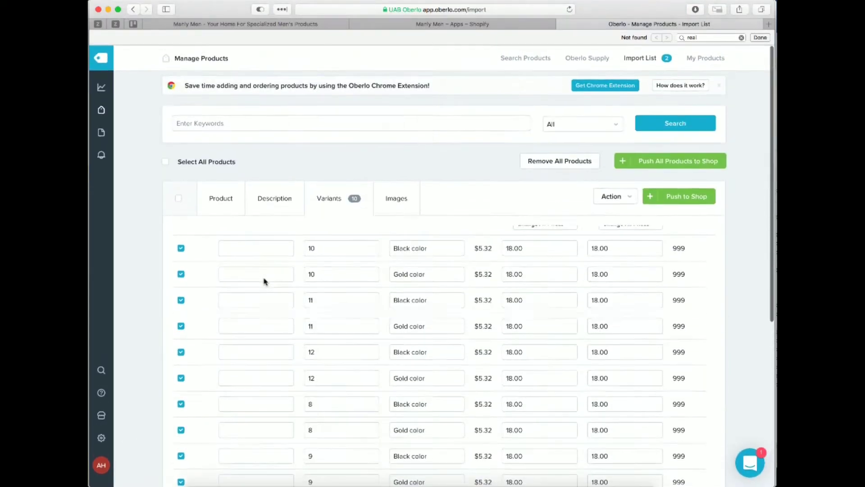
scroll(264, 280, "down", 1)
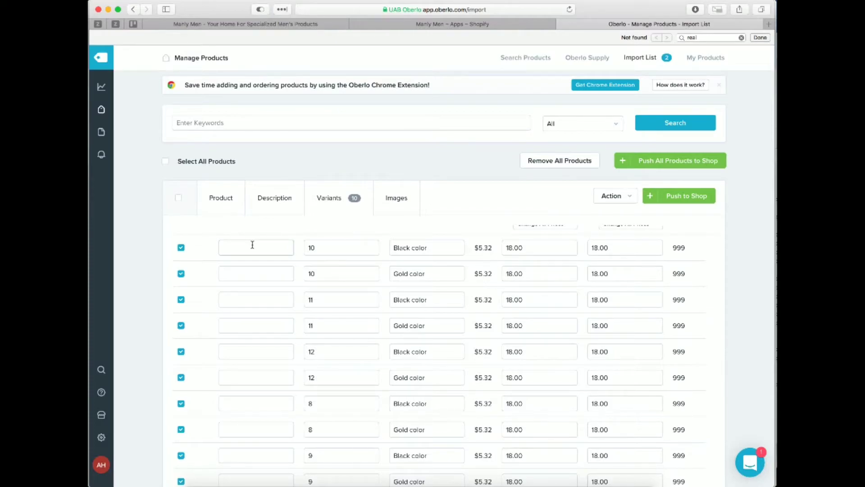
scroll(323, 250, "down", 6)
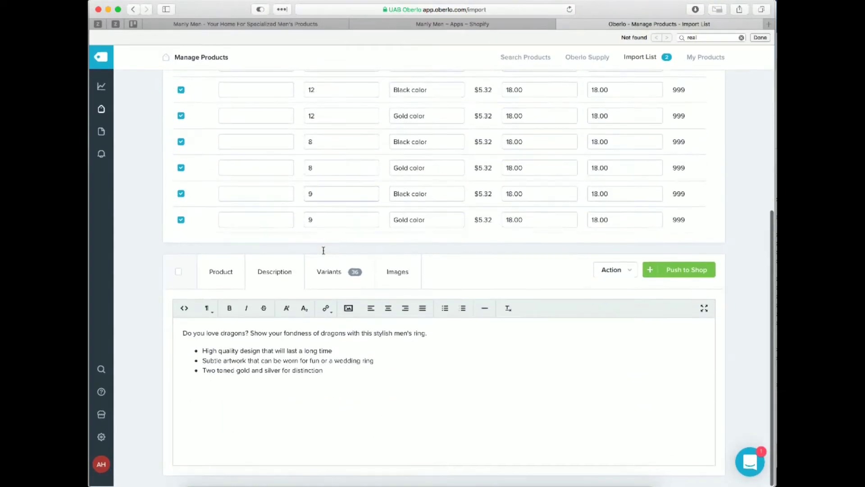
scroll(323, 251, "up", 7)
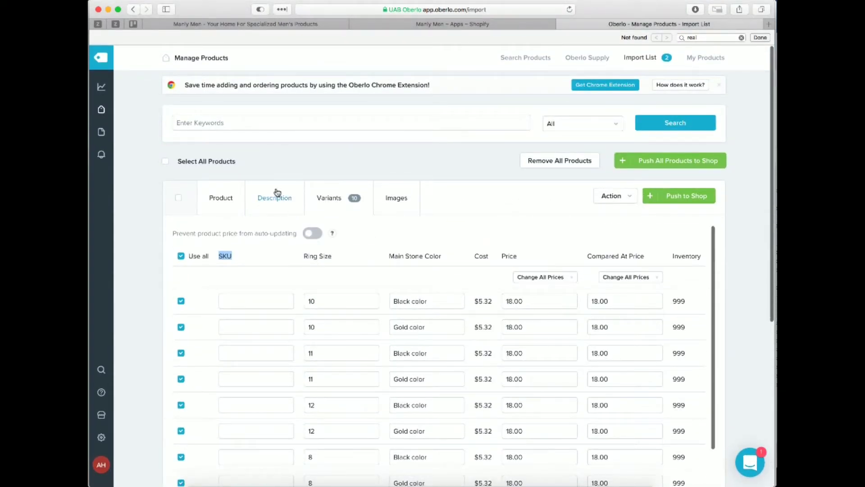
Check which images are selected for the Skull Men's Ring
left_click(384, 208)
scroll(405, 198, "down", 6)
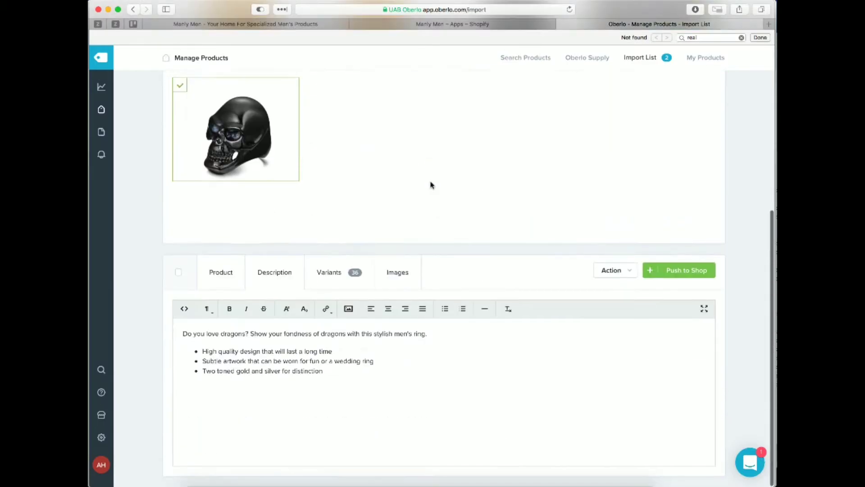
scroll(431, 184, "up", 6)
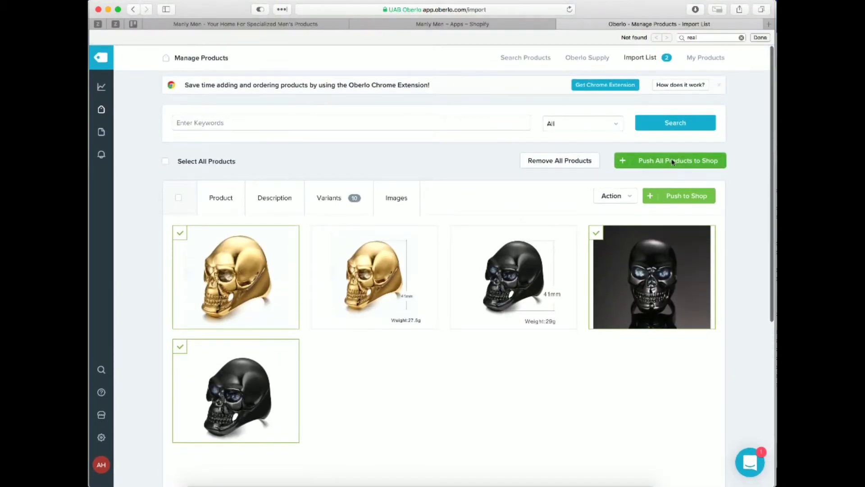
Push all products in the import list to the shop, then switch to Shopify and open its product list
left_click(673, 162)
left_click(544, 246)
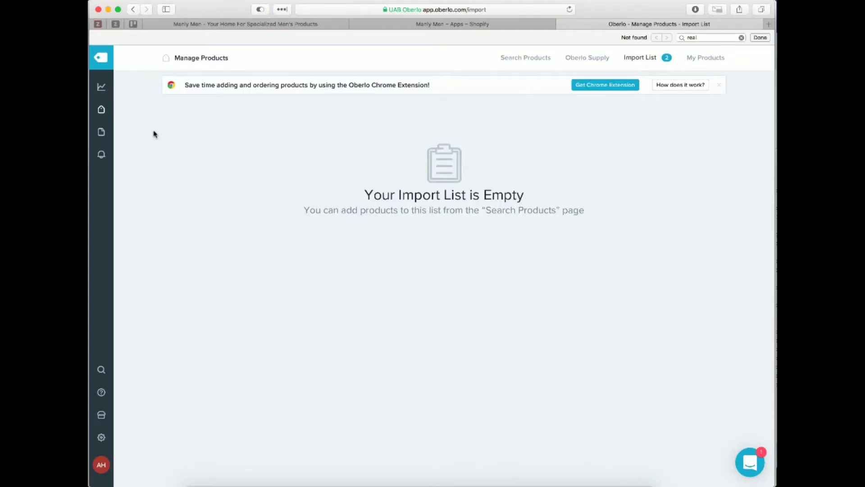
left_click(428, 23)
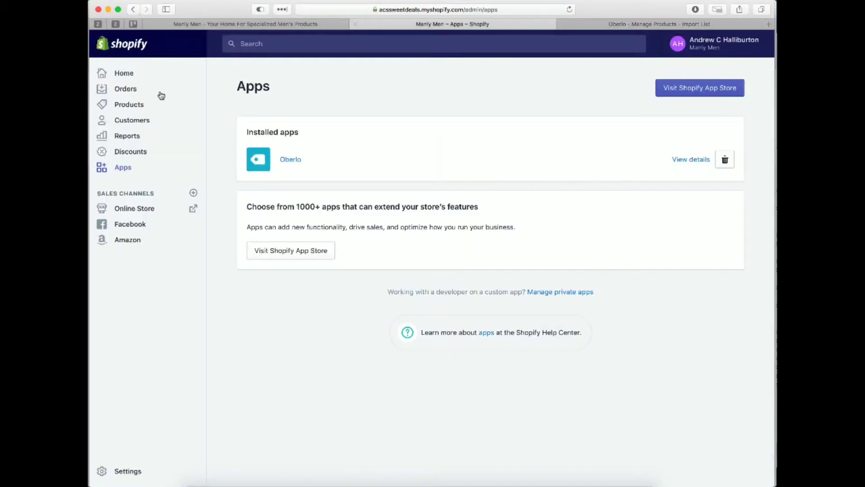
left_click(129, 106)
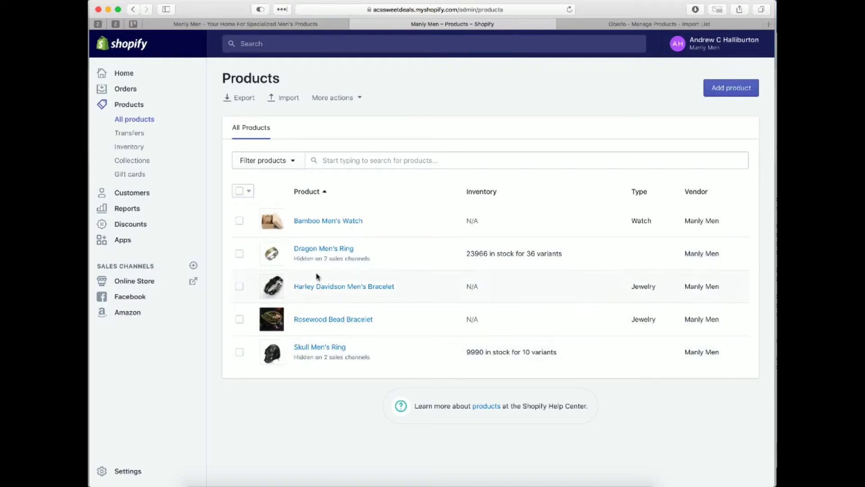
Open the Skull Men's Ring product and review its description, product type, images, variants and search engine listing
left_click(324, 349)
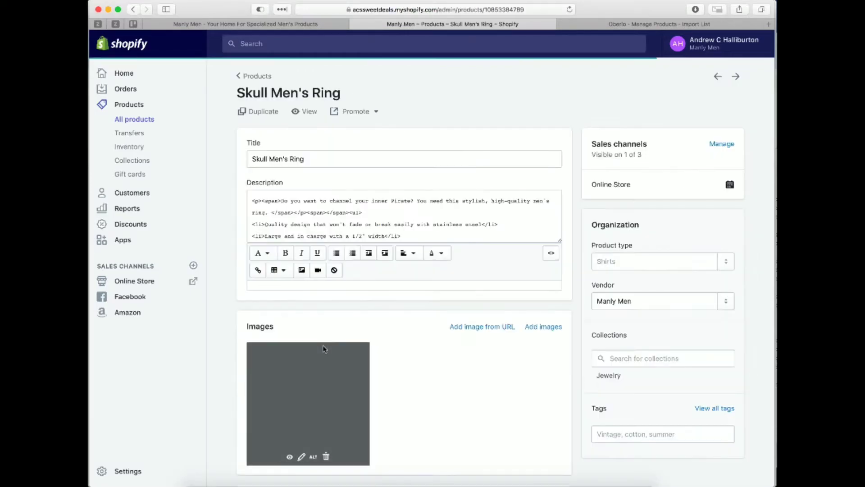
left_click(628, 264)
left_click(726, 262)
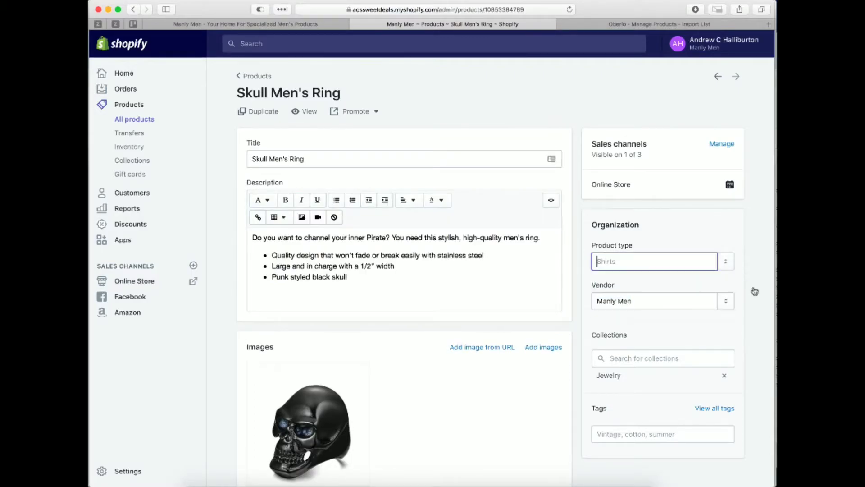
scroll(323, 302, "down", 10)
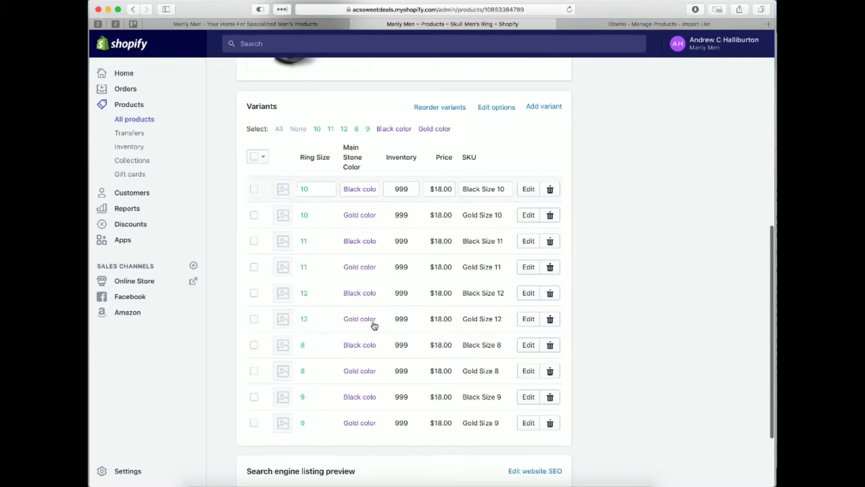
scroll(391, 346, "down", 3)
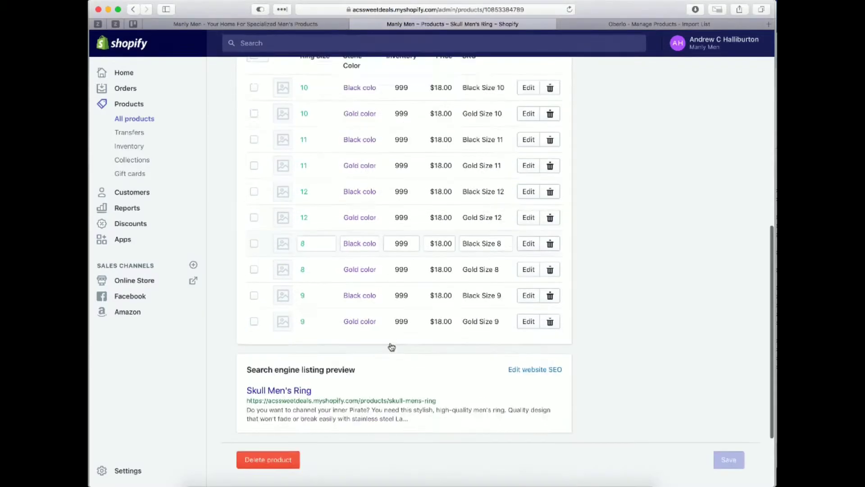
scroll(391, 346, "up", 10)
scroll(391, 346, "down", 2)
key("Tab")
key("shift+Tab")
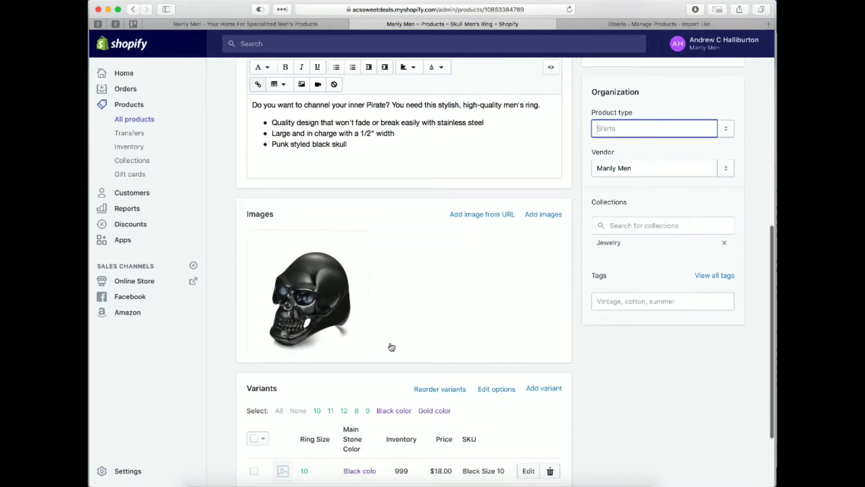
Review the Dragon Men's Ring product's description, images and variants, and return to the product list
key("Tab")
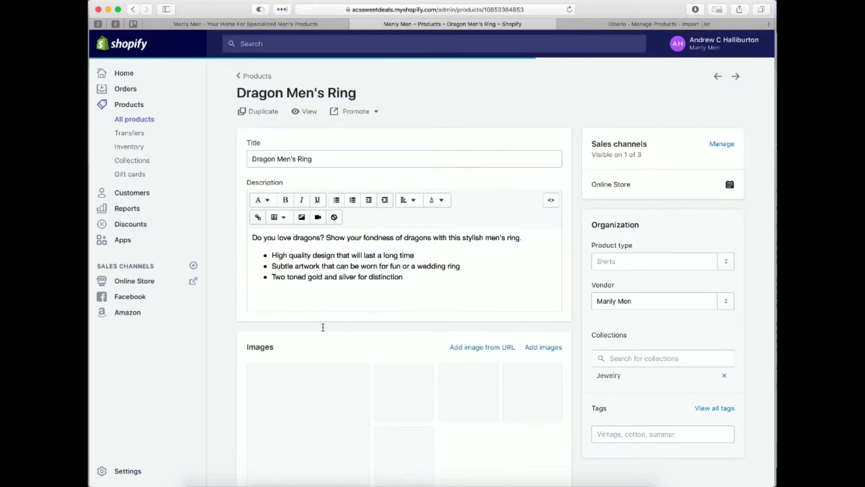
scroll(323, 327, "down", 4)
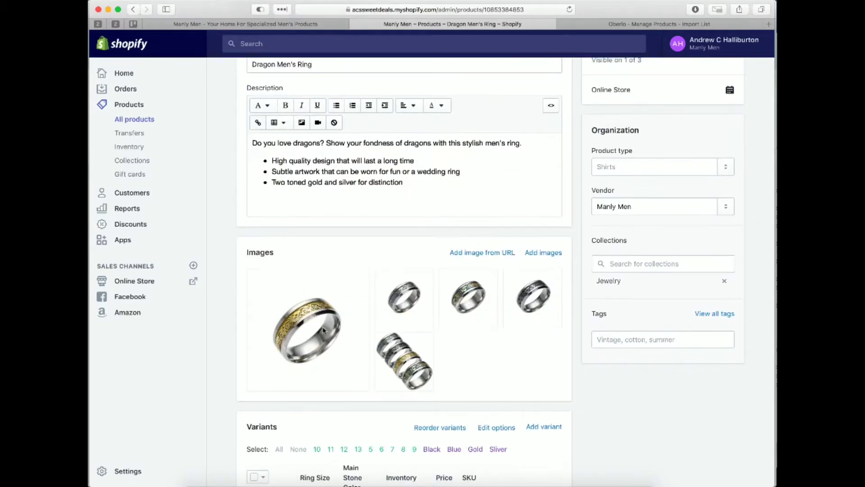
scroll(572, 377, "down", 15)
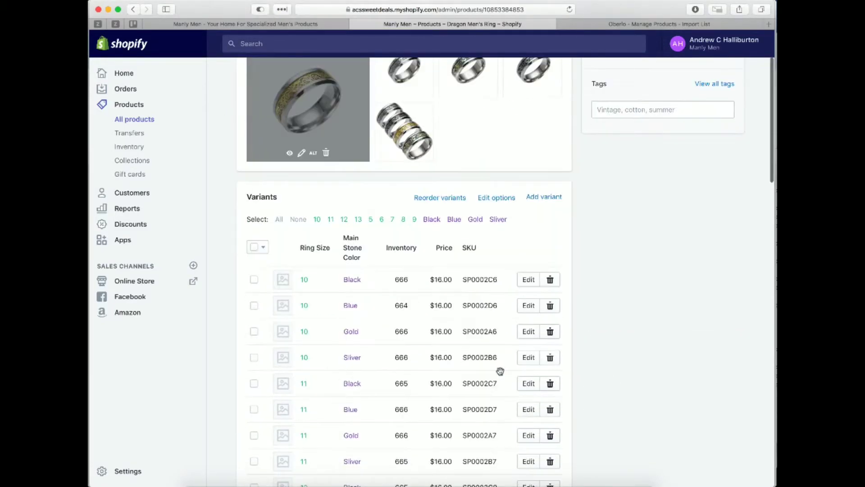
scroll(500, 375, "down", 15)
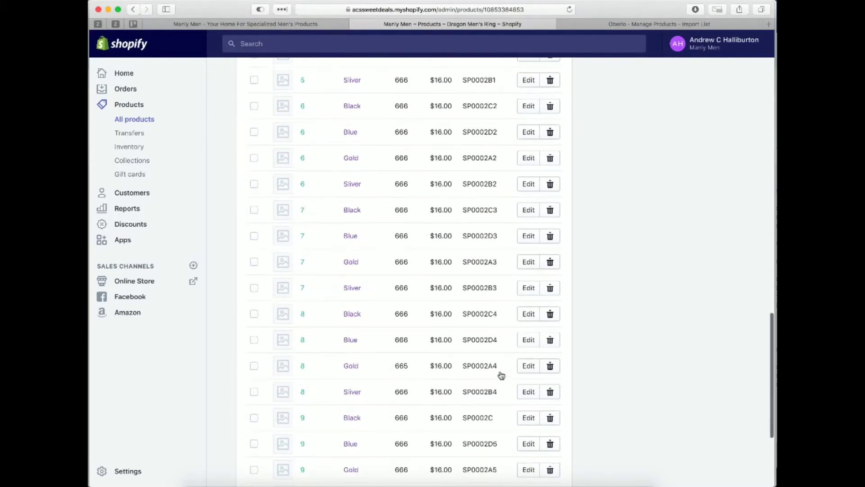
left_click(128, 120)
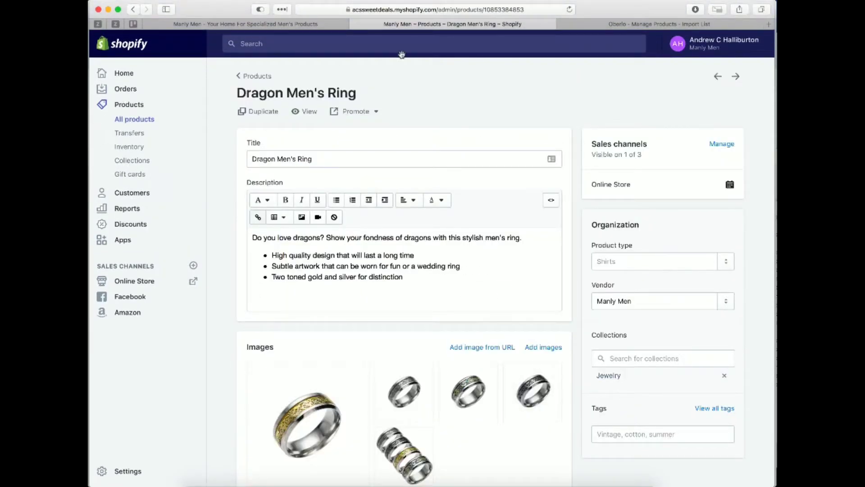
scroll(118, 163, "down", 15)
scroll(118, 164, "up", 15)
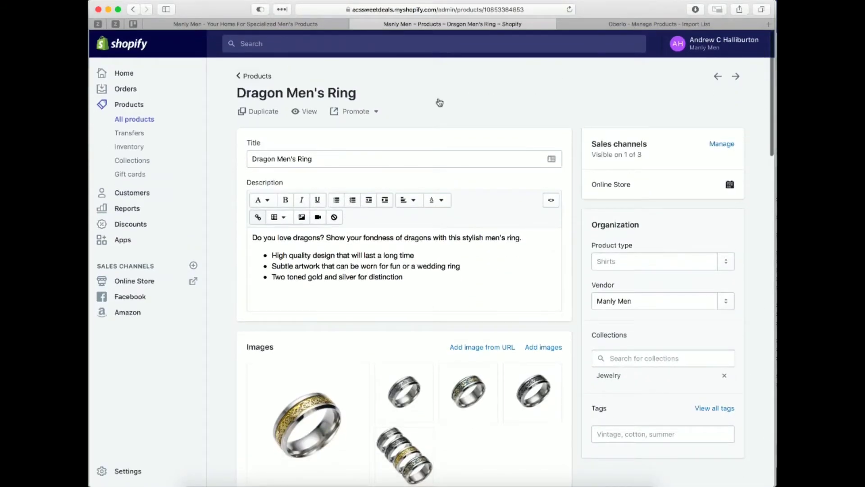
key("super+bracketleft")
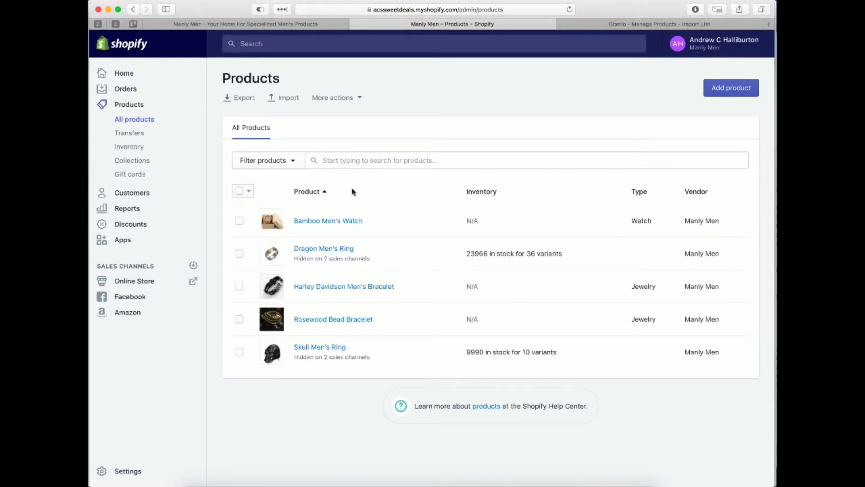
Switch to Oberlo and view its orders page alongside the Shopify product list
key("ctrl+Tab")
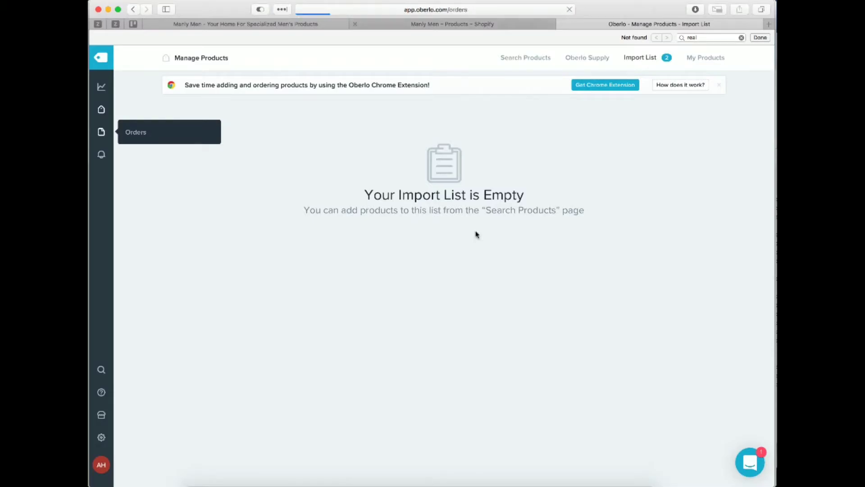
left_click(486, 23)
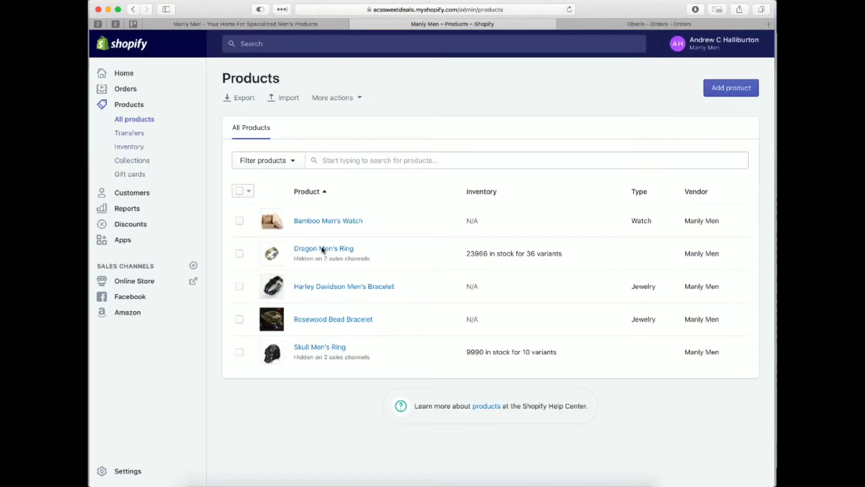
key("ctrl+Tab")
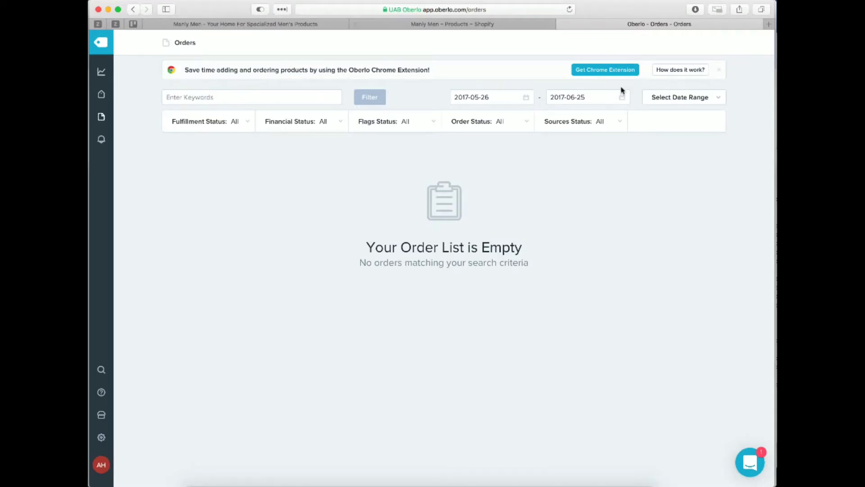
key("ctrl+shift+Tab")
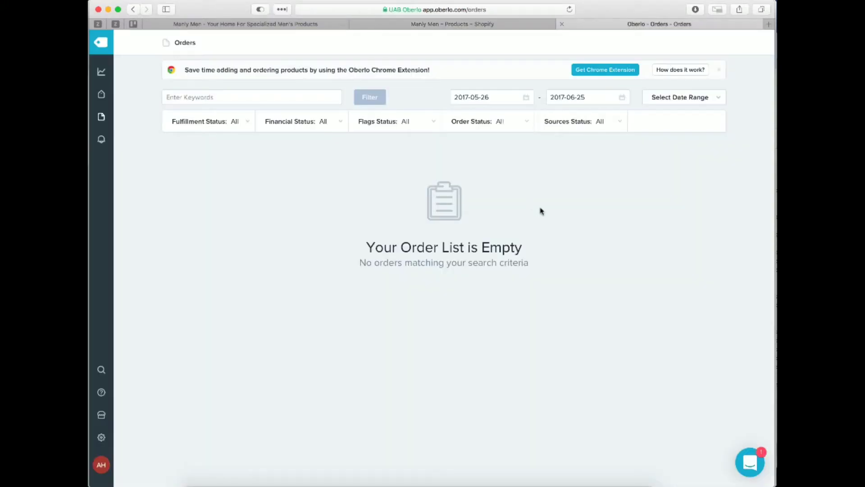
left_click(595, 24)
key("ctrl+shift+Tab")
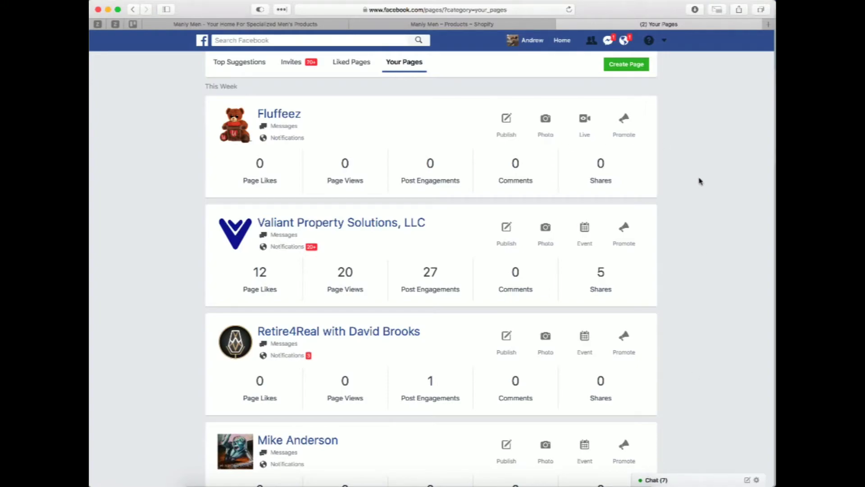
Create a Local Business or Place page named Manly Men with the category Men's Shop, and look over the new page
left_click(632, 69)
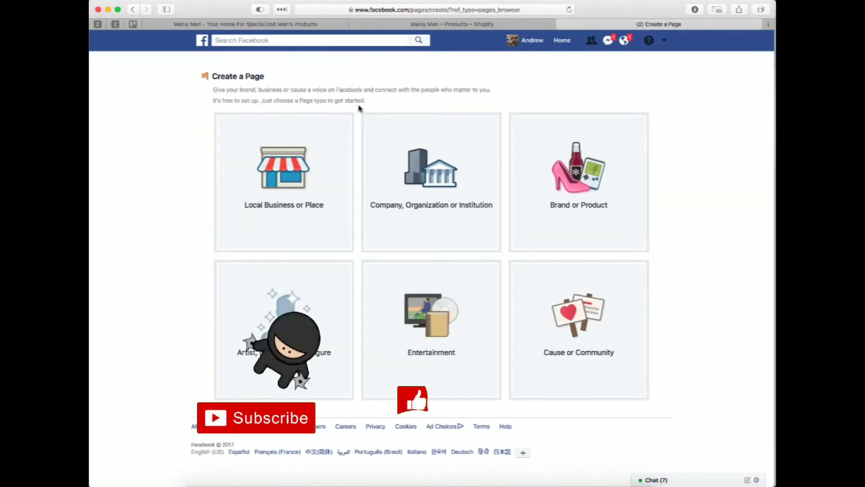
left_click(294, 181)
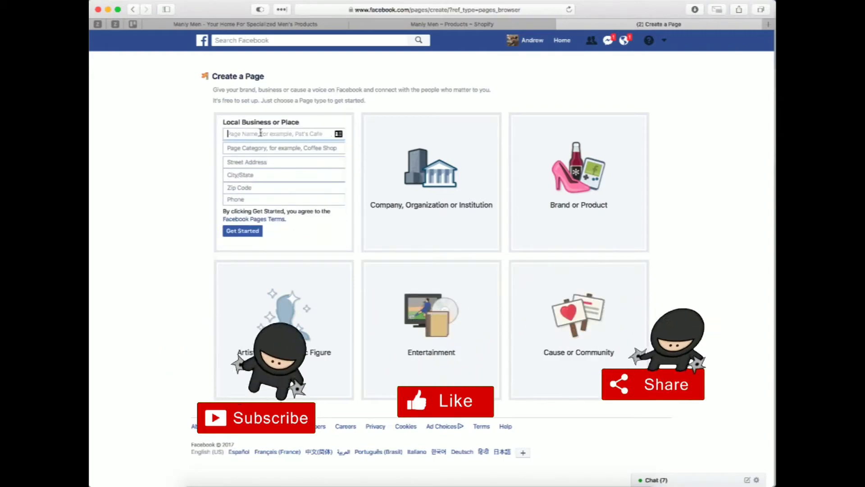
left_click(261, 134)
type("Manly Men")
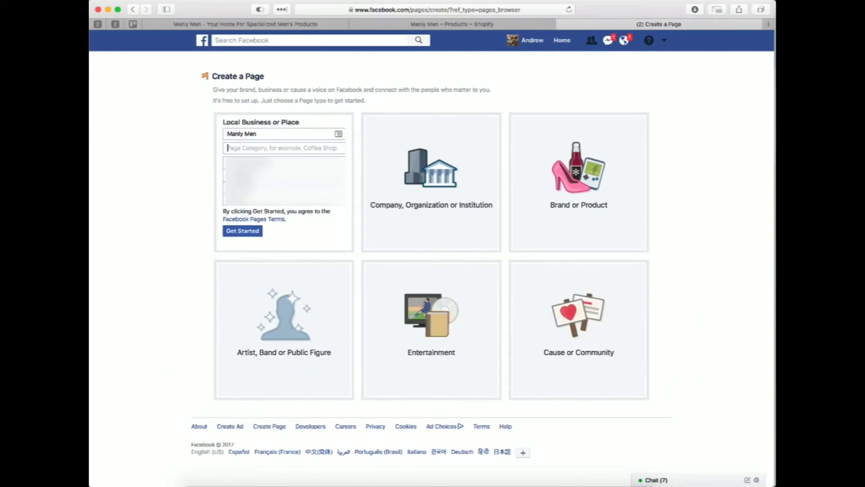
left_click(242, 231)
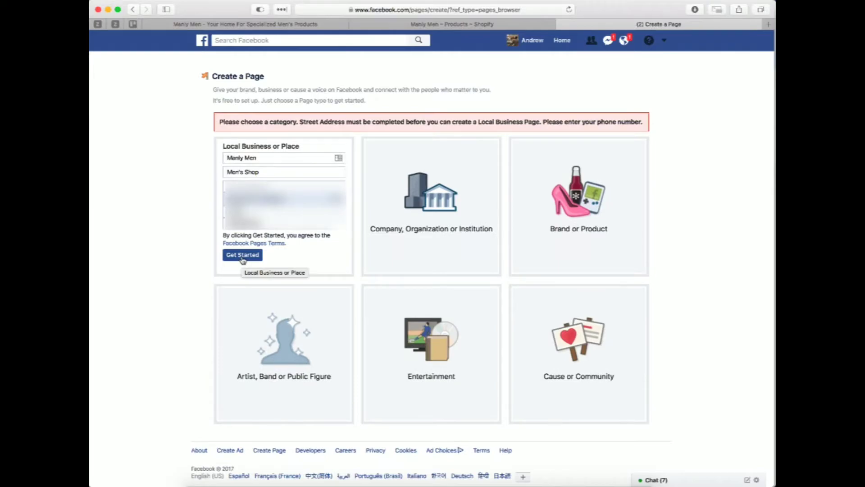
left_click(242, 256)
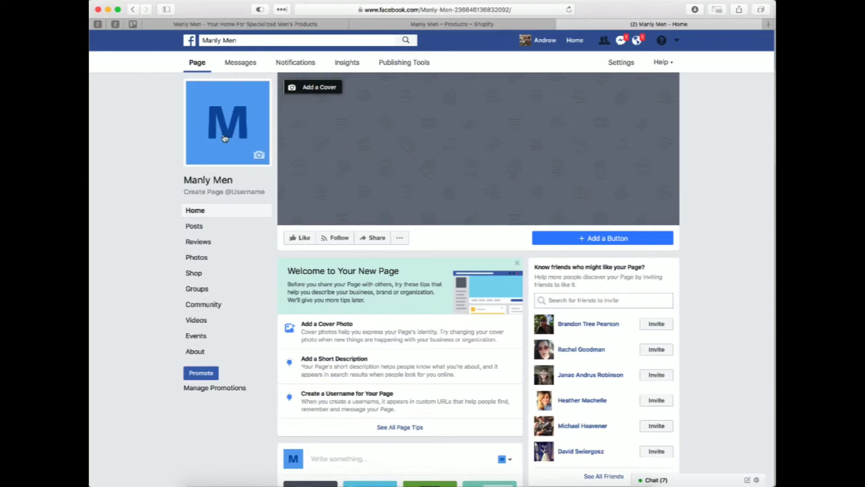
scroll(227, 184, "down", 5)
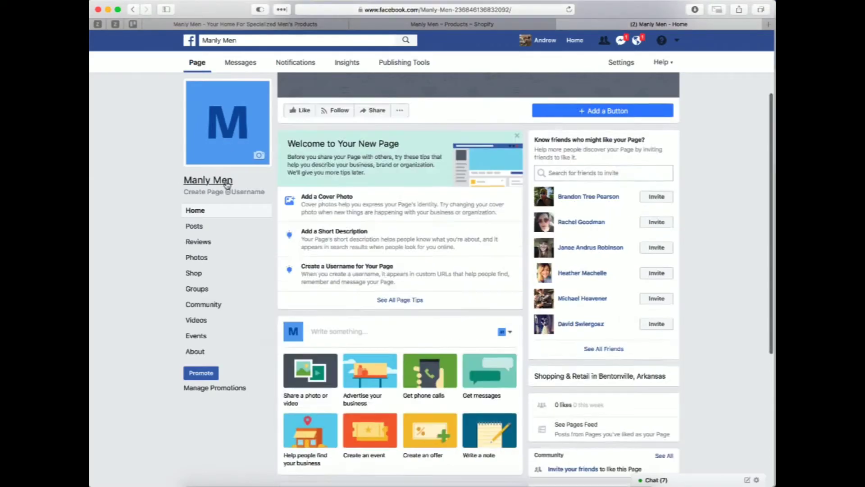
scroll(228, 184, "up", 4)
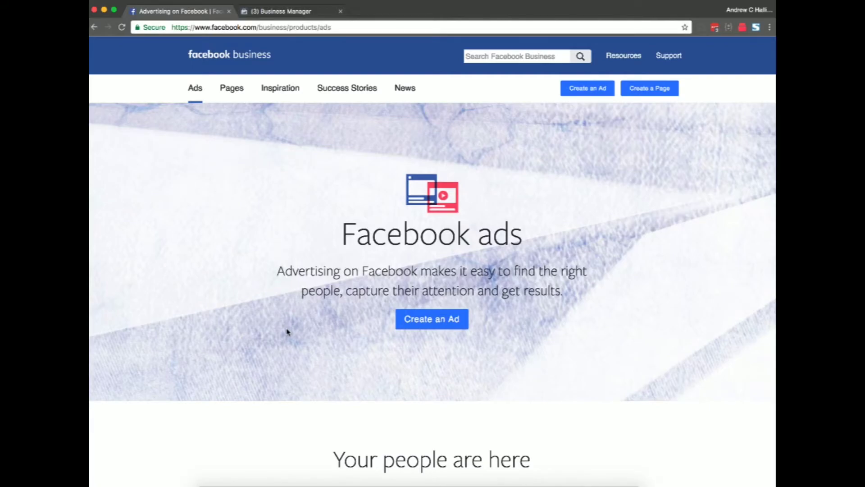
Compare the Business Manager Basics and Ads Manager Basics help articles, including when Business Manager is recommended
left_click(281, 16)
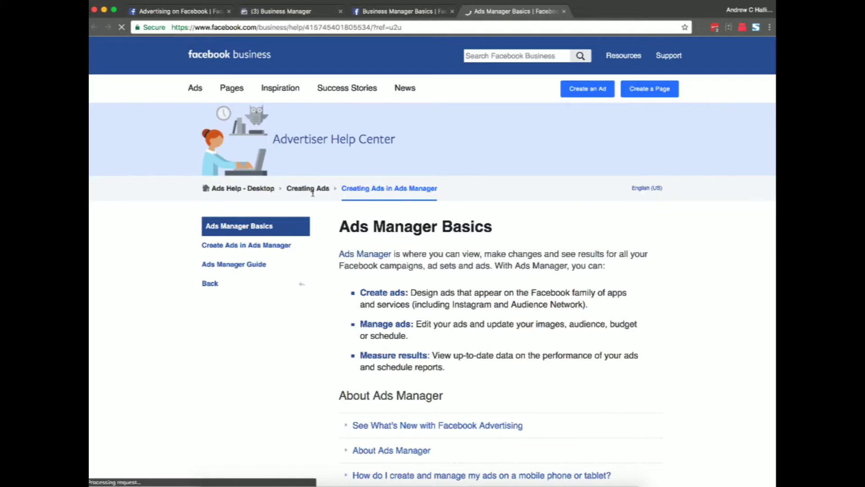
left_click(413, 13)
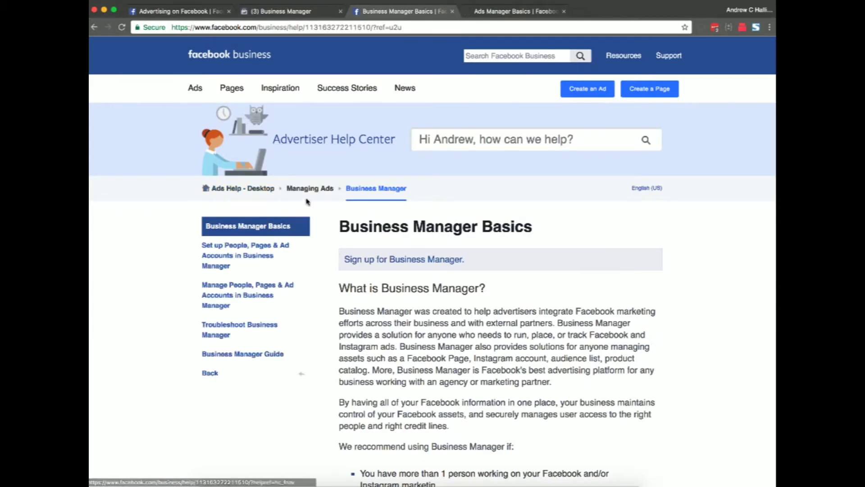
scroll(420, 403, "down", 5)
scroll(421, 403, "down", 3)
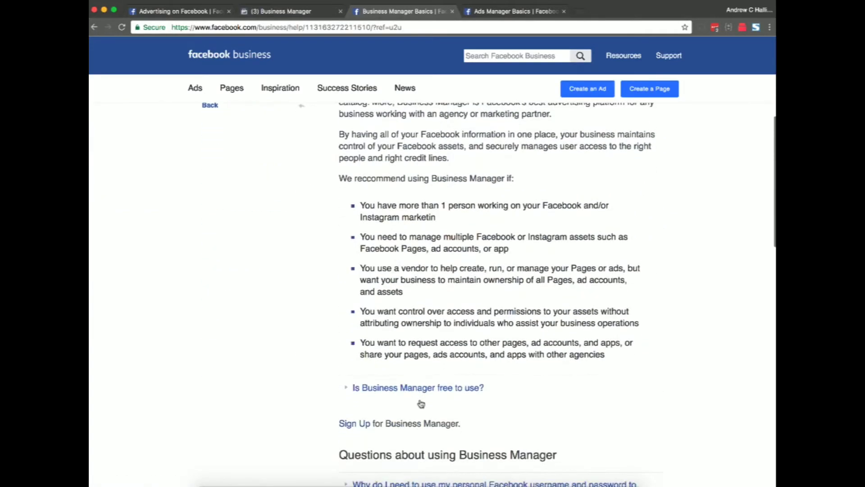
scroll(406, 396, "up", 8)
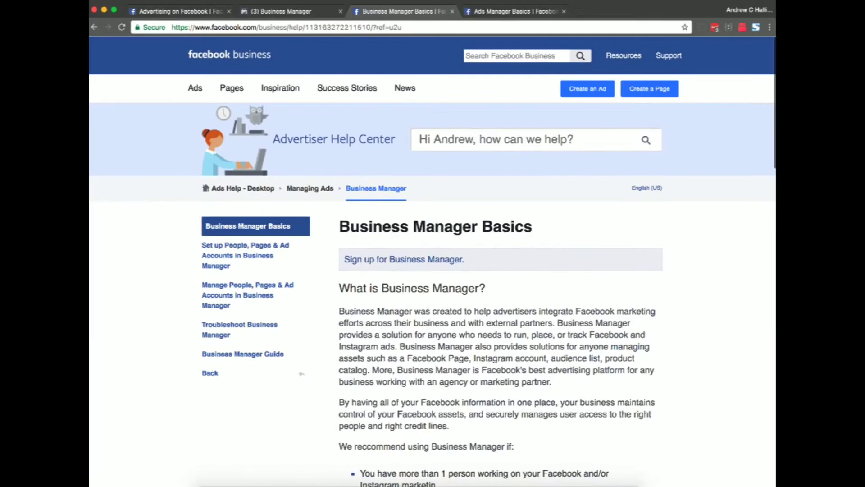
left_click(504, 12)
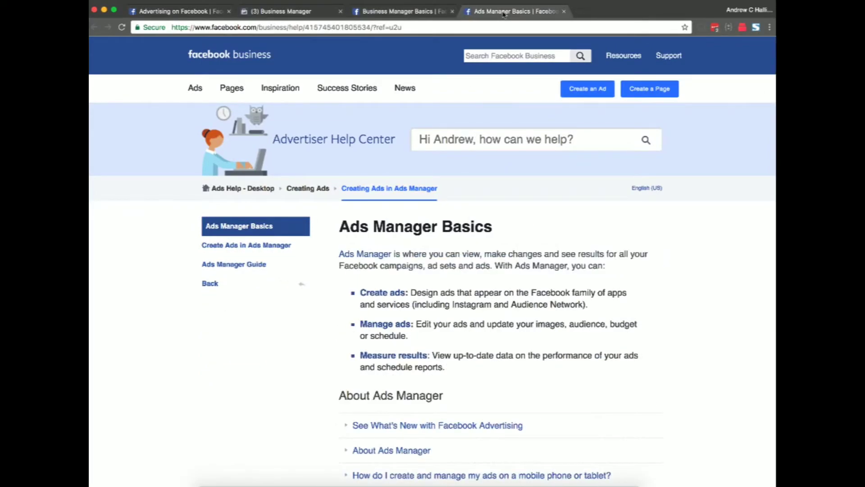
left_click(391, 11)
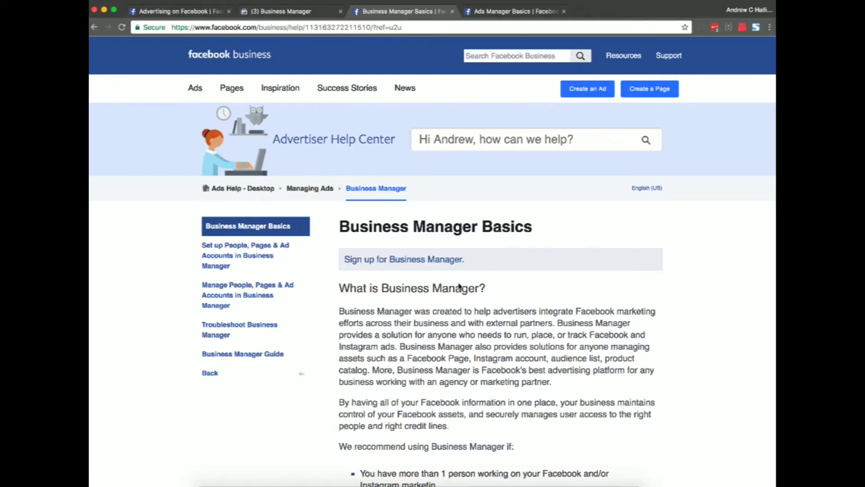
Open the Pixels page in Ads Manager, start creating a Facebook pixel and select its default name for replacement
left_click(586, 94)
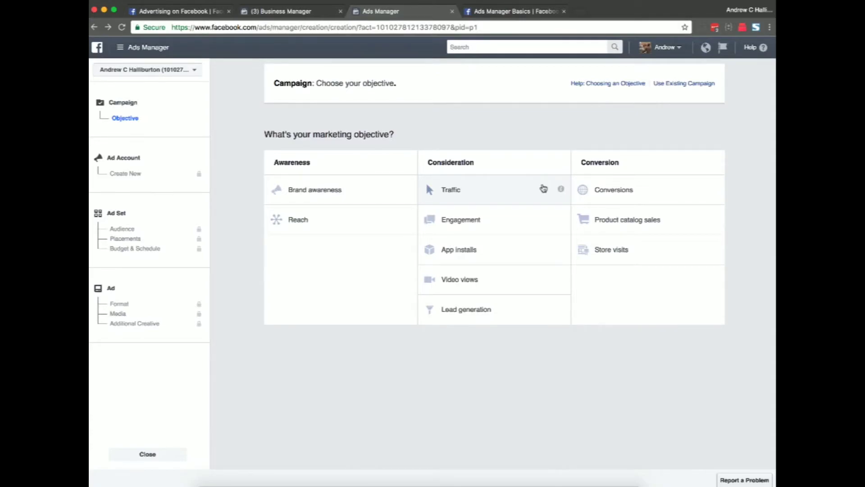
left_click(121, 48)
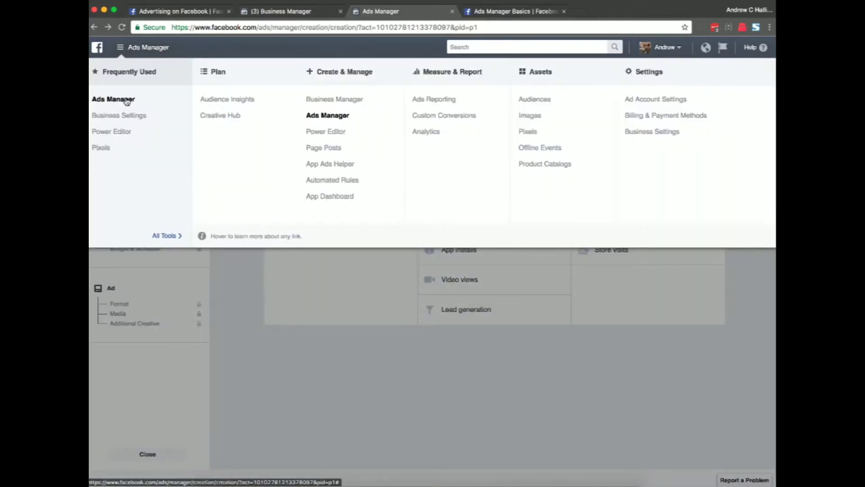
left_click(529, 132)
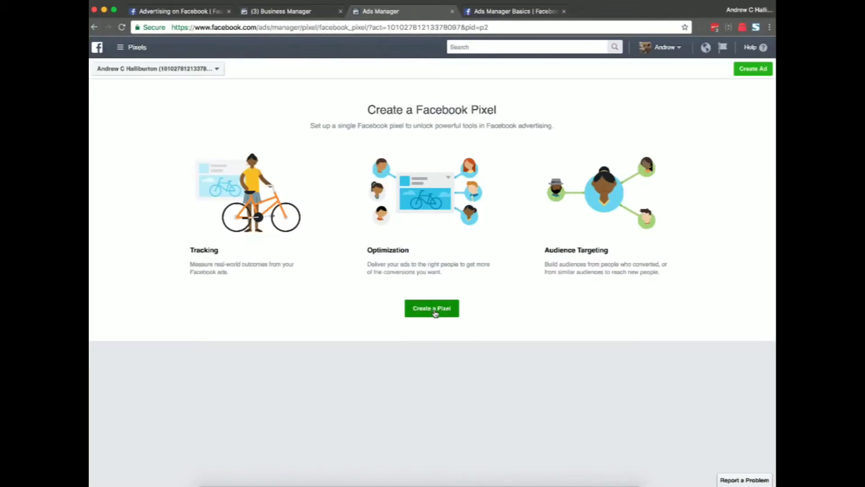
left_click(435, 310)
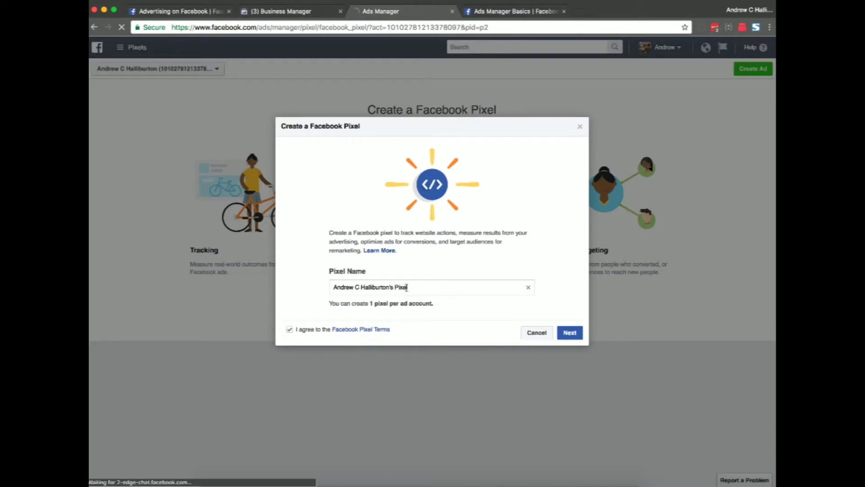
left_click_drag(406, 287, 314, 284)
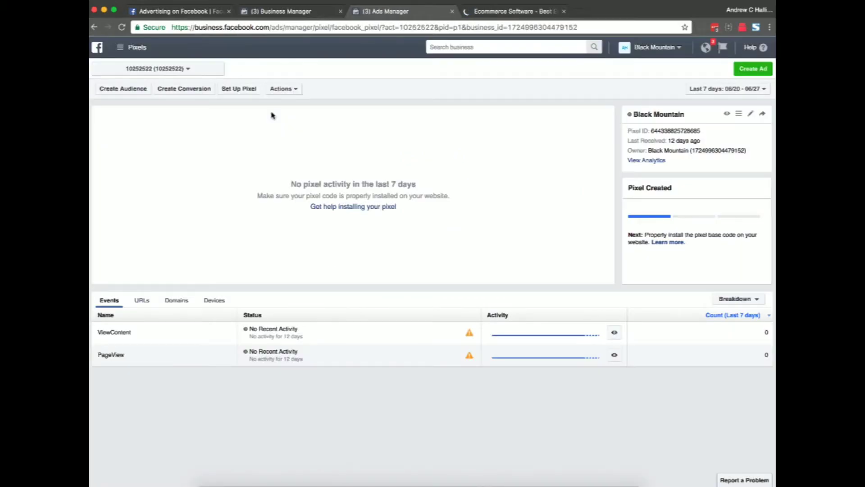
Open the pixel setup for the Black Mountain pixel and choose the Shopify integration to show its installation instructions
left_click(244, 89)
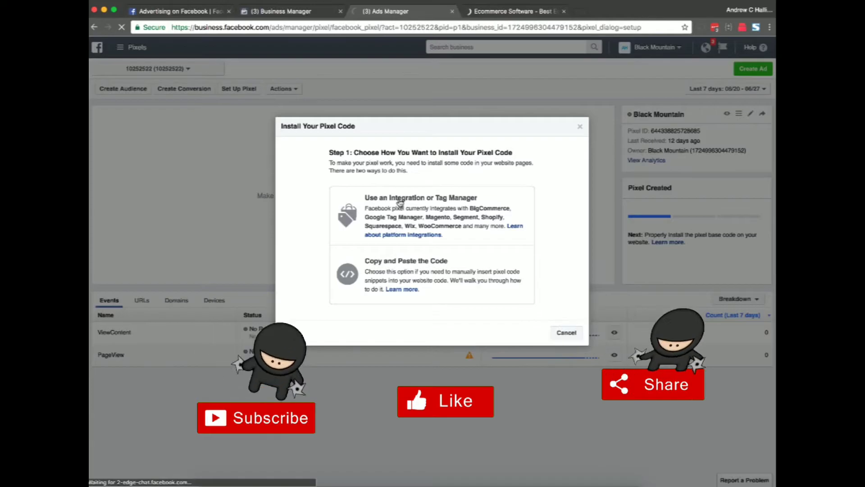
left_click(408, 211)
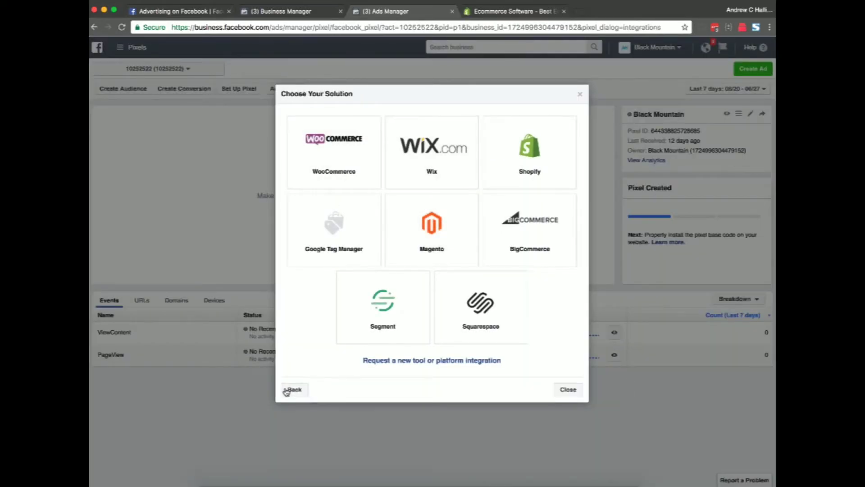
left_click(295, 390)
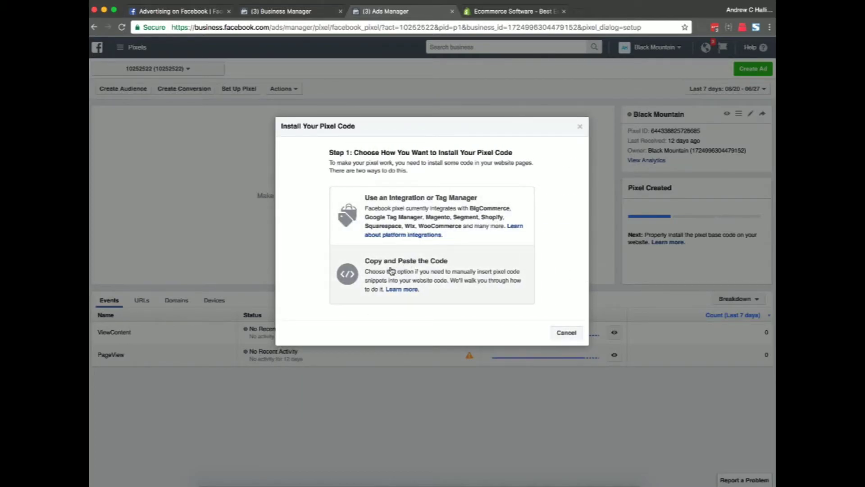
left_click(425, 207)
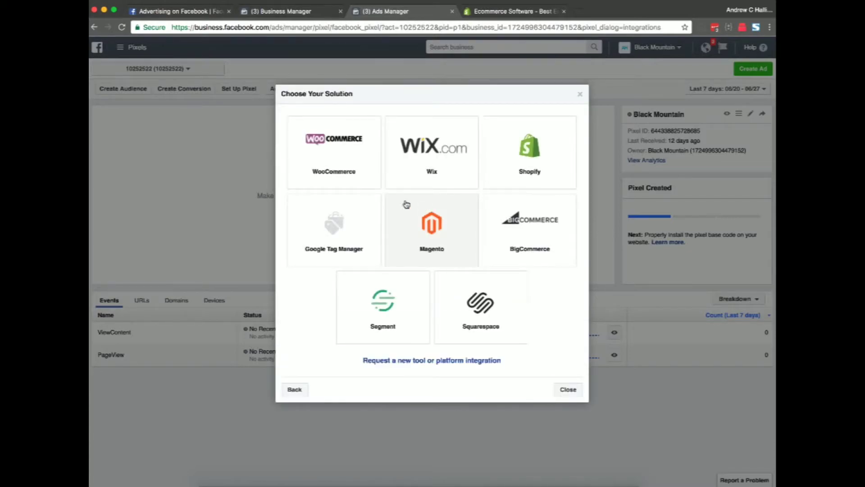
left_click(527, 171)
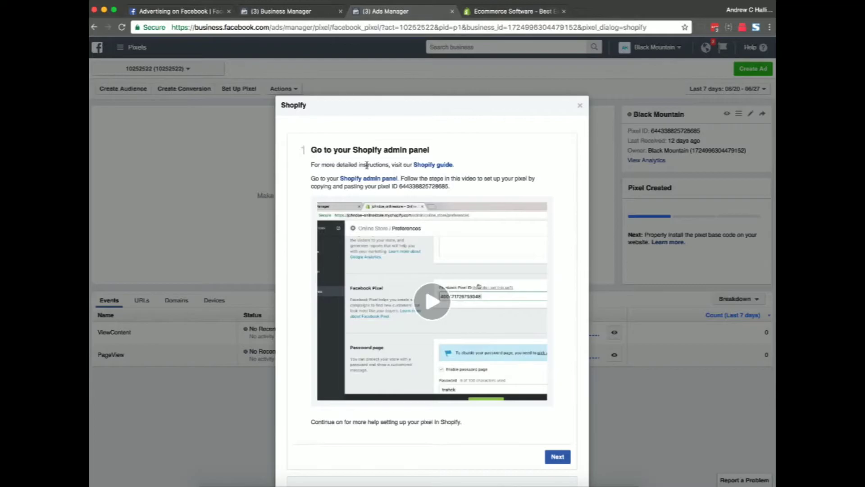
scroll(366, 164, "down", 3)
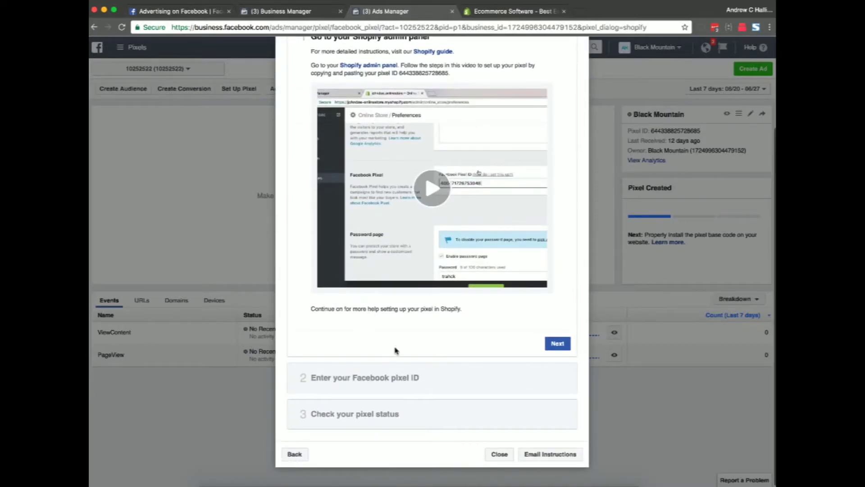
Switch to the Manly Men Shopify admin and open the Online Store preferences at the Facebook Pixel section
left_click(501, 11)
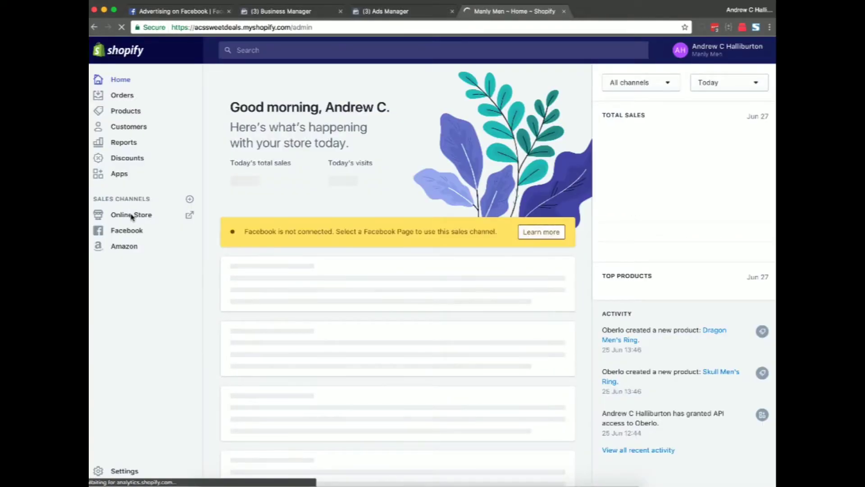
left_click(131, 215)
scroll(299, 270, "down", 2)
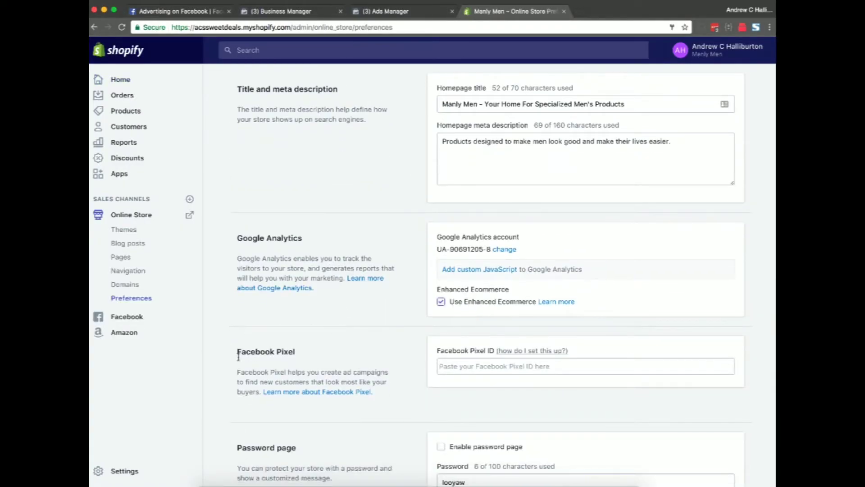
scroll(364, 367, "down", 1)
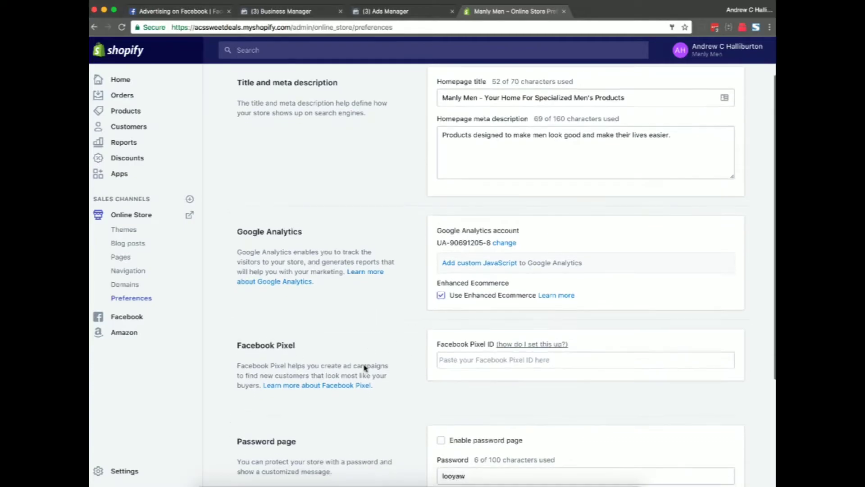
Switch to Ads Manager, expand the instructions for entering the Facebook pixel ID and copy the pixel ID
left_click(386, 11)
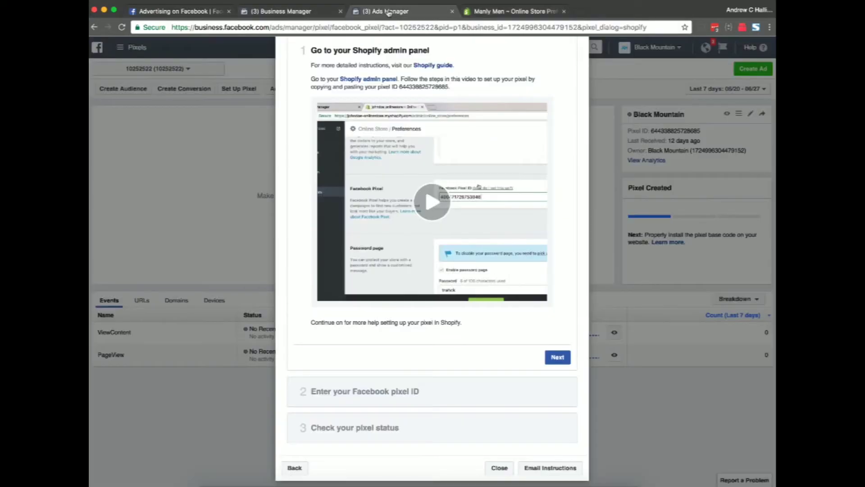
scroll(374, 311, "down", 1)
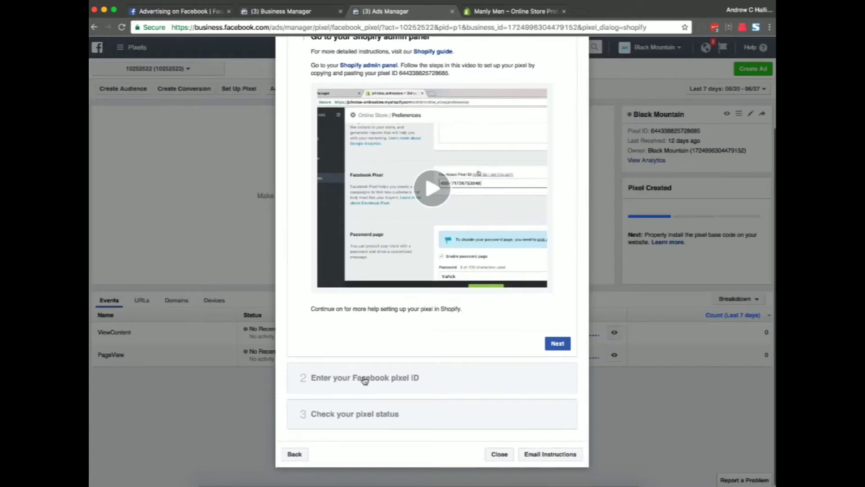
left_click(365, 378)
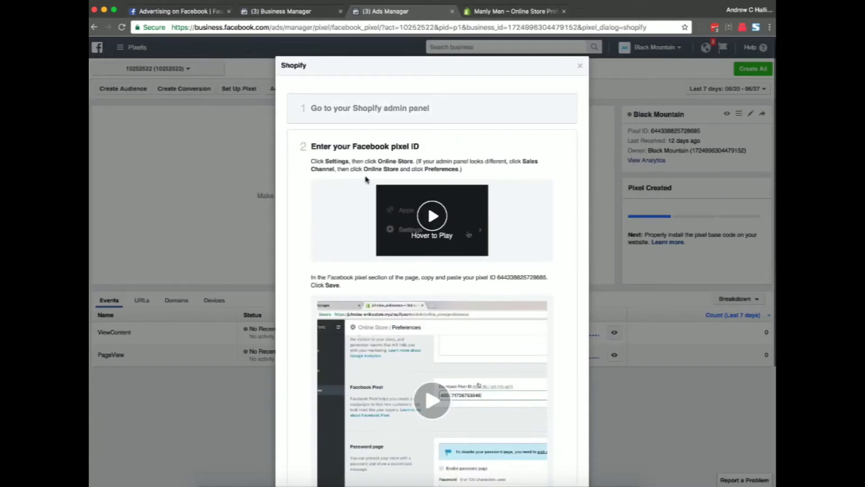
scroll(451, 189, "down", 1)
double_click(525, 258)
key("super+c")
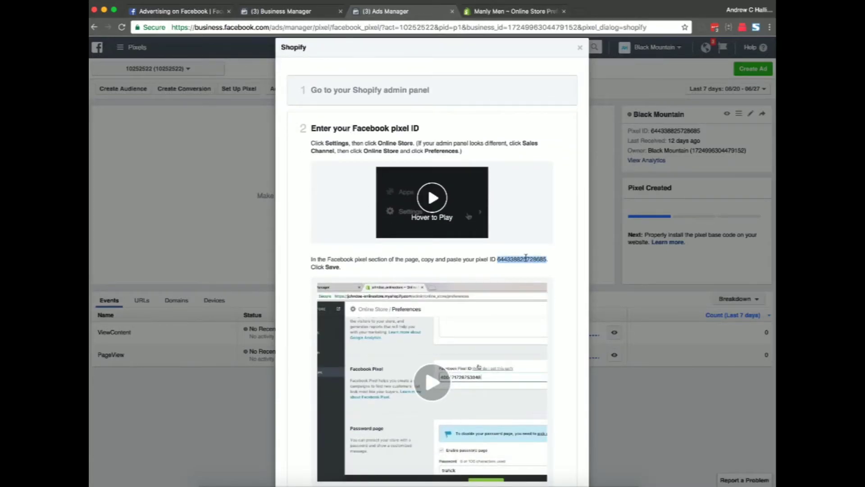
Paste the copied ID as the Facebook Pixel ID in the Shopify preferences, save them and return to Ads Manager
left_click(483, 11)
left_click(502, 353)
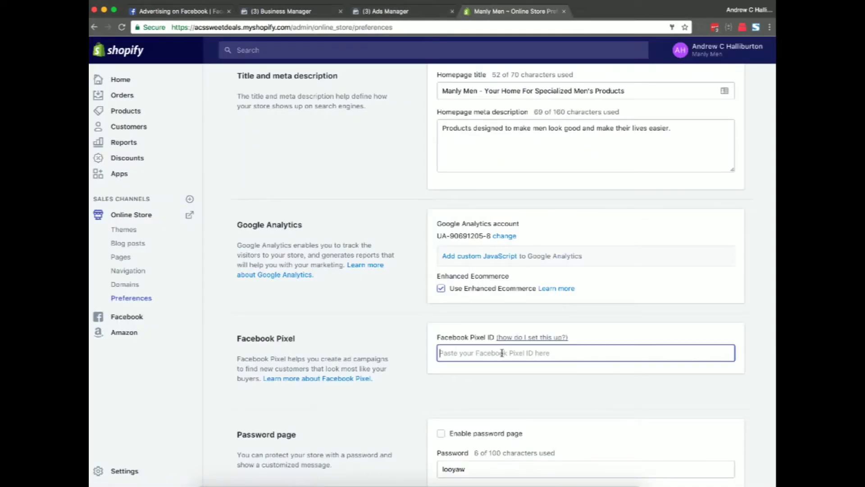
key("super+v")
scroll(586, 360, "down", 4)
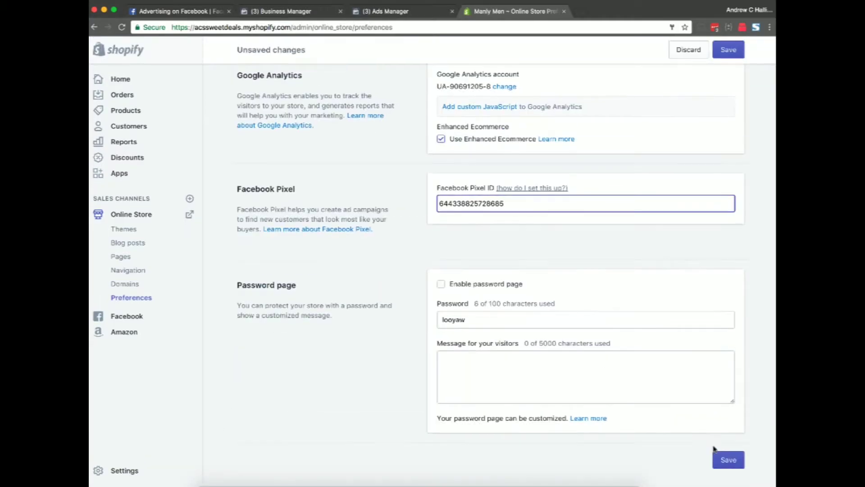
left_click(729, 461)
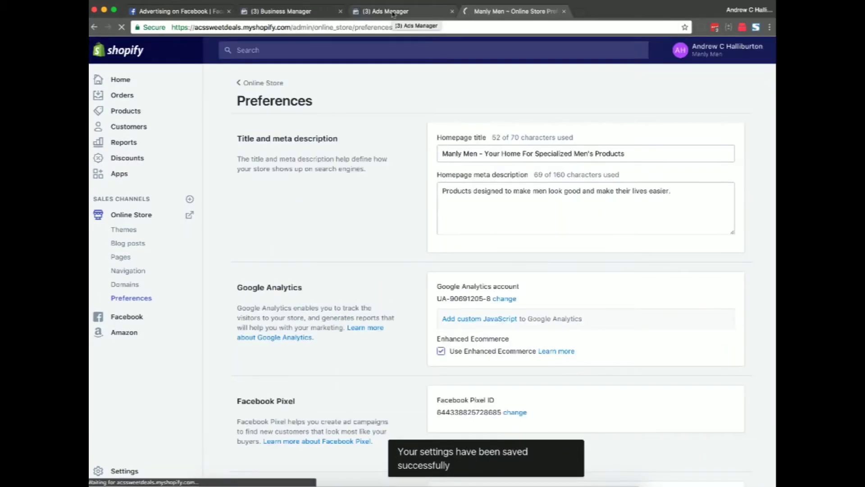
left_click(393, 13)
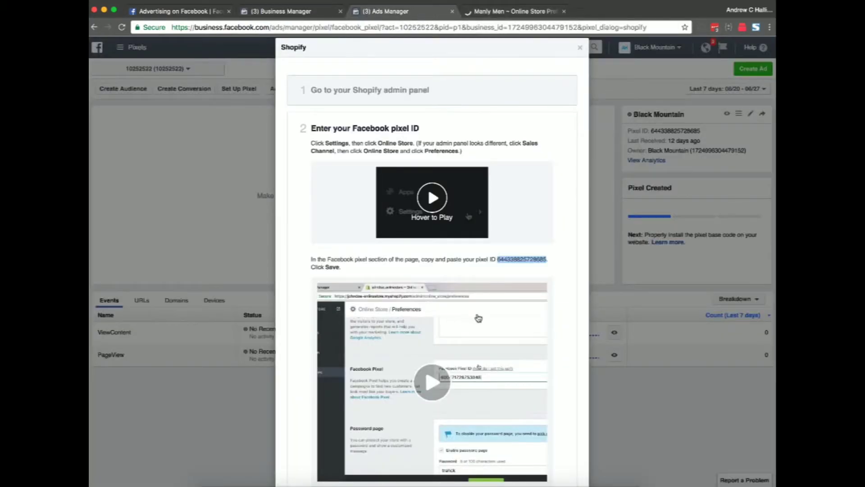
View the instructions for checking the pixel status, then close the Shopify pixel setup
scroll(479, 318, "down", 5)
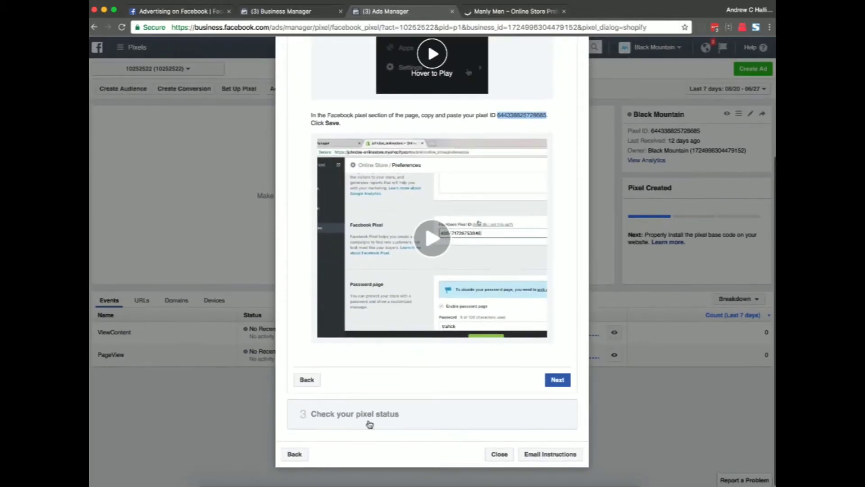
left_click(369, 420)
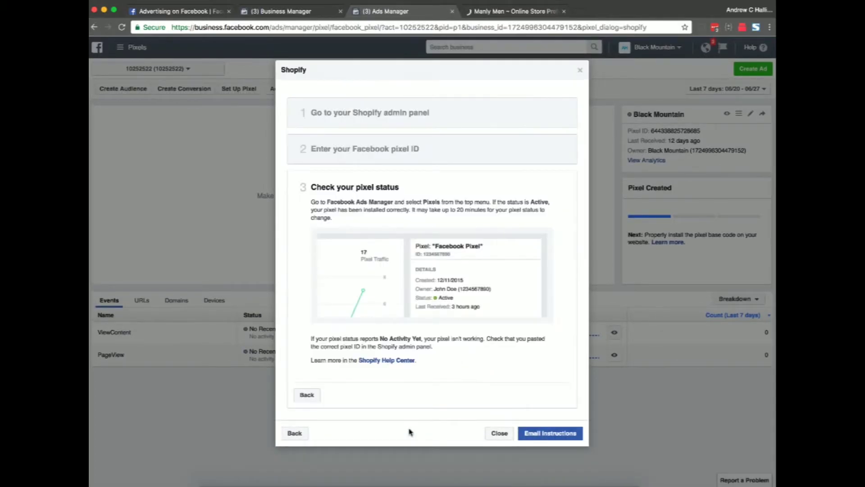
left_click(499, 432)
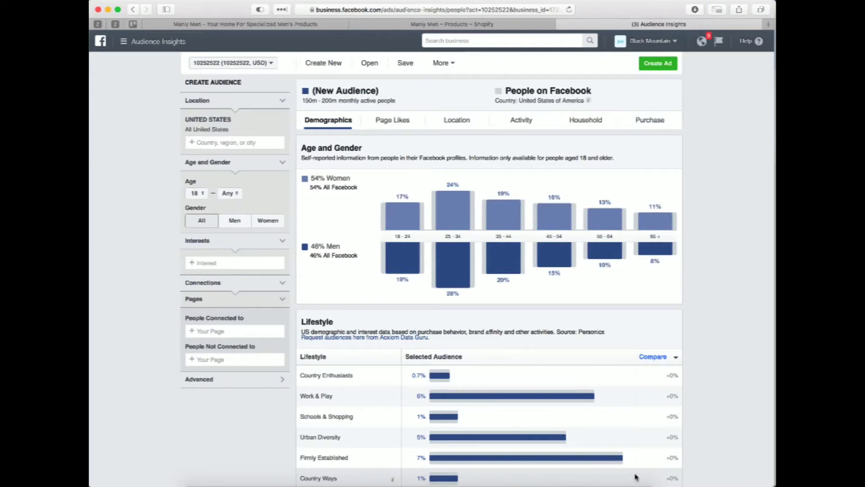
Examine the demographics and page likes of the new United States audience in Audience Insights, then return to its demographics
scroll(154, 251, "down", 5)
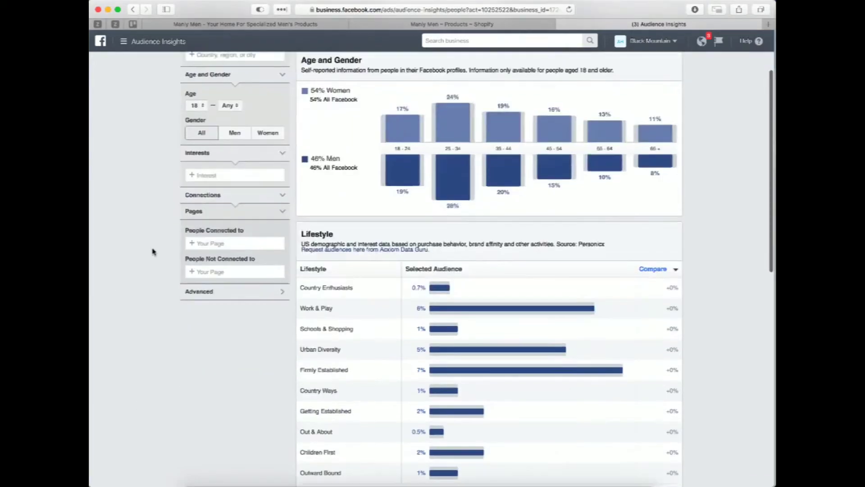
scroll(153, 252, "up", 5)
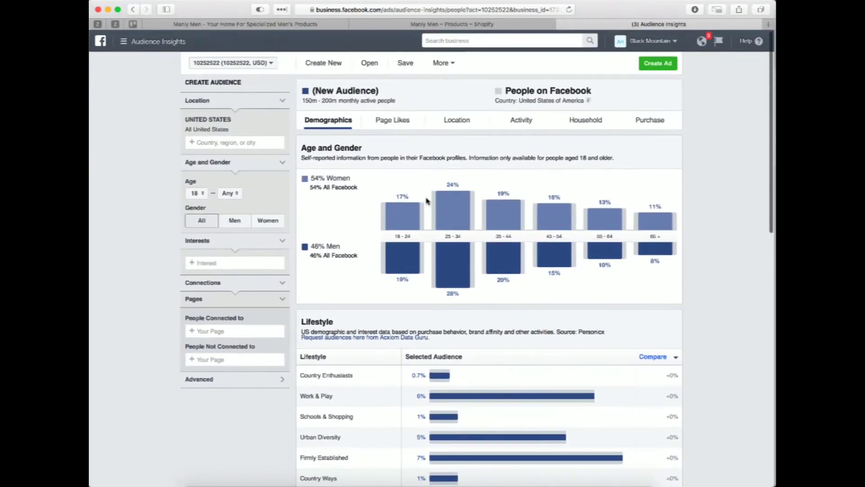
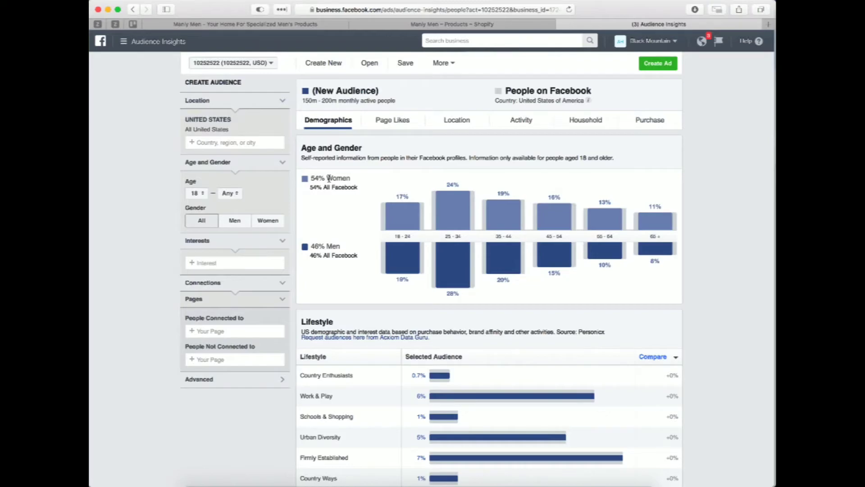
scroll(330, 255, "down", 5)
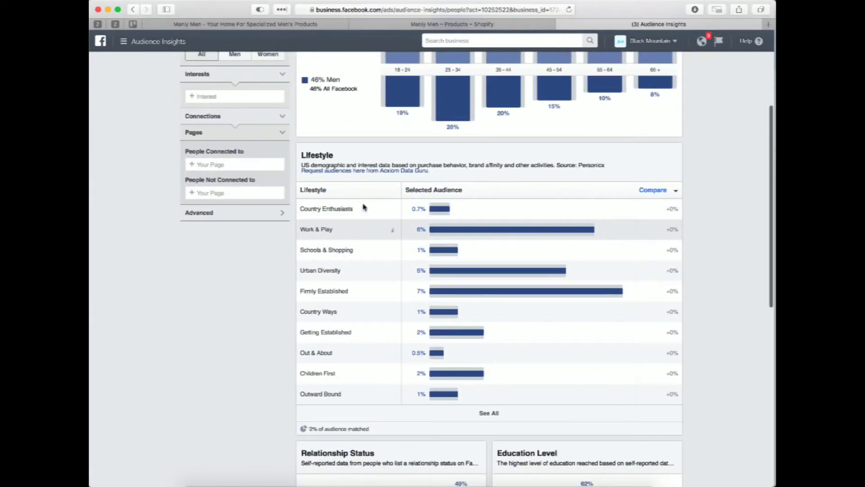
scroll(363, 266, "down", 5)
scroll(364, 267, "down", 4)
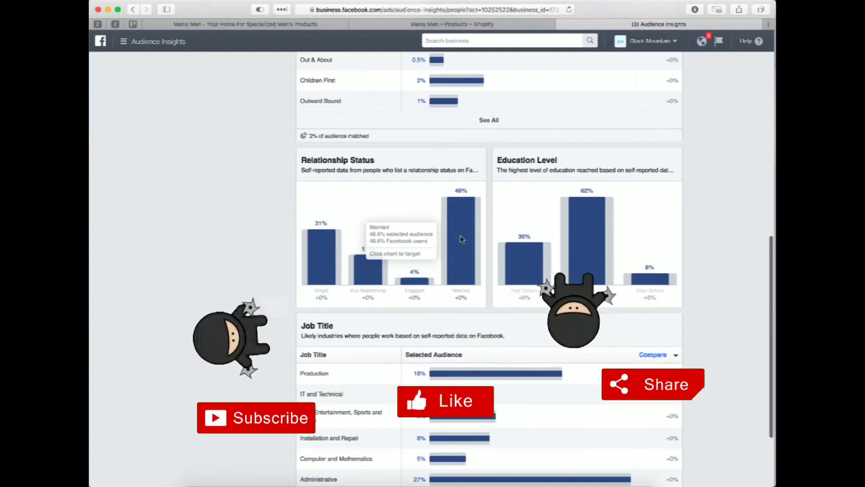
scroll(459, 239, "down", 3)
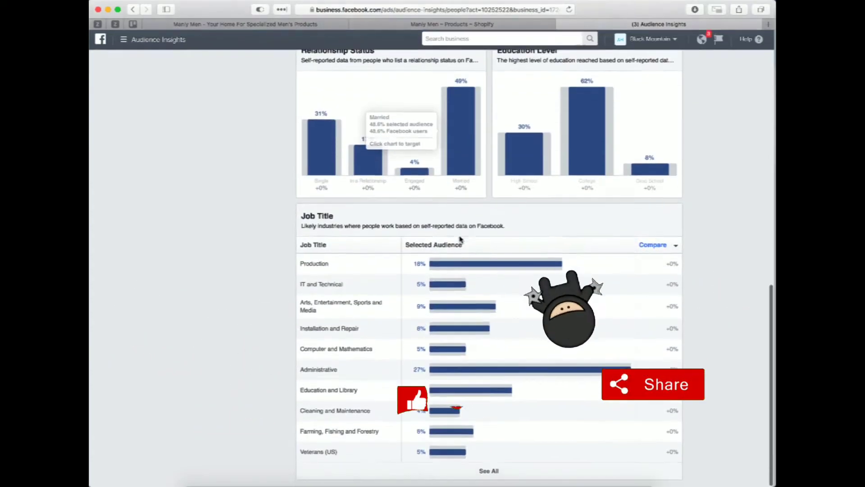
scroll(460, 242, "down", 1)
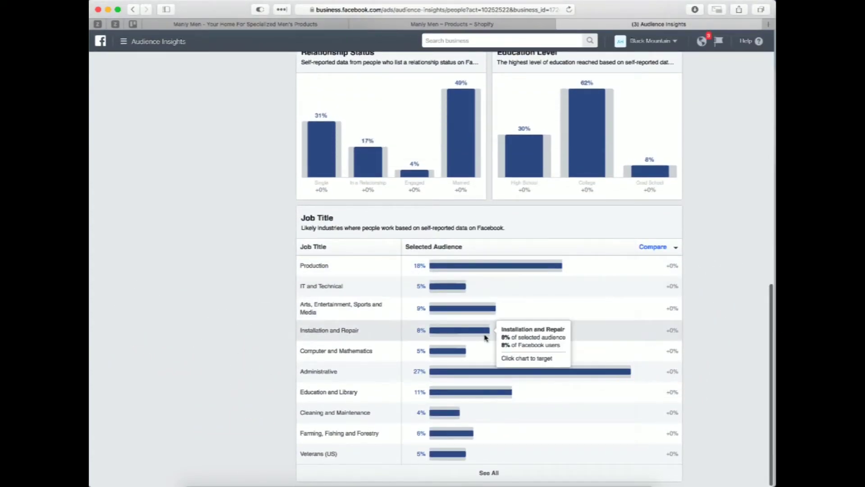
scroll(510, 351, "up", 15)
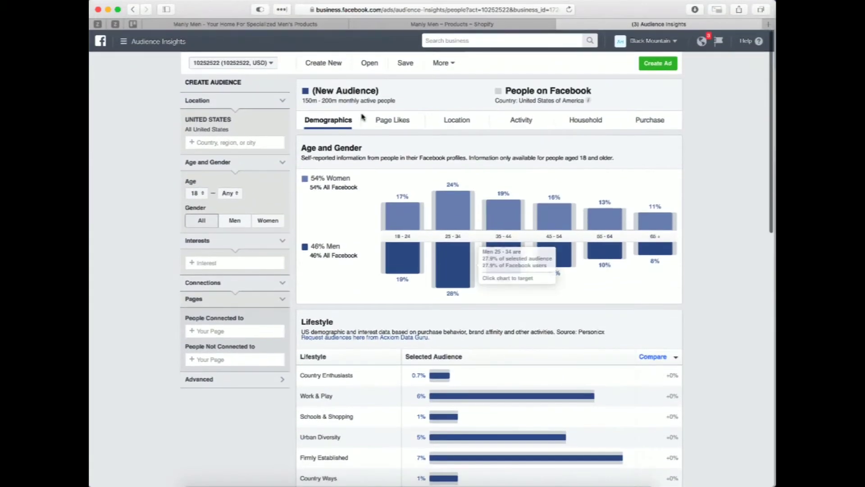
left_click(400, 120)
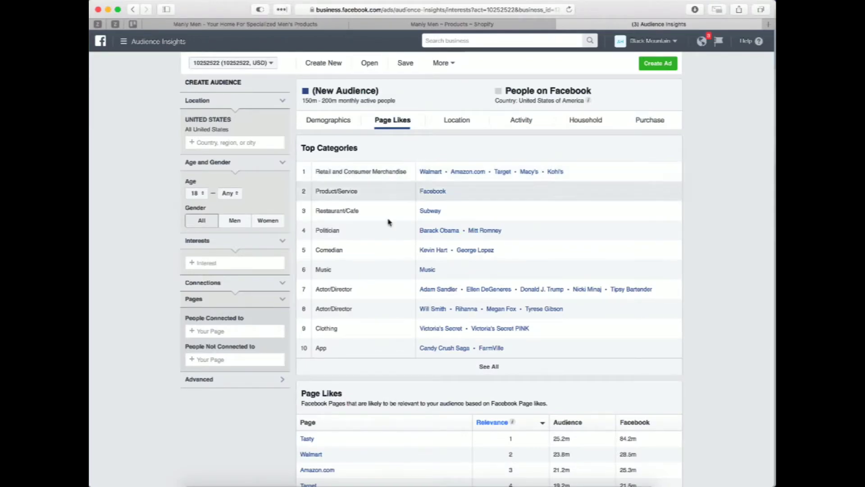
scroll(383, 259, "down", 5)
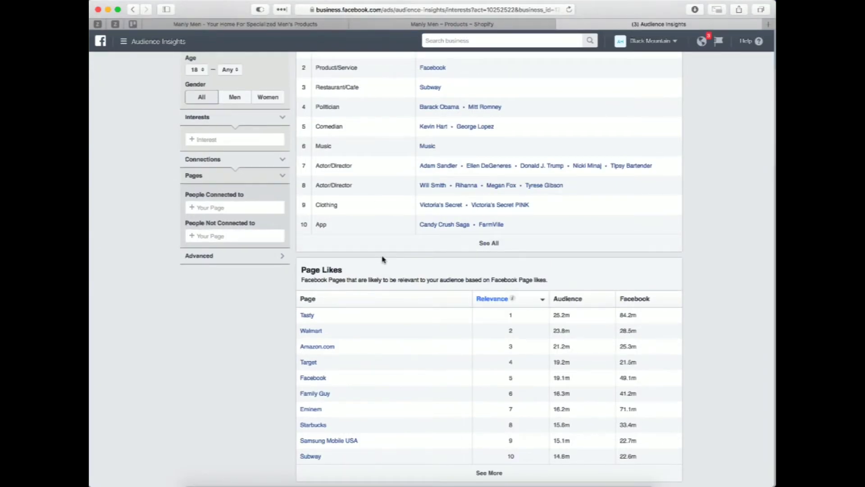
scroll(383, 259, "up", 5)
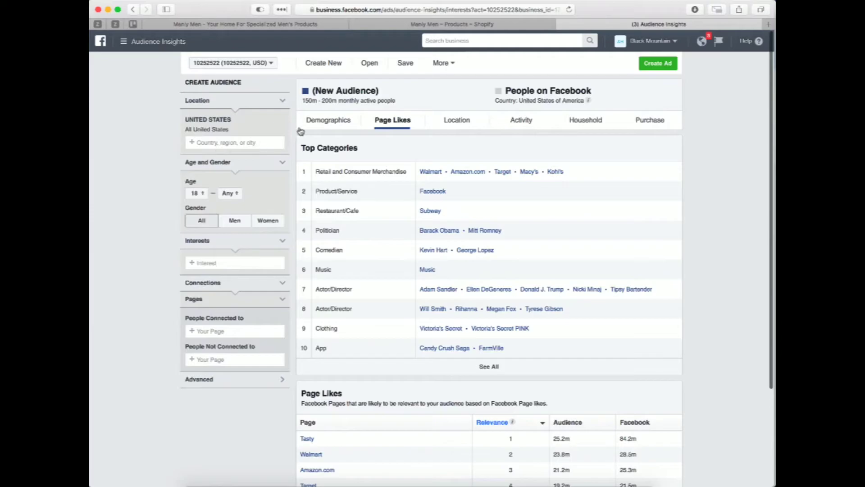
left_click(335, 121)
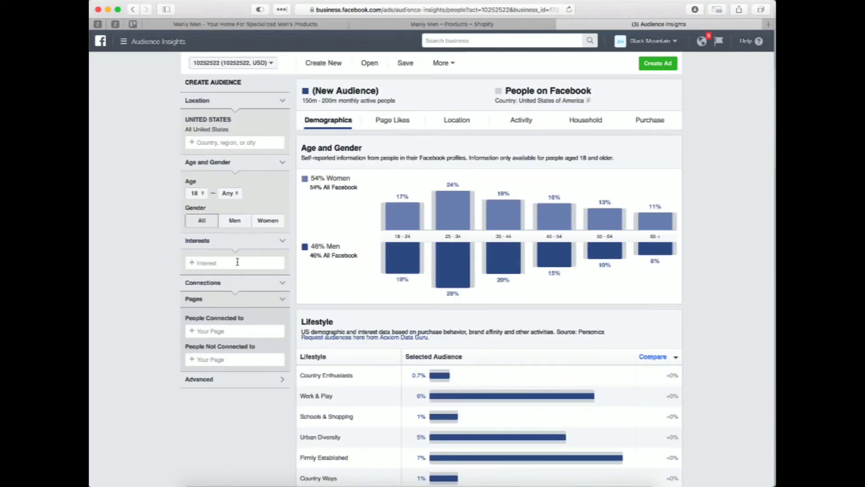
Add Men's Fashion as an interest of the new audience
left_click(218, 264)
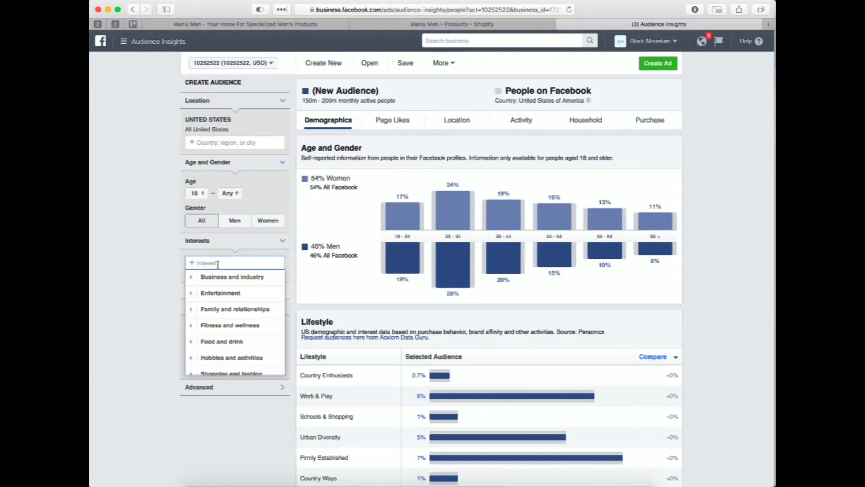
type("men's")
key("Down")
key("Down")
key("Return")
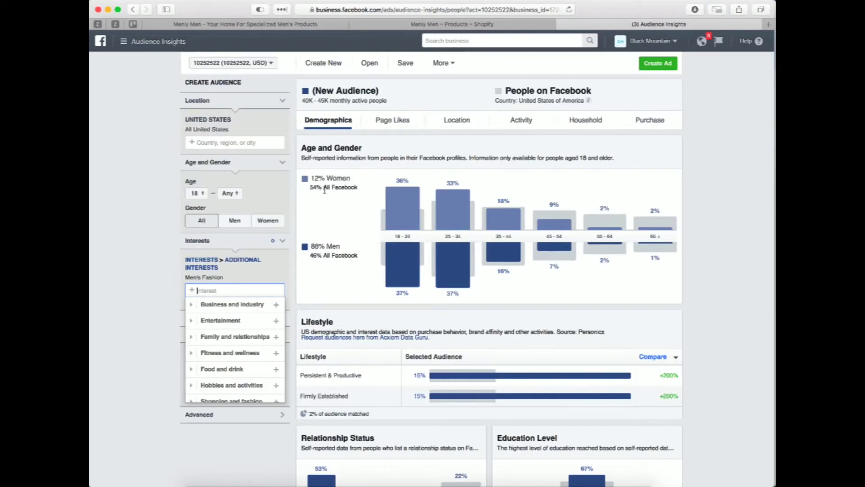
Examine the Men's Fashion audience's age, gender, relationship and education data, followed by its top categories and page likes
scroll(329, 243, "down", 5)
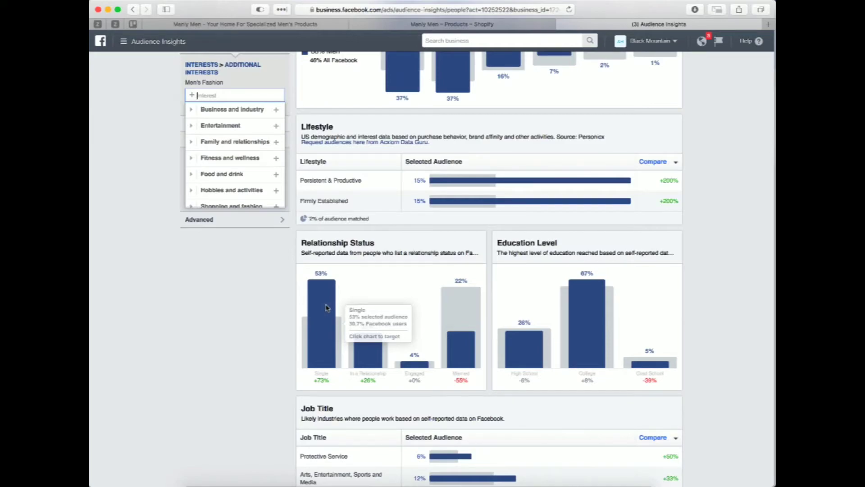
mouse_move(456, 364)
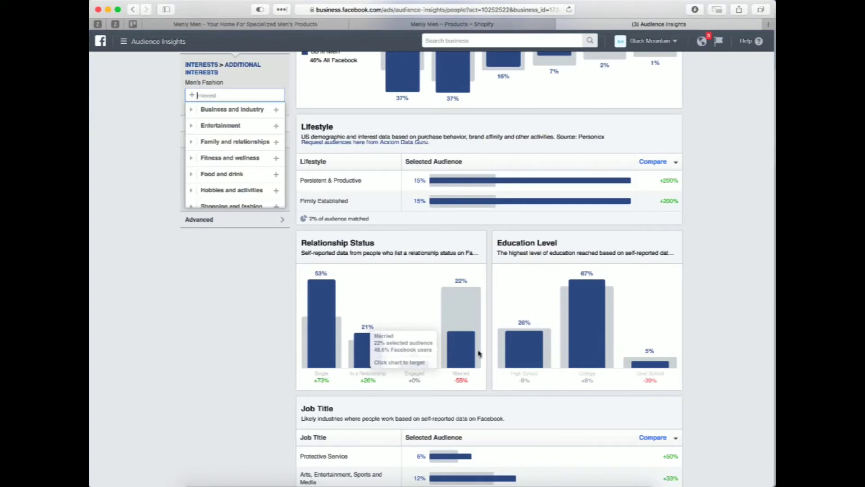
mouse_move(577, 317)
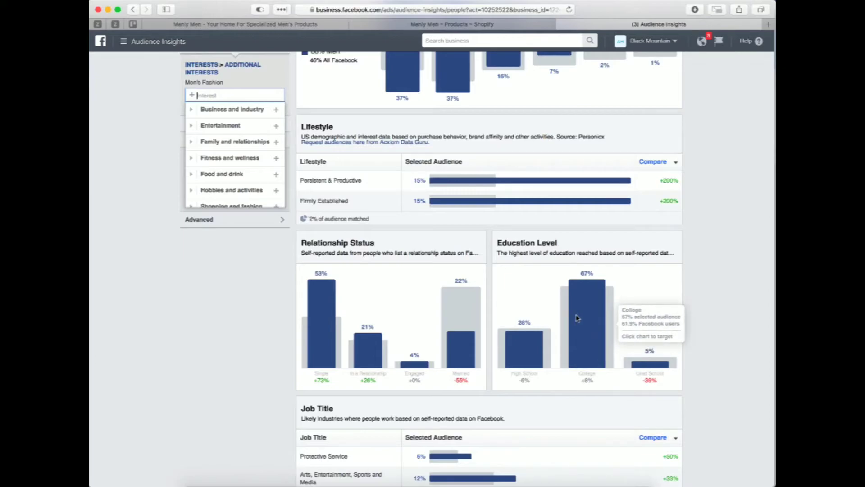
scroll(574, 319, "down", 2)
scroll(574, 319, "up", 6)
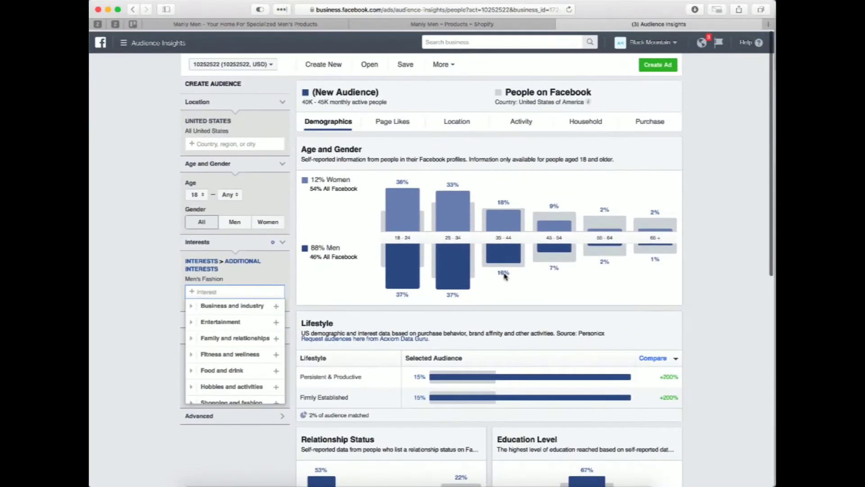
left_click(138, 295)
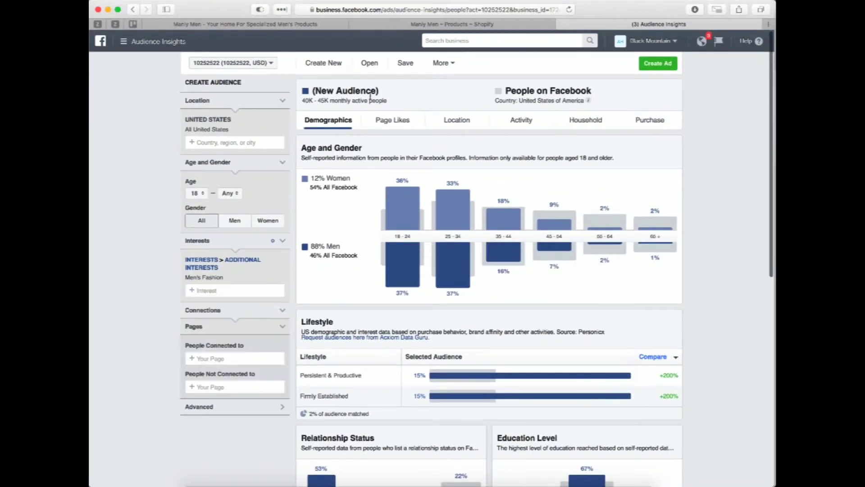
left_click(392, 122)
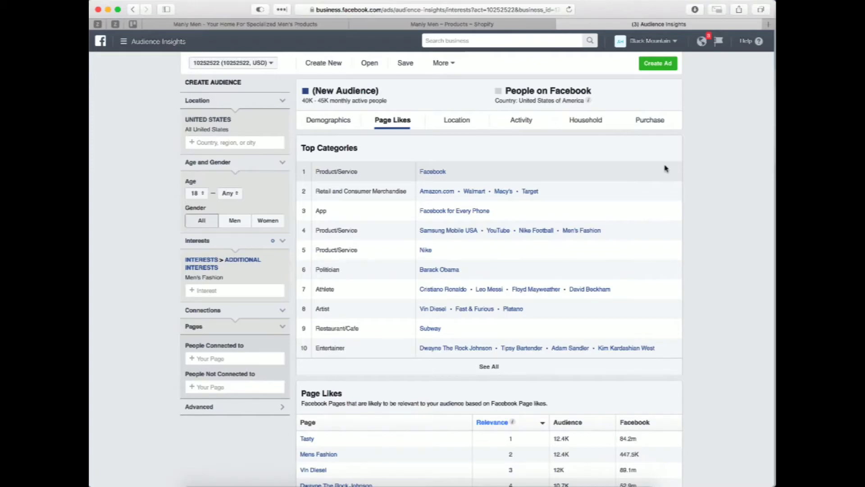
scroll(665, 169, "down", 3)
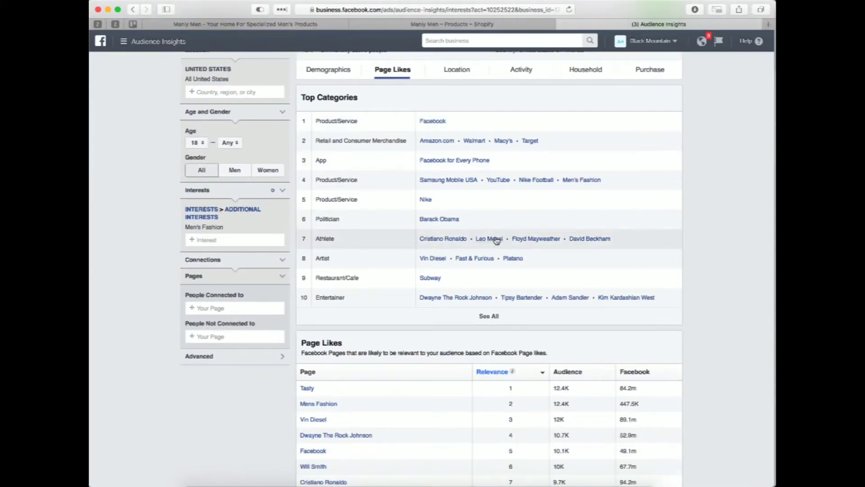
scroll(390, 273, "down", 4)
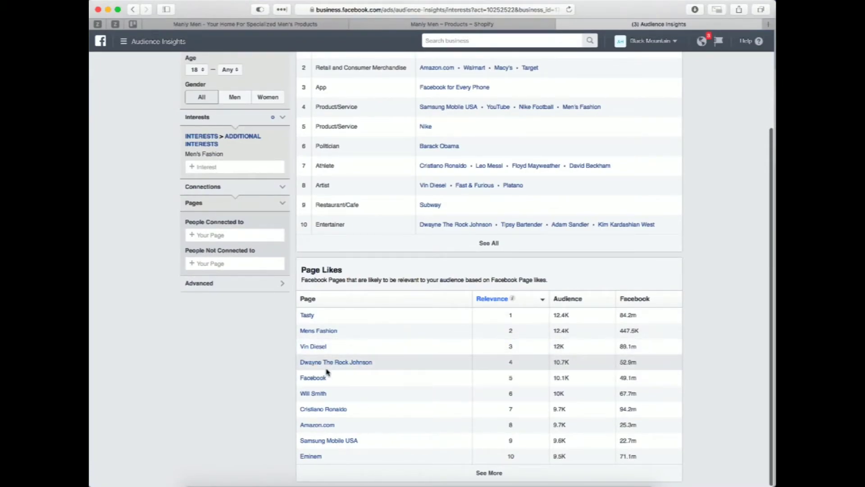
scroll(342, 369, "up", 7)
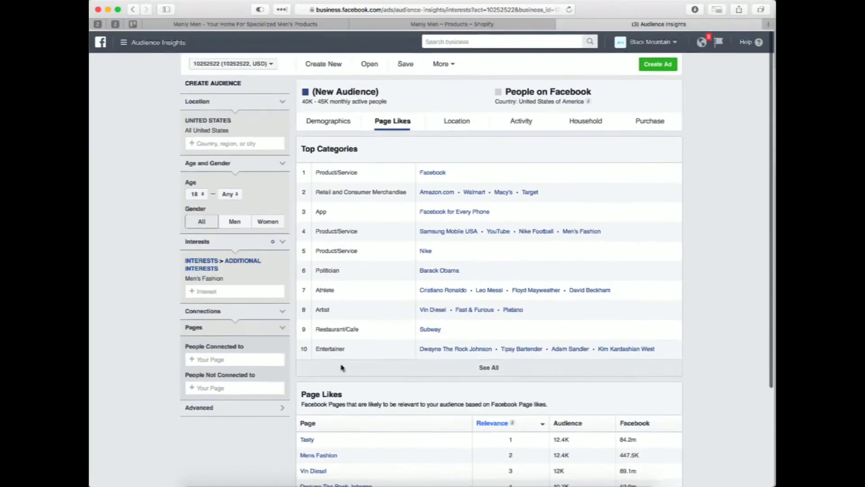
Search the interests for men's jewelry and men's topics, and add Men's clothing as a second audience interest
left_click(234, 292)
type("men")
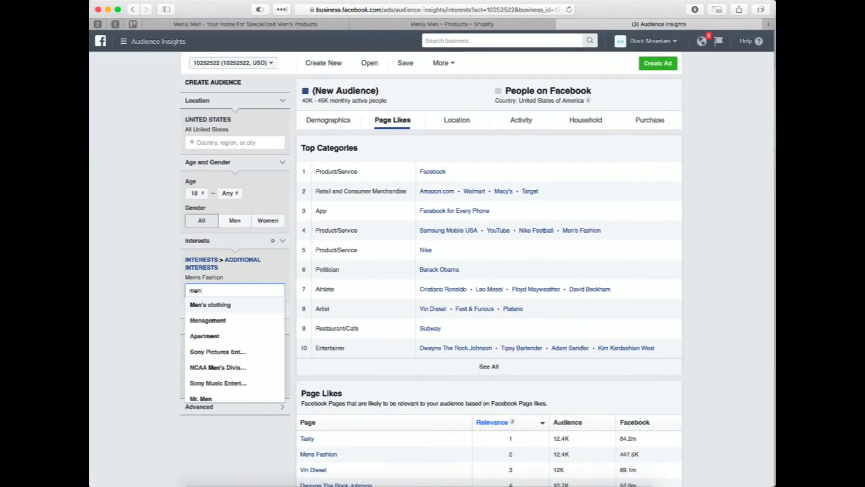
type("'s jew")
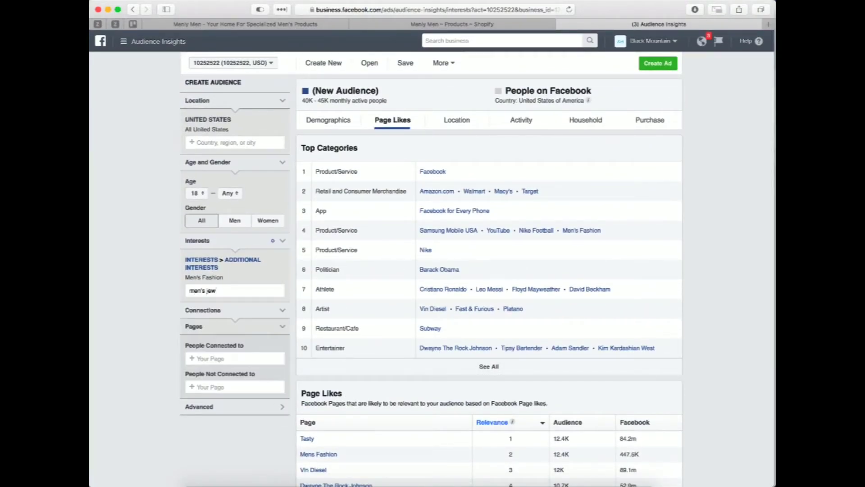
key("BackSpace")
key("BackSpace")
key("BackSpace")
key("BackSpace")
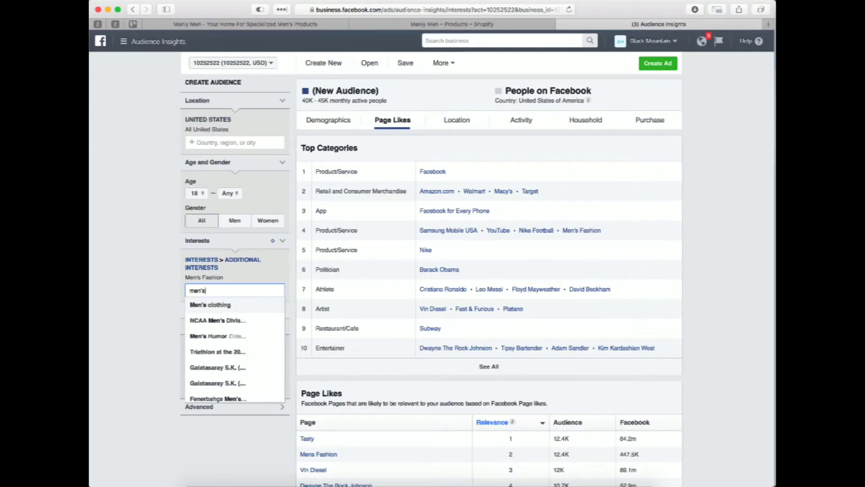
key("Return")
left_click(145, 354)
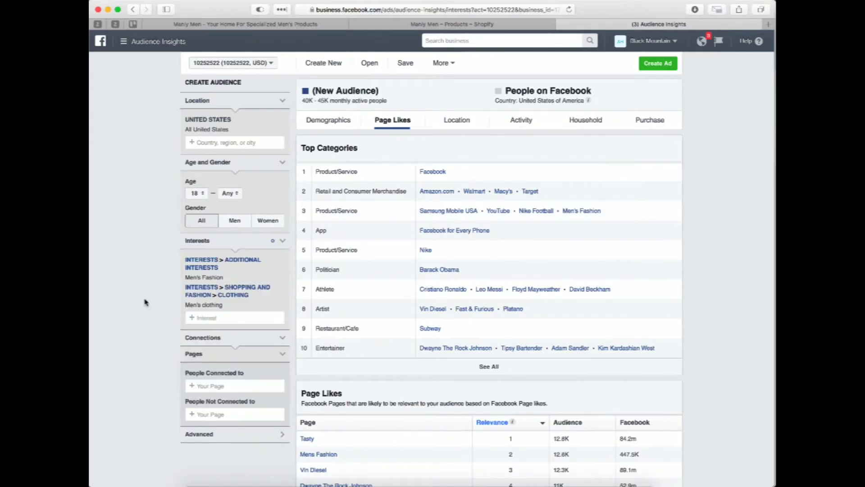
Examine the demographics, retail spending, online purchases and purchase behavior of the audience with both interests
left_click(328, 121)
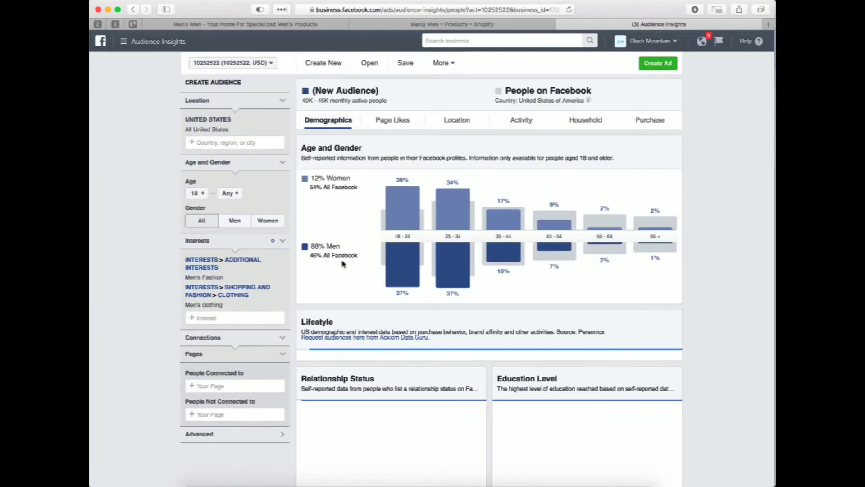
scroll(343, 264, "down", 10)
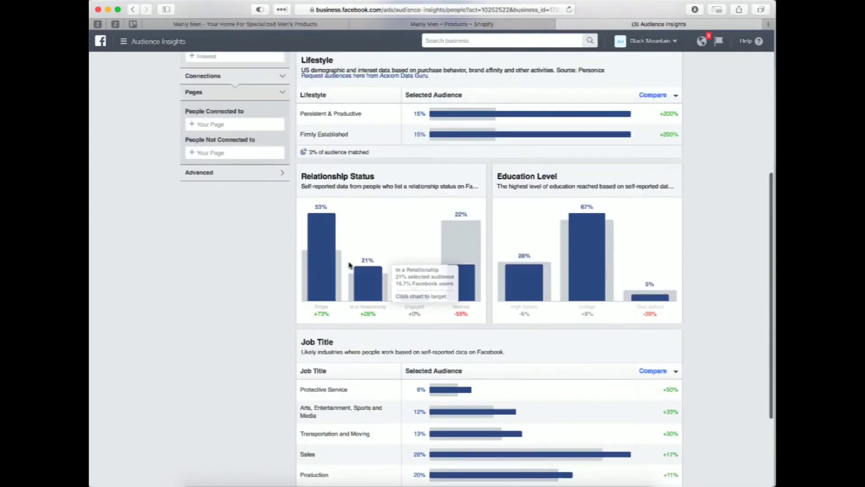
scroll(350, 265, "up", 10)
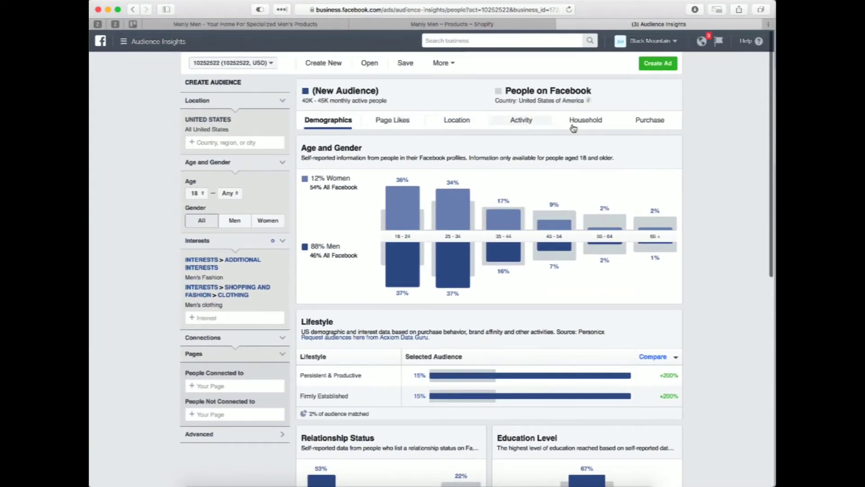
left_click(650, 121)
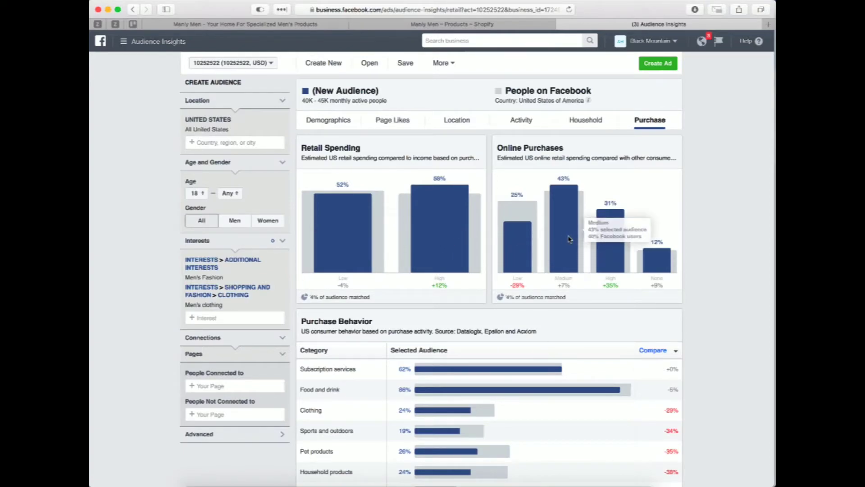
scroll(567, 240, "down", 5)
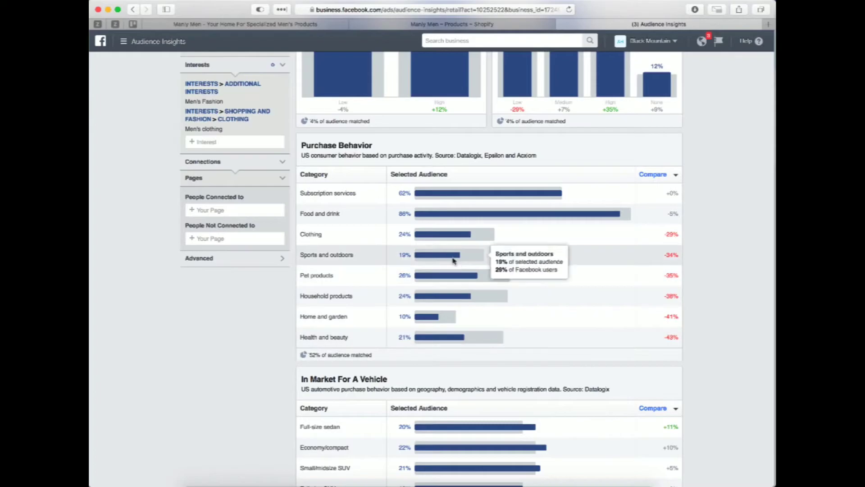
Examine the audience's purchase behavior and vehicle market data, followed by its top categories and page likes
mouse_move(586, 221)
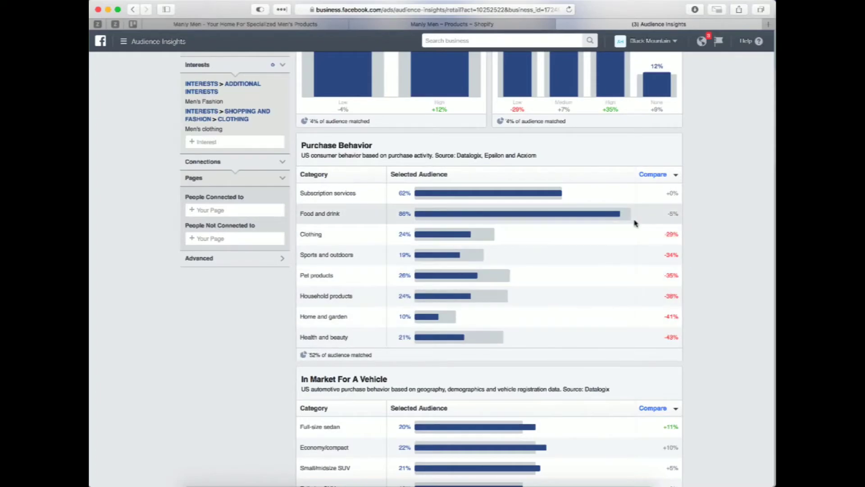
mouse_move(460, 195)
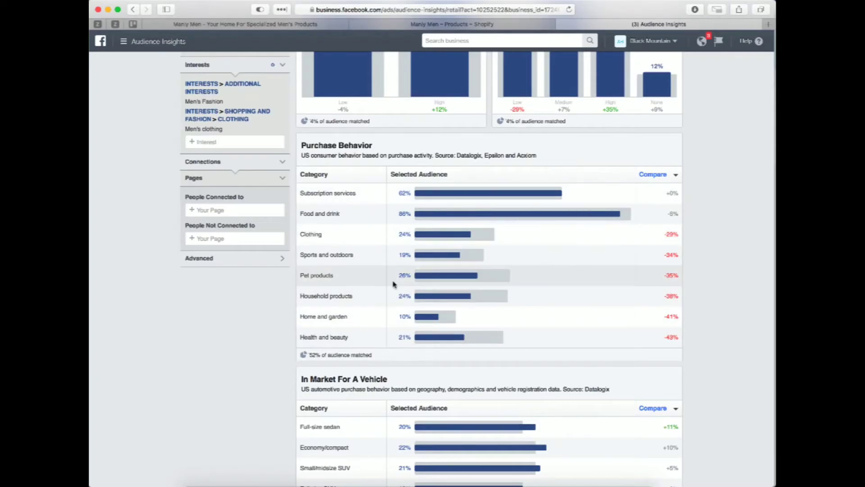
scroll(394, 284, "down", 5)
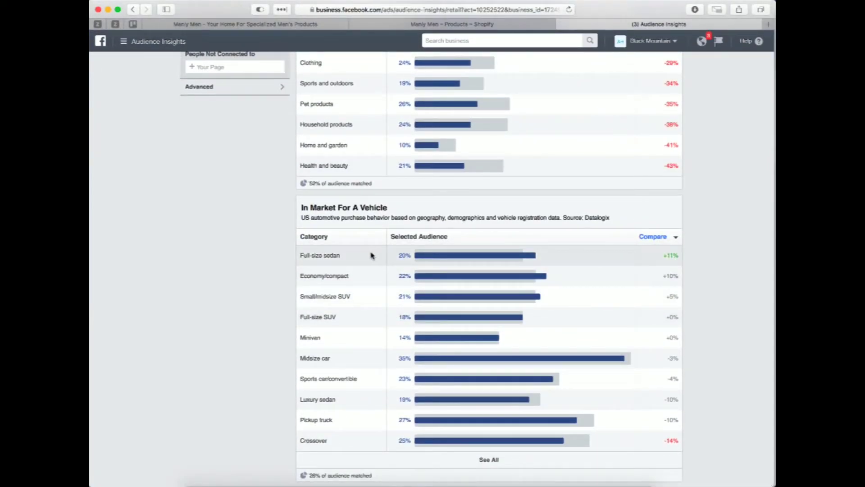
scroll(372, 255, "up", 10)
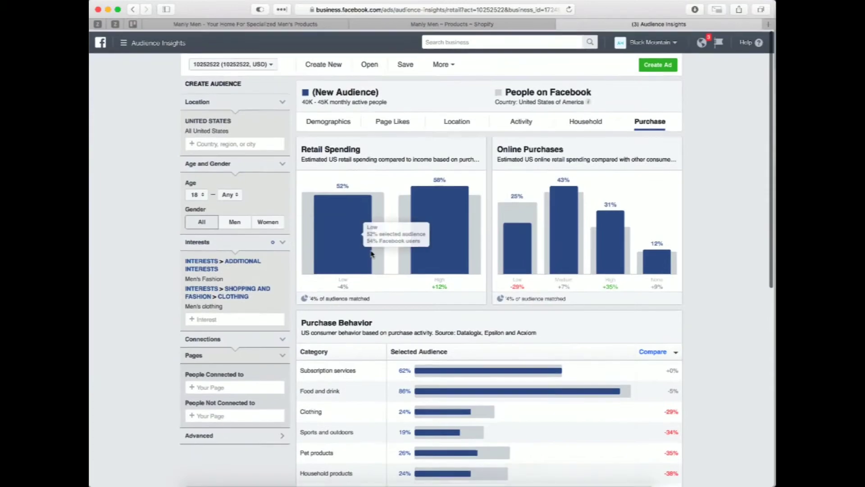
left_click(397, 120)
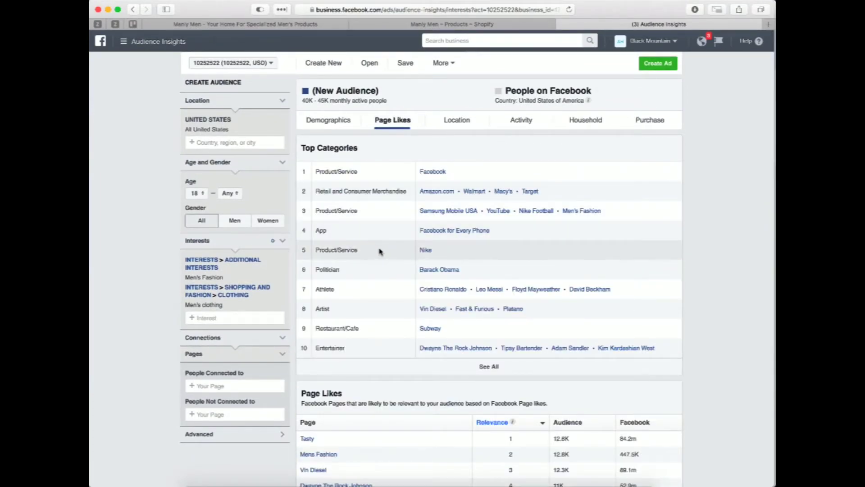
scroll(379, 251, "down", 4)
scroll(378, 250, "up", 4)
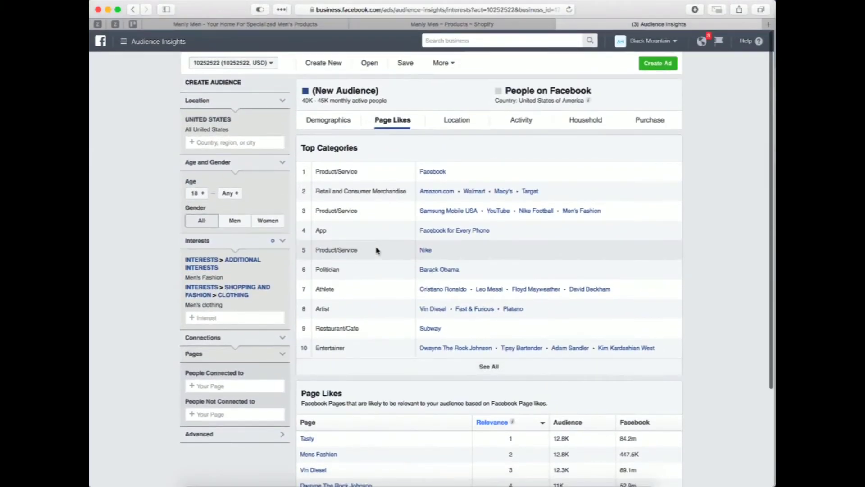
Restrict the audience to men and review the page likes for that selection
left_click(231, 218)
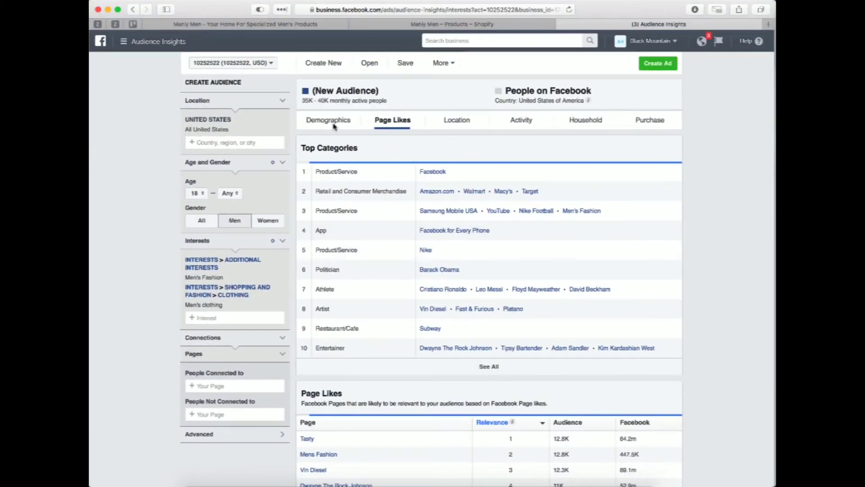
scroll(365, 268, "down", 3)
scroll(365, 267, "up", 1)
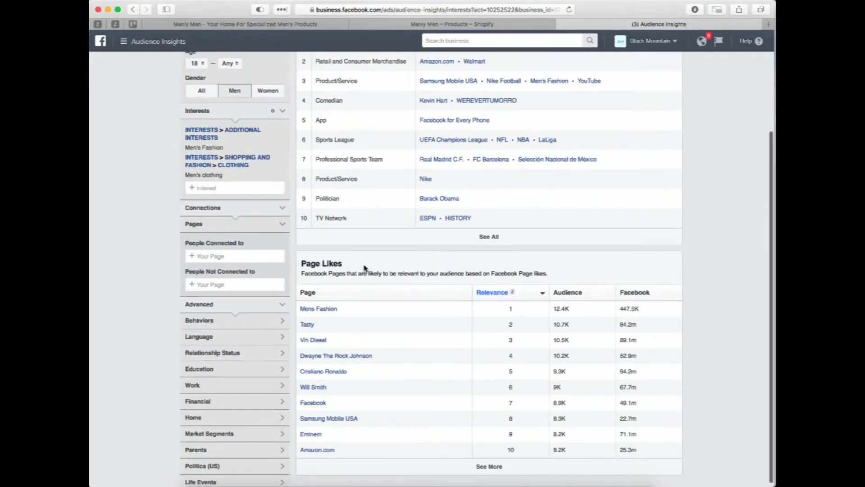
Open the Mens Fashion page from the page likes, look it over and return to Audience Insights
left_click(324, 309)
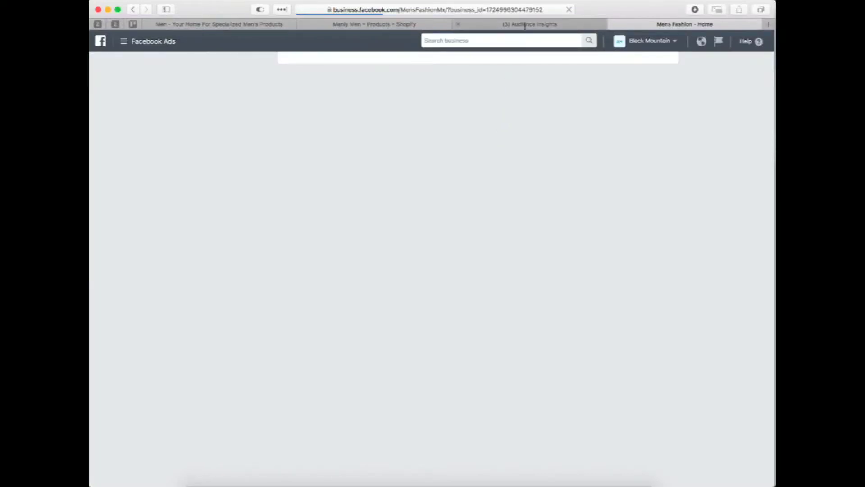
left_click(525, 25)
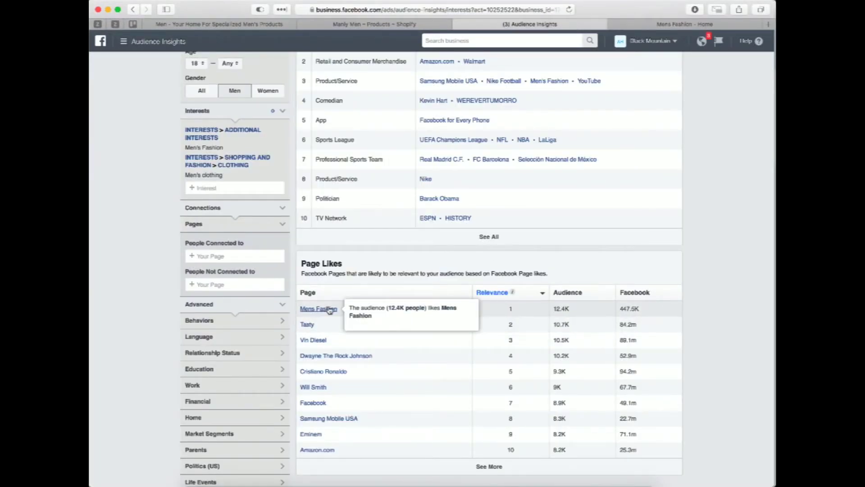
scroll(563, 186, "up", 3)
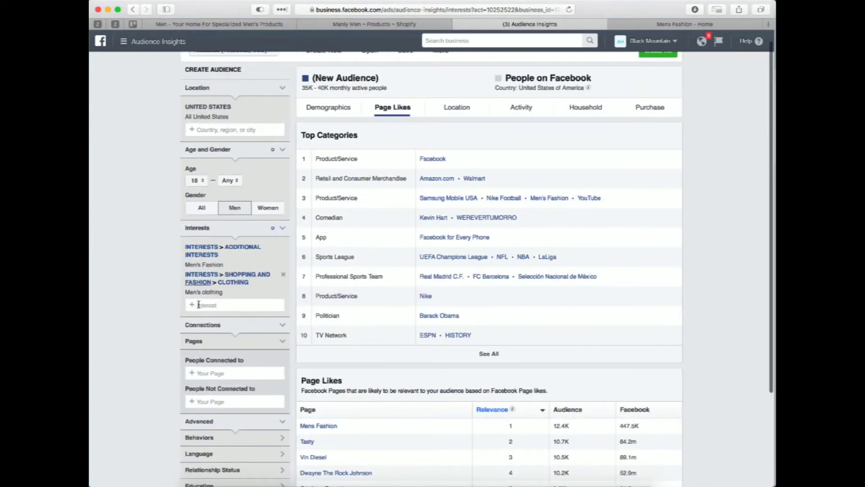
left_click(649, 24)
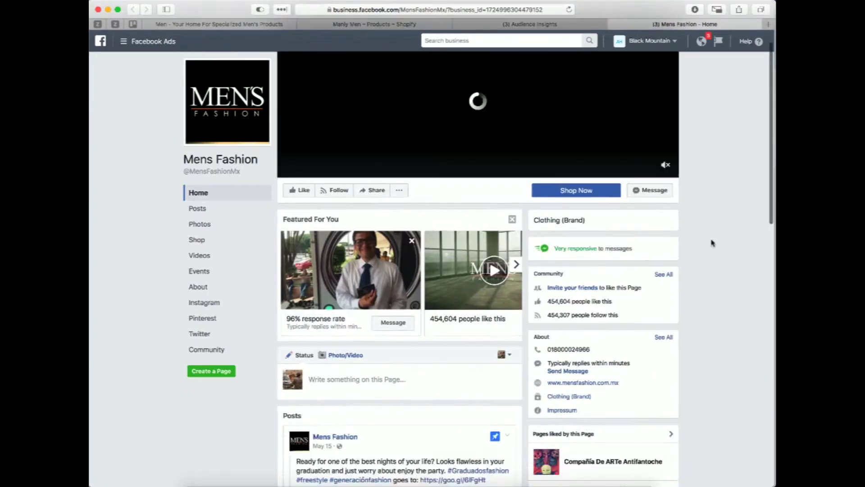
left_click(539, 25)
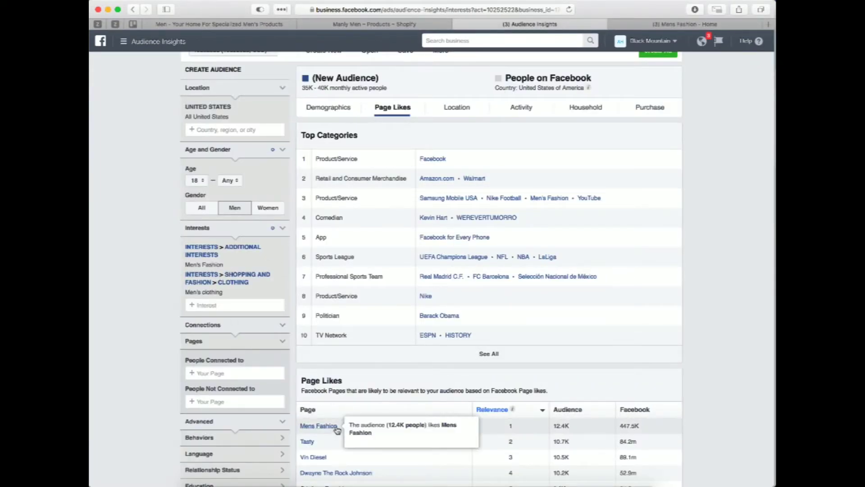
Remove the Men's clothing and Men's Fashion interests from the audience
scroll(315, 342, "up", 1)
left_click(282, 287)
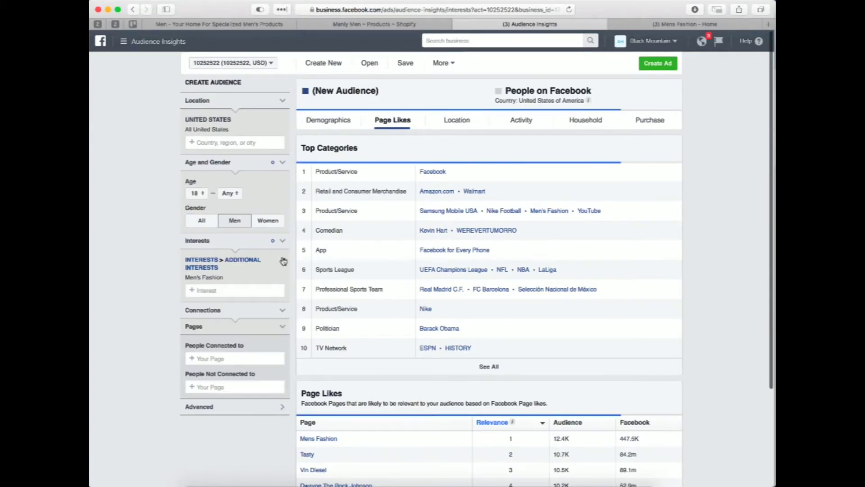
left_click(283, 262)
Add Jewelry from the fashion accessories under Shopping and fashion as the audience's interest
left_click(217, 262)
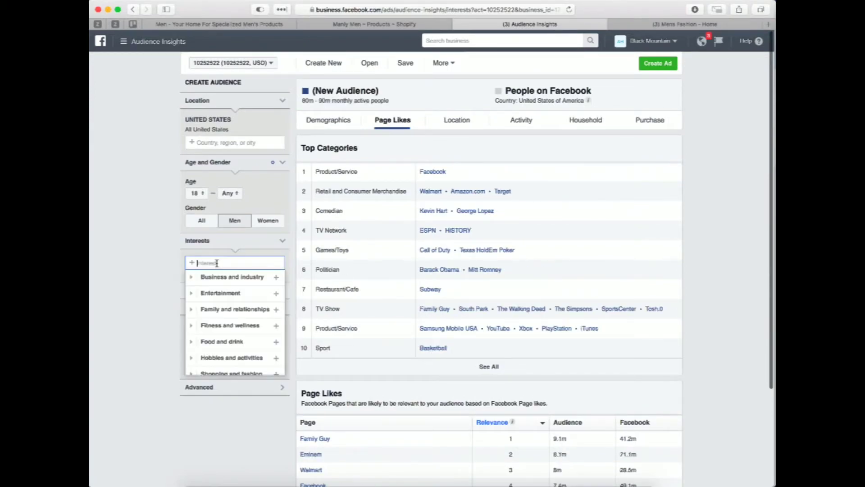
scroll(214, 361, "down", 3)
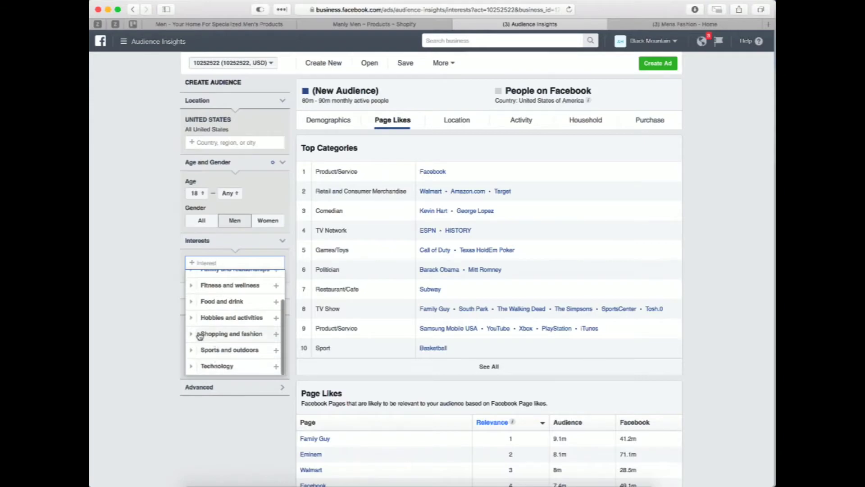
left_click(200, 335)
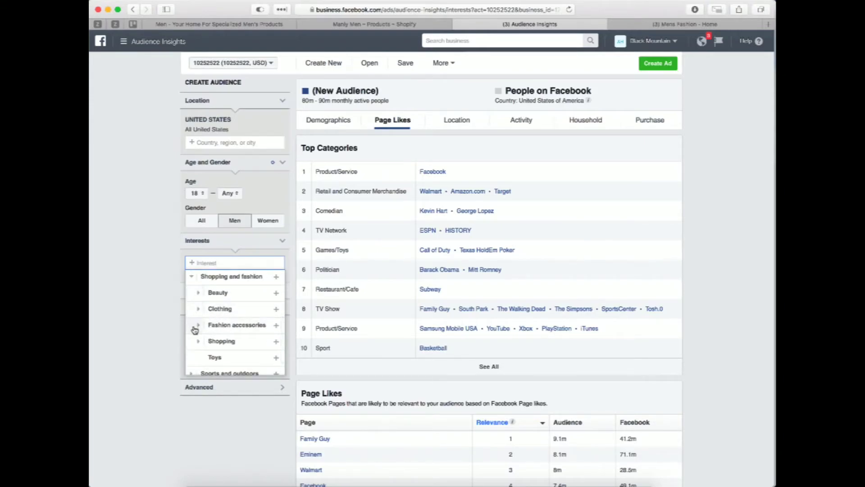
left_click(196, 327)
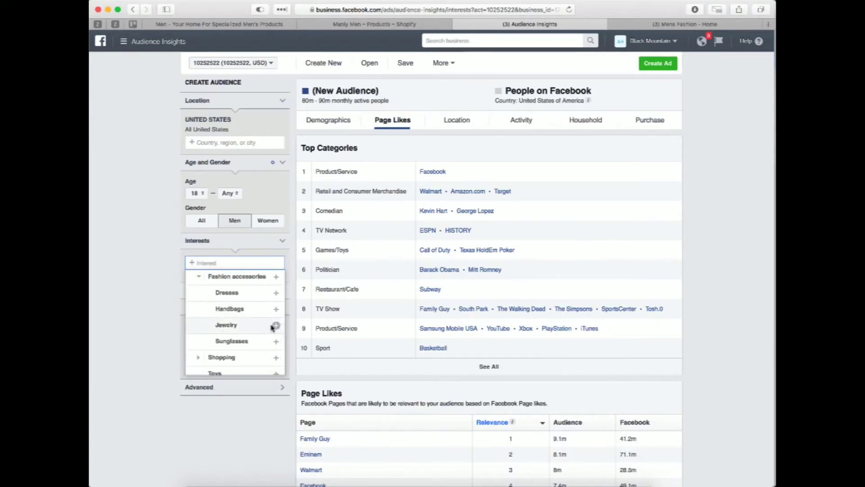
left_click(275, 326)
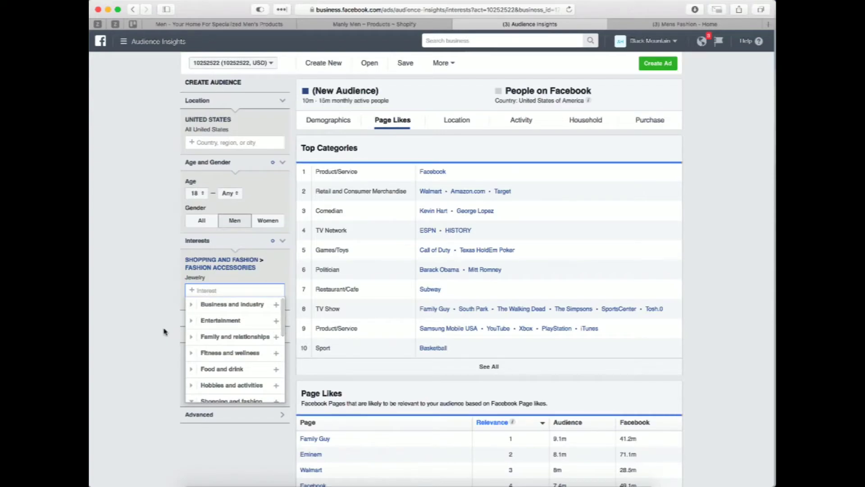
Browse the Shopping subcategory of the Shopping and fashion interests for further audience interests
scroll(228, 366, "down", 5)
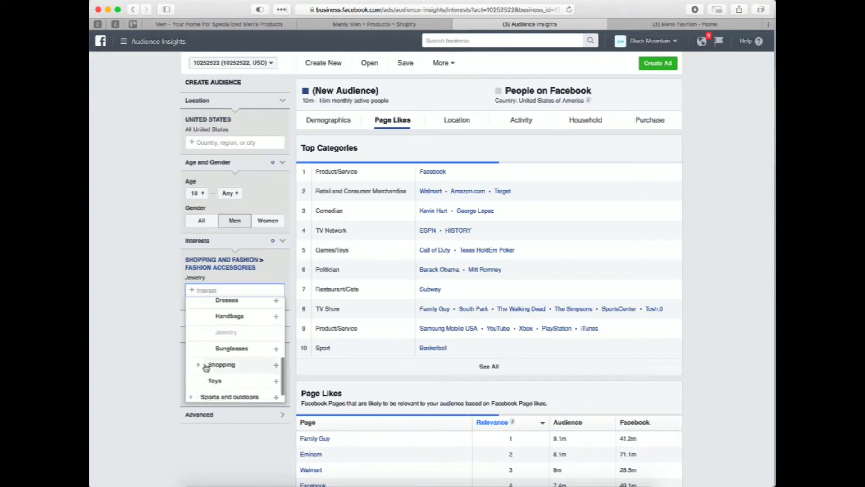
scroll(204, 360, "down", 1)
left_click(198, 345)
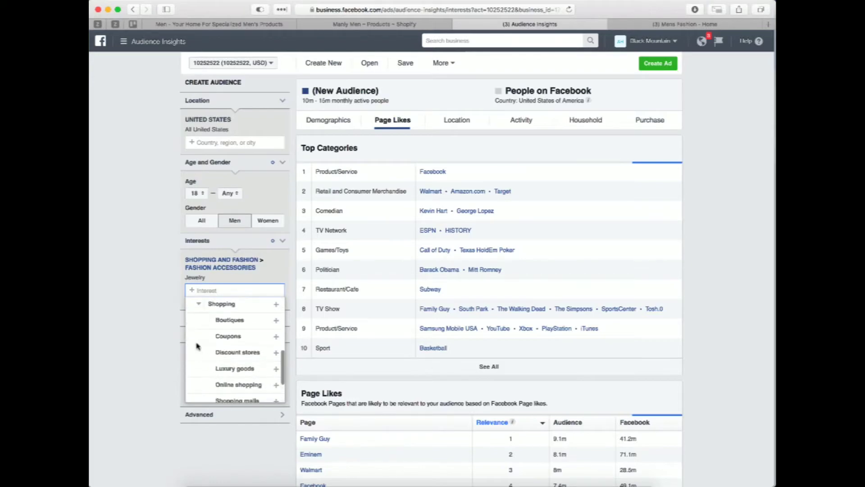
scroll(247, 336, "down", 2)
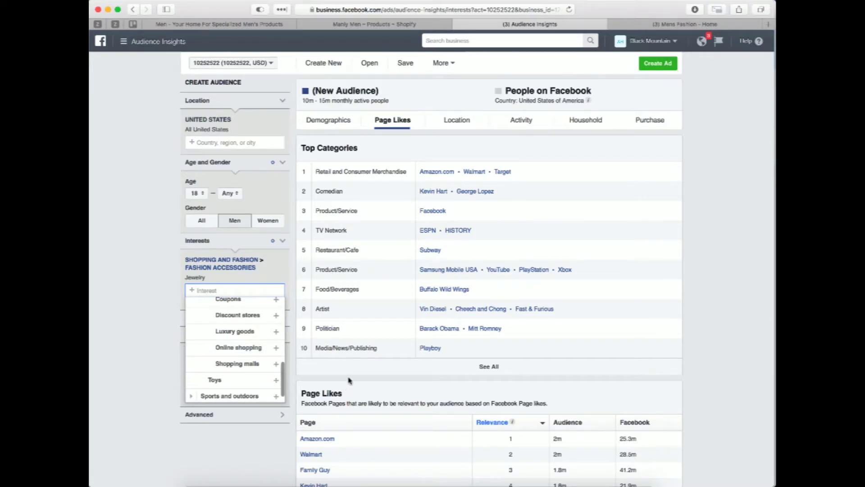
Examine the male jewelry audience's page likes, followed by its age, gender and lifestyle data
scroll(347, 381, "down", 3)
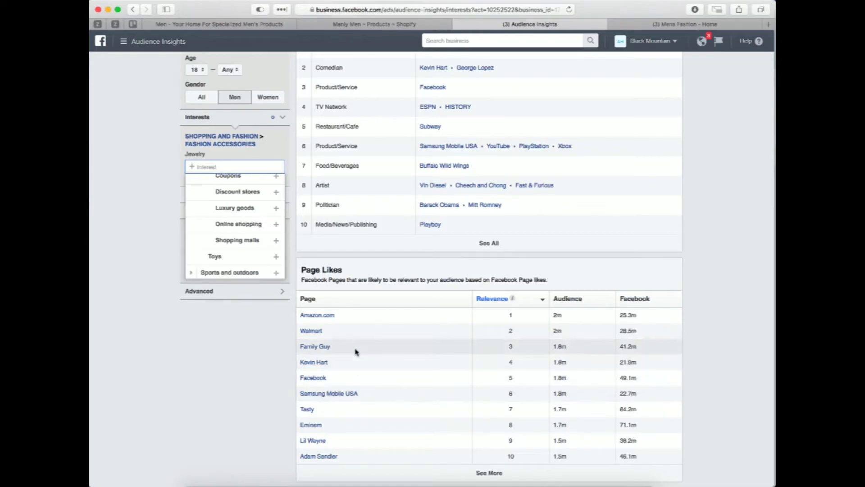
scroll(365, 383, "up", 5)
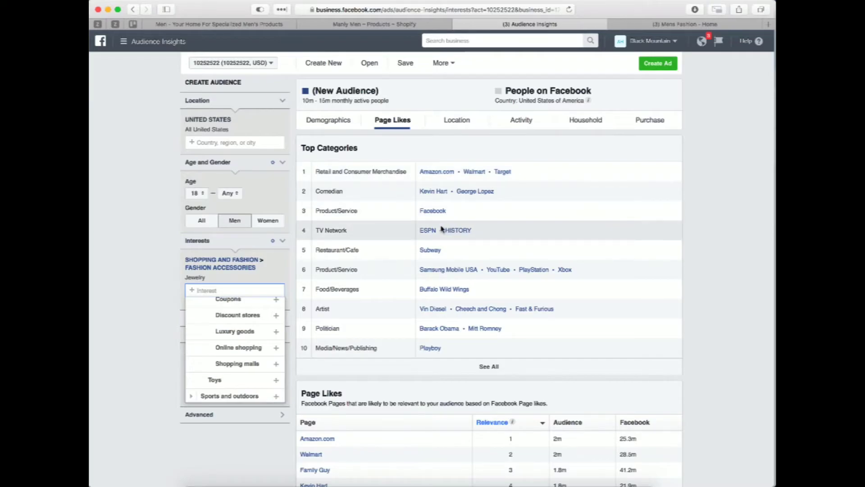
left_click(332, 120)
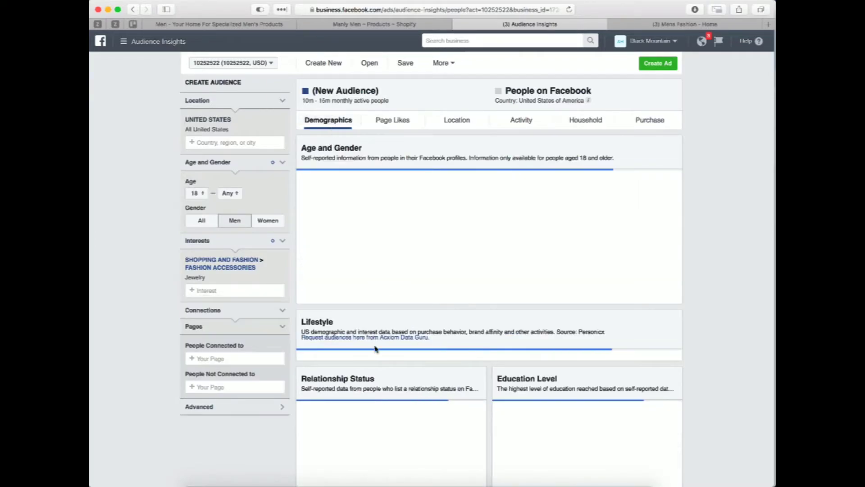
scroll(373, 324, "down", 5)
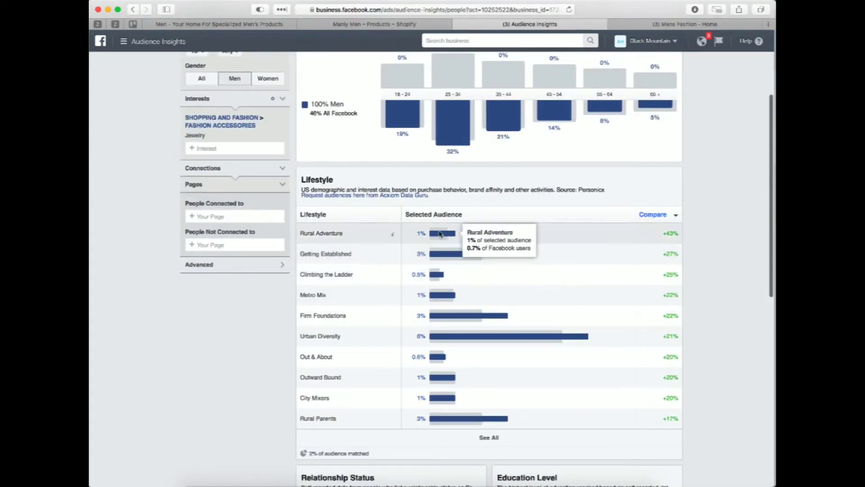
mouse_move(474, 258)
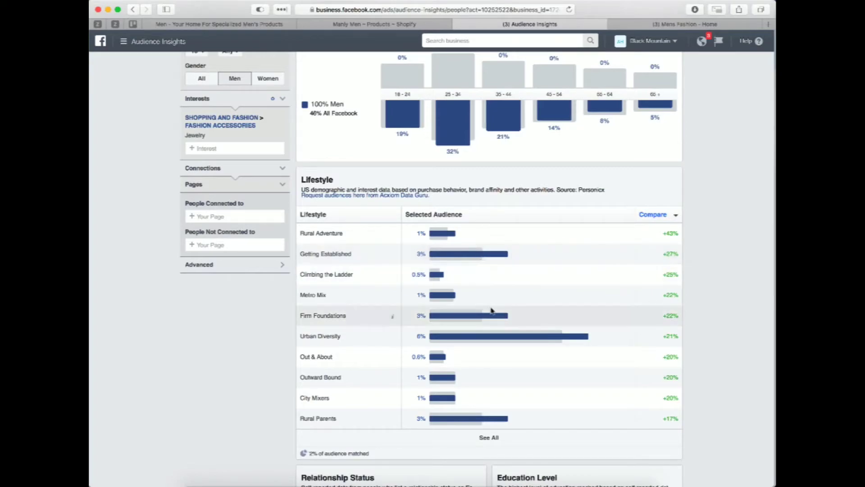
mouse_move(430, 236)
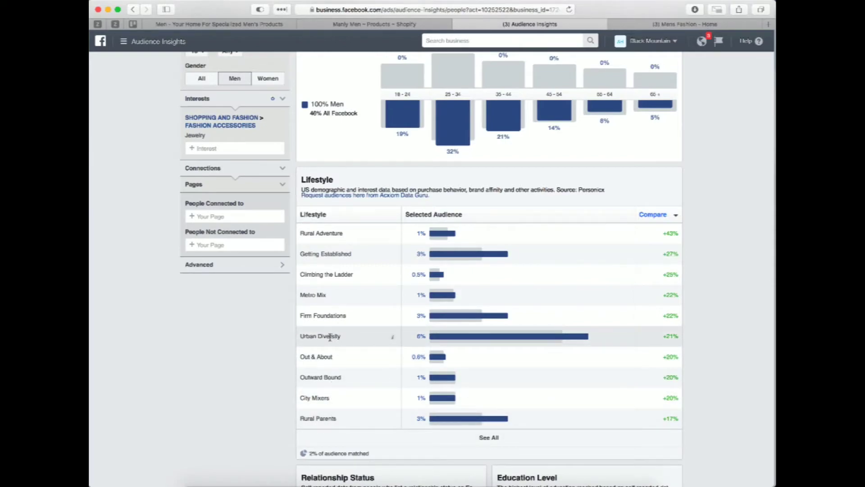
mouse_move(570, 343)
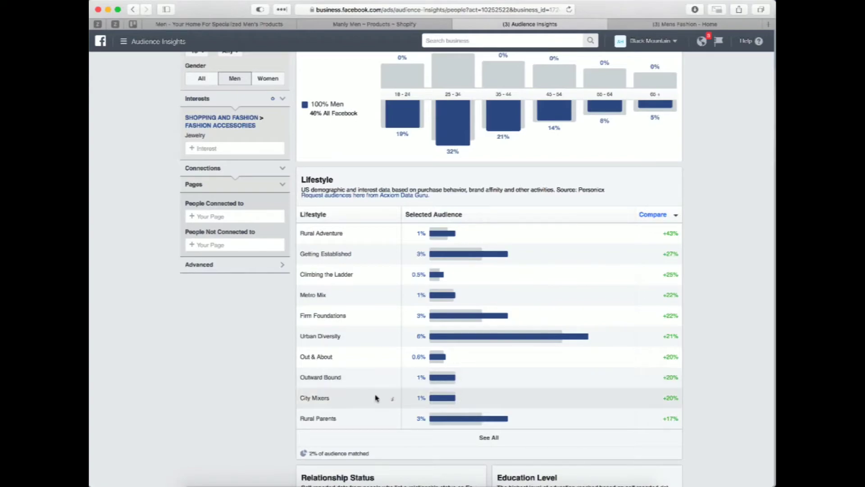
mouse_move(392, 400)
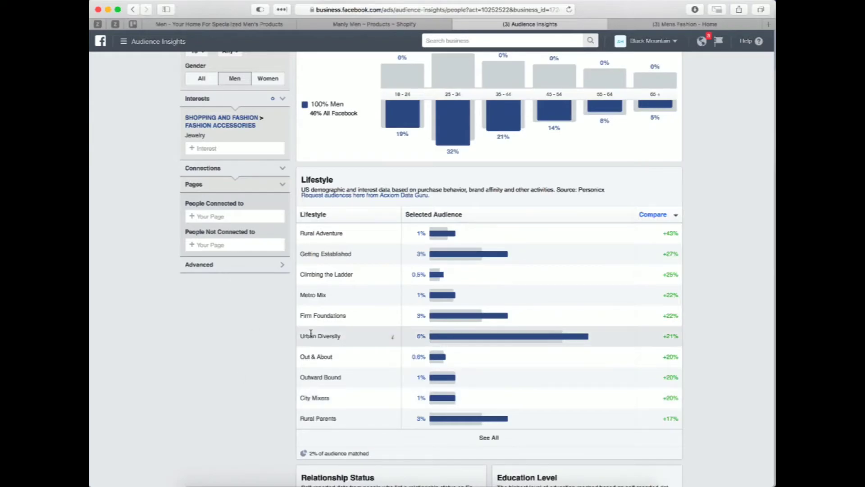
scroll(311, 334, "up", 4)
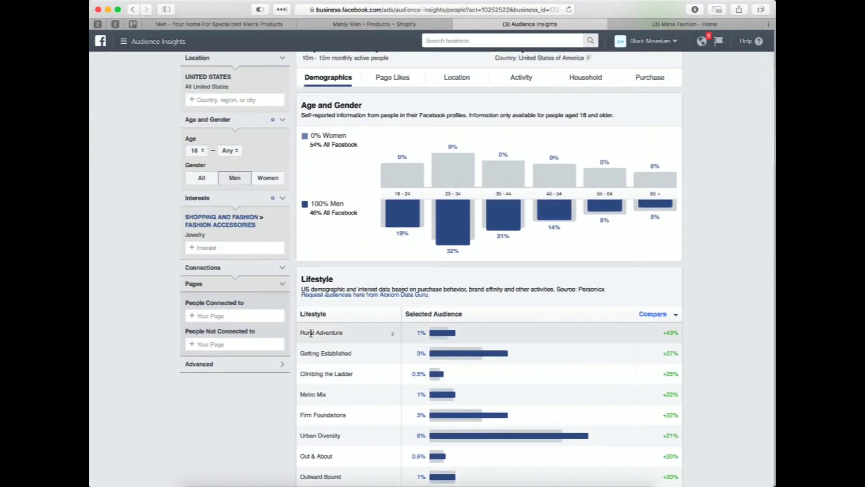
scroll(311, 333, "down", 2)
scroll(316, 315, "up", 2)
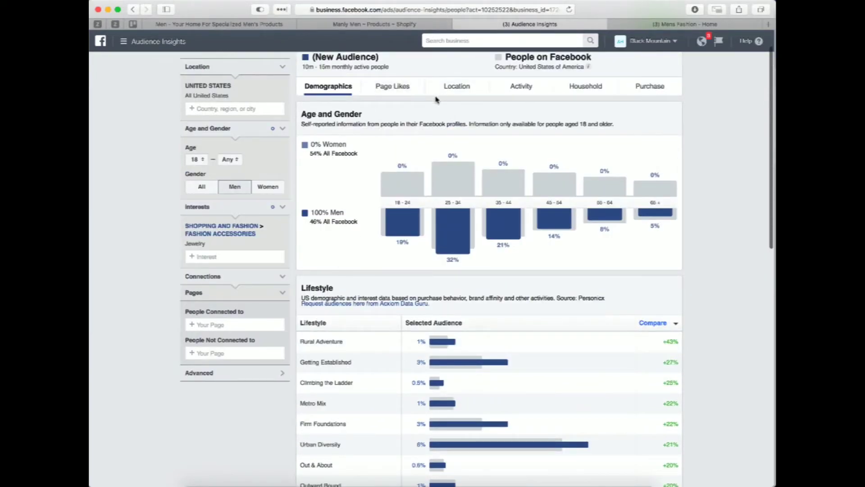
Examine the jewelry audience's frequency of activities and the devices it uses to access Facebook
left_click(522, 86)
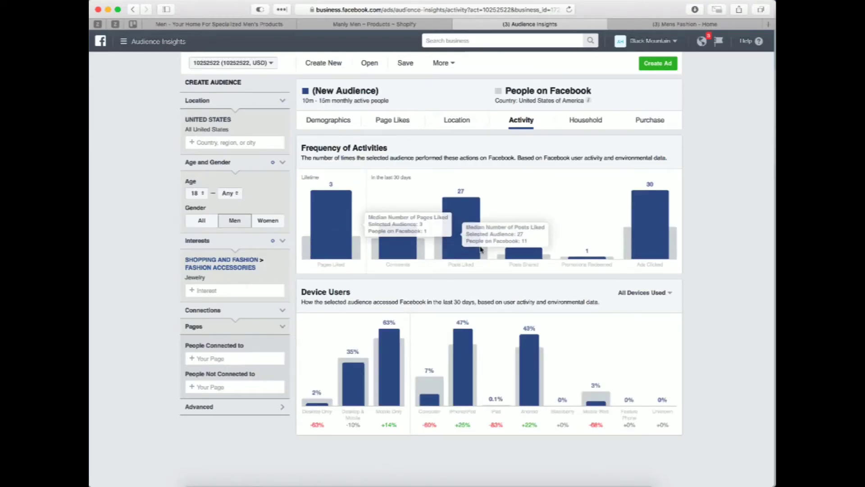
scroll(433, 258, "down", 1)
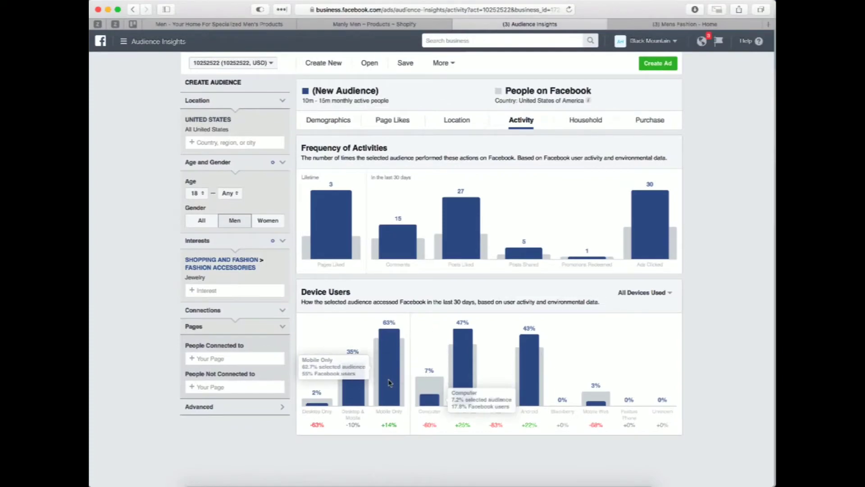
mouse_move(389, 382)
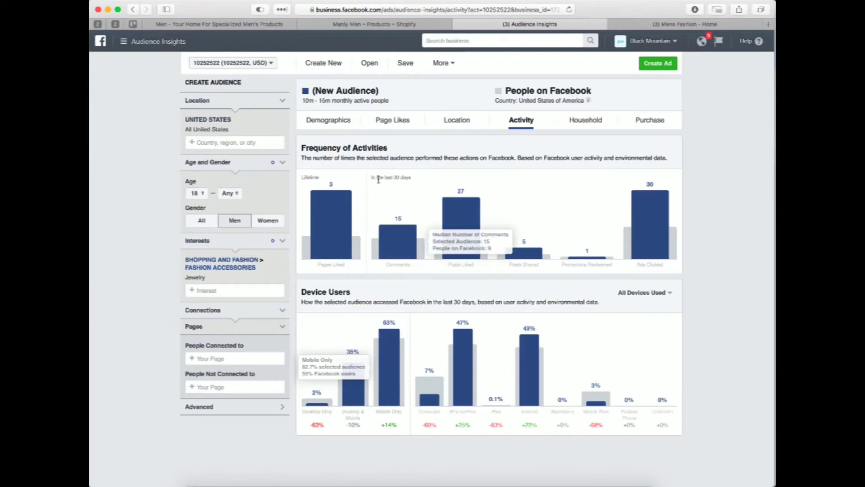
Examine the male jewelry audience's household income, home ownership, household size, home market value and spending methods
left_click(595, 126)
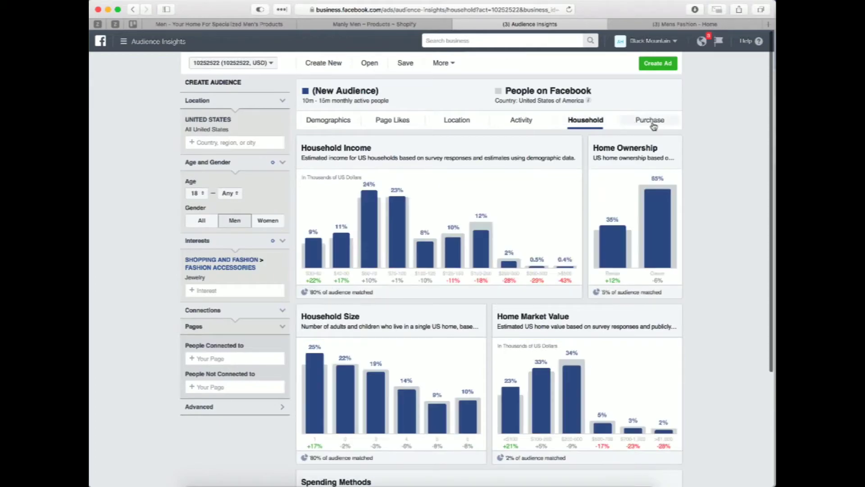
mouse_move(402, 233)
scroll(403, 233, "down", 3)
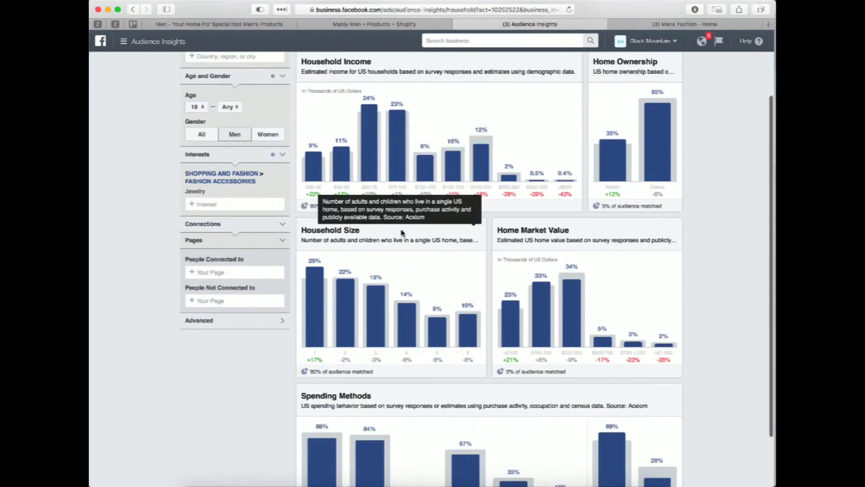
scroll(402, 233, "down", 1)
scroll(402, 233, "up", 3)
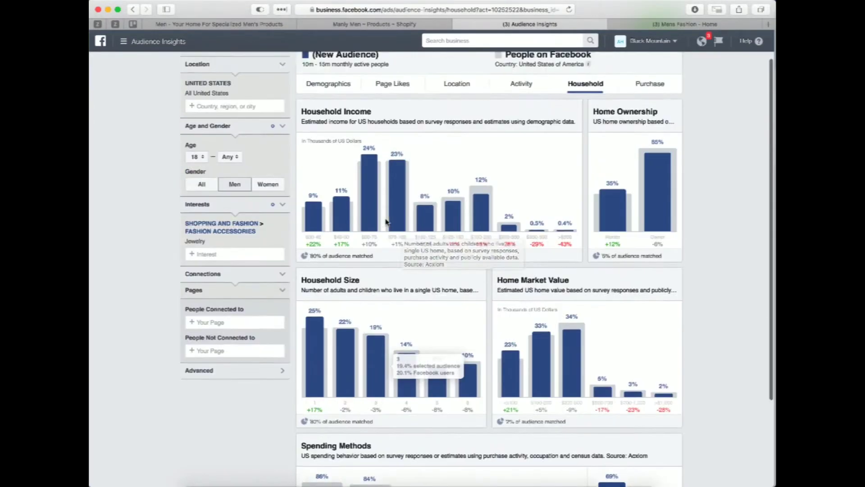
mouse_move(615, 214)
mouse_move(654, 213)
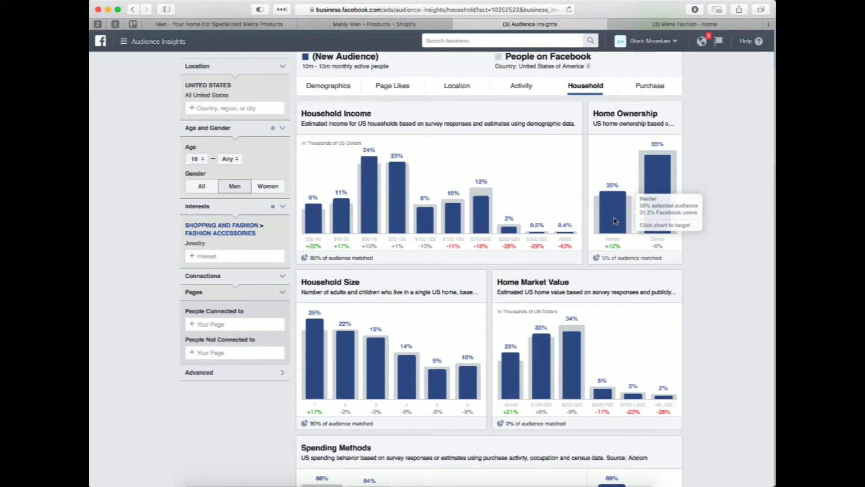
scroll(738, 265, "down", 5)
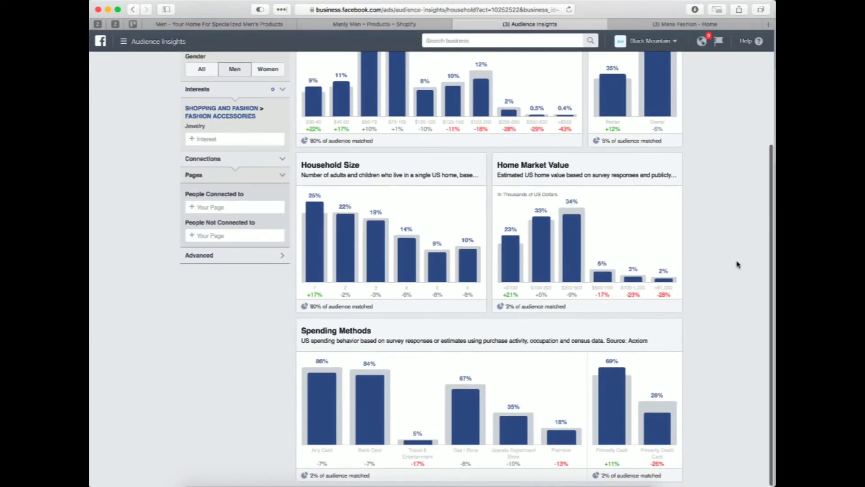
scroll(390, 287, "up", 1)
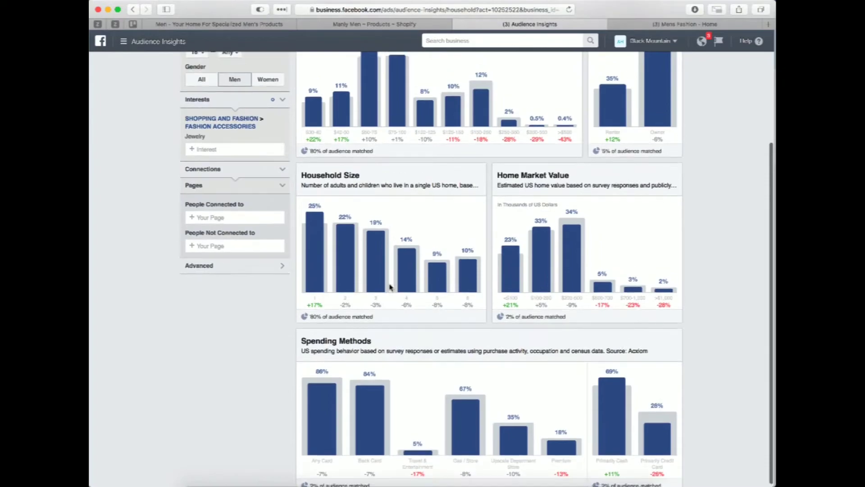
scroll(390, 287, "down", 1)
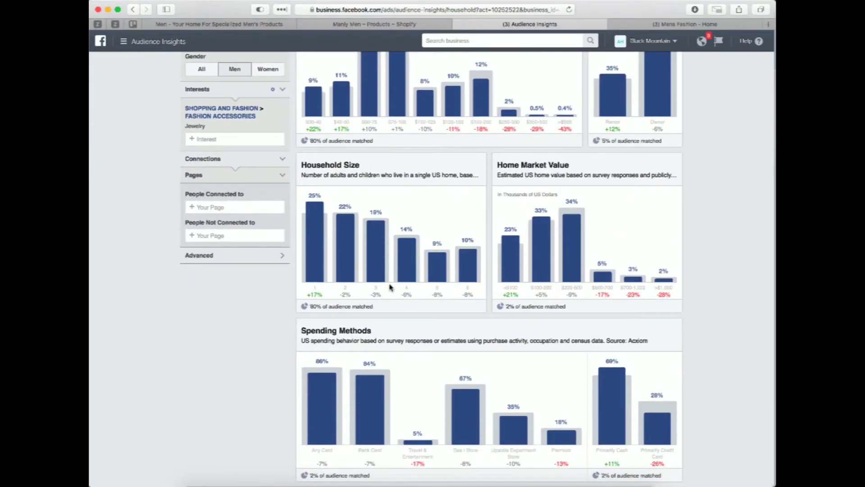
mouse_move(613, 395)
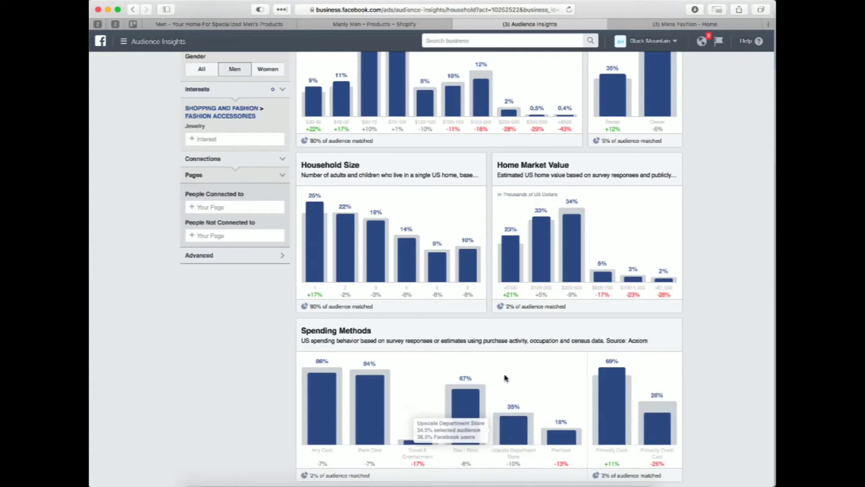
scroll(235, 355, "up", 5)
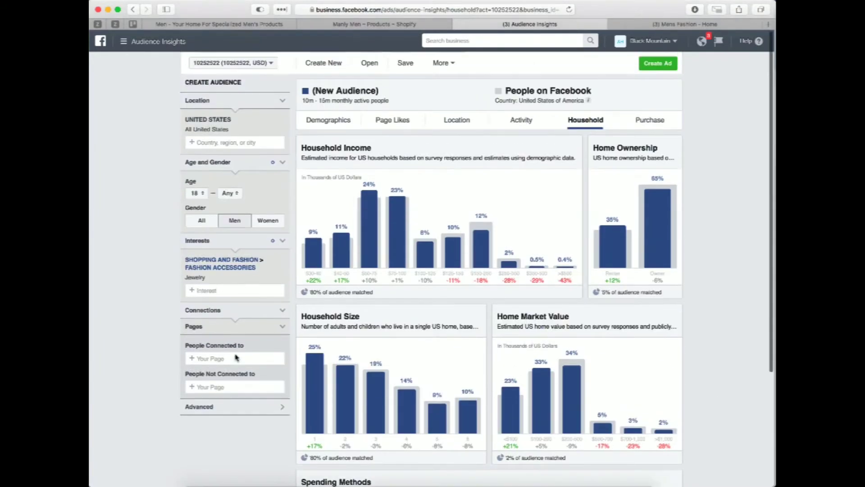
Replace the audience's Jewelry interest with Men's clothing from the Clothing interests under Shopping and fashion
left_click(284, 259)
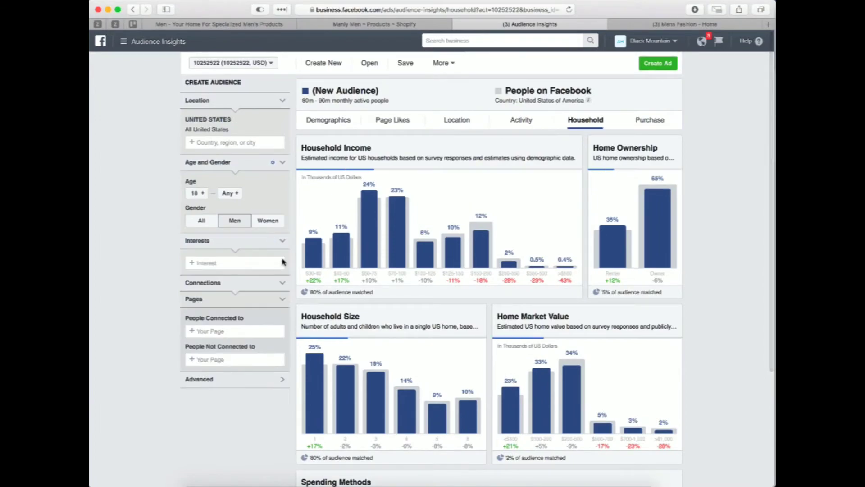
left_click(236, 262)
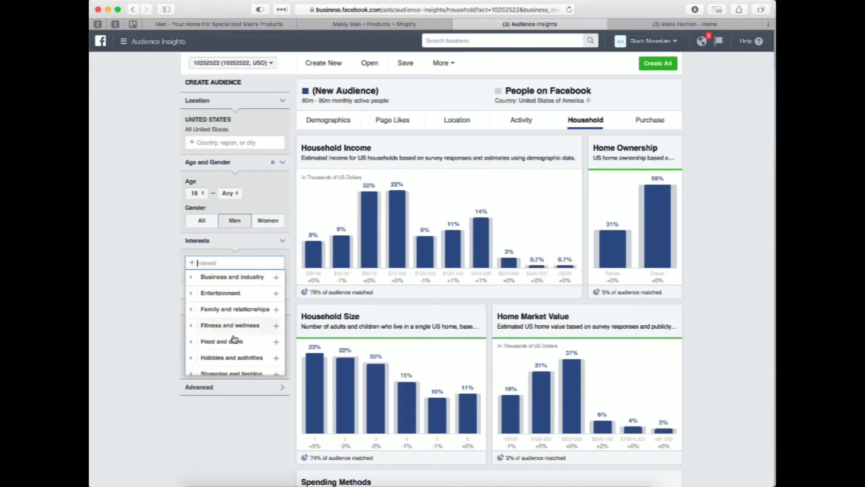
scroll(234, 338, "down", 2)
scroll(234, 338, "up", 2)
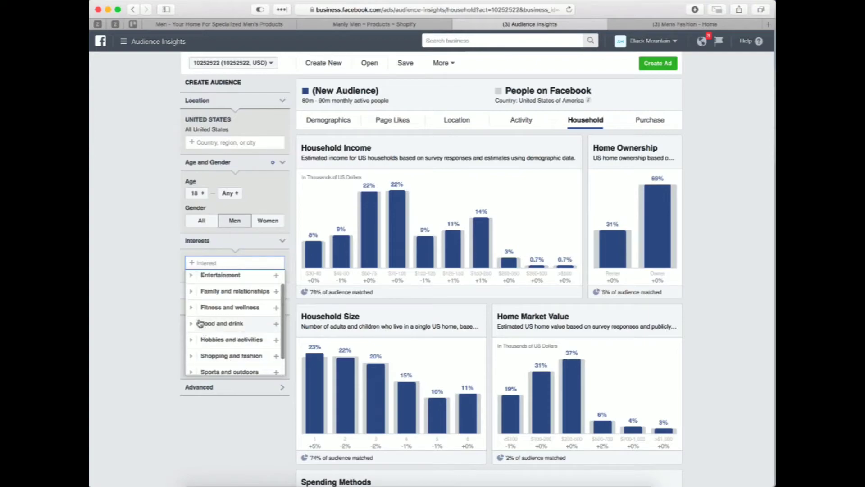
scroll(200, 323, "down", 2)
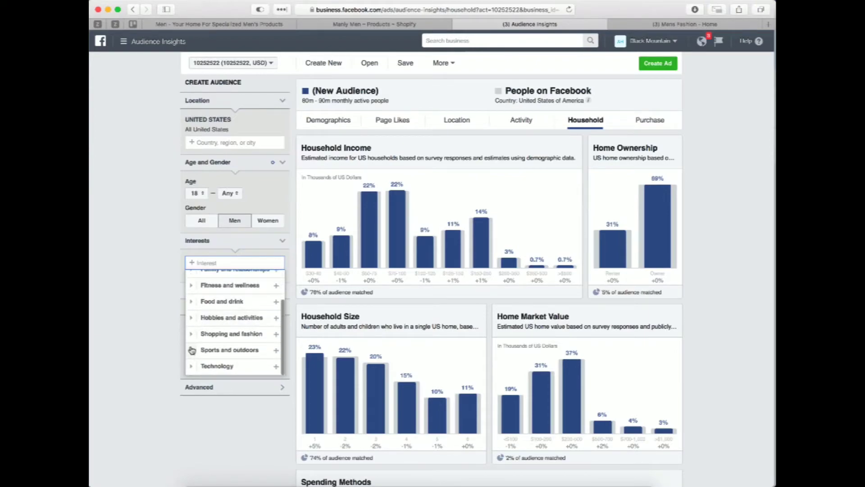
left_click(191, 333)
scroll(203, 340, "down", 2)
scroll(203, 335, "down", 1)
scroll(205, 335, "up", 2)
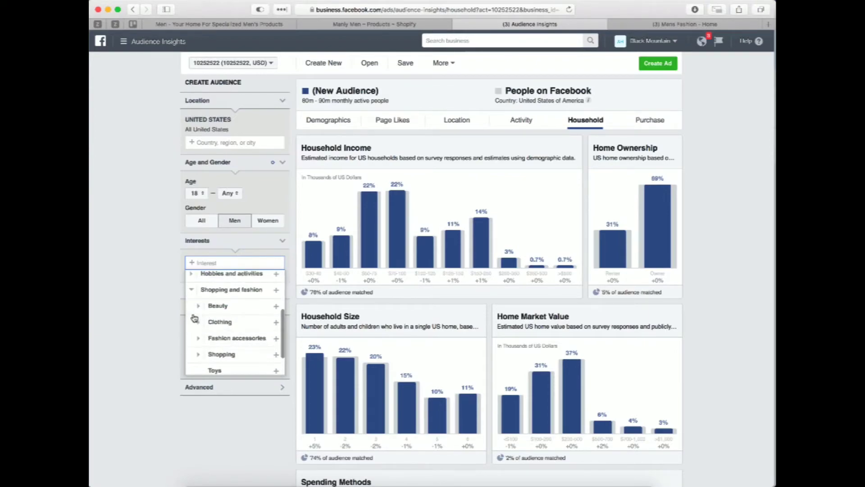
left_click(198, 321)
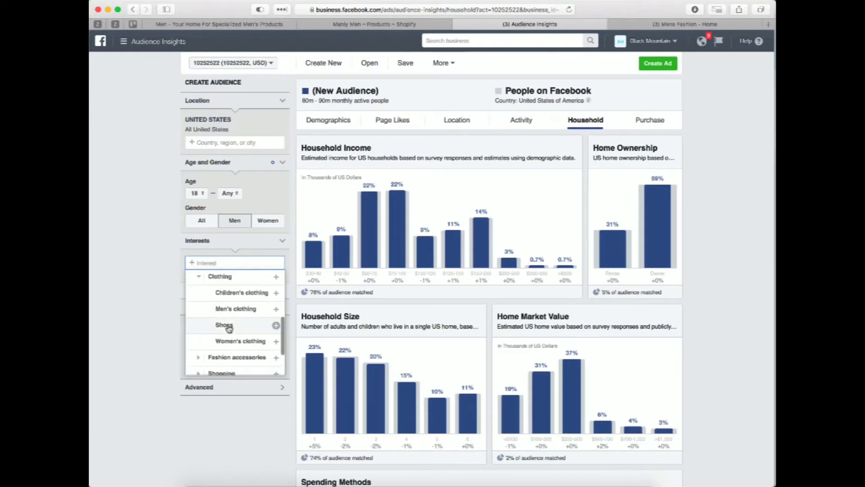
left_click(276, 309)
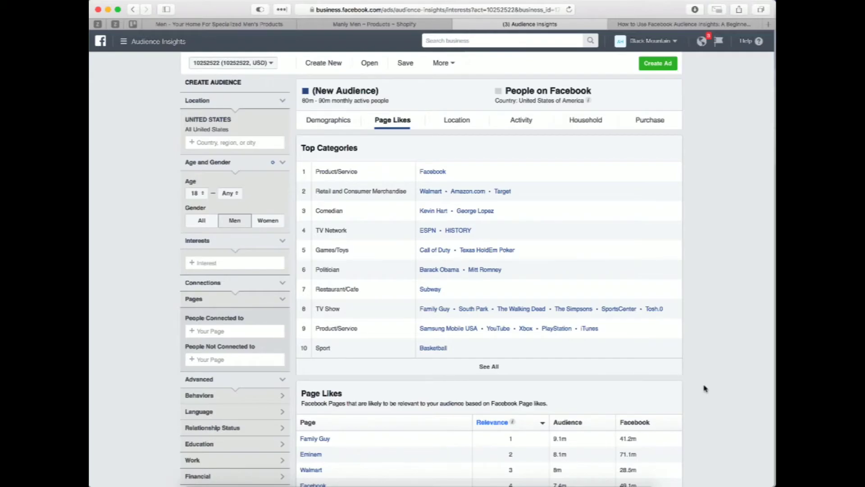
Examine the top categories and the most relevant page likes of men in the United States
scroll(525, 427, "down", 3)
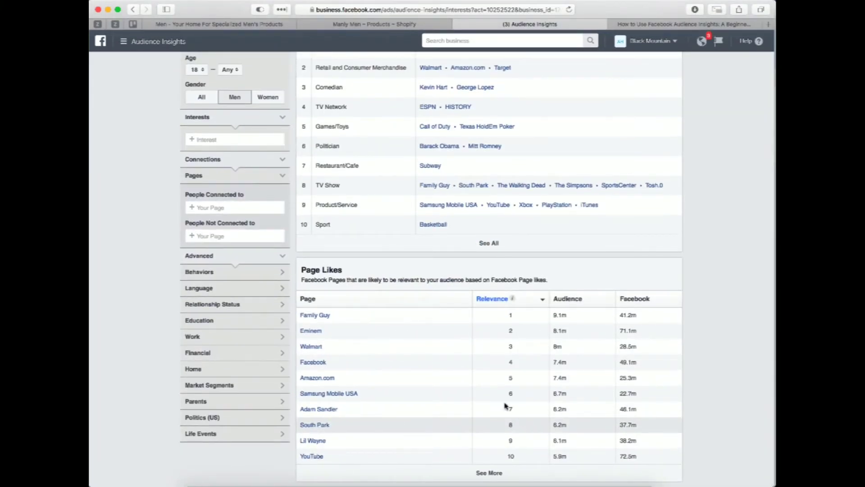
scroll(378, 233, "up", 1)
scroll(378, 233, "up", 3)
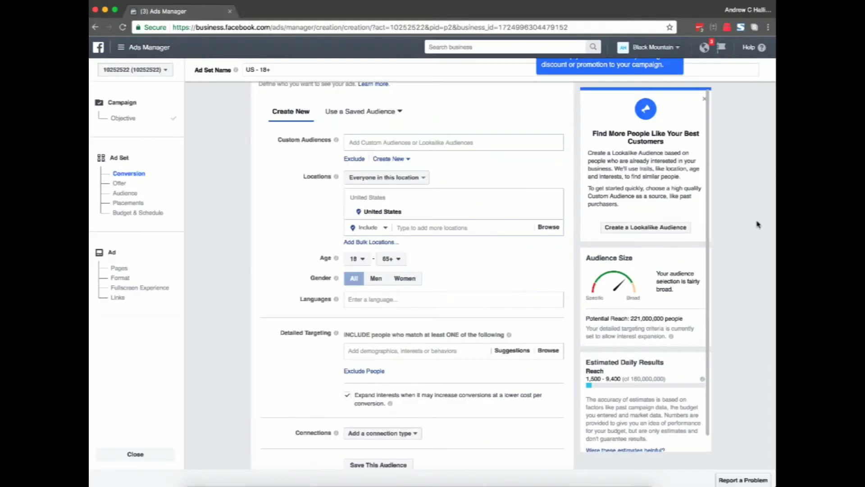
Add the Men's Fashion and Skull interests to the ad set's detailed targeting in Ads Manager
left_click(389, 352)
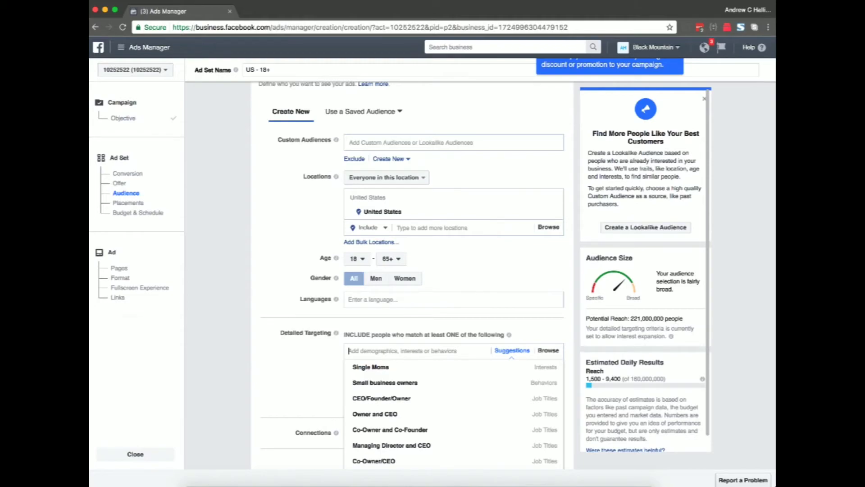
type("men's fashion")
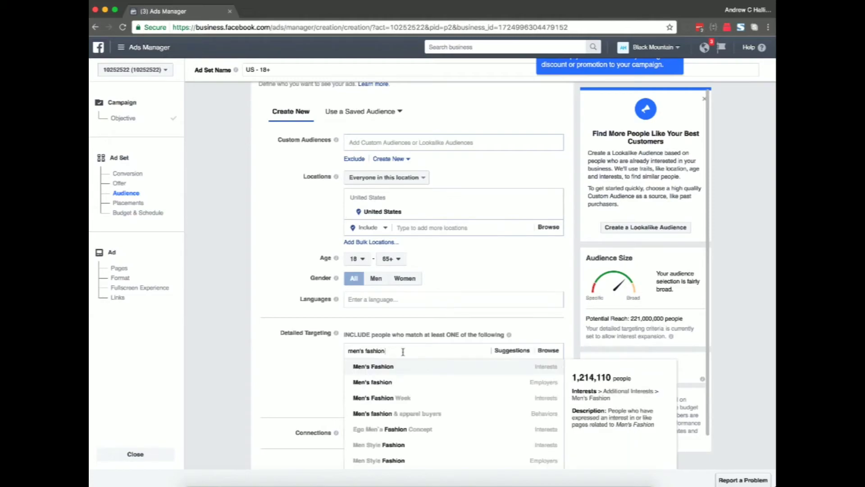
left_click(379, 367)
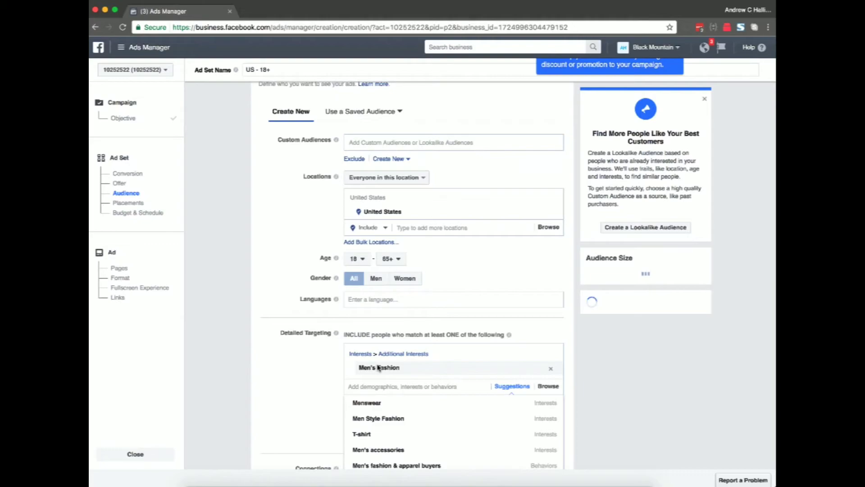
left_click(285, 404)
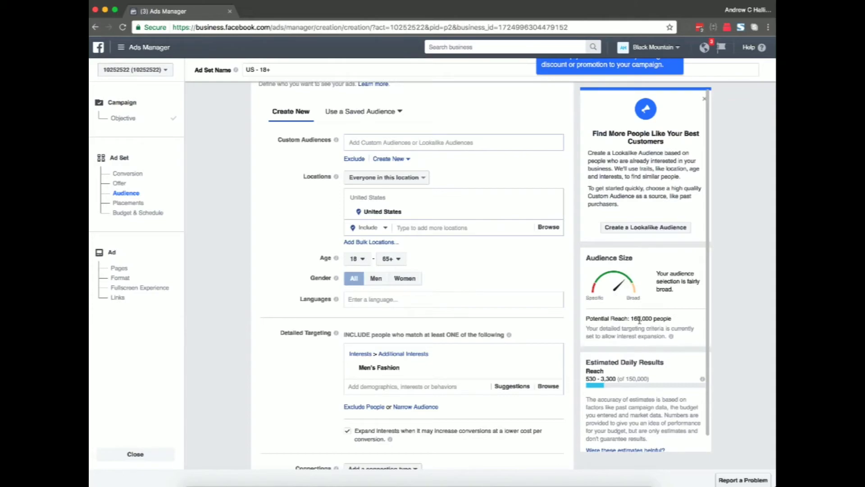
left_click(370, 388)
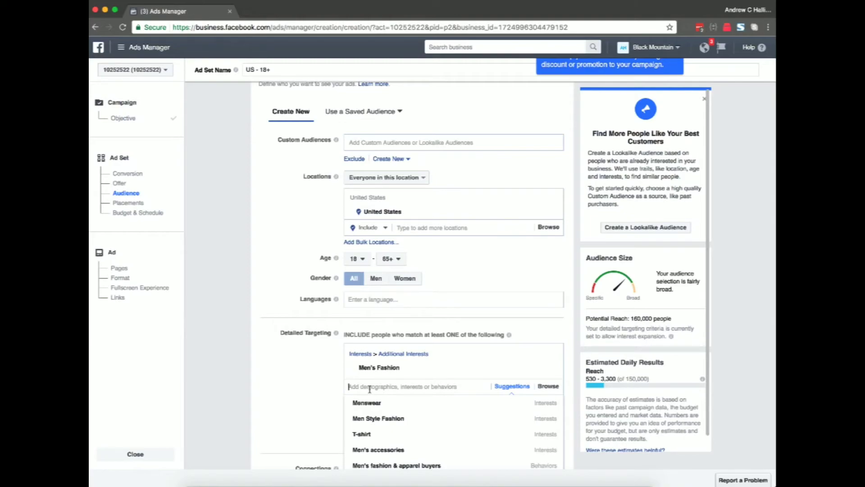
type("skull")
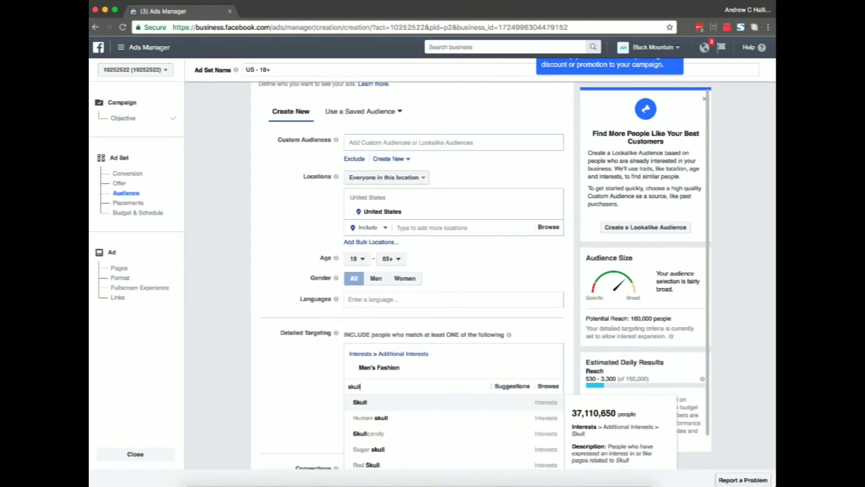
key("Return")
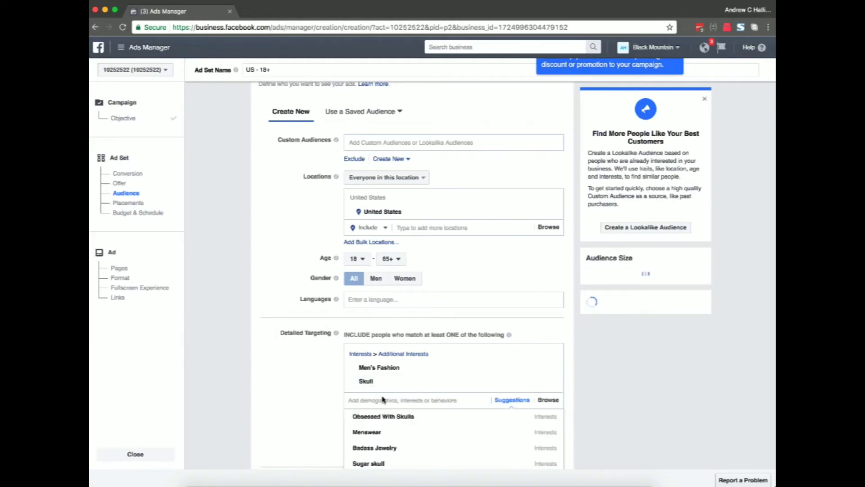
Add the Pirates of the Caribbean (film series) and Badass Jewelry interests to the detailed targeting
type("pa")
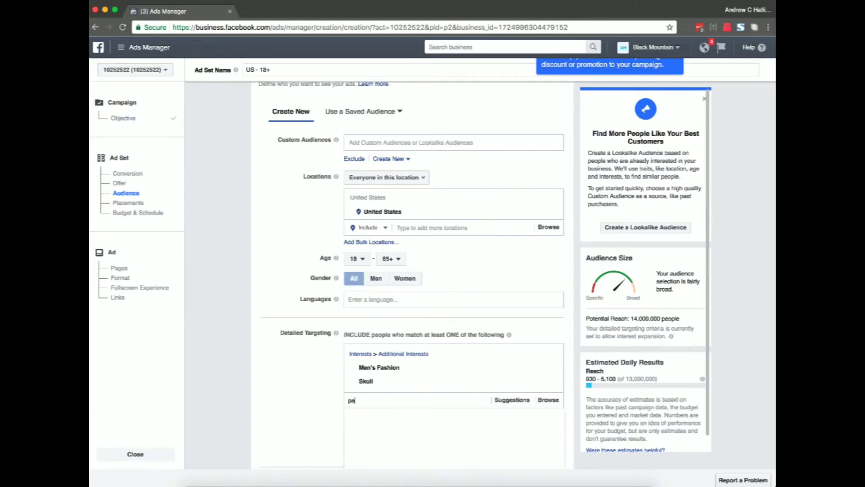
type("irate")
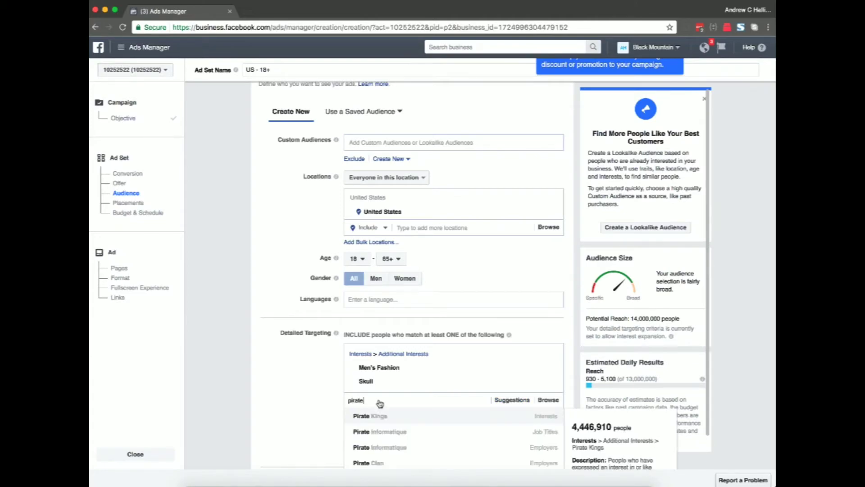
scroll(398, 434, "up", 3)
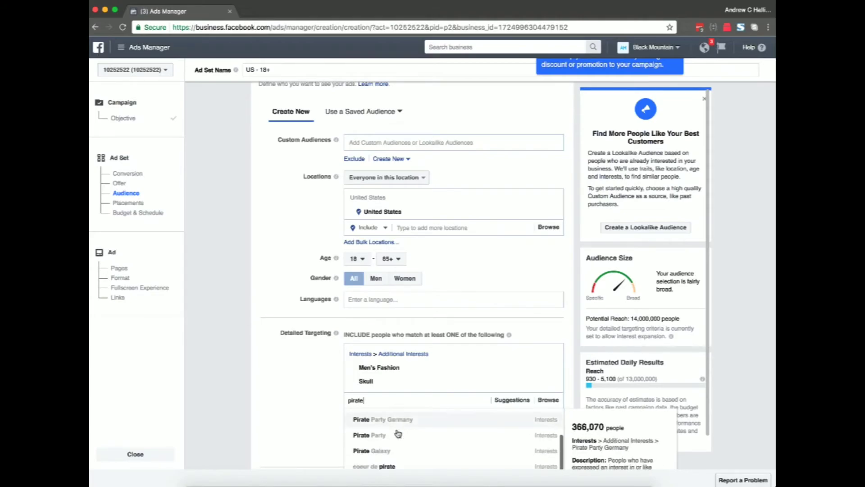
scroll(277, 436, "down", 3)
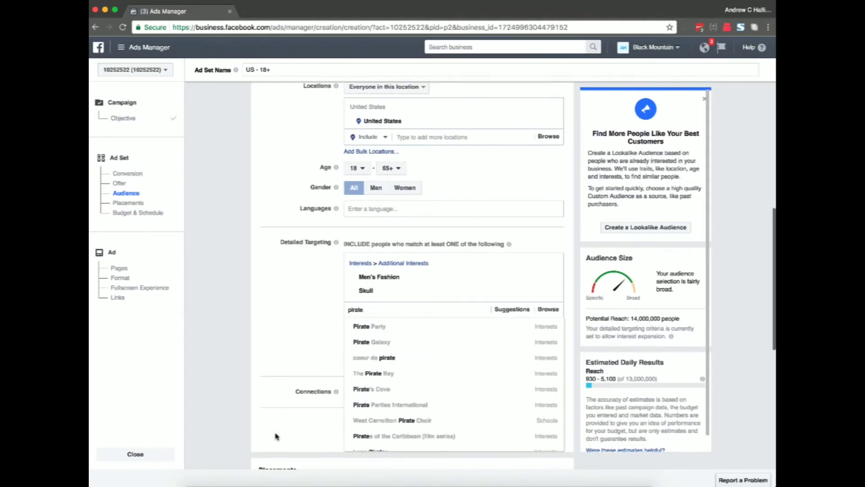
scroll(440, 340, "down", 2)
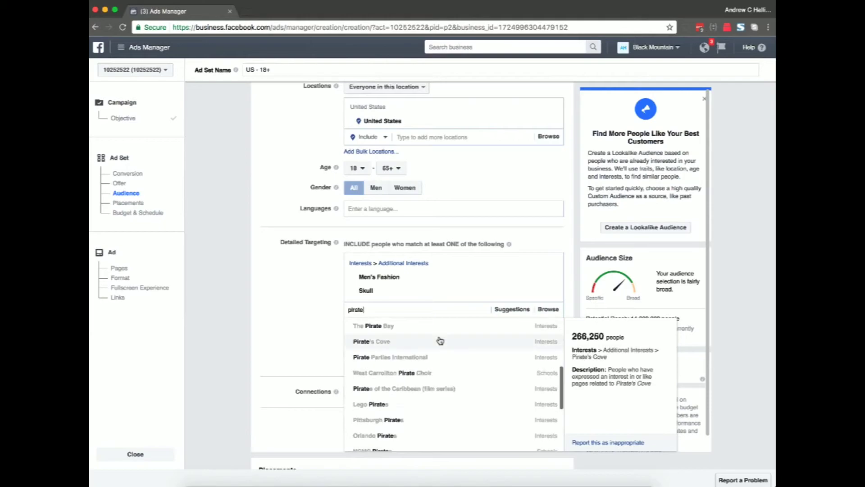
left_click(398, 389)
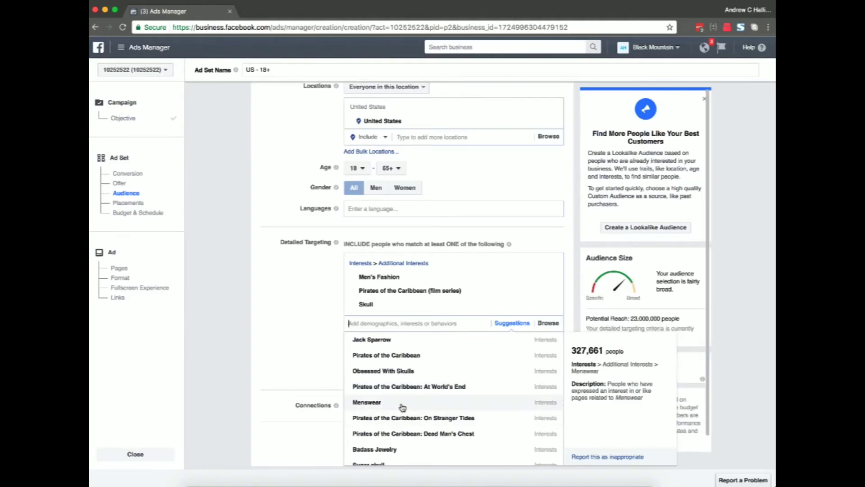
scroll(402, 407, "down", 4)
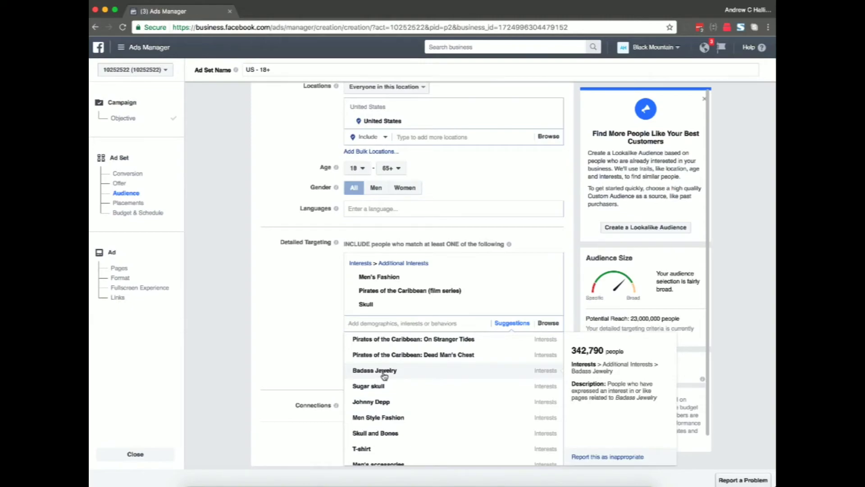
left_click(384, 371)
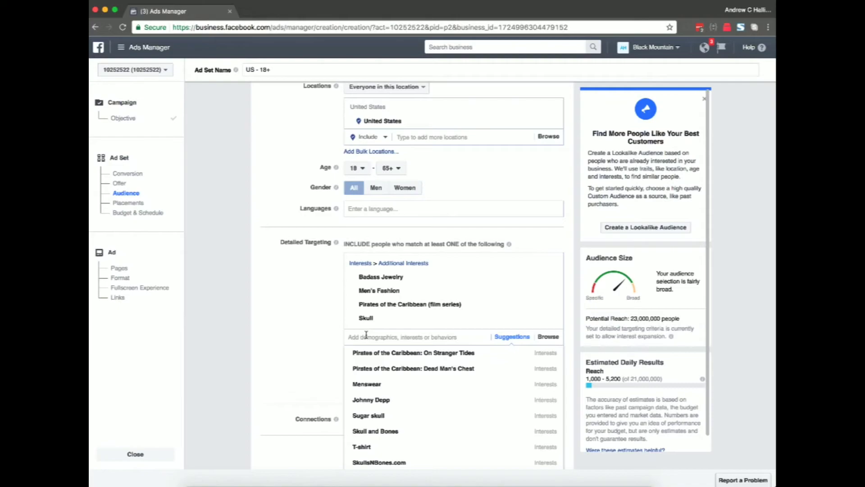
Search the detailed targeting options for "men's ring", review the suggestions and clear the search
type("men's ring")
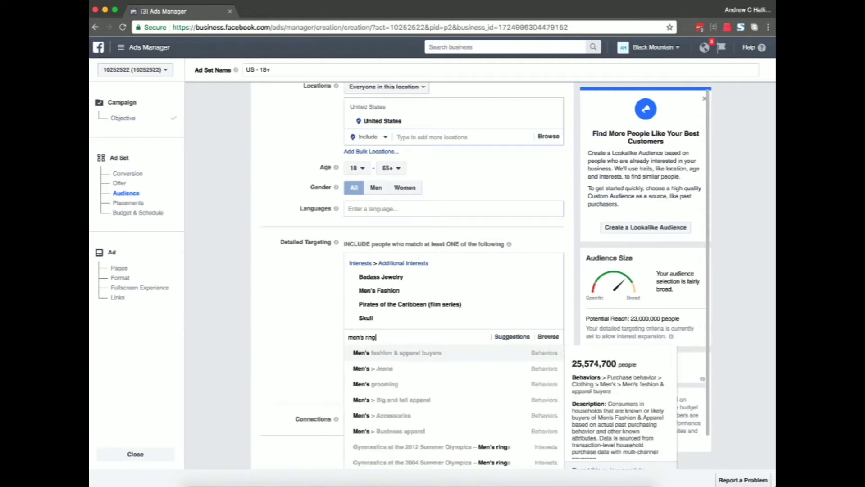
scroll(421, 400, "down", 6)
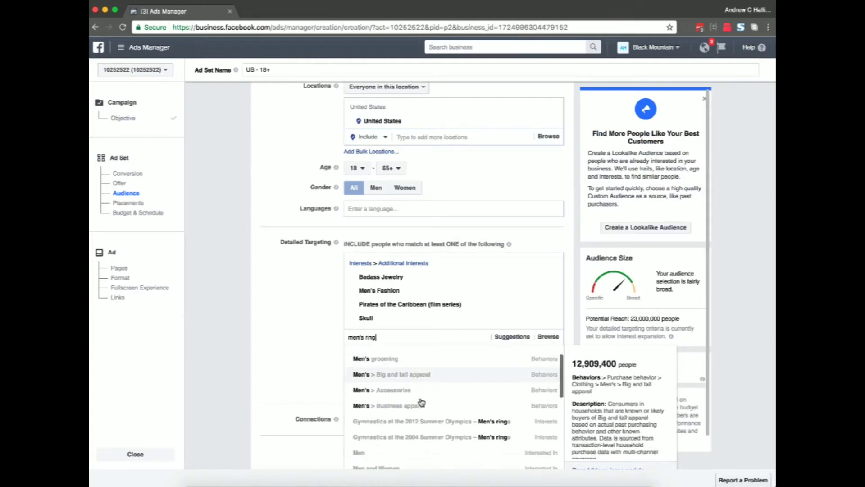
scroll(422, 401, "down", 3)
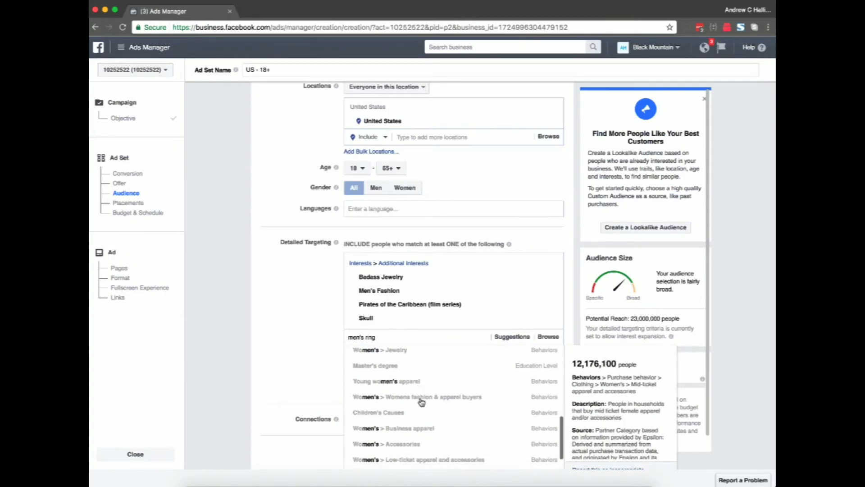
scroll(422, 402, "up", 6)
left_click_drag(383, 405, 345, 408)
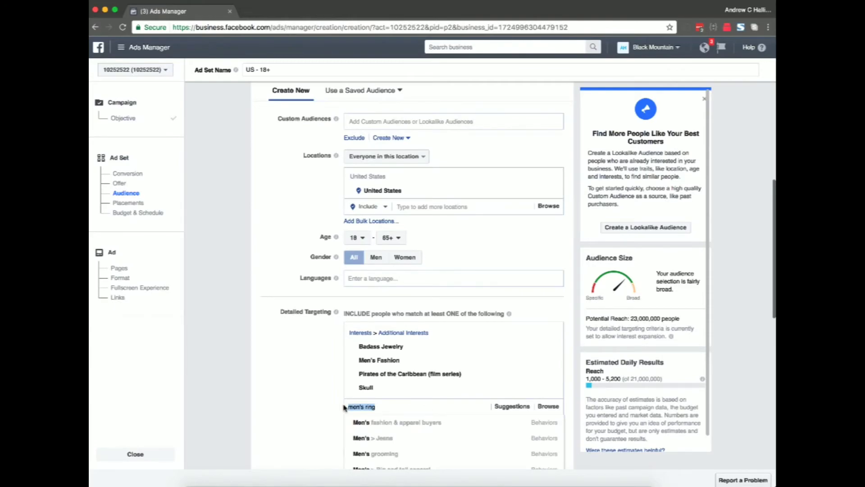
scroll(315, 317, "down", 3)
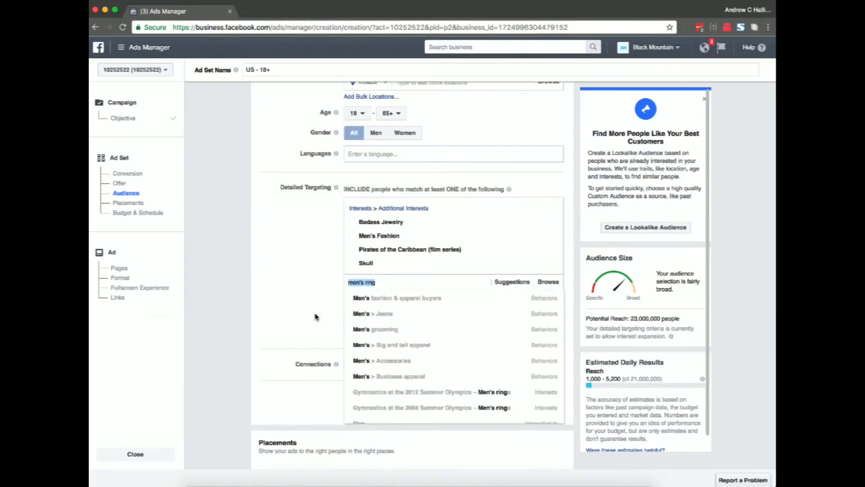
key("BackSpace")
left_click(342, 305)
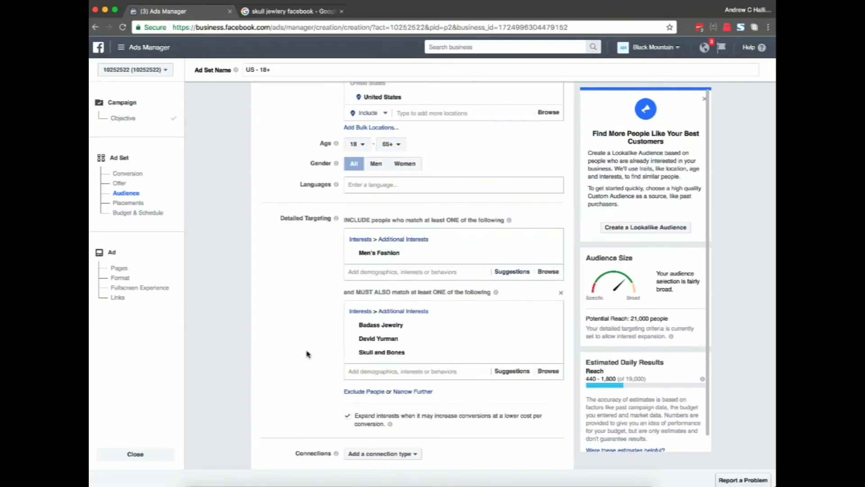
Examine the audience sizes of the Men's Fashion, Badass Jewelry, David Yurman and Skull and Bones interests in the detailed targeting
mouse_move(364, 253)
mouse_move(369, 255)
mouse_move(406, 325)
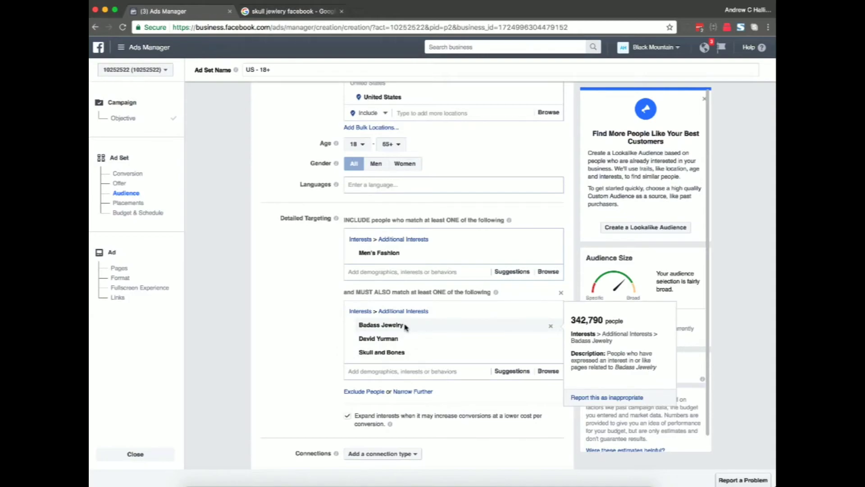
mouse_move(409, 342)
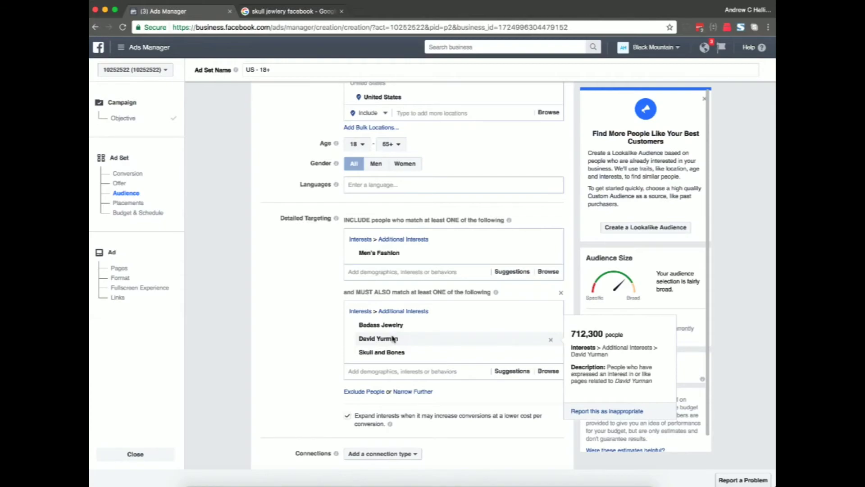
mouse_move(380, 355)
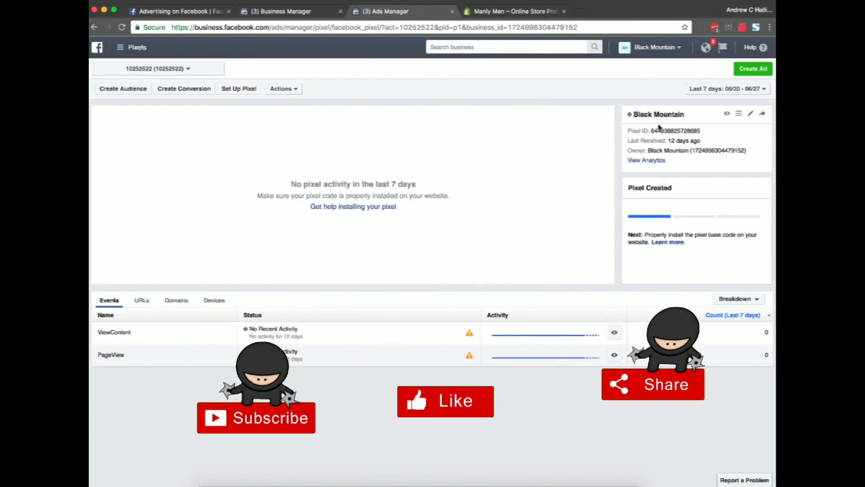
Start a new ad from scratch, discarding the earlier draft, and choose Conversions as the marketing objective
left_click(751, 69)
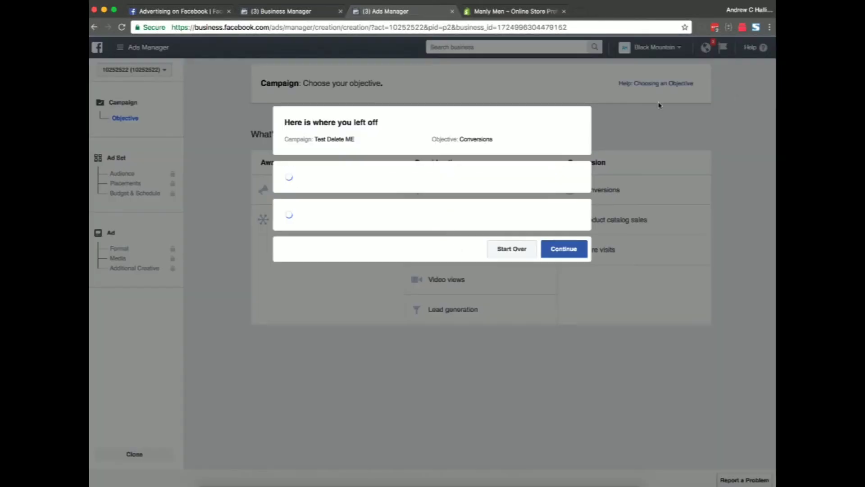
left_click(516, 251)
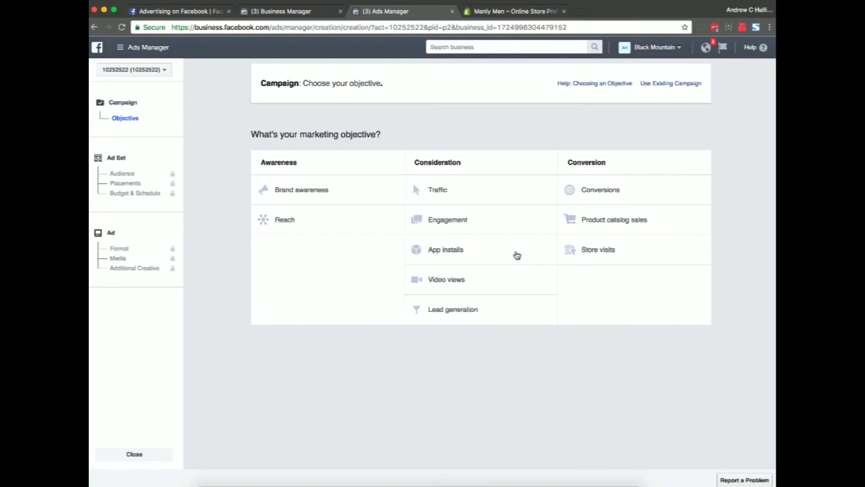
left_click(607, 194)
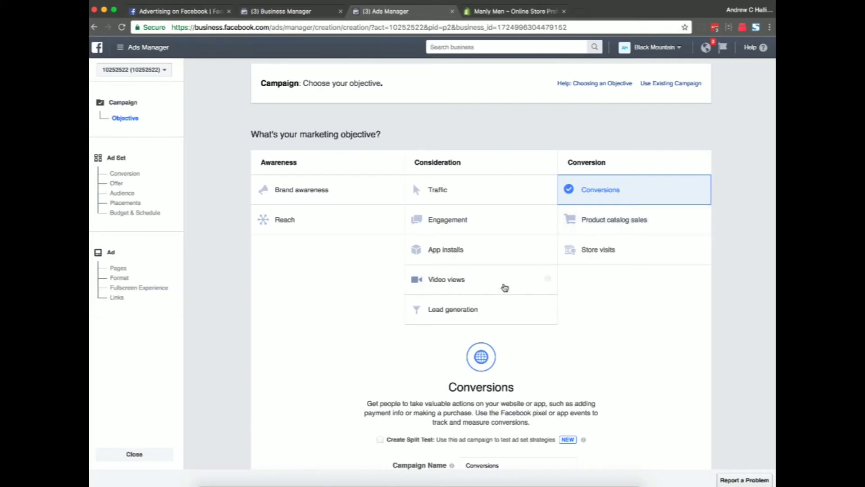
Name the campaign "Harley Davidson Men's Bracelet Shopify" after the product in the Shopify store and continue to the ad set
scroll(503, 286, "down", 3)
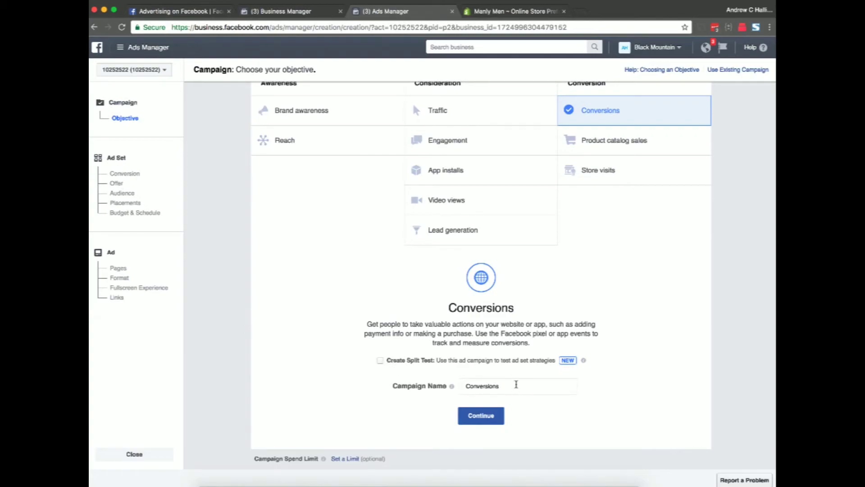
double_click(463, 385)
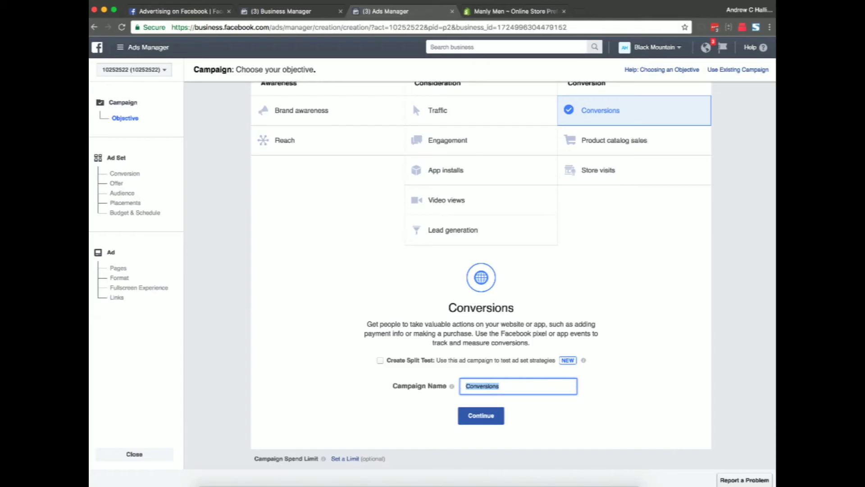
left_click(514, 11)
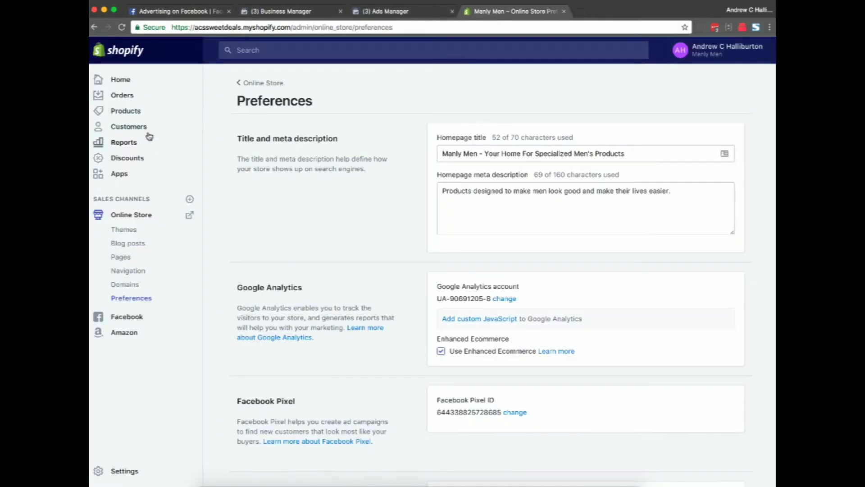
left_click(126, 111)
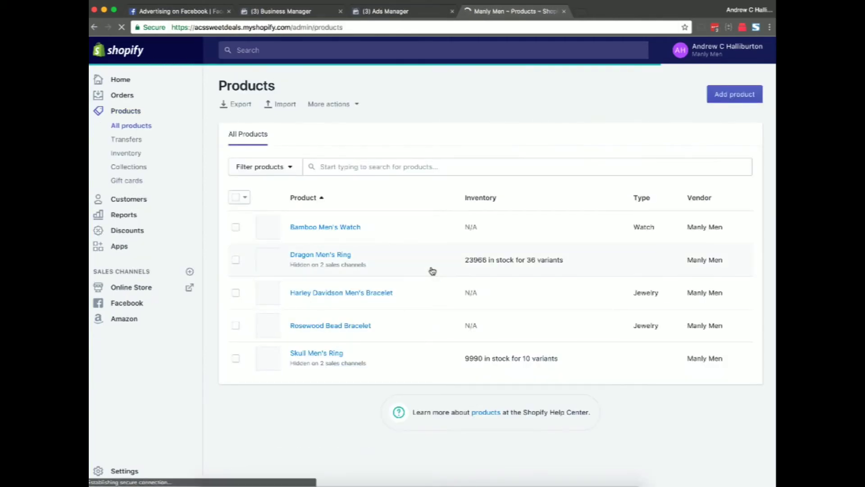
left_click(348, 297)
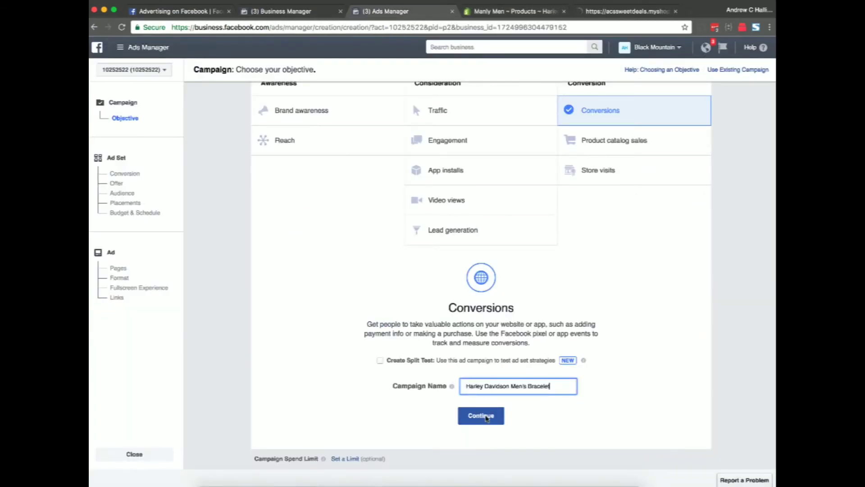
type("Shopify")
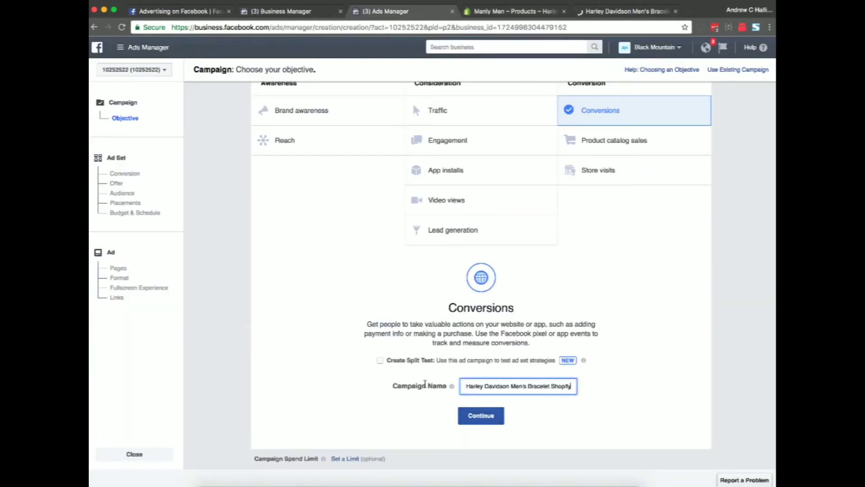
left_click(467, 410)
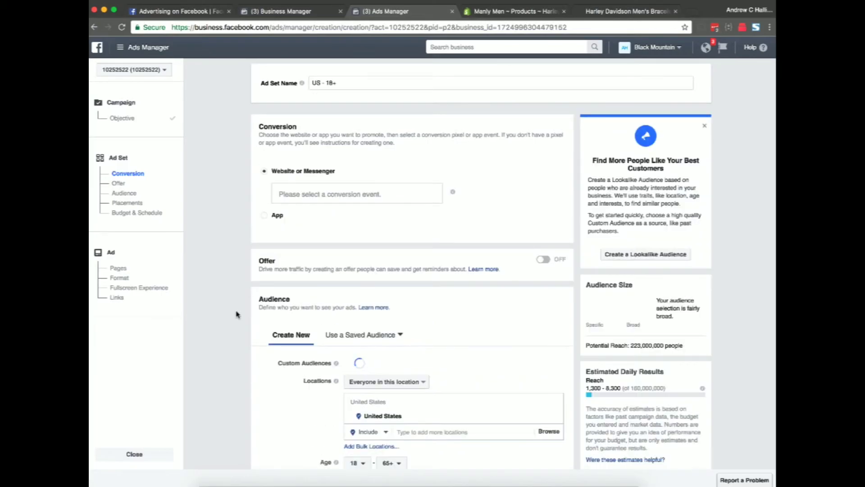
Set the minimum age of the ad set's audience to 21
scroll(238, 314, "down", 3)
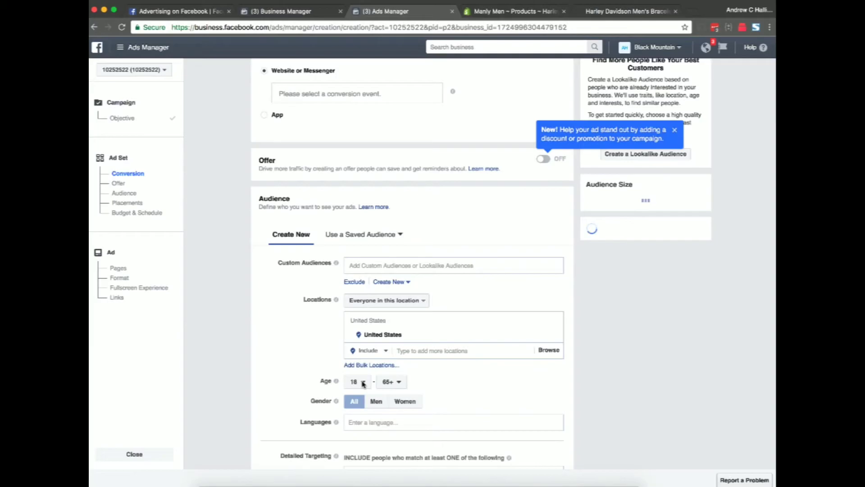
scroll(363, 383, "down", 2)
scroll(365, 352, "up", 1)
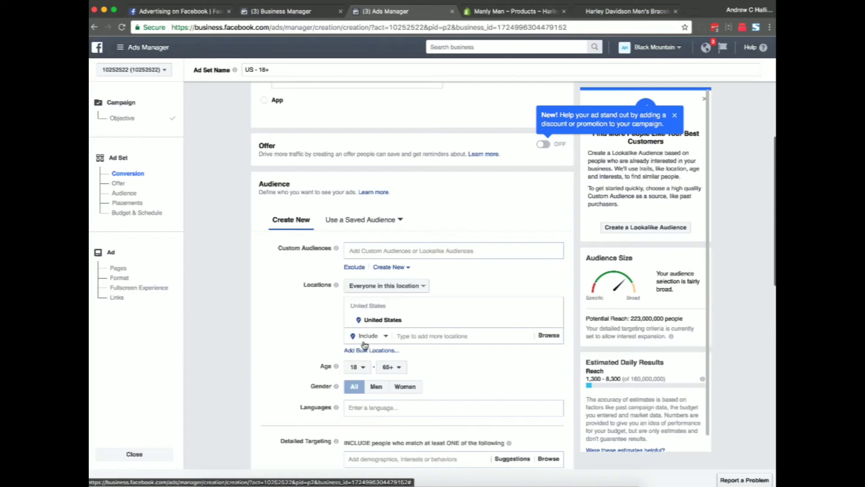
left_click(363, 368)
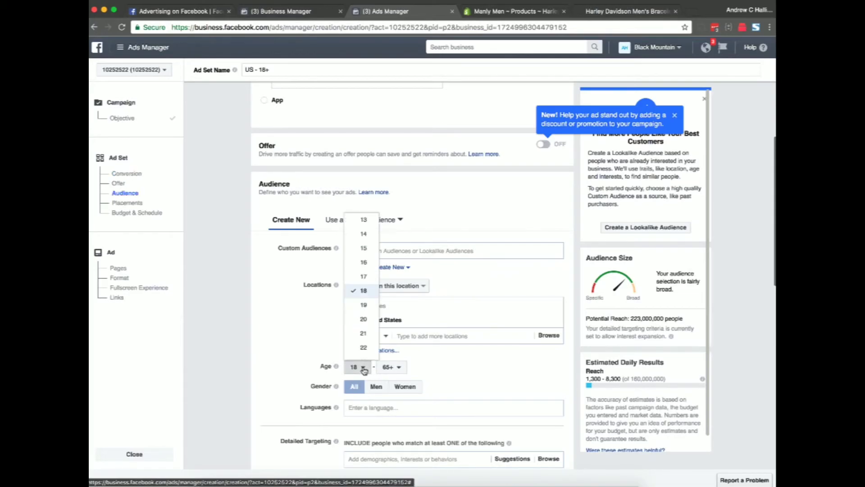
left_click(363, 334)
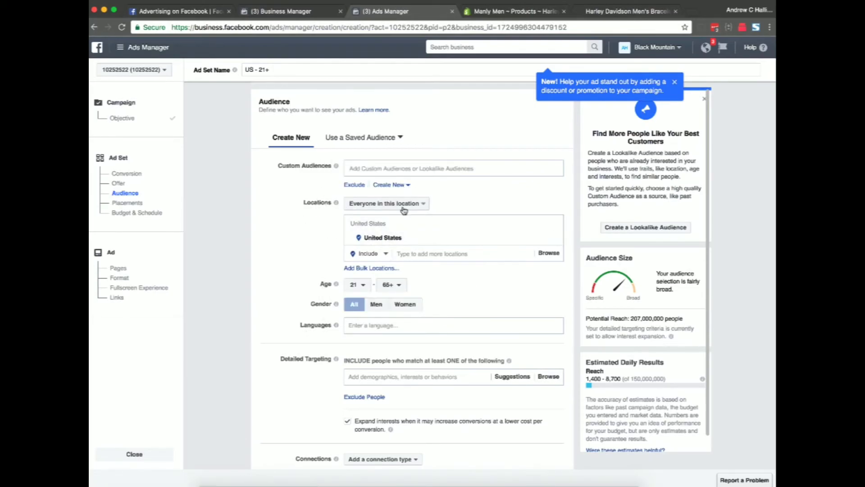
Add Harley-Davidson and motorcycle entries to the detailed targeting, narrowed by Harley Owners Group, I Love Harley Davidson Bikes and Riding My Harley
scroll(317, 298, "down", 3)
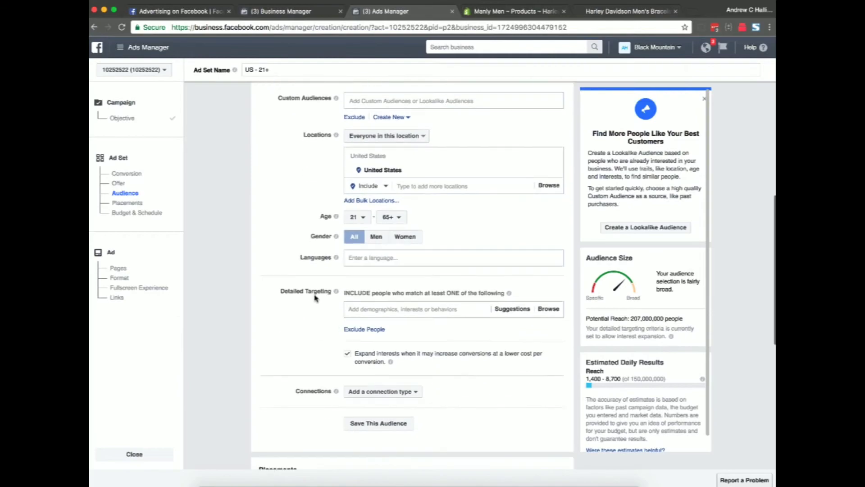
left_click(392, 310)
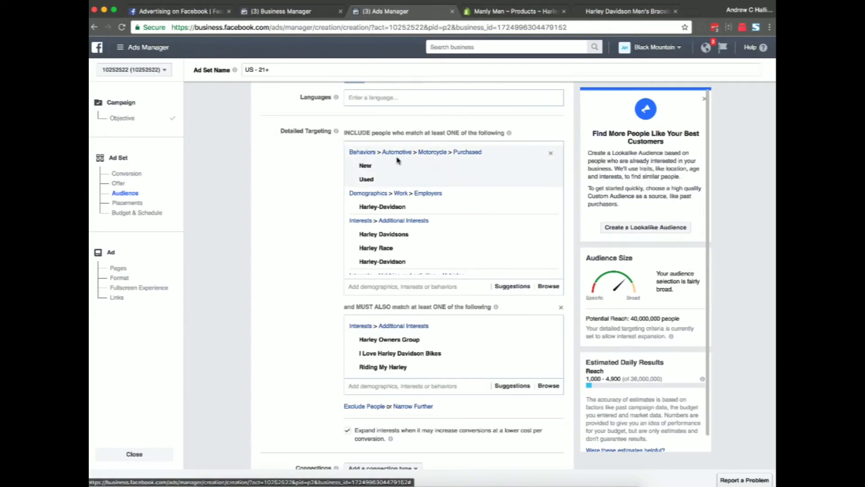
Examine the audience sizes of the included motorcycle and Harley-Davidson entries and of the Harley interests that narrow the audience
mouse_move(475, 161)
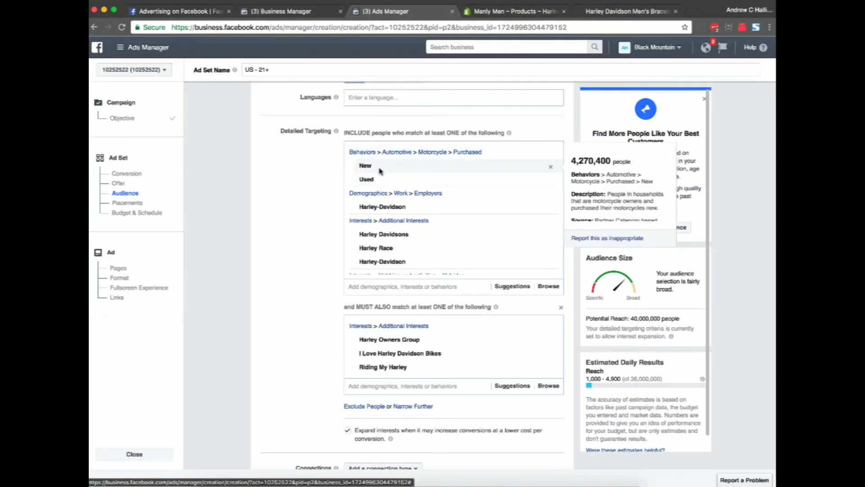
mouse_move(398, 205)
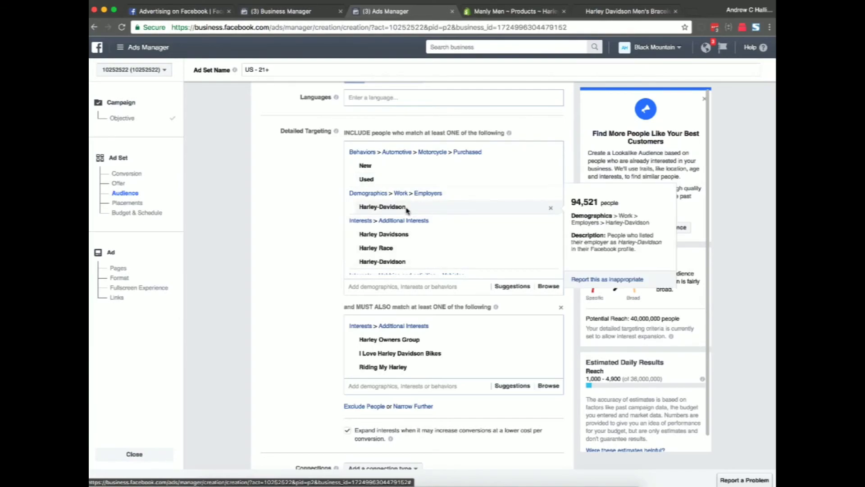
scroll(429, 235, "down", 1)
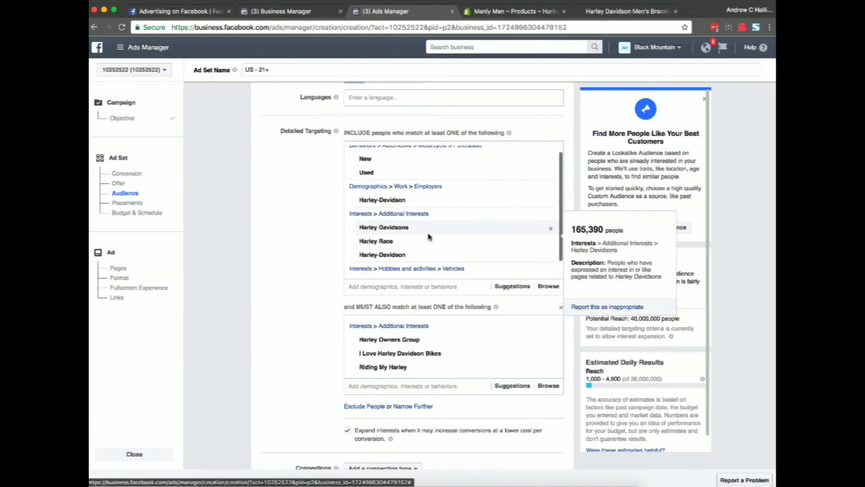
mouse_move(410, 224)
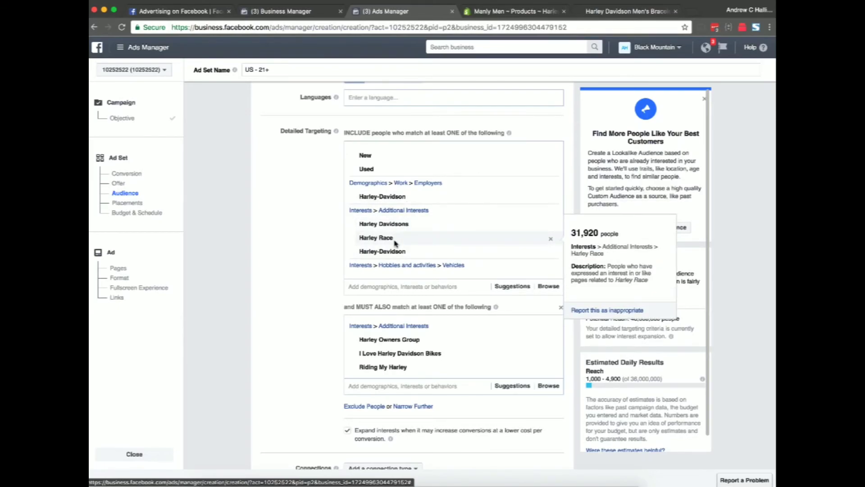
scroll(395, 243, "down", 1)
scroll(396, 243, "down", 2)
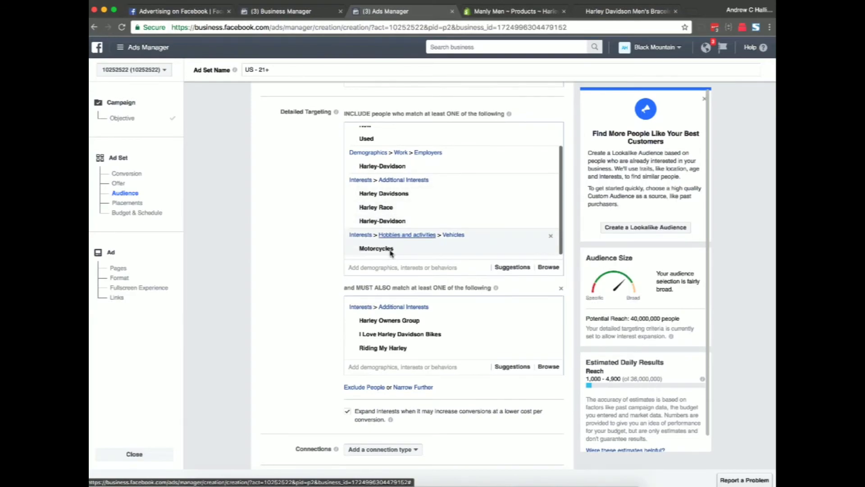
mouse_move(391, 253)
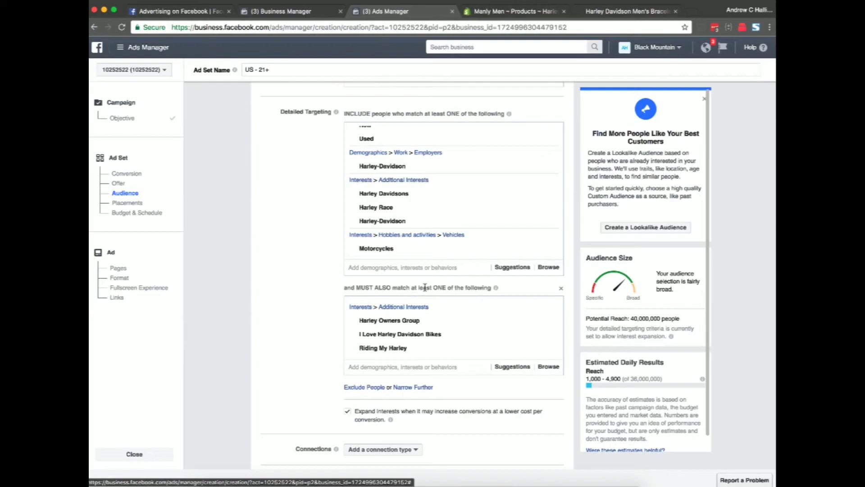
mouse_move(400, 352)
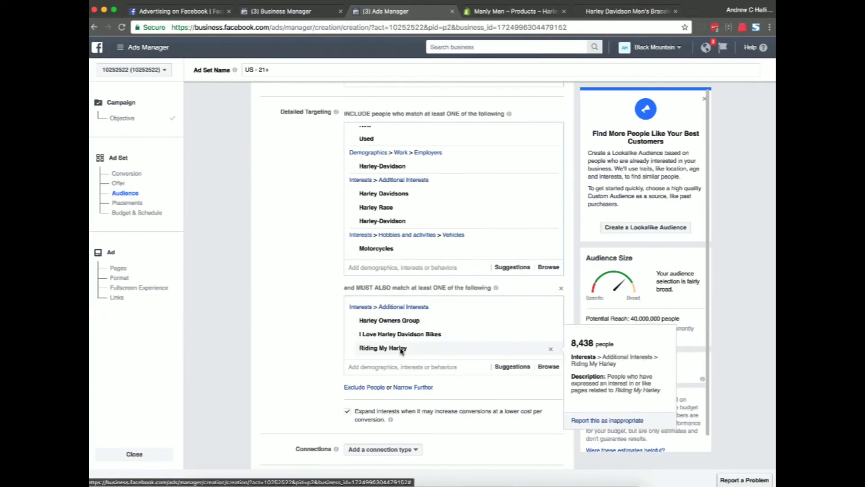
mouse_move(396, 336)
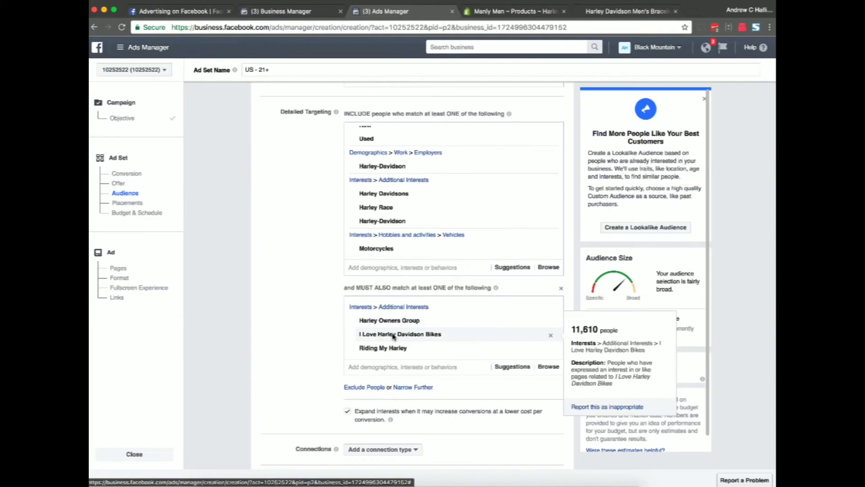
mouse_move(381, 323)
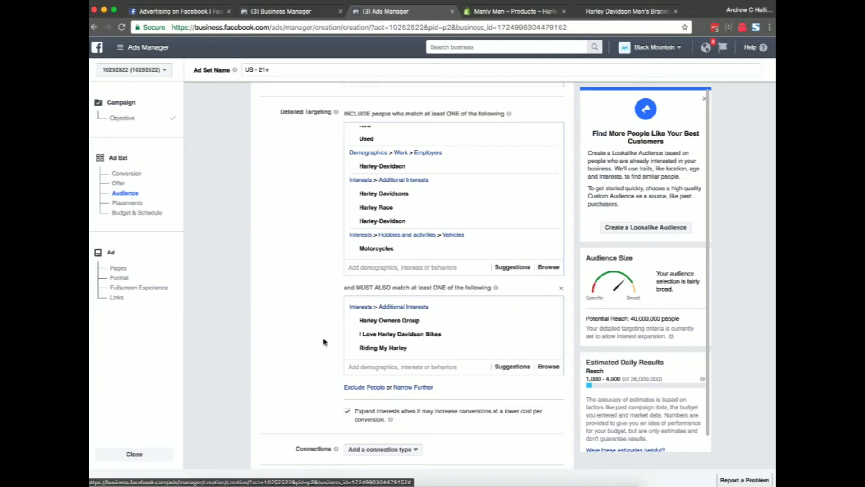
scroll(324, 342, "down", 3)
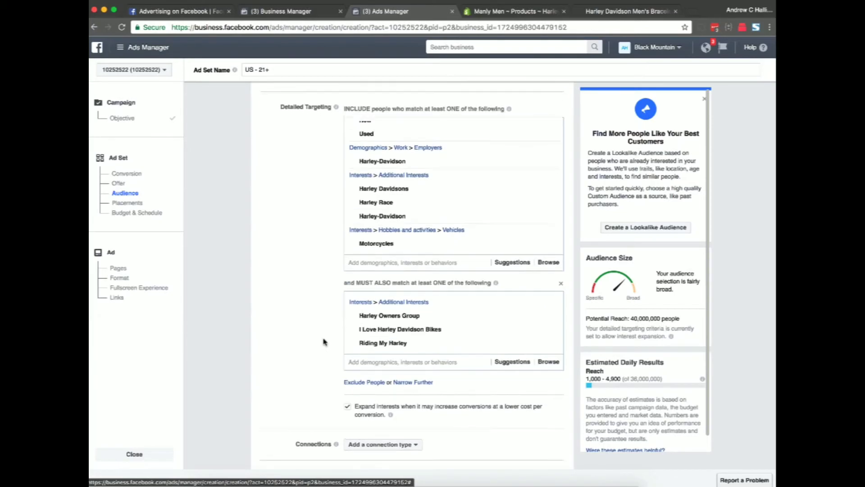
Rename the ad set "Harley Davidson Shopify" and save its audience as "Harley Owners"
scroll(324, 342, "down", 2)
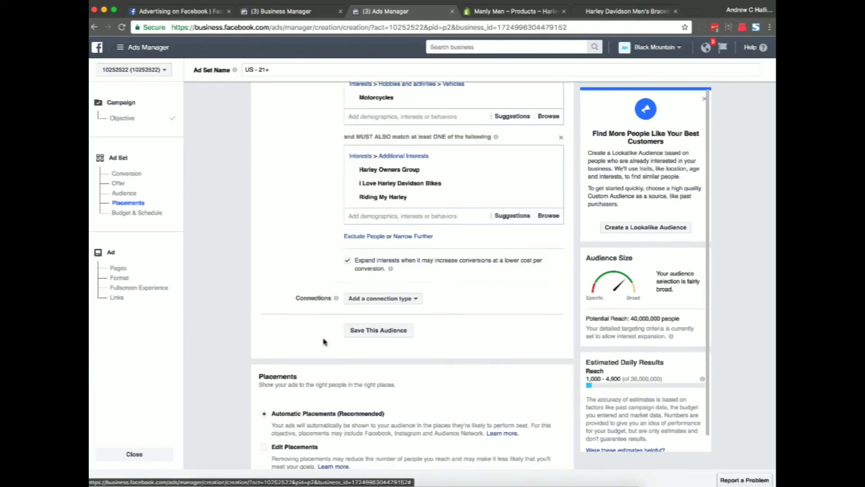
scroll(282, 234, "up", 4)
scroll(282, 234, "up", 9)
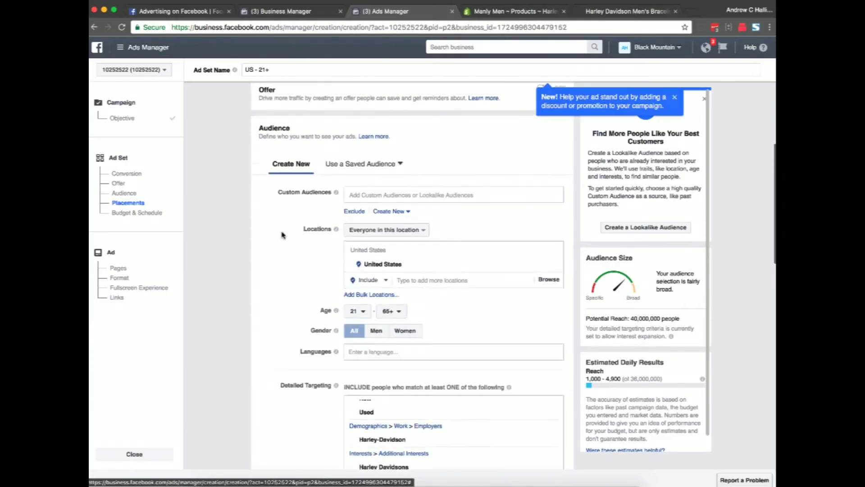
scroll(333, 166, "up", 4)
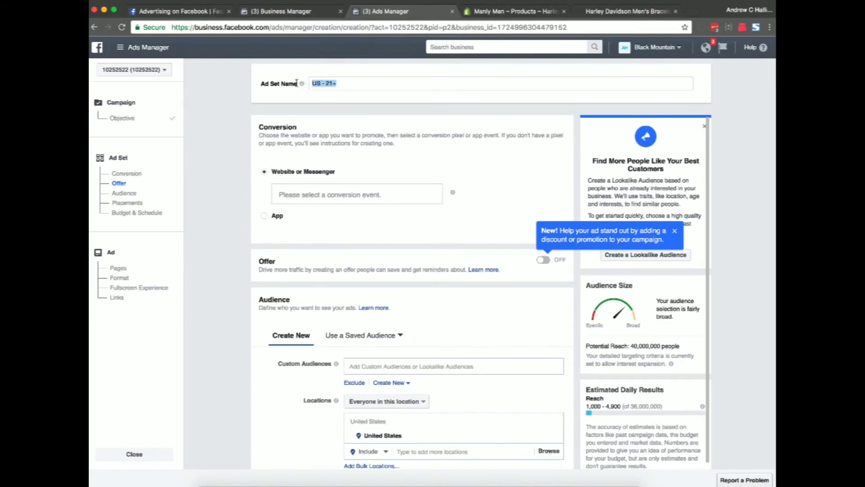
scroll(239, 321, "down", 12)
scroll(239, 321, "down", 4)
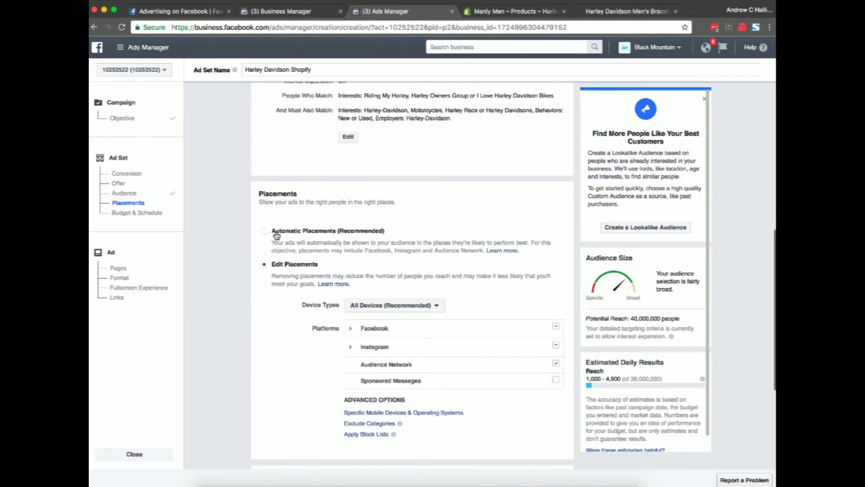
Limit the device types of the ad set's edited placements to Mobile Only
scroll(256, 366, "down", 2)
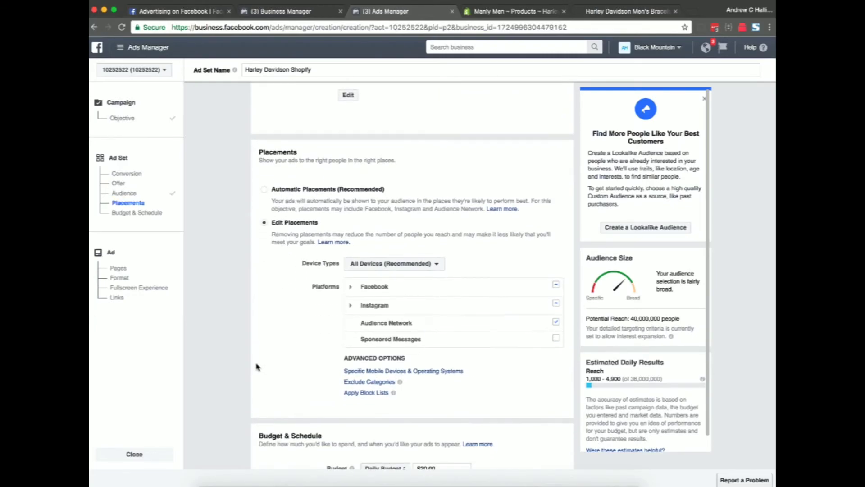
left_click(388, 264)
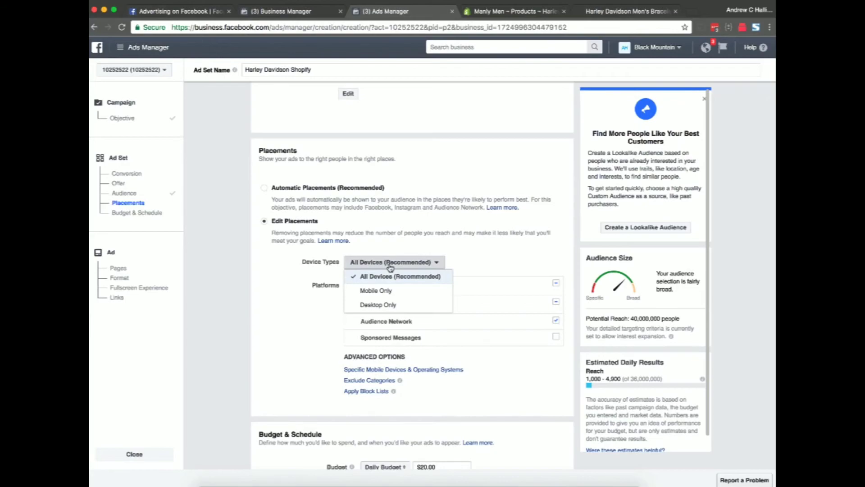
left_click(385, 292)
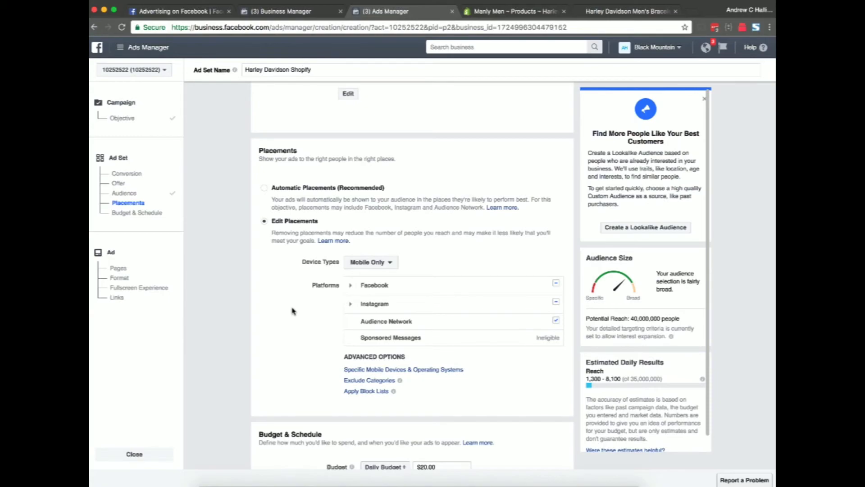
Try excluding Audience Network from the ad set's placements and include it again
mouse_move(359, 287)
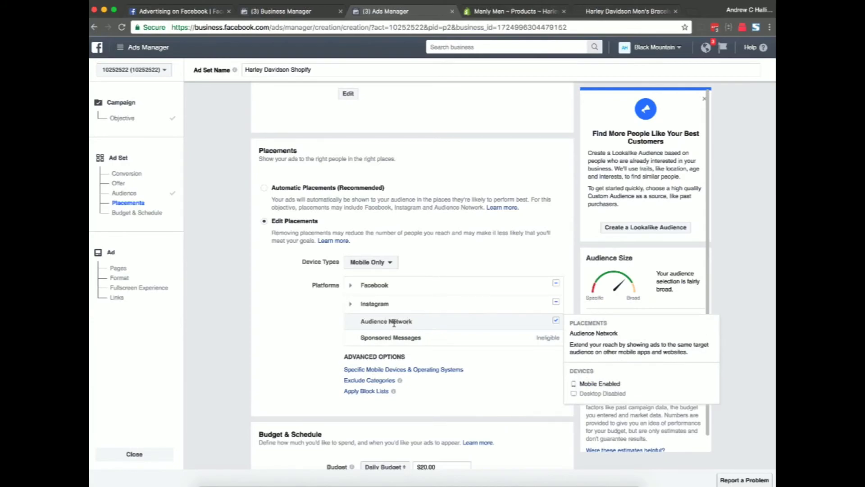
left_click(557, 321)
scroll(283, 327, "down", 2)
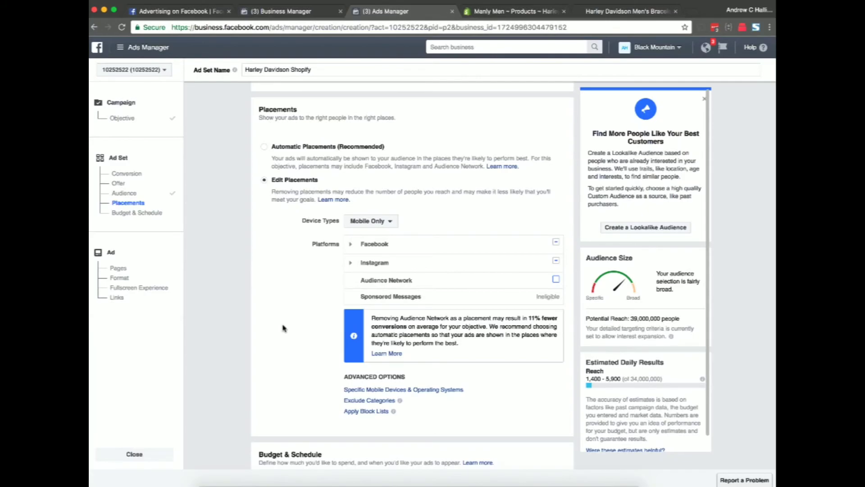
left_click(556, 280)
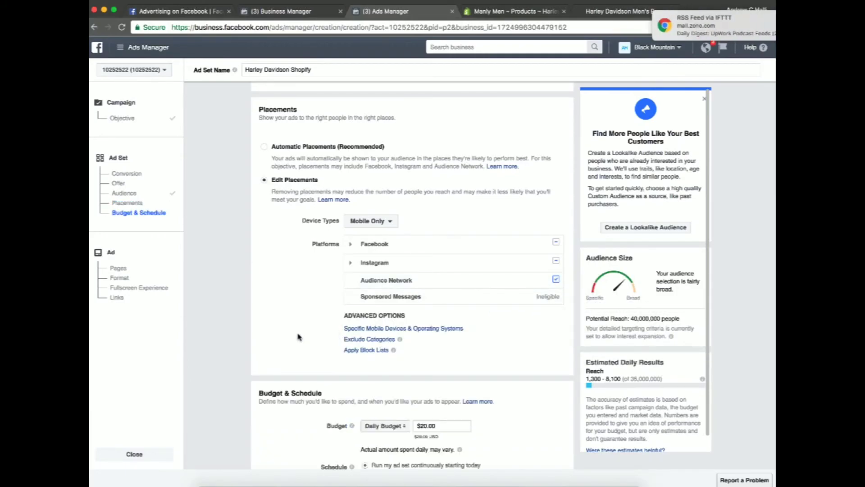
scroll(297, 337, "down", 5)
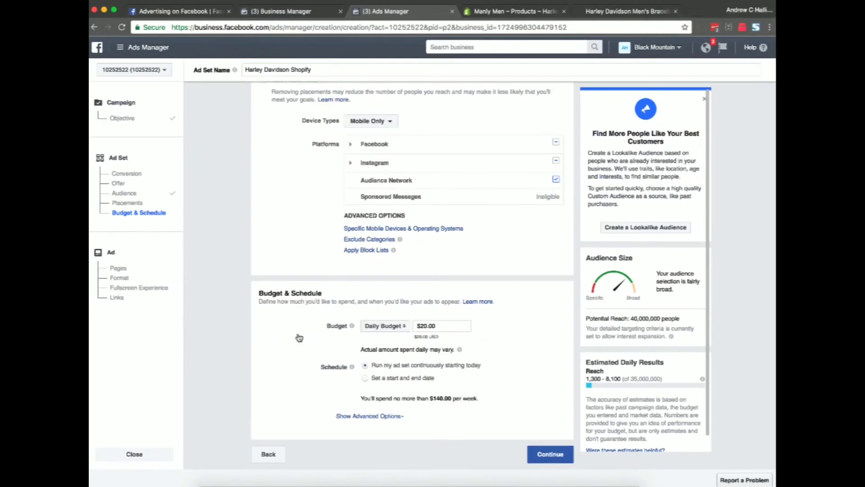
mouse_move(392, 181)
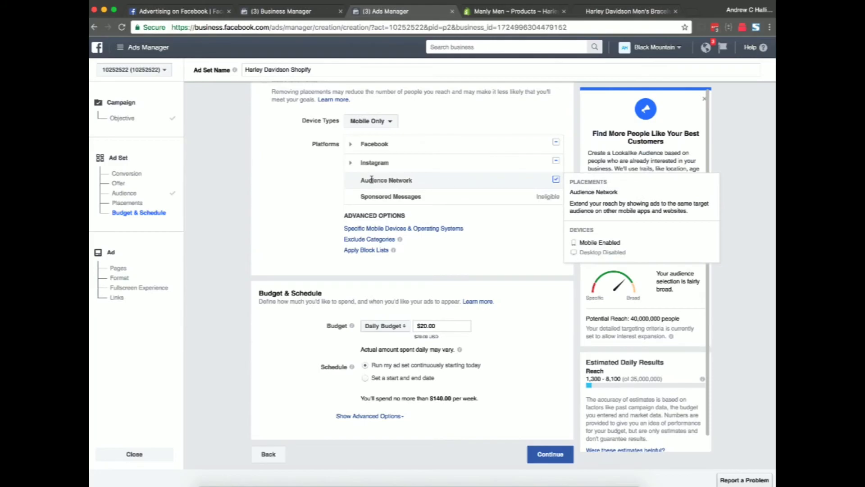
left_click(556, 180)
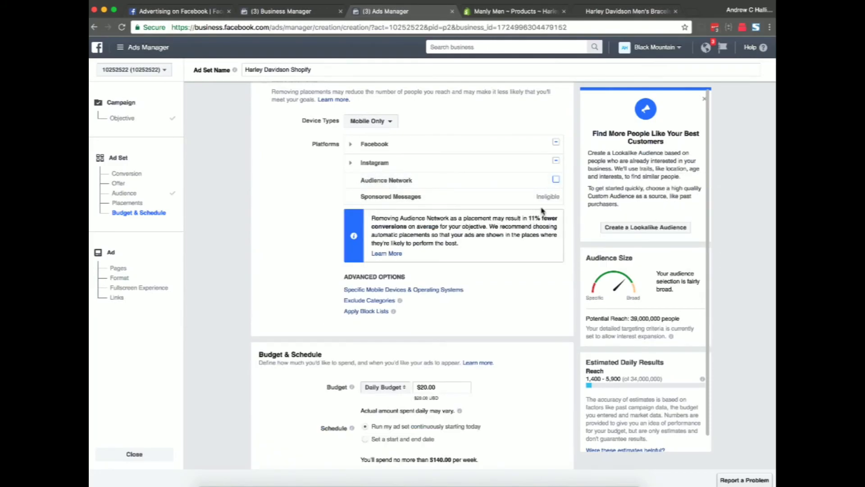
left_click(554, 181)
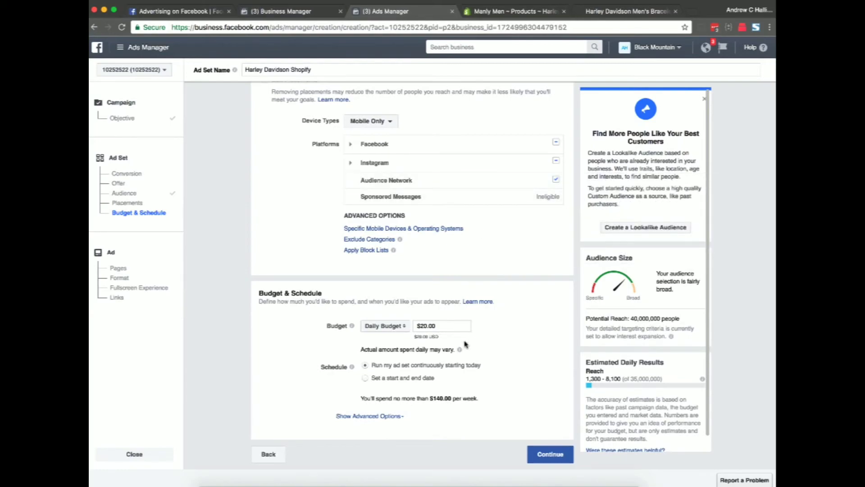
Set the ad set's daily budget to $5.00 and switch its schedule to a start and end date
left_click_drag(436, 326, 399, 331)
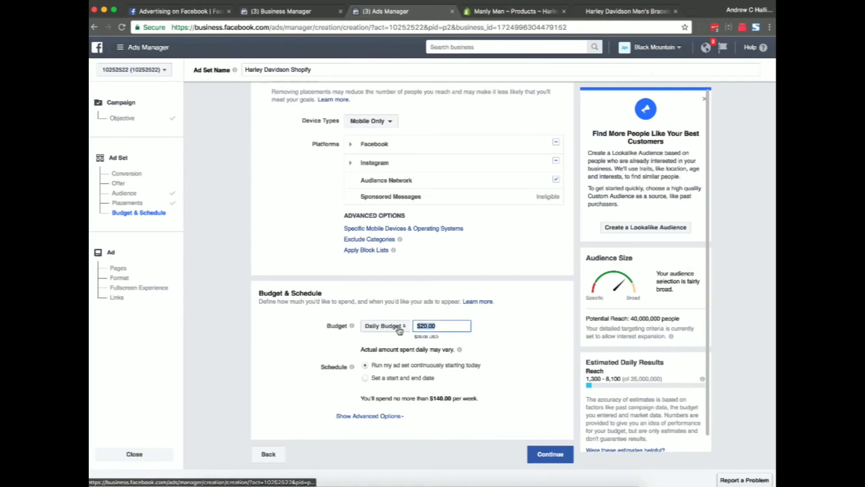
type("5")
key("Tab")
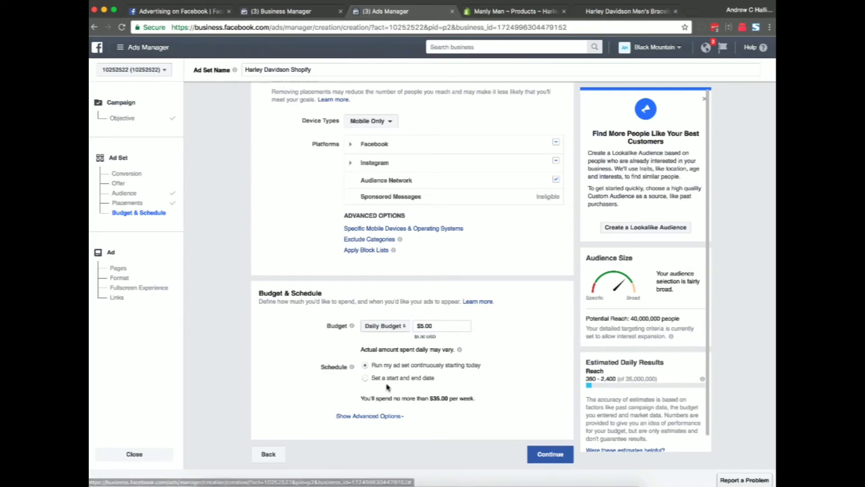
left_click(383, 379)
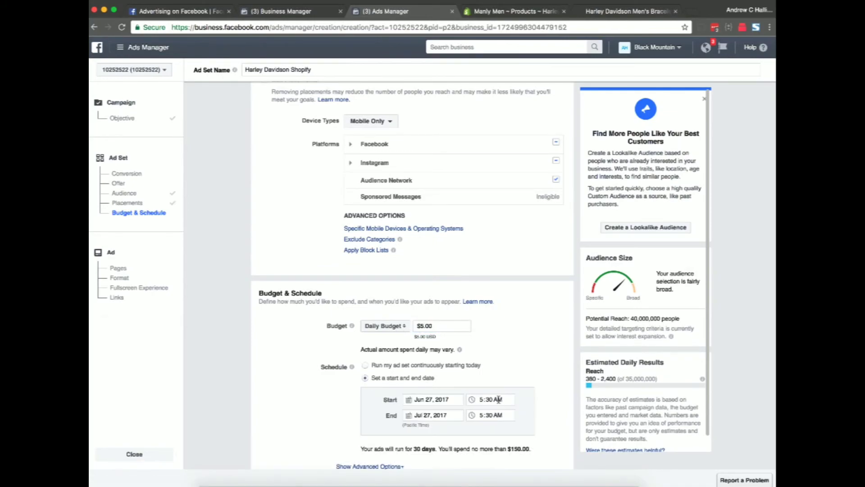
Set the end date of the ad set's schedule to Aug 3, 2017
left_click(432, 415)
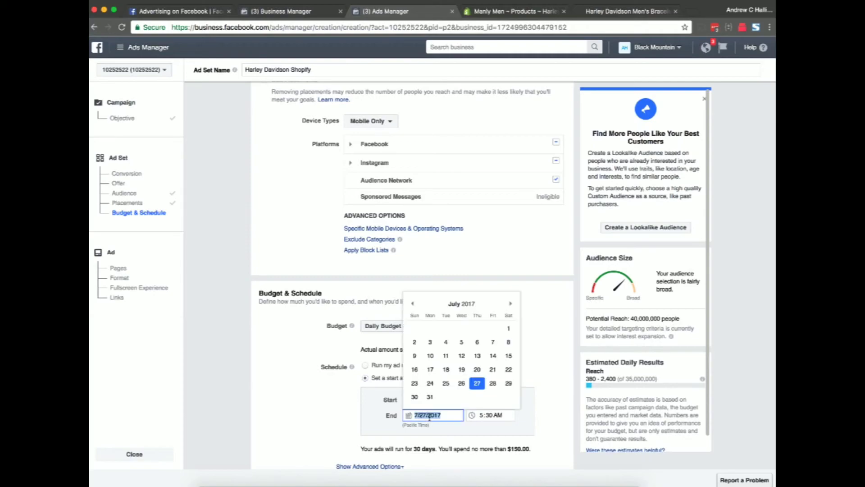
left_click(511, 305)
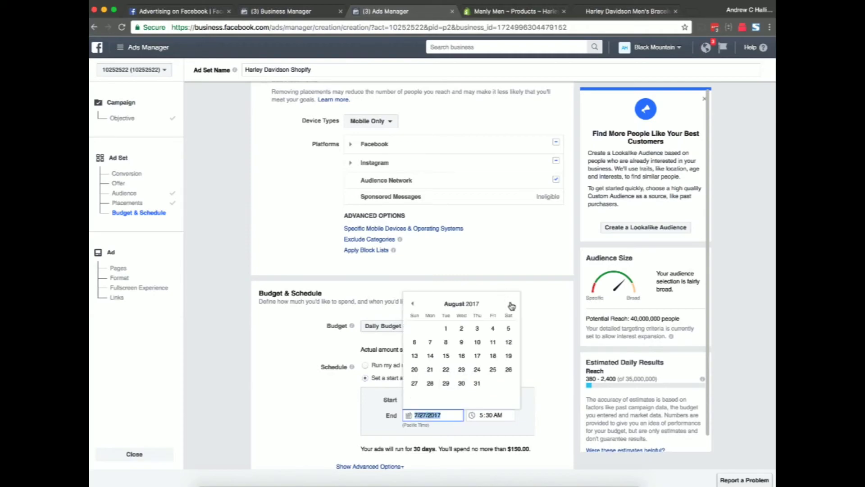
left_click(478, 328)
scroll(304, 429, "down", 1)
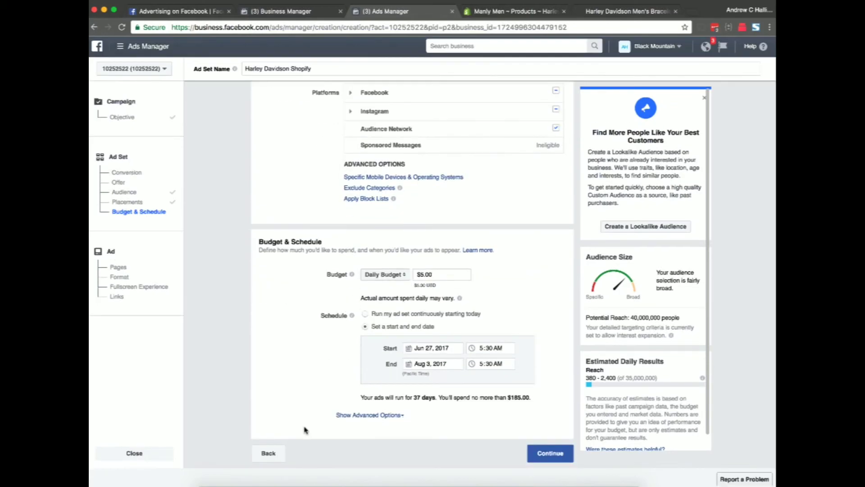
Set the schedule's end date to Jul 4, 2017 and try to continue to the ad
left_click(435, 370)
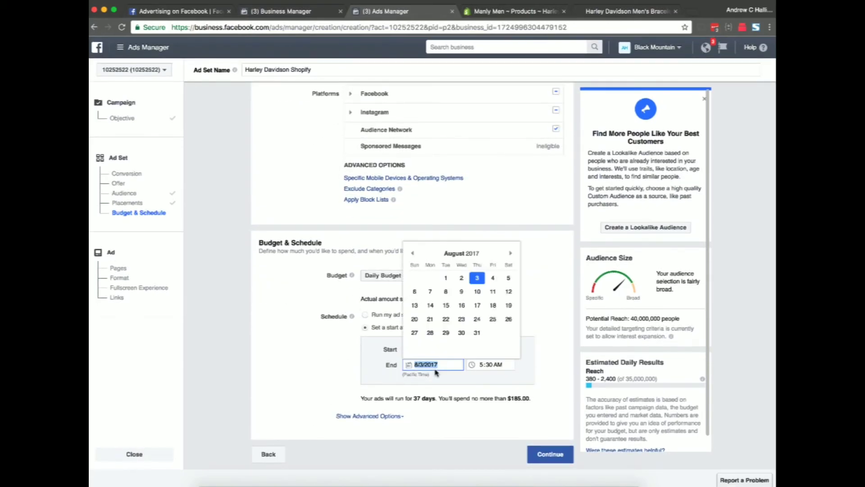
left_click(412, 255)
left_click(446, 291)
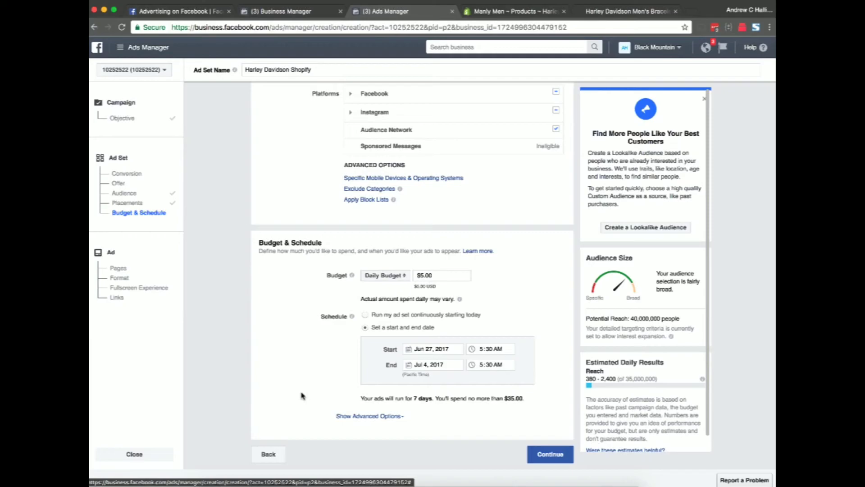
left_click(555, 456)
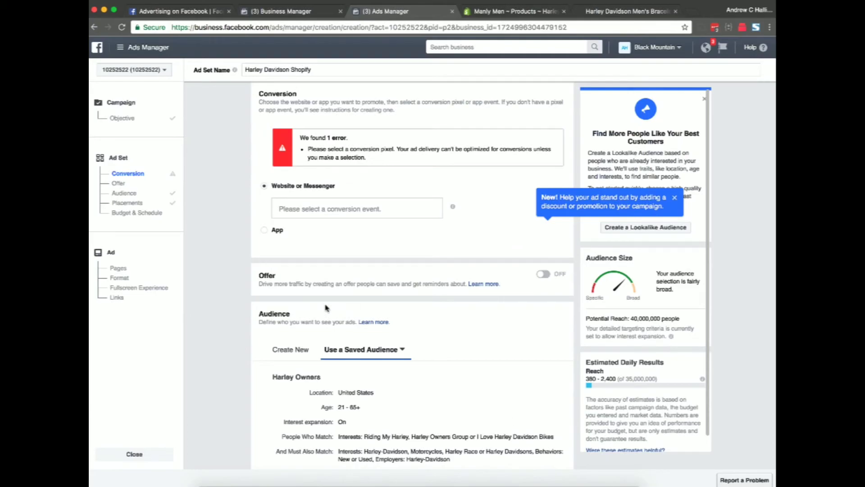
Look through the conversion events of the Black Mountain pixel and select Add To Cart as the ad set's website conversion event
left_click(328, 203)
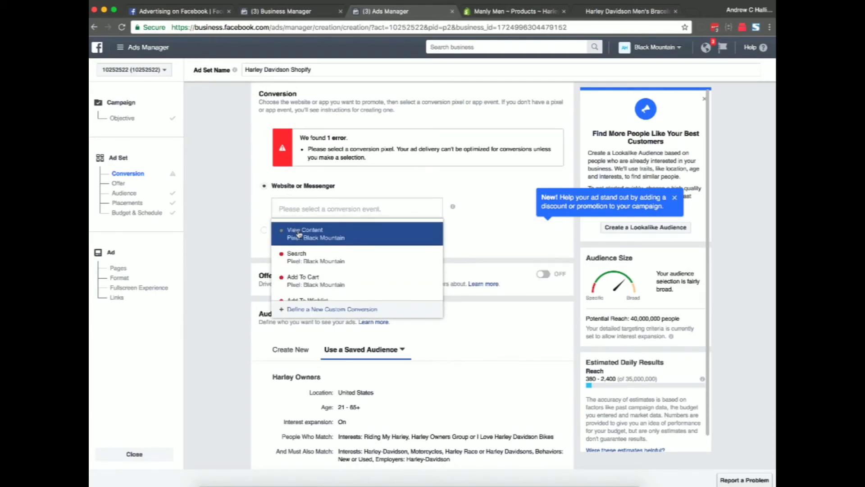
scroll(314, 275, "down", 1)
scroll(314, 275, "down", 3)
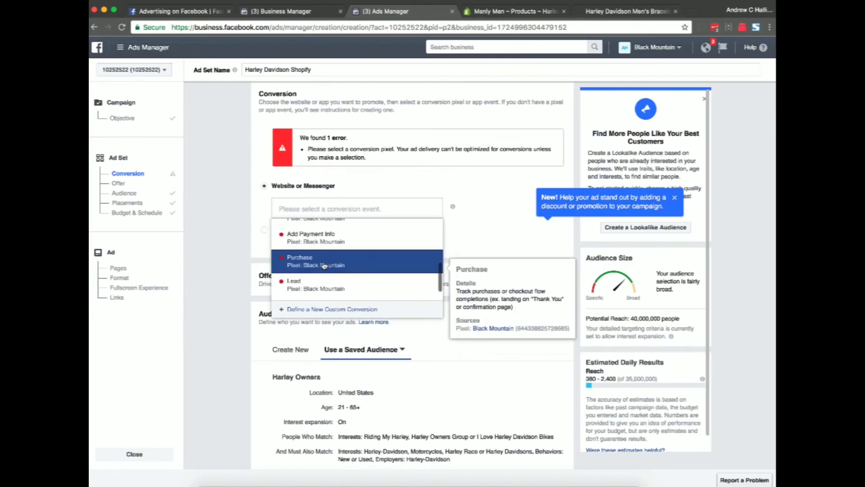
scroll(315, 265, "up", 5)
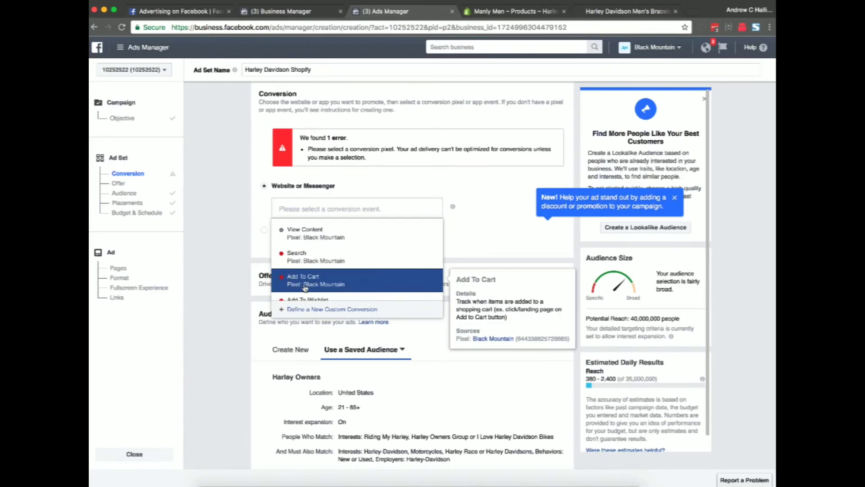
scroll(307, 288, "down", 1)
scroll(307, 287, "down", 3)
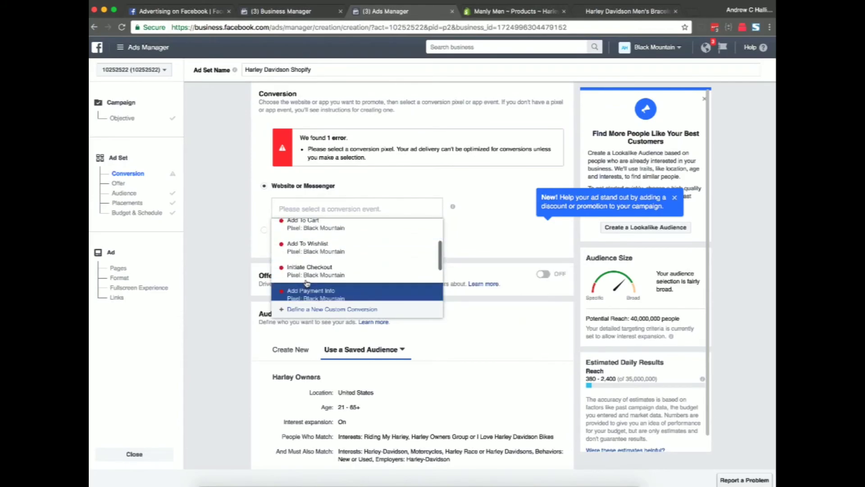
scroll(307, 271, "down", 5)
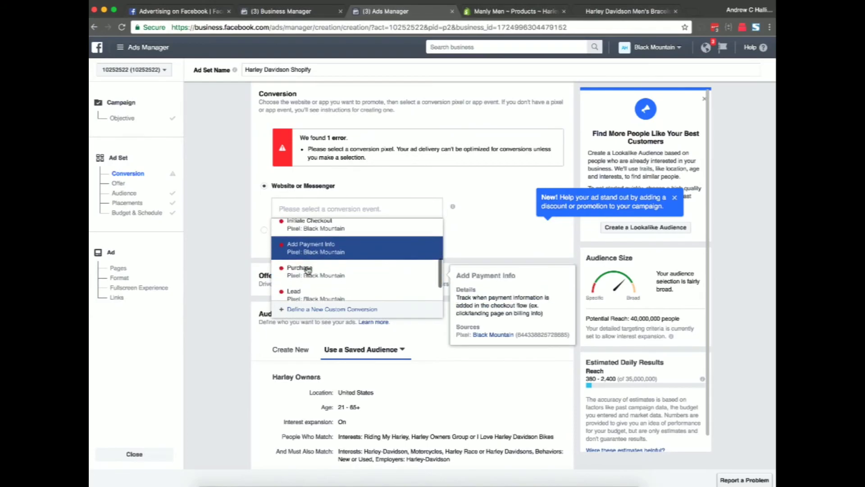
scroll(308, 269, "up", 8)
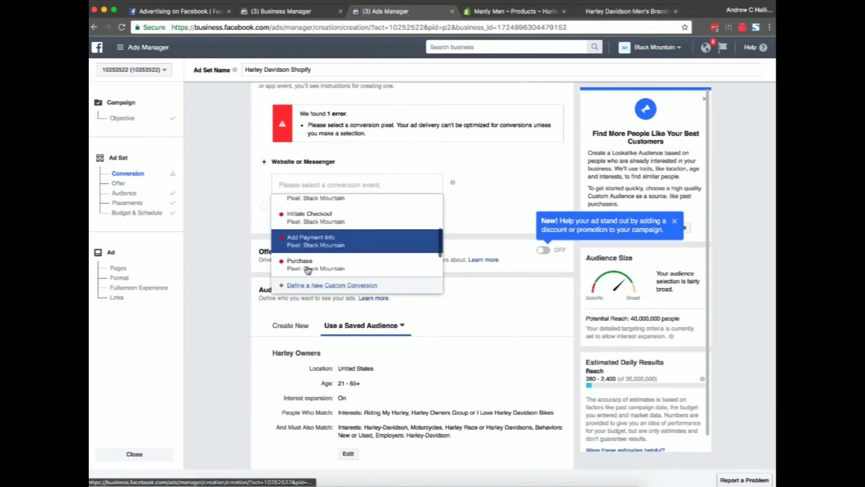
scroll(309, 270, "up", 3)
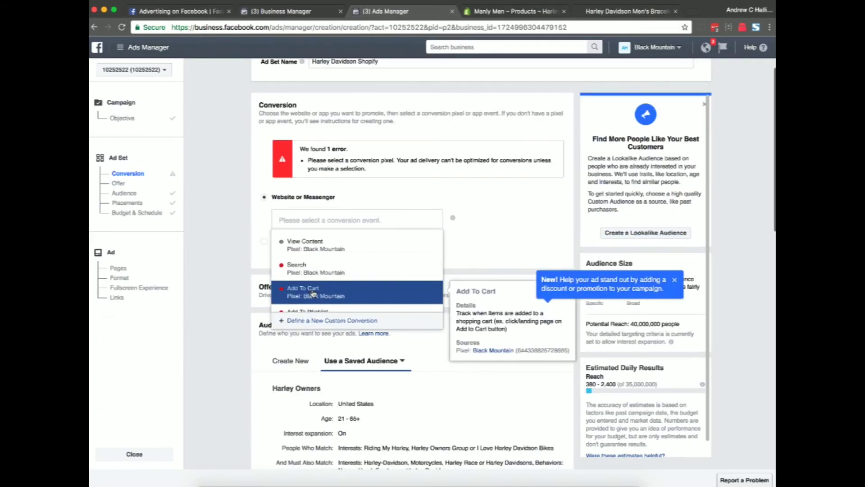
scroll(314, 293, "down", 5)
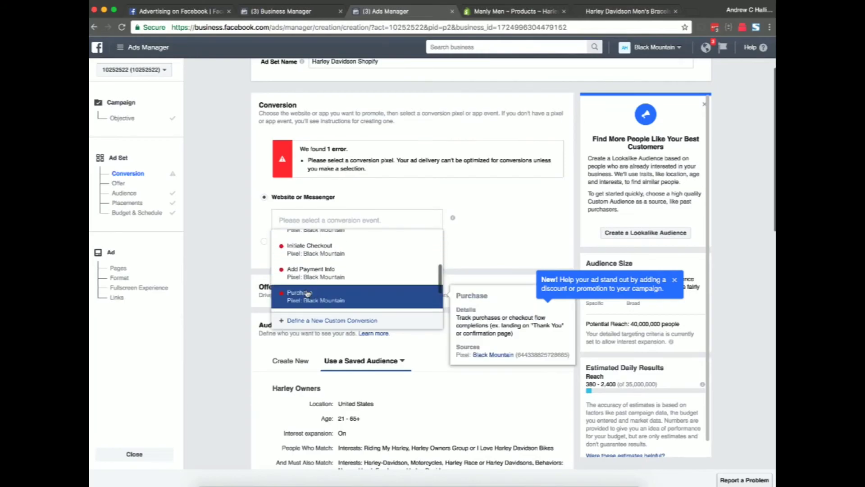
scroll(324, 280, "up", 3)
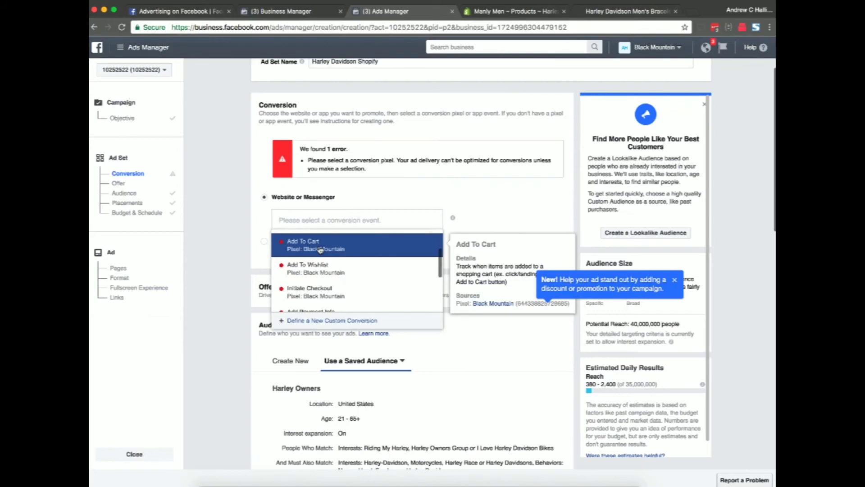
left_click(320, 250)
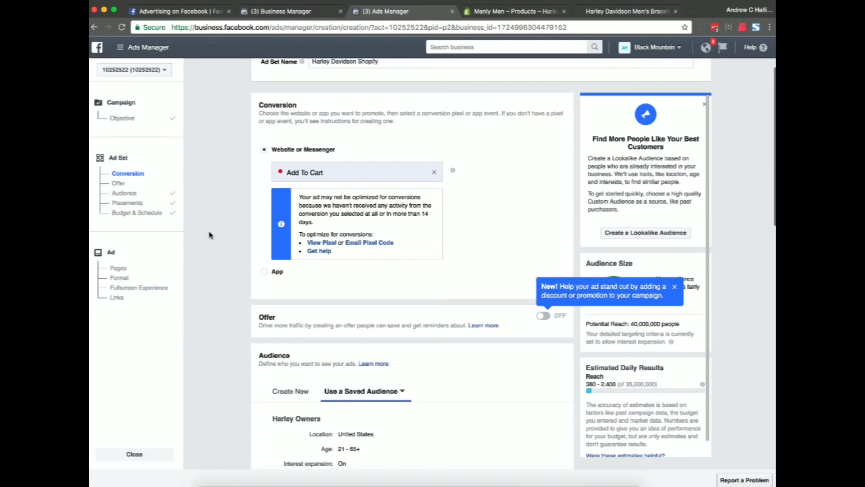
scroll(209, 235, "down", 1)
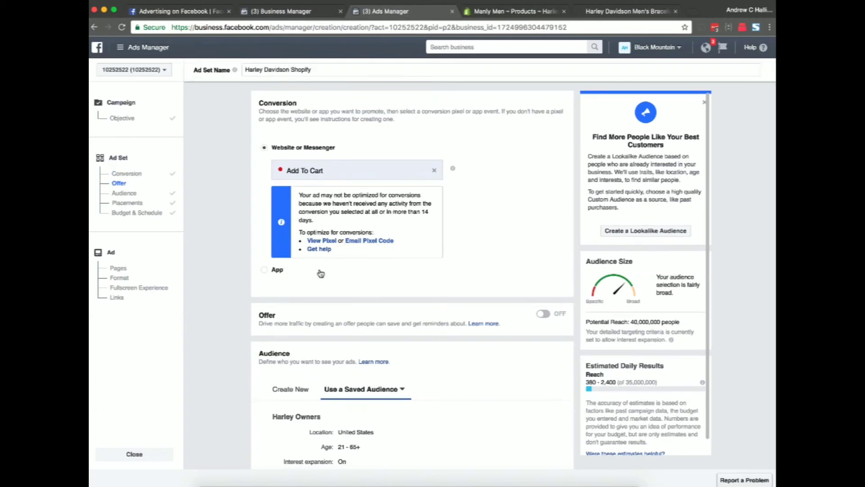
scroll(247, 311, "down", 10)
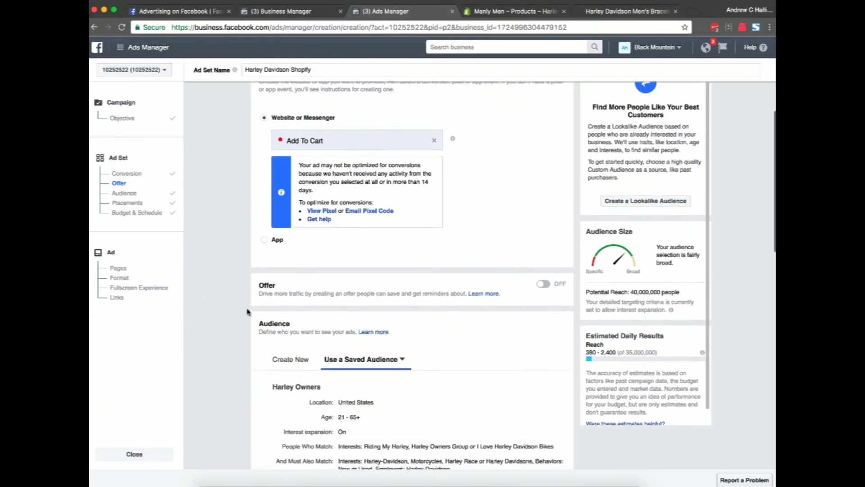
Continue from the ad set to the ad and choose the Single Image format
scroll(247, 312, "down", 2)
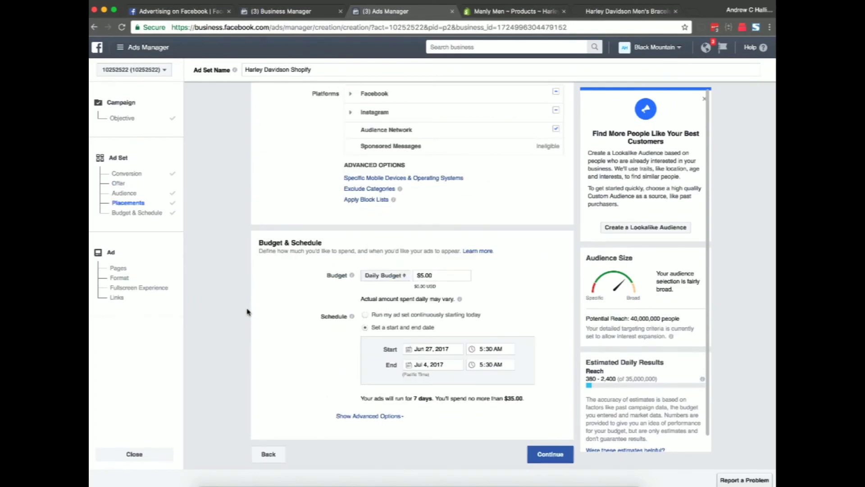
left_click(557, 459)
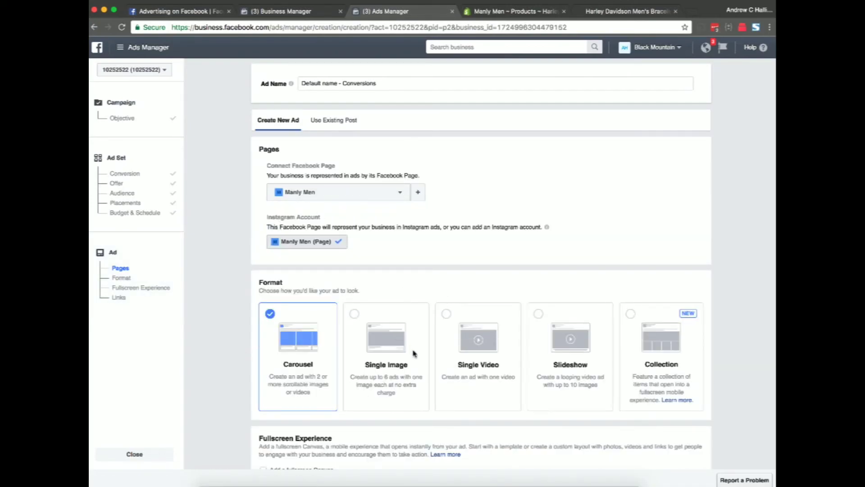
scroll(347, 275, "down", 2)
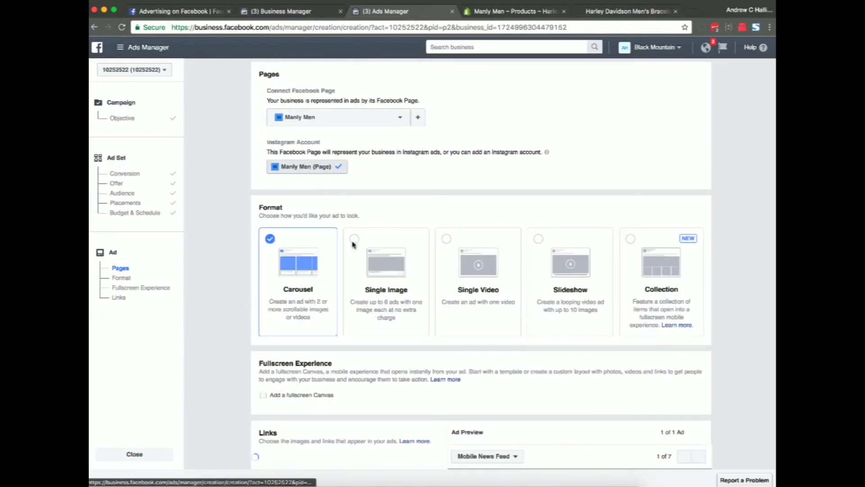
scroll(353, 240, "up", 1)
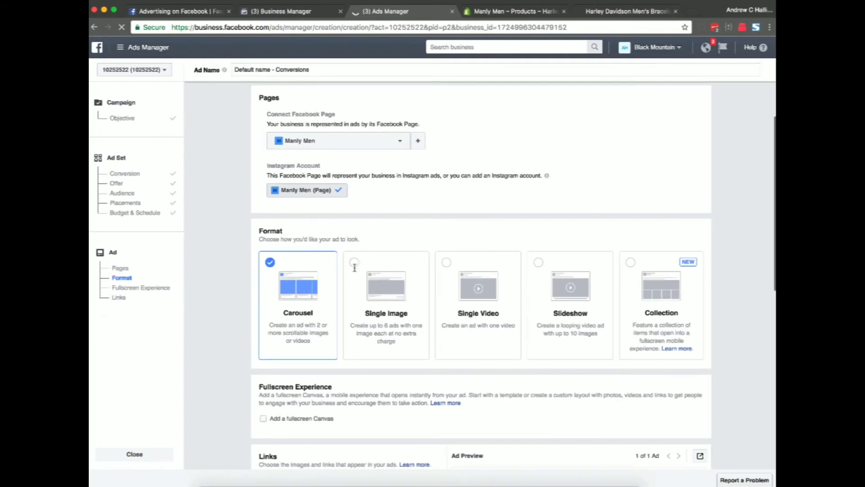
left_click(384, 288)
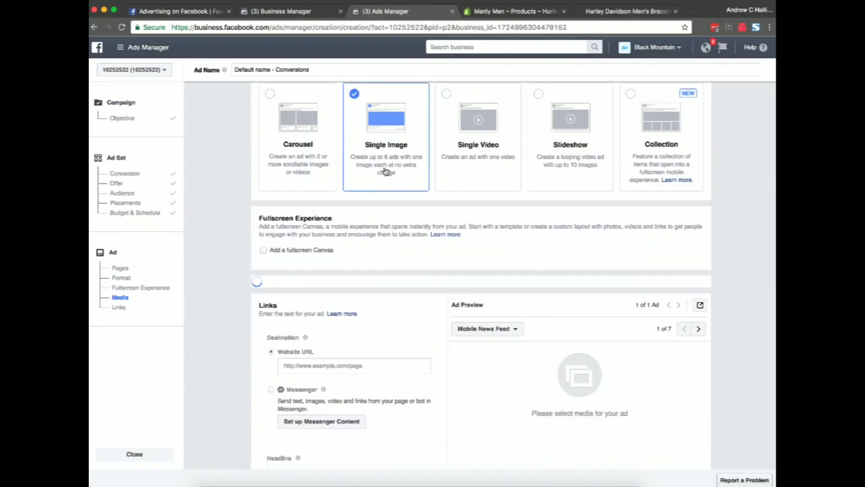
Get the address of the Harley Davidson Men's Bracelet product page from the store and return to the ad
key("super+shift+v")
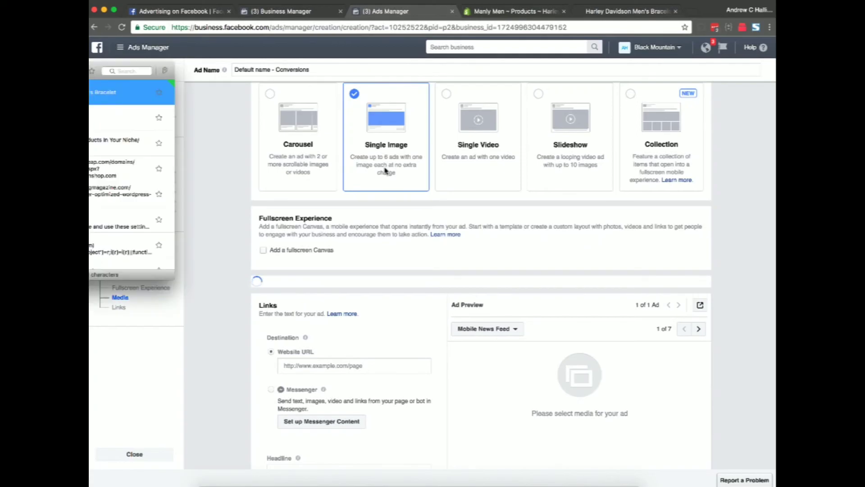
key("Escape")
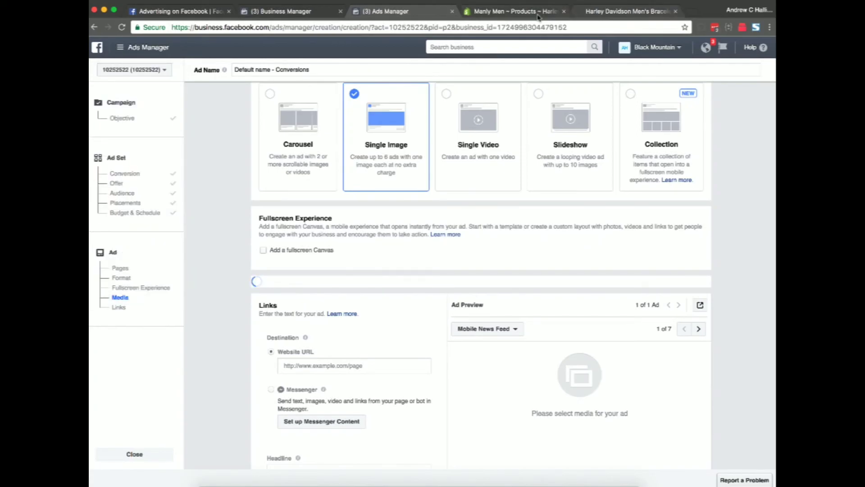
left_click(607, 9)
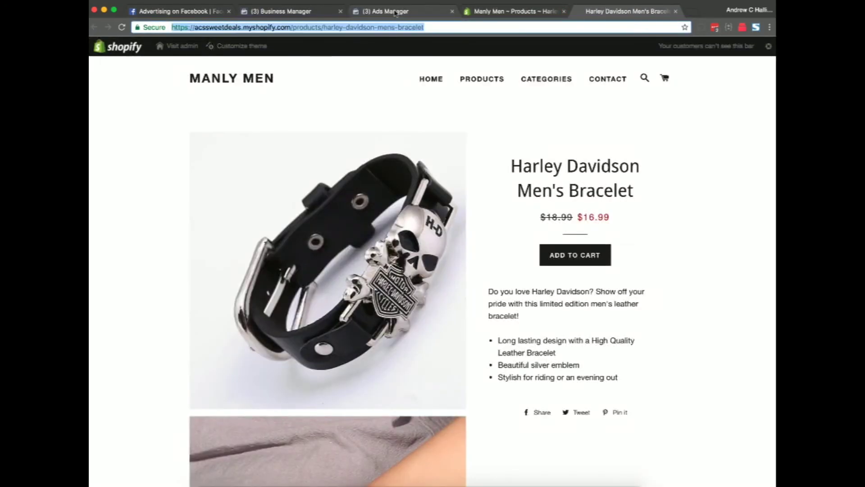
left_click(395, 13)
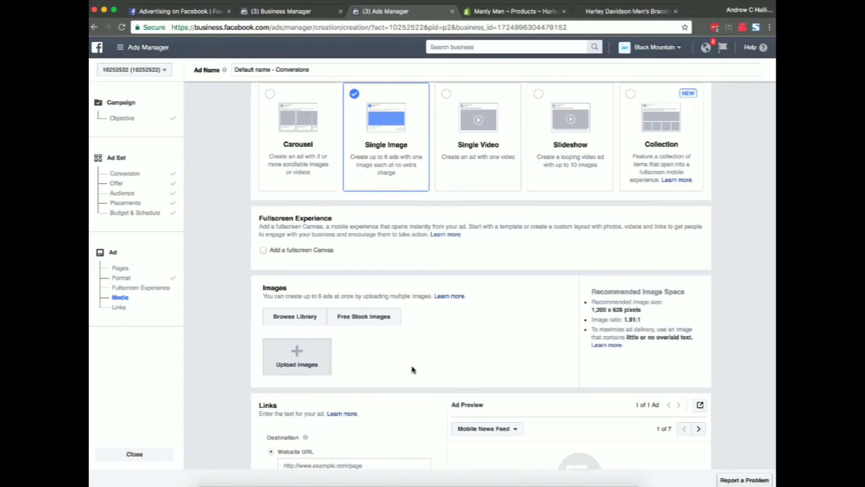
scroll(412, 367, "down", 3)
scroll(411, 370, "down", 1)
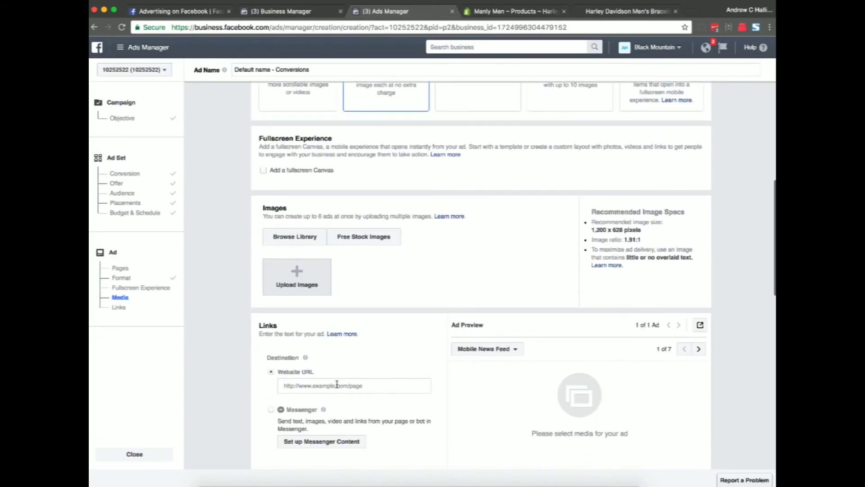
left_click(338, 385)
type("https://acssweetdeals.myshopify.com/products/harley-davidson-mens-bracelet")
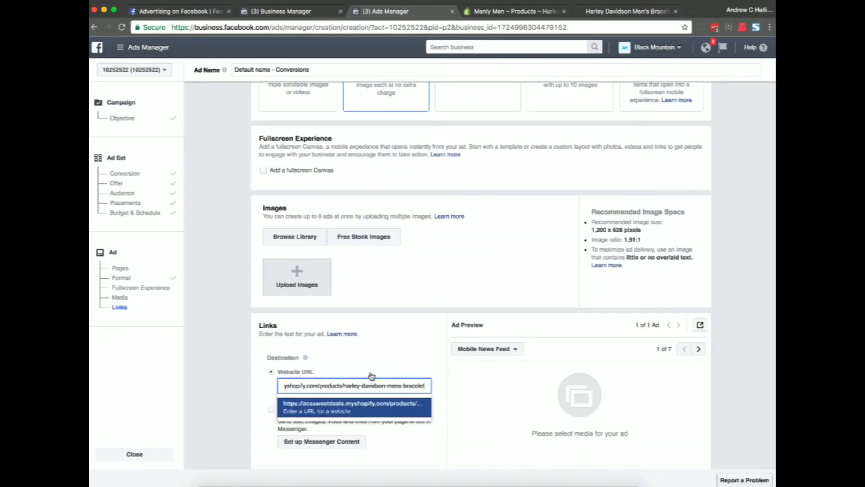
key("Return")
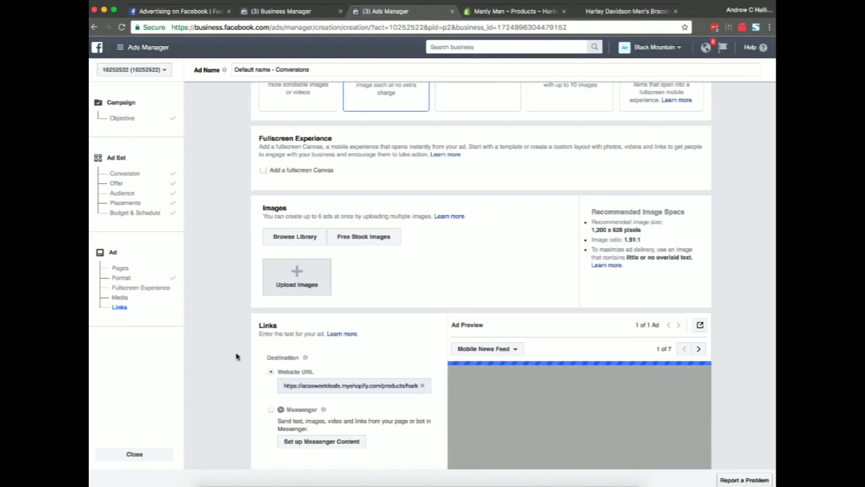
Examine the ad's images section, headline, text and call to action together with the mobile news feed preview
scroll(237, 356, "down", 3)
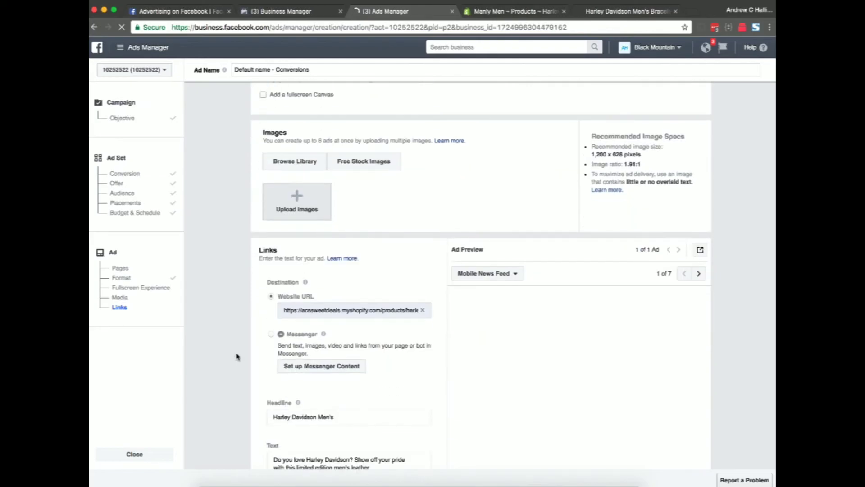
scroll(236, 356, "down", 3)
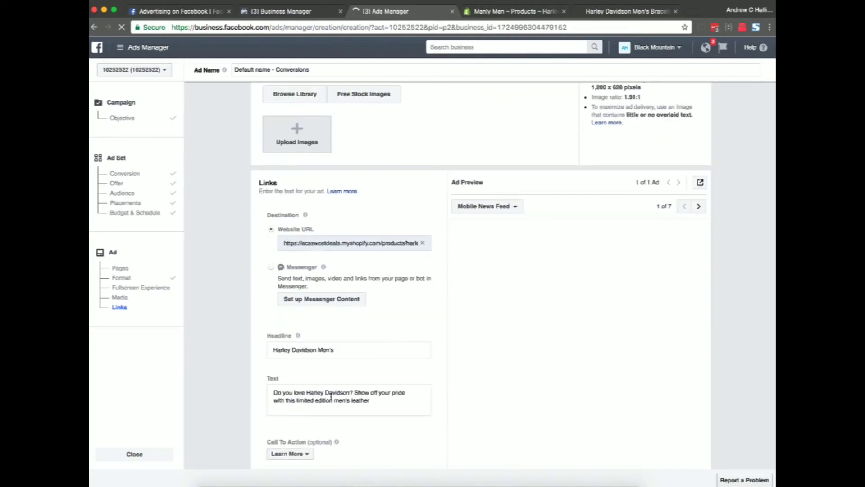
scroll(331, 396, "down", 2)
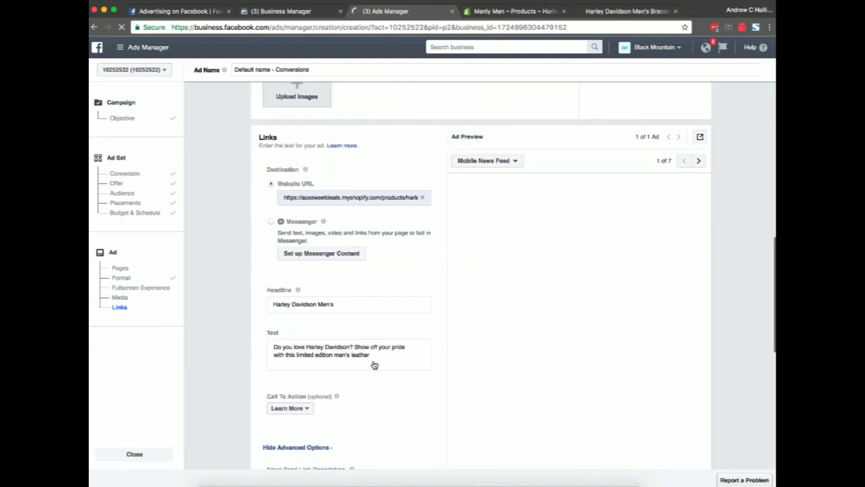
scroll(329, 156, "up", 4)
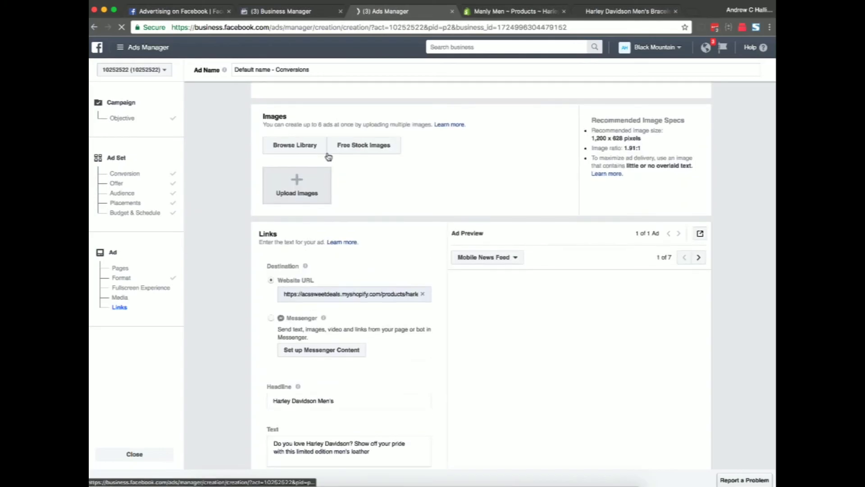
scroll(371, 231, "up", 4)
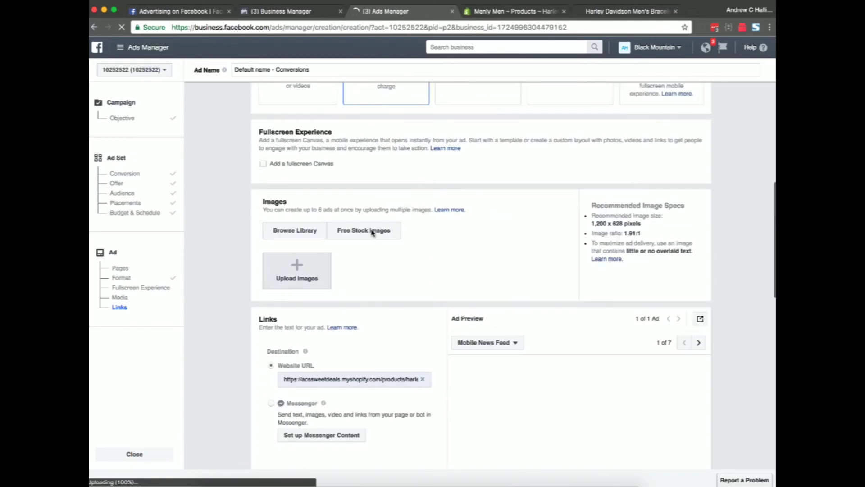
scroll(372, 232, "down", 10)
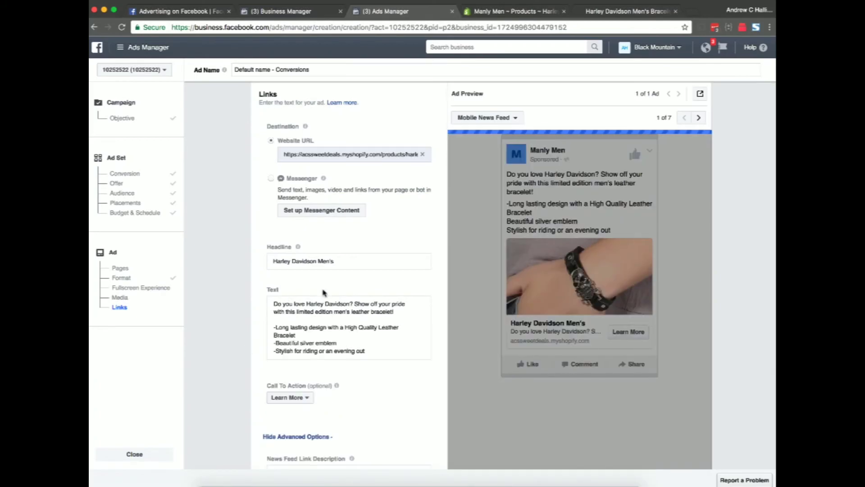
scroll(323, 293, "up", 1)
scroll(323, 293, "up", 3)
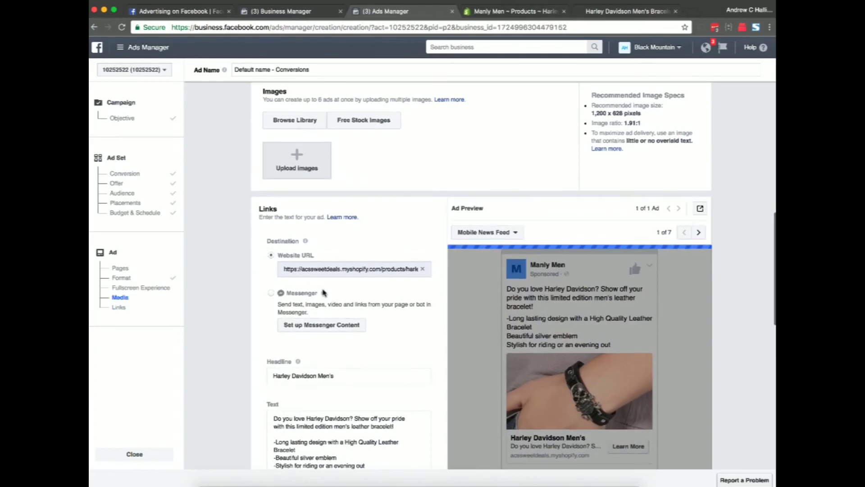
scroll(323, 293, "up", 5)
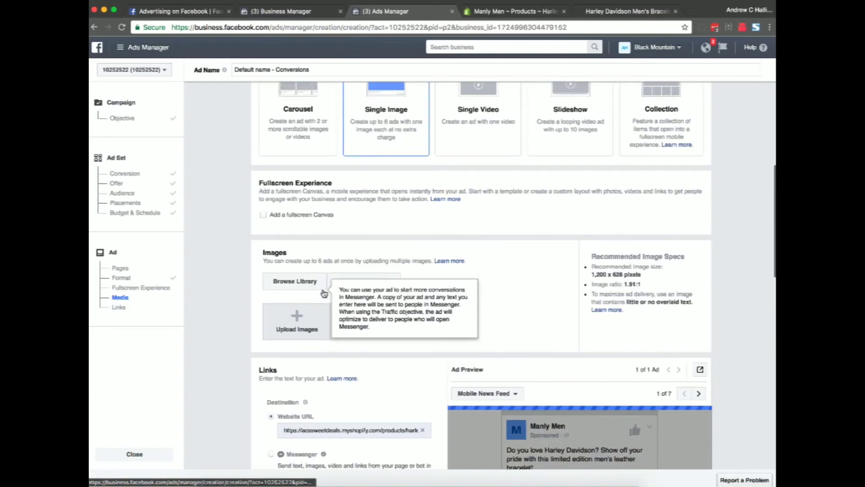
Change the ad's headline to "Harley Davidson Bracelet"
scroll(322, 293, "down", 8)
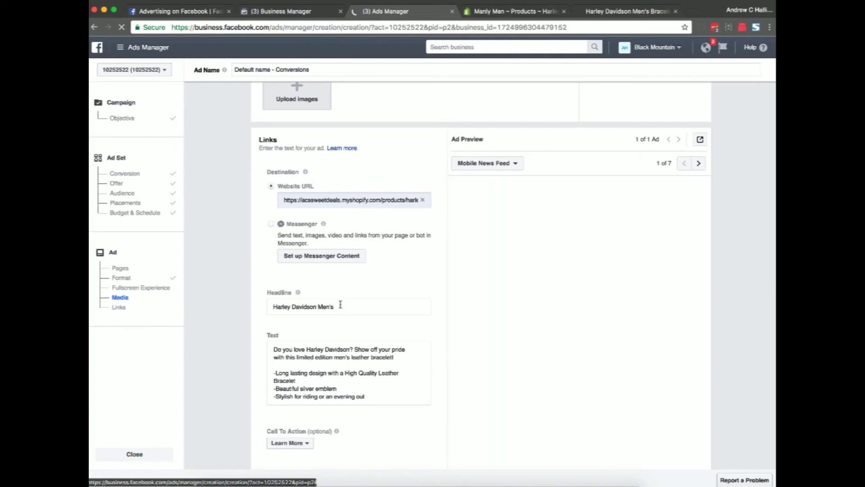
left_click(341, 306)
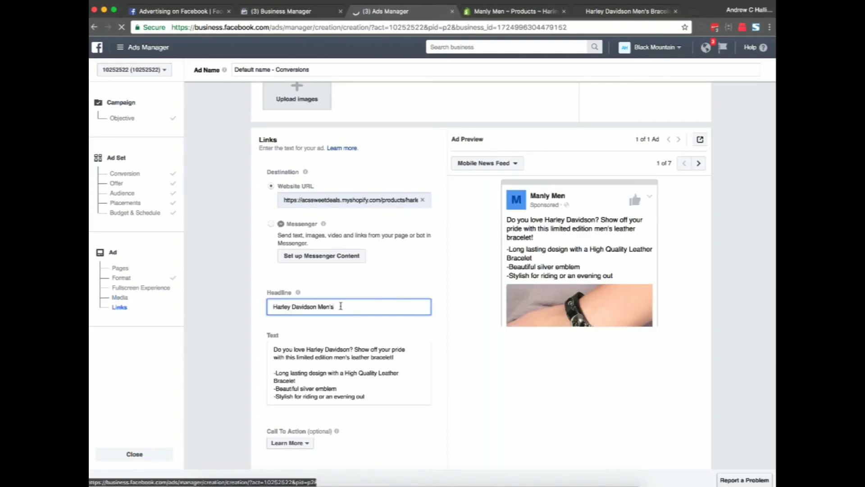
left_click_drag(341, 306, 317, 306)
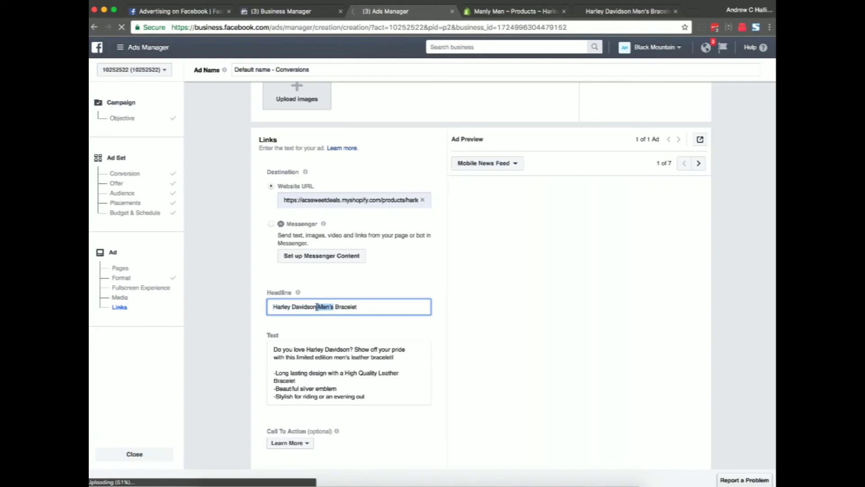
key("BackSpace")
key("BackSpace")
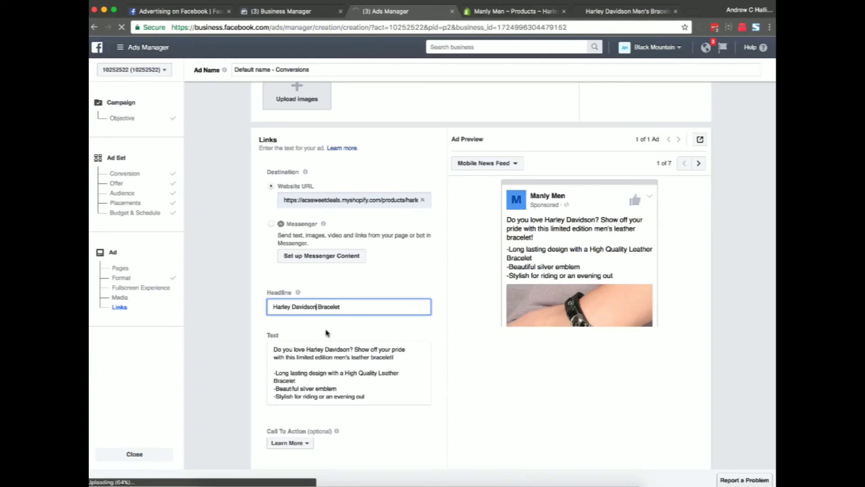
left_click(327, 333)
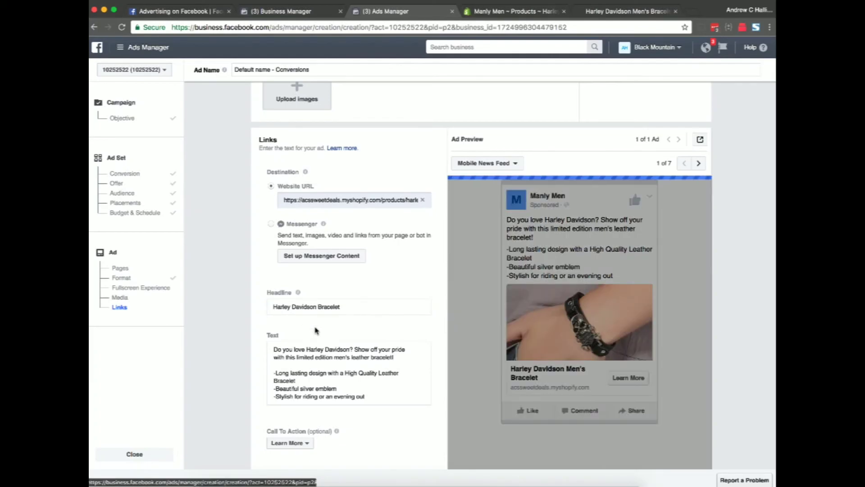
Look over the bracelet's photos on the store's product page and the options available for the main image
scroll(316, 330, "up", 4)
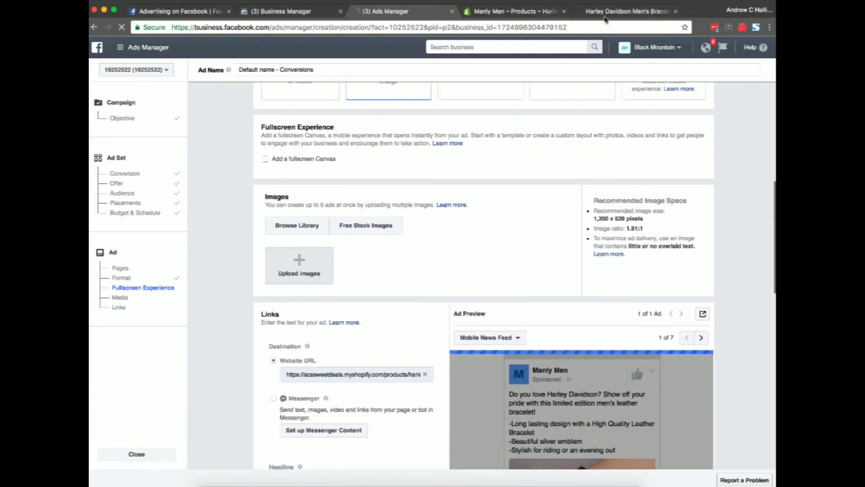
left_click(603, 11)
scroll(618, 432, "down", 1)
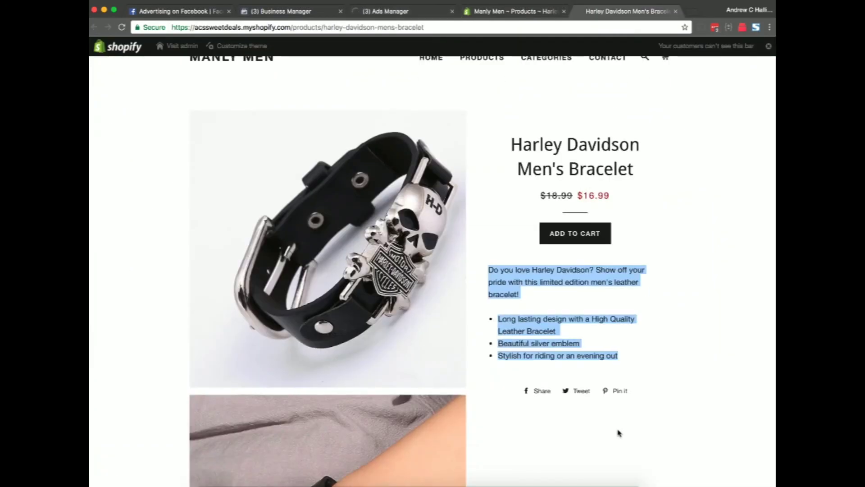
scroll(618, 433, "down", 8)
scroll(619, 431, "up", 9)
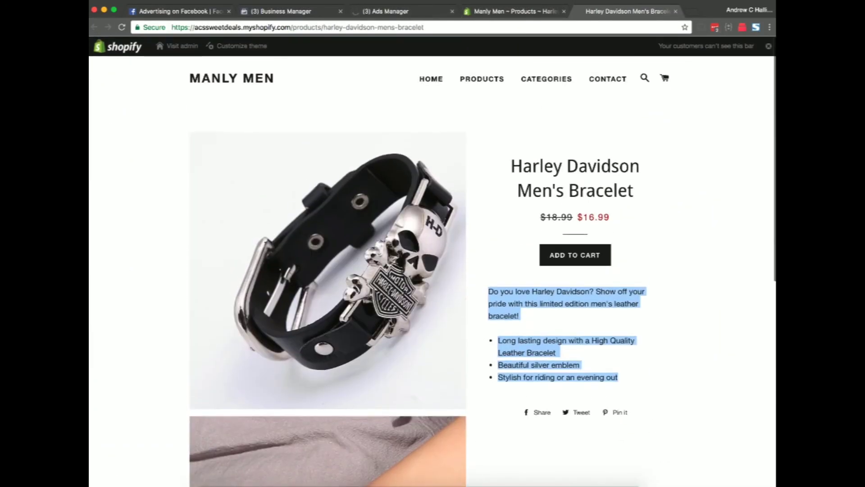
right_click(388, 320)
left_click(341, 271)
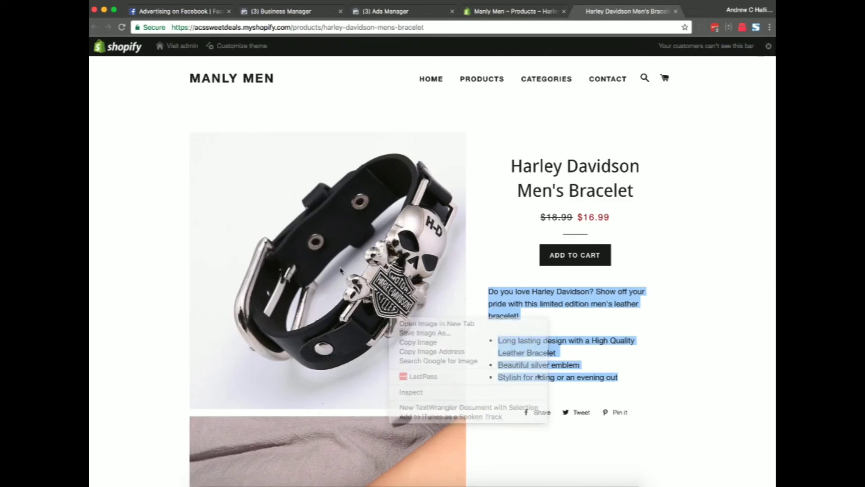
left_click_drag(464, 396, 298, 269)
Review the ad's format, images and link settings in Ads Manager, including the preview and advanced options
scroll(238, 327, "down", 2)
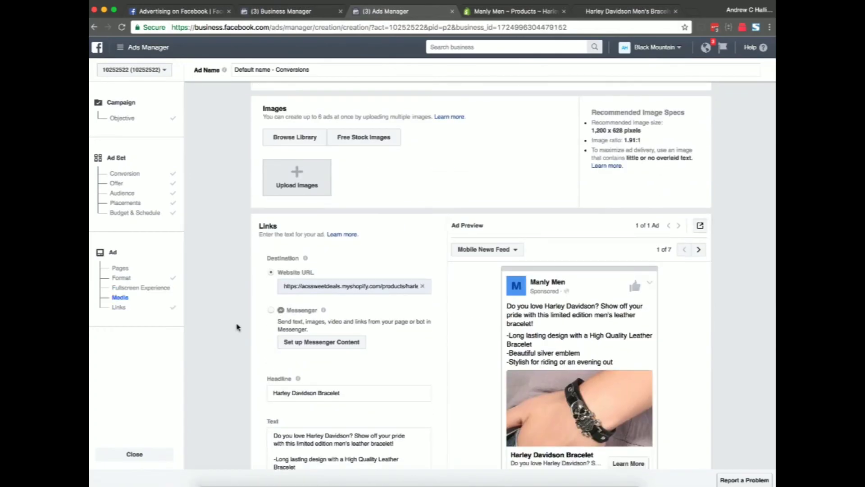
scroll(237, 327, "up", 2)
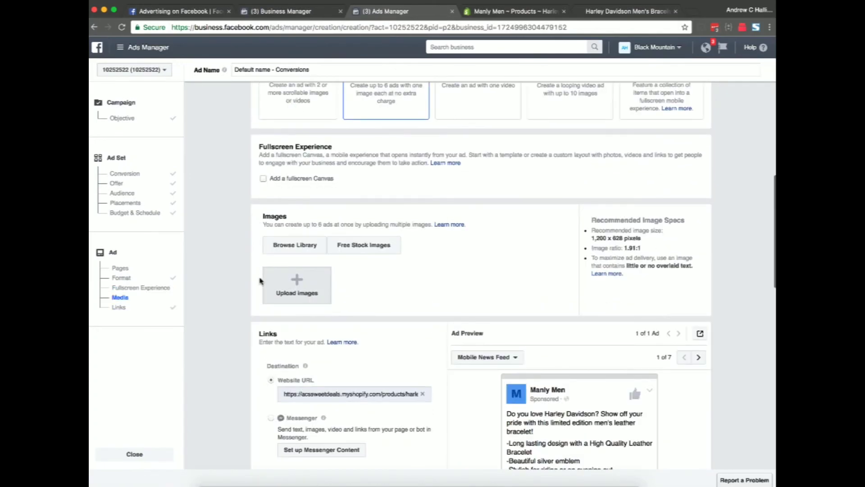
scroll(260, 280, "down", 5)
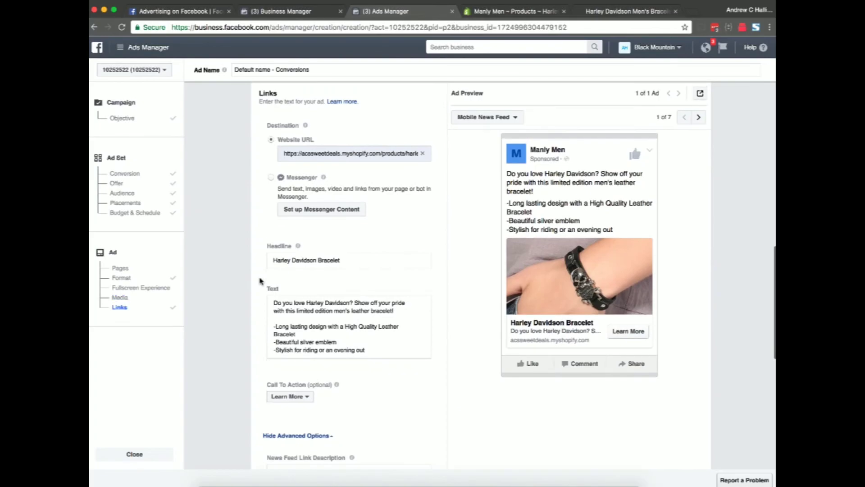
scroll(260, 280, "up", 7)
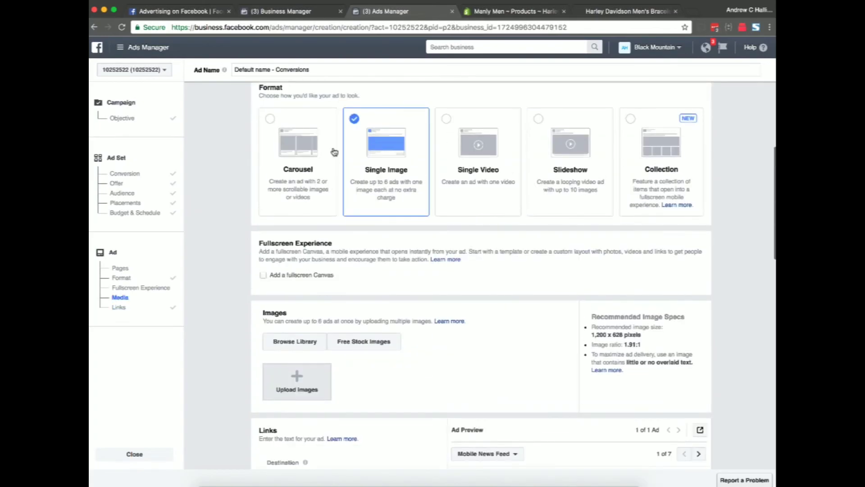
scroll(378, 286, "down", 5)
scroll(378, 286, "down", 3)
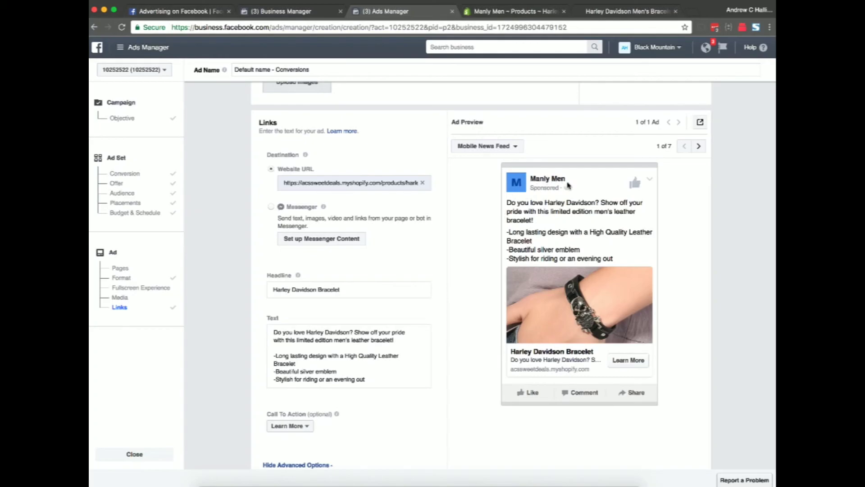
scroll(438, 332, "down", 2)
scroll(437, 331, "down", 3)
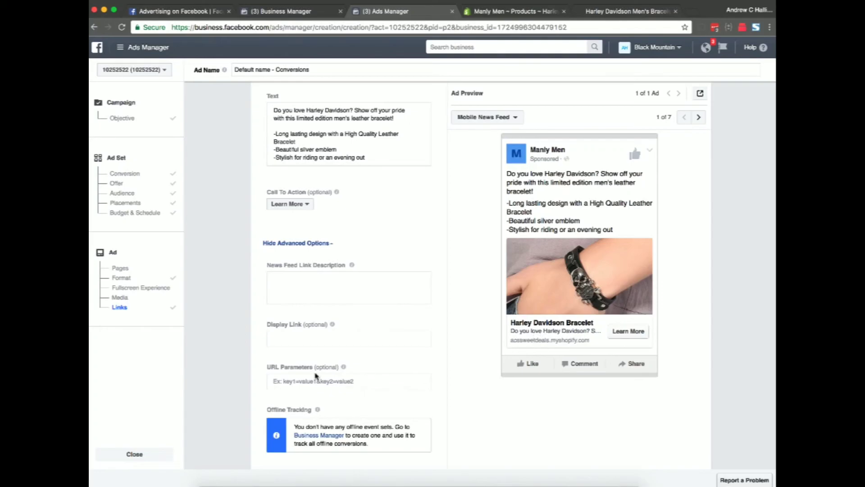
Review the ad's link, text, advanced options and pixel tracking settings down to the order section
scroll(317, 377, "down", 3)
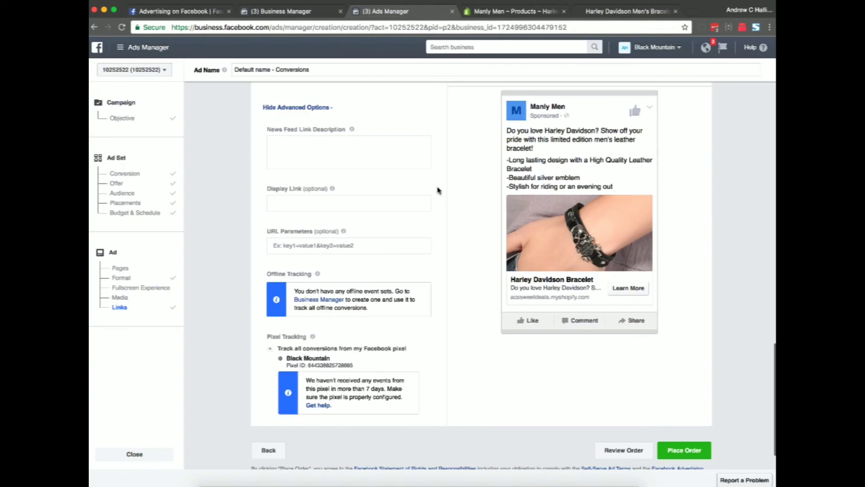
scroll(437, 191, "up", 3)
scroll(437, 190, "up", 5)
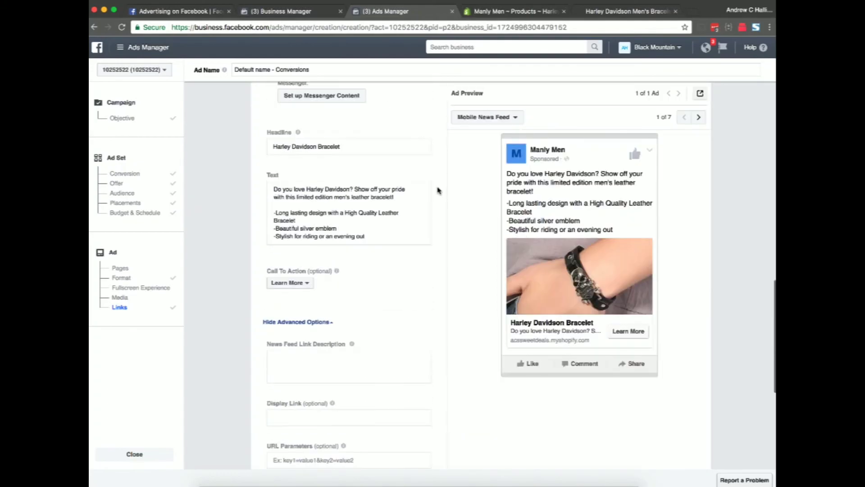
scroll(438, 190, "up", 2)
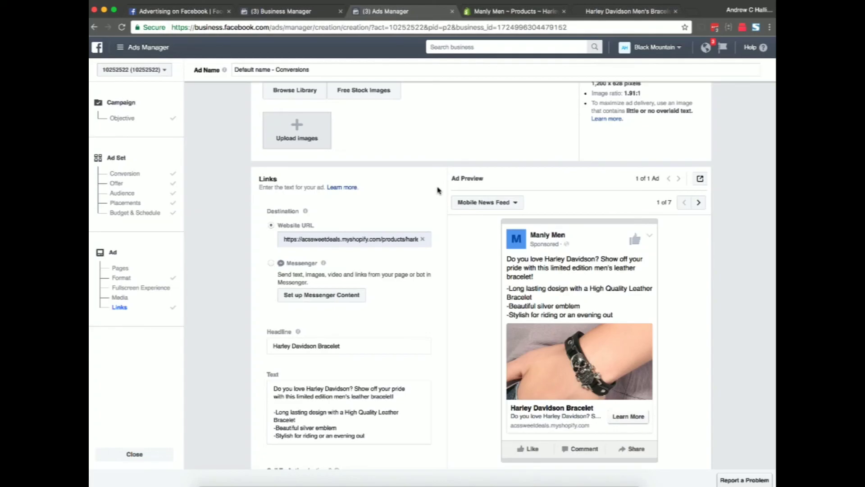
scroll(438, 190, "down", 10)
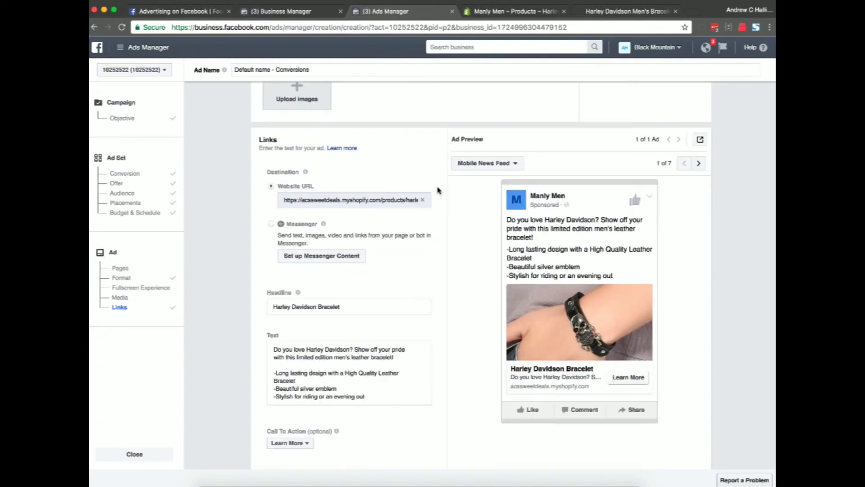
scroll(437, 191, "down", 2)
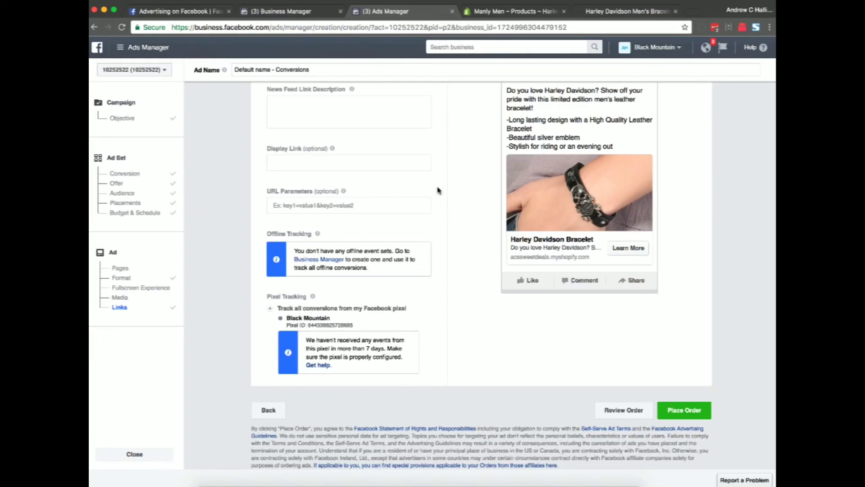
Name the ad "Harley Bracelet Shopify" and try to place the order
triple_click(260, 69)
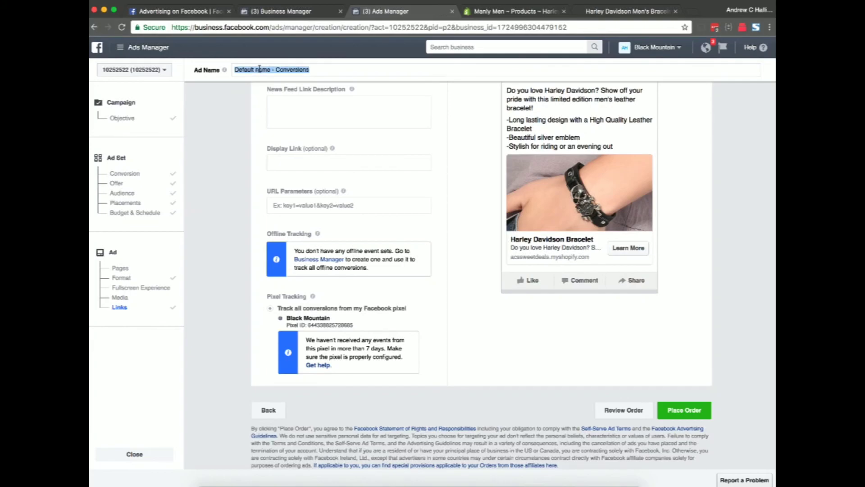
type("Ha")
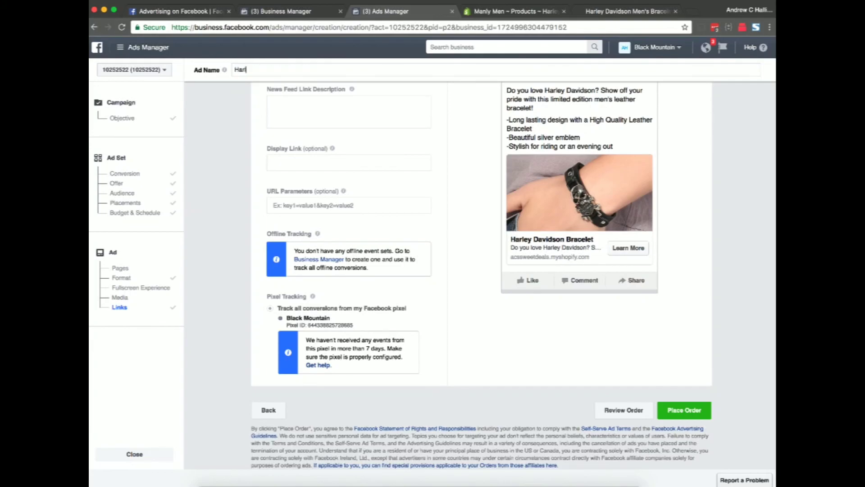
type("rley Bracelet Shopify")
left_click(689, 410)
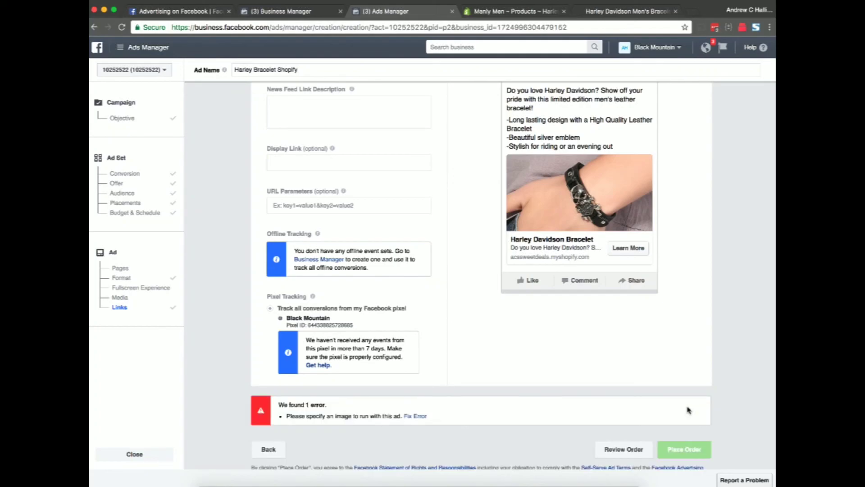
Upload the Harley Davidson bracelet photo as the ad's image
scroll(481, 330, "up", 10)
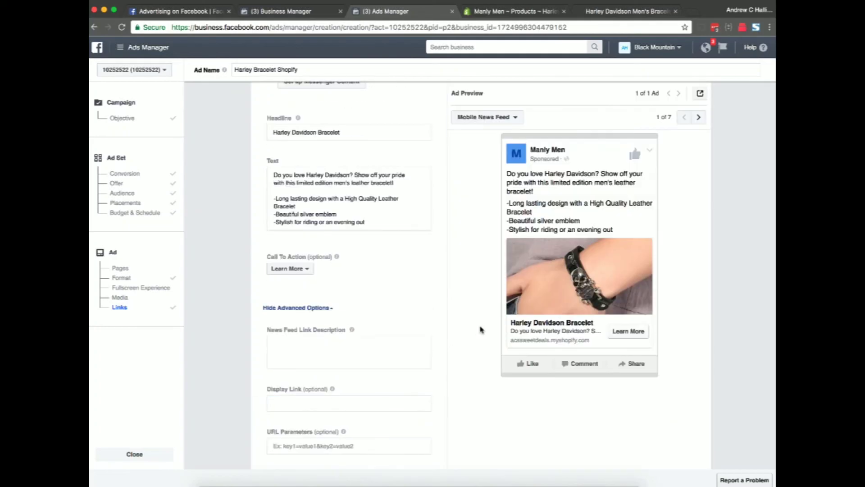
scroll(481, 330, "up", 3)
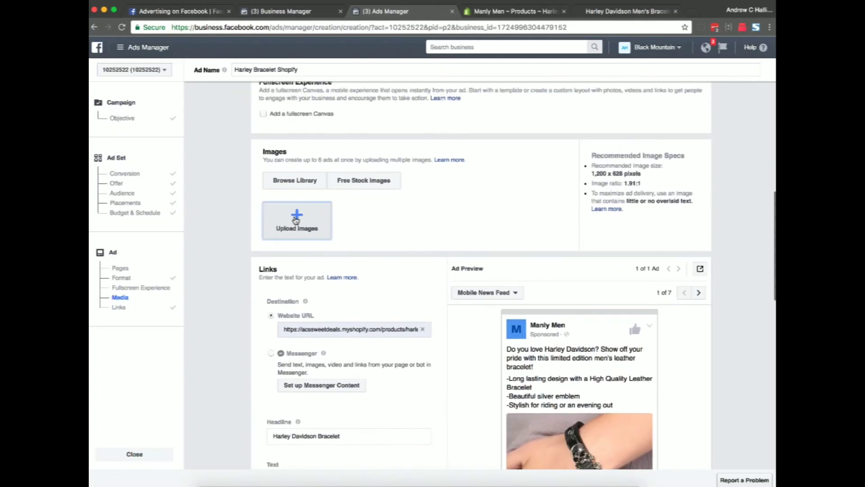
left_click(302, 220)
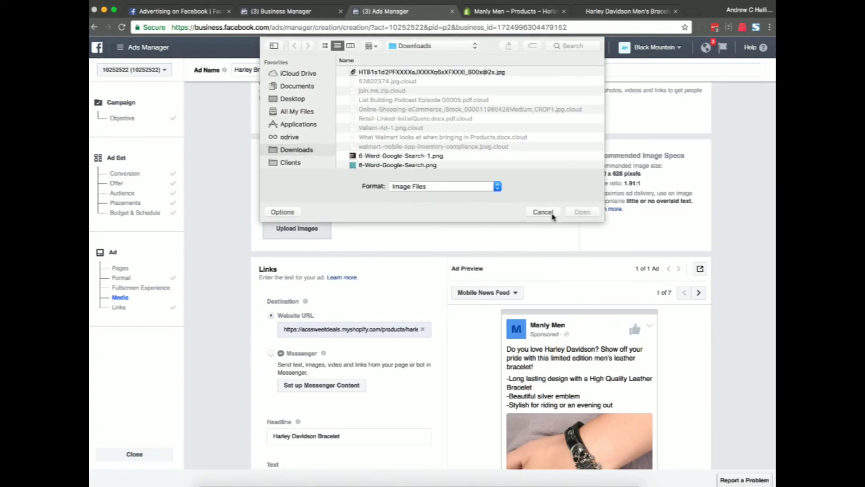
left_click(552, 212)
scroll(446, 329, "down", 4)
scroll(444, 331, "down", 5)
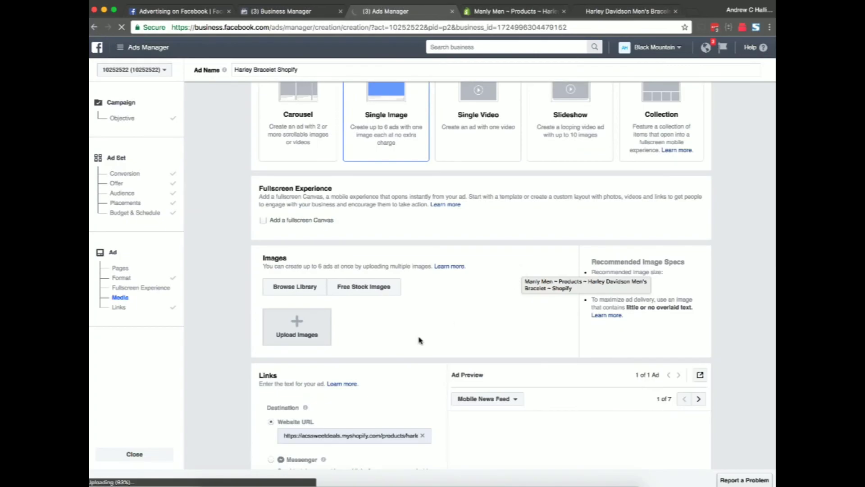
scroll(419, 341, "down", 3)
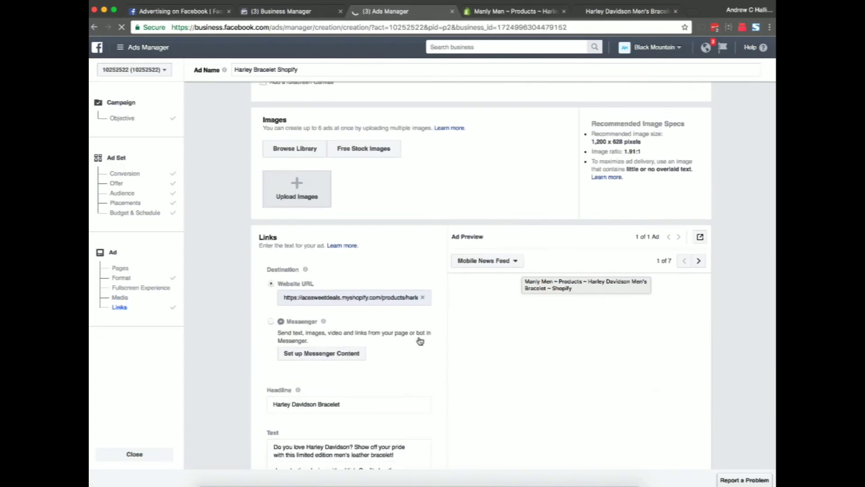
Check the uploaded image and the mobile news feed preview, and place the ad order
scroll(420, 341, "down", 7)
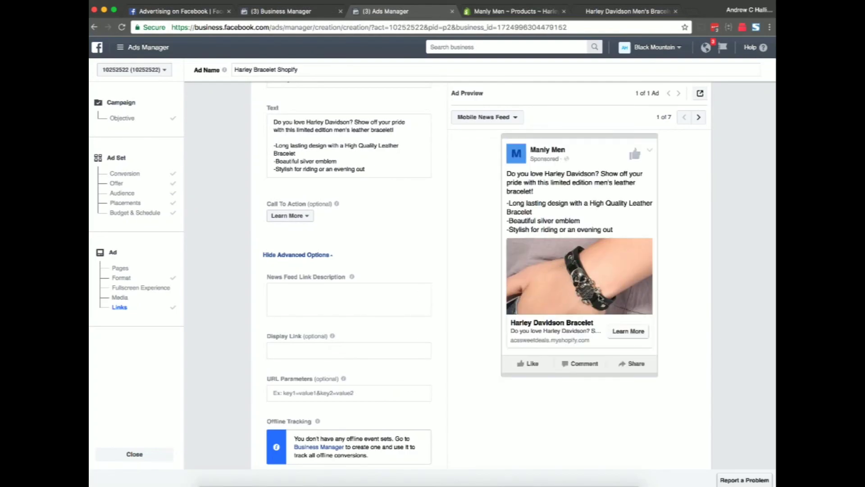
scroll(431, 283, "up", 10)
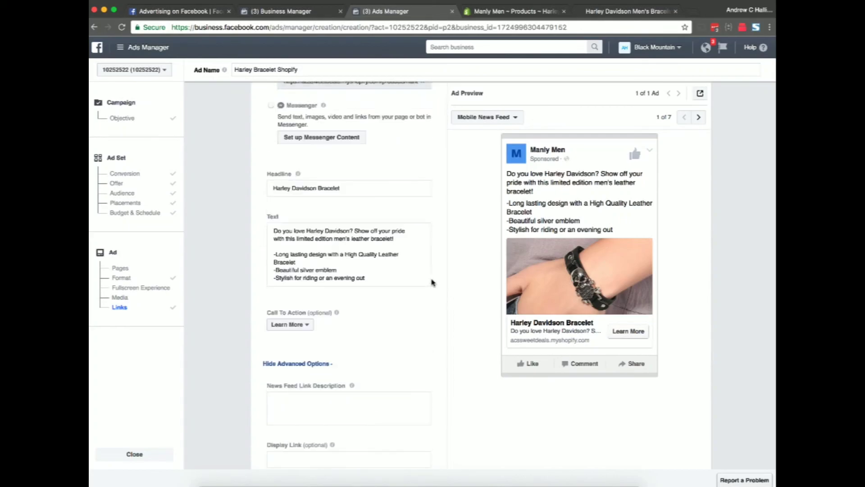
scroll(432, 283, "up", 2)
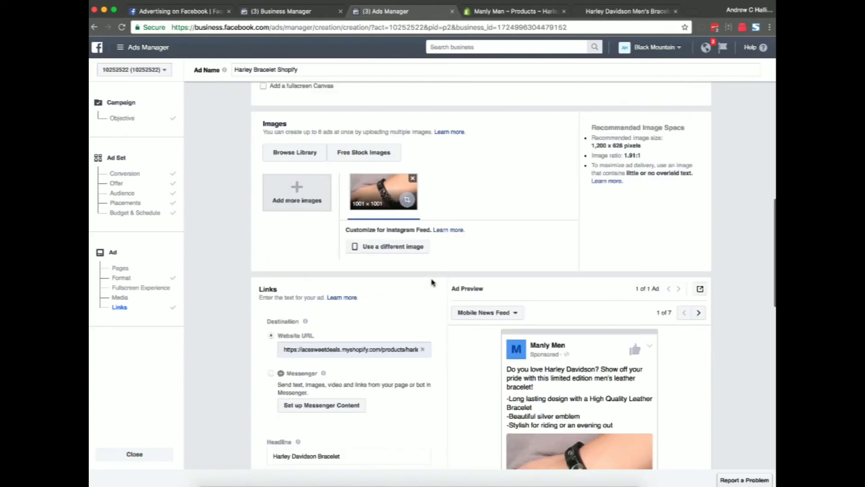
scroll(431, 282, "down", 15)
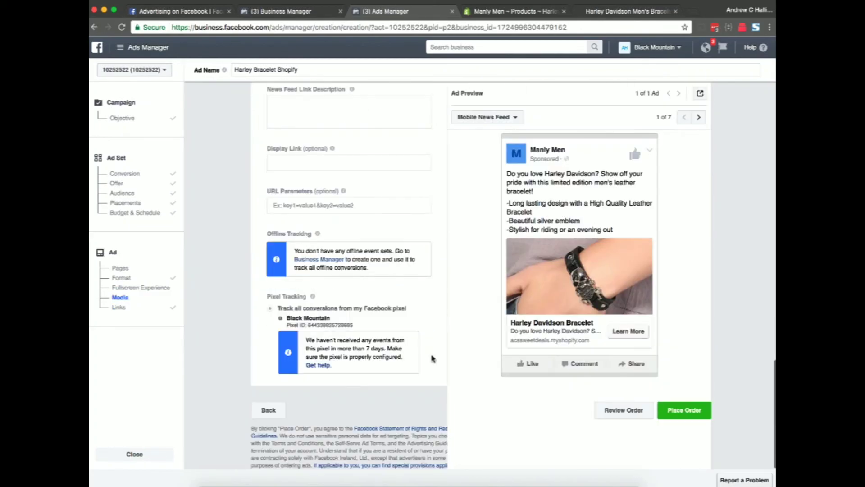
left_click(690, 410)
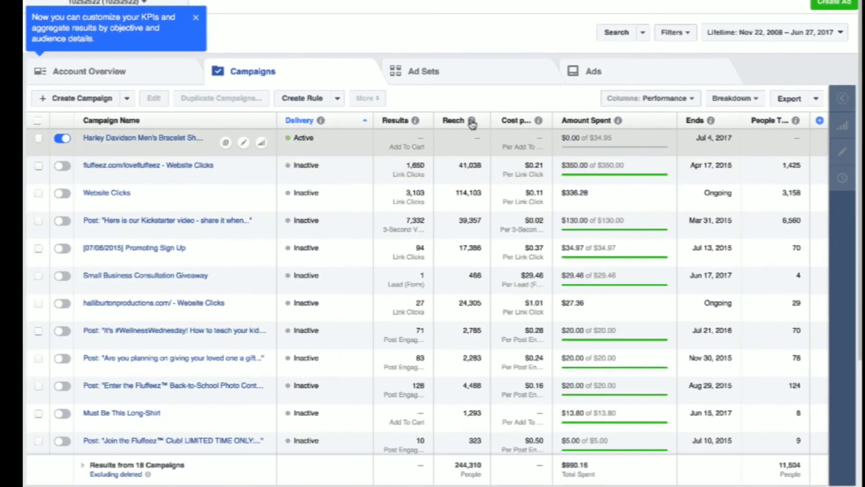
Examine the results, reach, cost and amount spent of the Harley Davidson Men's Bracelet Shopify campaign and the older campaigns
mouse_move(473, 124)
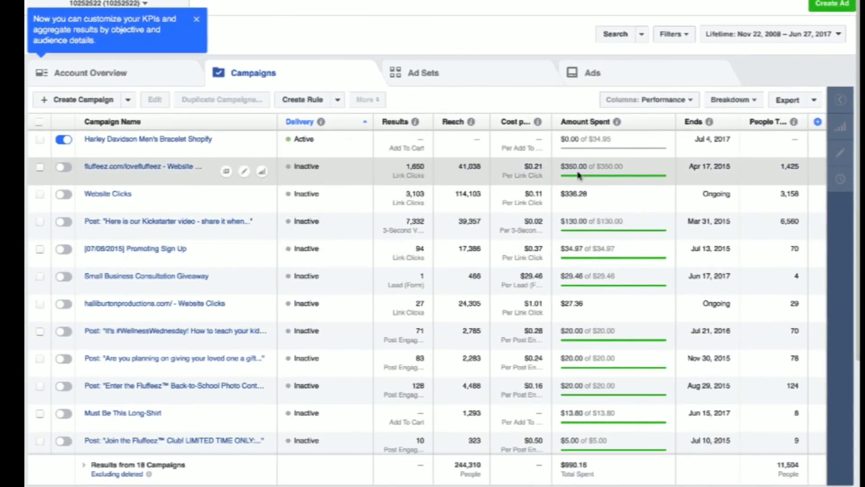
mouse_move(537, 122)
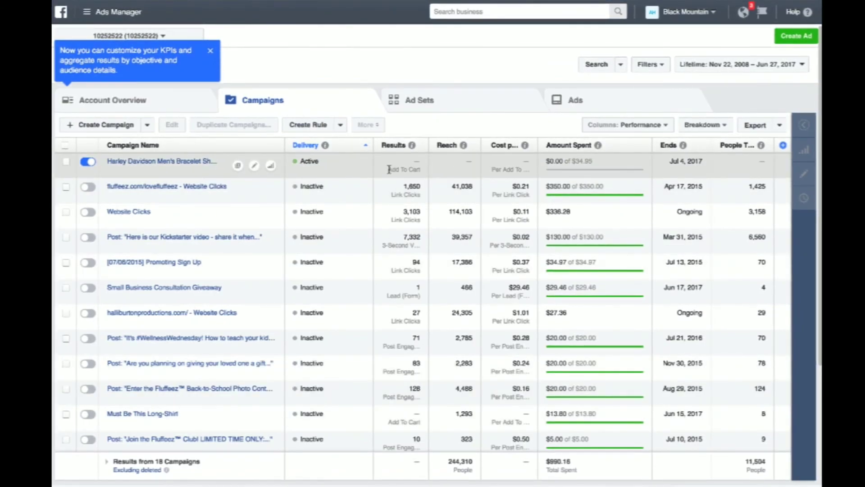
triple_click(406, 169)
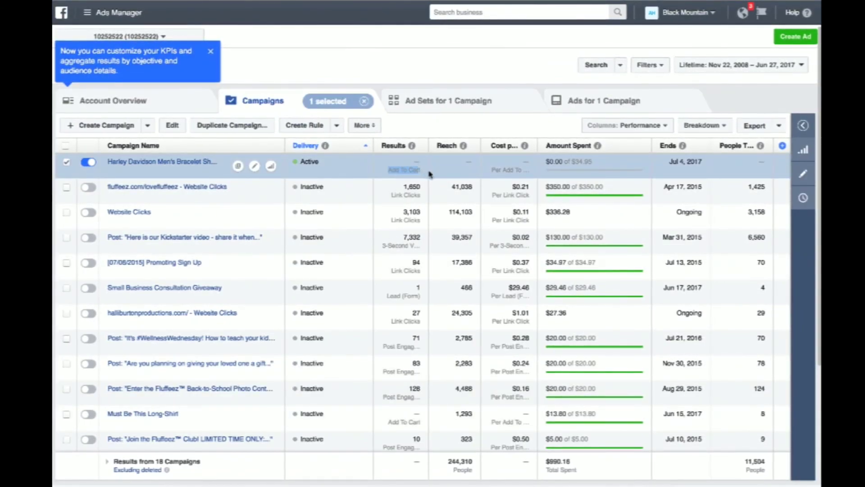
left_click(386, 174)
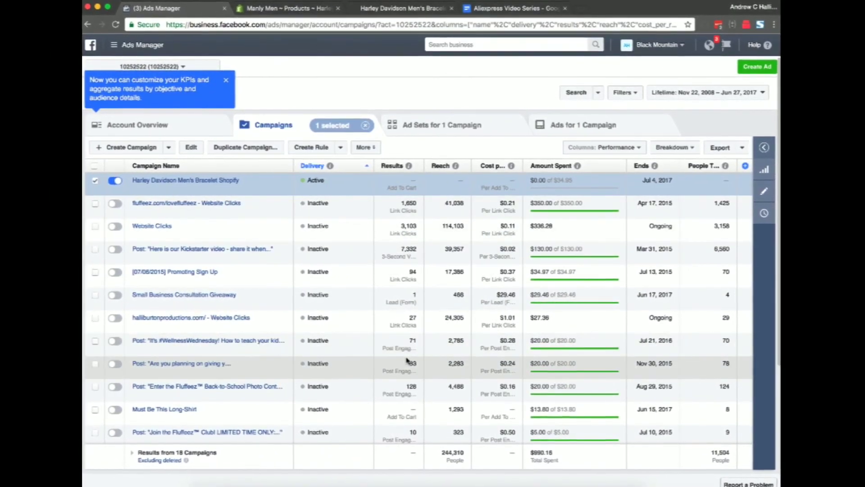
scroll(405, 379, "down", 3)
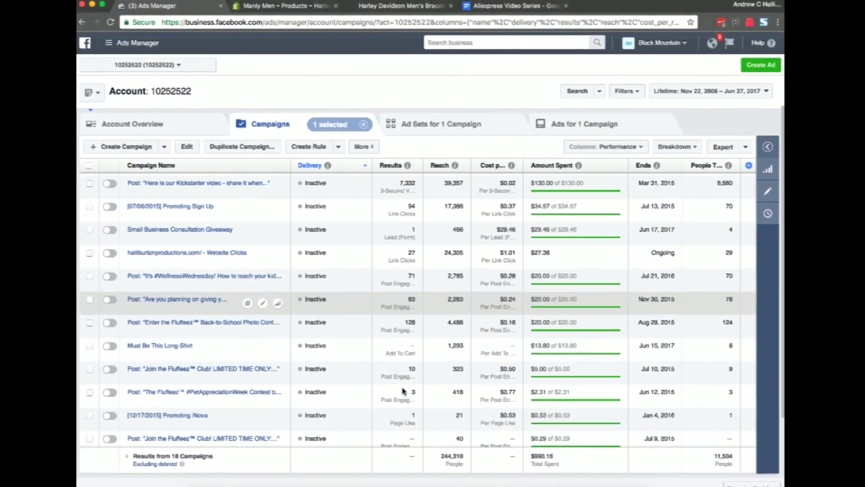
scroll(404, 391, "down", 1)
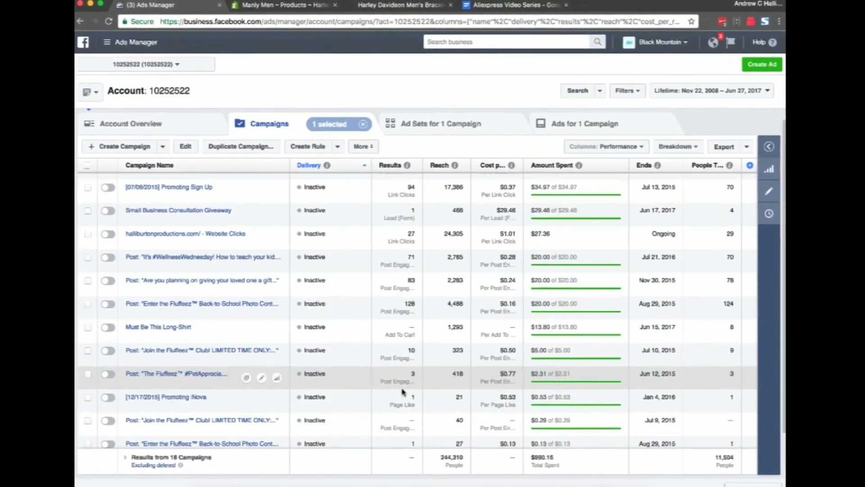